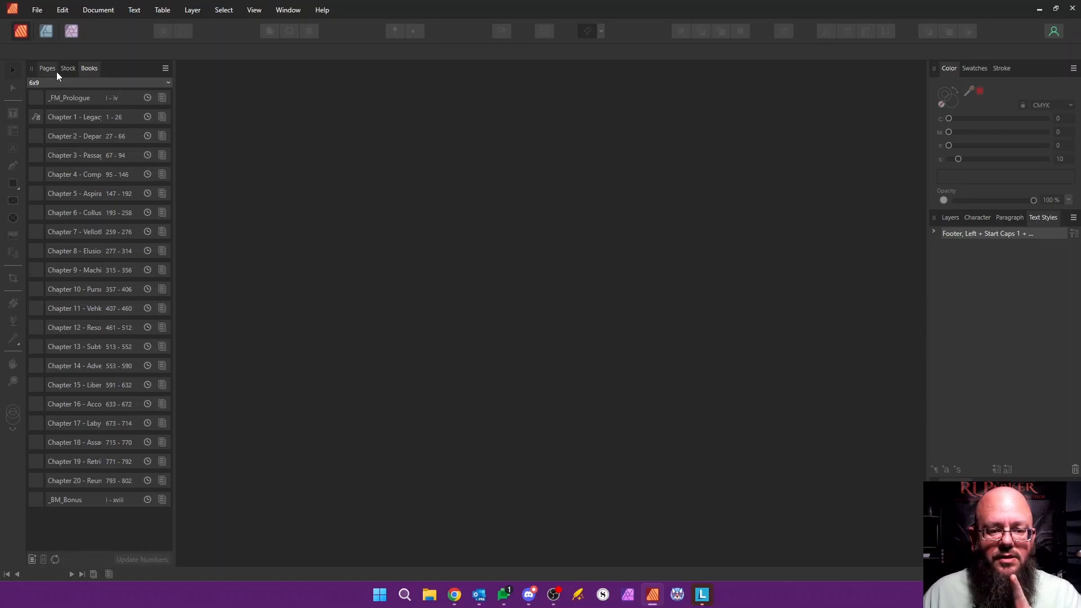
Step: Open the Chapter 1 - Legacy document from the 6x9 book and bring its first page into view
double_click(73, 117)
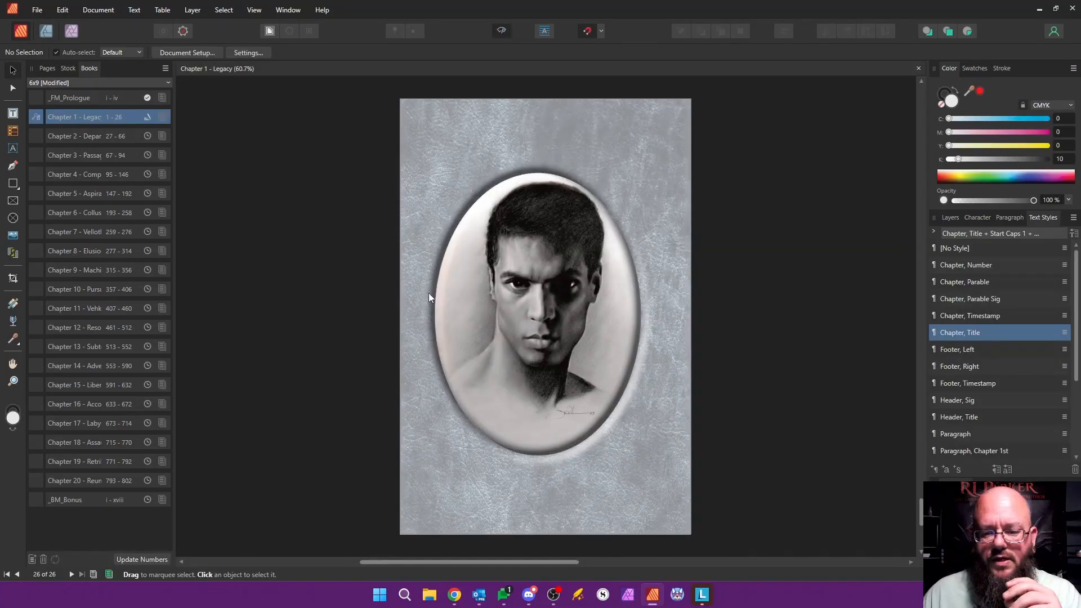
scroll(430, 291, up, 3)
drag(922, 507, 904, 538)
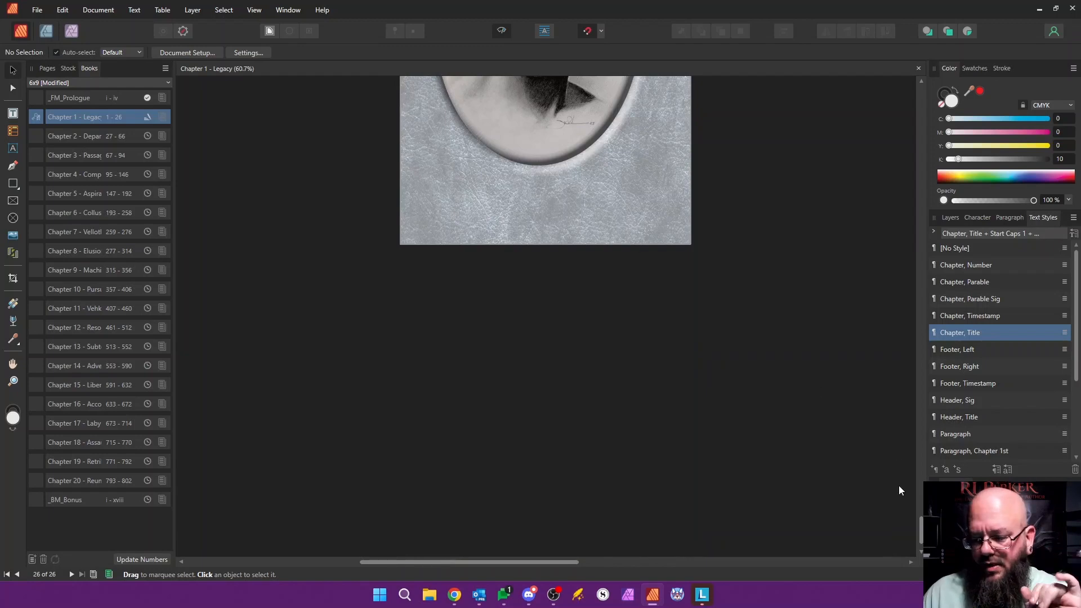
drag(922, 527, 896, 110)
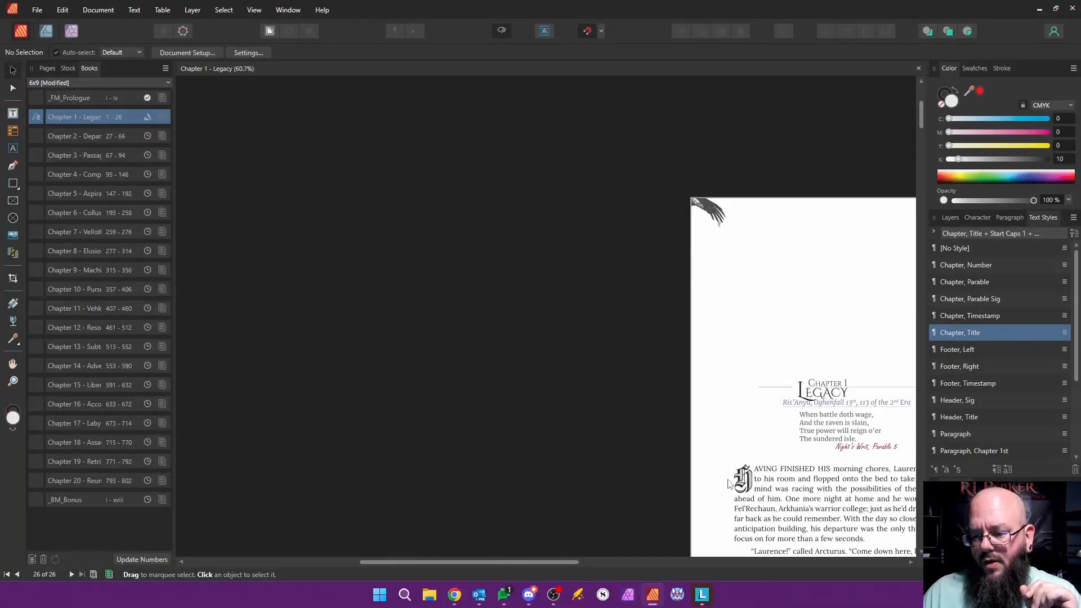
drag(566, 563, 617, 569)
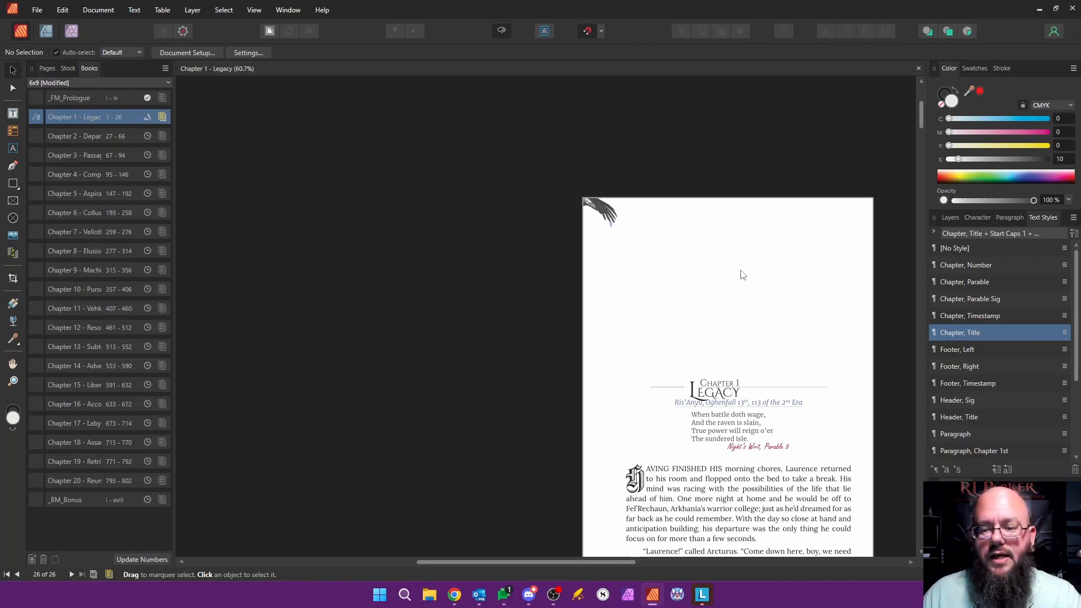
Step: Open the Master, Start master page and delete its existing raven image
click(47, 68)
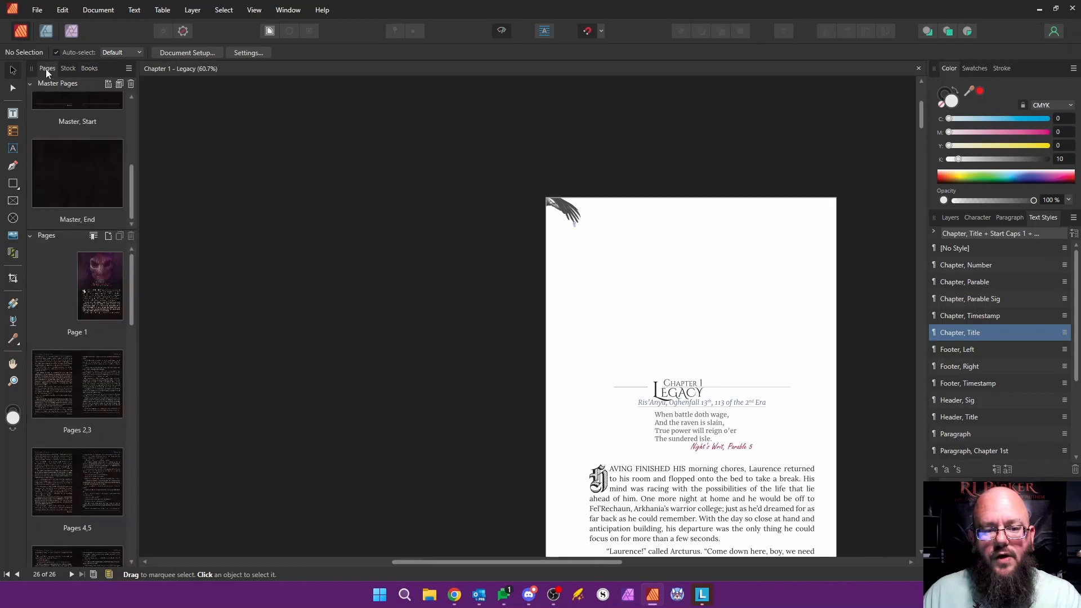
drag(134, 191, 143, 113)
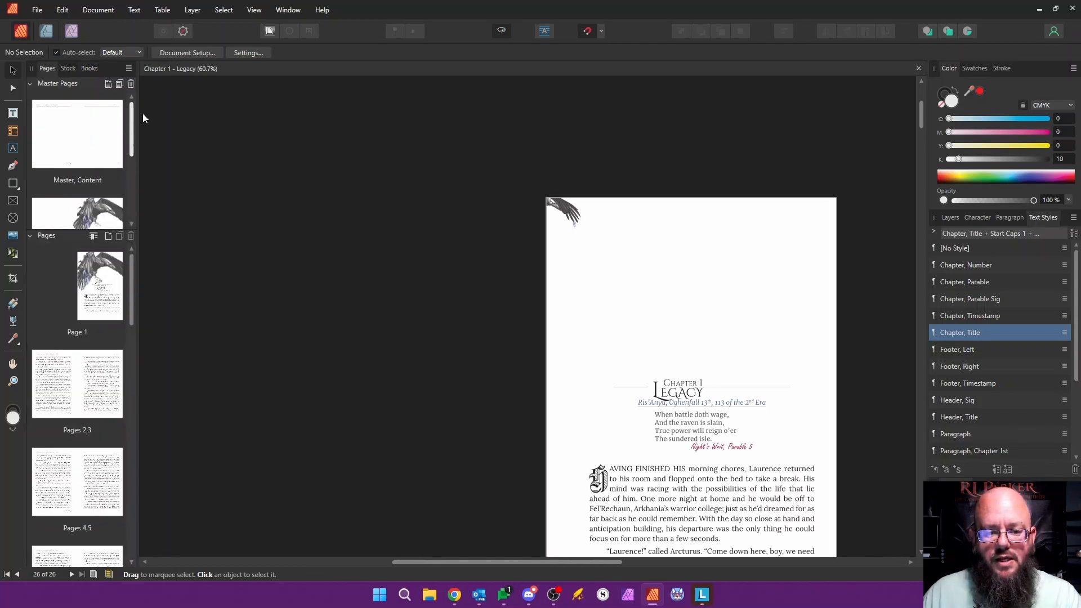
double_click(103, 213)
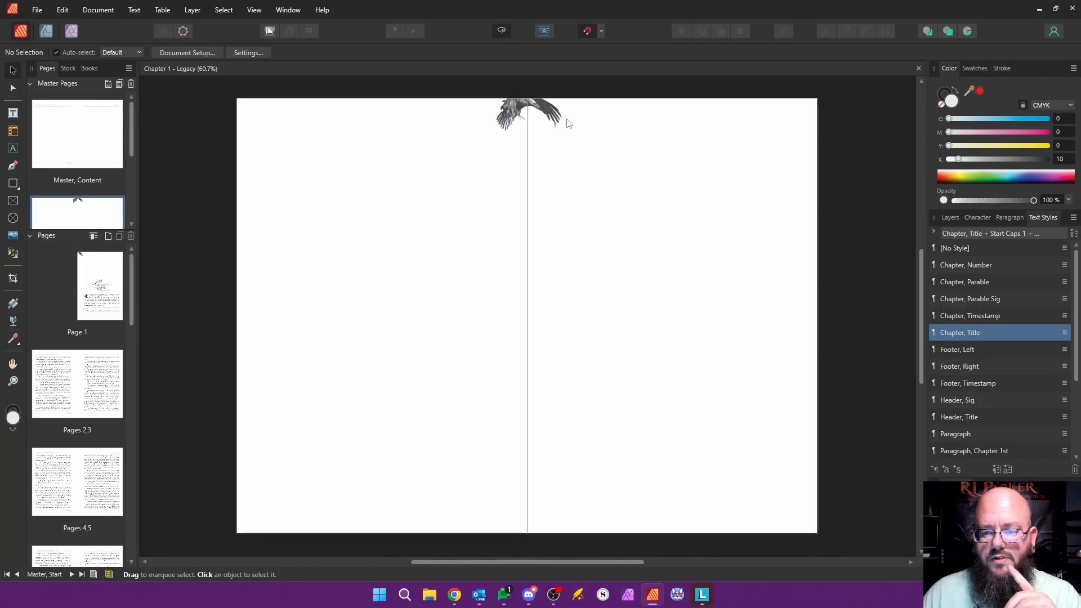
click(520, 125)
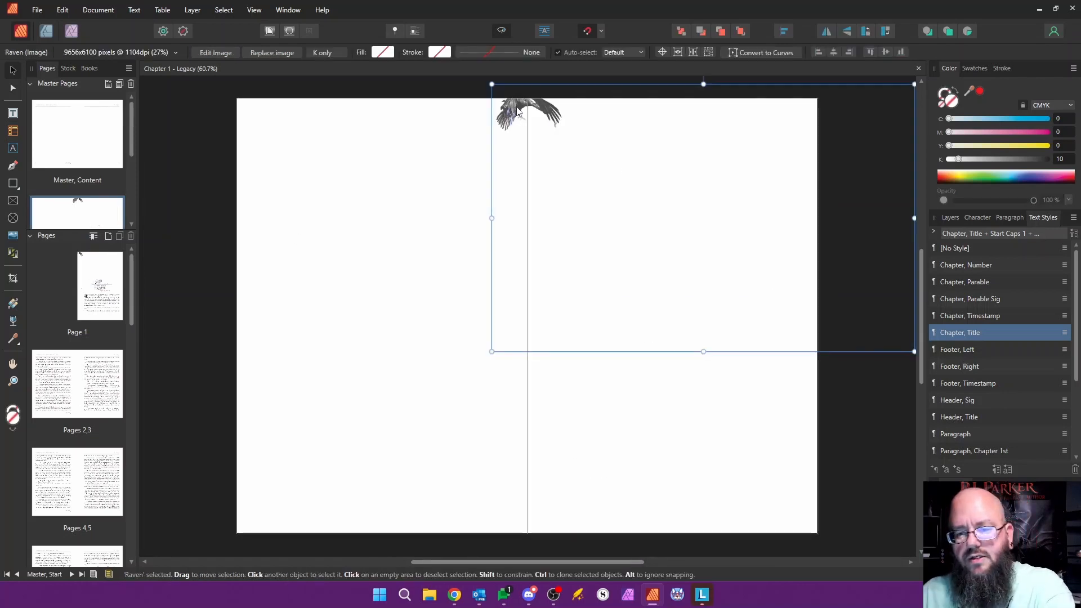
key(Delete)
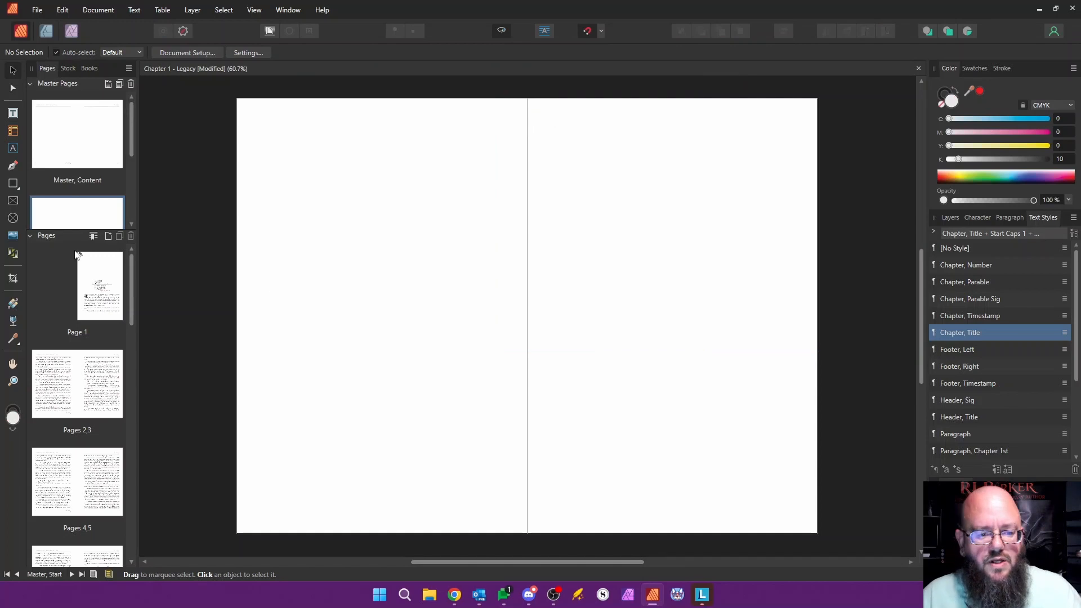
Step: Place raven.png from the illustrator's subfolder of __Art onto the Master, Start spread at its default size
click(13, 235)
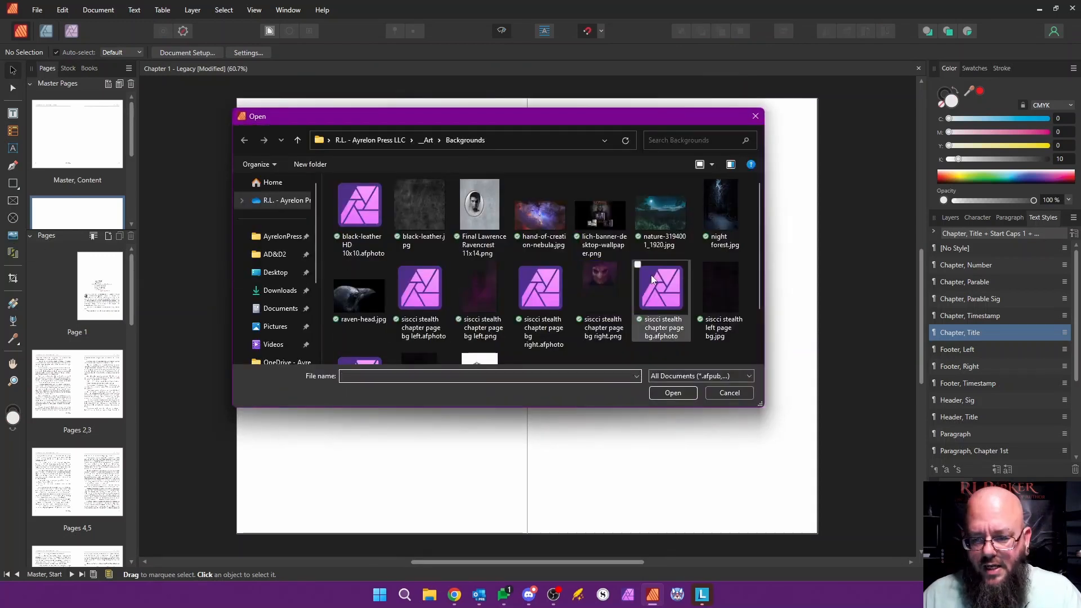
mouse_move(761, 214)
mouse_down()
mouse_move(759, 255)
mouse_move(759, 218)
mouse_up()
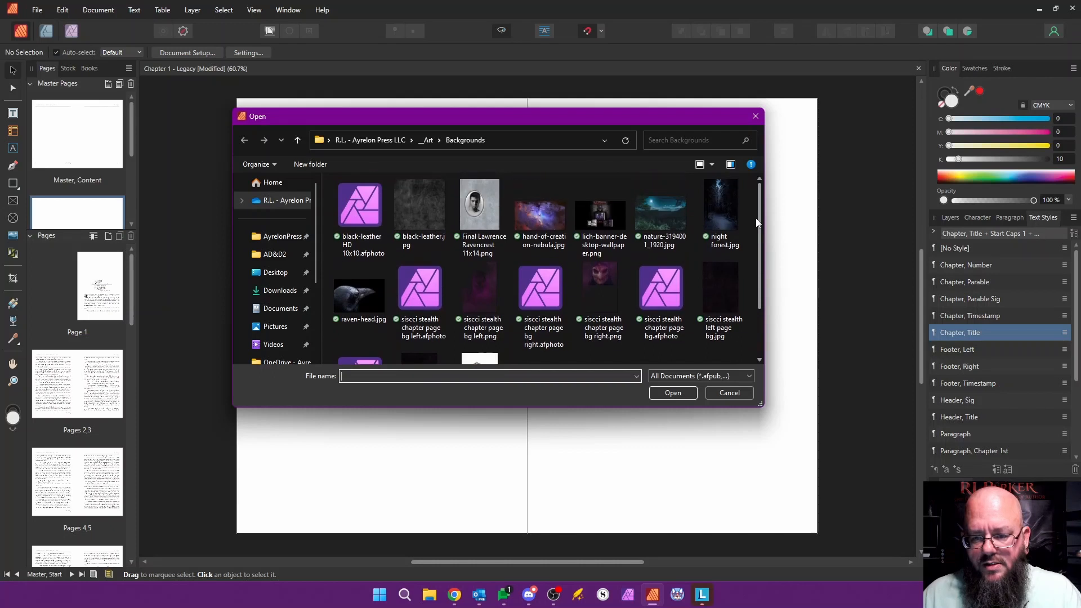
click(428, 141)
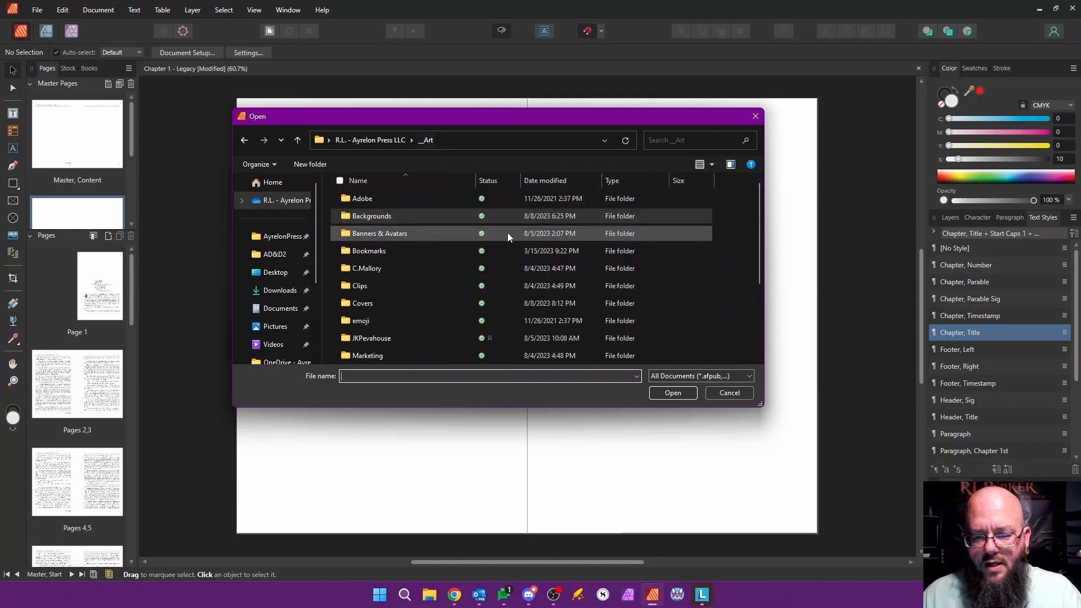
double_click(366, 270)
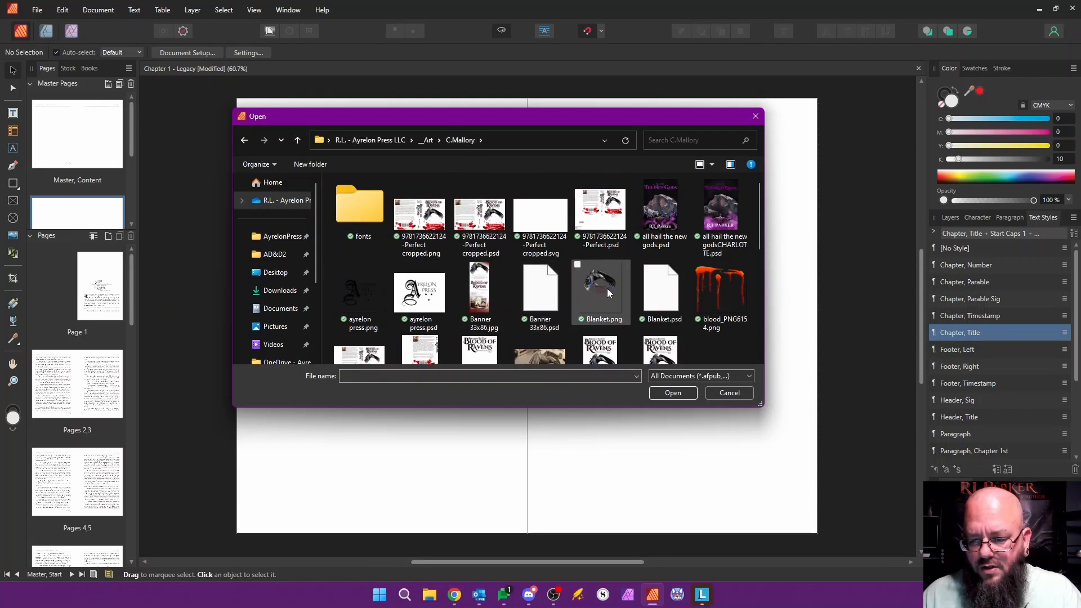
scroll(606, 290, down, 3)
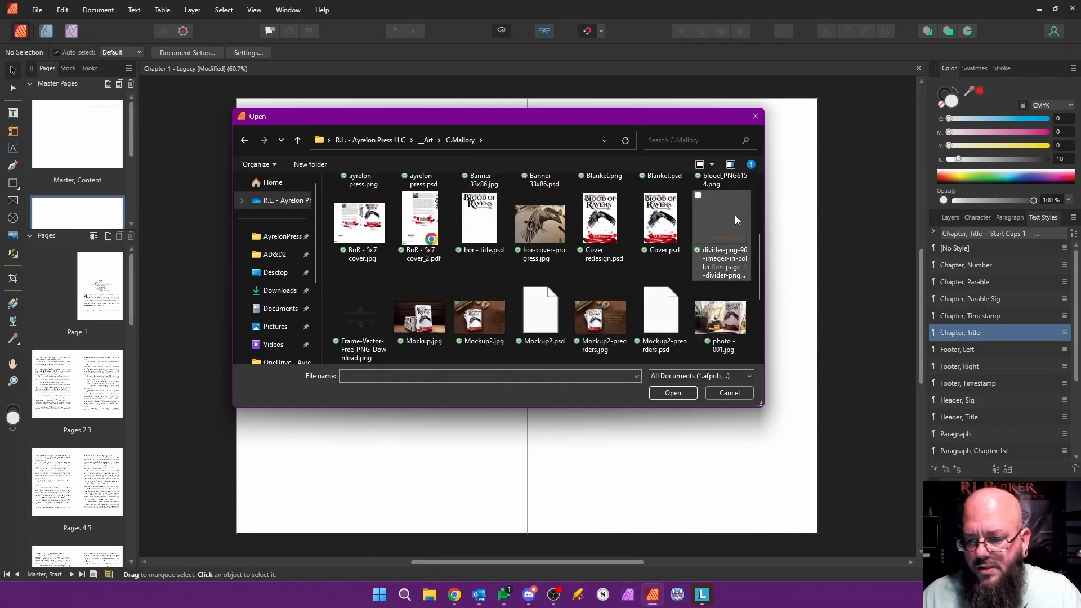
scroll(441, 292, down, 3)
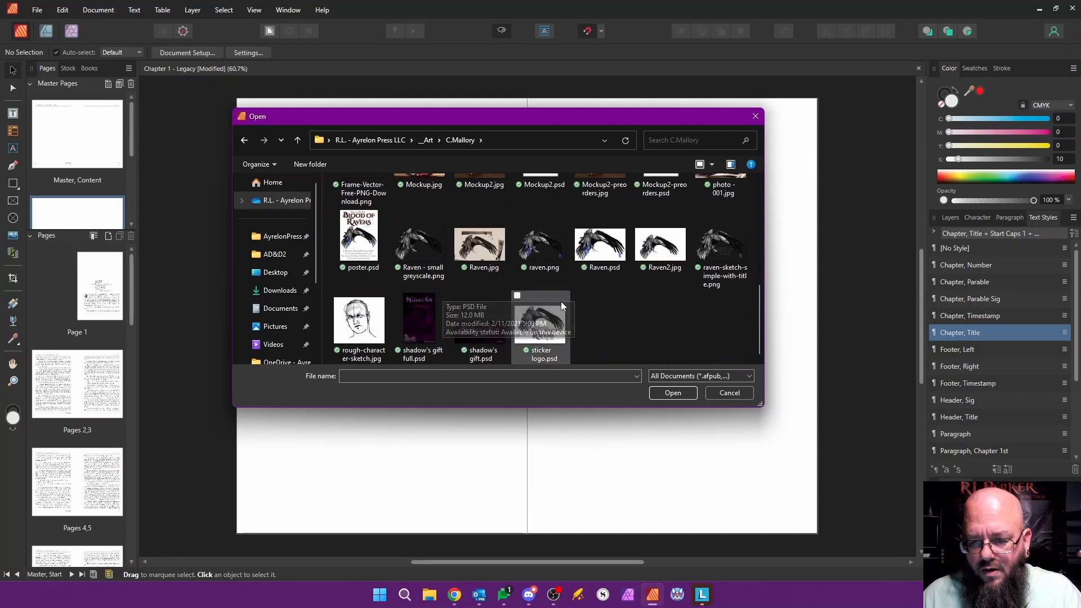
click(543, 249)
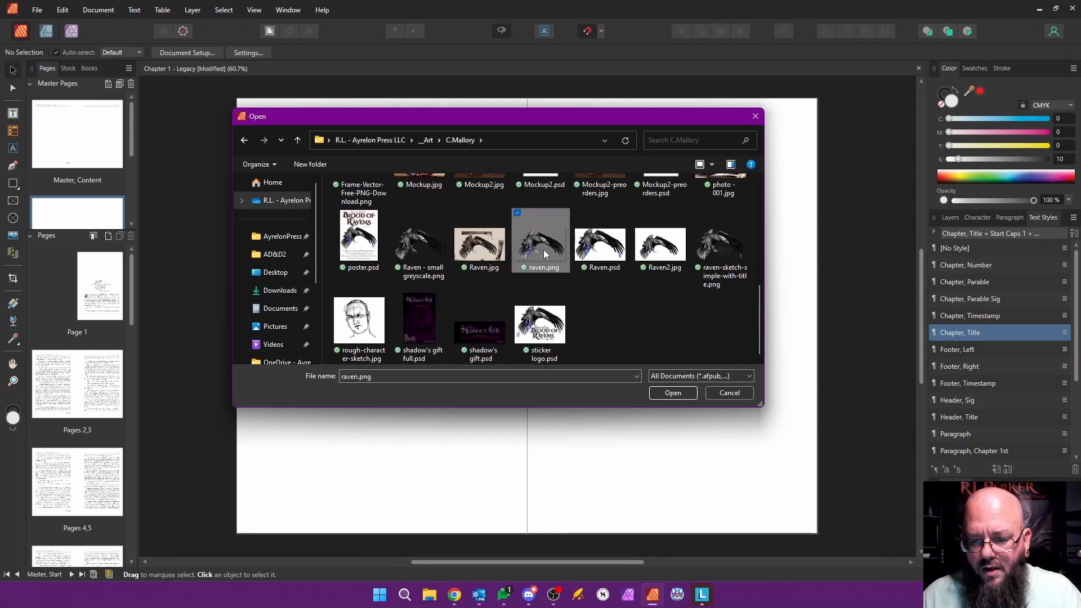
click(671, 393)
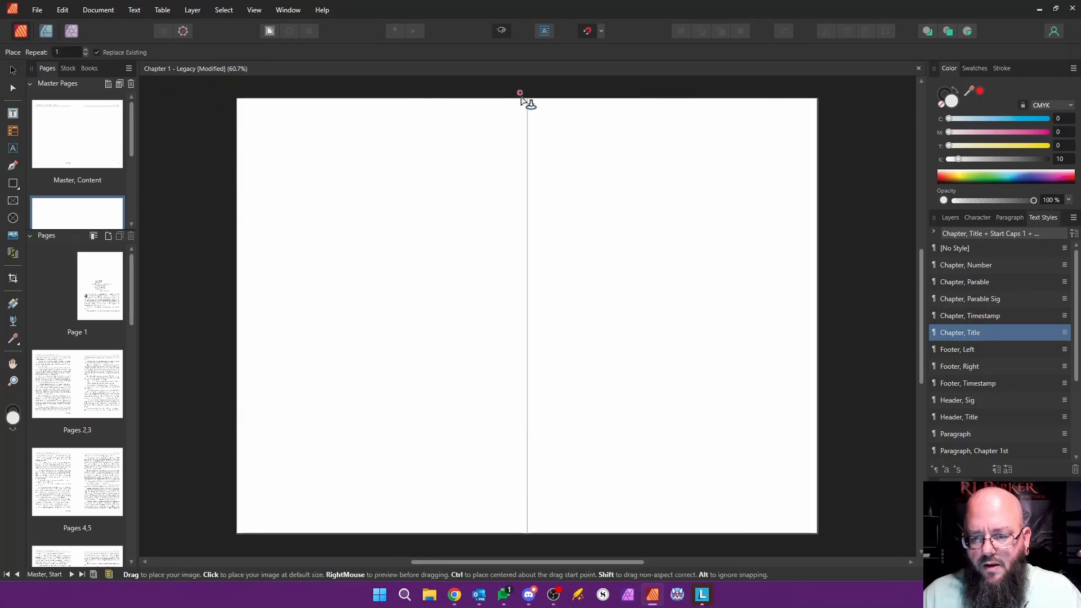
click(542, 124)
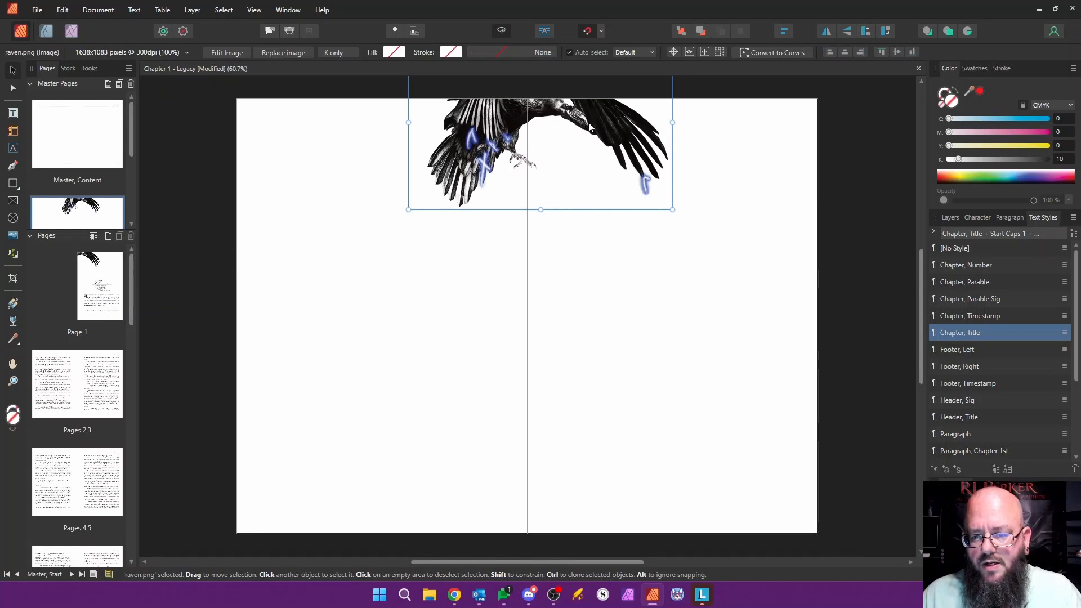
Step: Enlarge the raven image to about 149% across the top of the right-hand page of Master, Start and check it on page 1
drag(590, 127, 668, 163)
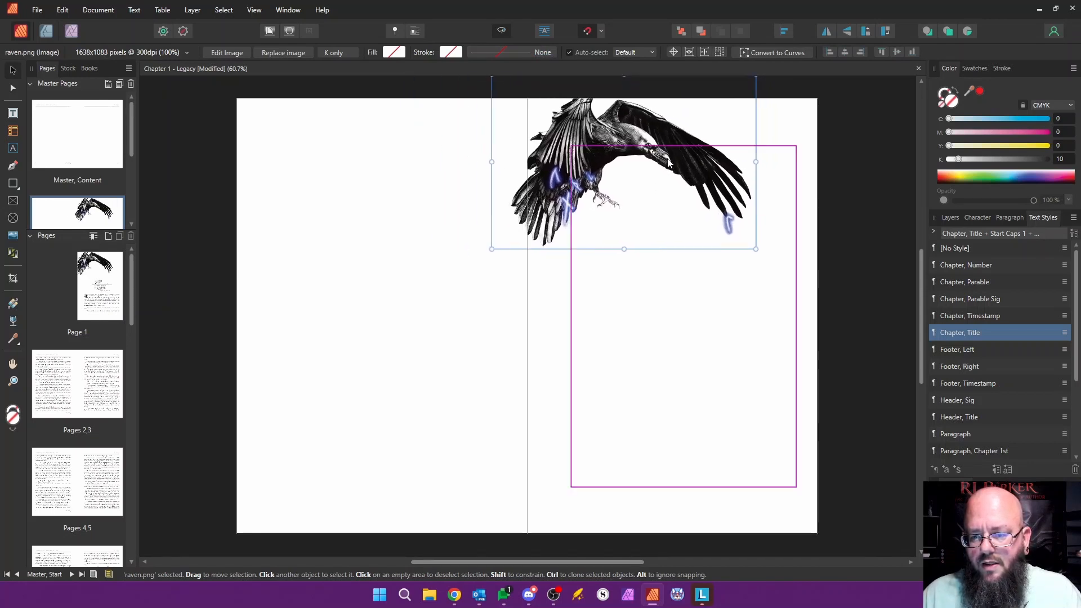
drag(755, 249, 855, 313)
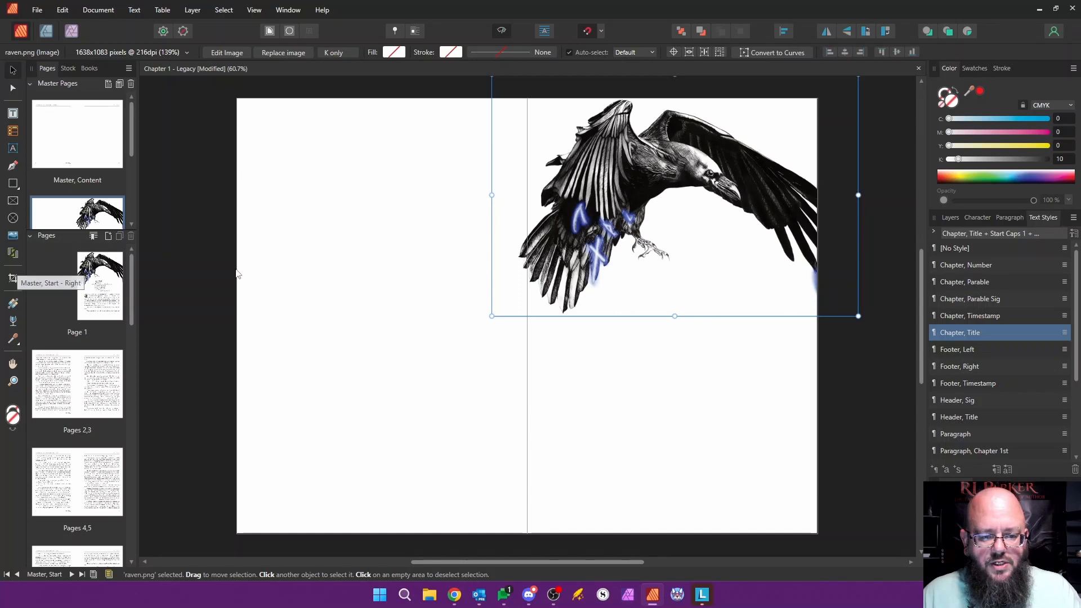
mouse_move(637, 163)
mouse_down()
mouse_move(622, 173)
mouse_move(641, 178)
mouse_up()
drag(500, 93, 491, 116)
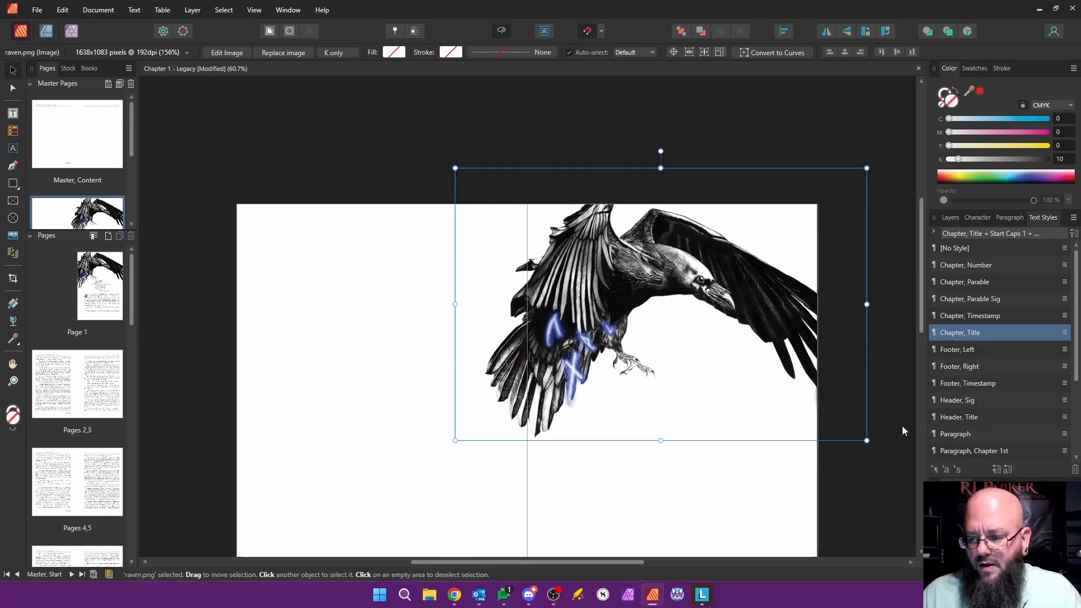
drag(867, 443, 843, 434)
drag(628, 276, 629, 283)
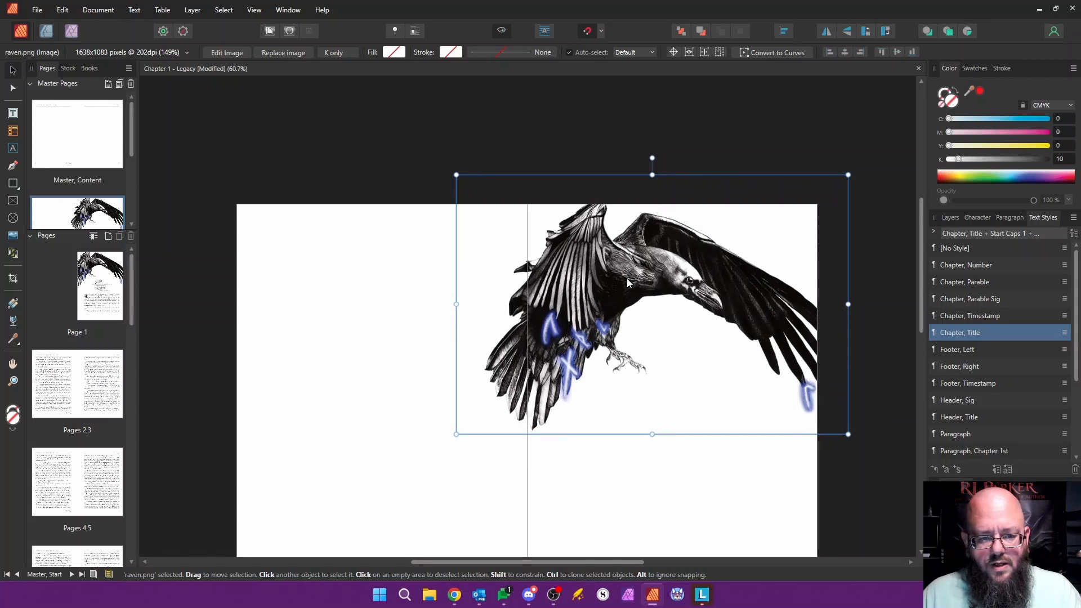
double_click(113, 291)
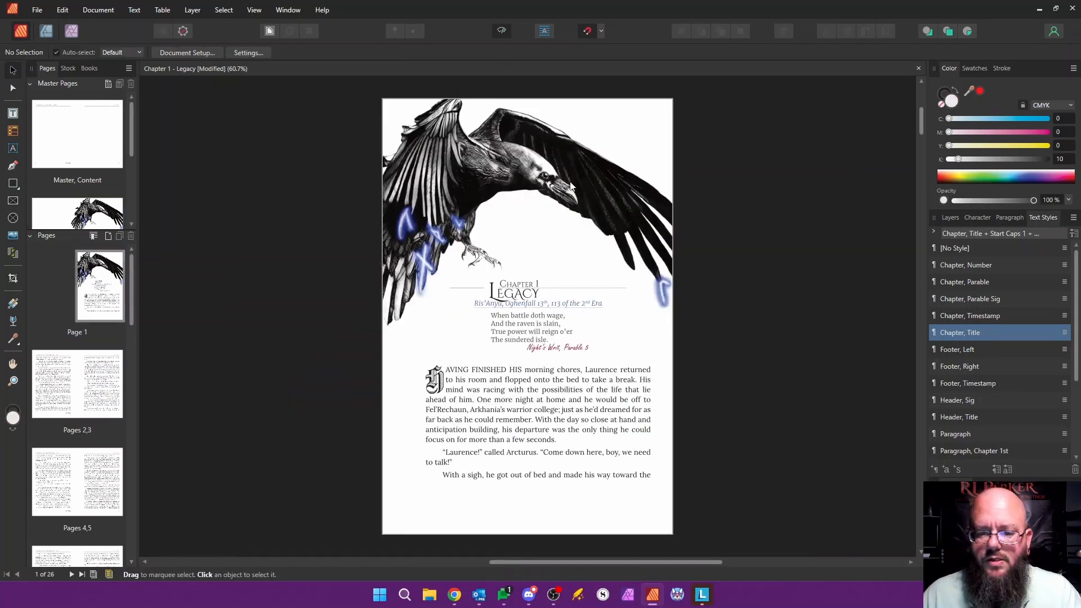
Step: Apply the Master, Start master to page 3, replacing the existing master
right_click(108, 390)
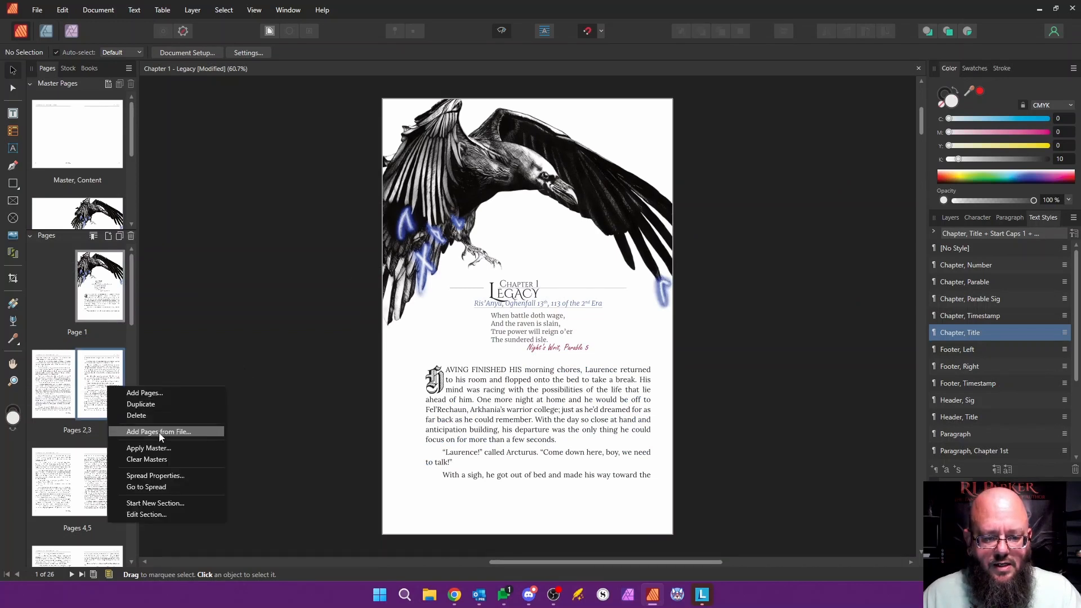
click(148, 448)
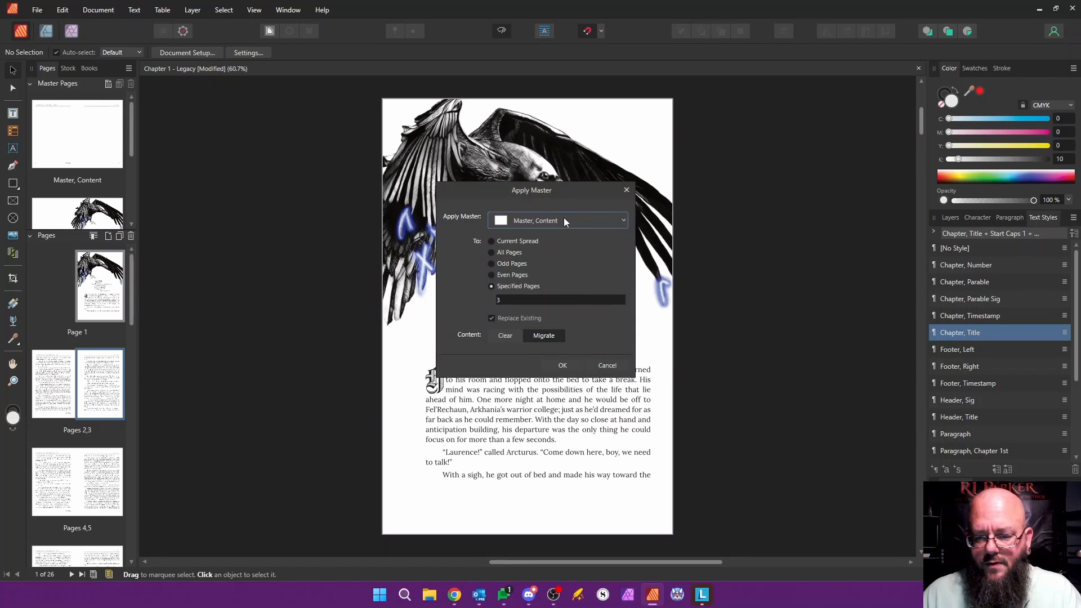
click(564, 217)
click(566, 297)
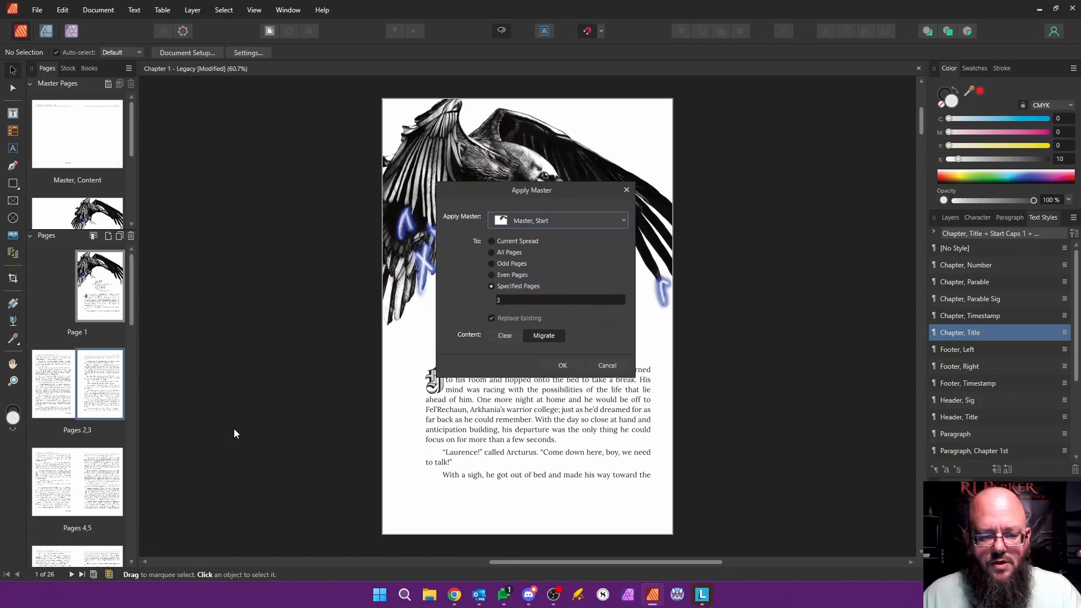
click(565, 365)
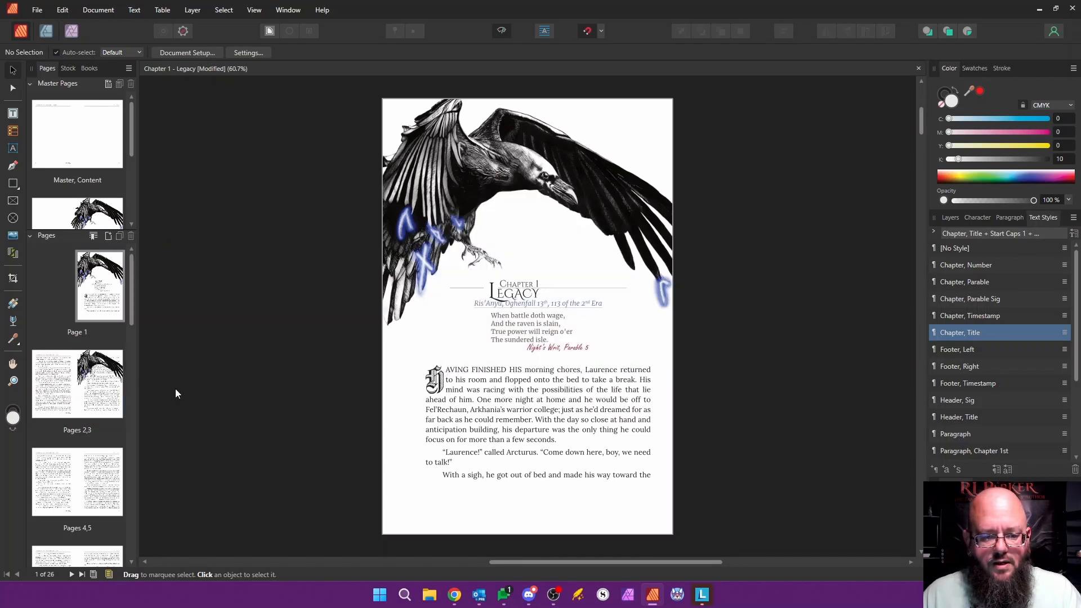
Step: Apply the Master, Content master back to pages 2 and 3
right_click(106, 389)
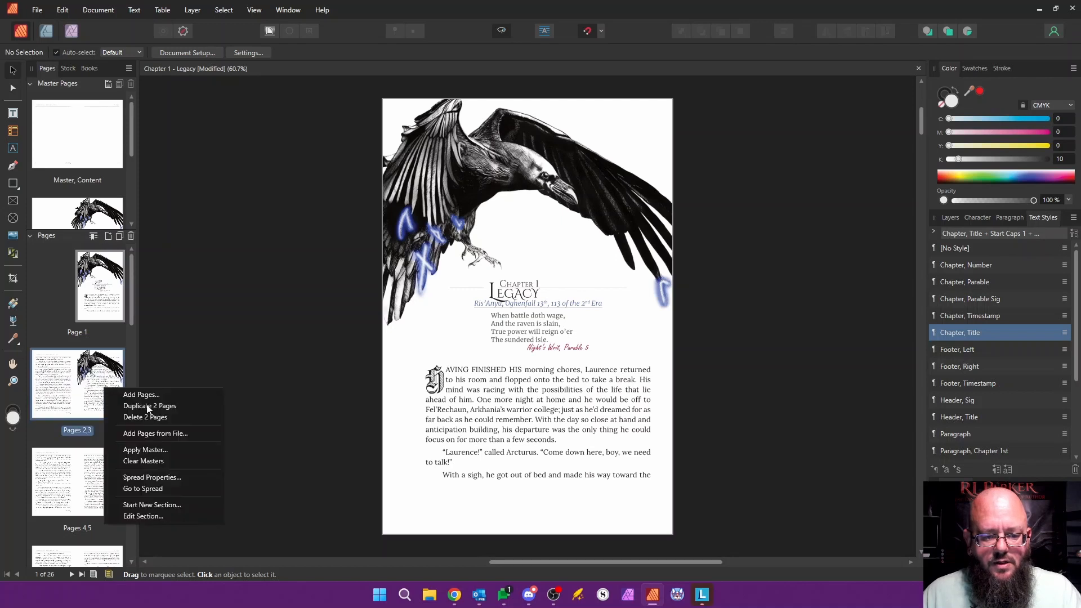
click(152, 450)
click(535, 220)
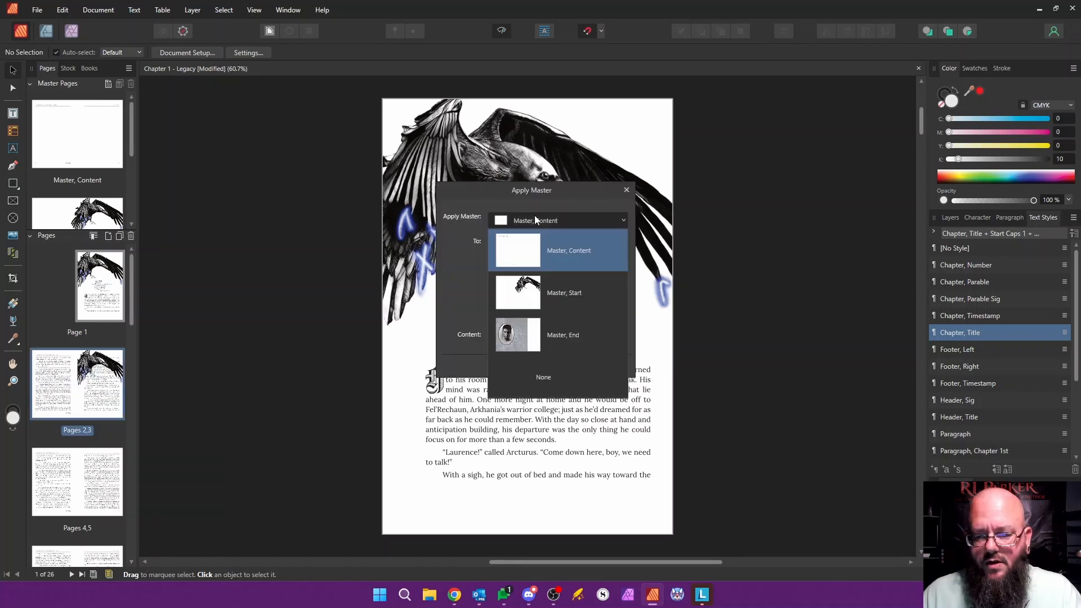
click(535, 219)
click(563, 368)
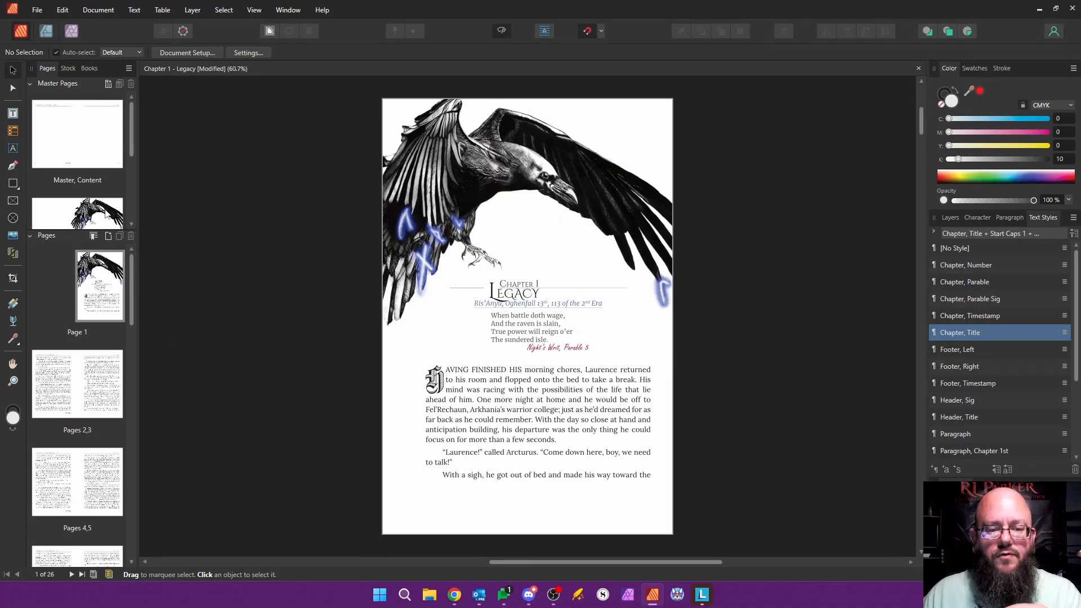
Step: Examine the linked text frames on the Master, Content and Master, Start spreads
double_click(100, 148)
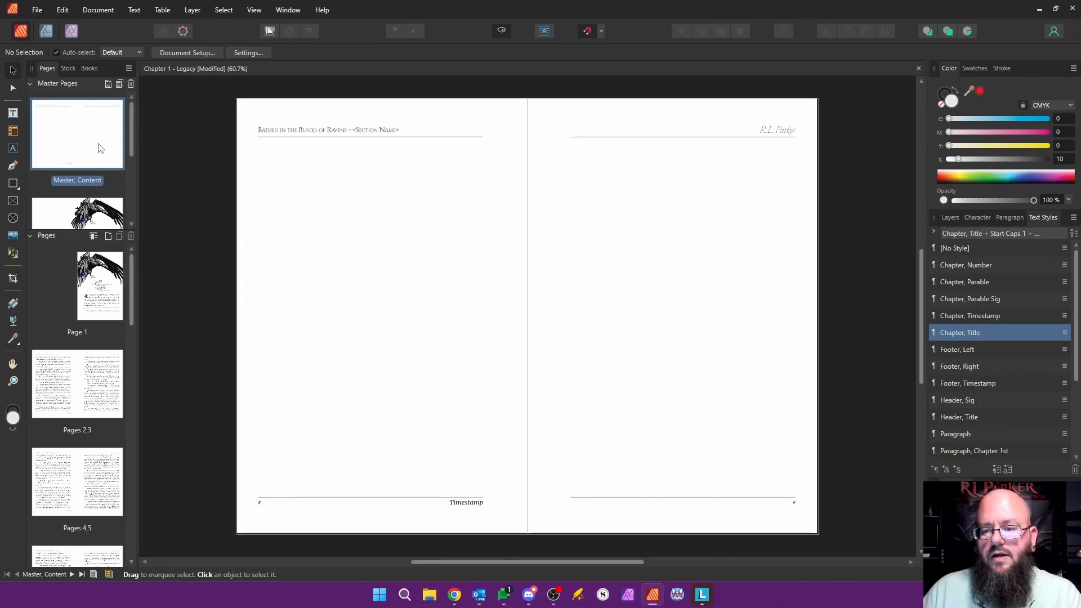
click(676, 252)
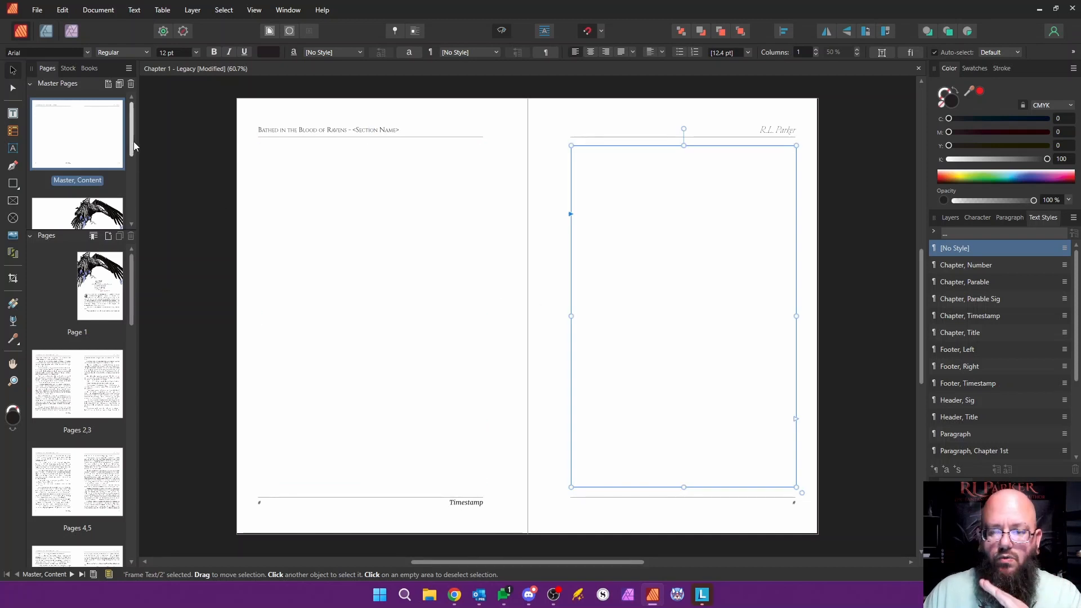
double_click(107, 211)
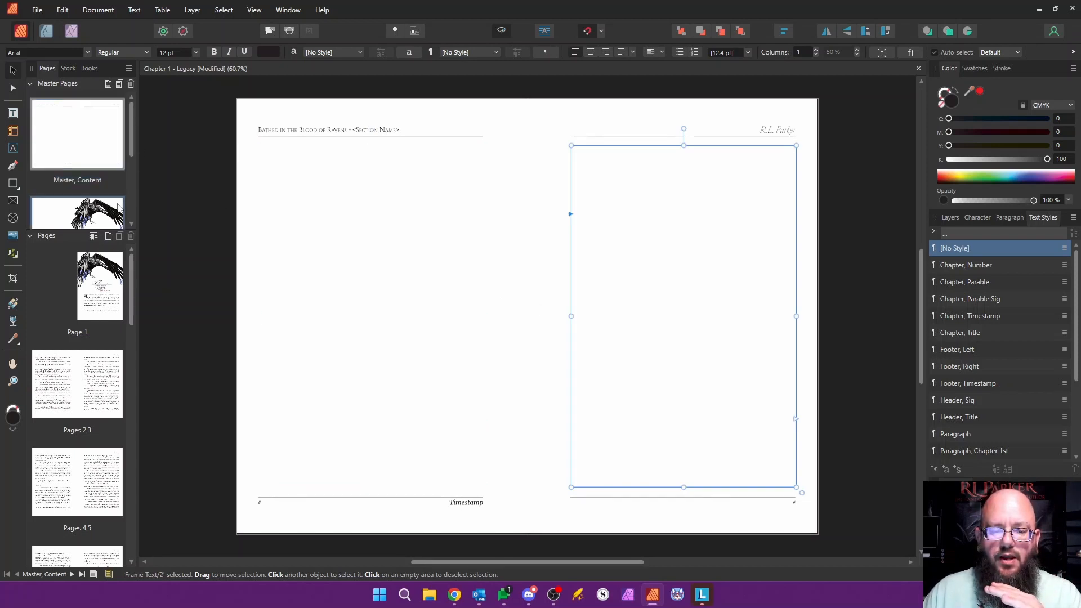
click(612, 280)
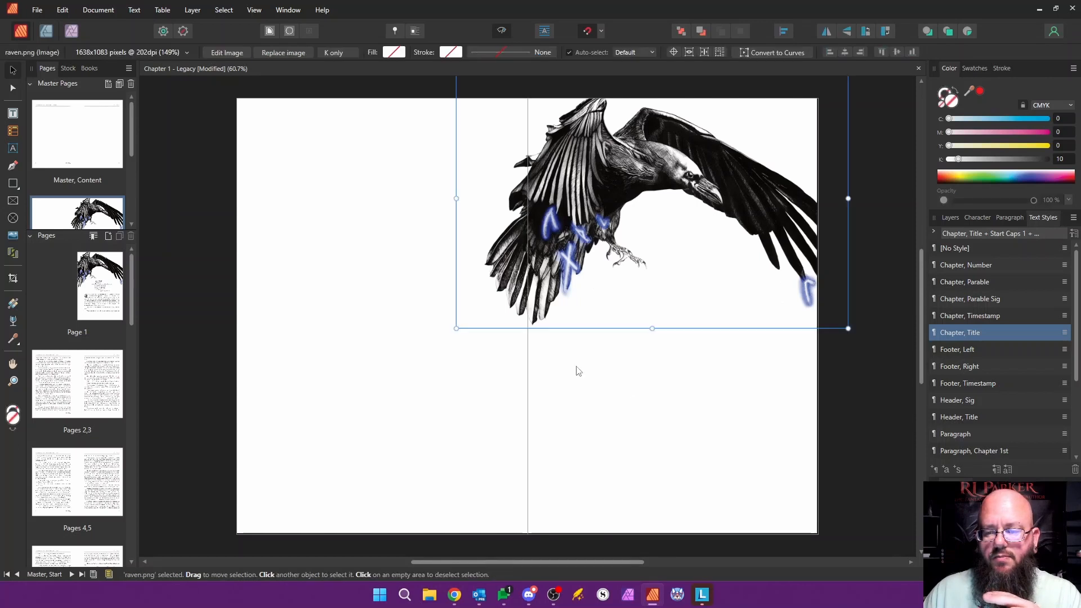
click(630, 398)
click(481, 407)
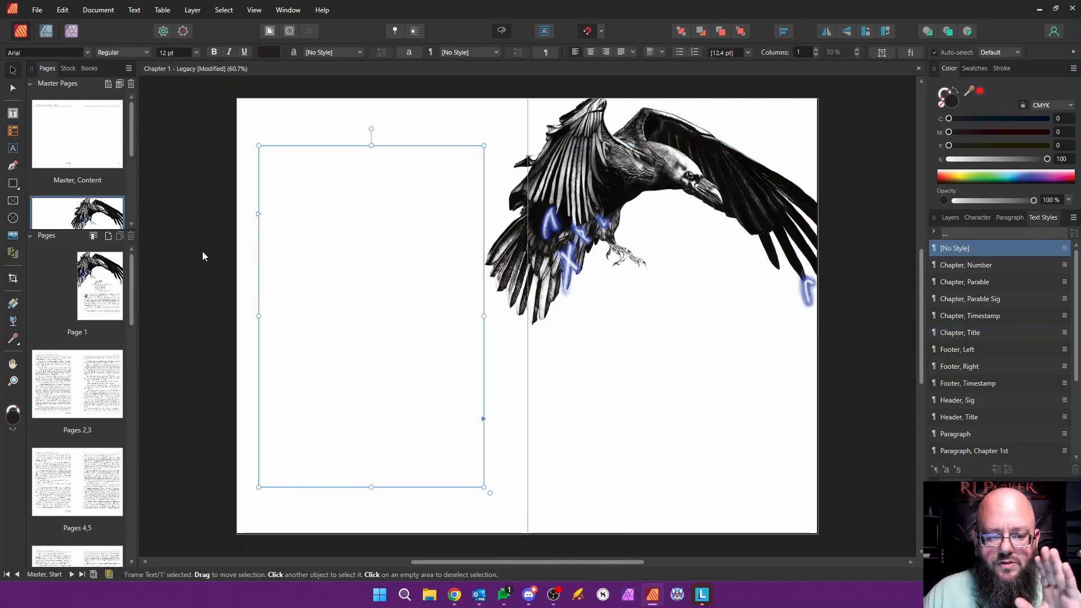
Step: Go to page 1 and review the Apply Master options for it, closing them without applying a master
click(105, 302)
double_click(105, 302)
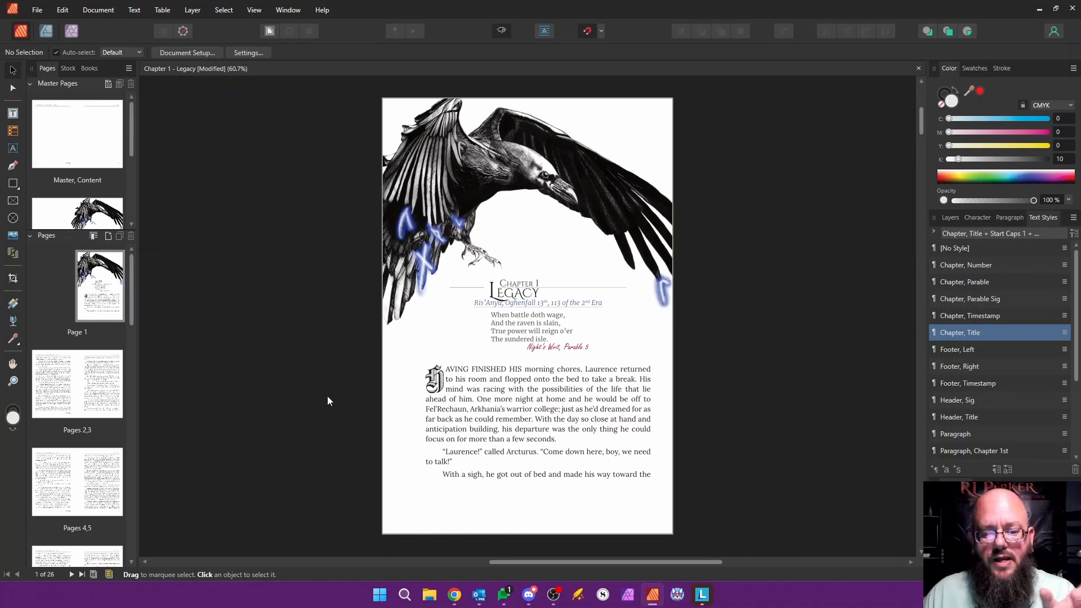
right_click(107, 302)
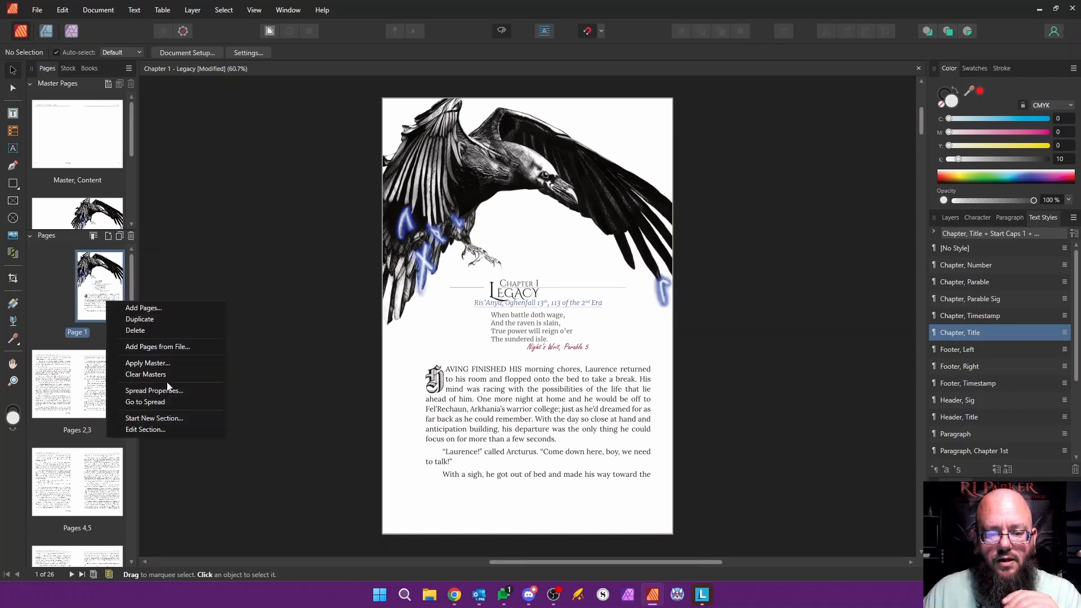
click(148, 363)
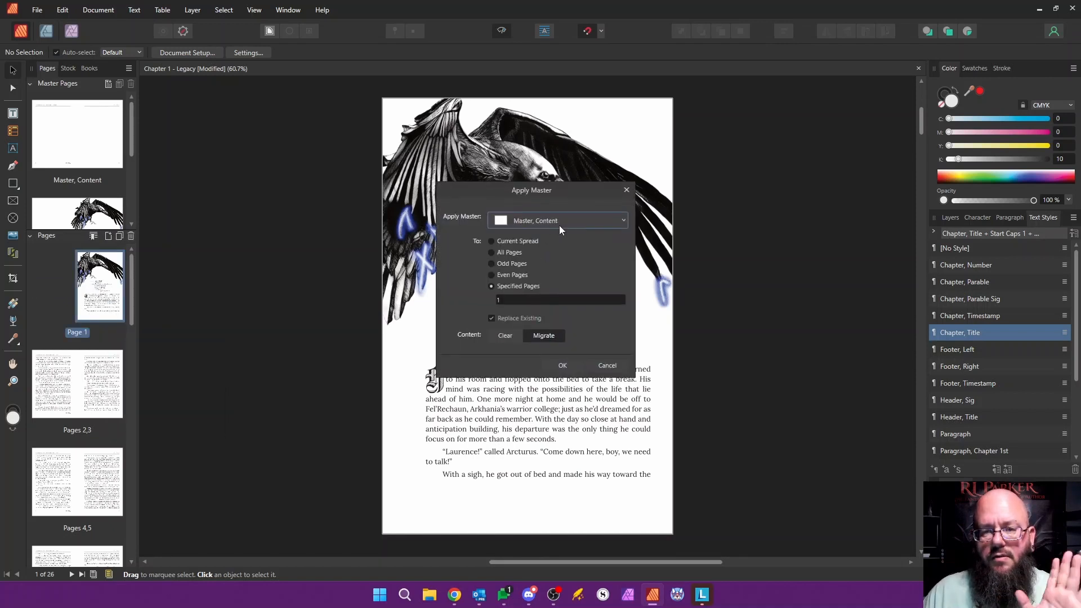
click(613, 367)
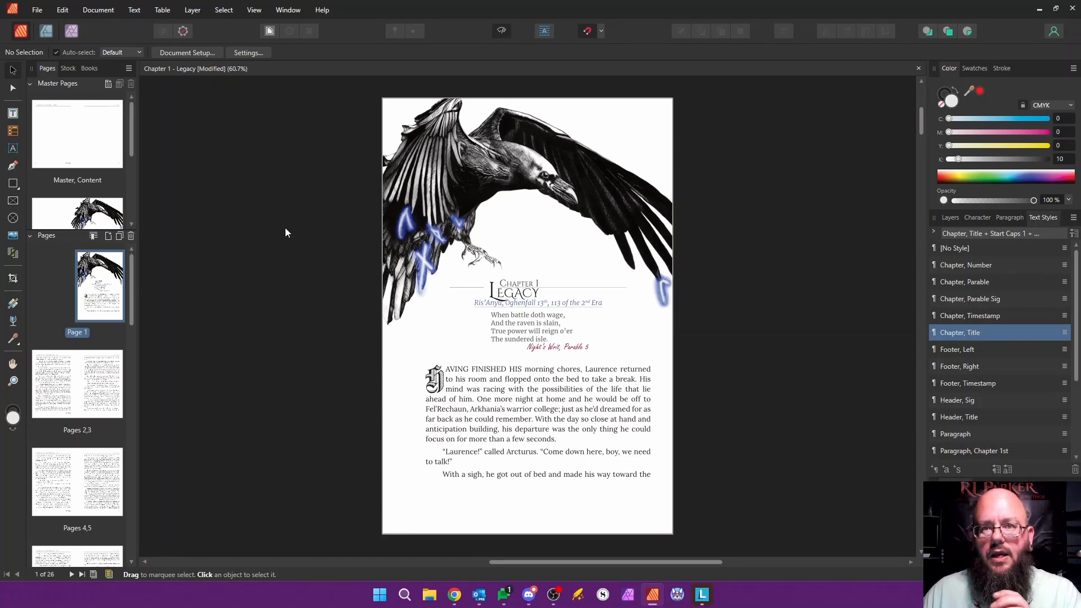
Step: Look over the chapters in the 6x9 book, then return to the page thumbnails and collapse the master pages section
click(89, 68)
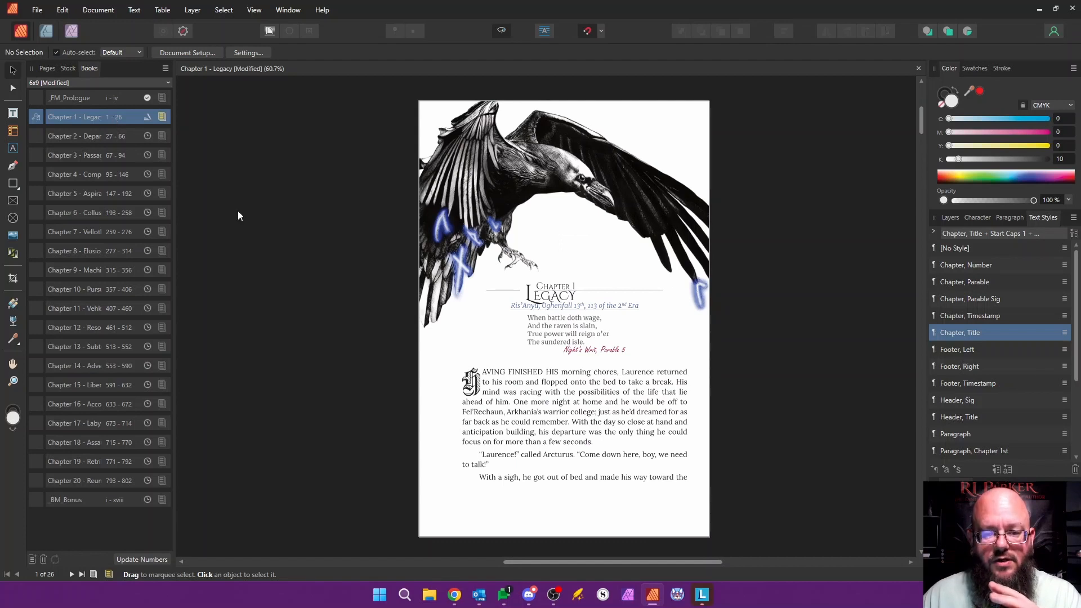
click(93, 136)
click(99, 158)
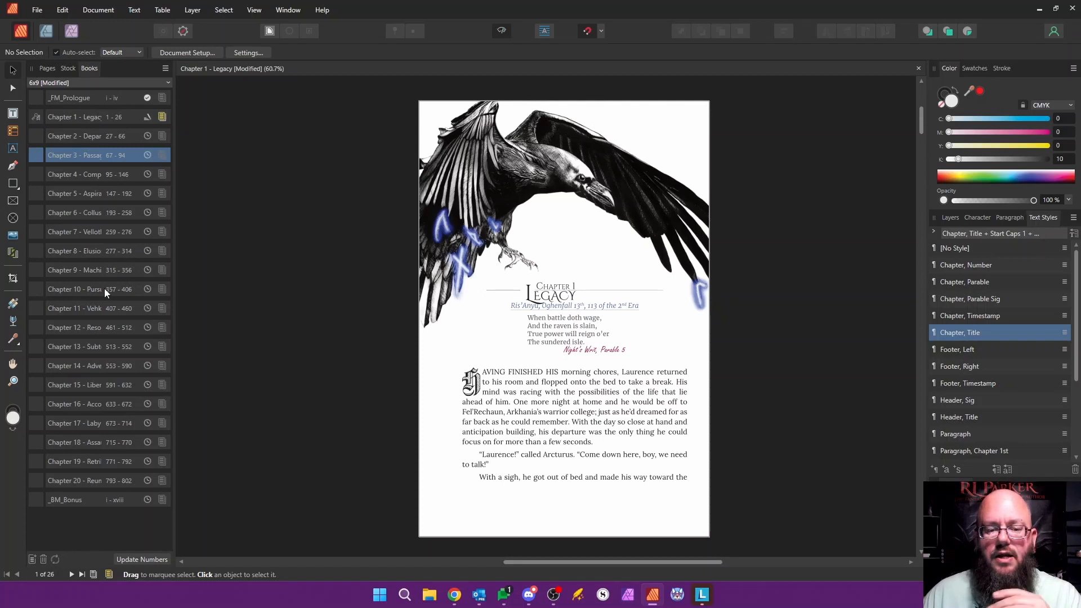
click(47, 69)
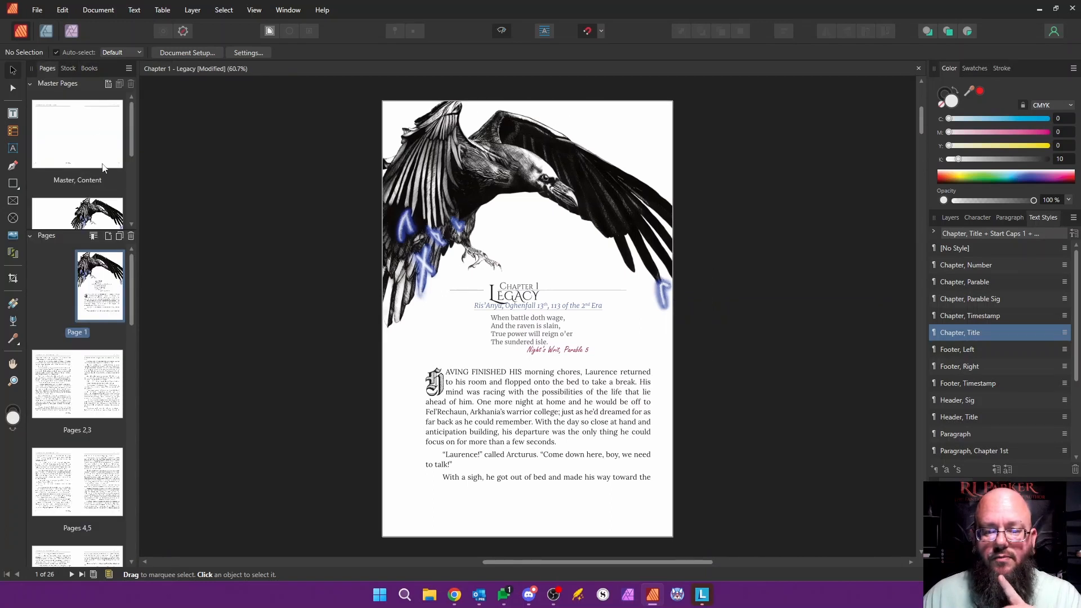
click(37, 84)
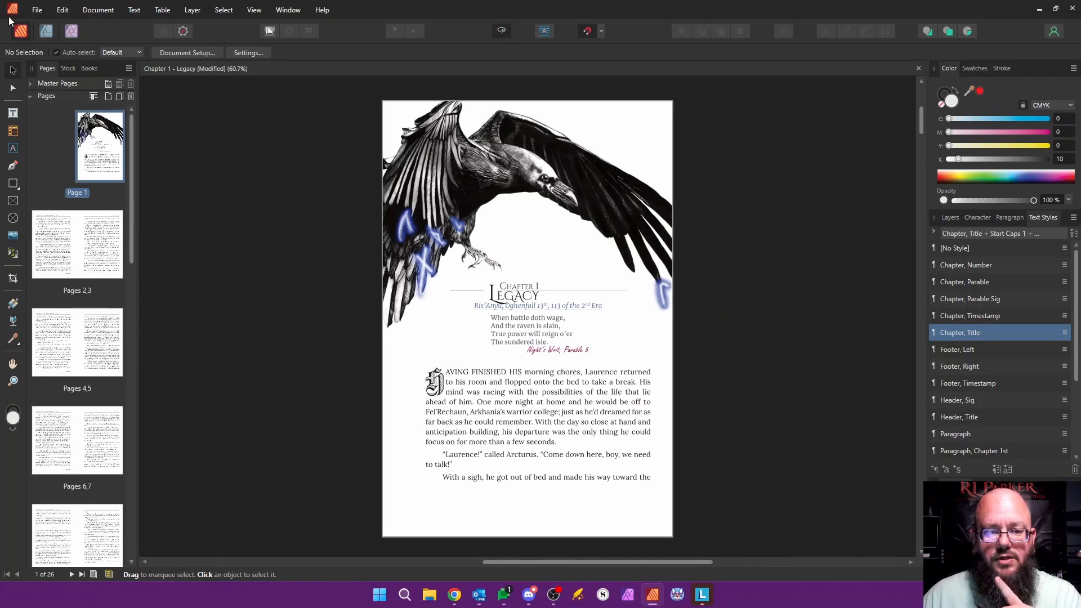
Step: Review the scaling, margin and page dimension settings in the chapter's Document Setup and close it without changes
click(37, 10)
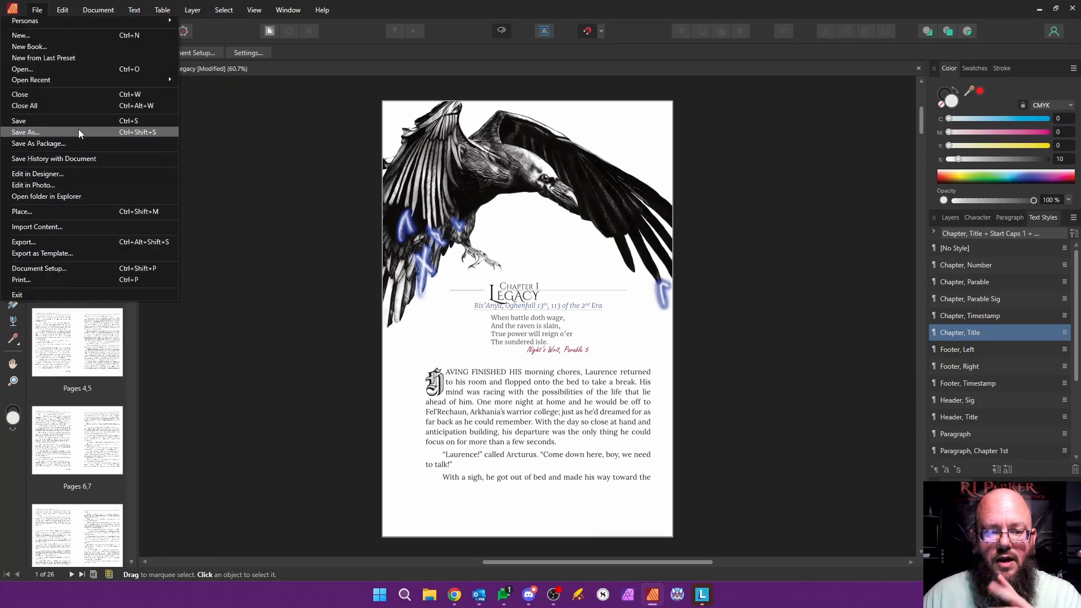
click(69, 269)
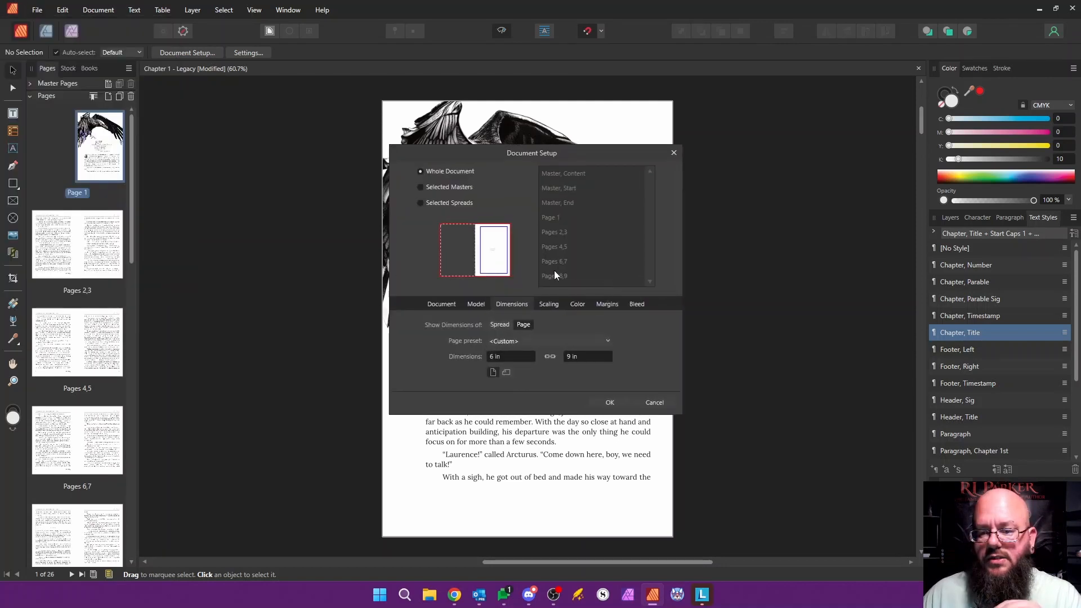
click(548, 304)
click(607, 304)
click(551, 305)
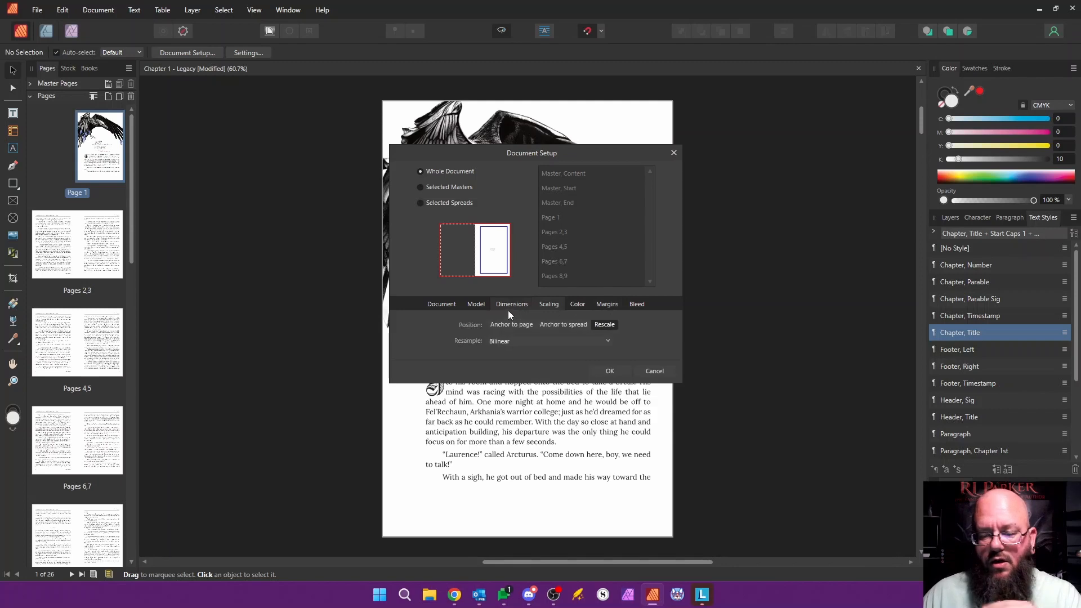
click(512, 305)
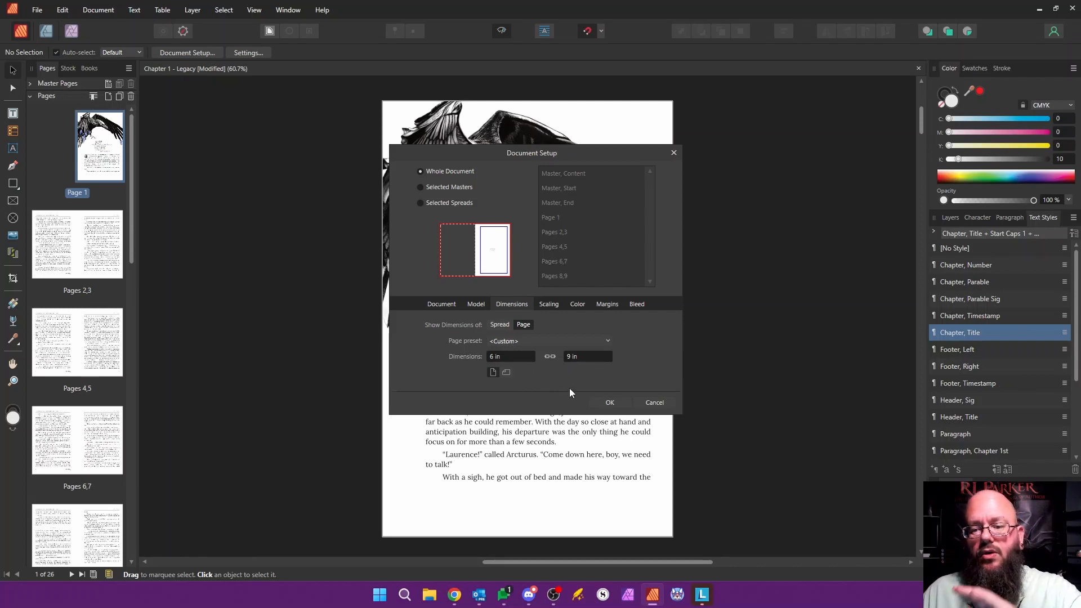
click(657, 401)
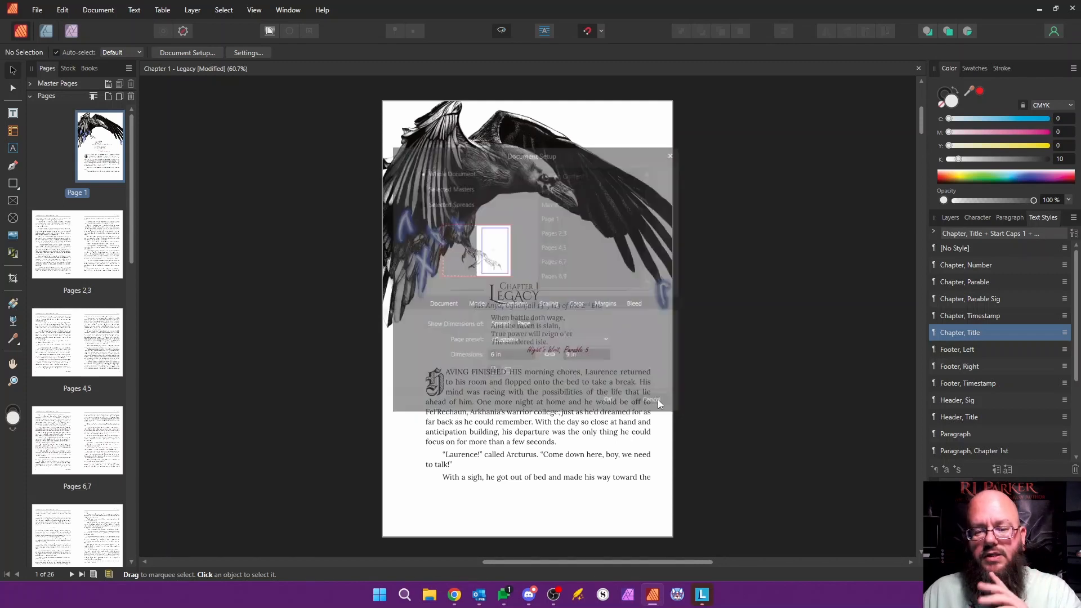
Step: Show the 6x9 book's chapter list again and point out the Paragraph text style and the Chapter 1 - Legacy entry
click(84, 66)
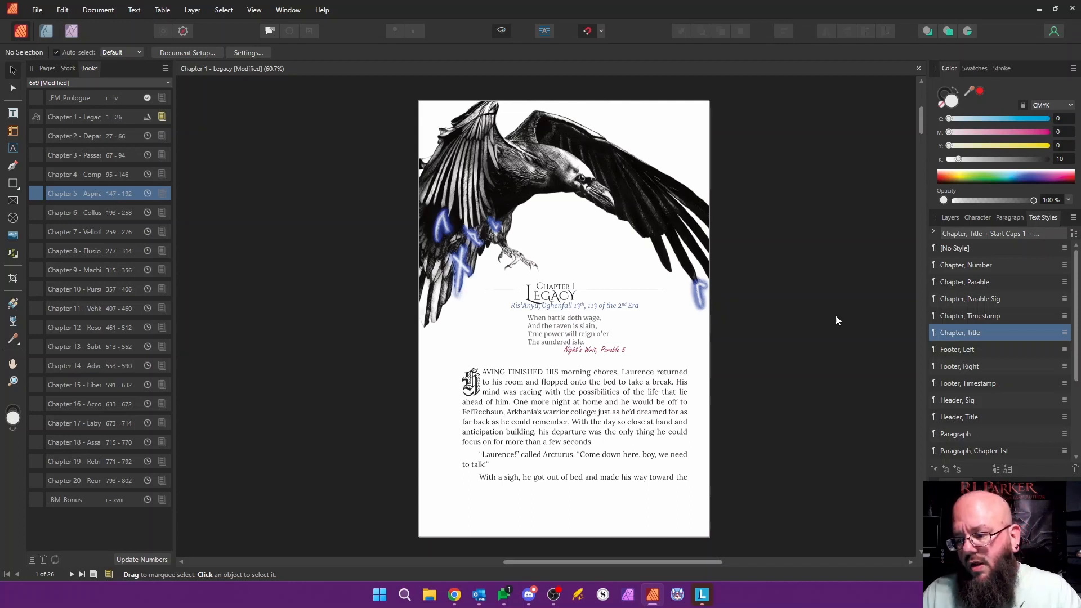
click(954, 438)
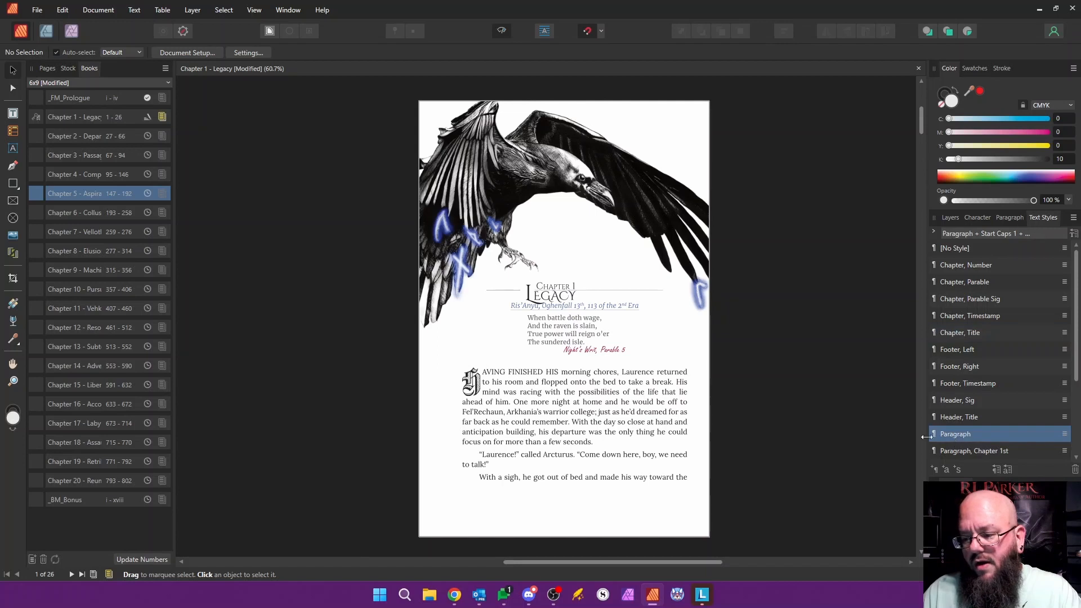
click(79, 119)
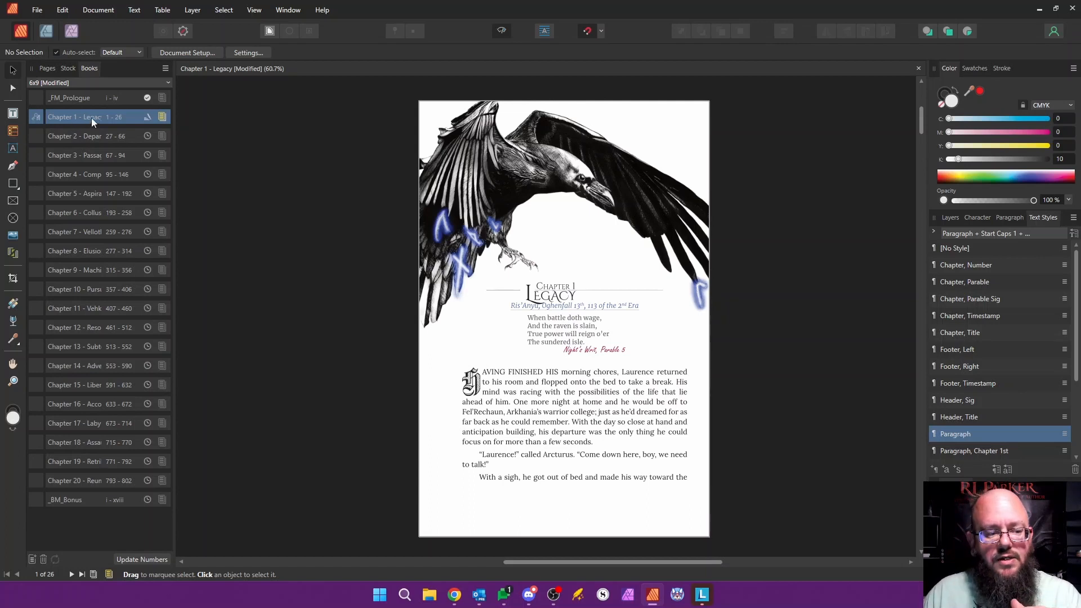
Step: Open Chapter 2 - Departure from the 6x9 book and look at its final pages
click(90, 136)
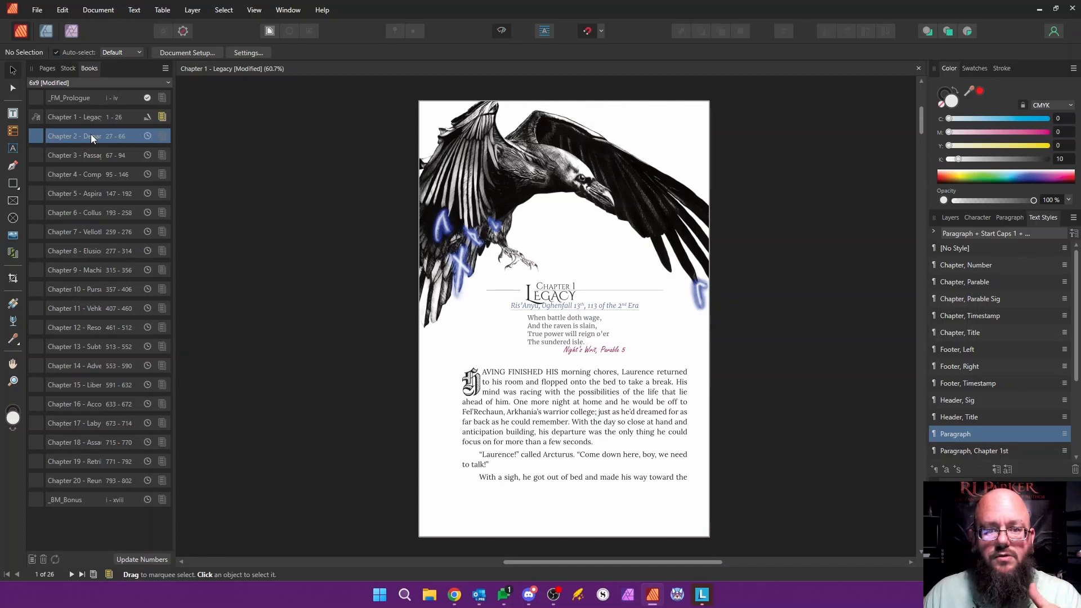
right_click(92, 136)
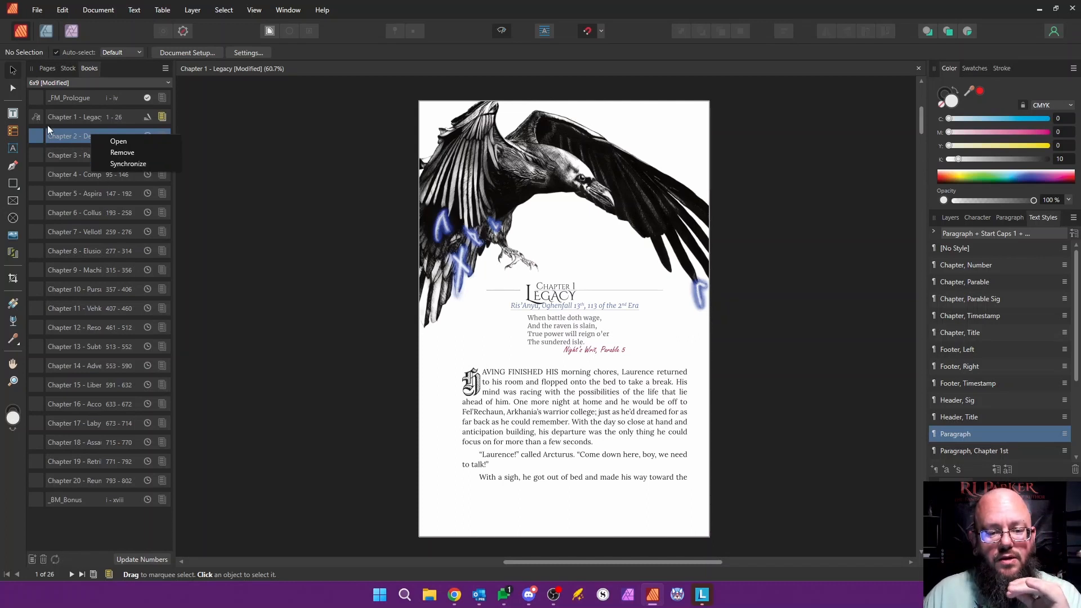
click(60, 135)
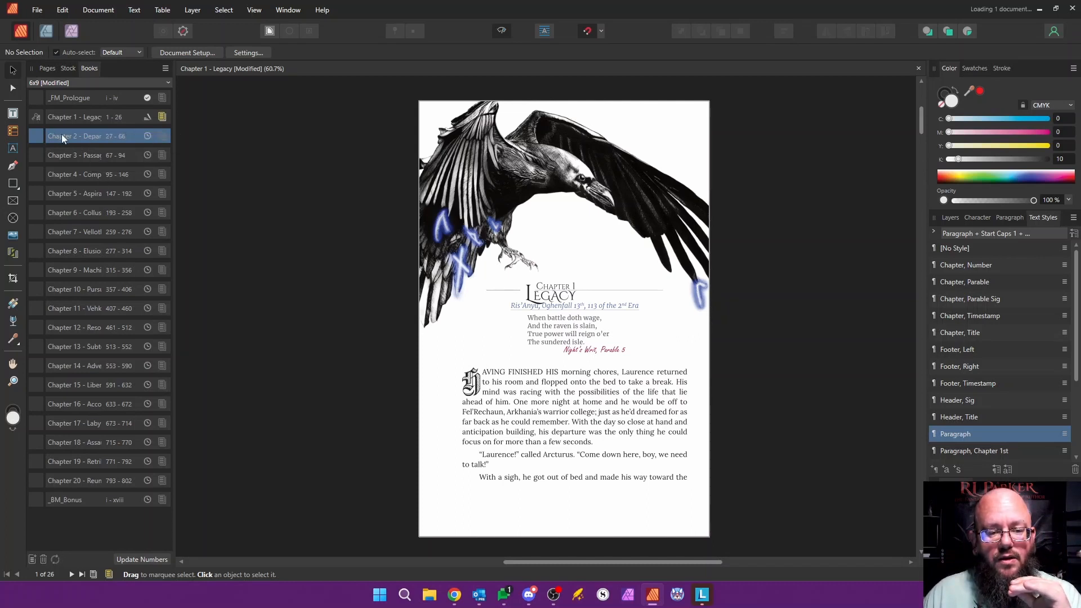
double_click(62, 135)
scroll(819, 375, up, 10)
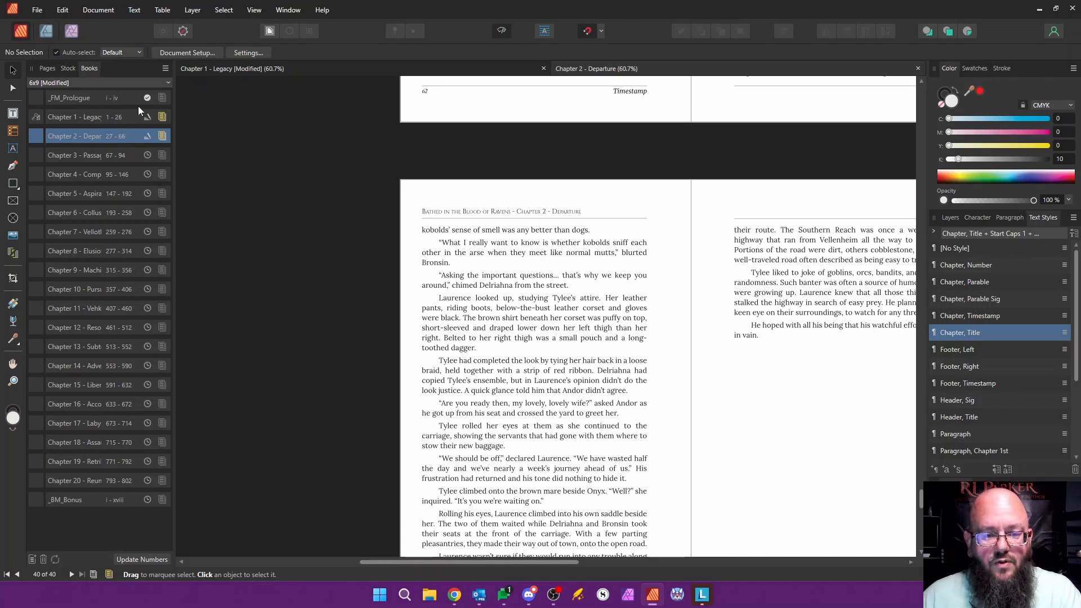
Step: Review the book's management commands and the Page Number Options for Chapter 2 - Departure
click(168, 68)
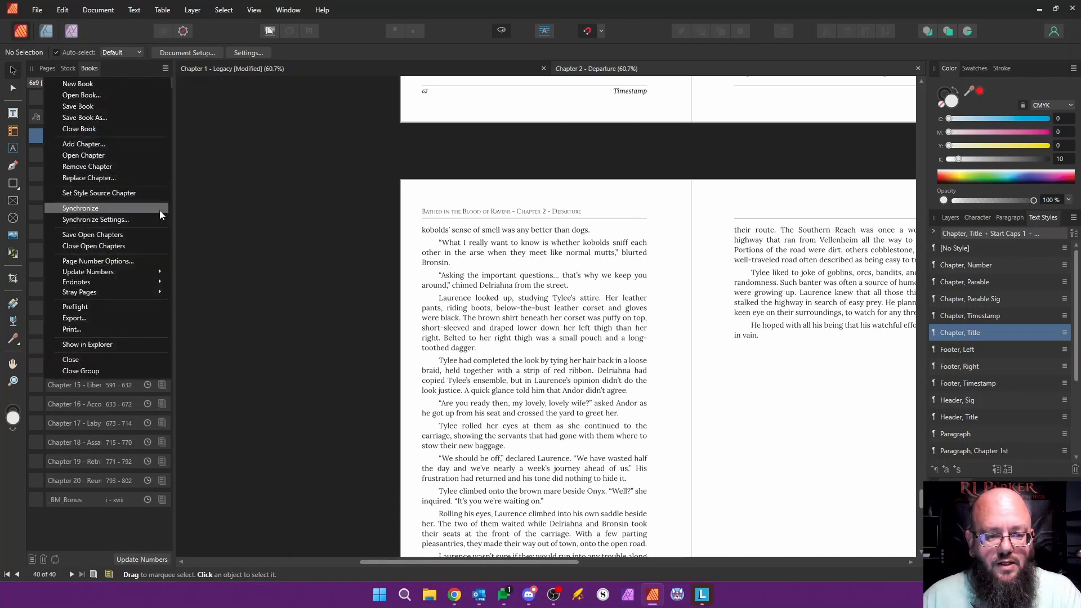
click(194, 97)
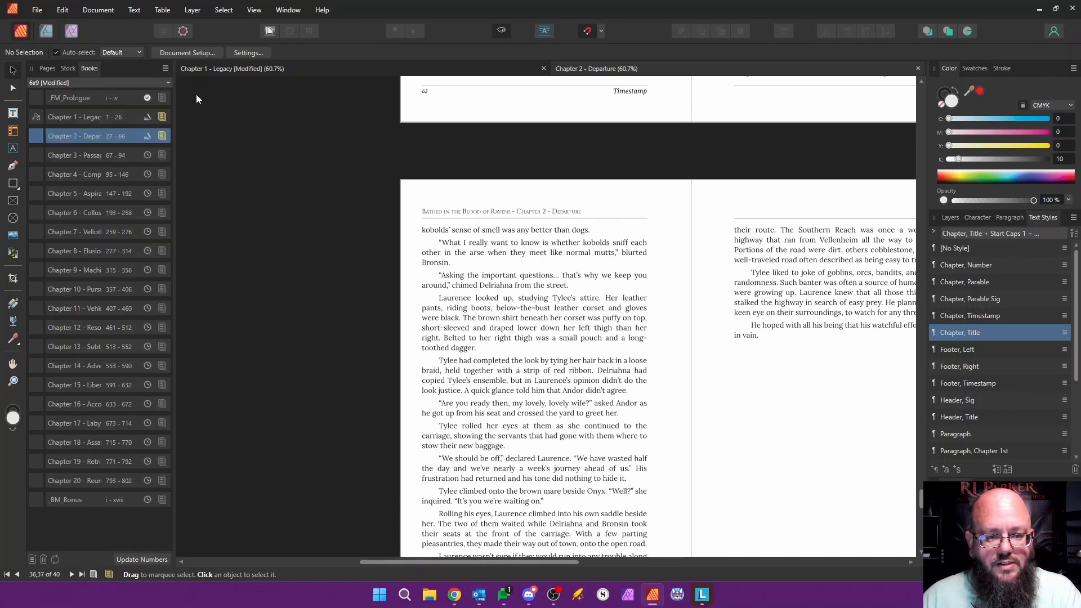
click(166, 68)
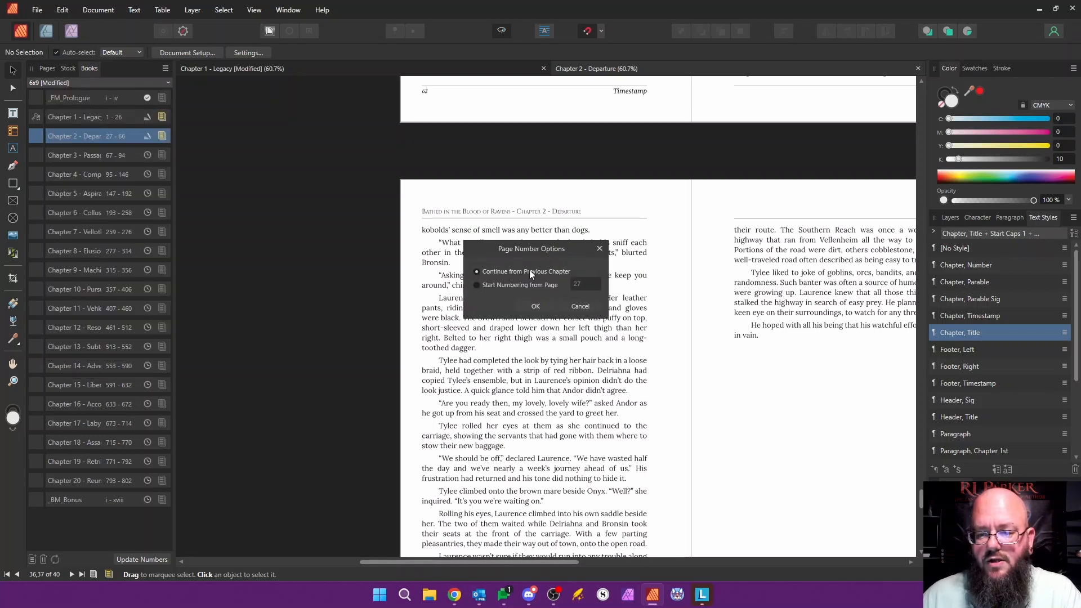
click(582, 305)
Step: Update the page numbers across the book's chapters
right_click(107, 131)
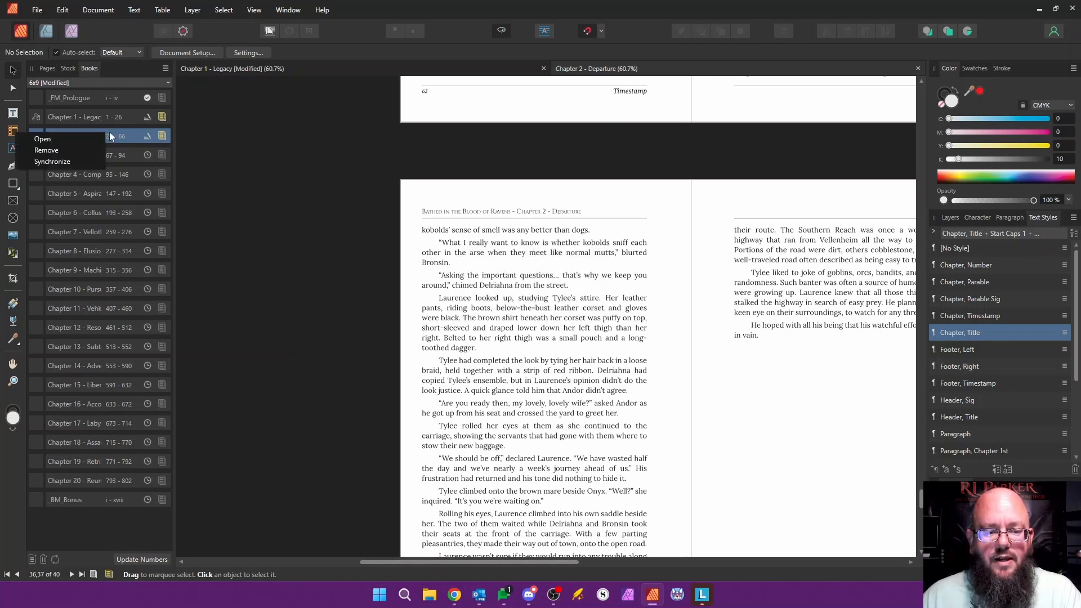
click(166, 68)
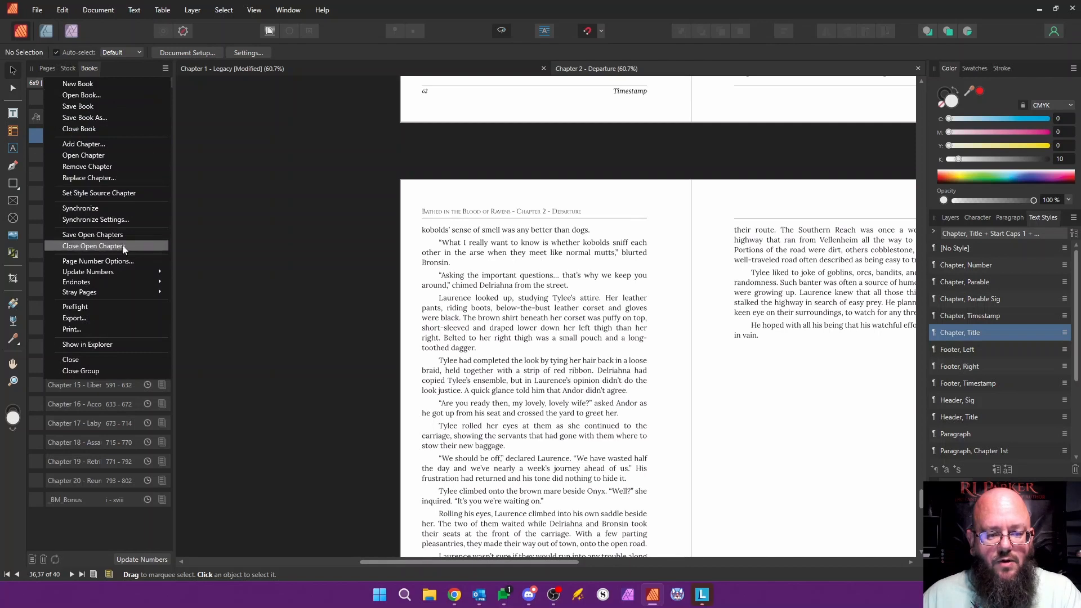
mouse_move(108, 276)
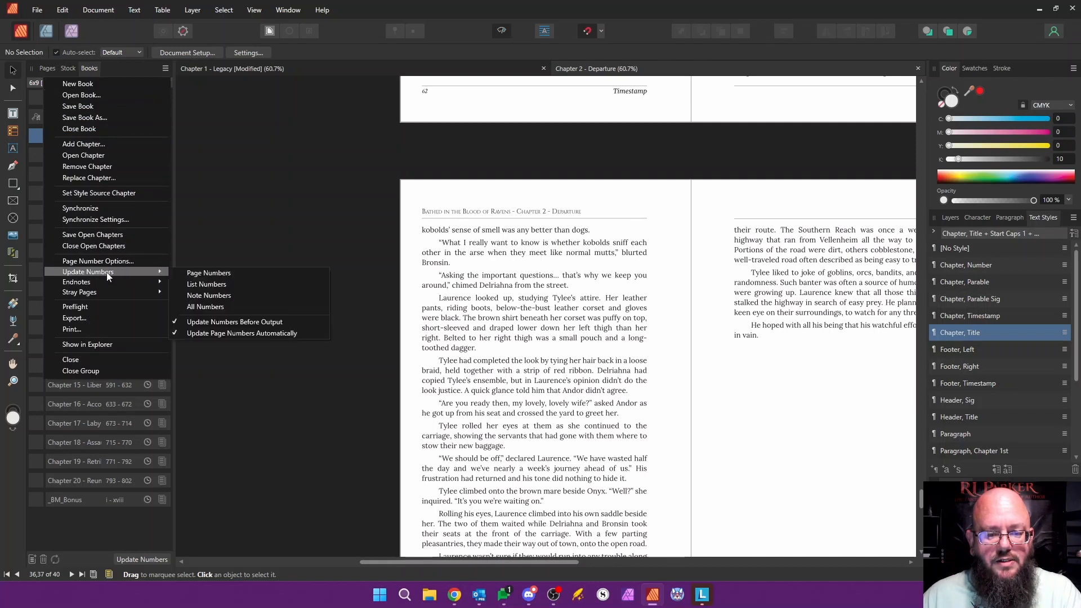
click(209, 273)
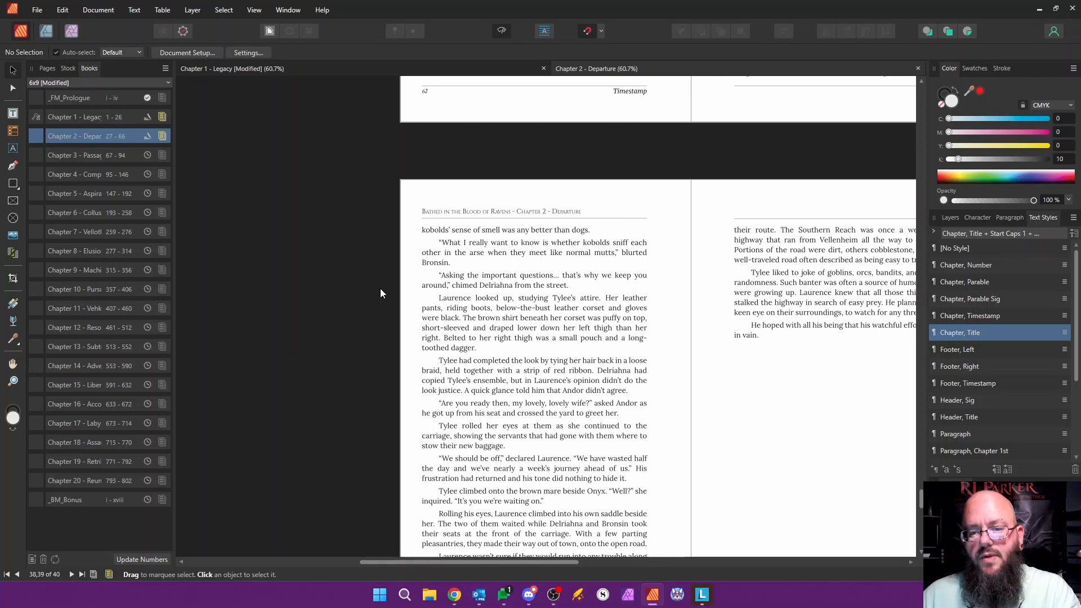
Step: Save the modified Chapter 1 - Legacy document and switch back to Chapter 2 - Departure
click(259, 69)
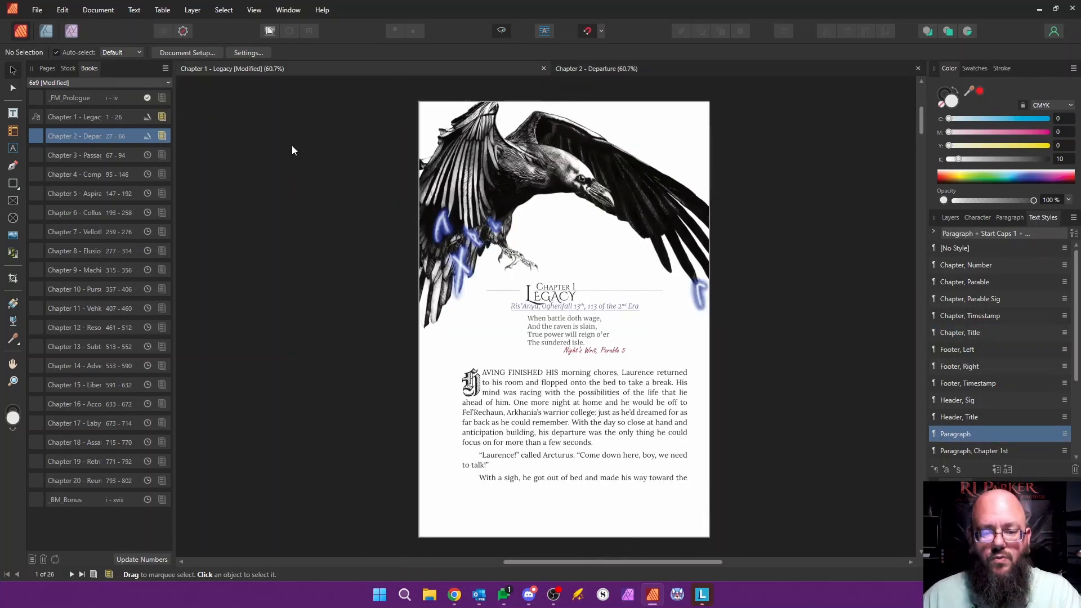
key(ctrl+s)
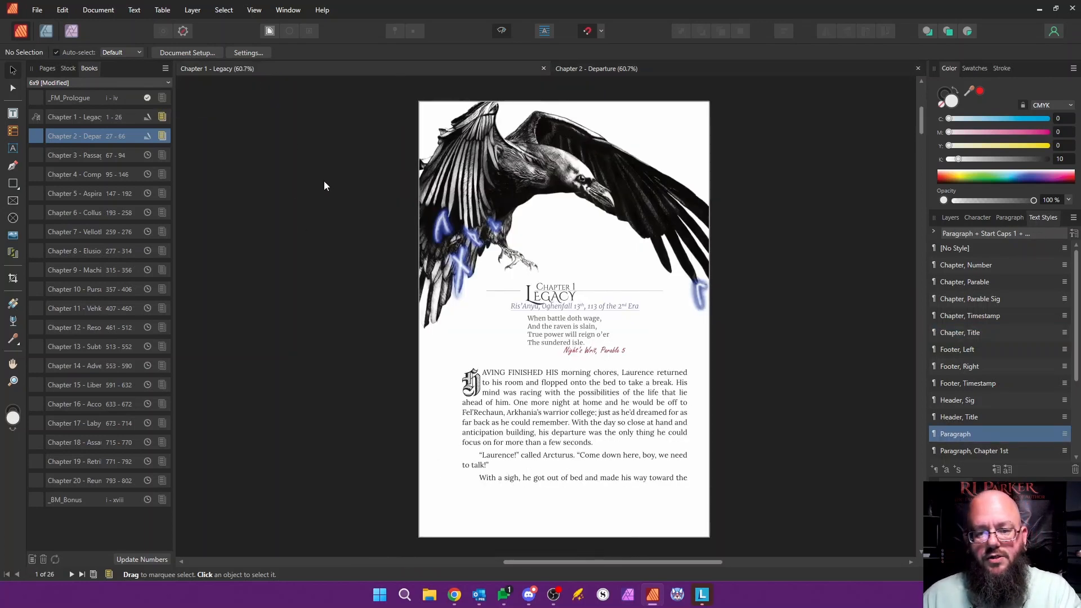
click(574, 69)
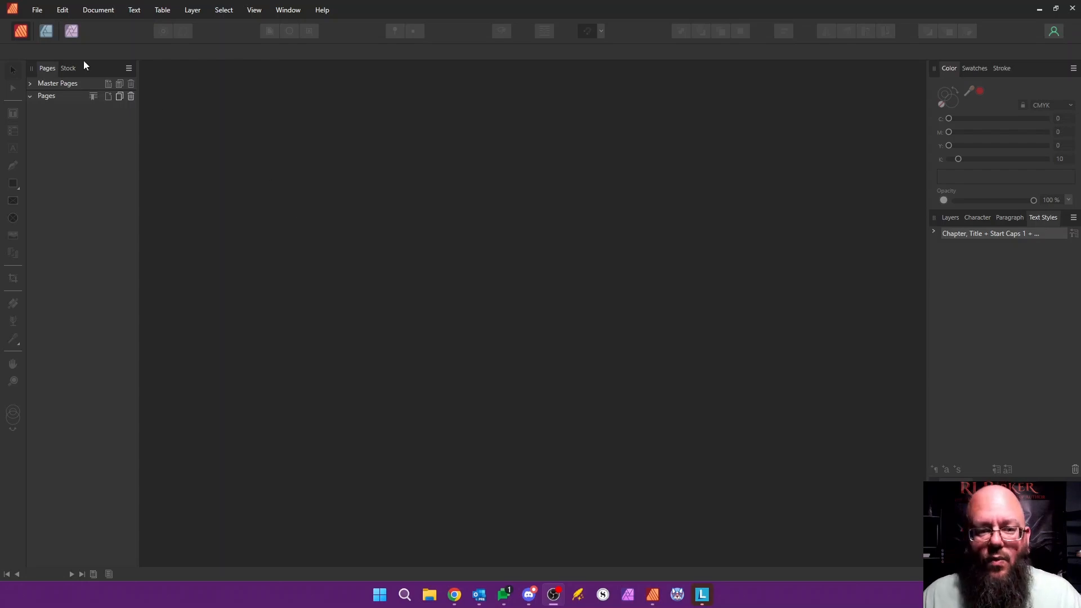
Step: Open the 4x6 document from the Stealth 4x6 folder under _Formatting and Siscci
click(39, 10)
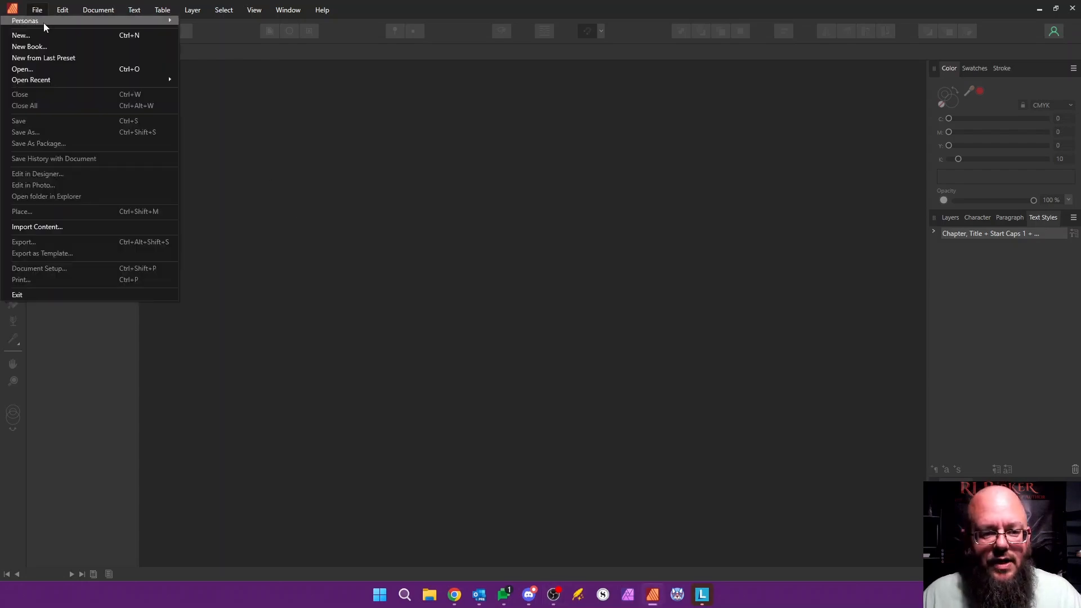
click(39, 71)
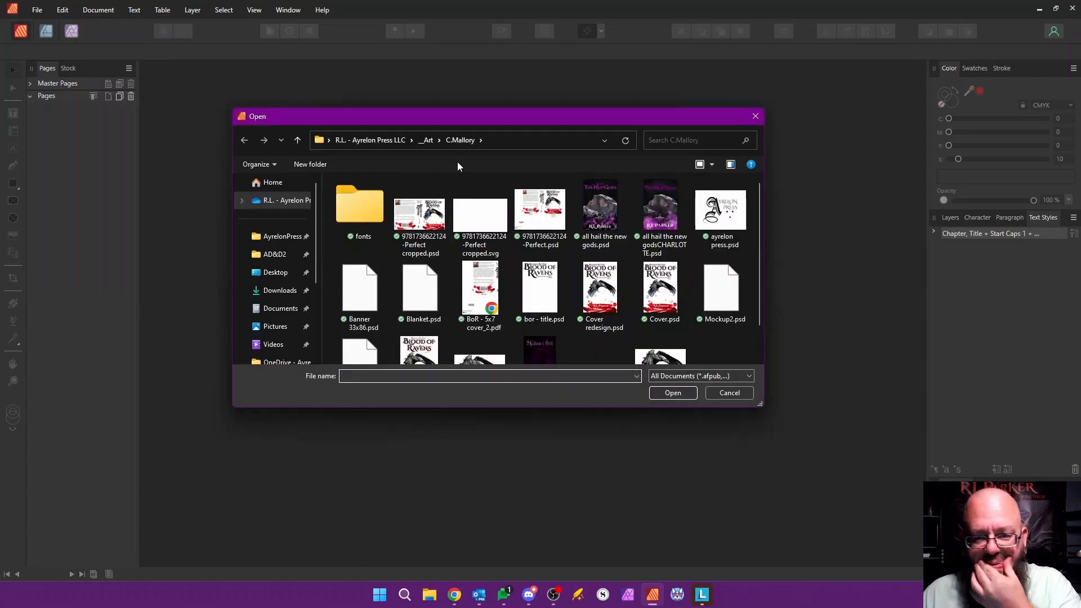
click(429, 140)
click(390, 140)
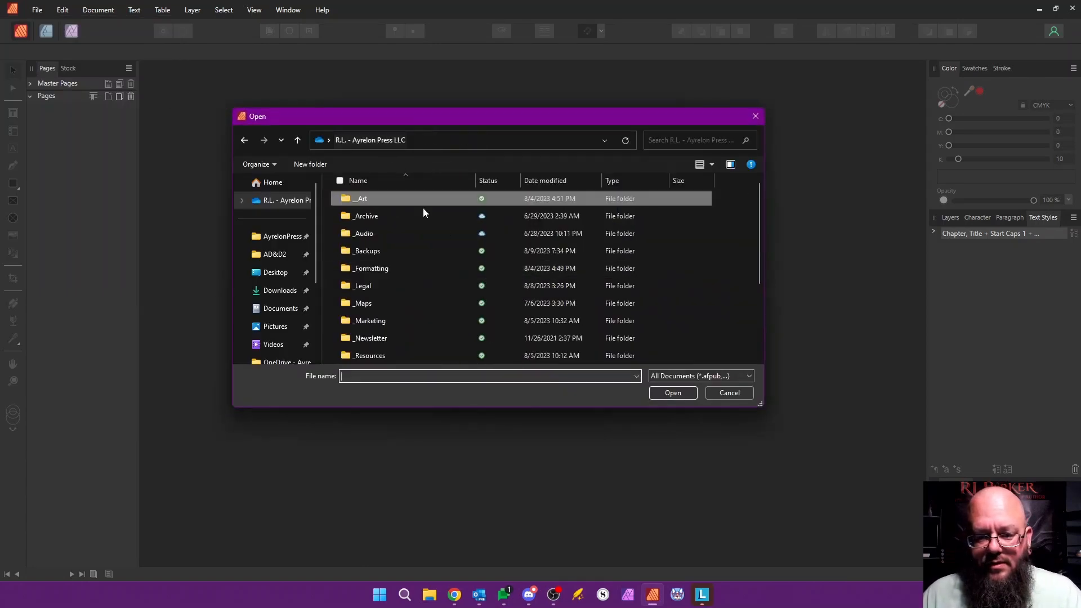
double_click(391, 268)
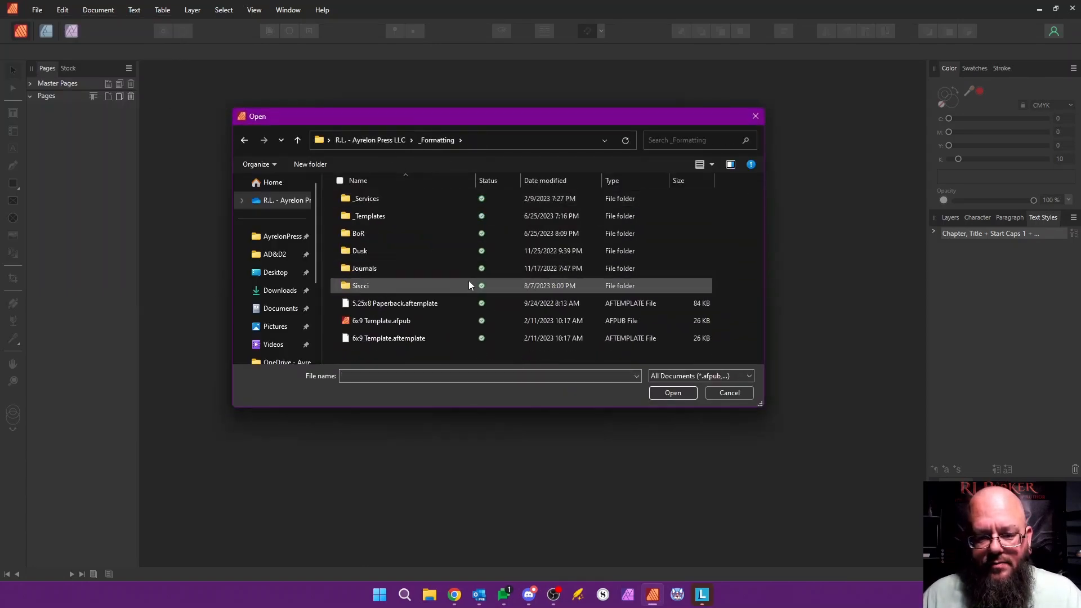
double_click(364, 287)
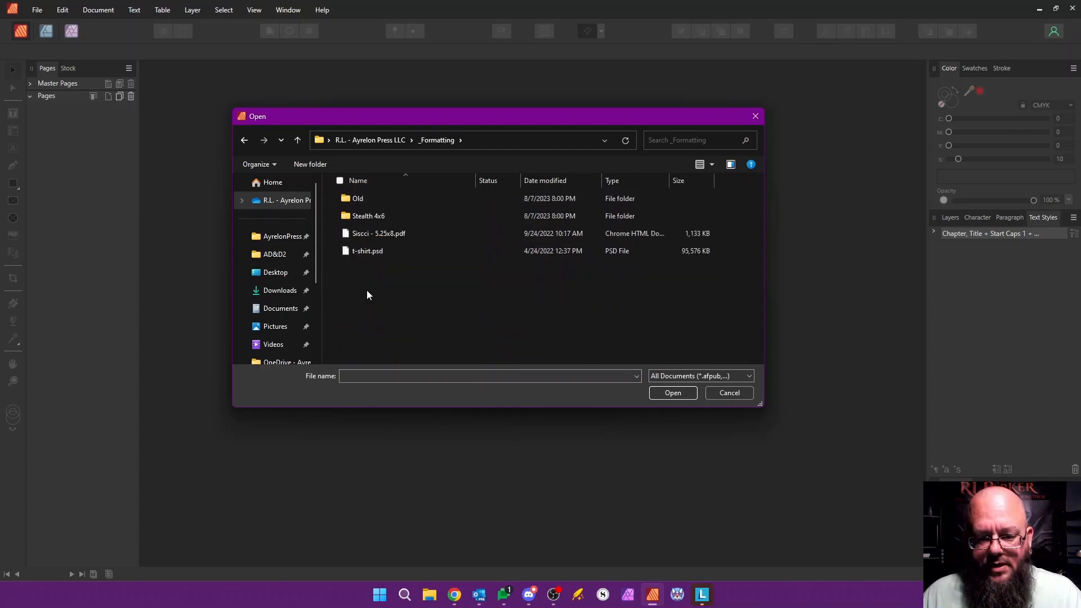
double_click(383, 217)
double_click(370, 203)
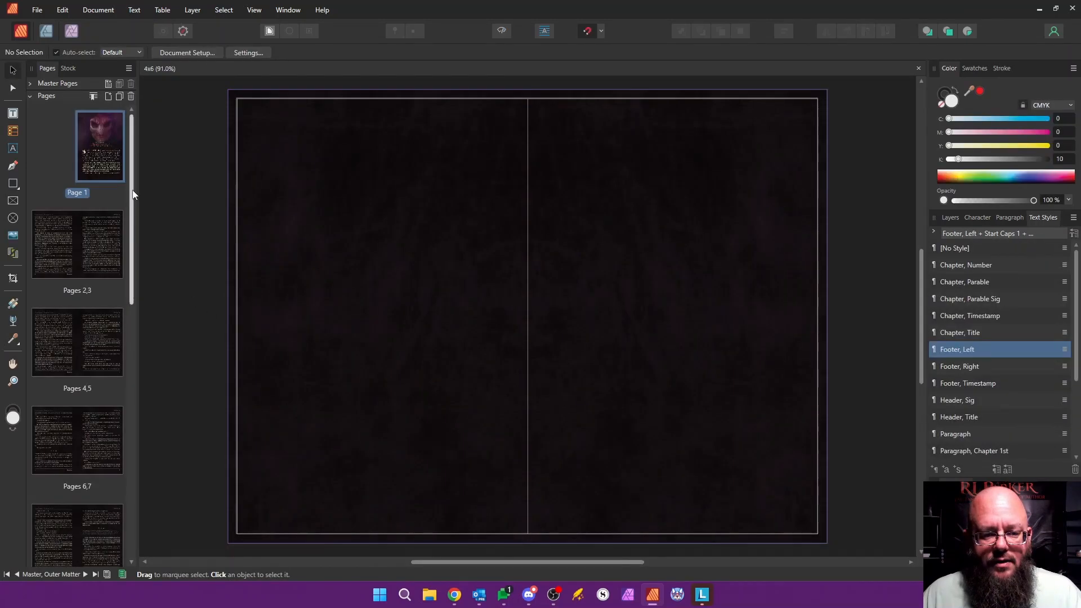
Step: Show the master pages, open Master, Content and inspect its header, page number and timestamp frames
click(31, 84)
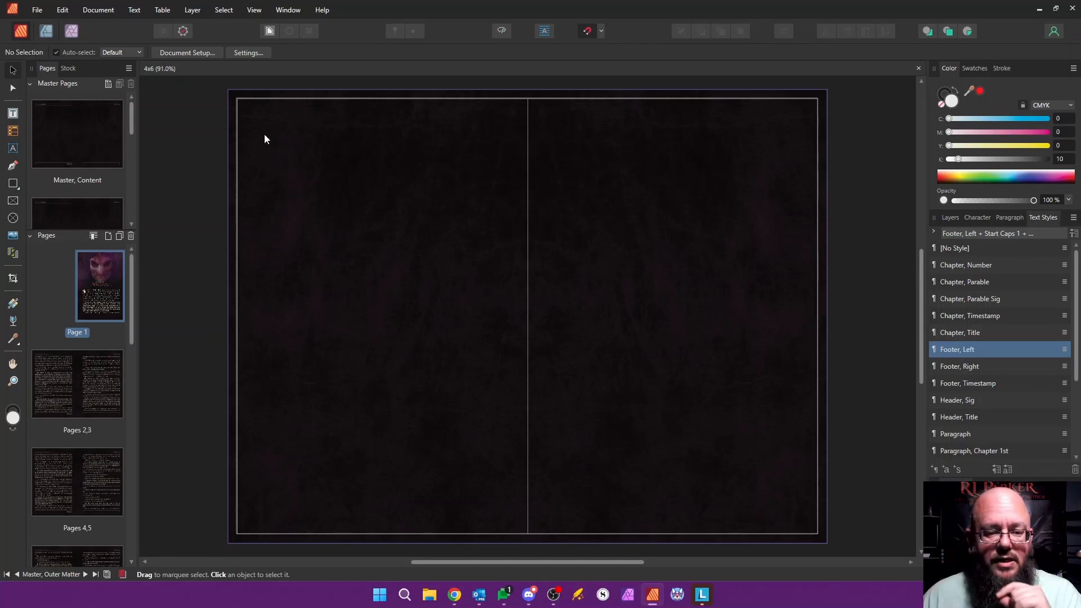
click(111, 125)
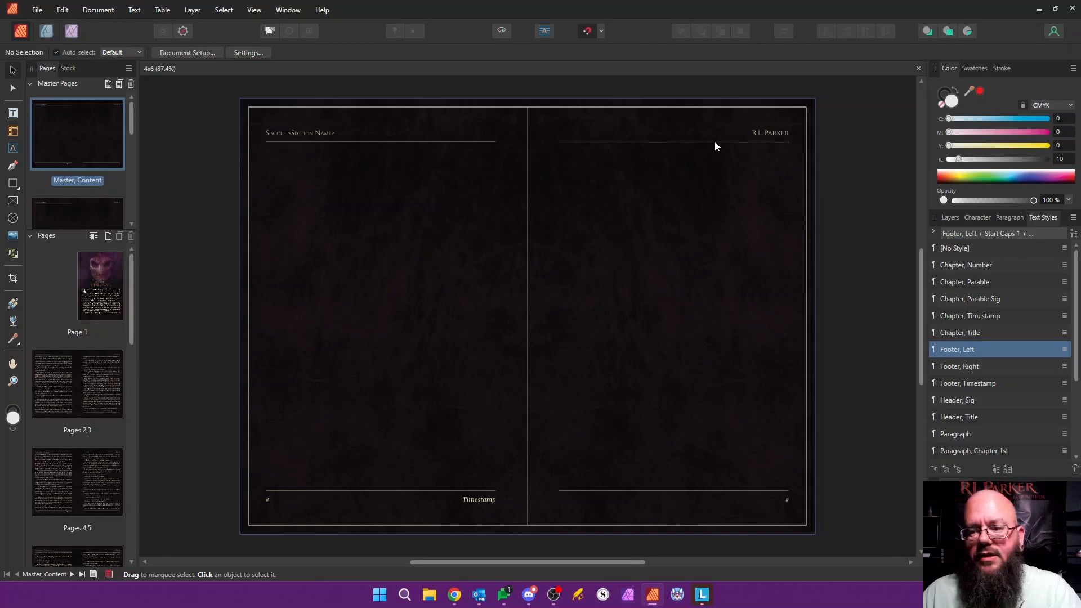
click(597, 133)
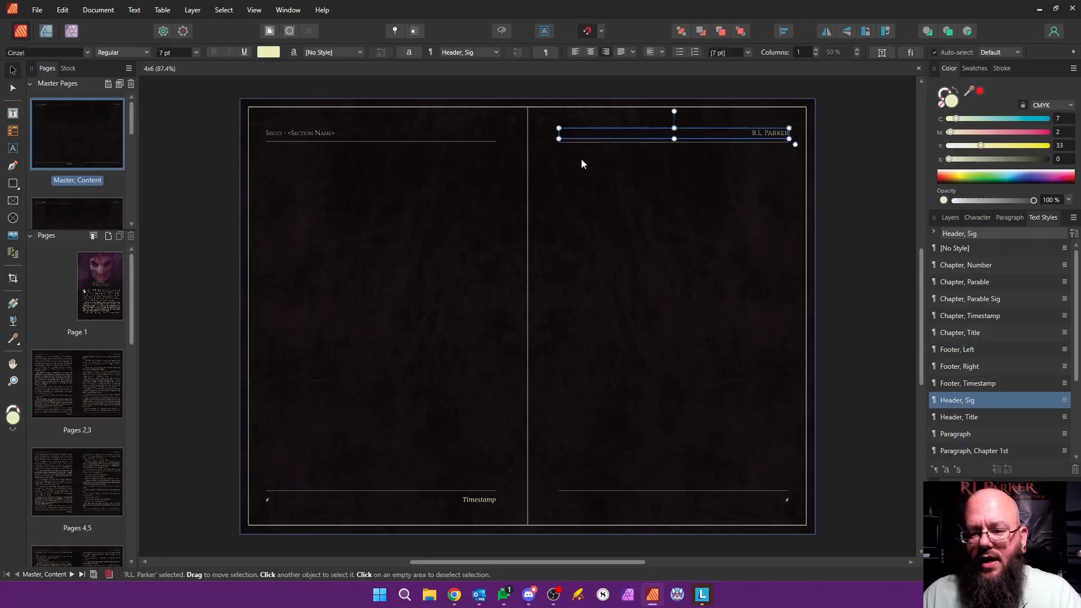
click(336, 130)
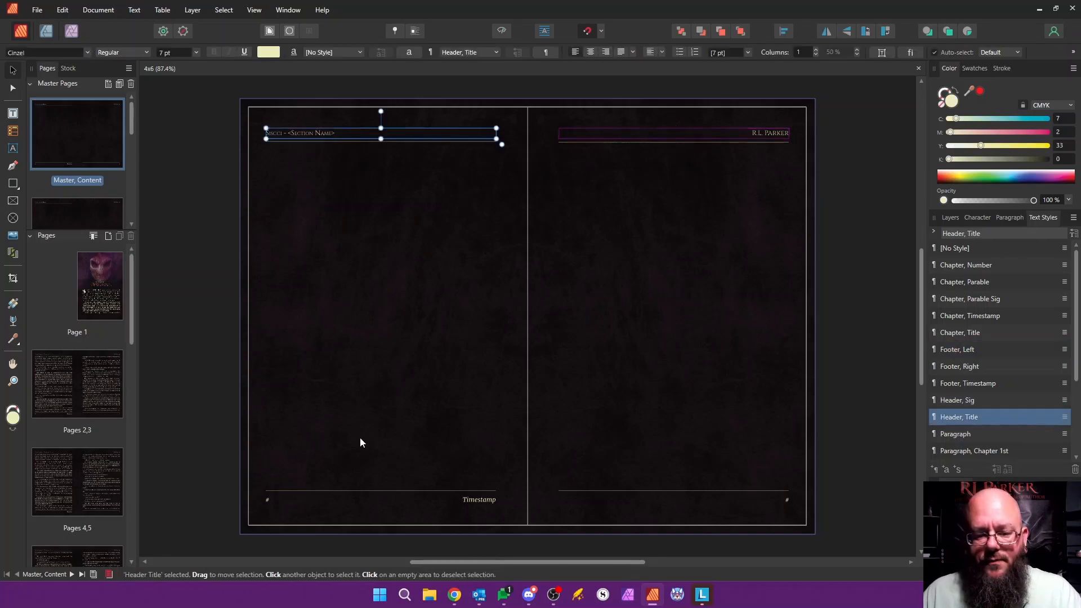
click(418, 499)
click(279, 501)
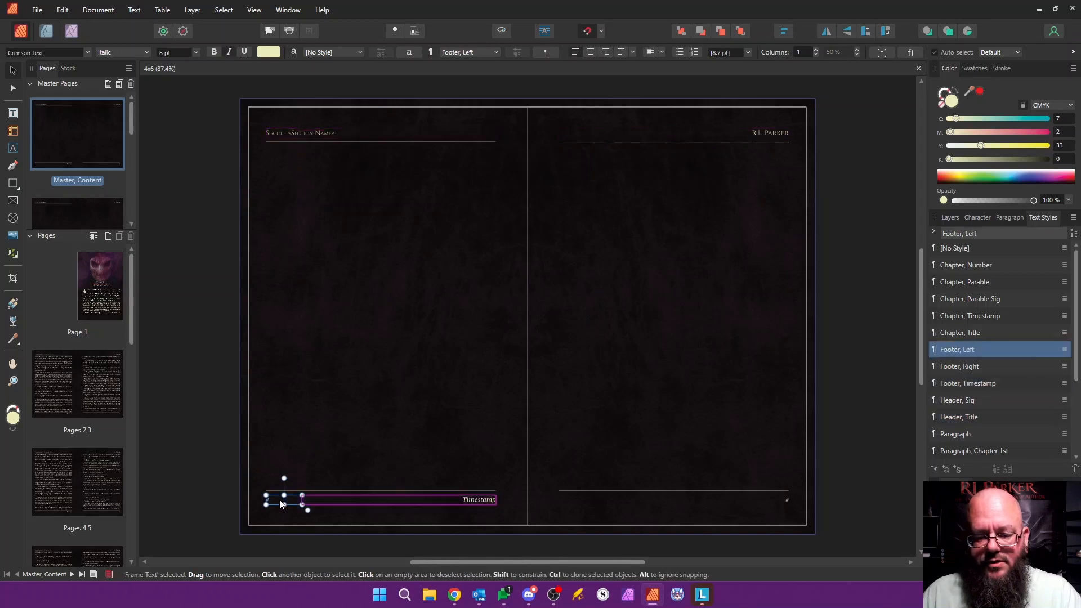
click(469, 501)
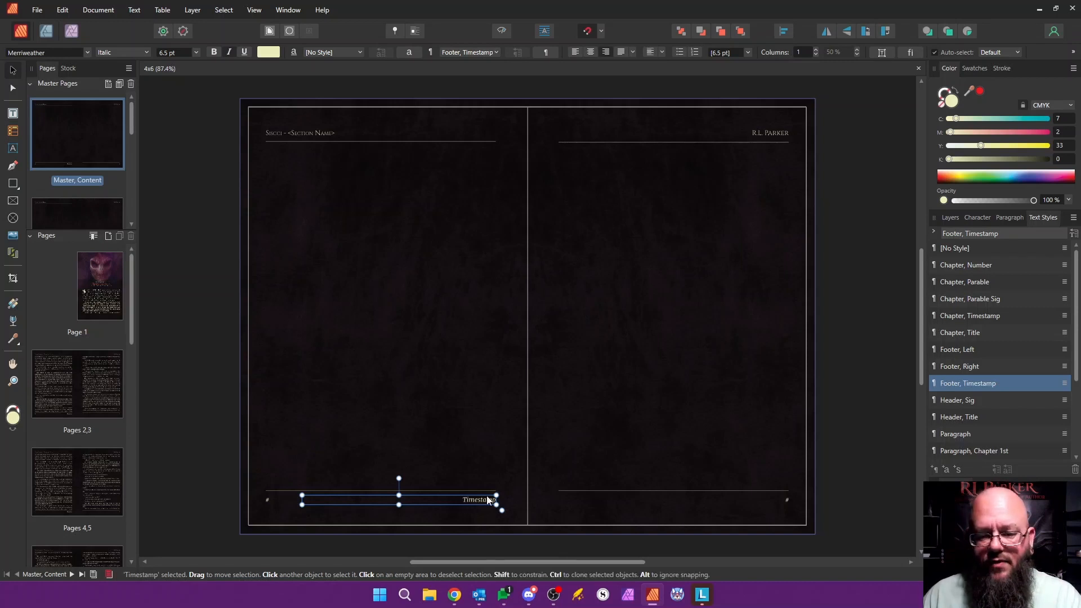
Step: Examine the body text frames on both pages of the Master, Content spread
click(414, 319)
click(651, 317)
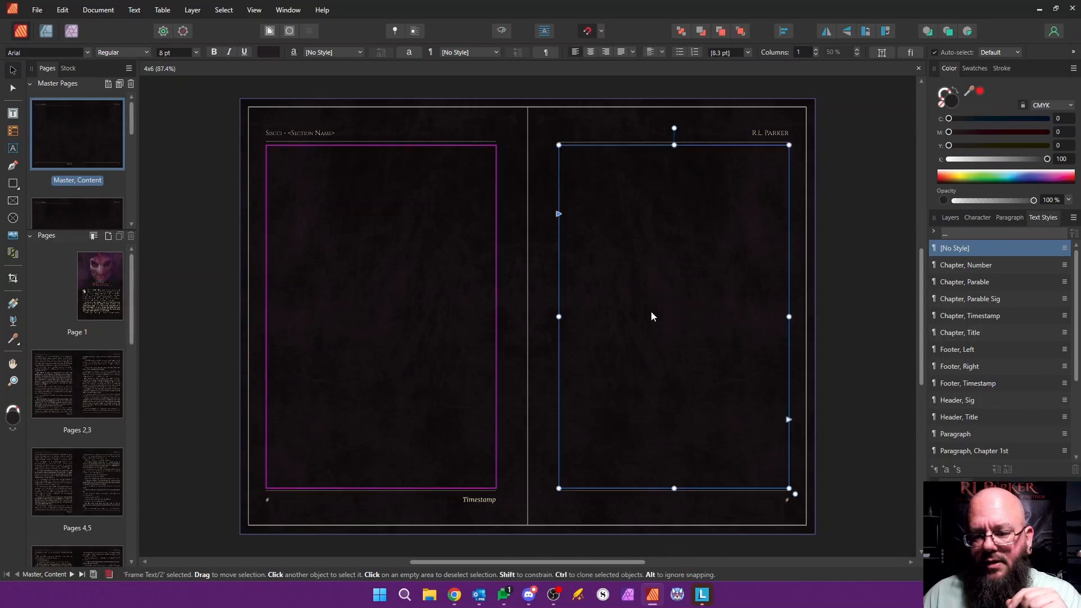
click(444, 311)
click(589, 299)
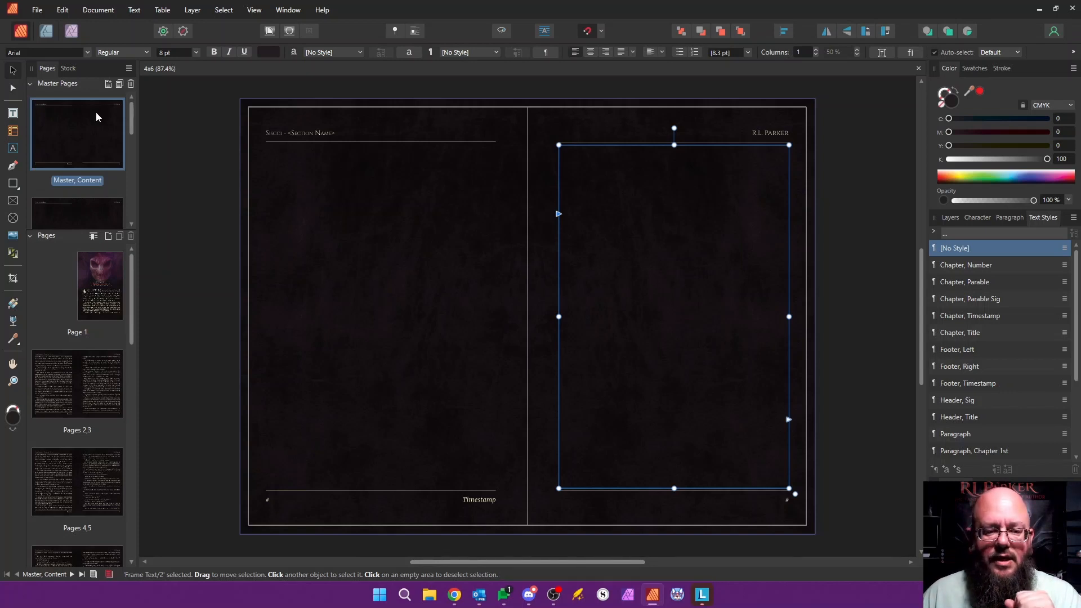
Step: Open Master, Prologue and inspect its header frames, timestamp and footer frames
drag(131, 116, 132, 135)
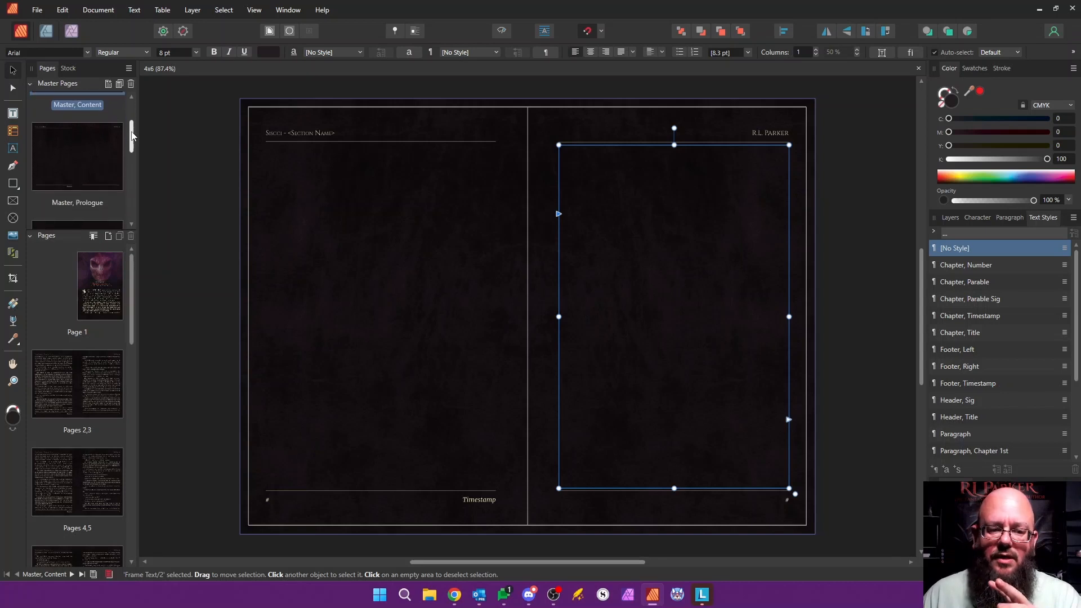
click(96, 146)
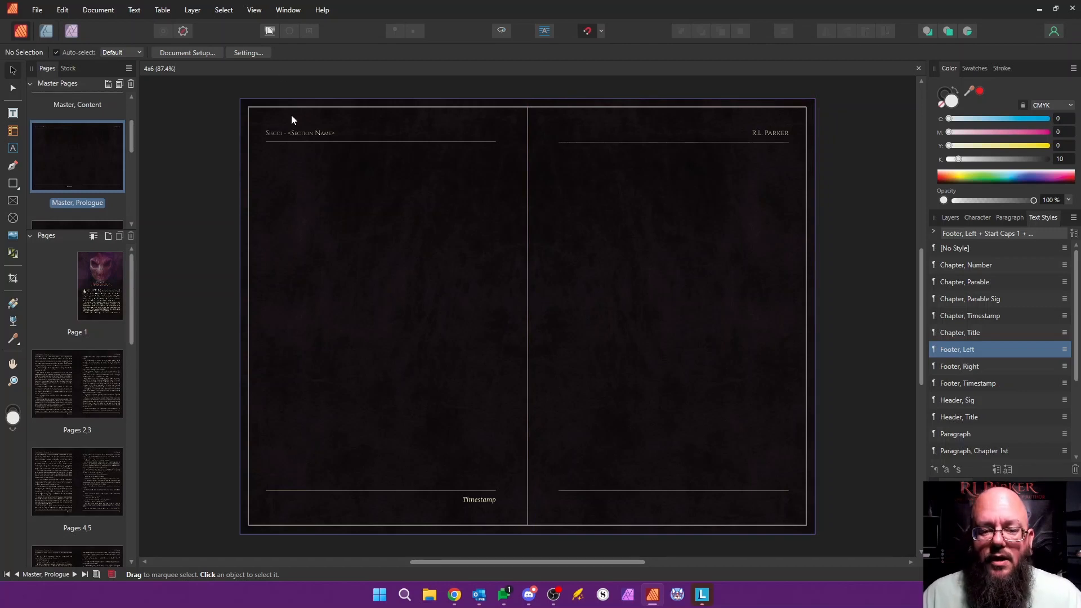
click(289, 132)
click(713, 132)
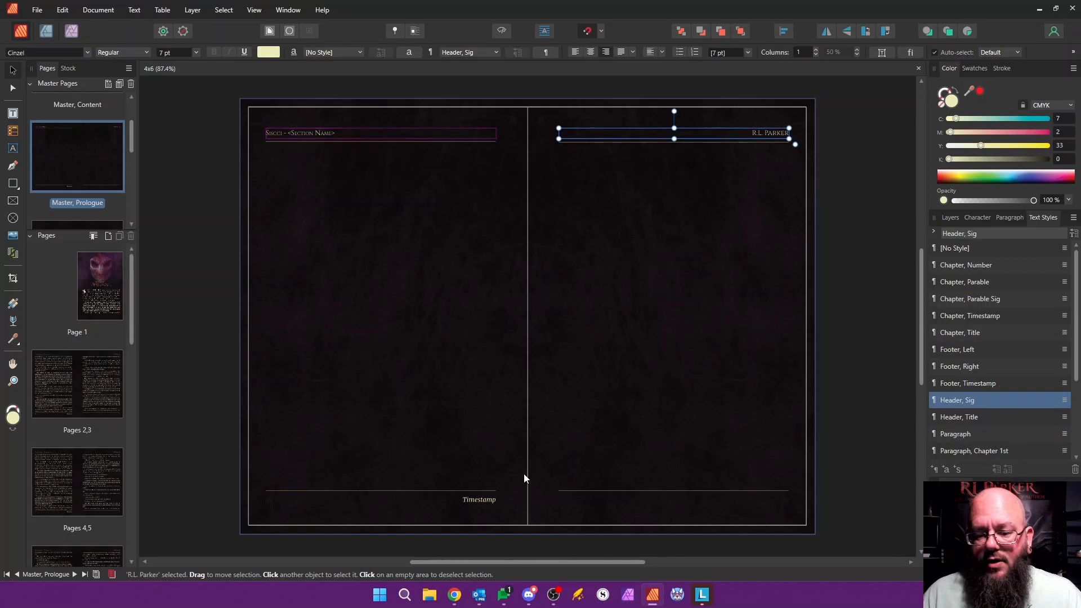
click(479, 502)
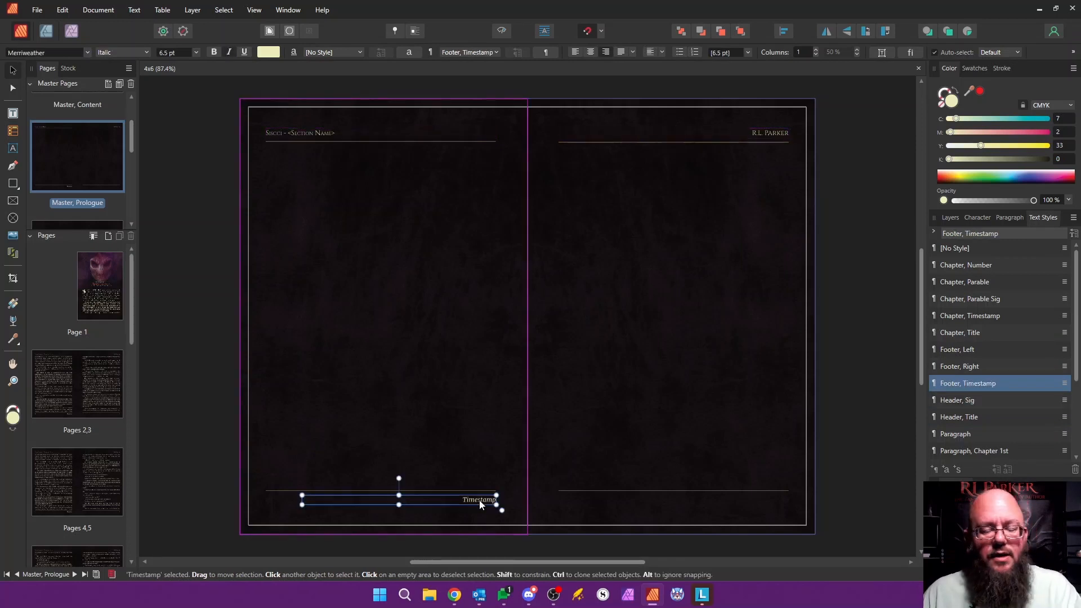
click(284, 501)
click(783, 499)
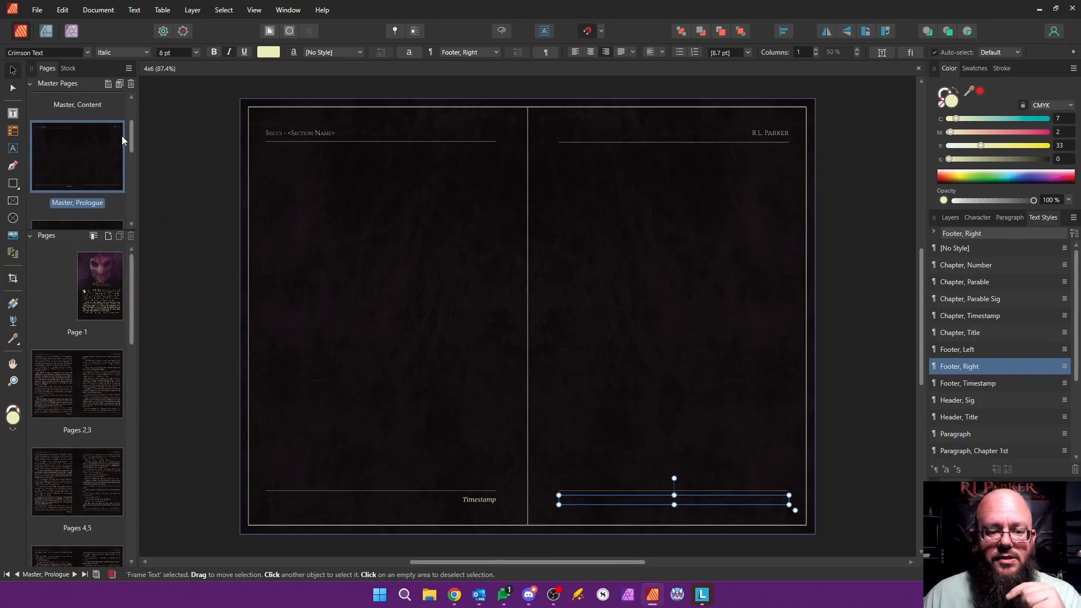
Step: Open Master, Outer Matter and examine the body text frames on both of its pages
scroll(131, 137, down, 3)
double_click(87, 161)
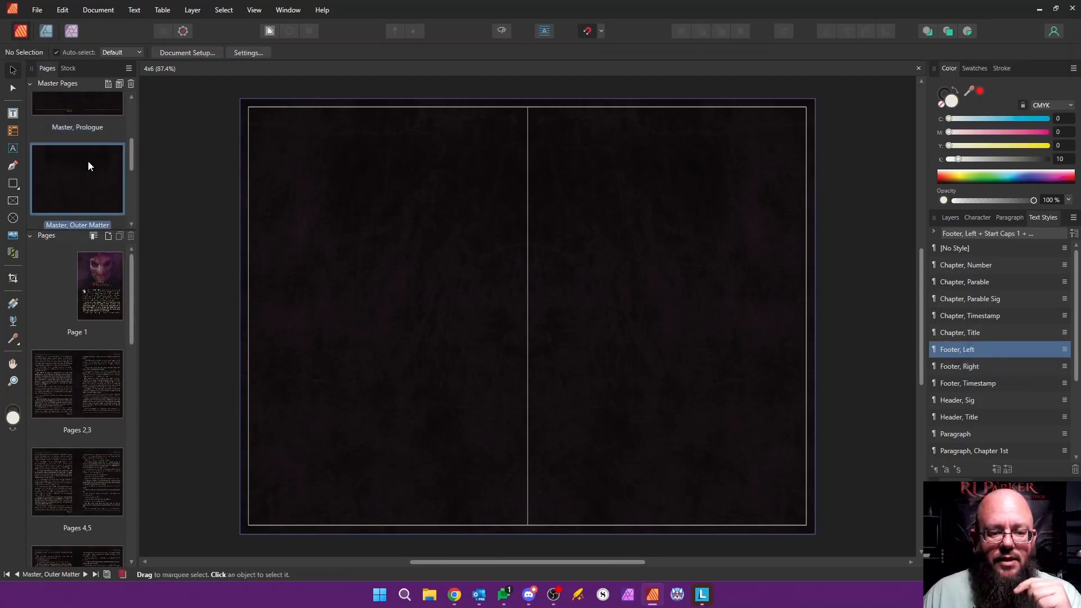
click(370, 205)
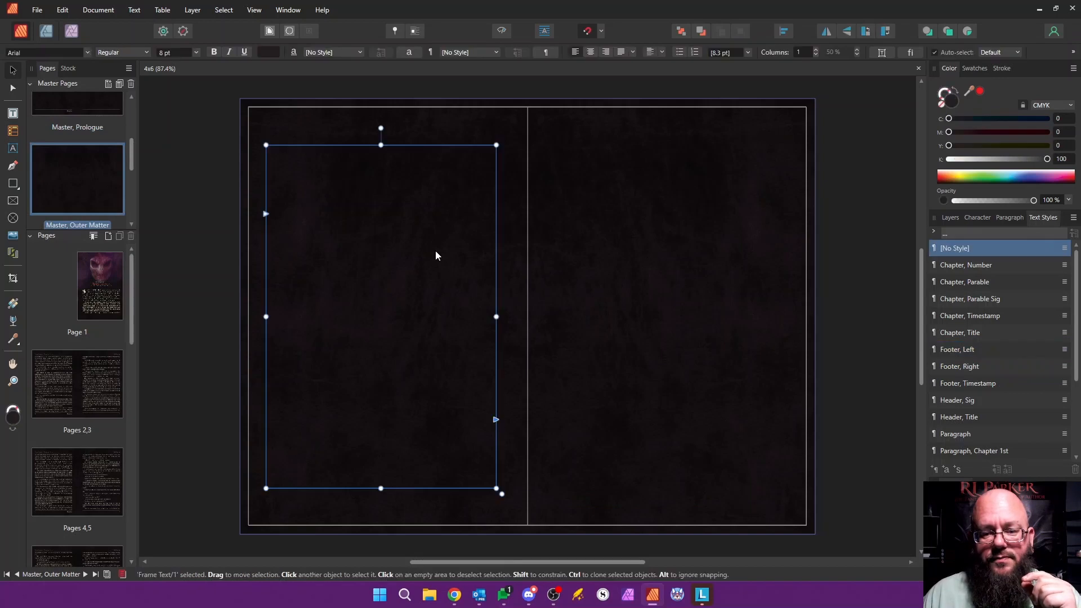
click(620, 252)
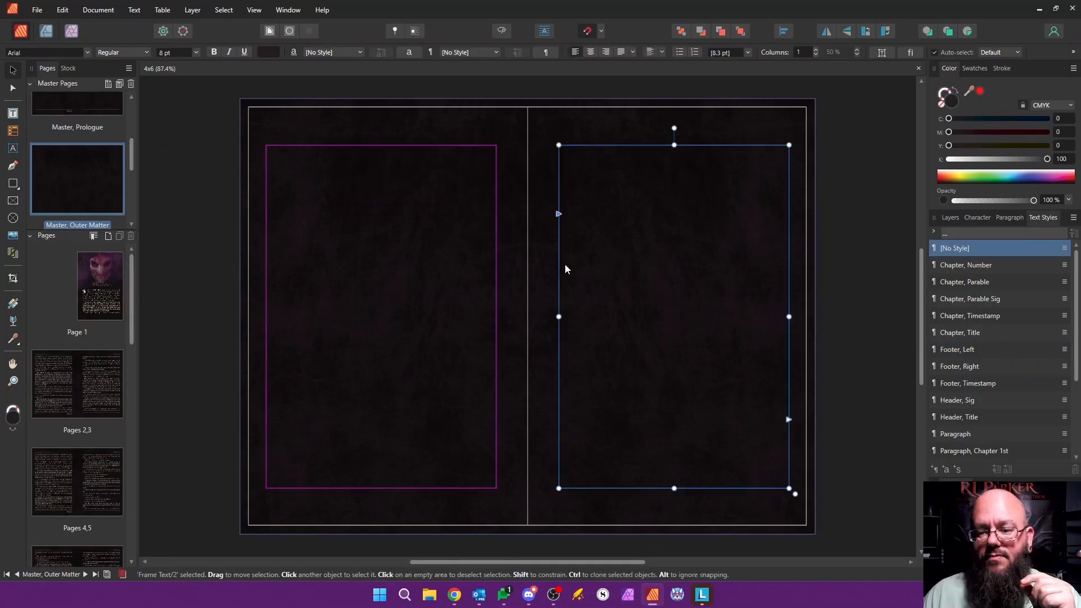
click(442, 262)
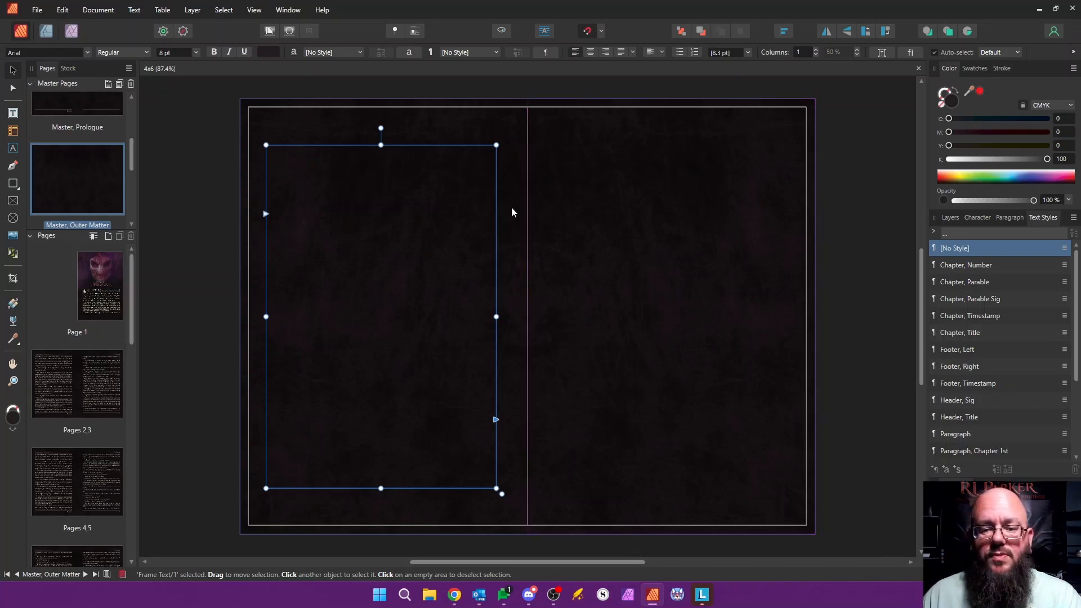
click(633, 282)
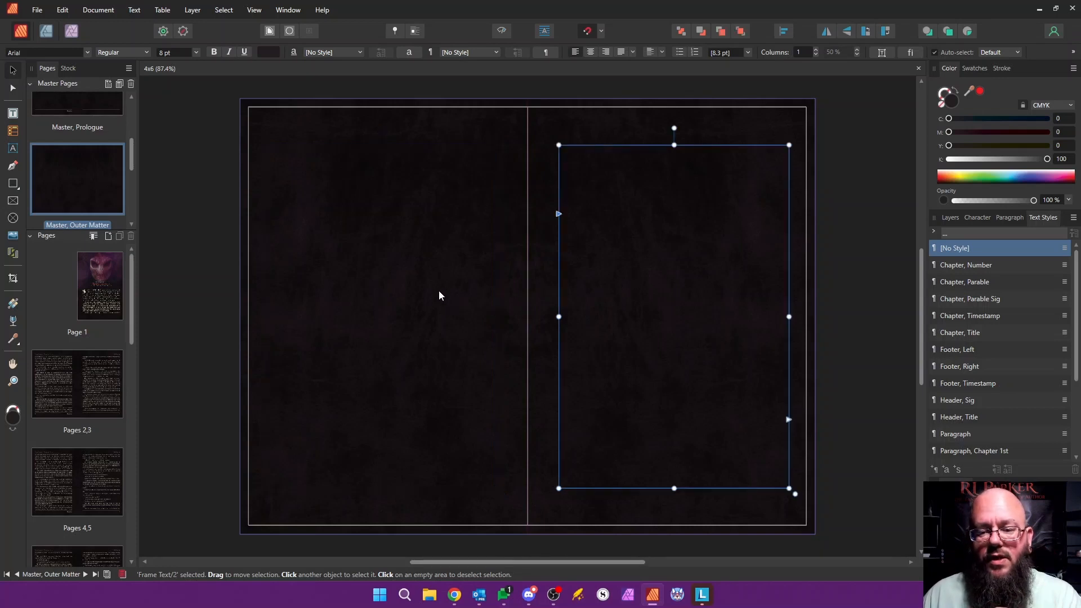
click(422, 288)
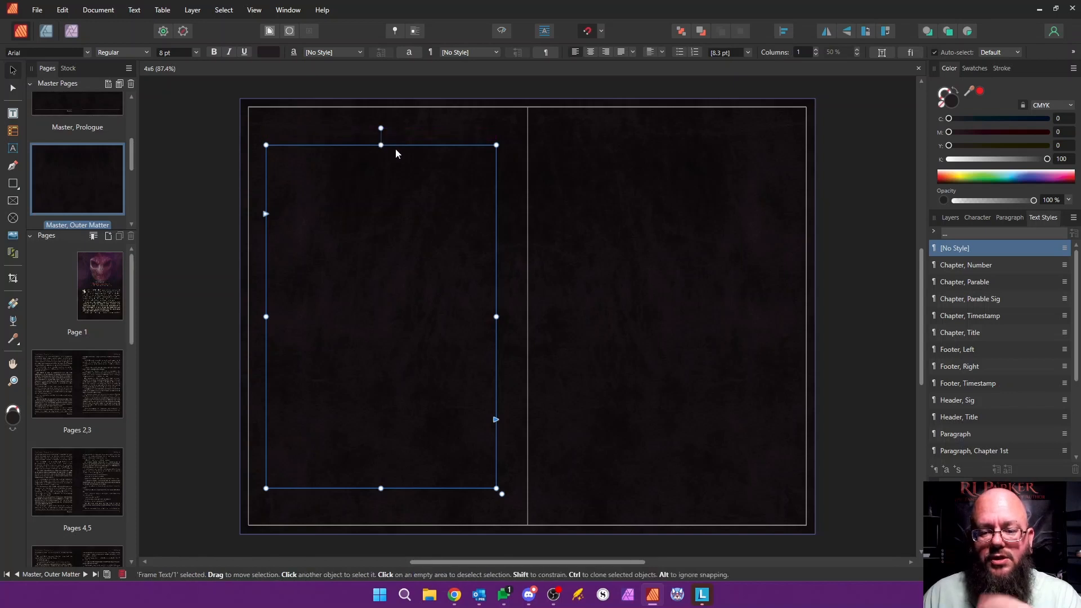
click(648, 292)
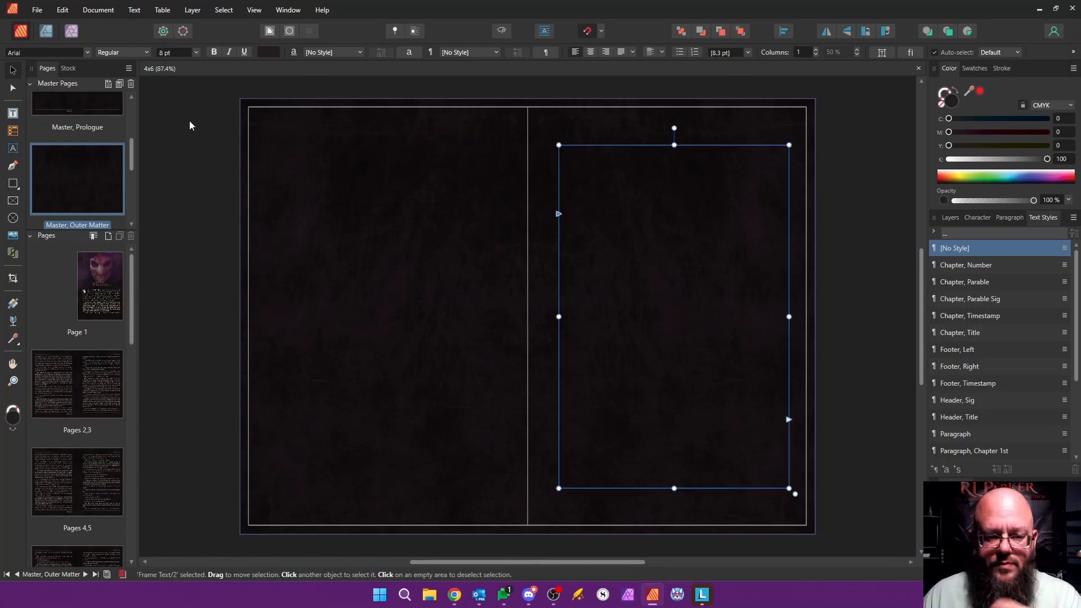
Step: Open Master, Start and examine its background artwork and the body text frame on the left page
drag(133, 163, 129, 190)
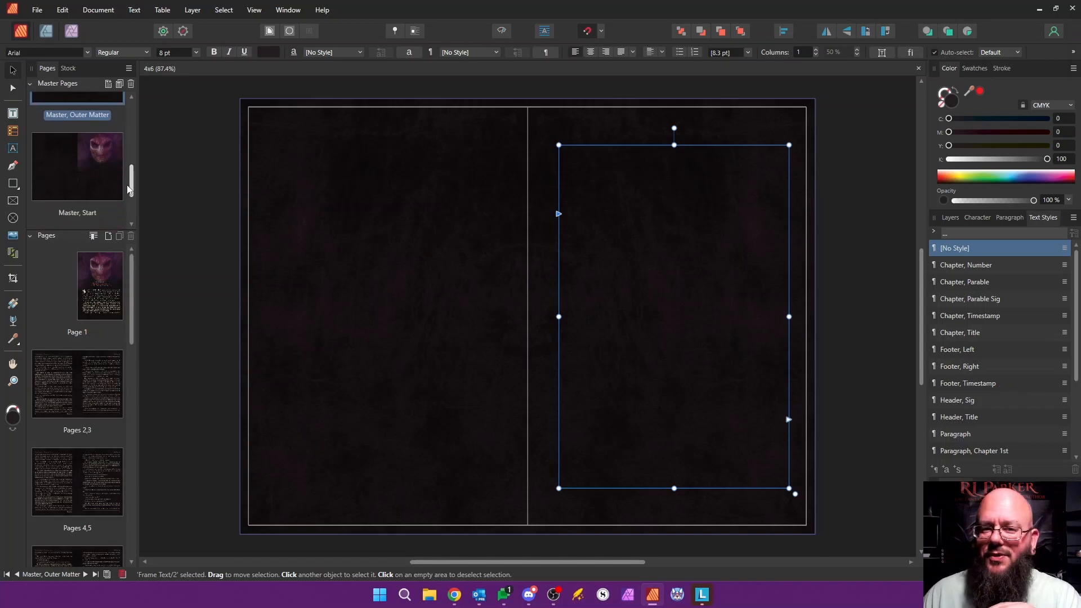
double_click(93, 169)
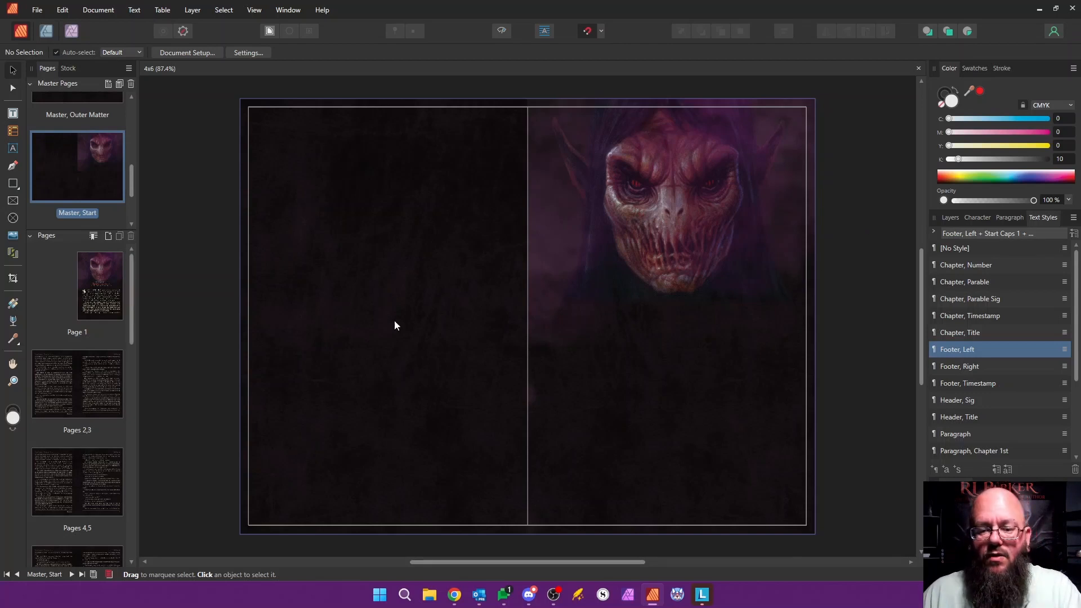
scroll(394, 317, up, 10)
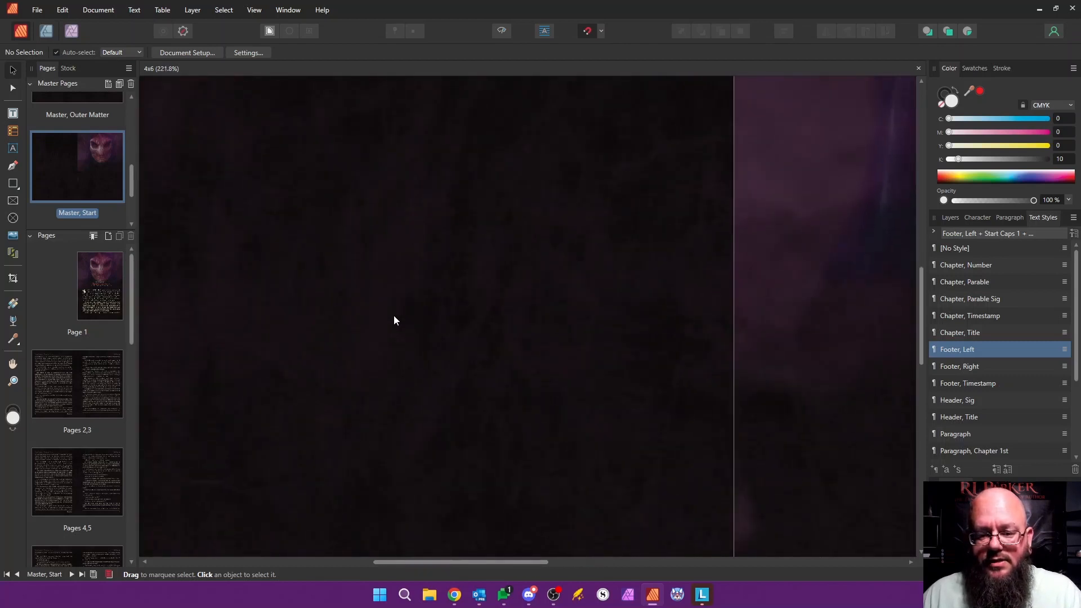
scroll(465, 232, down, 8)
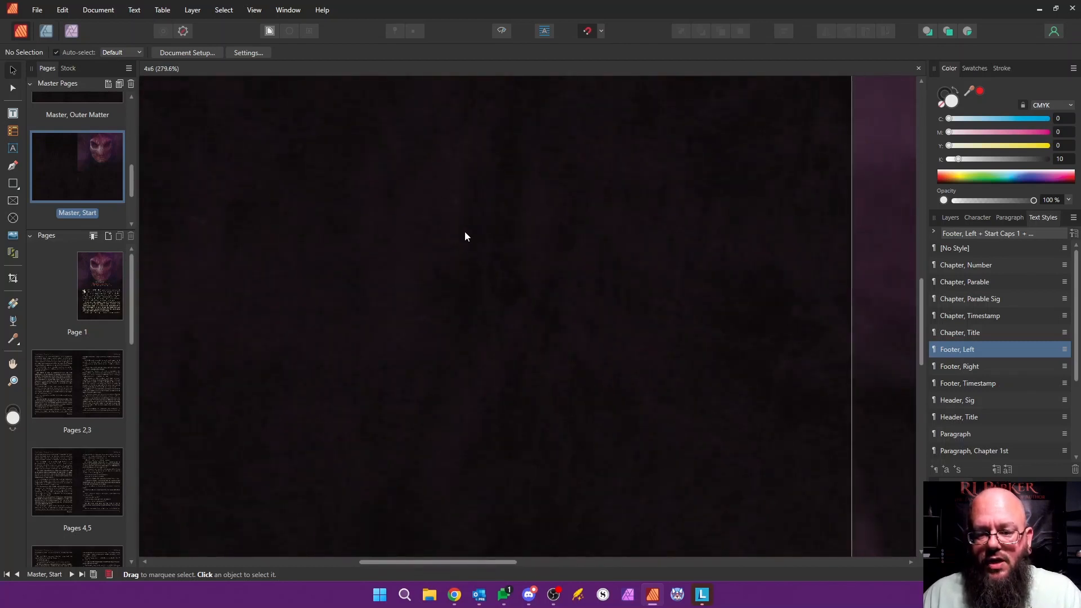
scroll(464, 231, up, 2)
scroll(465, 231, down, 5)
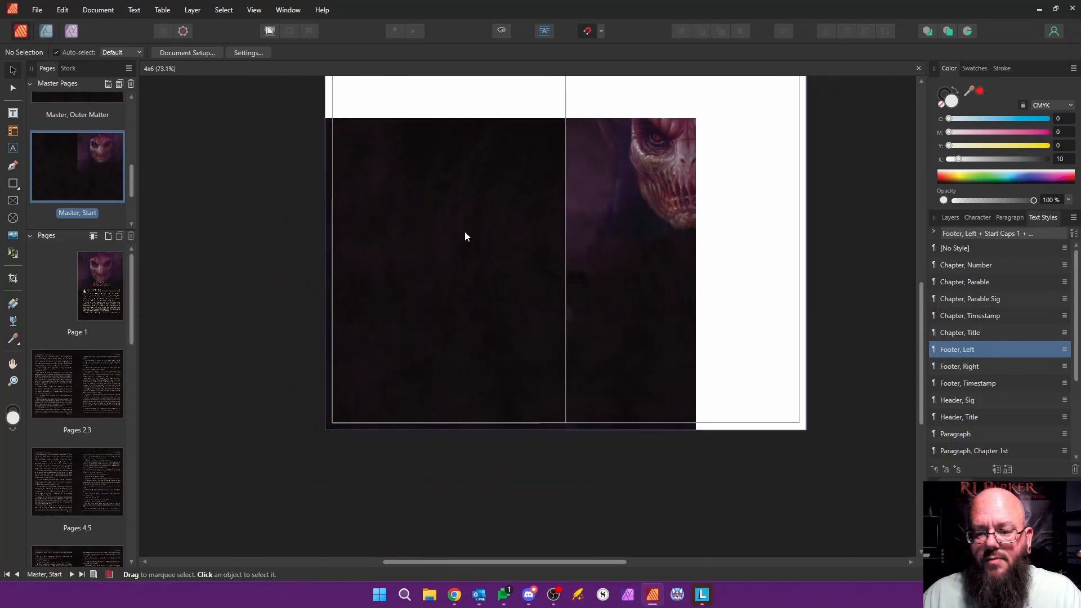
scroll(749, 418, up, 1)
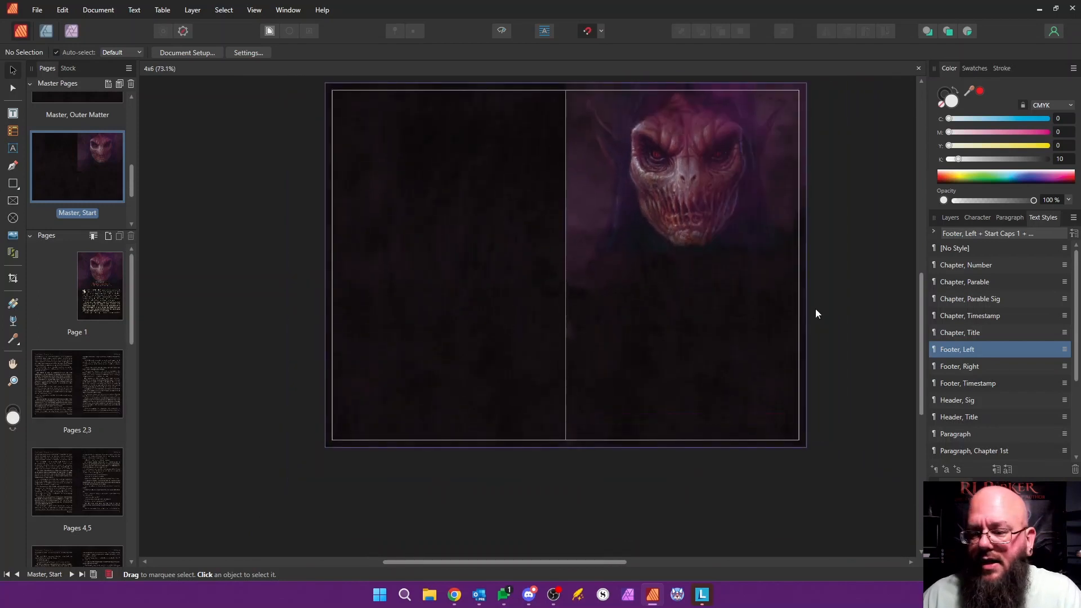
drag(925, 293, 924, 264)
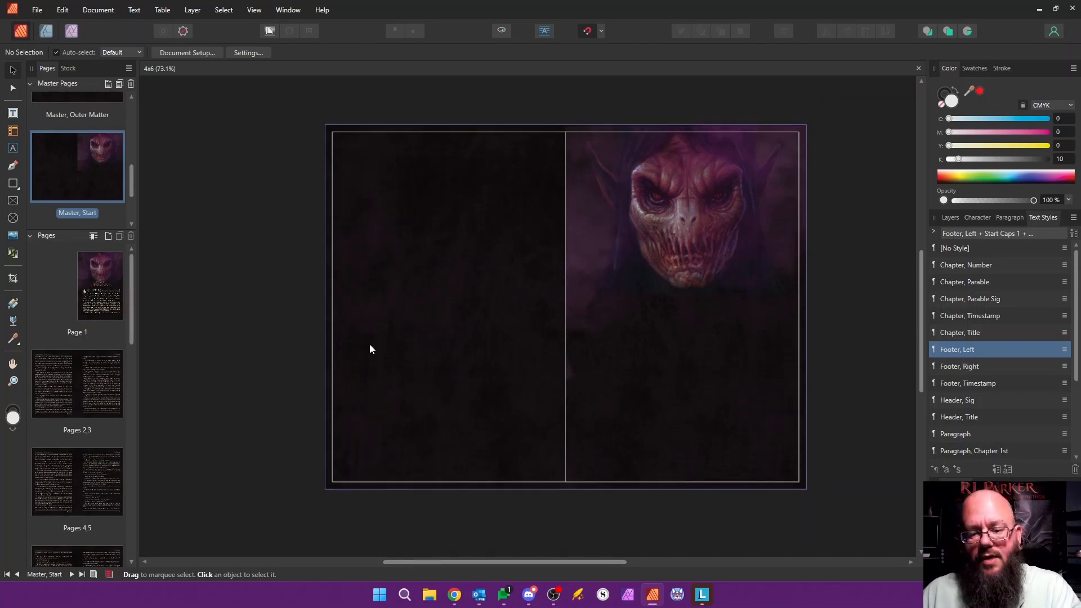
key(ctrl+v)
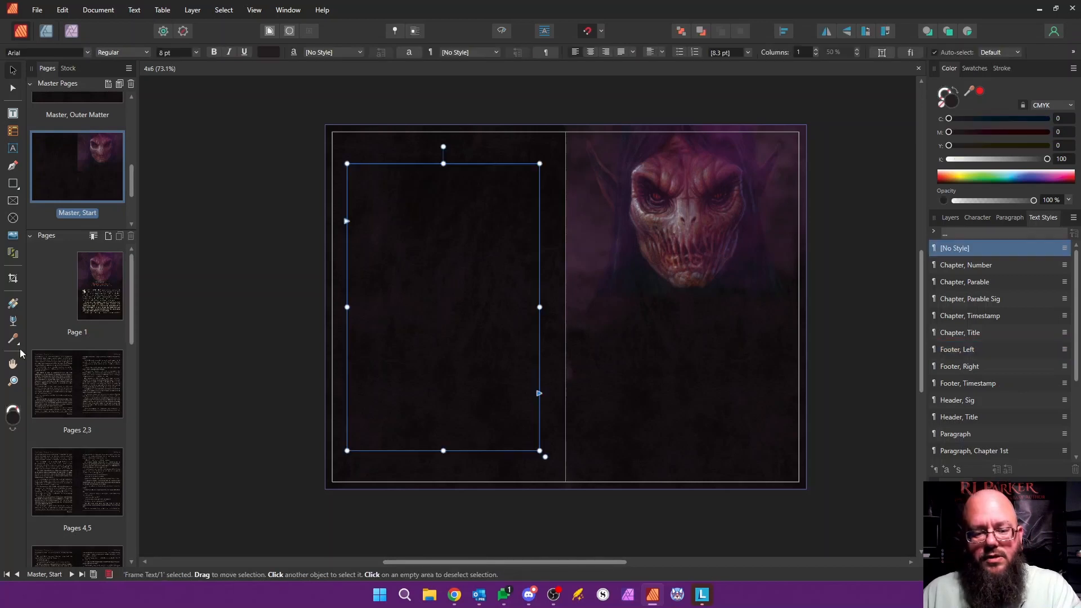
click(215, 269)
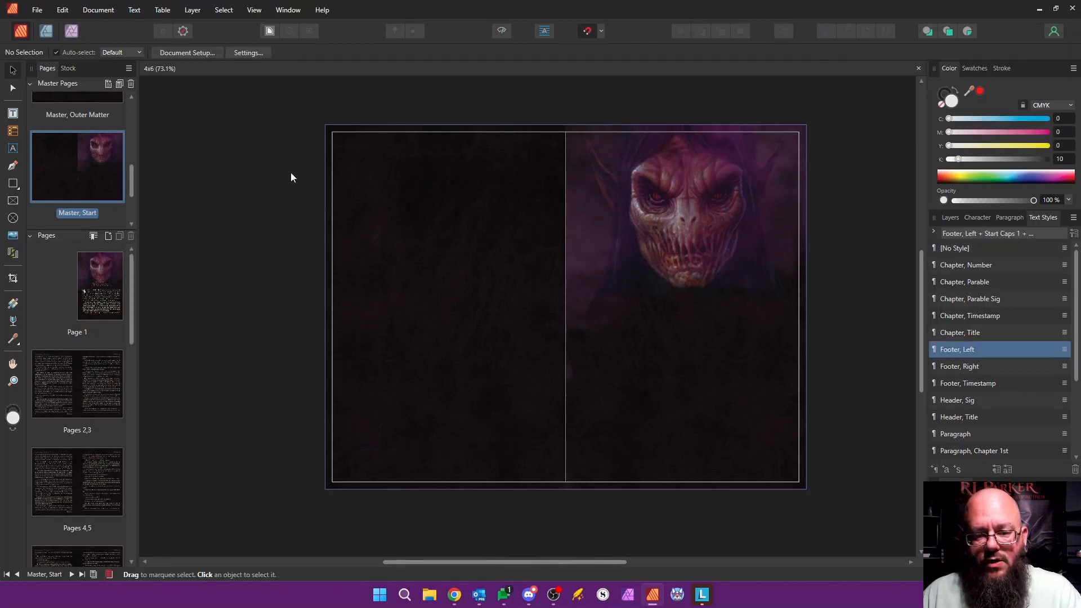
Step: Try moving the left page's background image off its page on Master, Start and undo the move
click(326, 145)
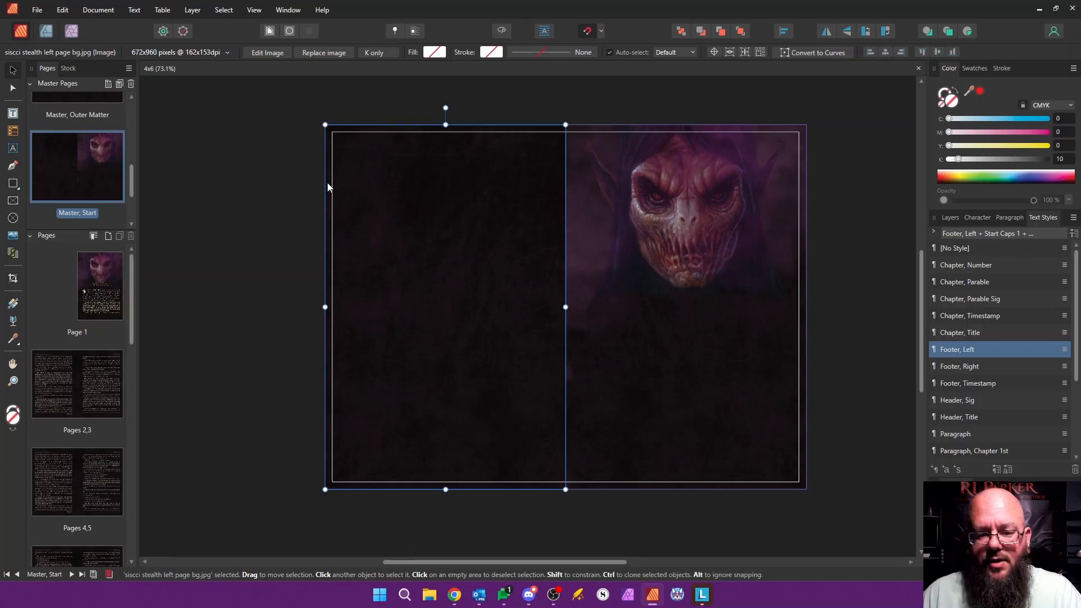
drag(326, 182, 296, 167)
key(ctrl+z)
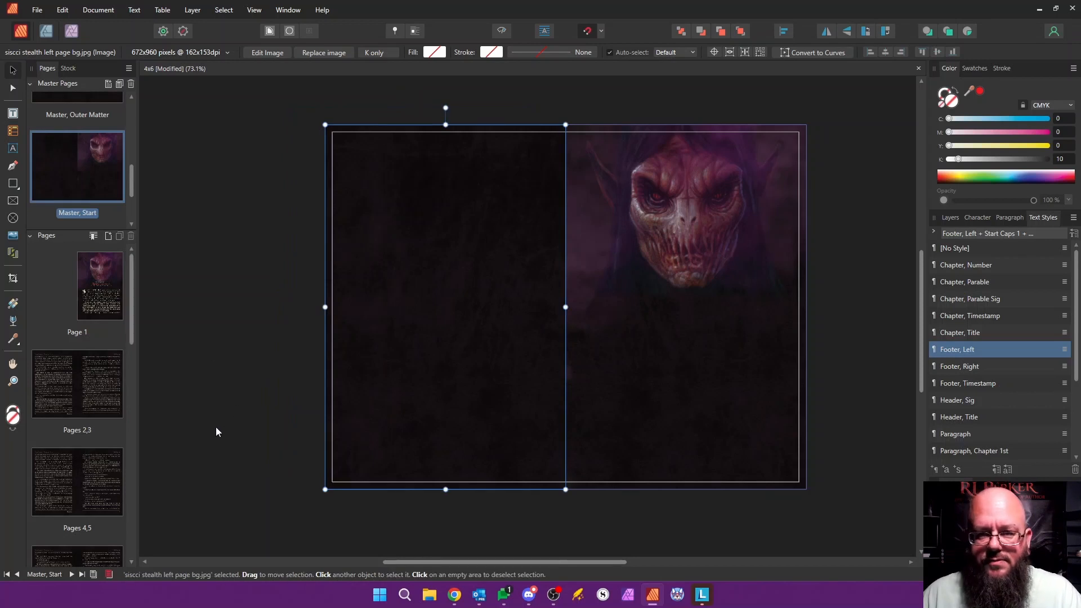
click(209, 342)
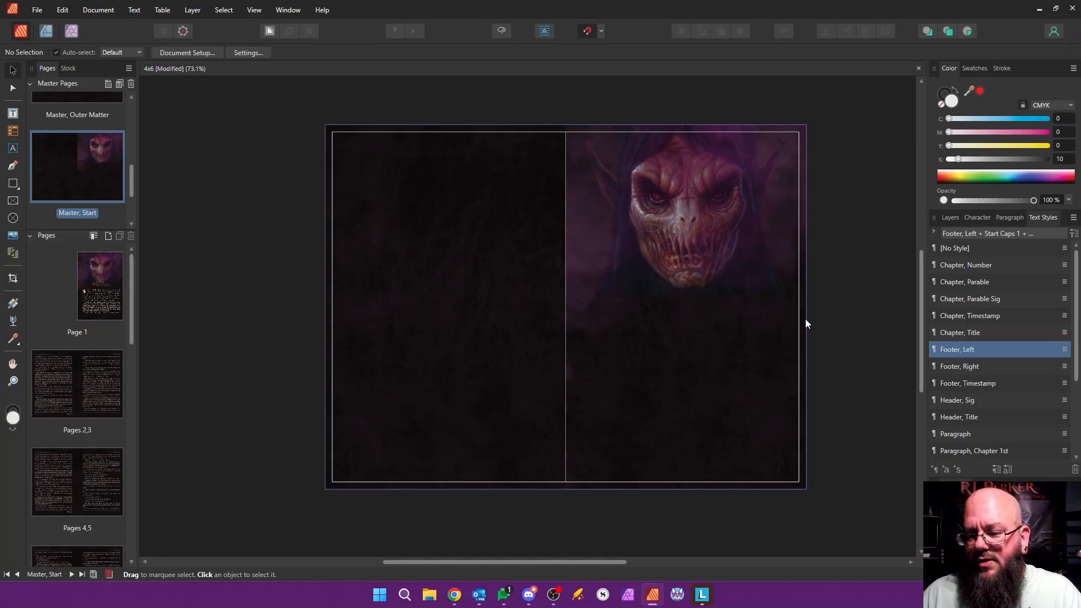
Step: Try shifting the right page's chapter background image on Master, Start away from the page edges and restore its position
click(804, 178)
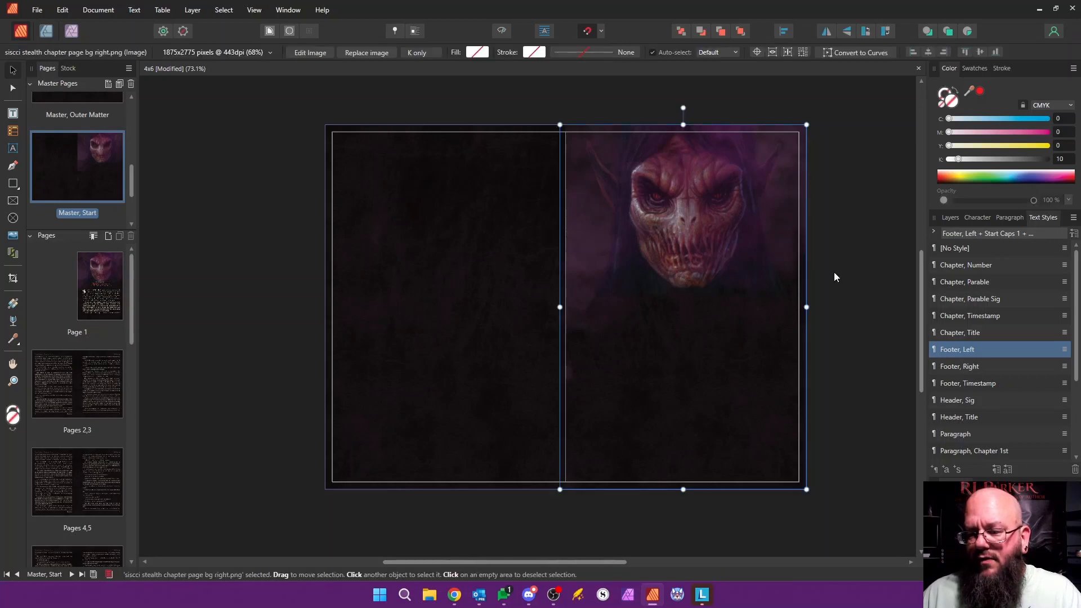
drag(764, 241, 811, 251)
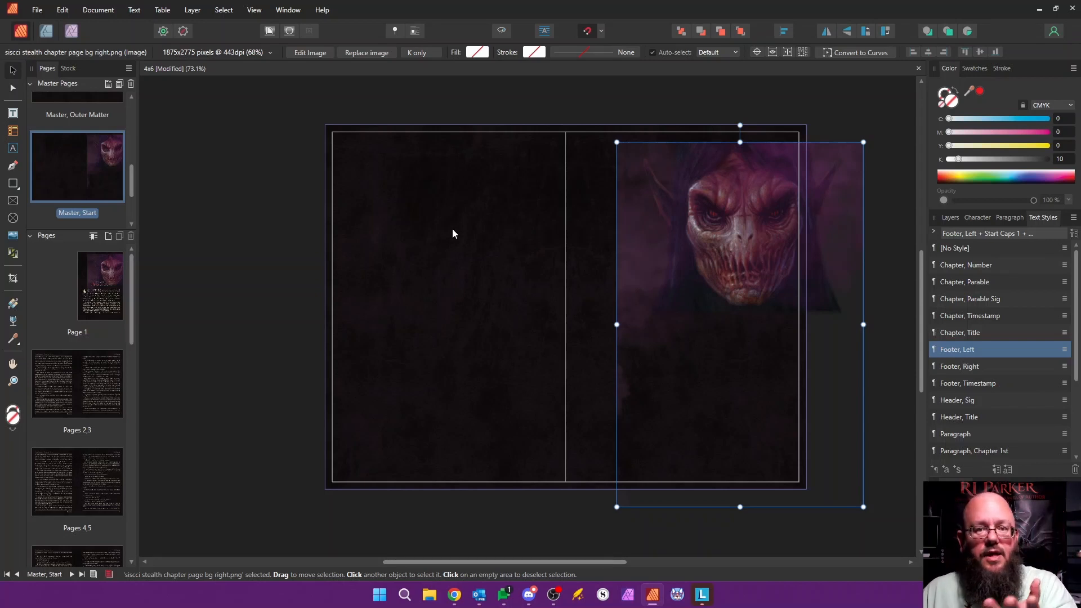
drag(640, 256, 622, 260)
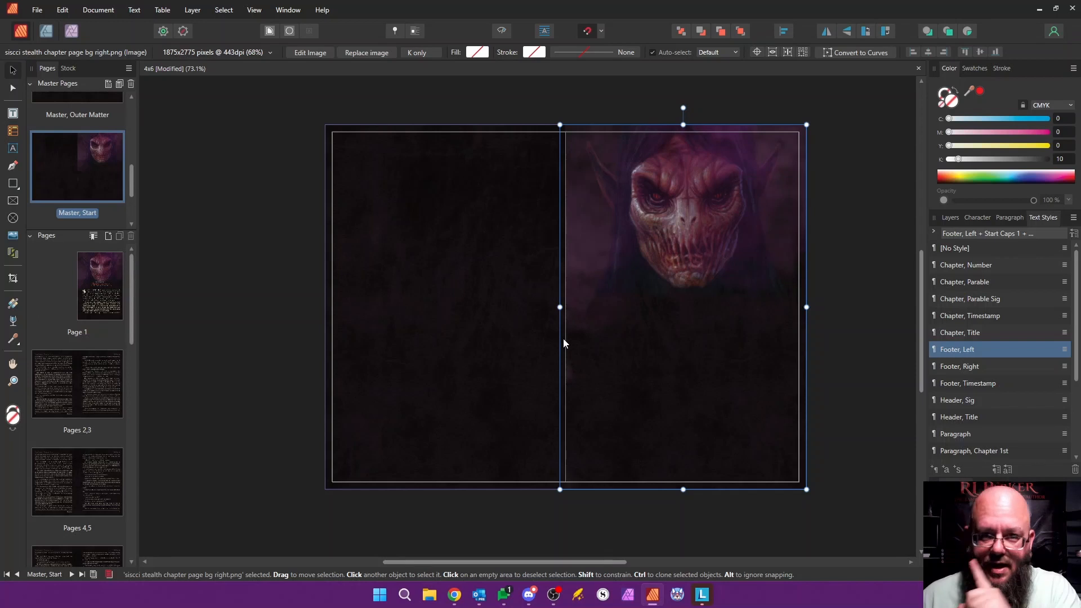
click(228, 216)
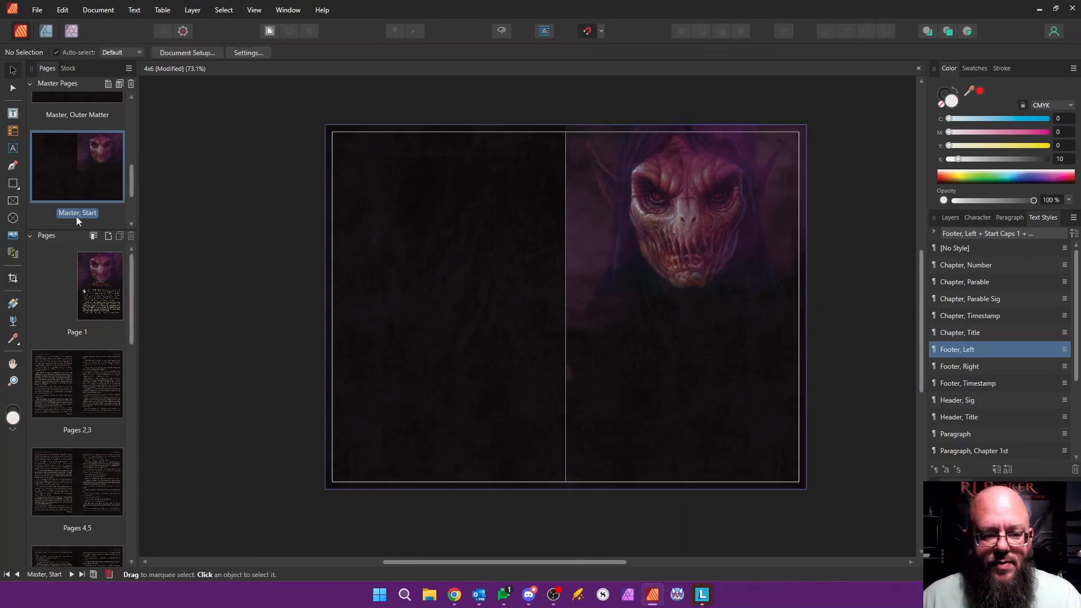
Step: Open Master, End and examine the background artwork across its spread
drag(133, 186, 132, 181)
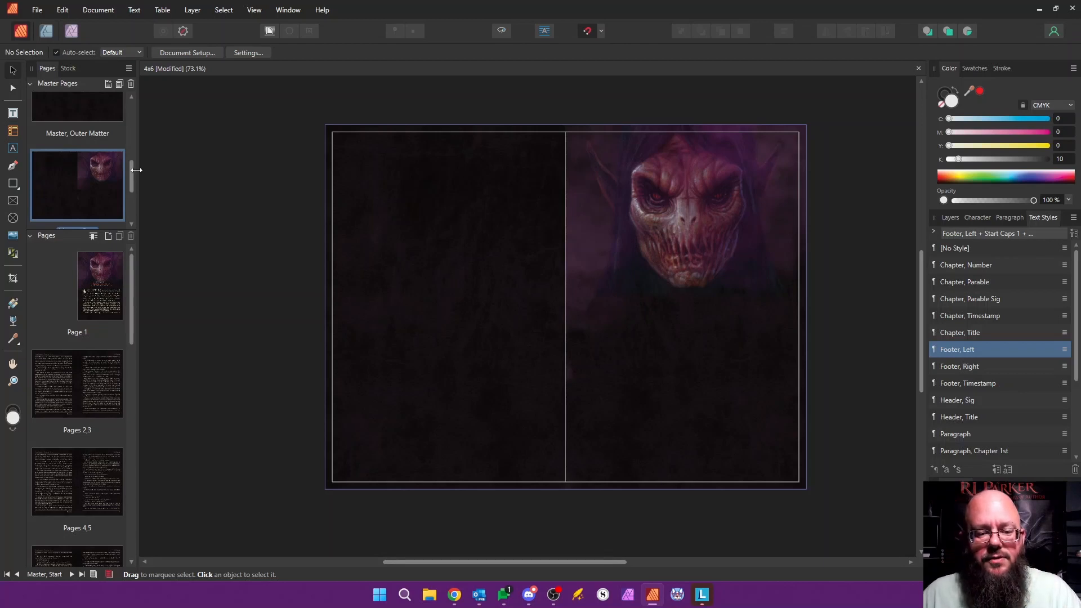
drag(132, 175, 131, 209)
double_click(70, 184)
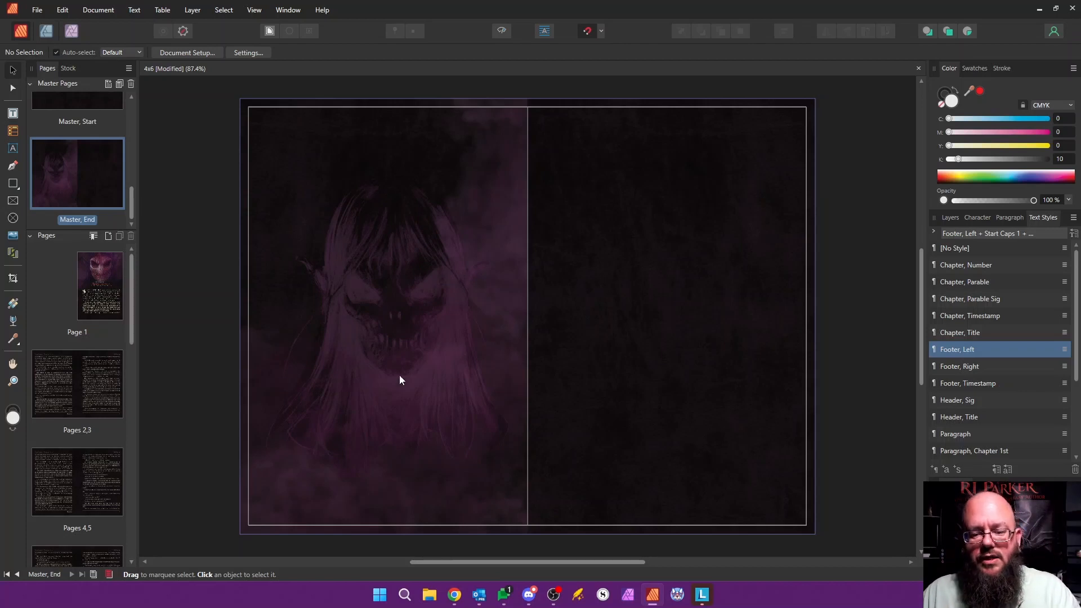
Step: Reopen Master, Start and compare its artwork with the Master, End thumbnail
scroll(131, 197, up, 2)
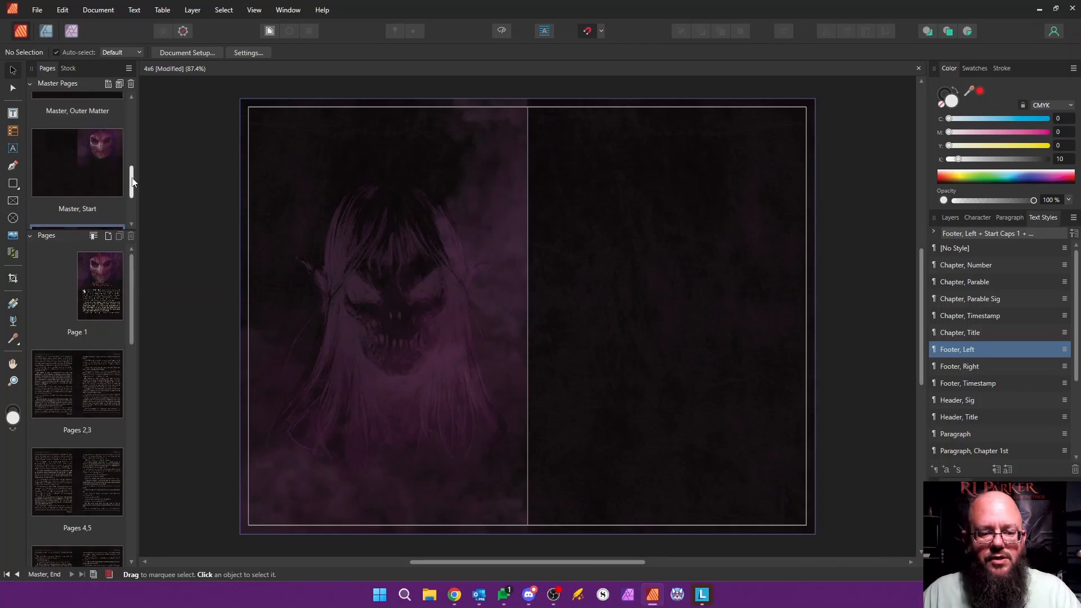
double_click(106, 172)
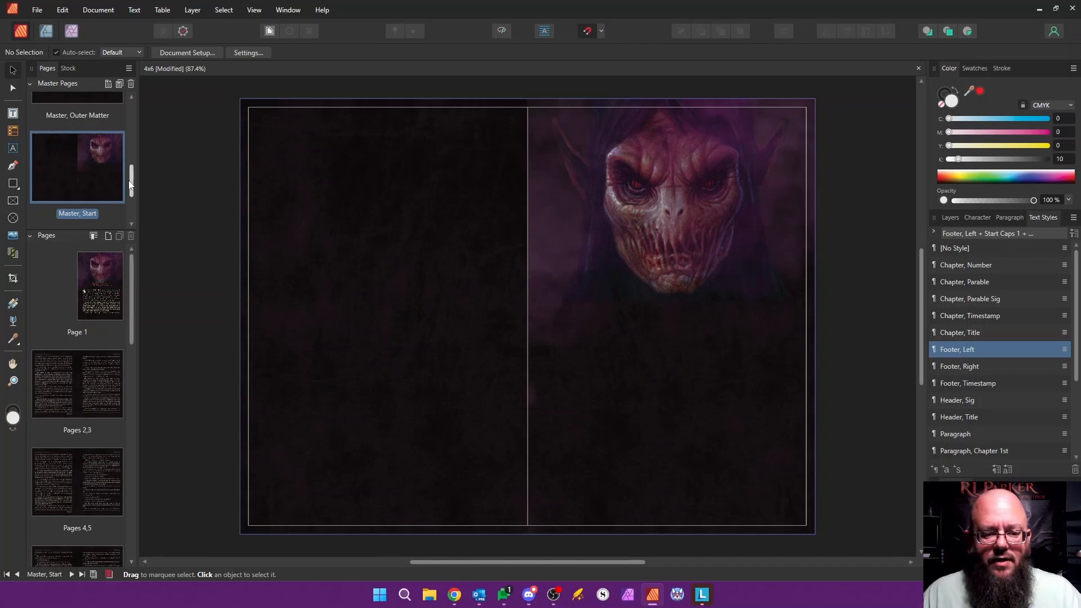
scroll(78, 208, down, 1)
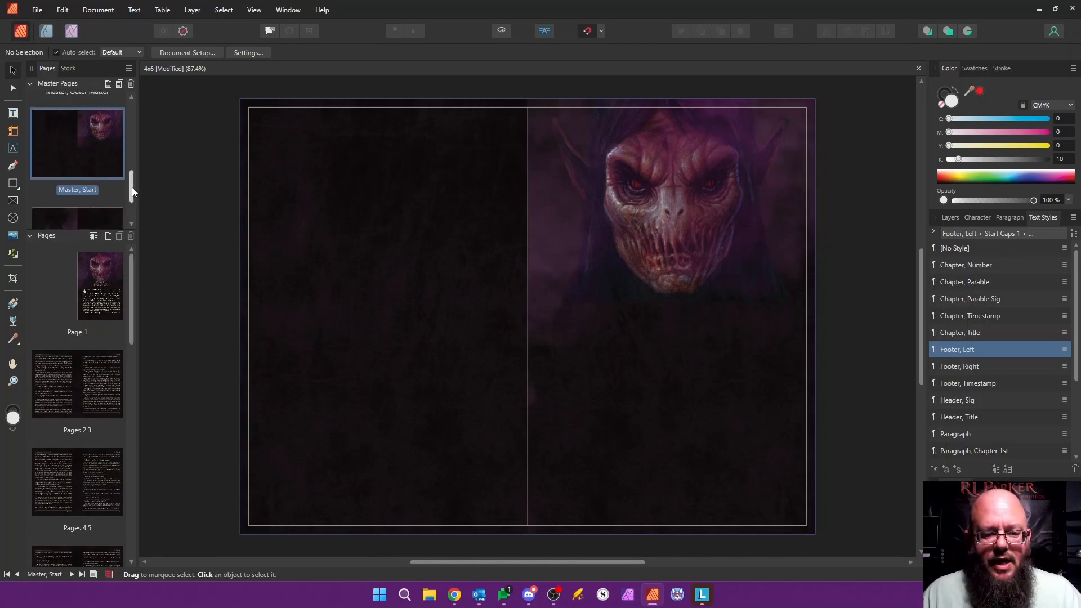
scroll(133, 191, down, 2)
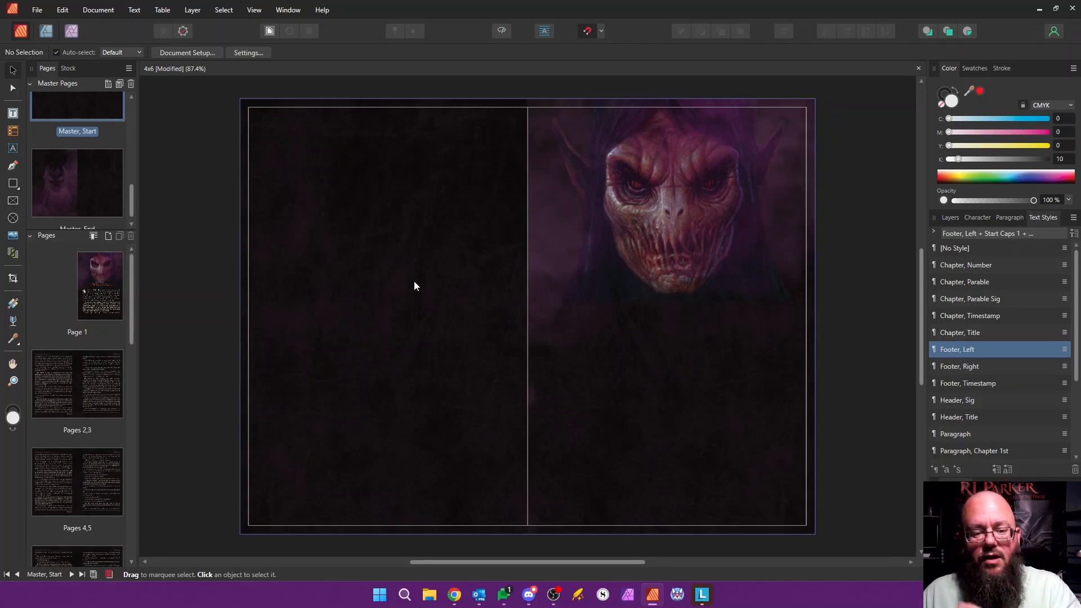
Step: Collapse the master page list, open Page 1 and review the prologue pages from first to last
click(35, 85)
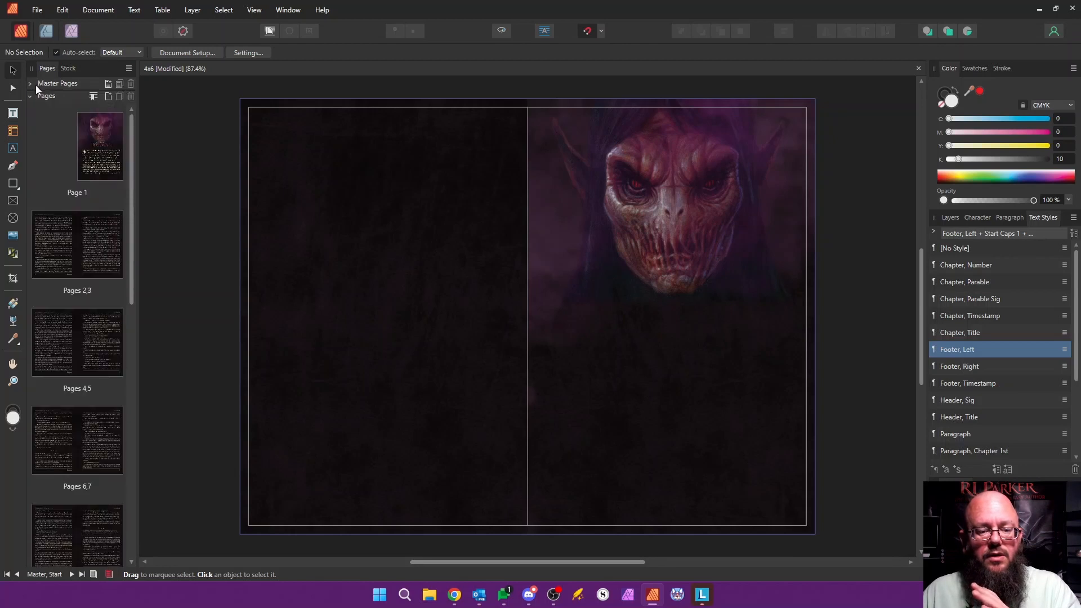
click(93, 143)
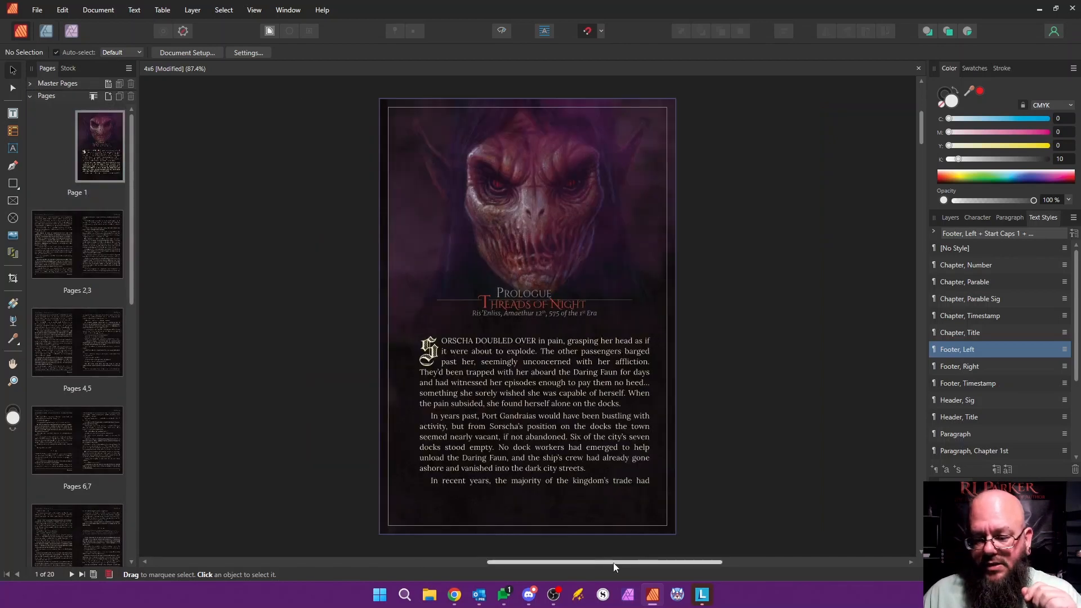
drag(613, 563, 527, 563)
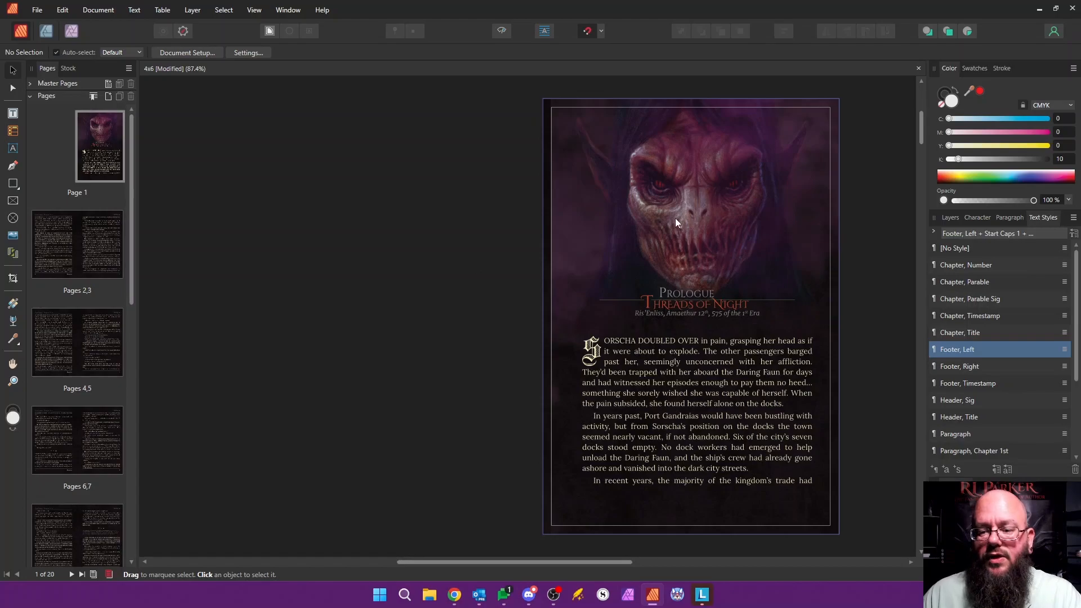
drag(924, 126, 898, 499)
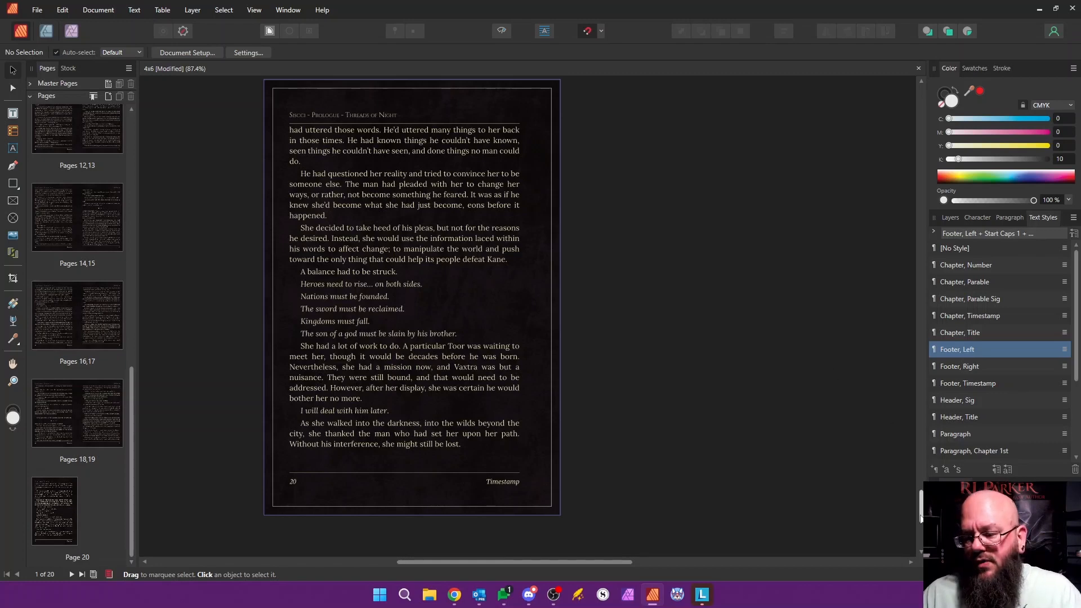
drag(922, 511, 928, 134)
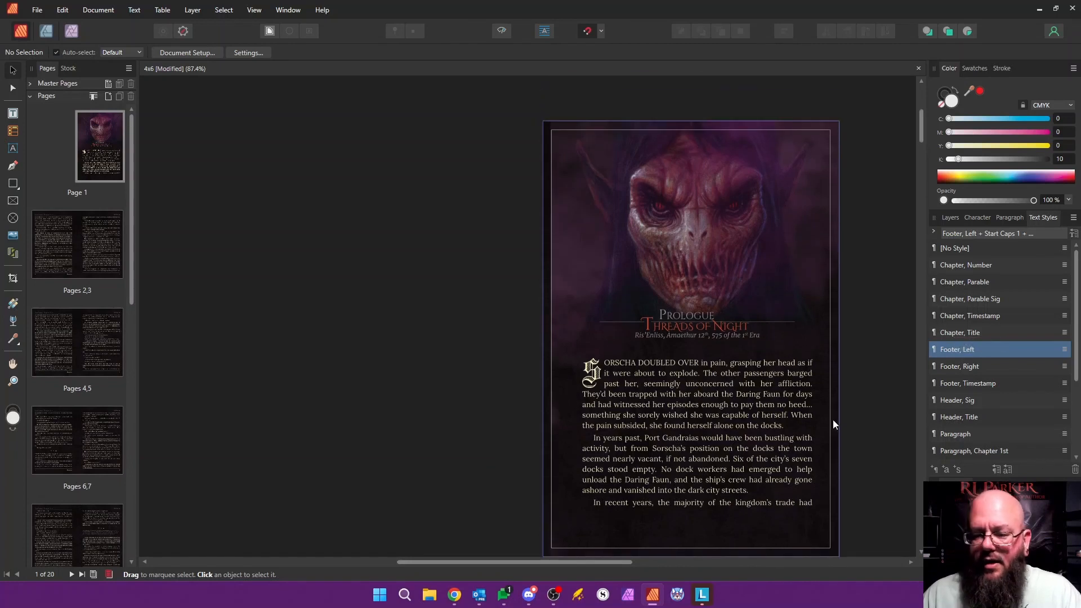
Step: Open the Paragraph text style for editing and examine its spacing settings beside the page
click(968, 434)
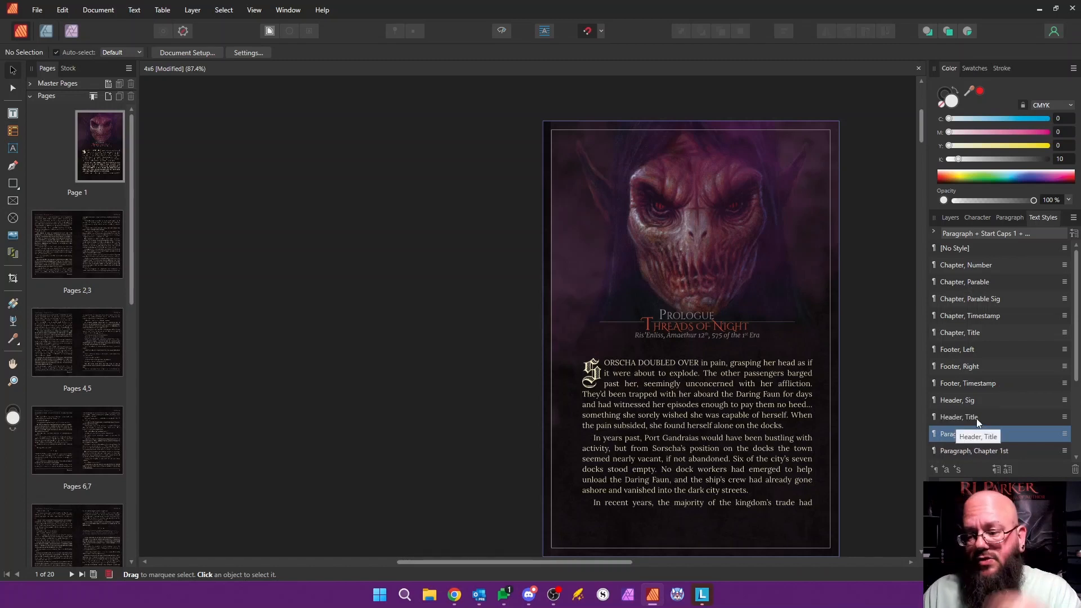
right_click(951, 438)
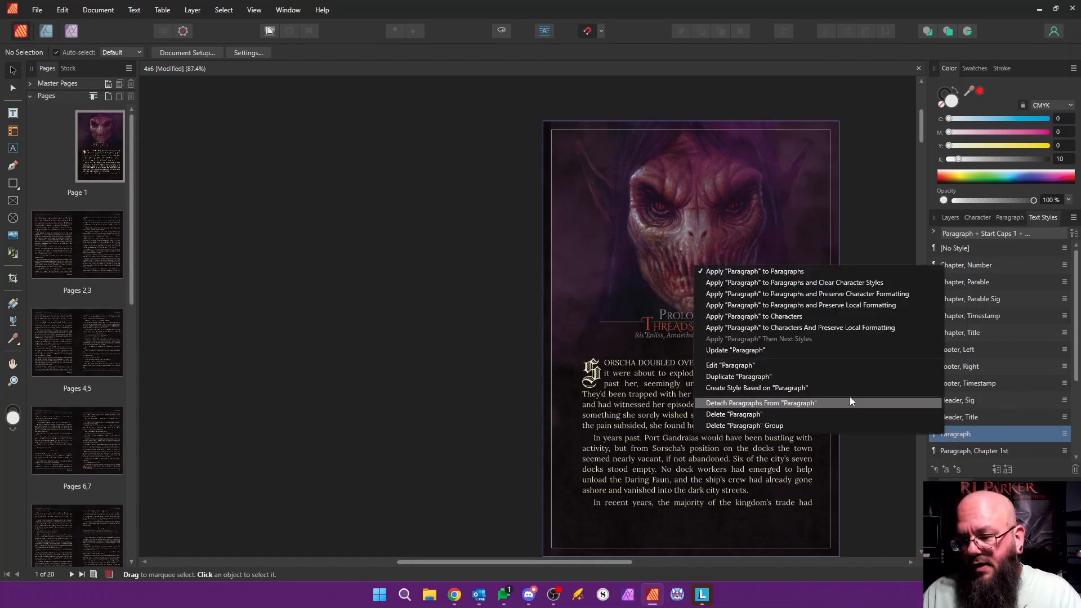
click(839, 366)
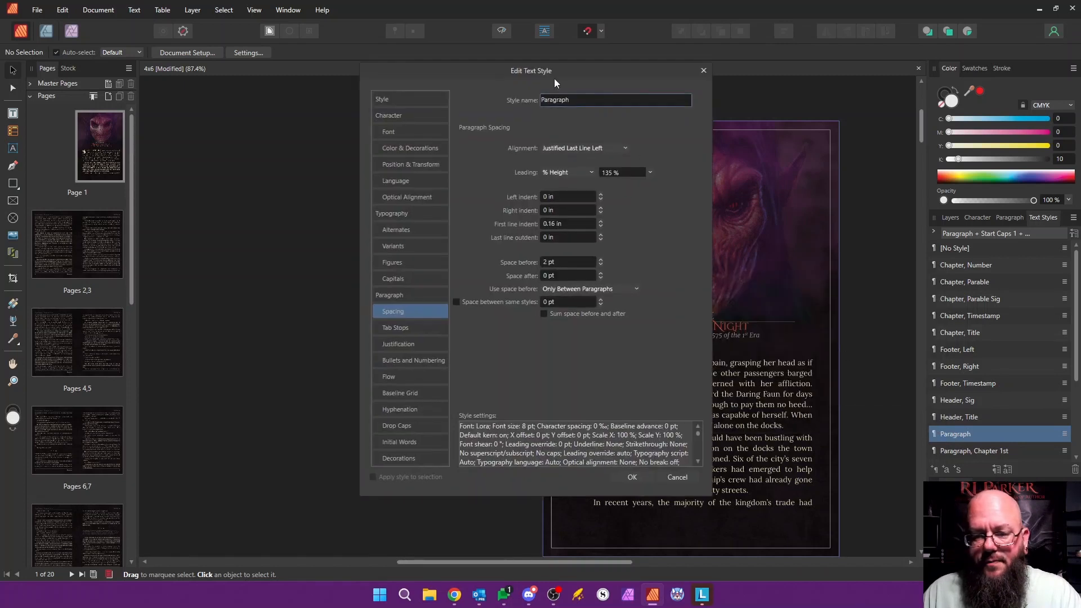
drag(554, 79, 377, 97)
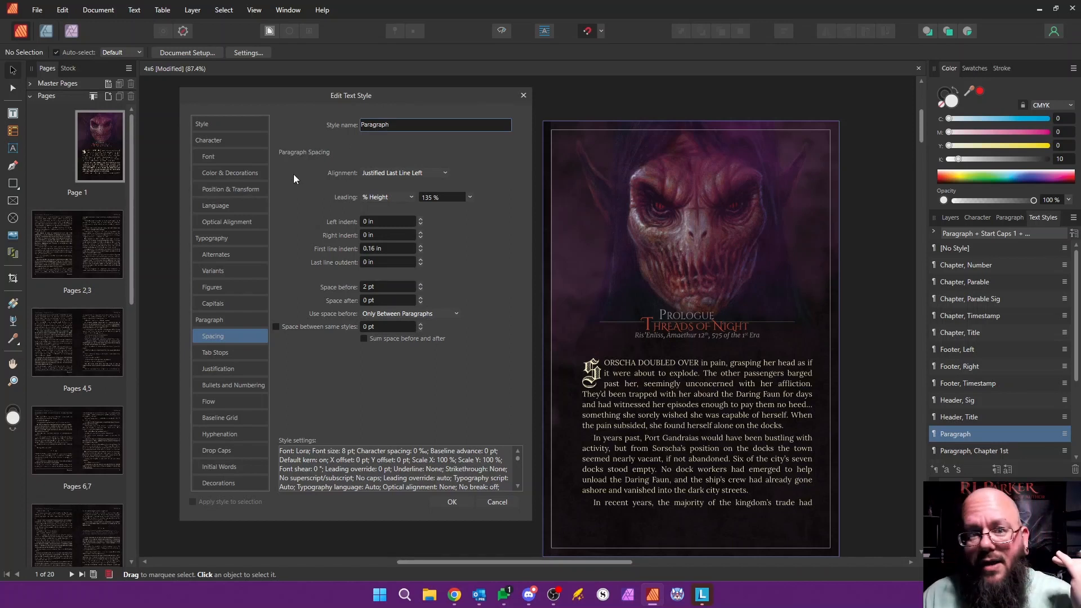
Step: Inspect the Paragraph style's text fill in CMYK sliders and close the style editor without changes
click(215, 174)
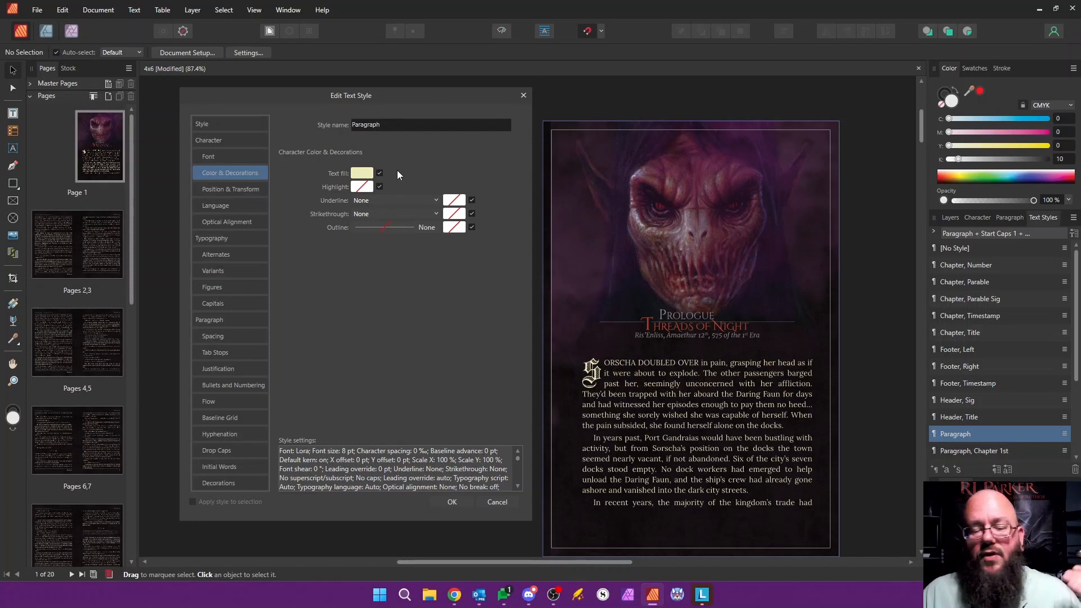
click(363, 174)
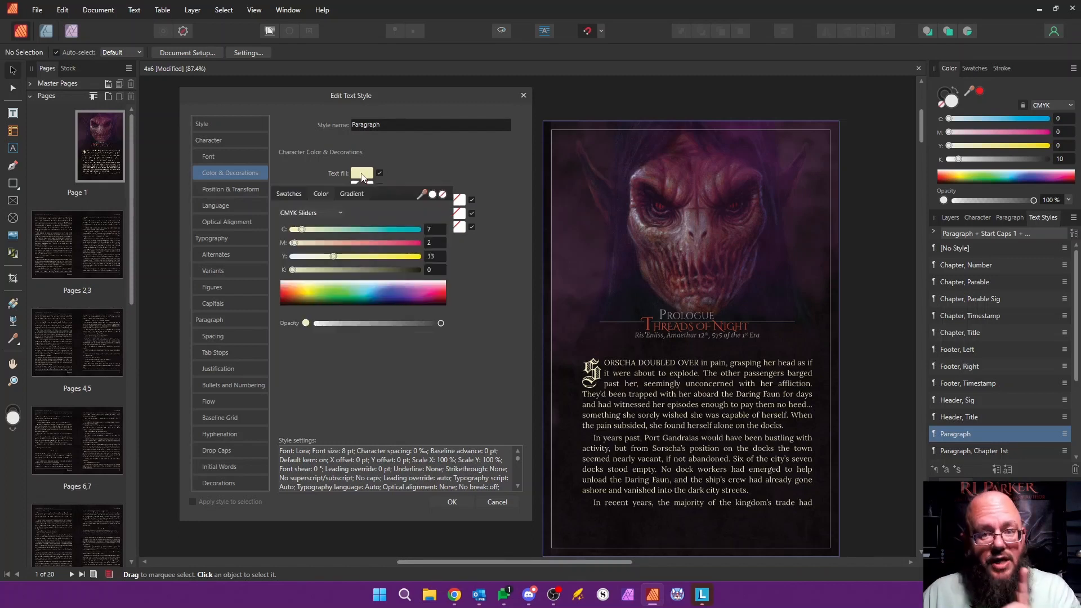
click(362, 174)
click(363, 173)
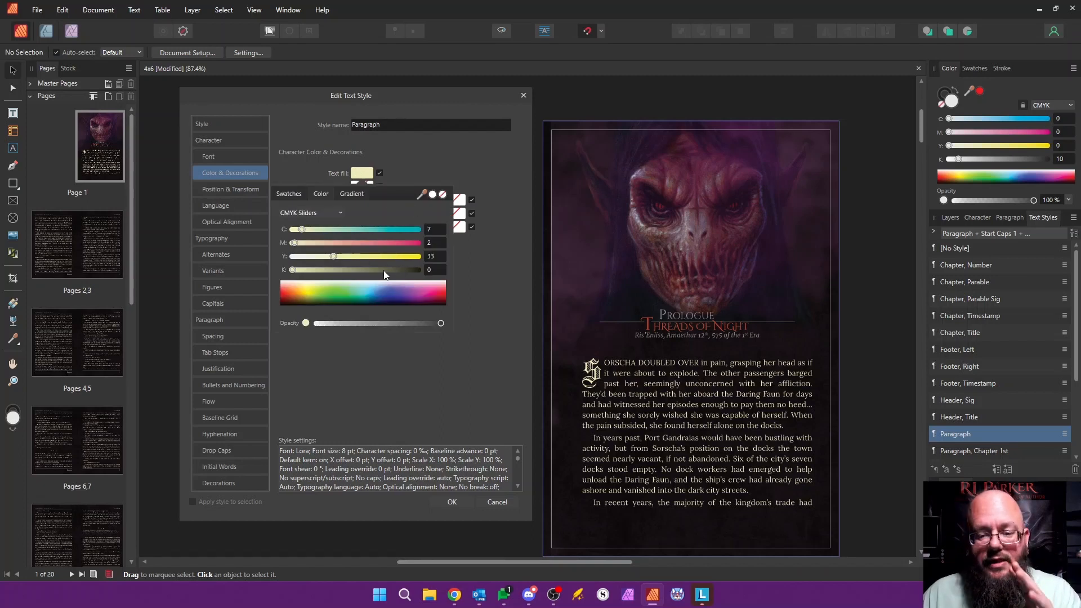
click(479, 151)
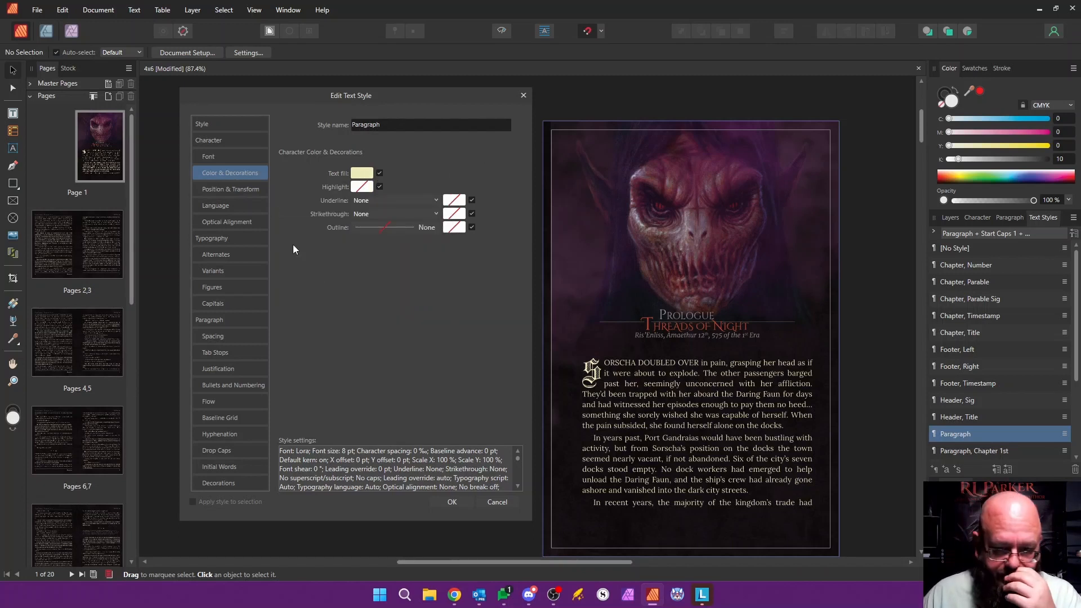
click(522, 96)
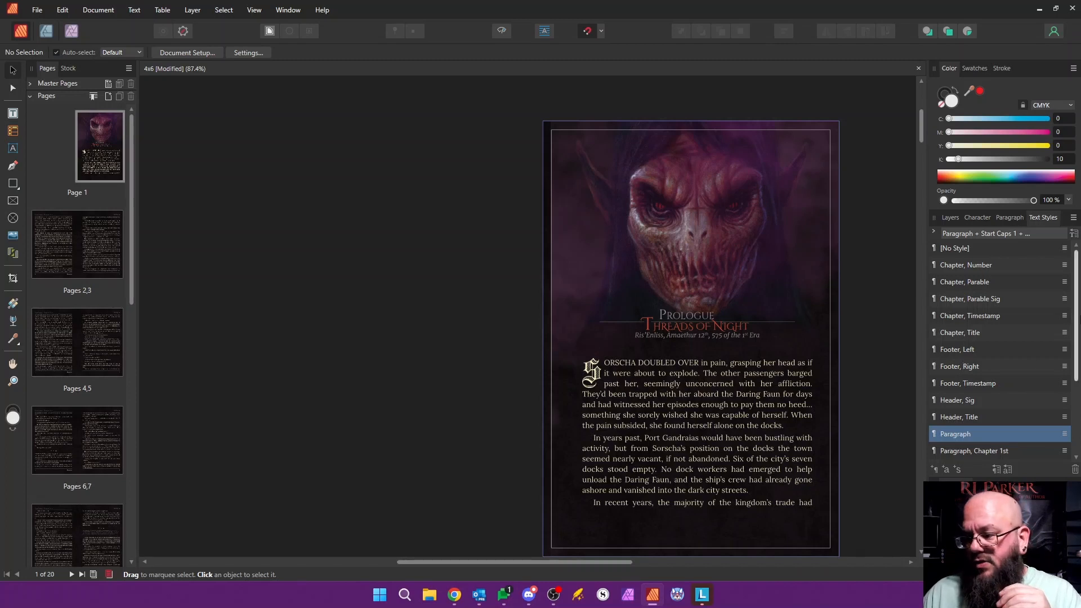
Step: Look through the text style list and inspect the Chapter, Number style's decoration settings without changing them
drag(1077, 330, 1073, 409)
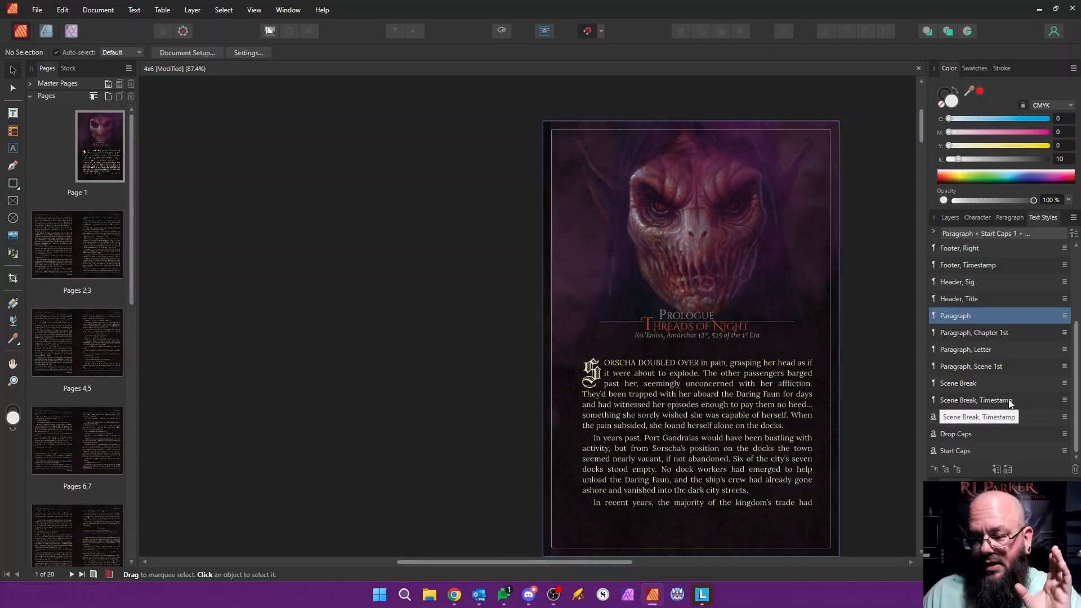
scroll(1005, 380, up, 3)
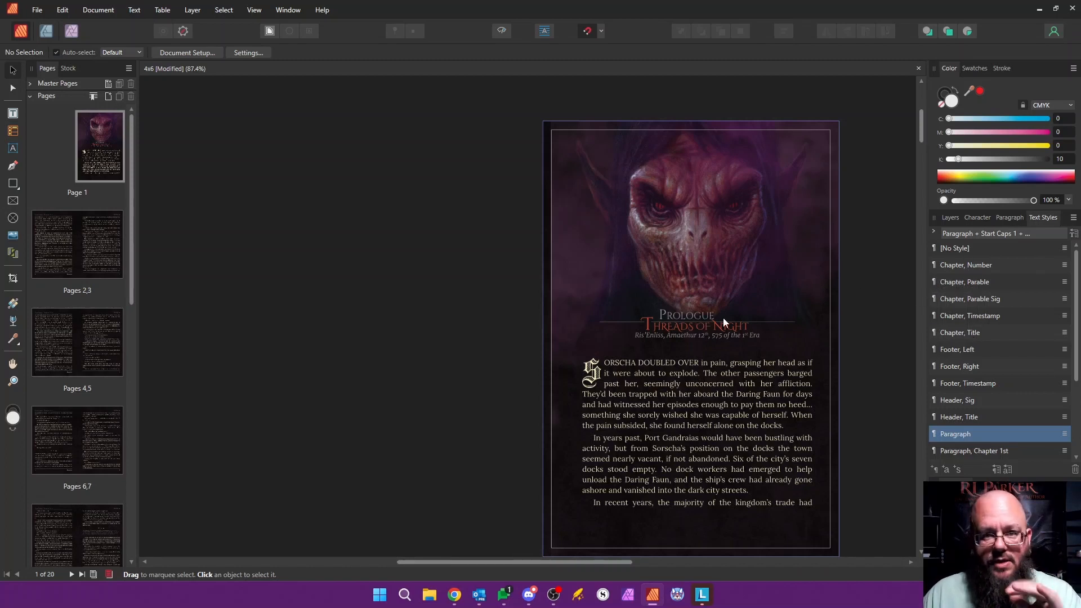
double_click(969, 264)
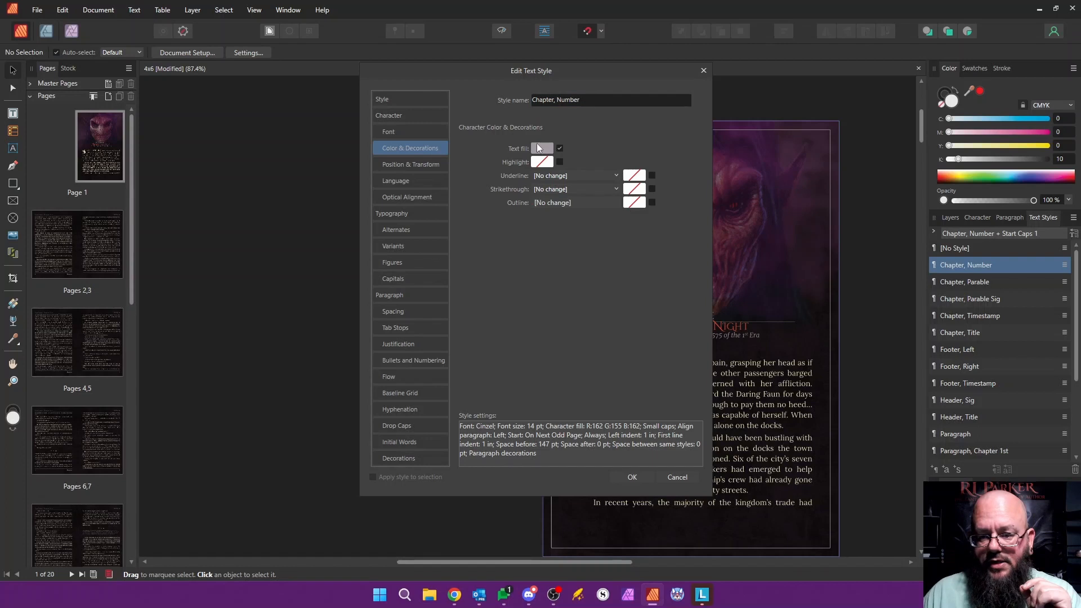
click(406, 459)
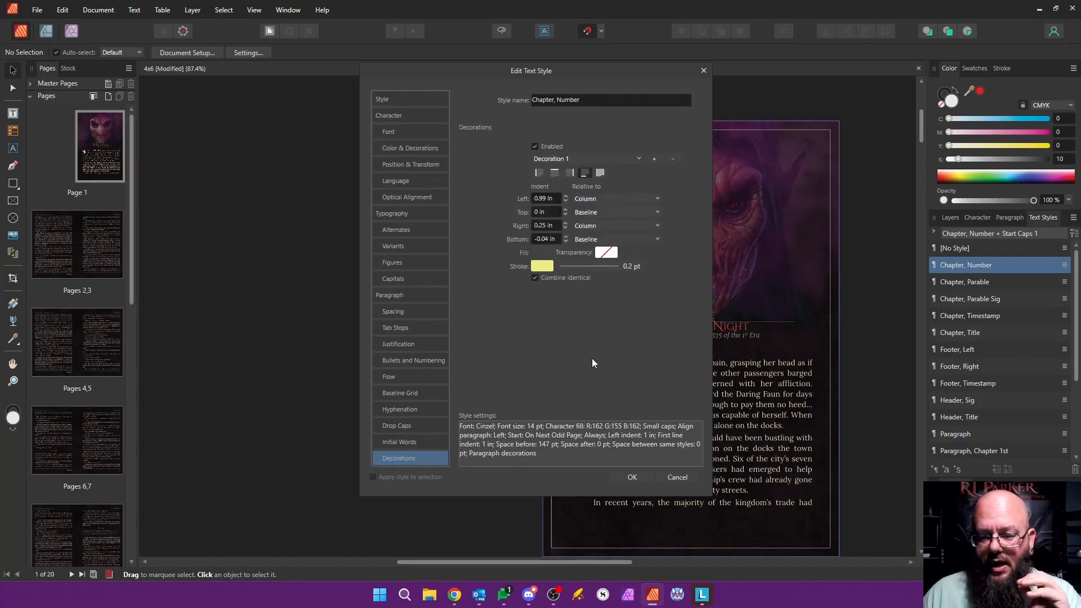
drag(632, 72, 491, 104)
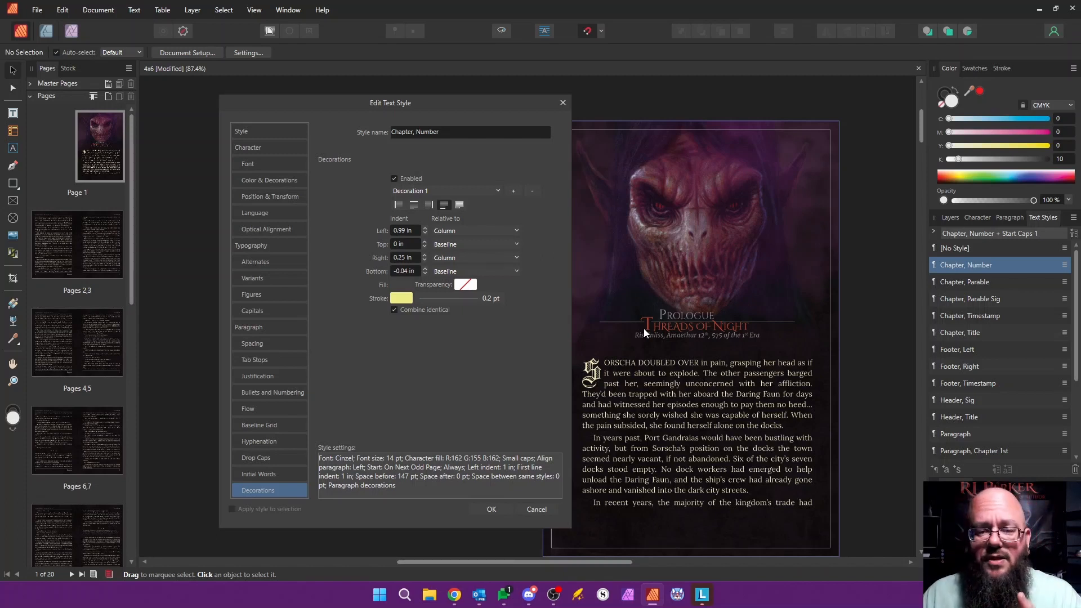
click(563, 104)
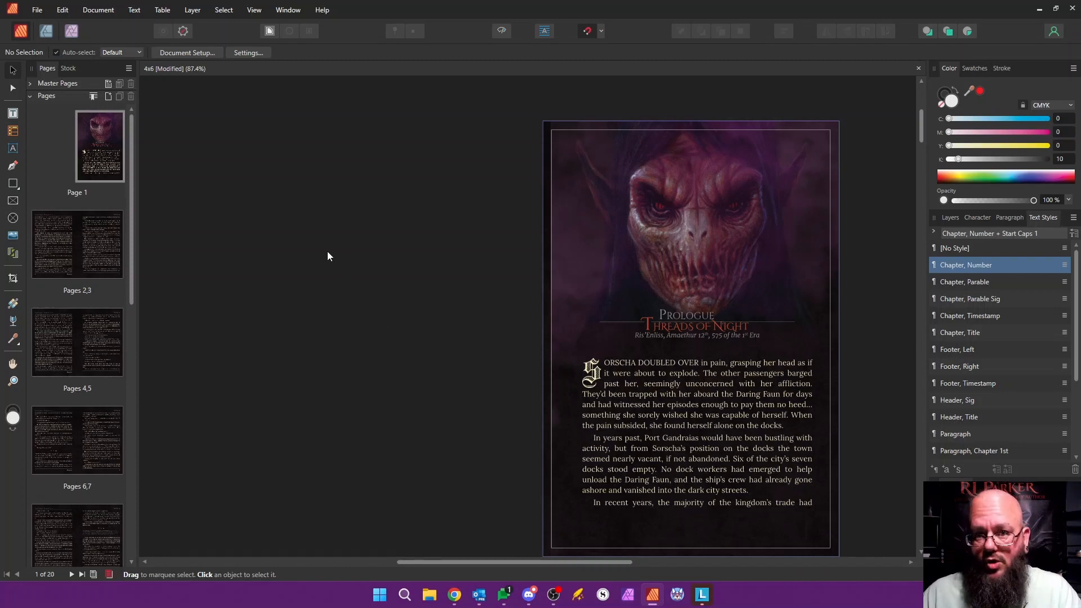
Step: Save the 4x6 document and browse in File Explorer to the Stealth 4x6 folder under _Formatting and Siscci
key(ctrl+s)
click(430, 595)
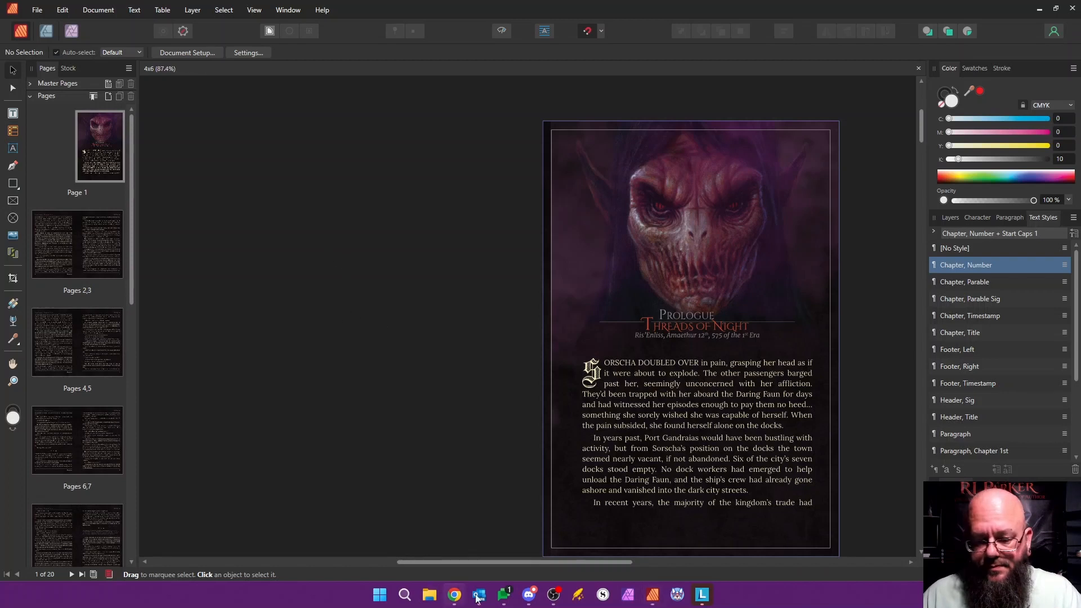
double_click(493, 238)
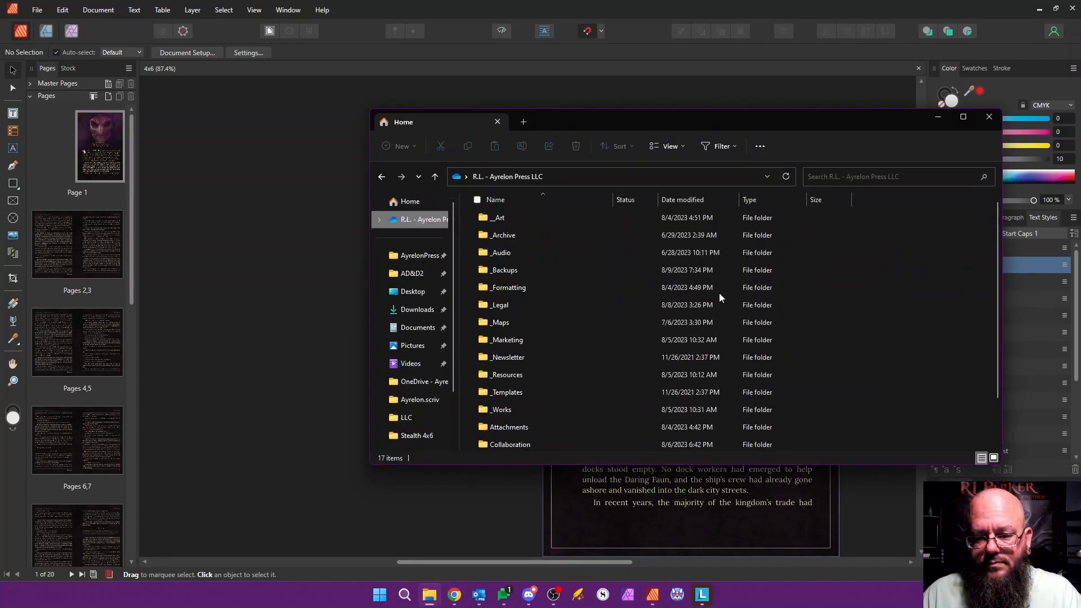
double_click(526, 288)
double_click(500, 305)
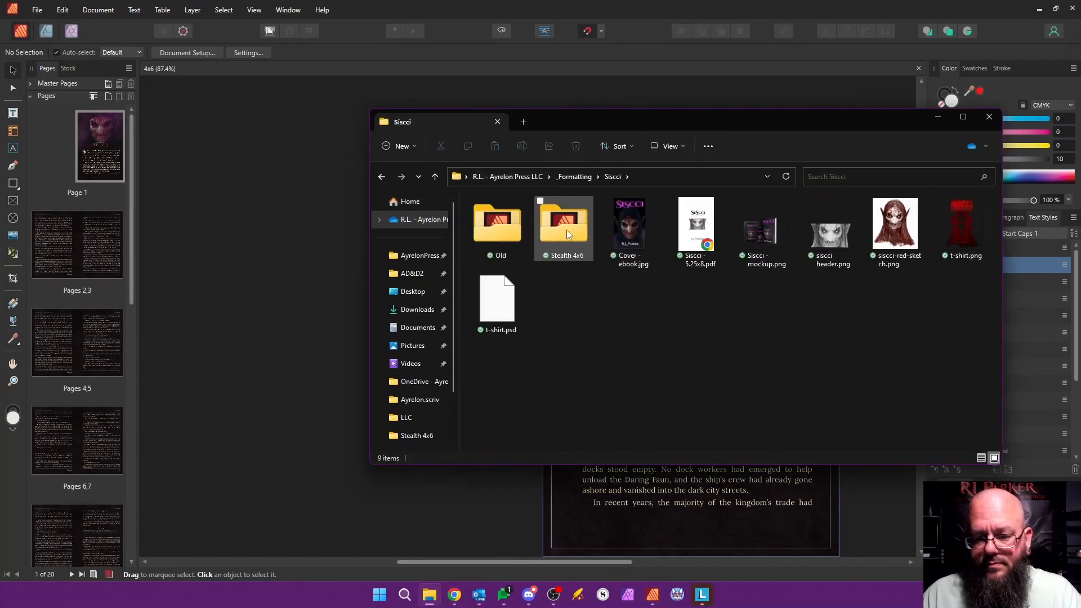
double_click(566, 230)
Step: Duplicate 4x6.afpub in the Stealth 4x6 folder and name the copy Prologue
click(505, 220)
right_click(504, 221)
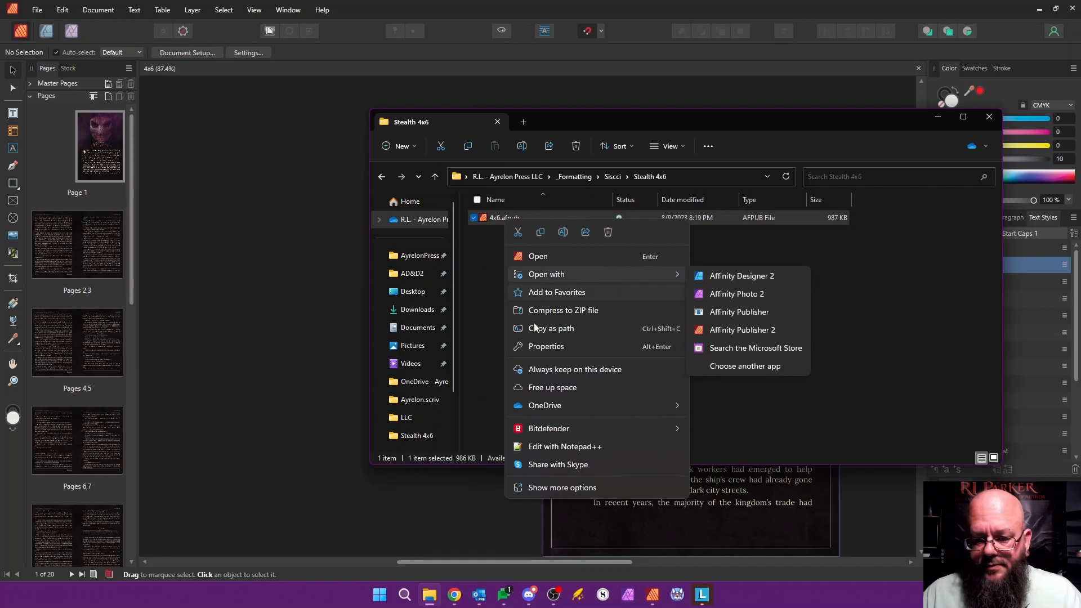
click(489, 239)
key(ctrl+c)
key(ctrl+v)
click(513, 235)
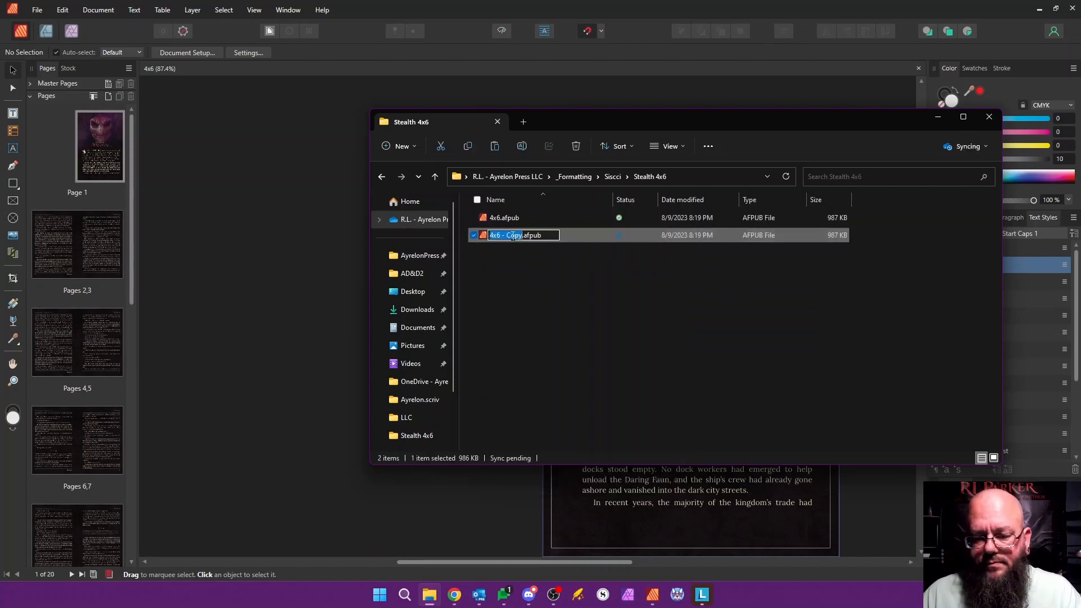
text(Prologue)
key(Return)
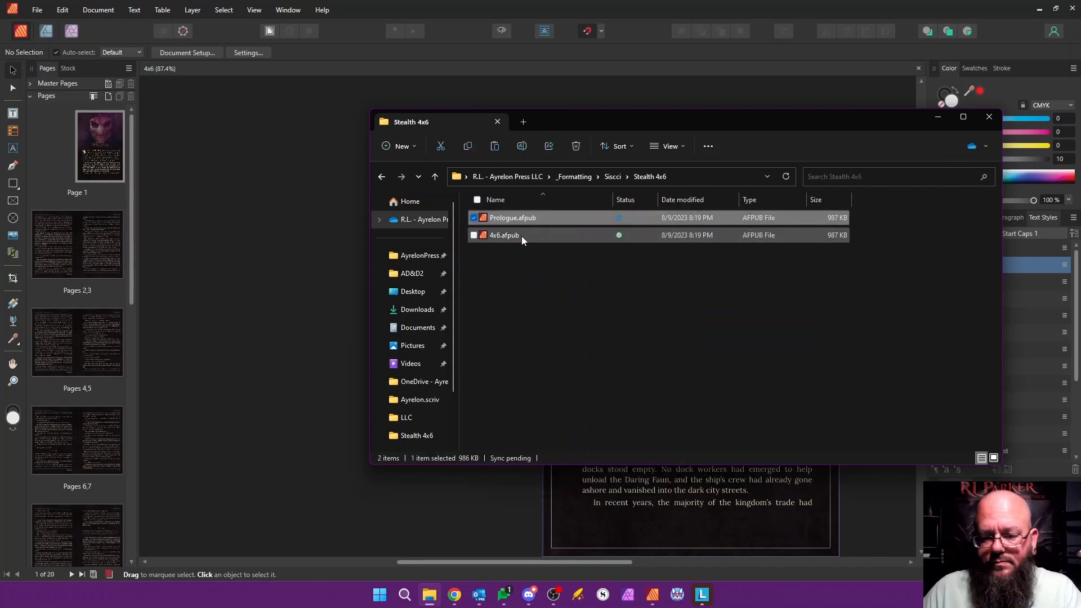
Step: Open a second File Explorer window, browse to the Siscci folder under _Works, and open Siscci - republish.docx in Word
click(429, 596)
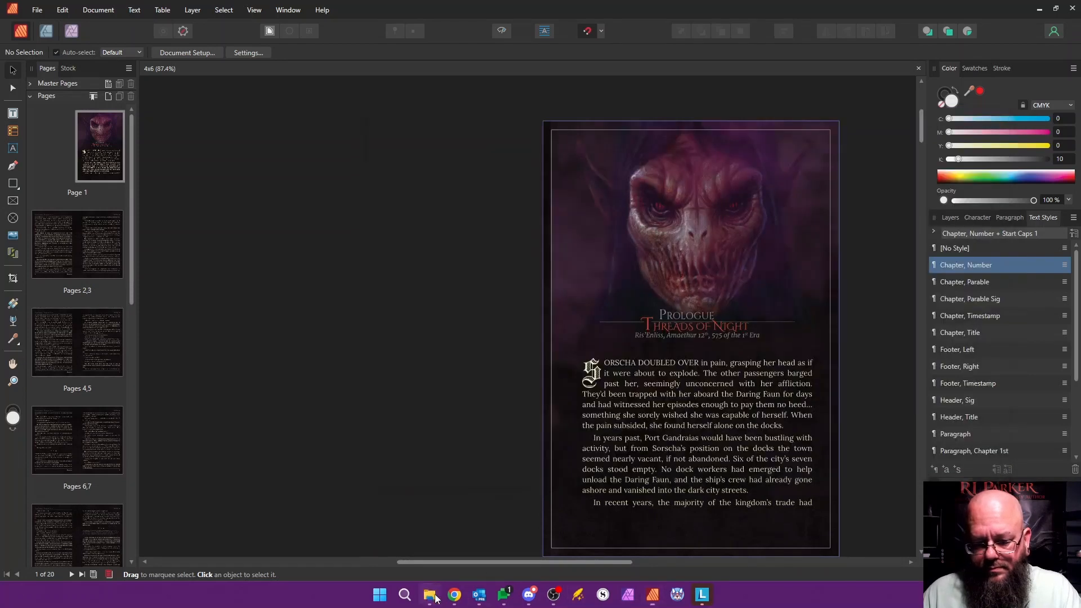
click(428, 596)
right_click(428, 596)
click(394, 272)
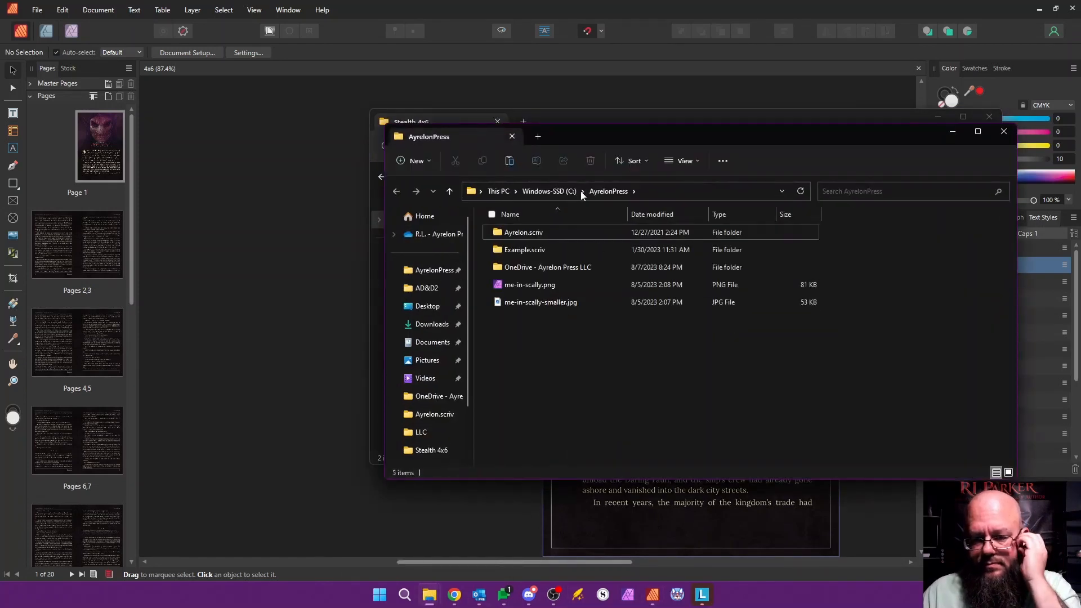
double_click(539, 267)
double_click(532, 426)
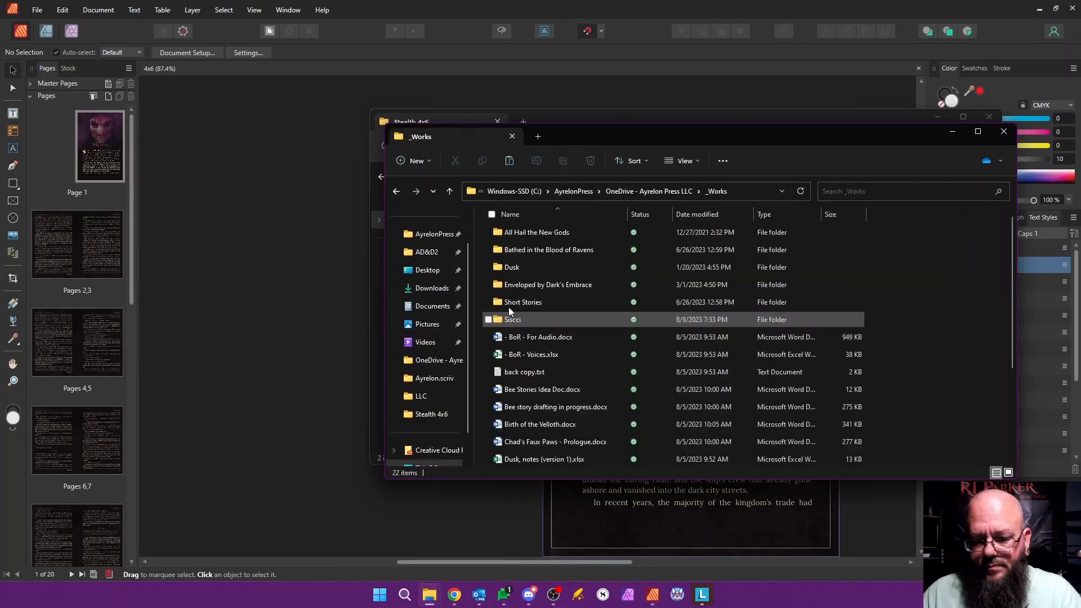
double_click(524, 319)
click(546, 232)
double_click(546, 232)
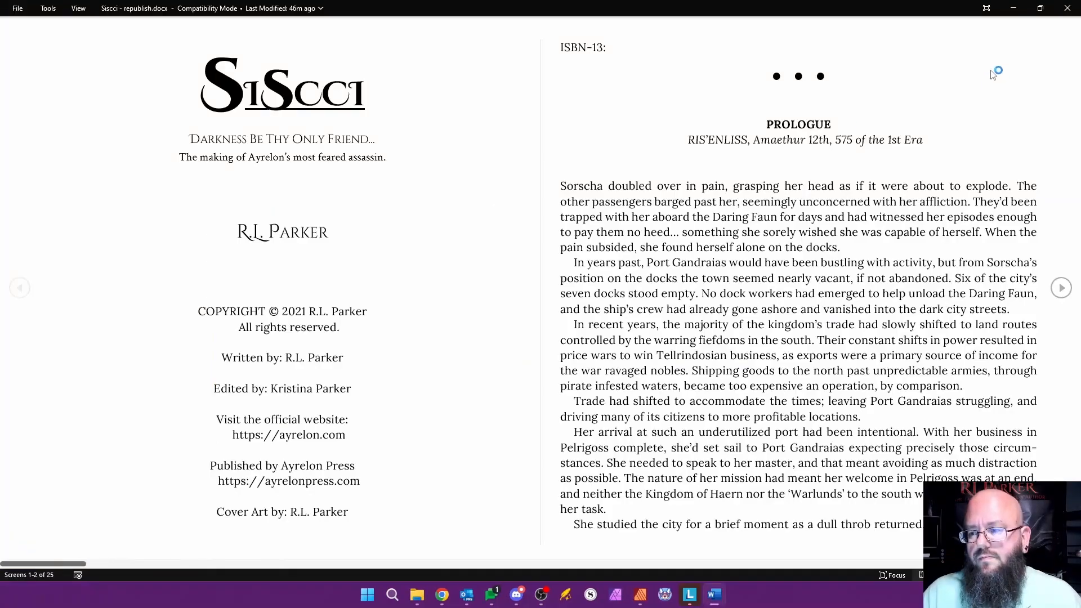
Step: Switch the manuscript from reading view to the editing layout and find the Chapter One heading
click(320, 10)
click(354, 10)
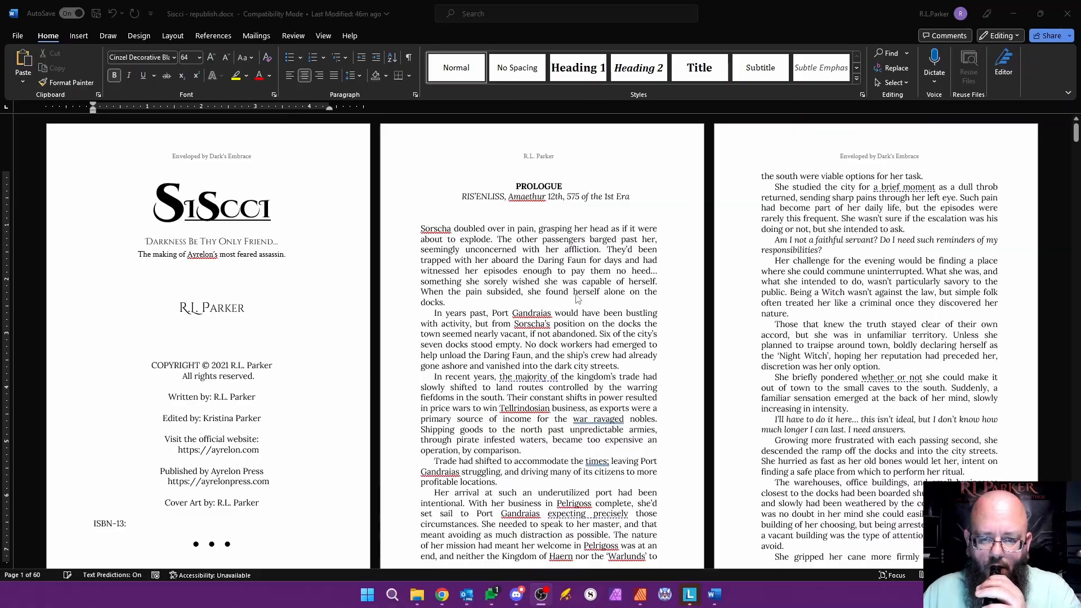
scroll(574, 300, down, 15)
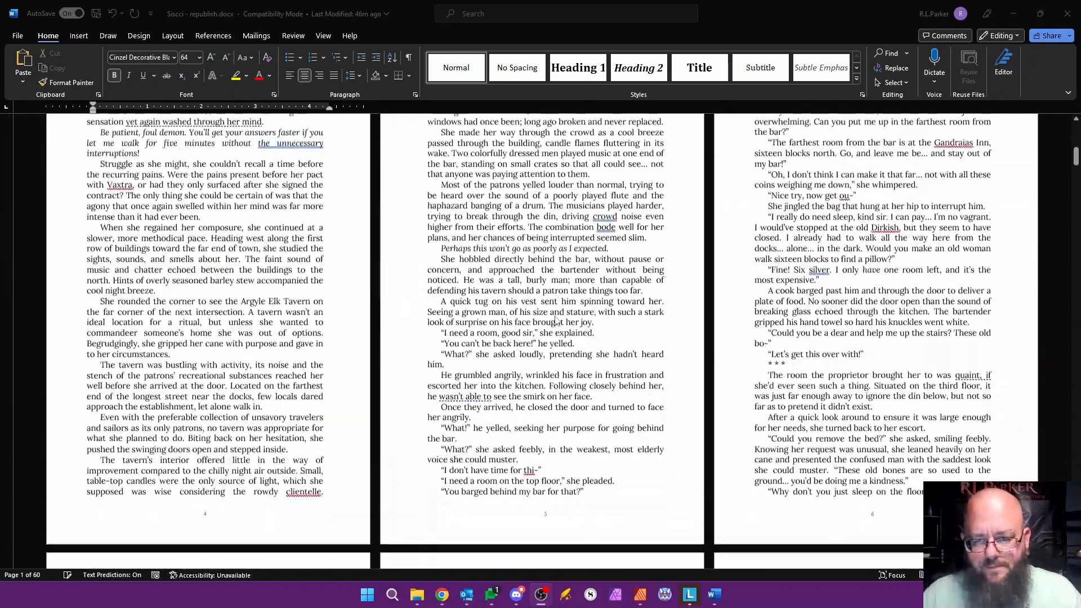
scroll(556, 323, down, 15)
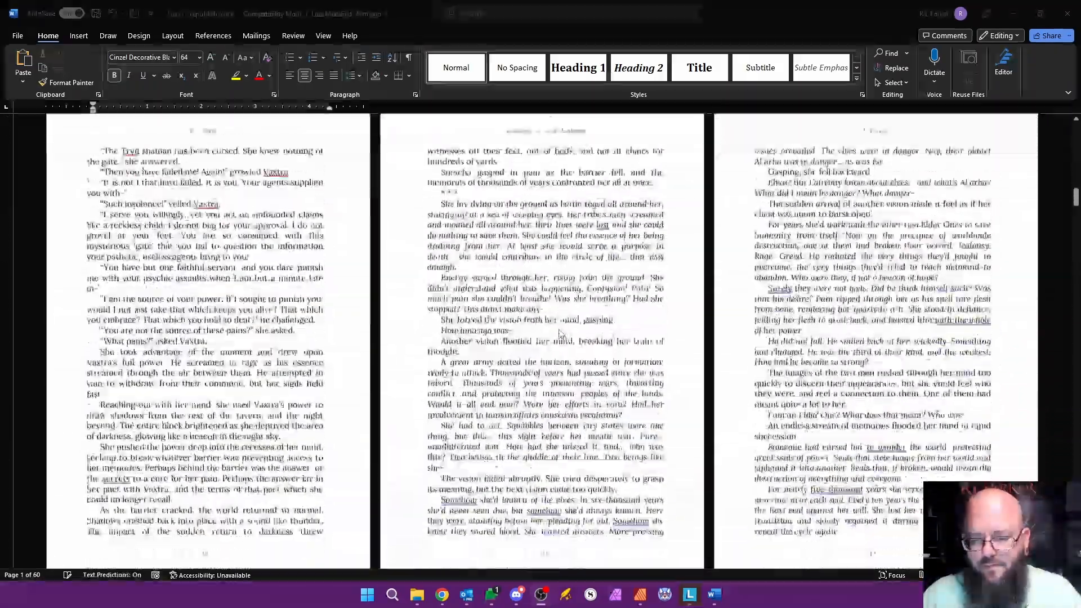
scroll(559, 336, down, 15)
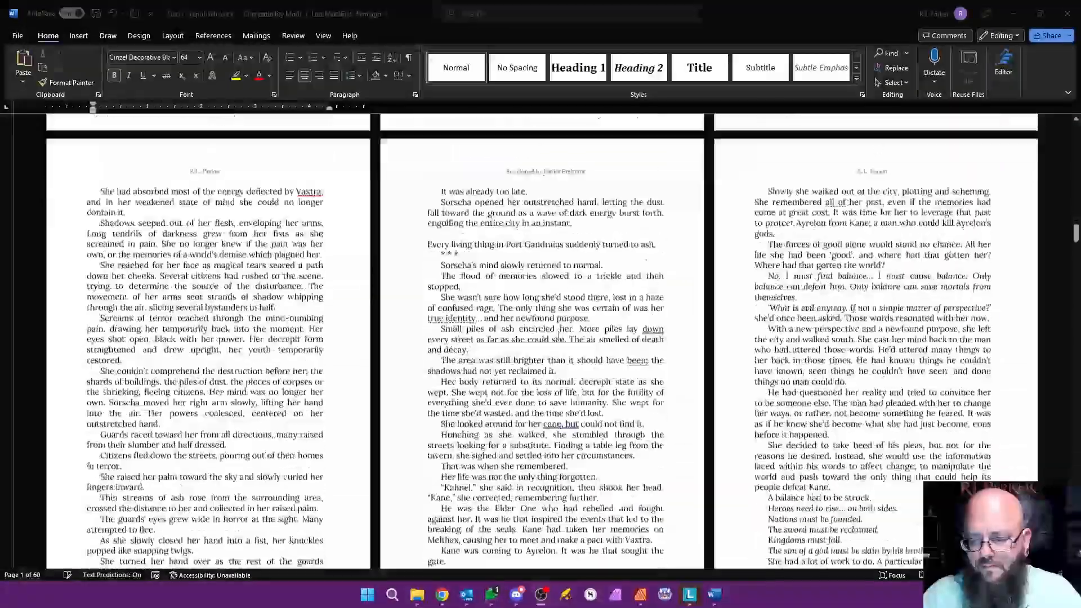
scroll(558, 337, down, 3)
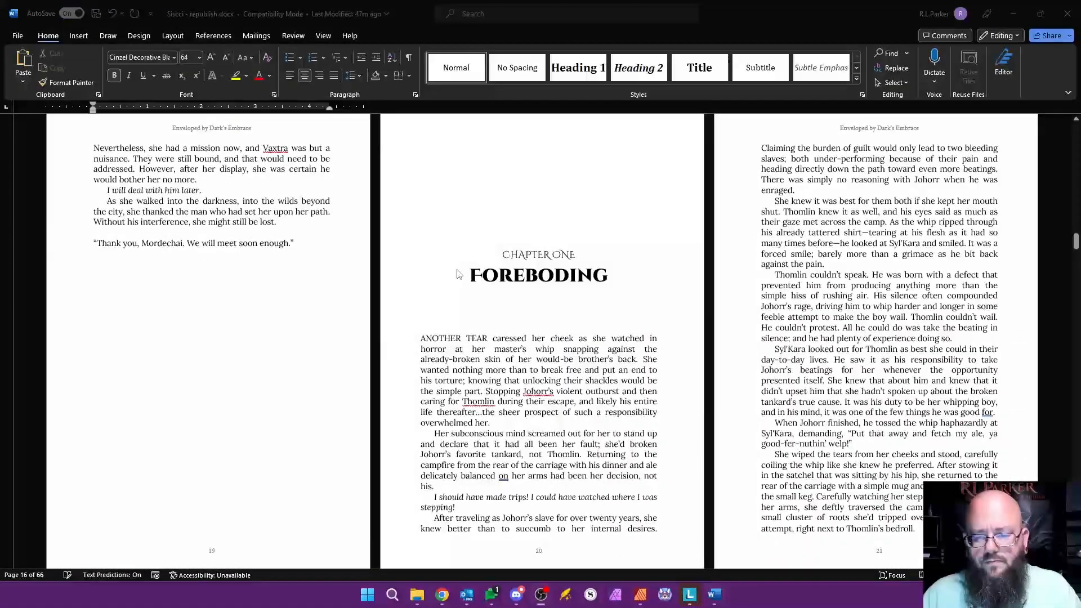
Step: Return to the Stealth 4x6 folder, make two copies of Prologue.afpub and name the first Chapter 1 - Foreboding
key(alt+Tab)
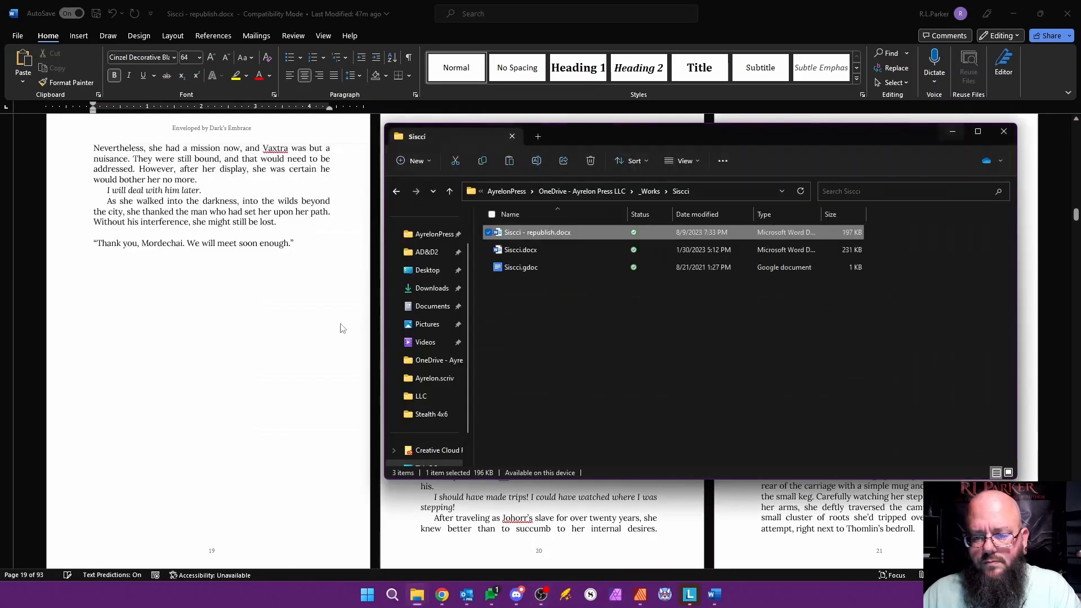
key(alt+Tab)
key(Tab)
key(Tab)
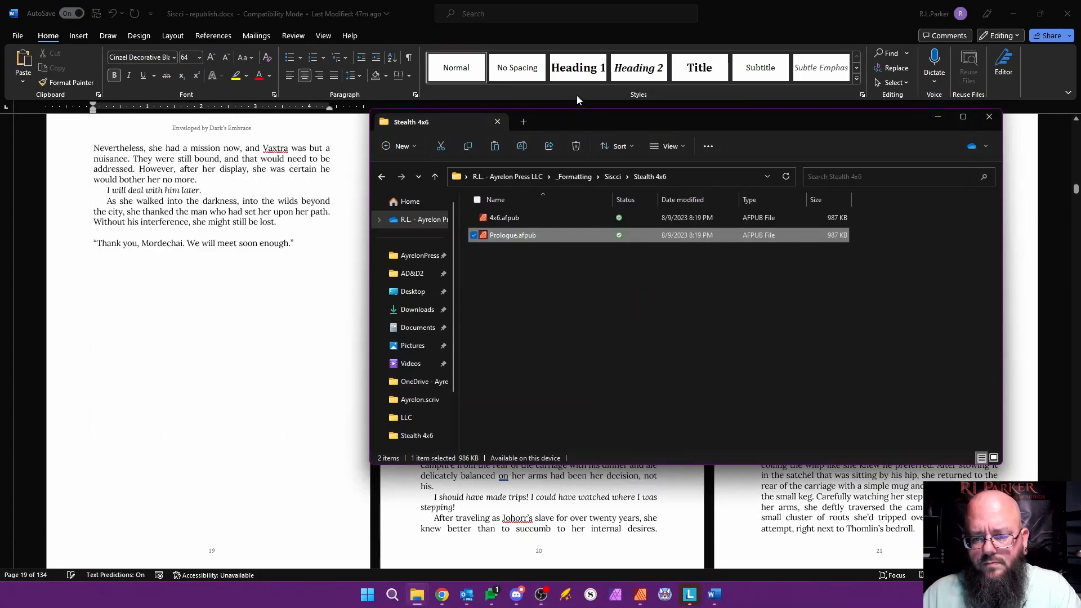
key(ctrl+c)
key(ctrl+v)
key(ctrl+v)
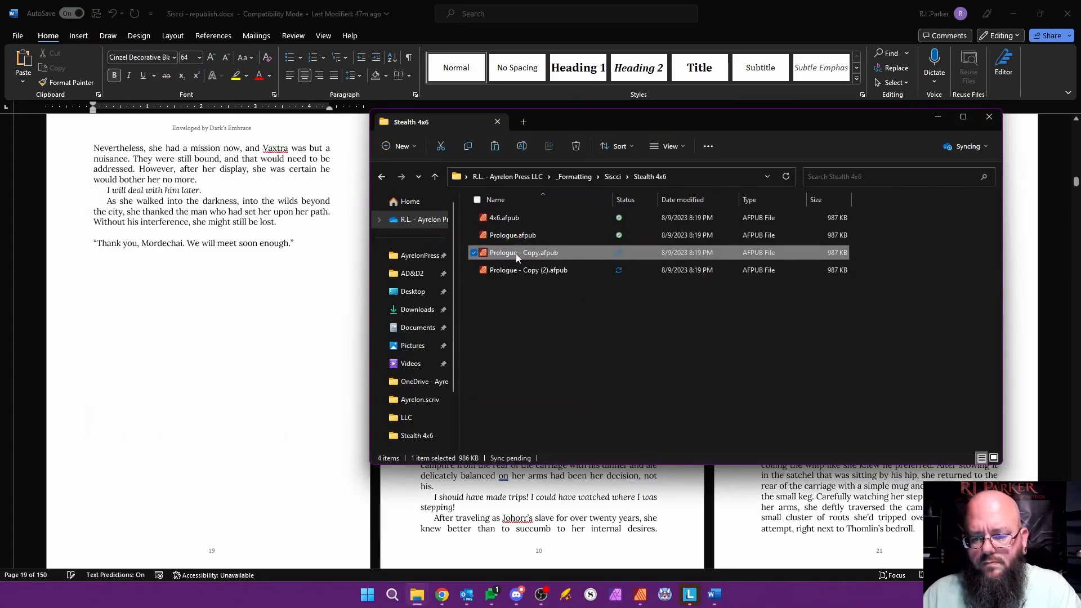
key(F2)
text(Chapter 1)
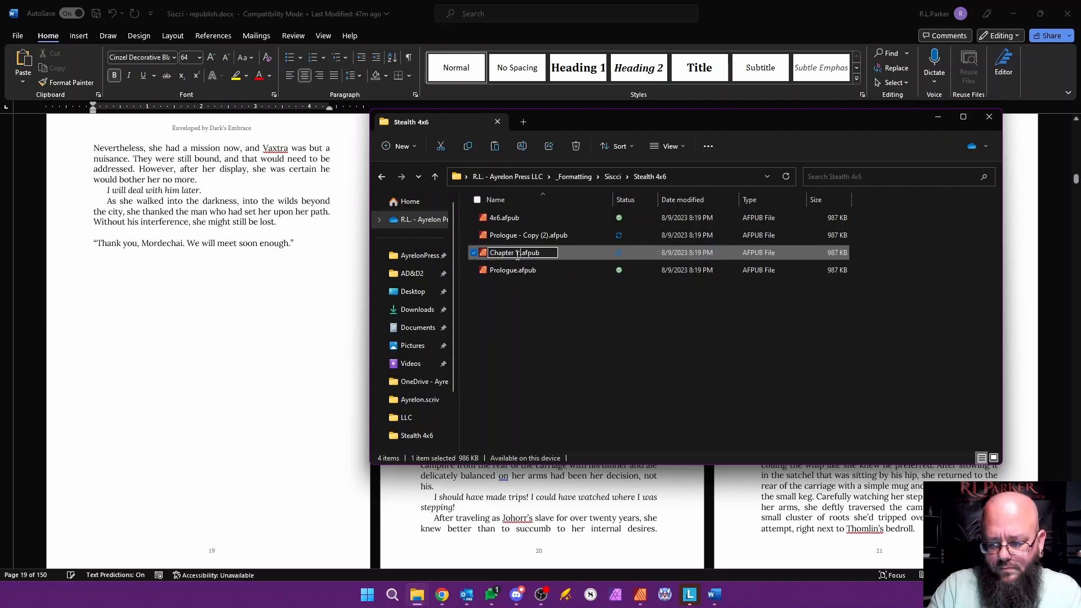
key(Return)
Step: Look up the second chapter's title in the manuscript and rename Prologue - Copy (2).afpub as Chapter 2 - Detritus
key(alt+Tab)
scroll(544, 327, down, 5)
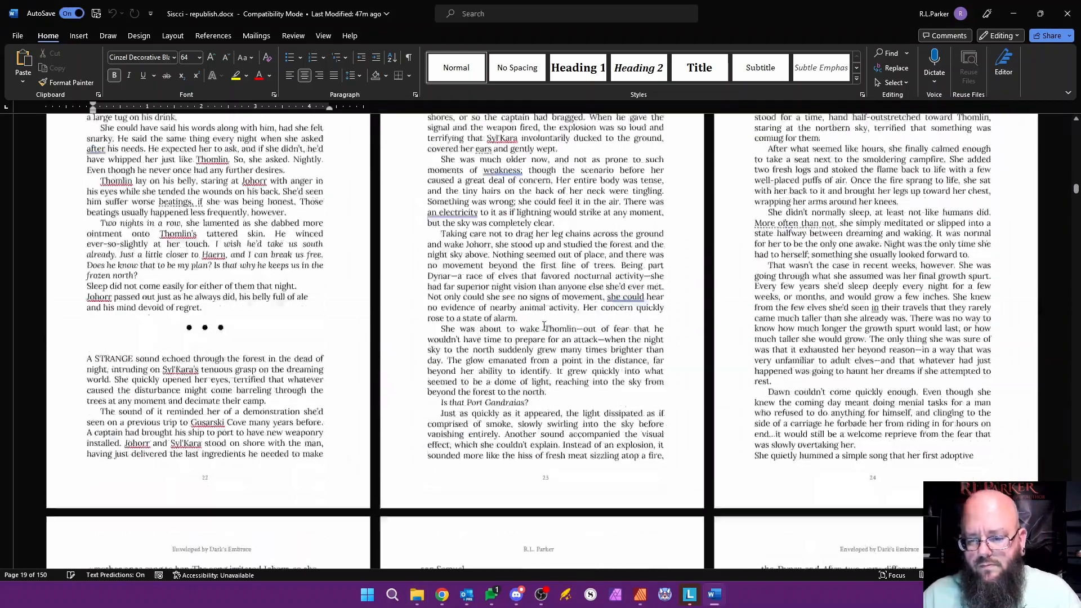
scroll(544, 327, down, 15)
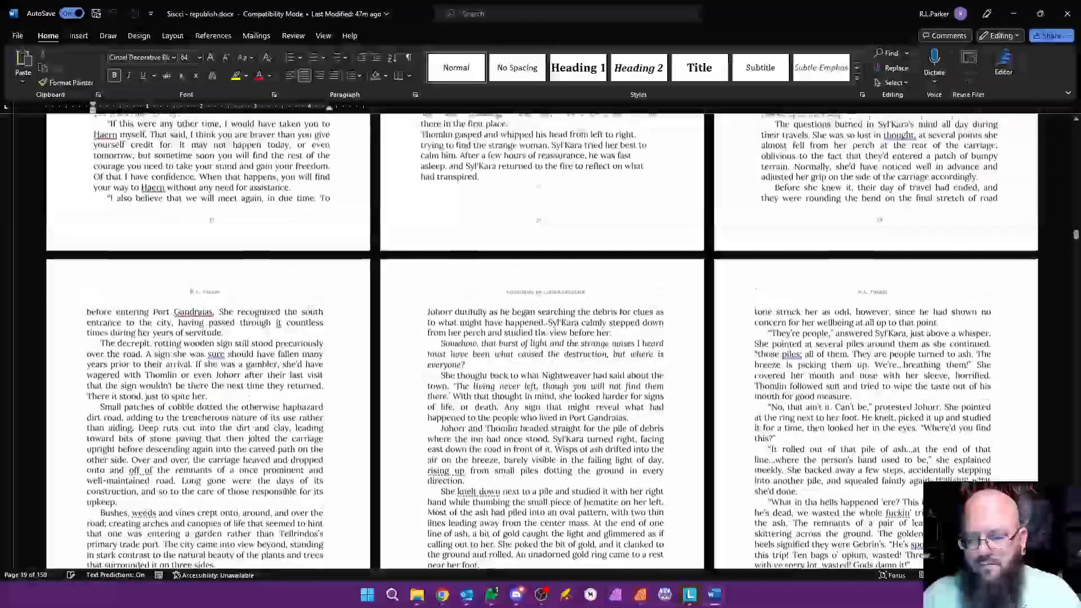
scroll(529, 282, up, 4)
key(alt+Tab)
click(525, 254)
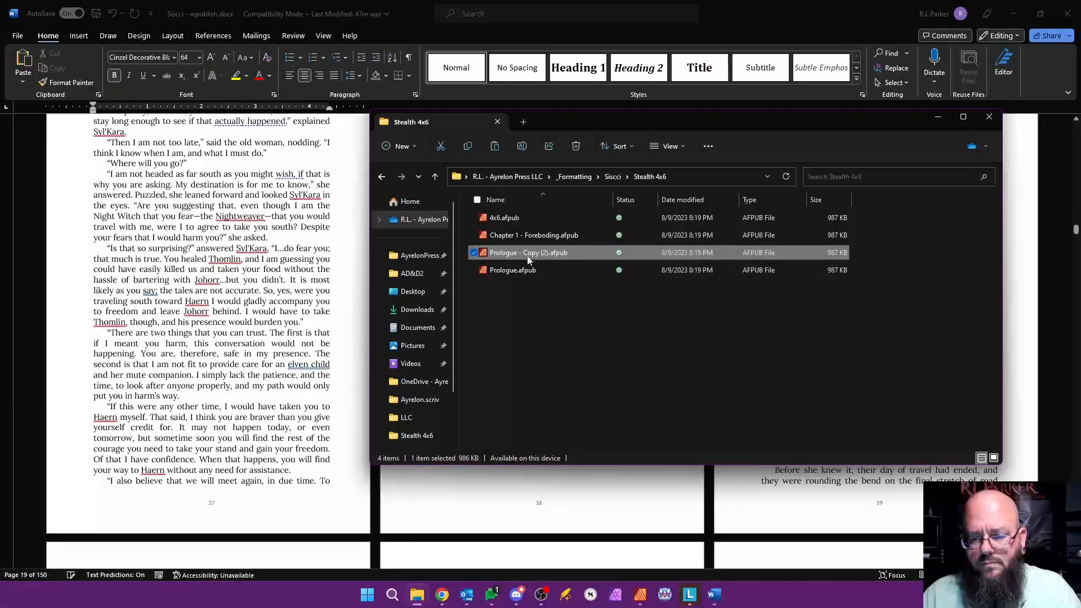
key(F2)
text(Chapter )
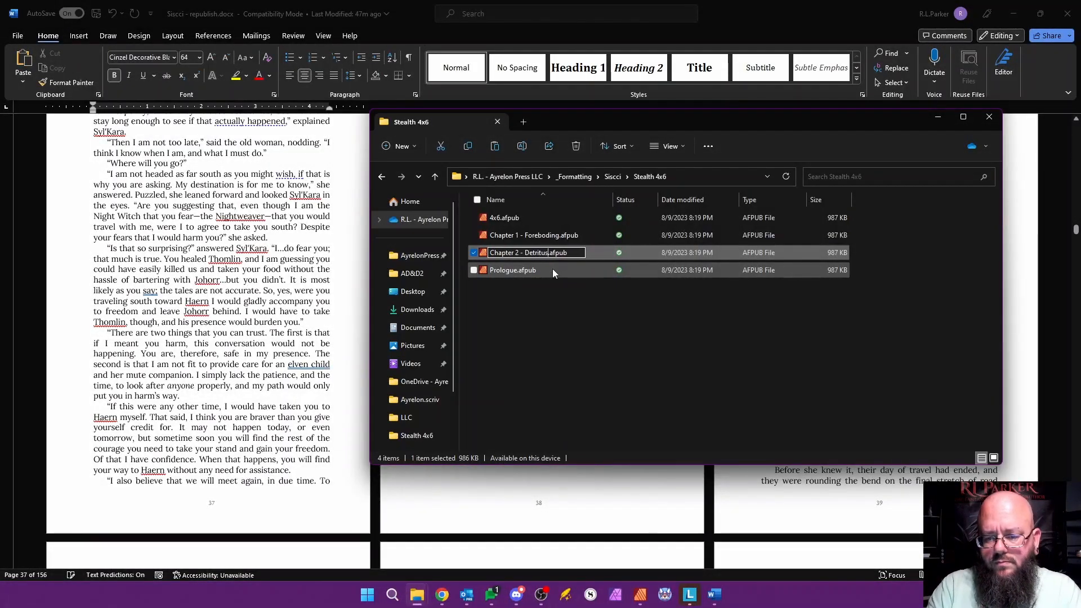
text(2 - Detritus)
key(Return)
Step: Look up the third chapter's title in the manuscript, paste another Prologue copy and name it Chapter 3 - Prelude
key(alt+Tab)
scroll(586, 316, down, 5)
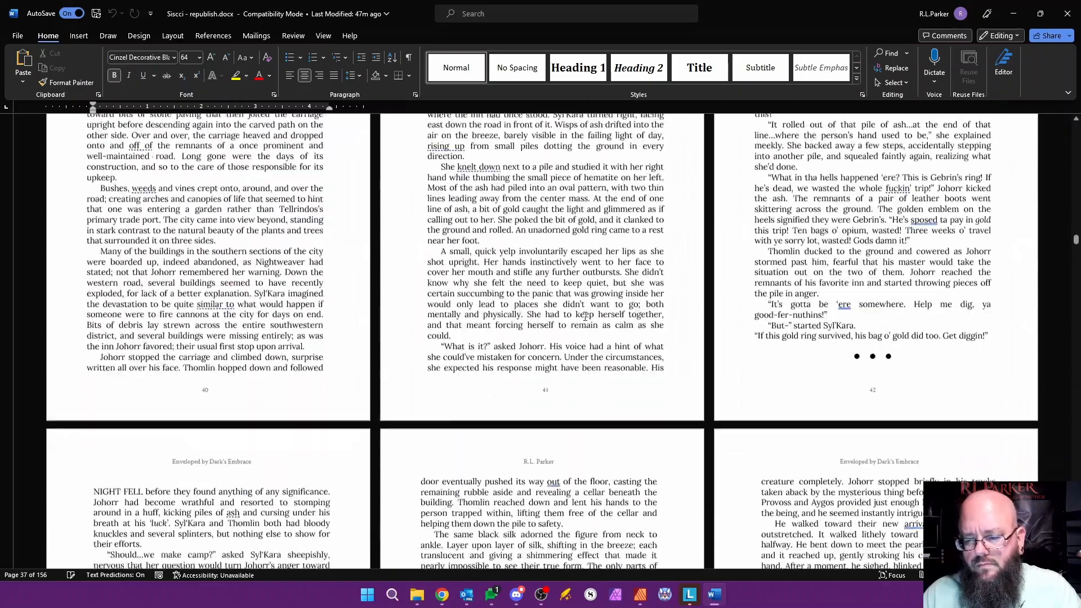
scroll(586, 316, down, 15)
key(alt+Tab)
key(ctrl+v)
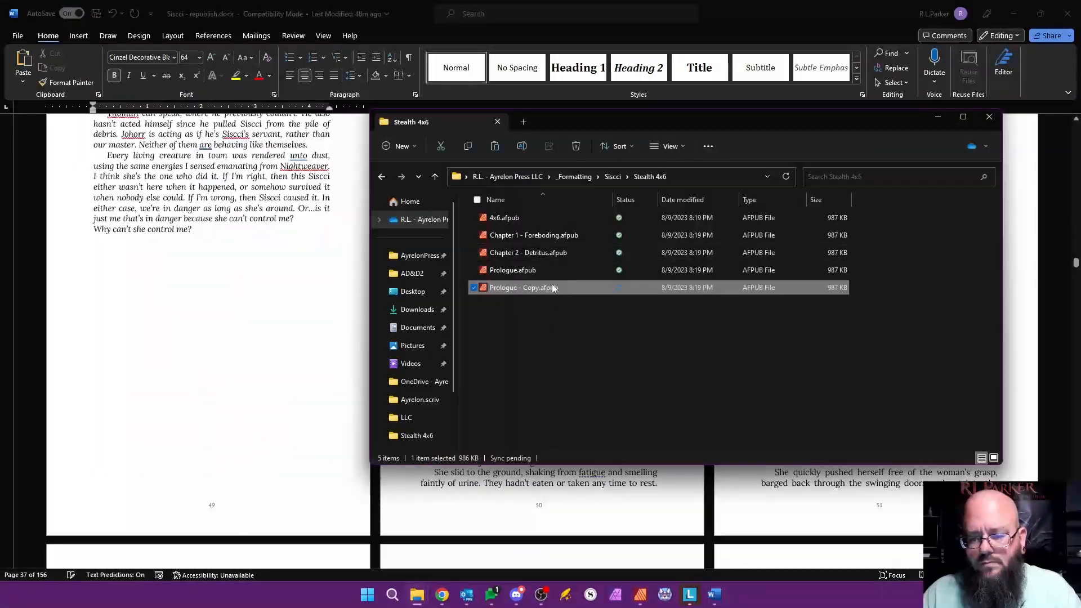
key(F2)
text(Chapter 3 -)
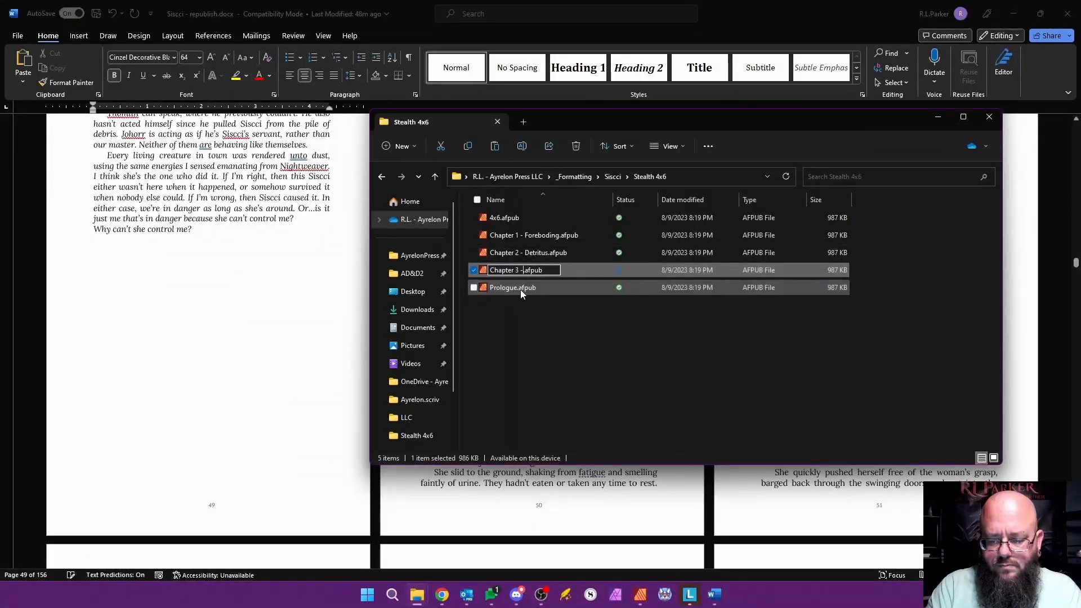
text( Prelude)
key(Return)
Step: Scan the manuscript for the remaining chapter titles and check the list of chapter files in the Stealth 4x6 folder
key(alt+Tab)
scroll(633, 314, down, 6)
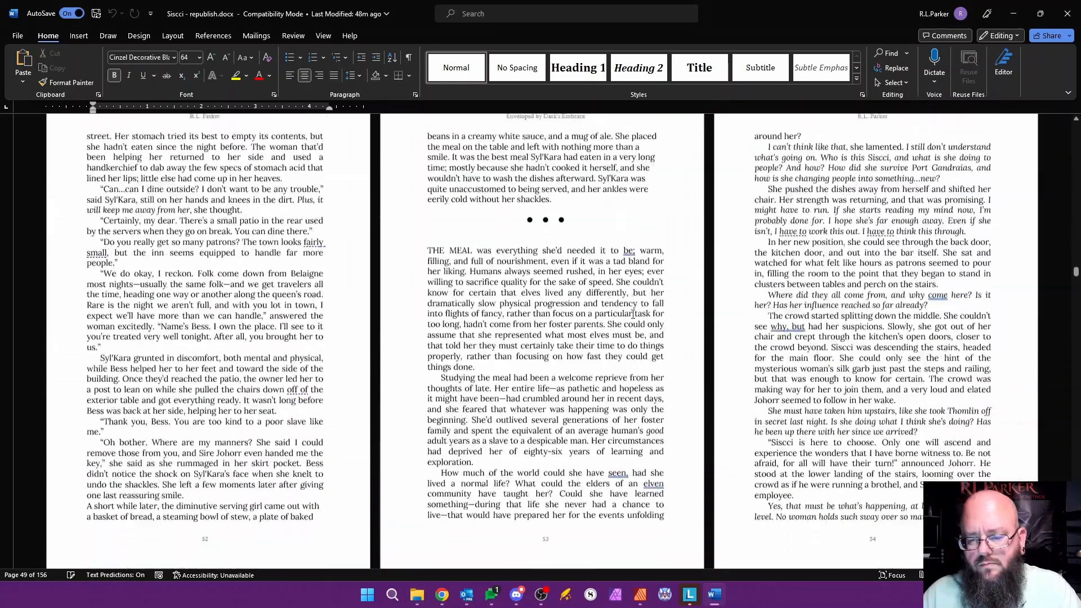
scroll(633, 314, down, 8)
key(alt+Tab)
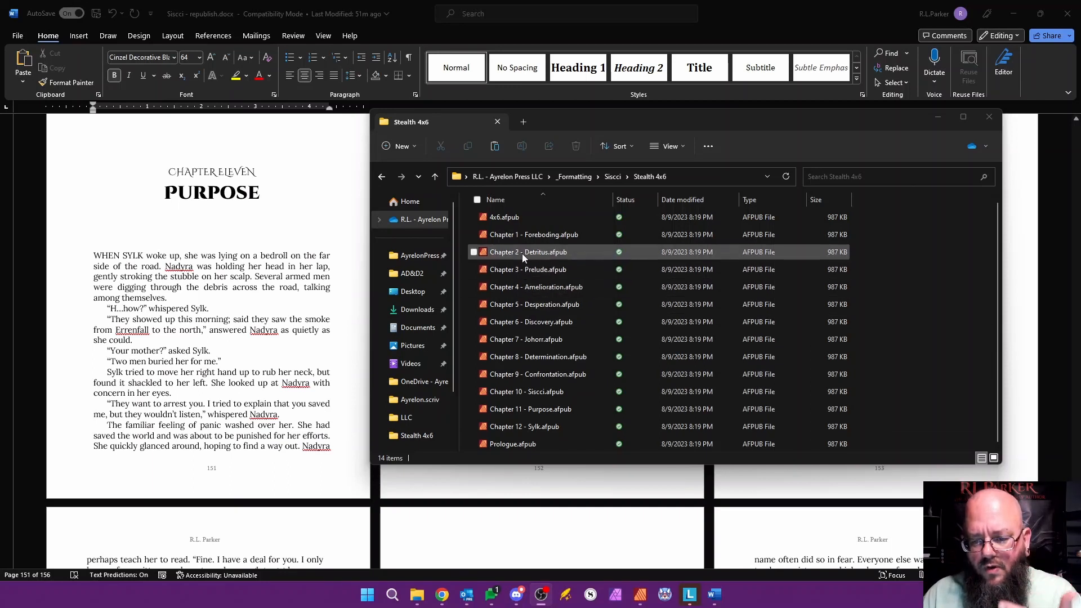
click(510, 219)
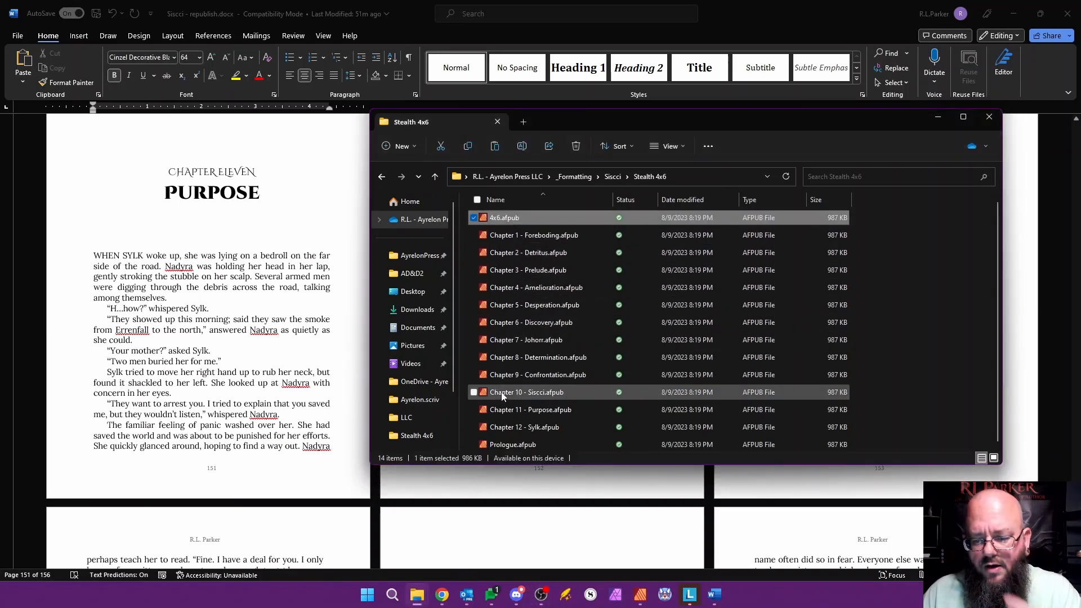
click(516, 443)
click(912, 371)
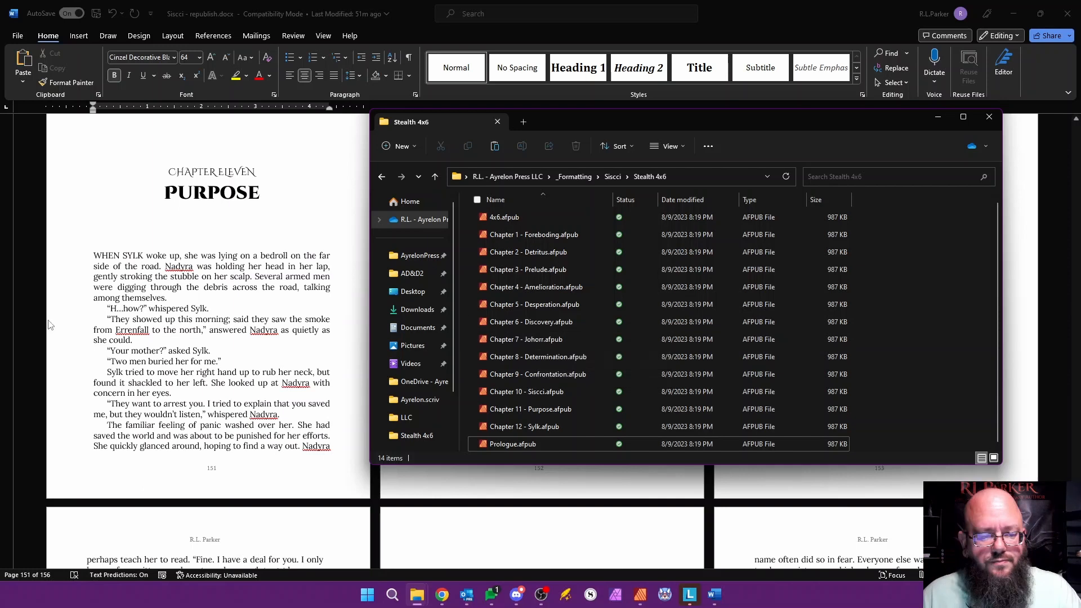
Step: Switch to Affinity Publisher, close the 4x6 document and create a new book
click(640, 594)
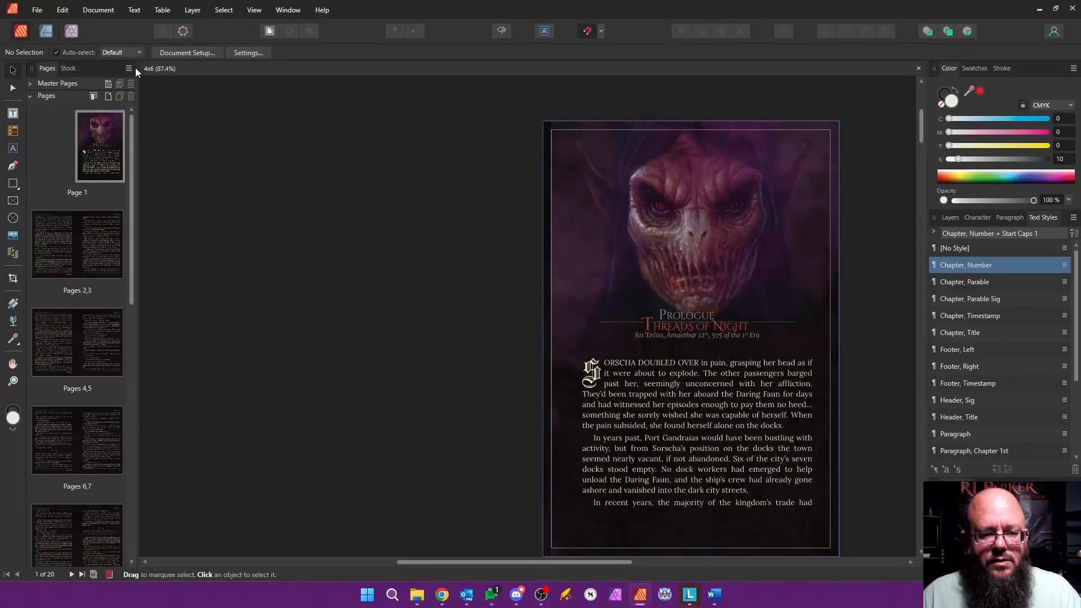
click(917, 69)
click(36, 10)
click(31, 47)
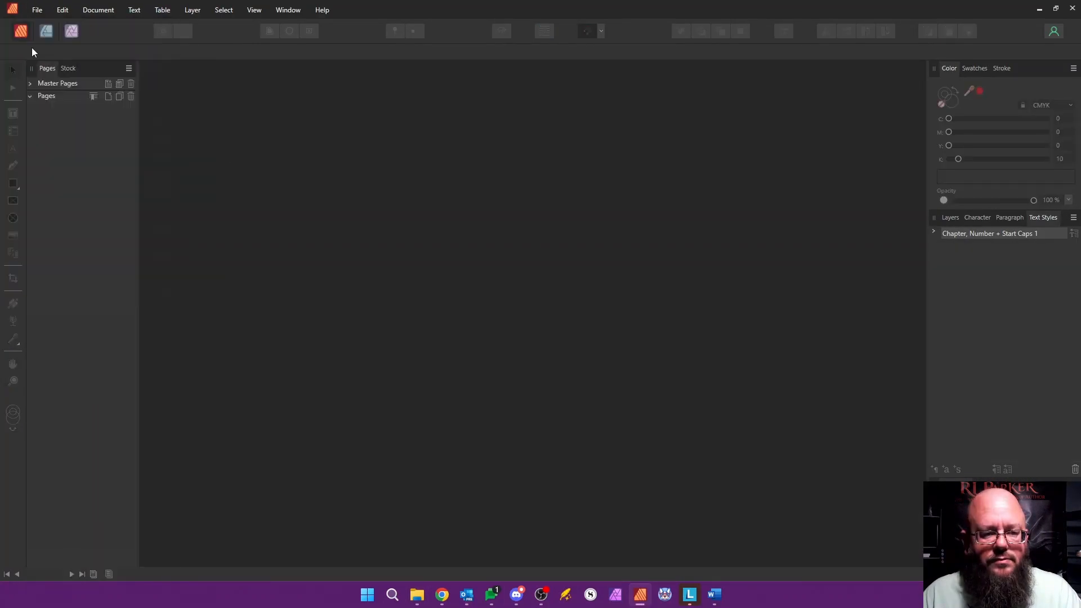
click(59, 83)
click(55, 105)
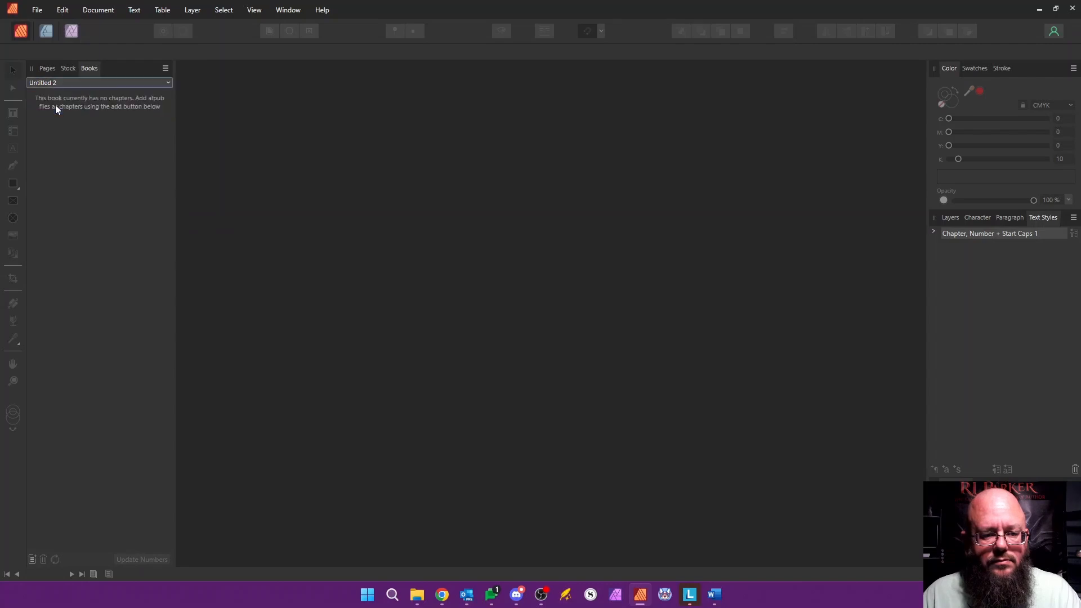
Step: Save the new book as Siscci-Stealth-Edition-4x6.afbook in the Stealth 4x6 folder
click(37, 10)
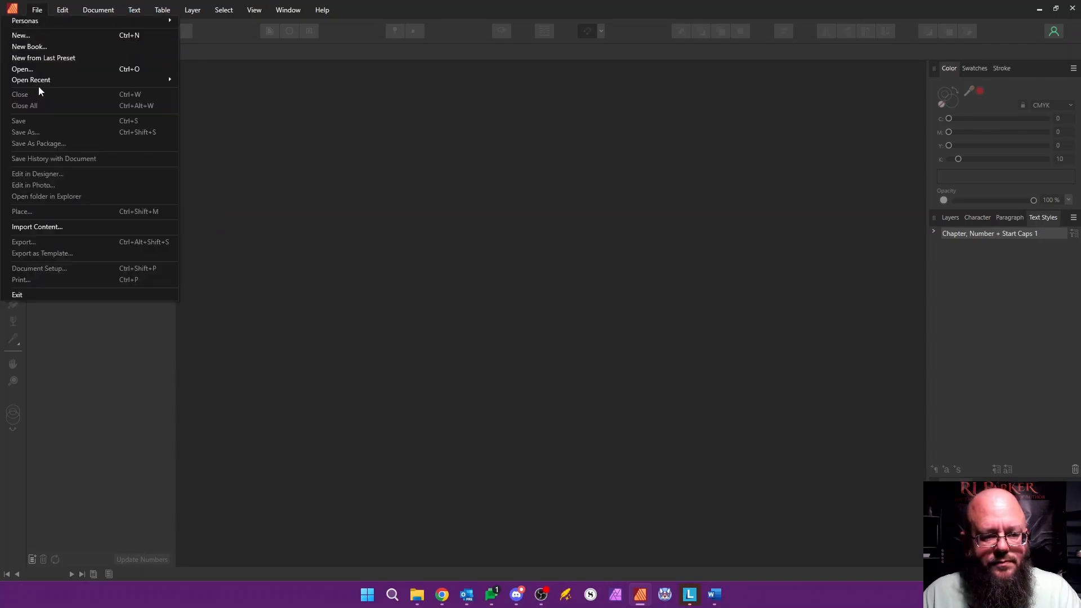
click(75, 399)
click(165, 69)
click(99, 117)
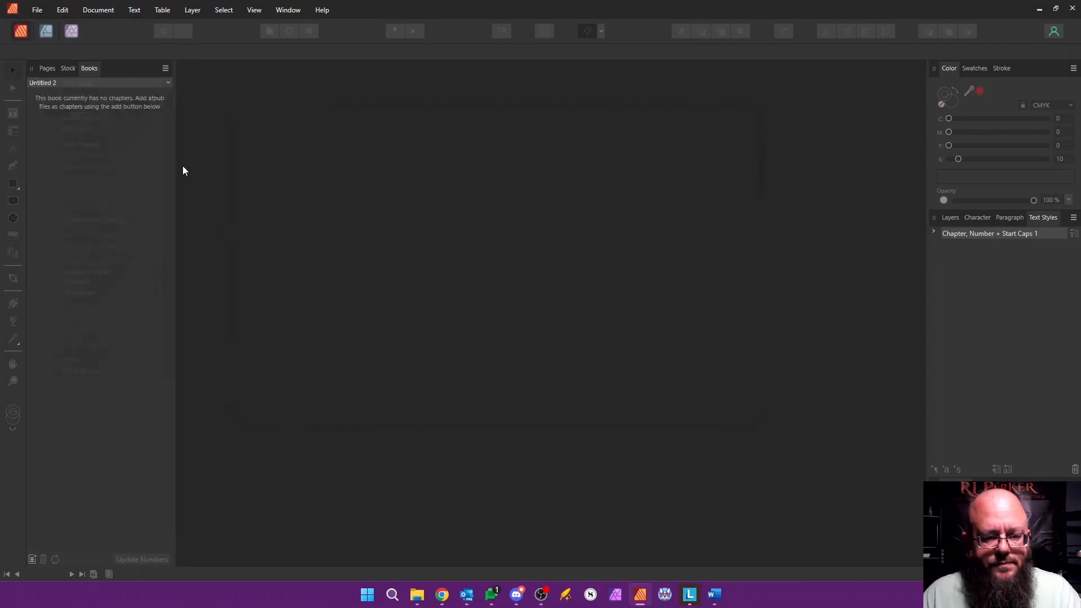
key(shift+Left)
key(shift+Left)
key(shift+Left)
key(shift+Left)
key(shift+Left)
key(shift+Left)
key(shift+Left)
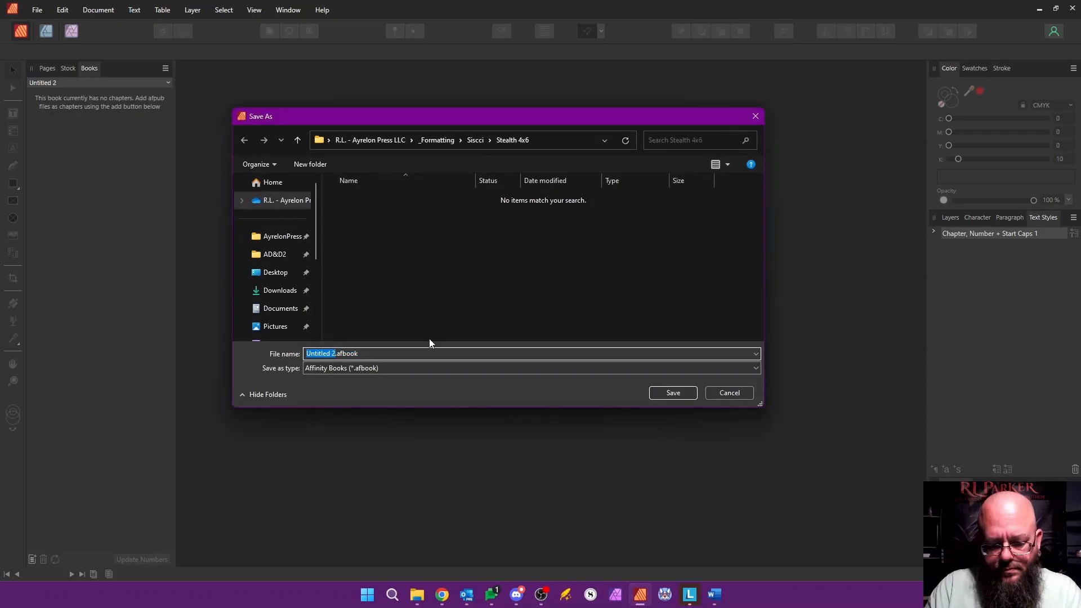
text(Siscci-Stealth)
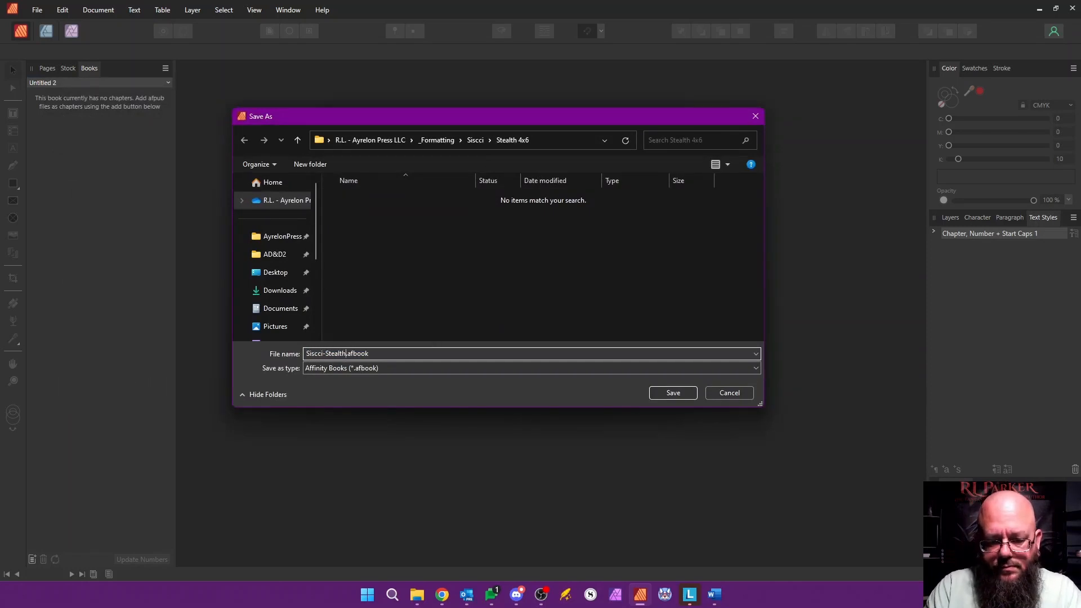
text(-Edition-4x6)
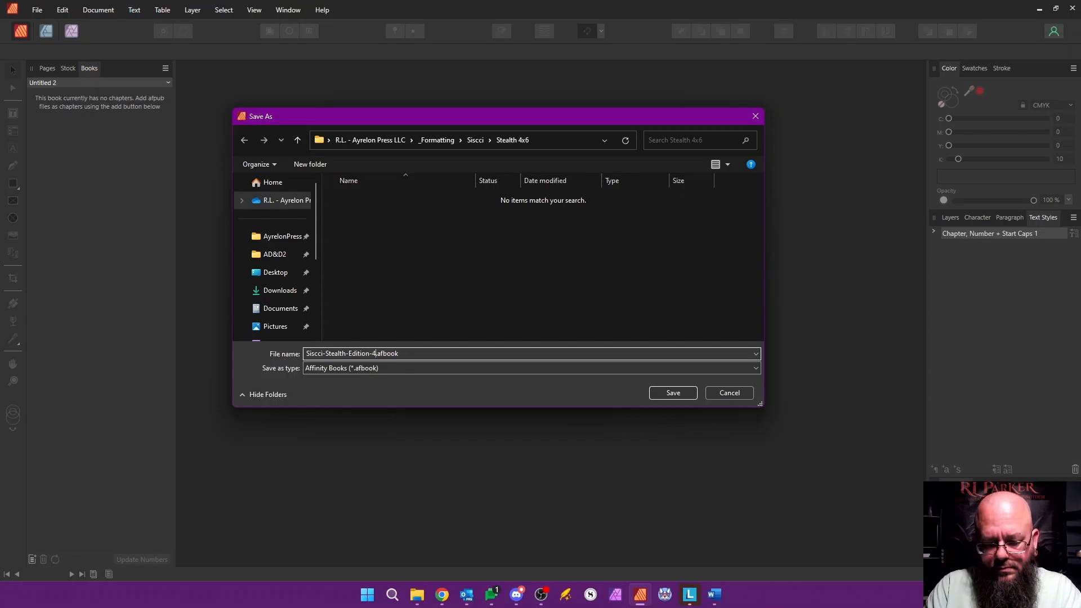
key(Return)
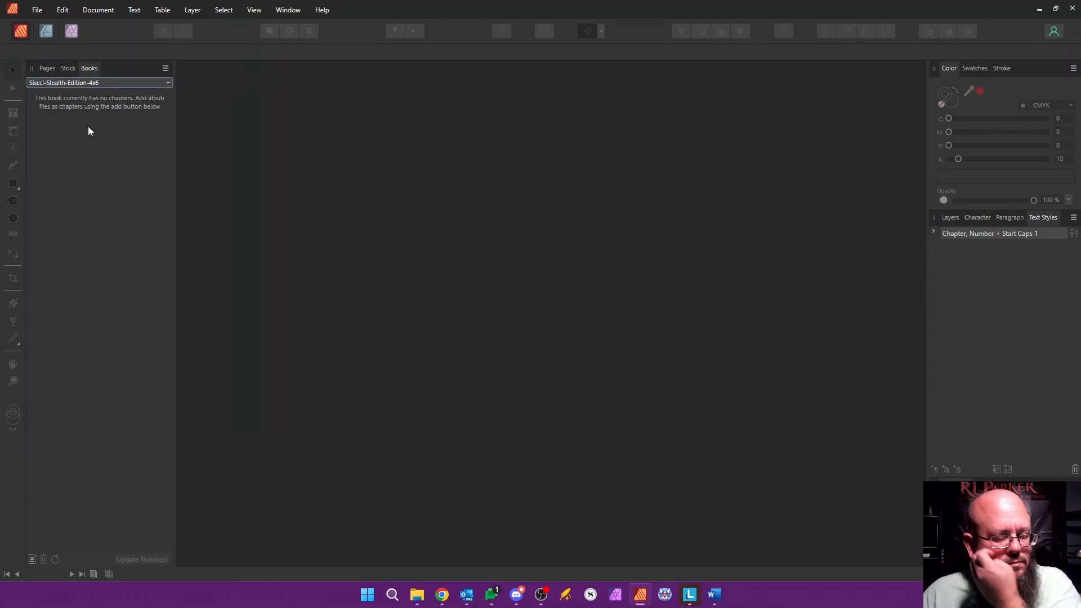
Step: Add the Prologue file from the Stealth 4x6 folder as the book's first chapter
click(32, 559)
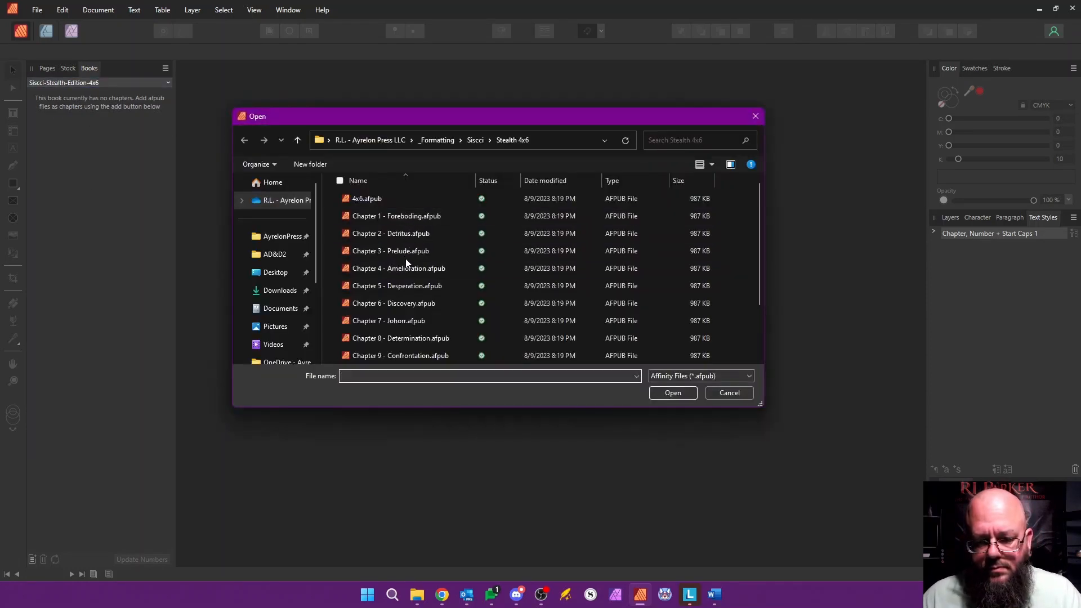
scroll(414, 290, down, 2)
click(383, 357)
click(674, 392)
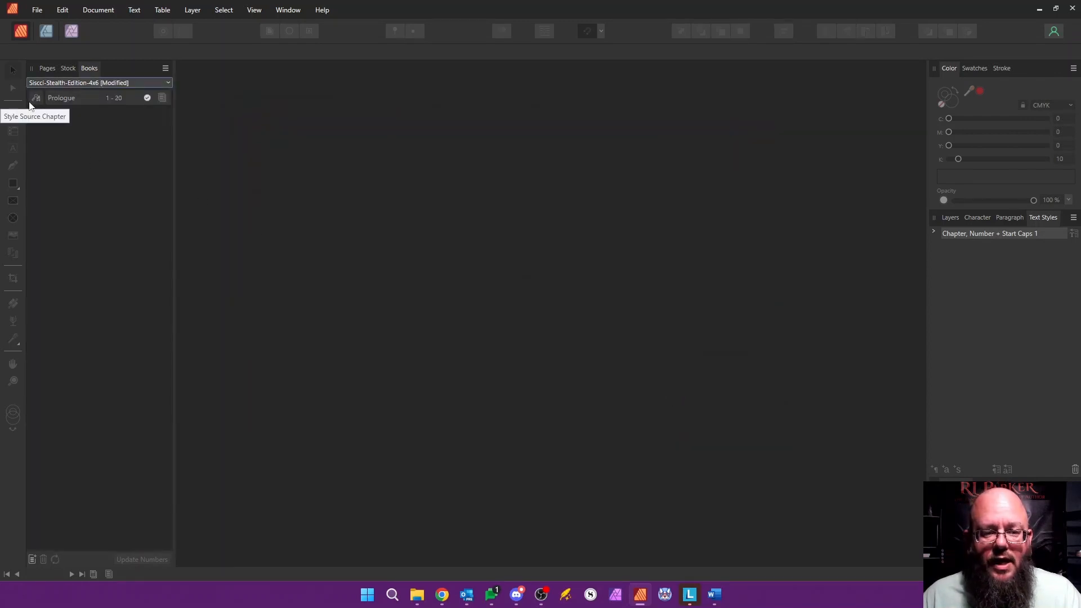
Step: Add the Chapter 1 through Chapter 12 files to the book after the Prologue
right_click(62, 100)
click(62, 122)
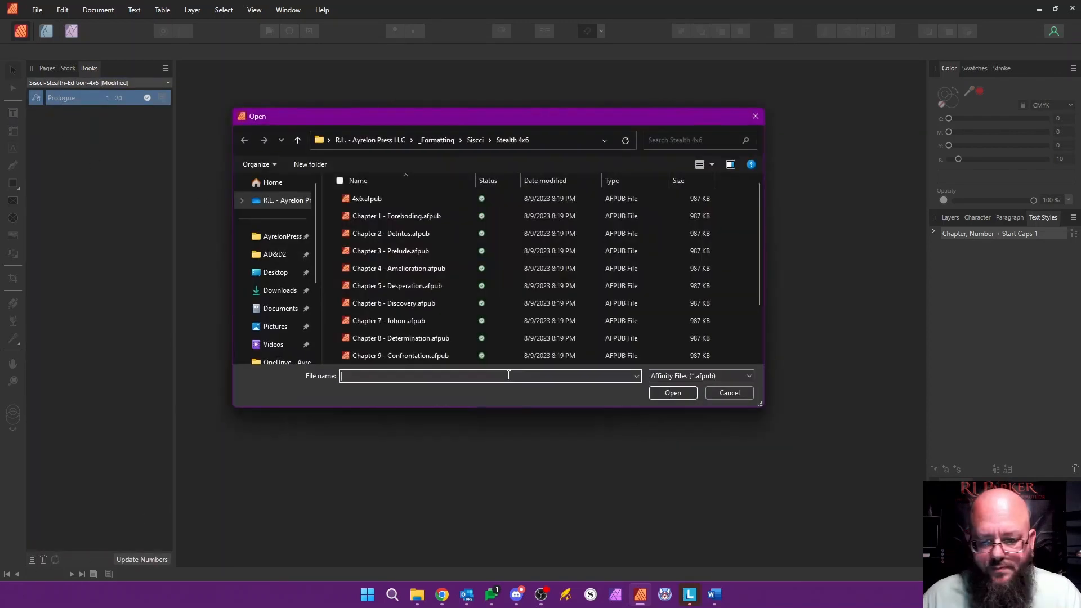
click(394, 216)
scroll(411, 293, down, 2)
shift+click(421, 339)
click(670, 392)
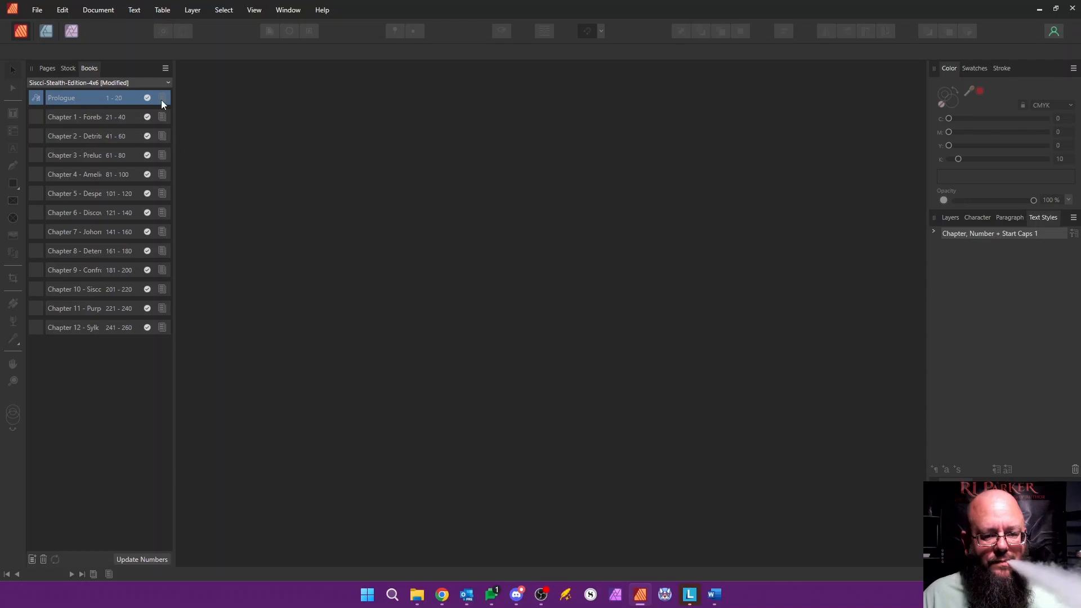
Step: Set Chapter 1 - Foreboding to start its page numbering from page 1
right_click(113, 116)
click(165, 68)
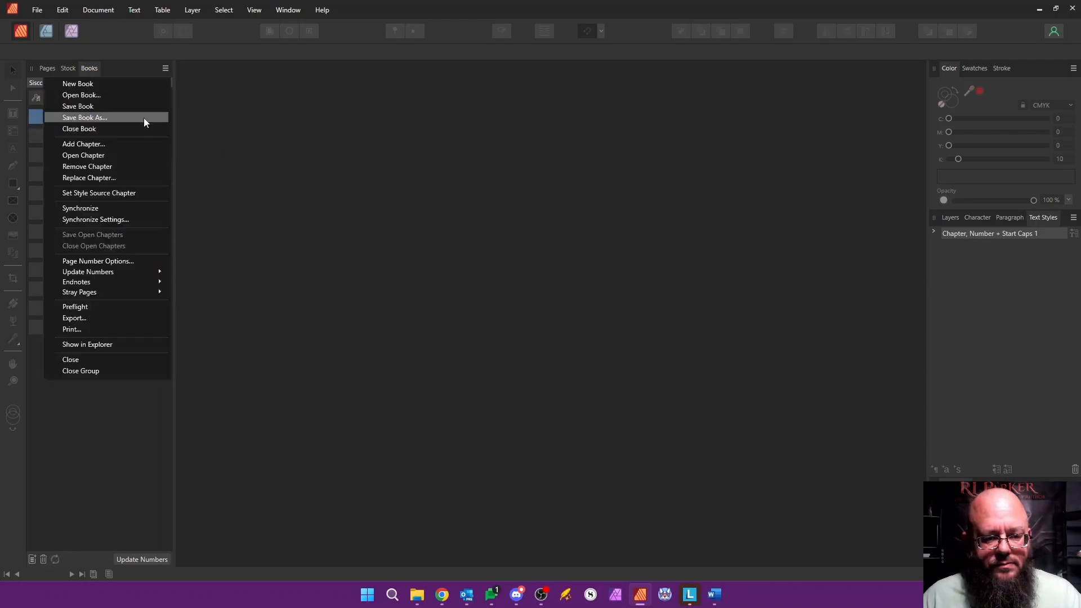
click(126, 263)
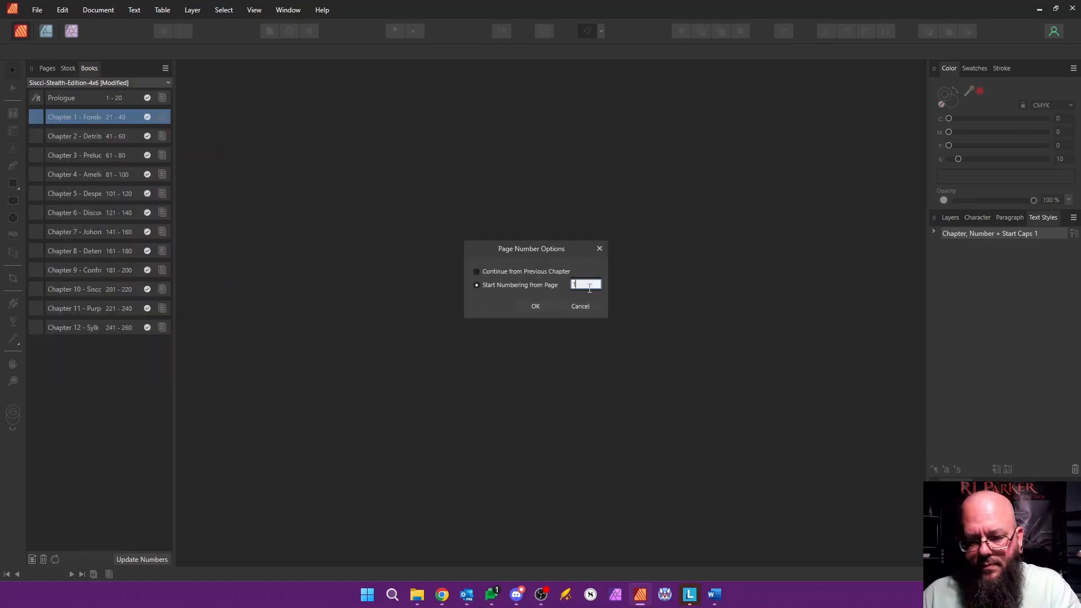
click(535, 306)
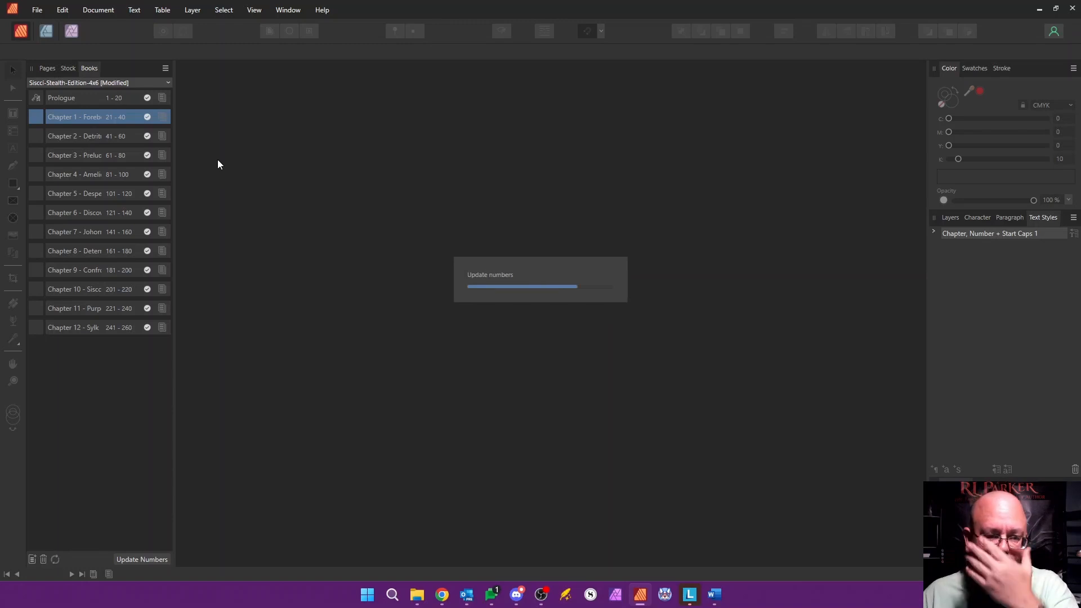
click(132, 95)
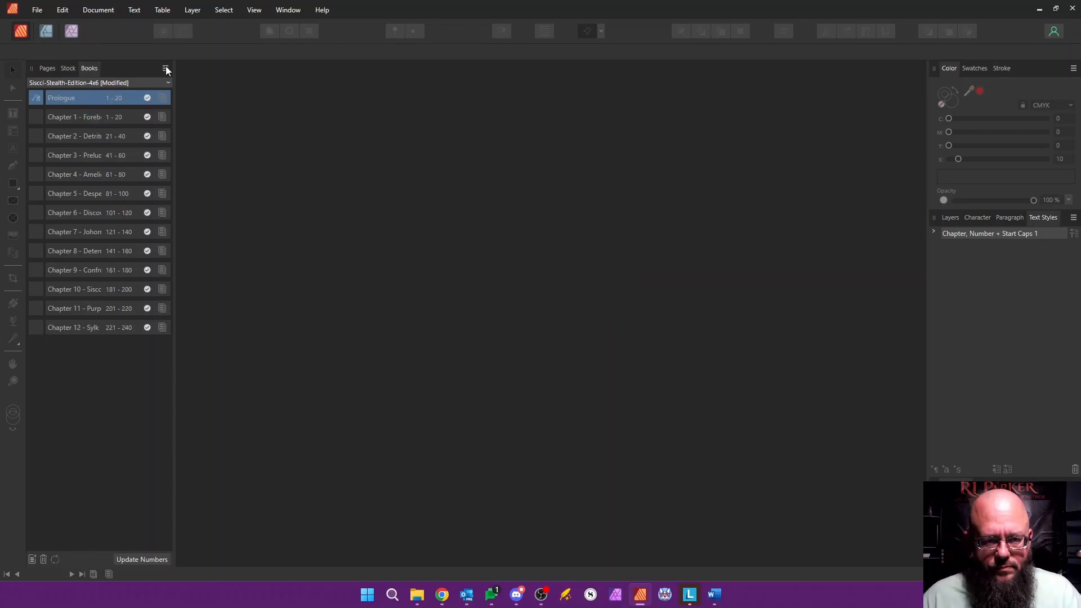
click(165, 69)
click(122, 269)
click(580, 306)
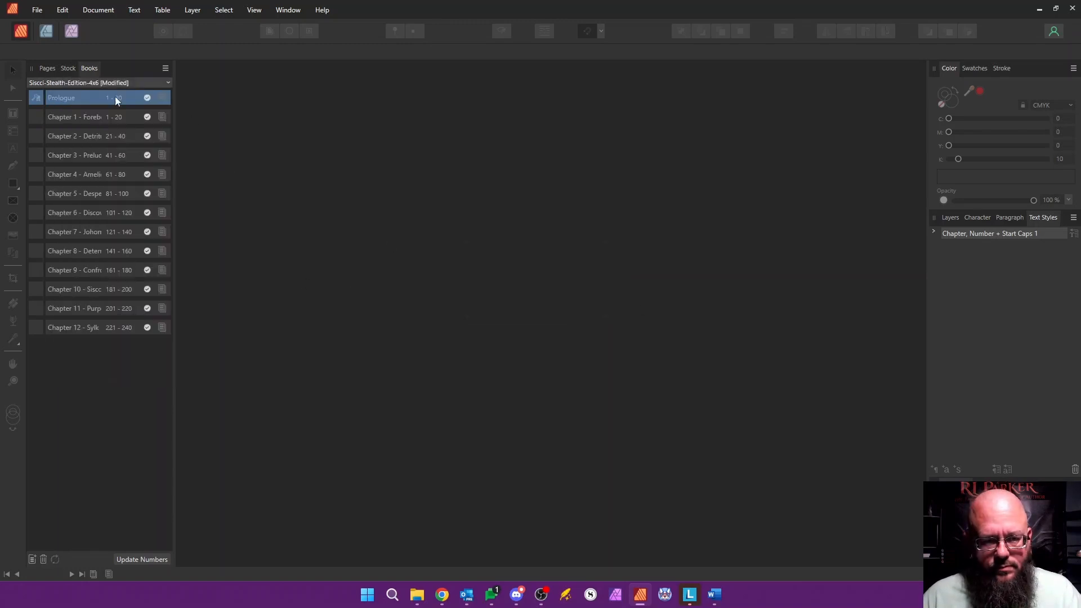
Step: Open the Prologue chapter and set its section's page number style to lowercase Roman numerals (i, ii, iii, iv)
click(166, 68)
click(235, 110)
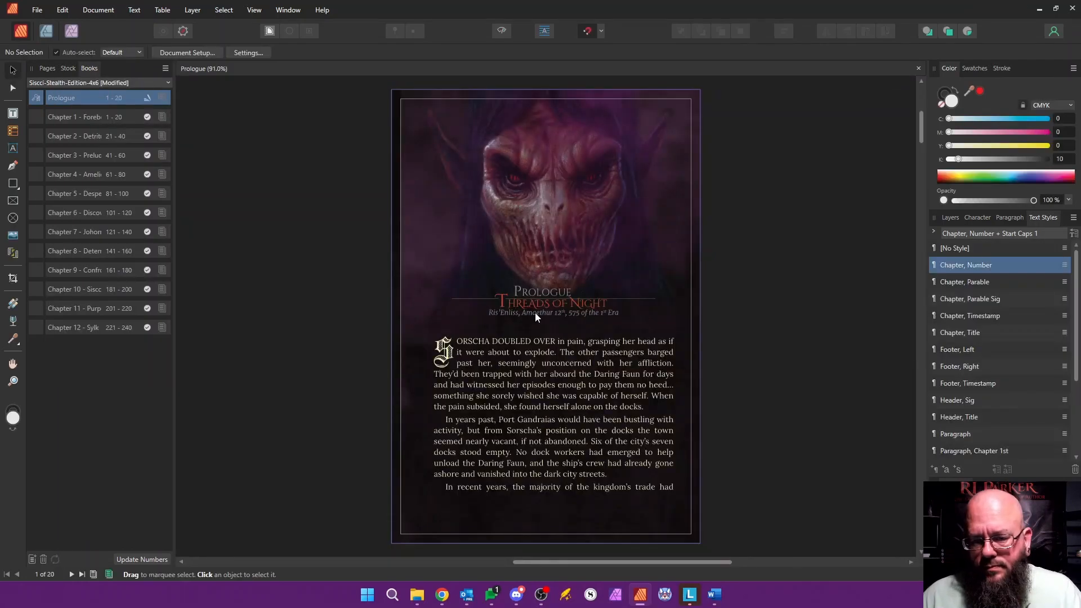
click(47, 68)
right_click(107, 150)
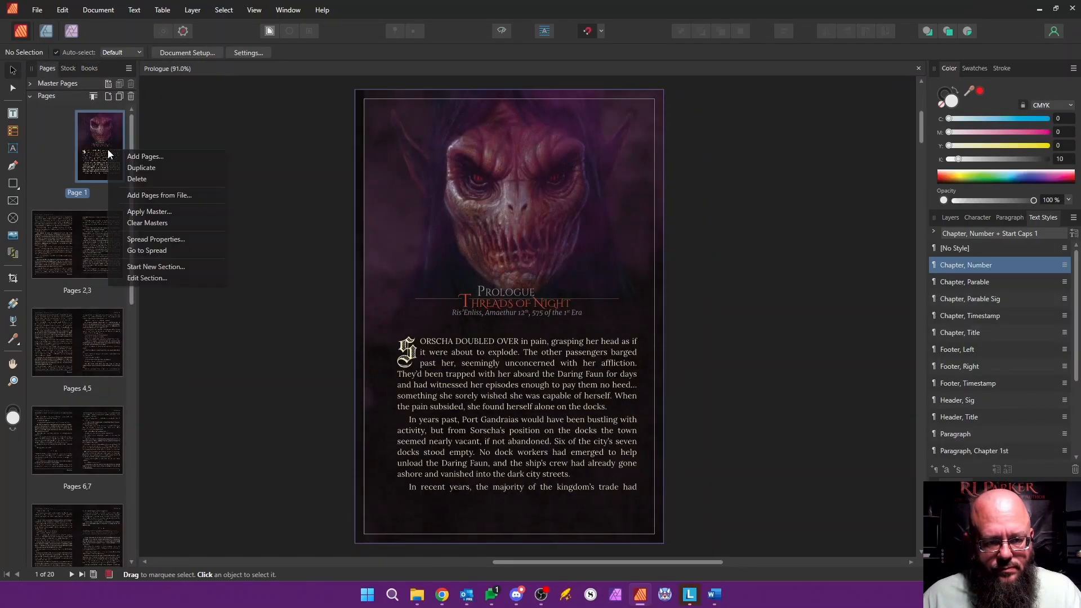
click(157, 278)
click(619, 316)
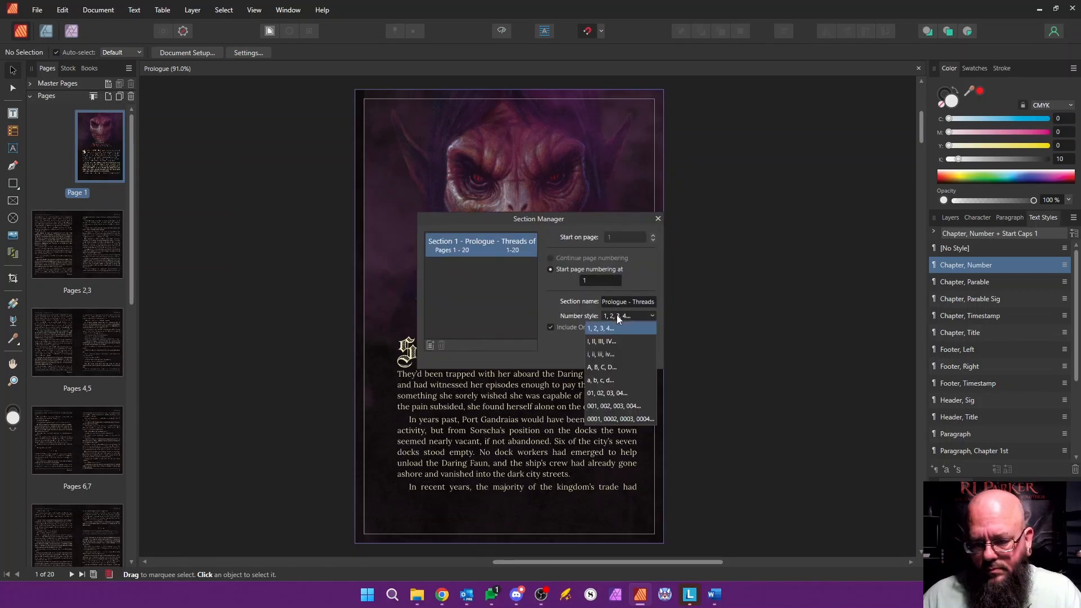
click(606, 353)
click(634, 357)
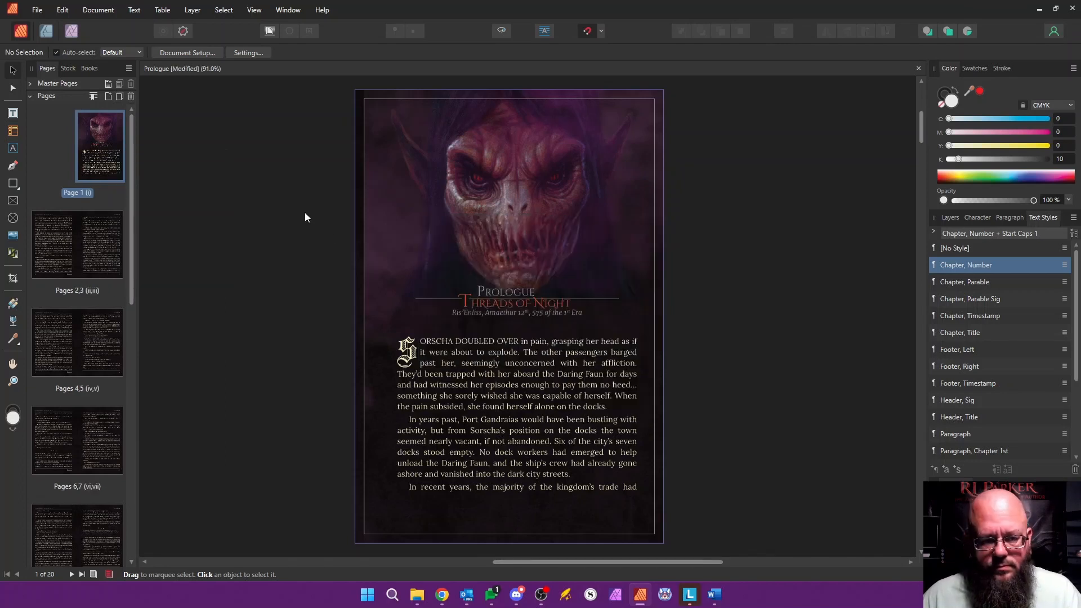
Step: Open the Prologue's preflight results from the book's chapter list and go to the overflowing text frame on page 20
click(89, 69)
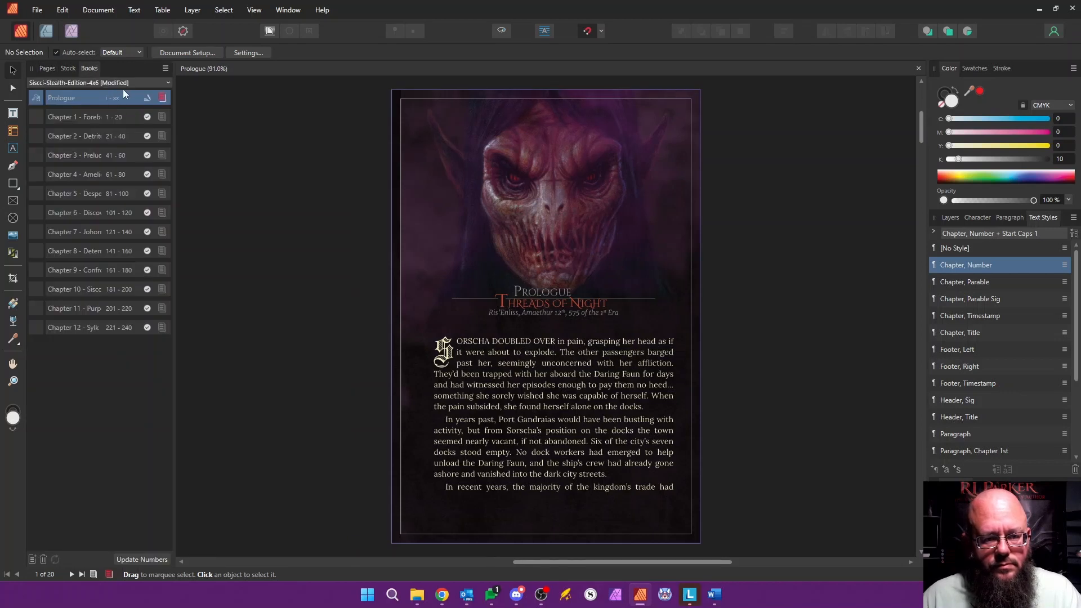
click(162, 98)
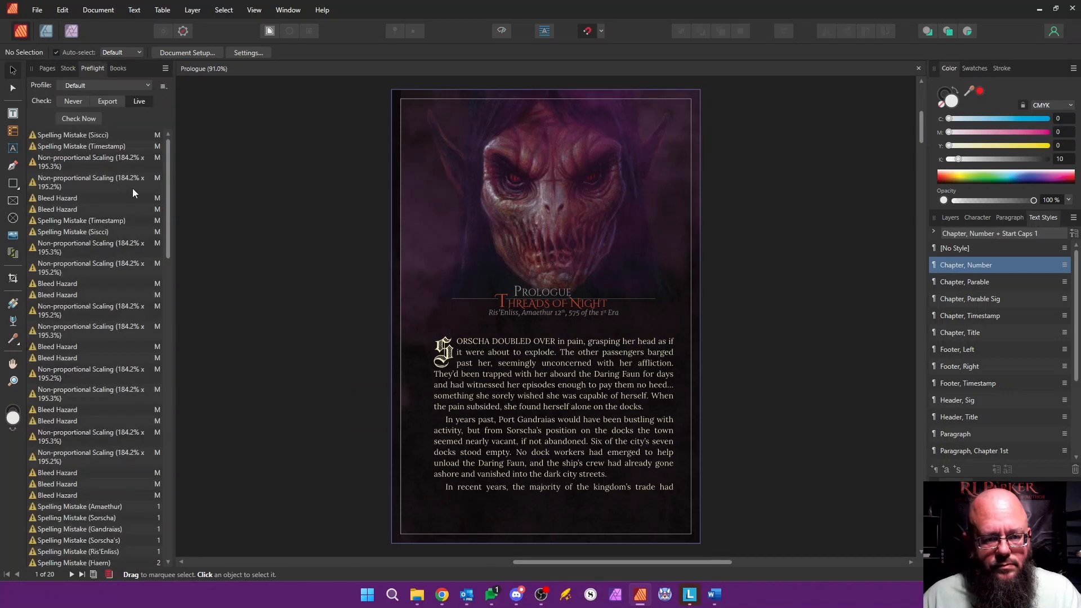
drag(168, 192, 201, 470)
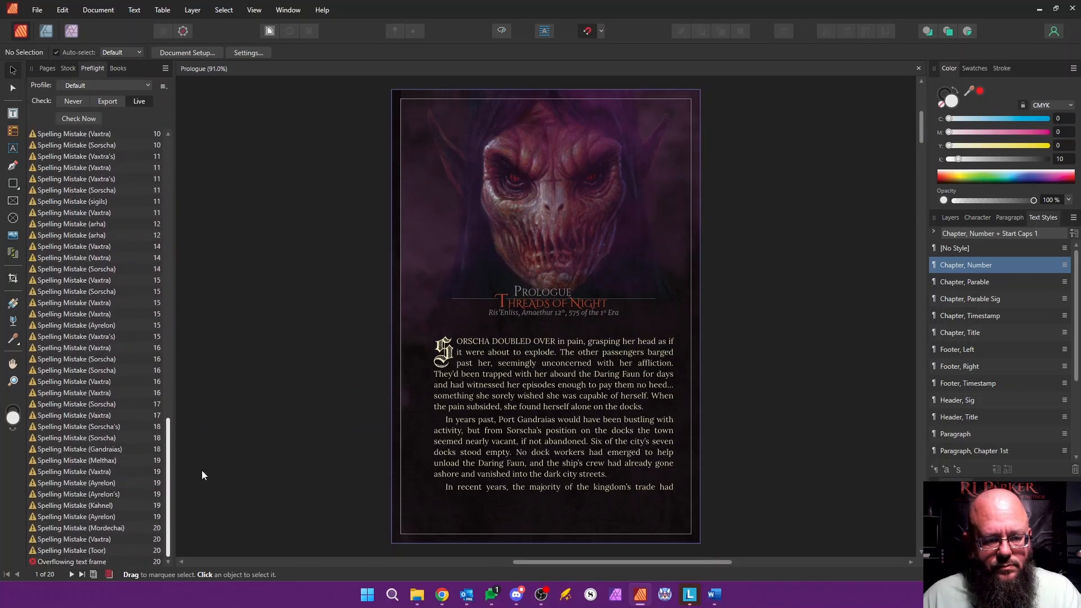
click(87, 562)
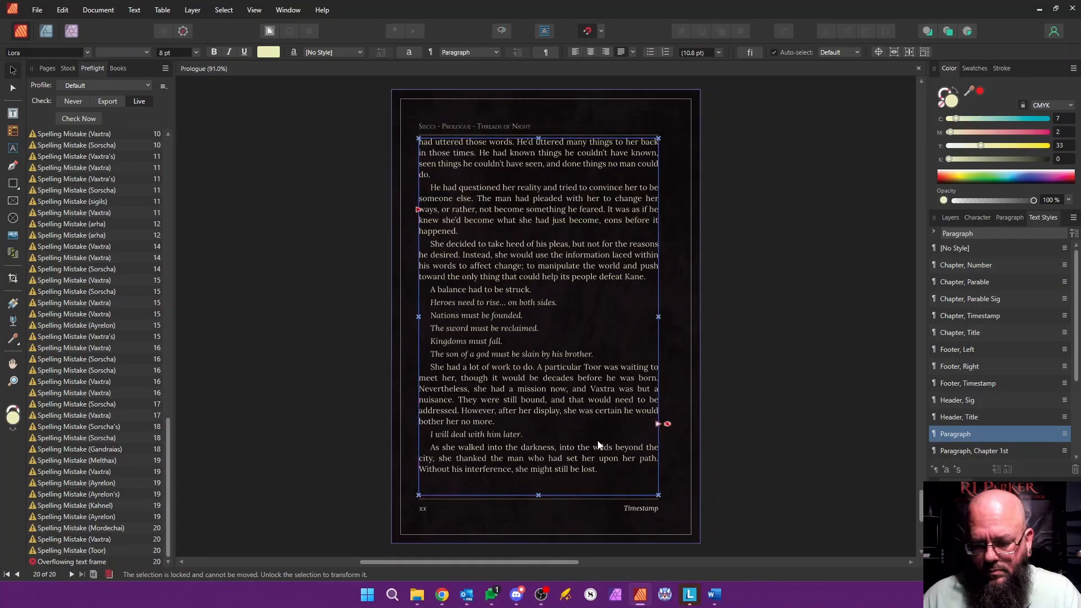
scroll(598, 445, down, 4)
scroll(600, 436, up, 6)
scroll(600, 436, down, 1)
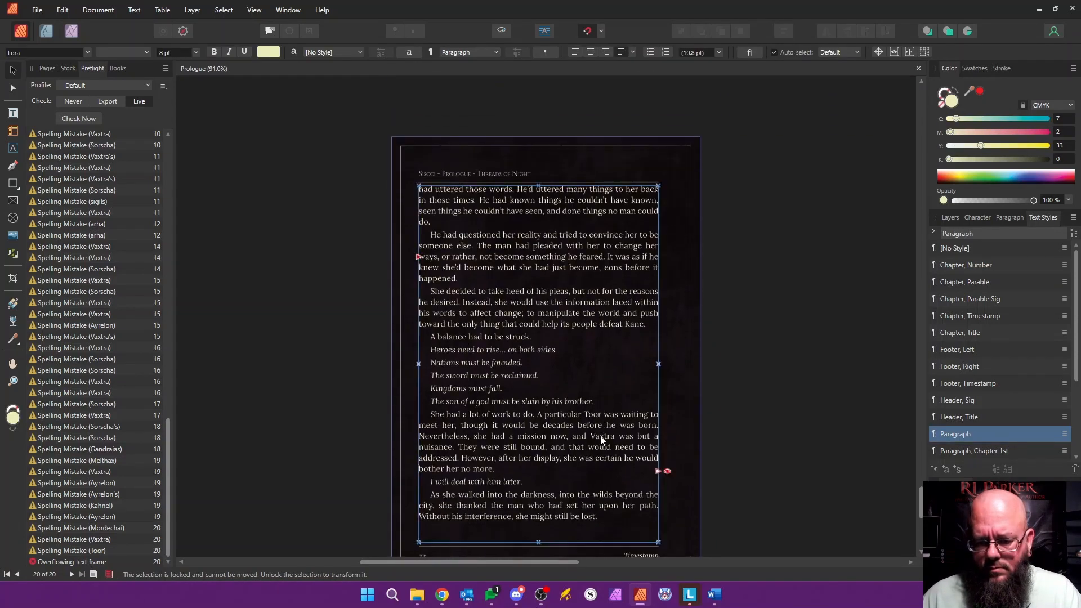
scroll(601, 436, down, 2)
Step: Fix the text overflow at the end of the Prologue so the closing line of dialogue fits on the last page, and save the document
click(47, 68)
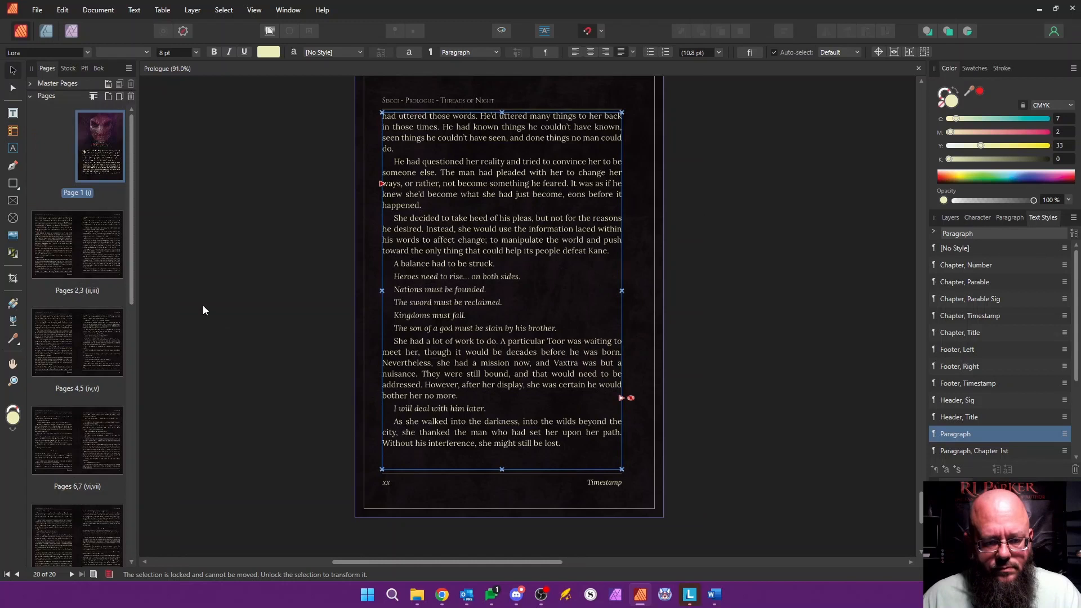
double_click(569, 447)
key(Return)
text("Thank you, Mordechai. We will meet soon enough.")
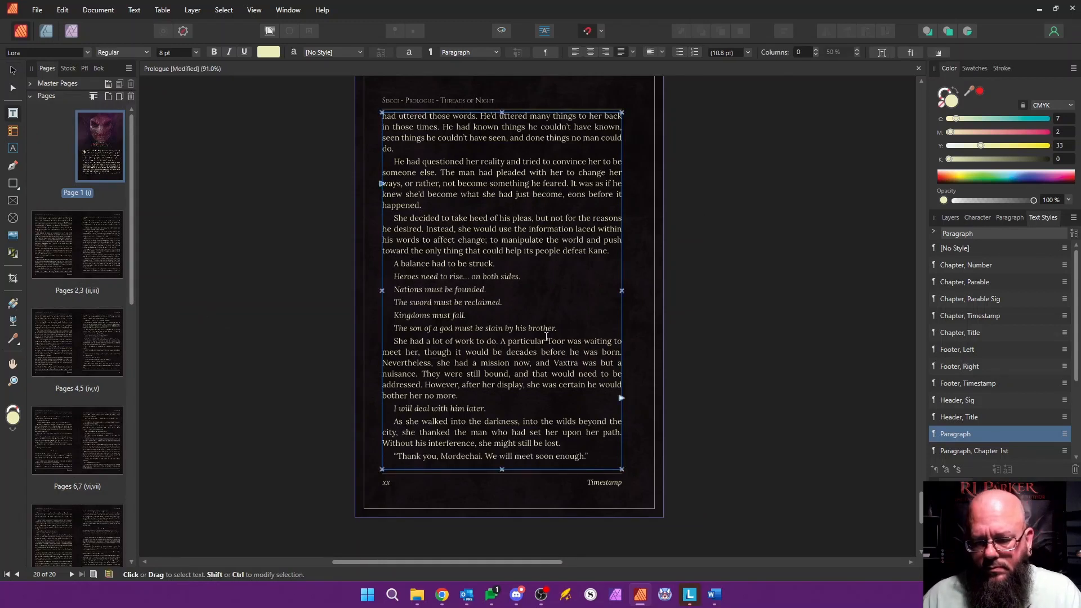
key(Escape)
scroll(186, 237, up, 3)
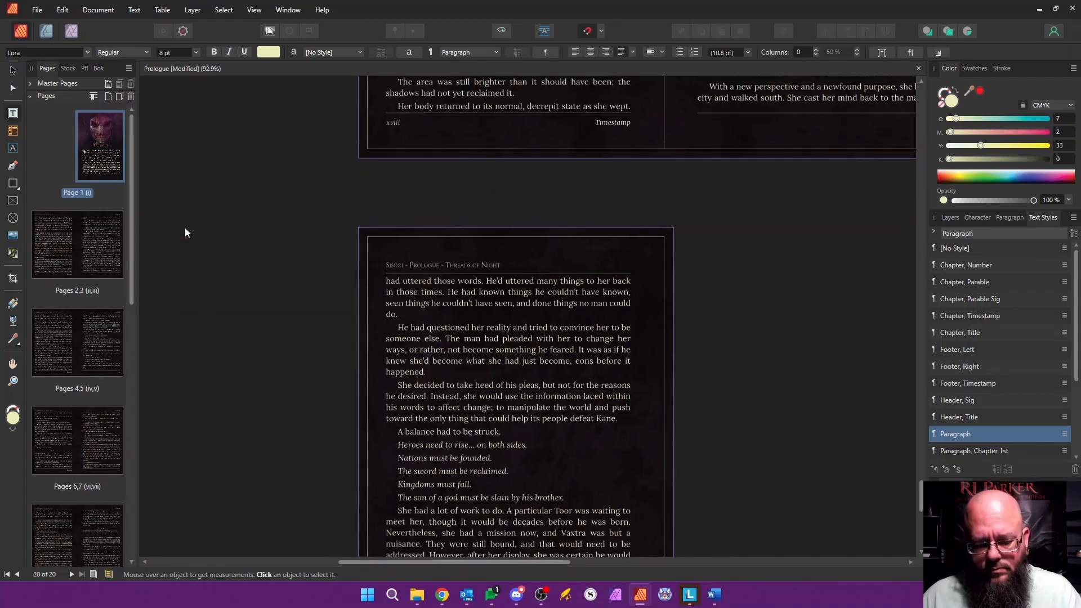
scroll(276, 314, down, 4)
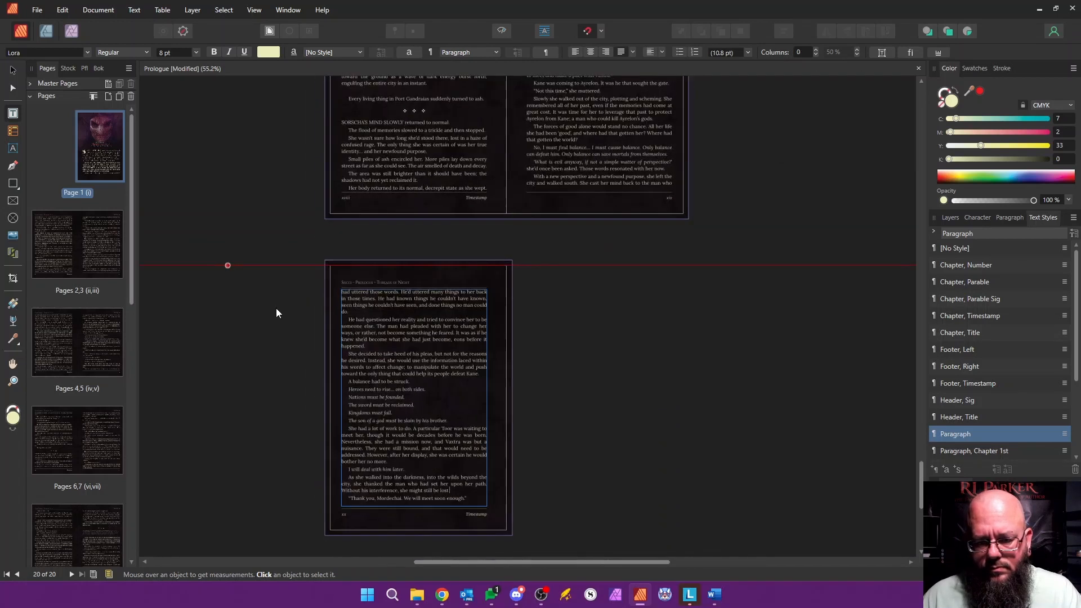
key(v)
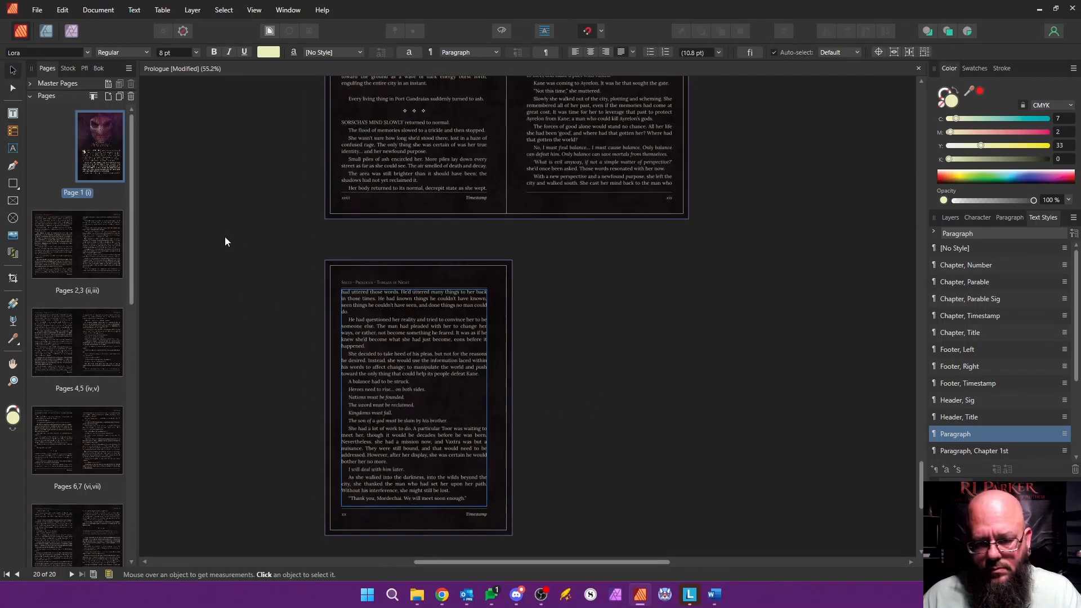
key(ctrl+s)
Step: Return to the book's chapter list and open the Chapter 1 - Foreboding document
click(99, 68)
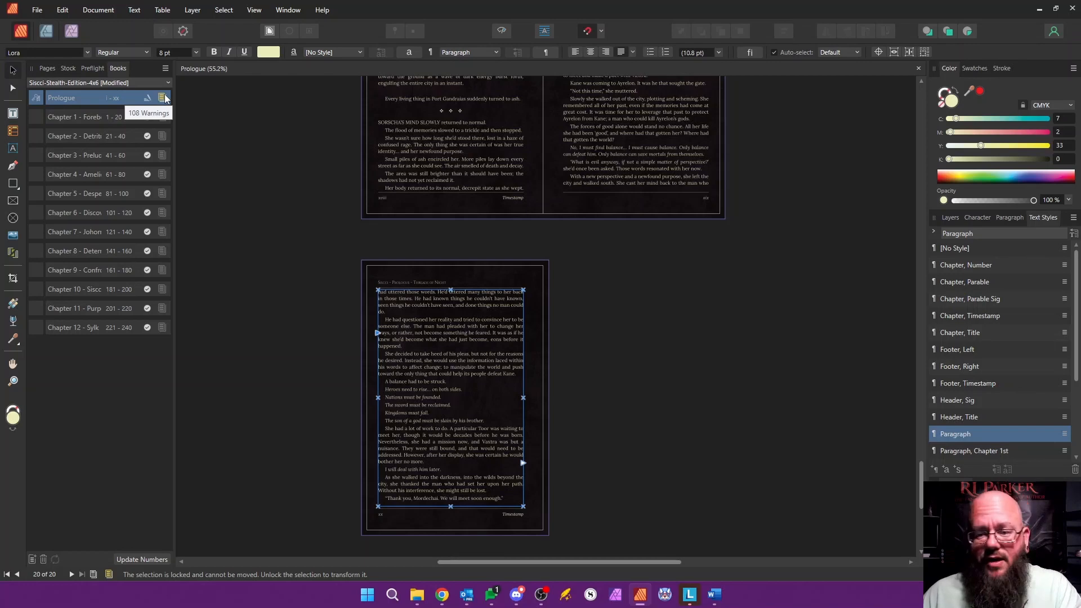
scroll(620, 258, up, 10)
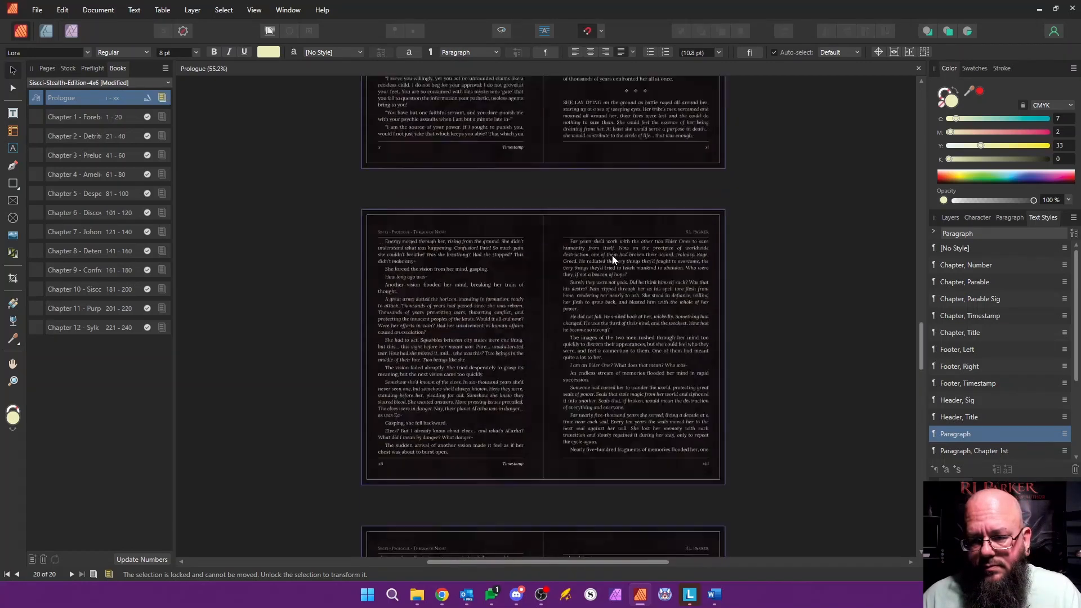
scroll(613, 259, up, 6)
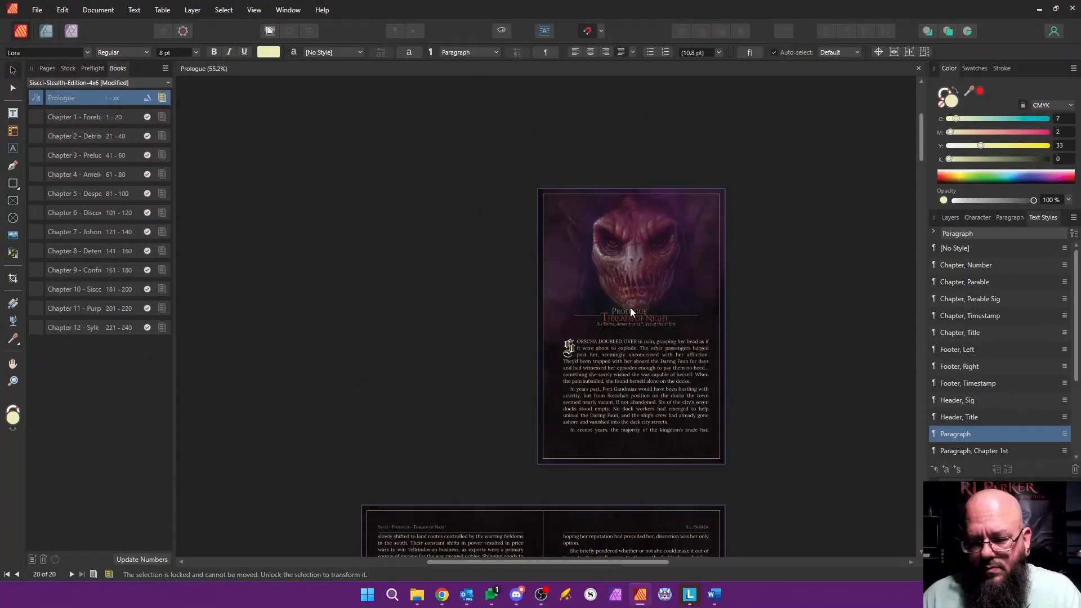
double_click(68, 119)
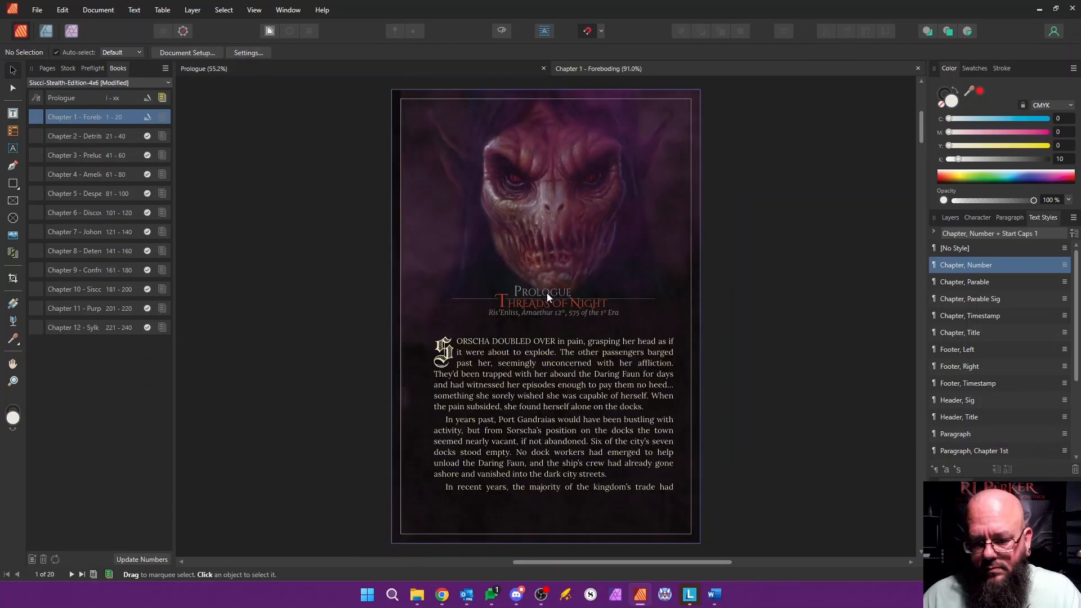
Step: Replace the opening page's chapter heading with "Chapter 1" and the chapter title with "Foreboding"
double_click(547, 293)
text(CHA)
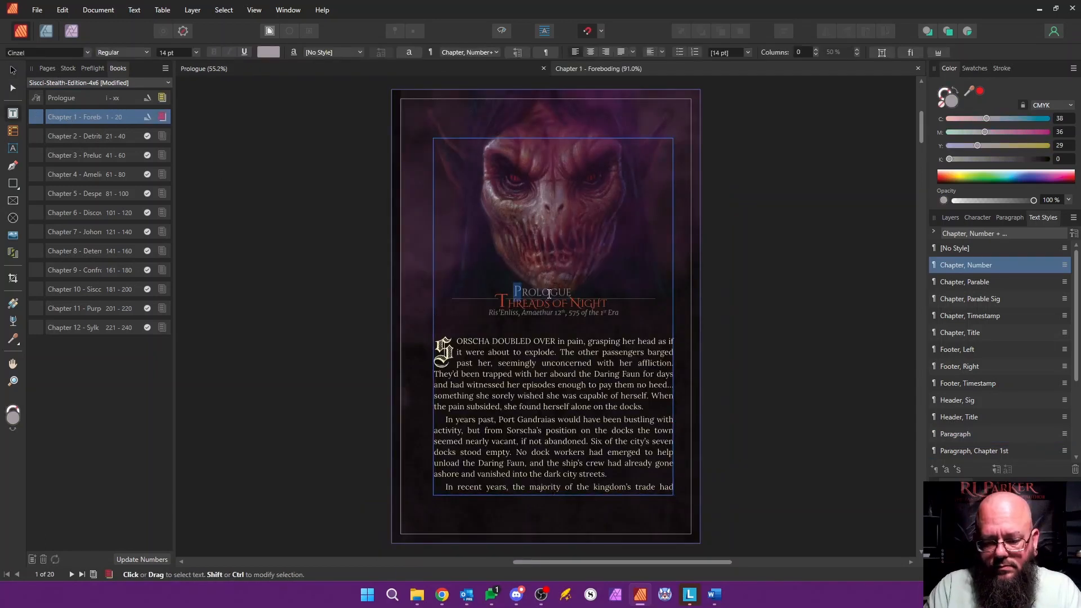
text(PTER)
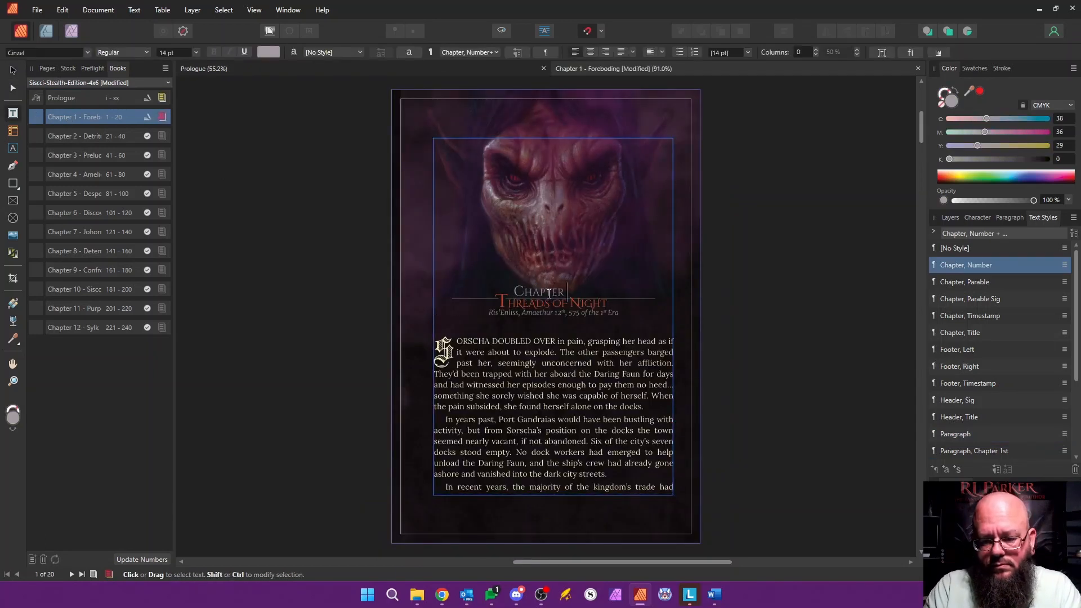
text( 1)
click(505, 303)
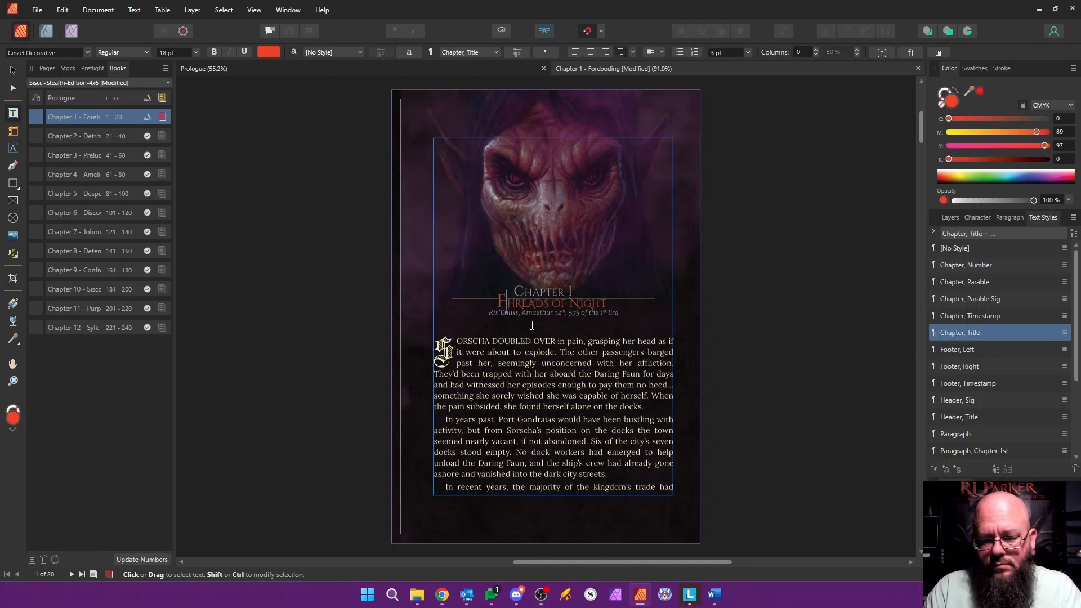
key(shift+Right)
key(shift+Right)
key(shift+Right)
key(shift+Right)
key(shift+Right)
key(shift+Right)
key(shift+Right)
key(shift+Right)
key(shift+Right)
key(shift+Right)
key(shift+Right)
key(shift+Right)
key(shift+Right)
key(shift+Right)
key(shift+Right)
key(shift+Right)
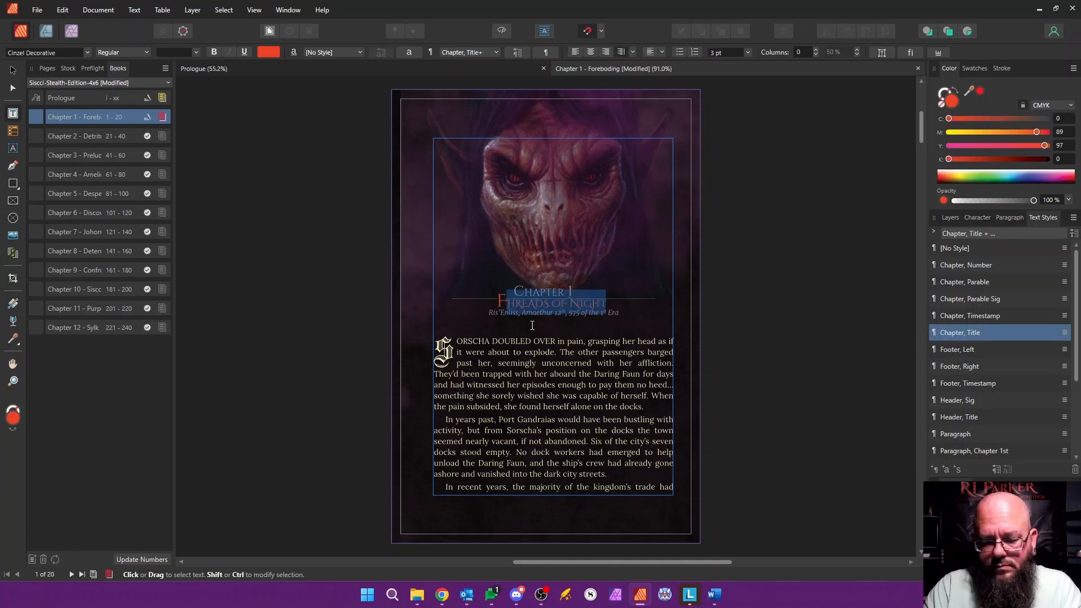
text(FOREBODING)
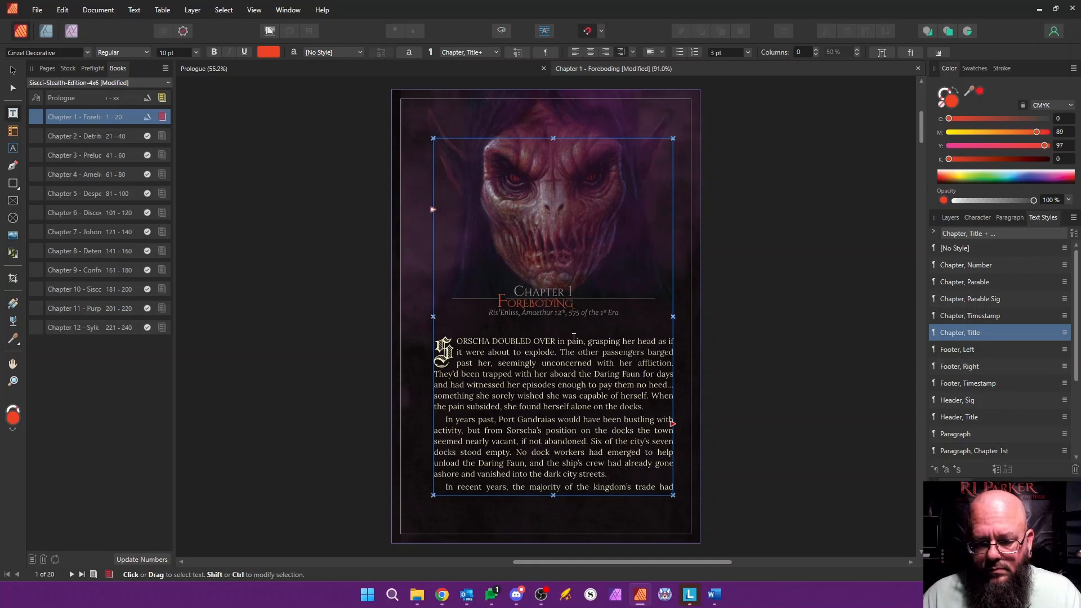
Step: Delete all of the leftover Prologue body text from the chapter's linked text frames, including the closing line of dialogue
click(481, 370)
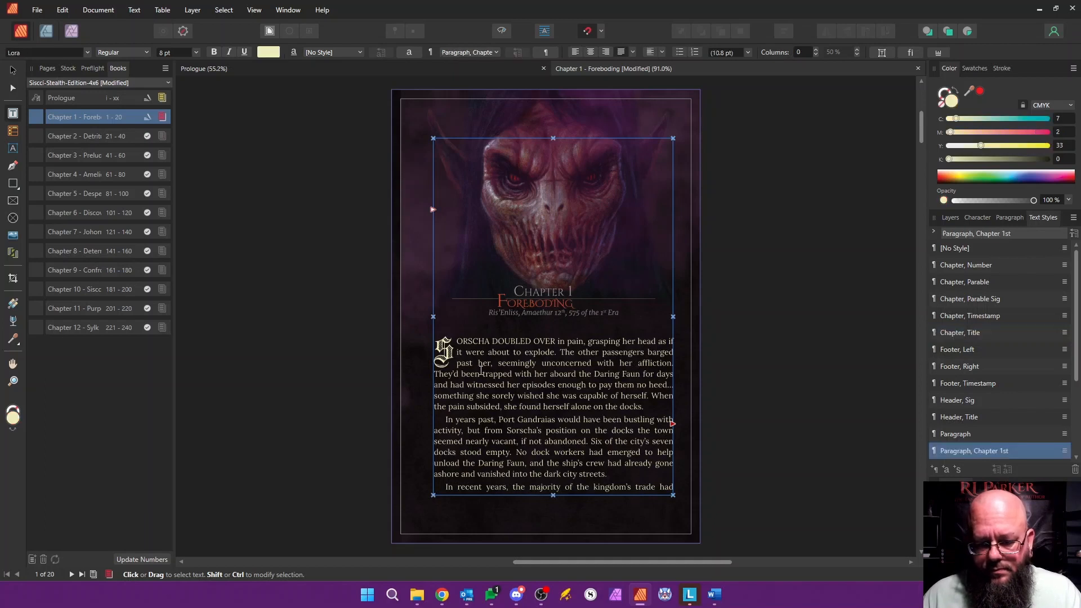
click(41, 69)
drag(400, 342, 635, 491)
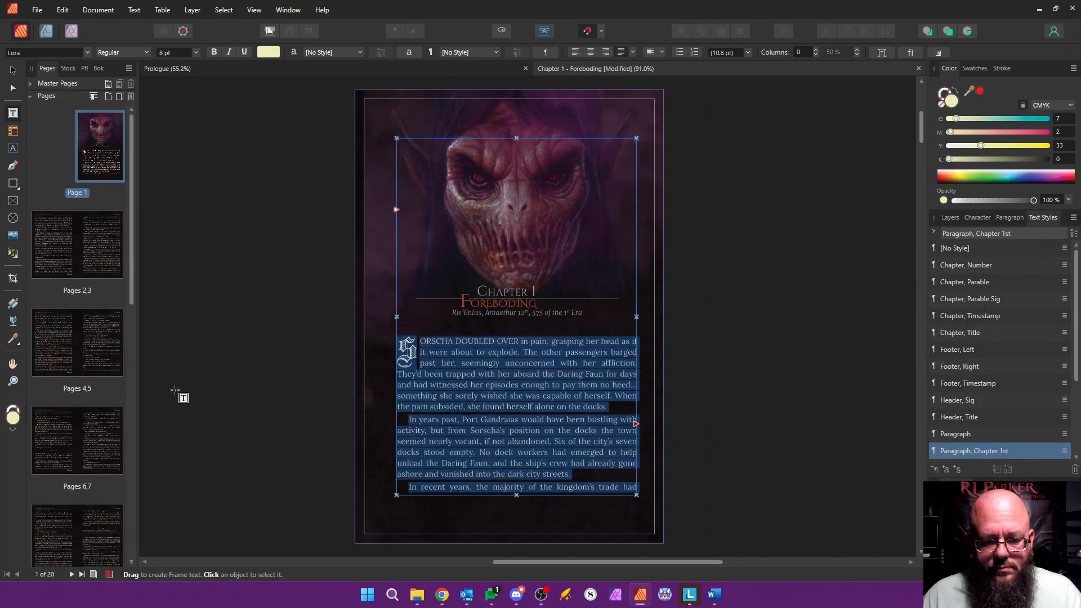
drag(399, 342, 444, 54)
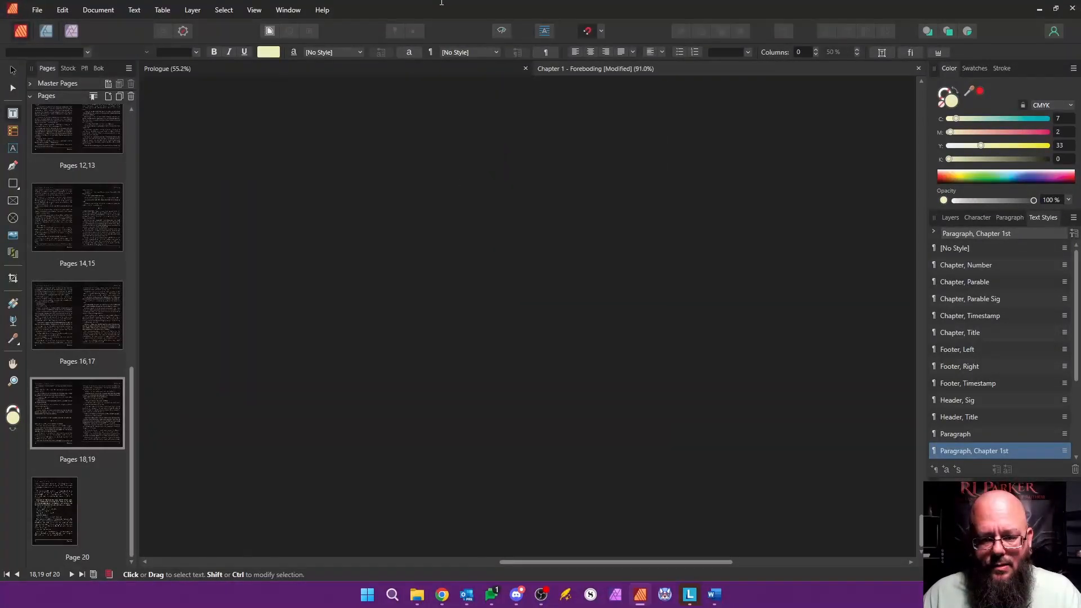
drag(442, 3, 275, 410)
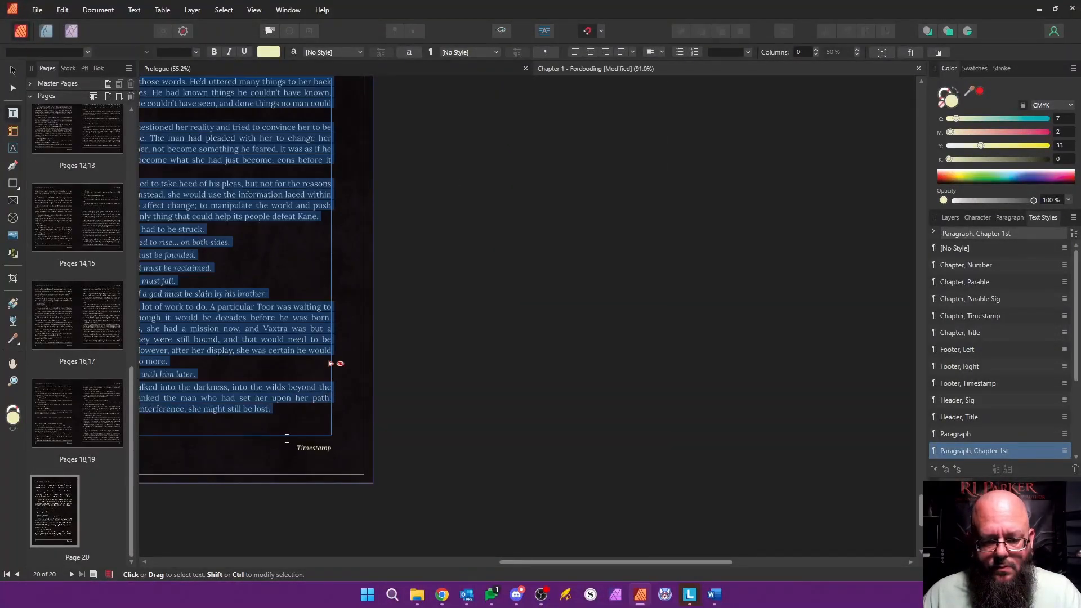
key(Delete)
drag(428, 337, 603, 349)
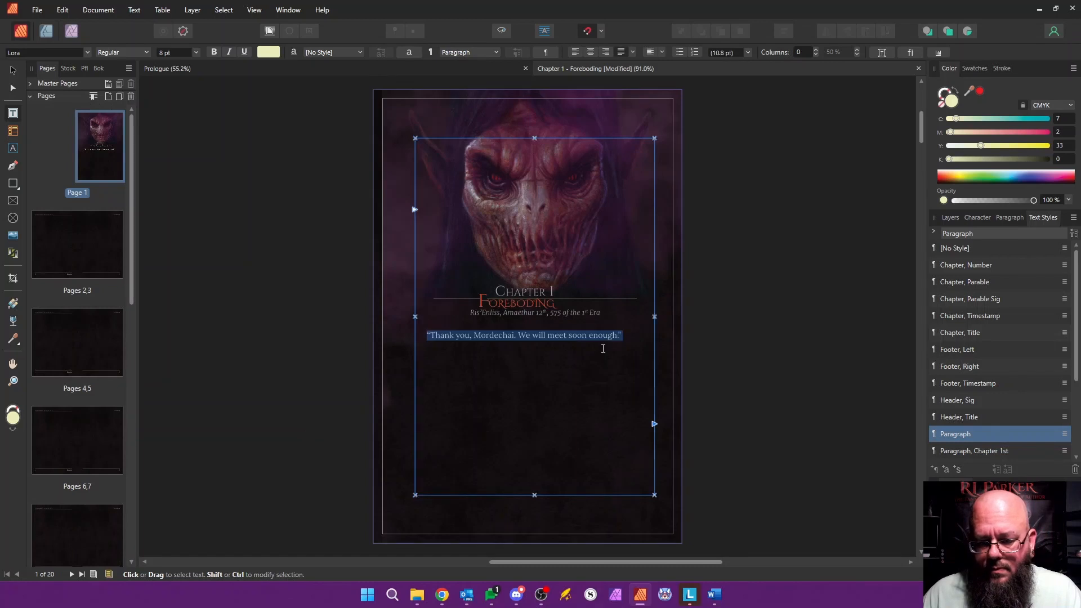
key(Delete)
Step: Delete pages 2 to 20, keeping only the chapter's opening page
drag(133, 242, 145, 529)
shift+click(57, 515)
right_click(107, 432)
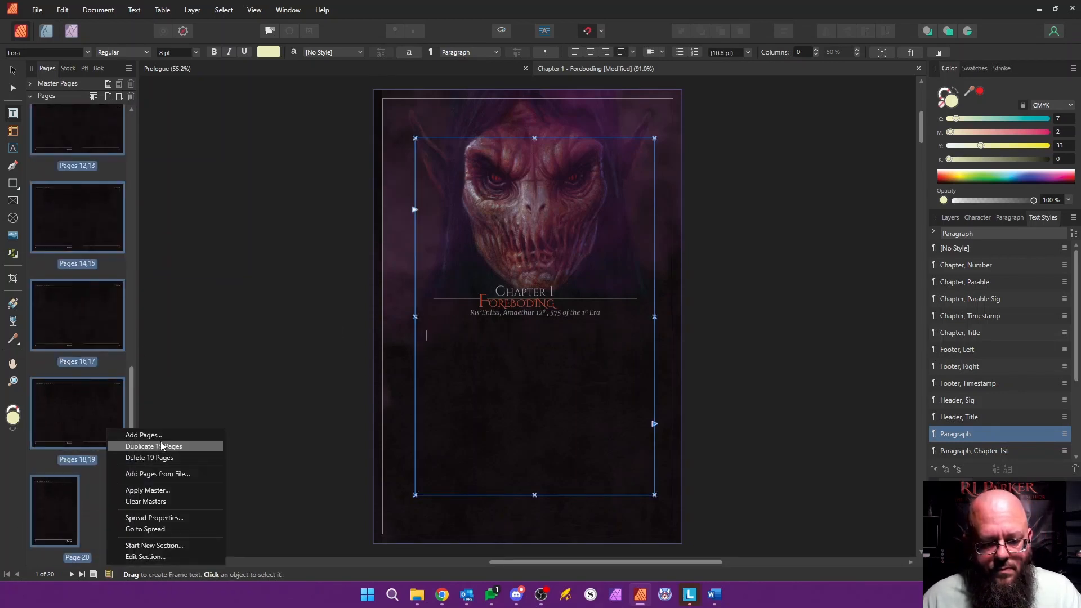
click(163, 446)
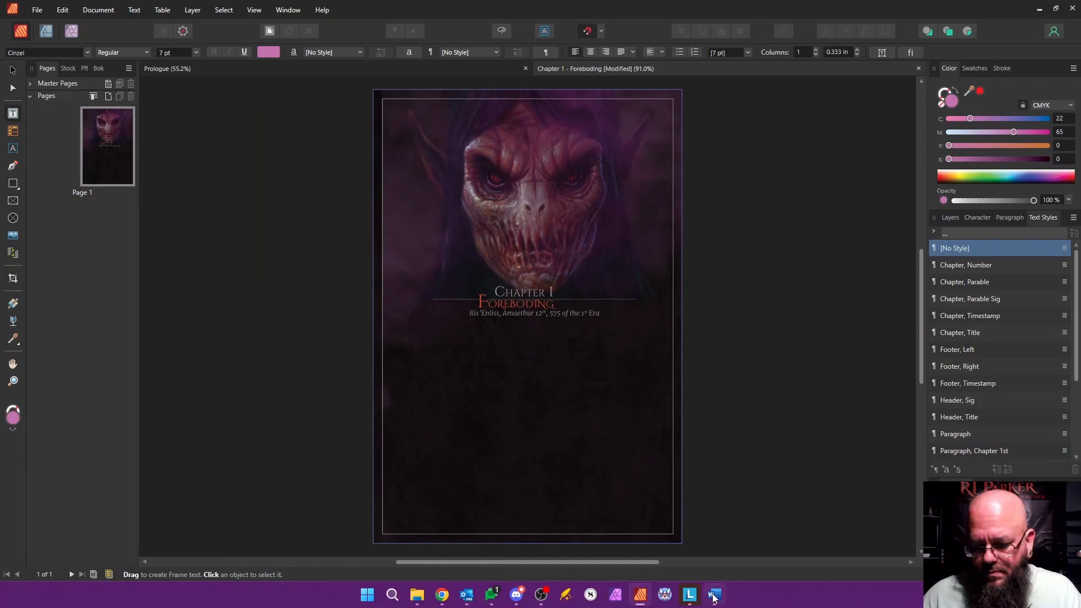
Step: Switch to the Word manuscript and copy Chapter One's body text, from "ANOTHER TEAR caressed" to "had transpired."
click(714, 596)
key(ctrl+Home)
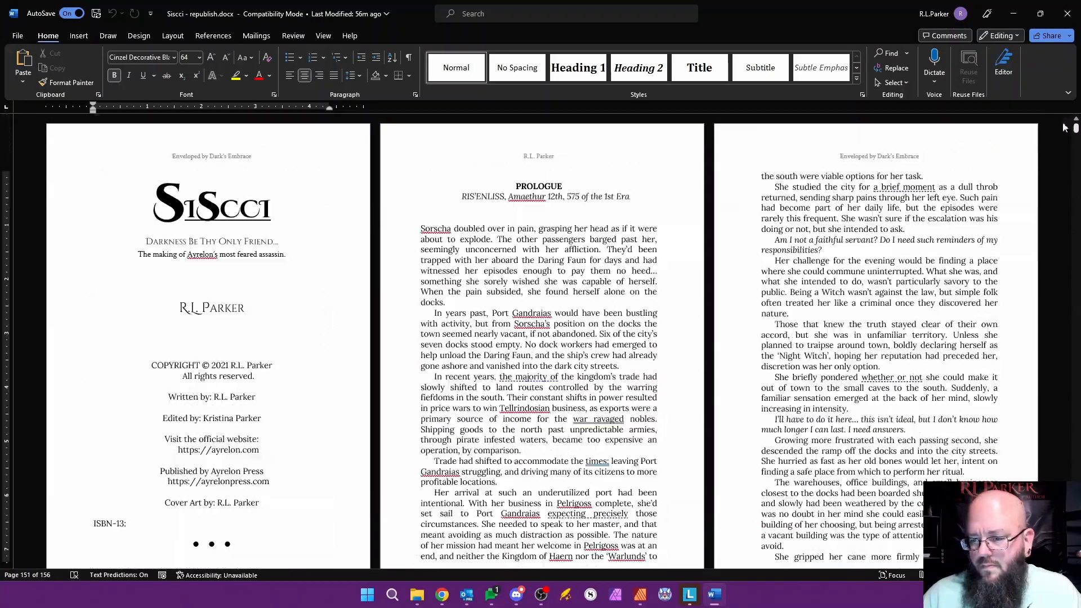
scroll(511, 335, down, 5)
scroll(511, 335, down, 20)
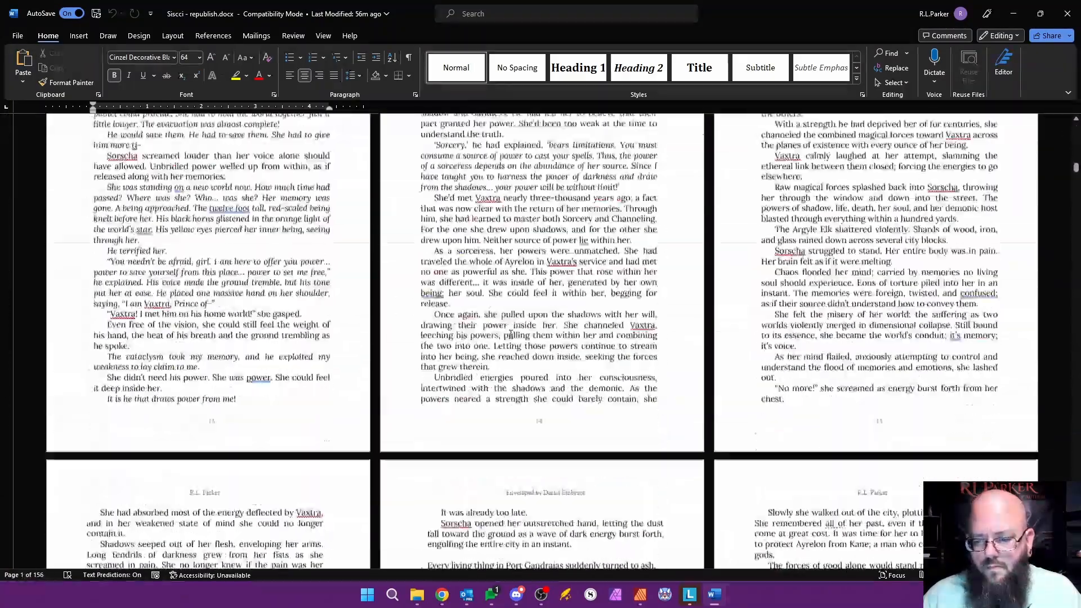
scroll(506, 334, up, 3)
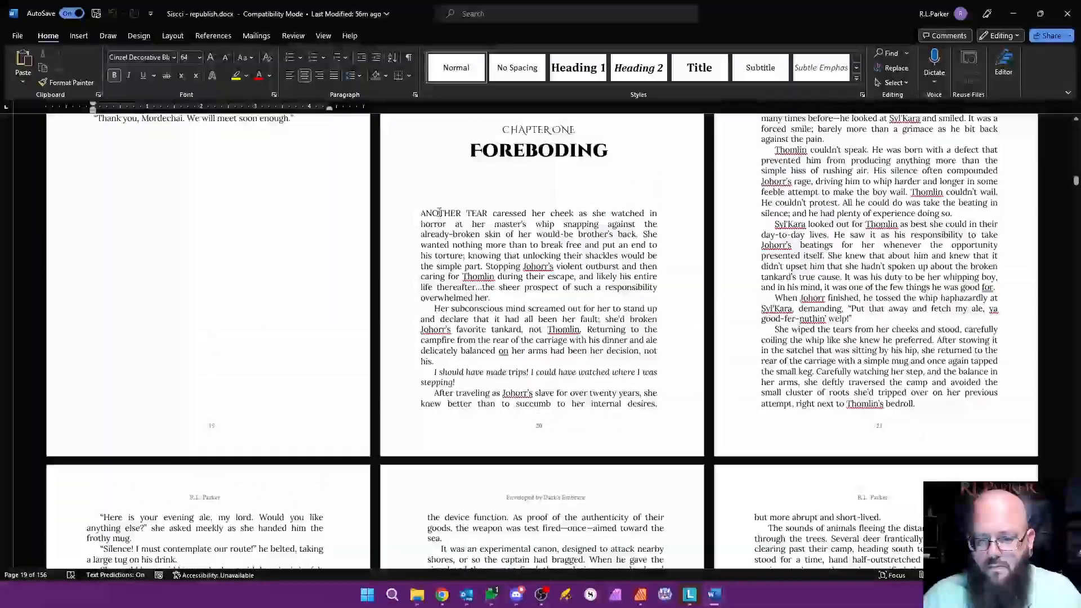
drag(421, 213, 478, 286)
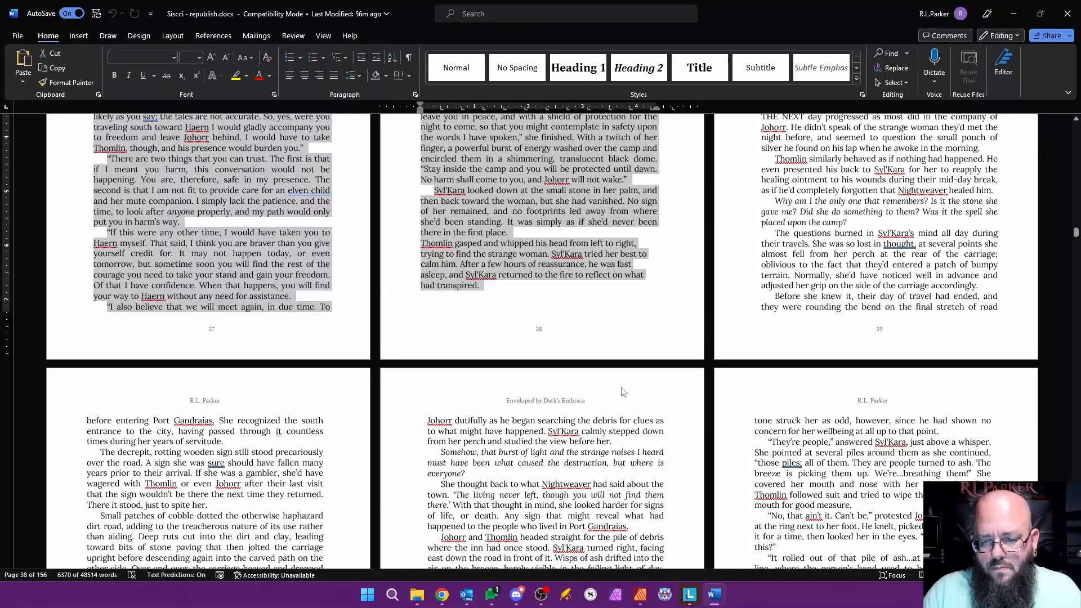
Step: Switch back to Affinity Publisher, paste the text below the chapter heading and autoflow the overflow onto new pages
key(alt+Tab)
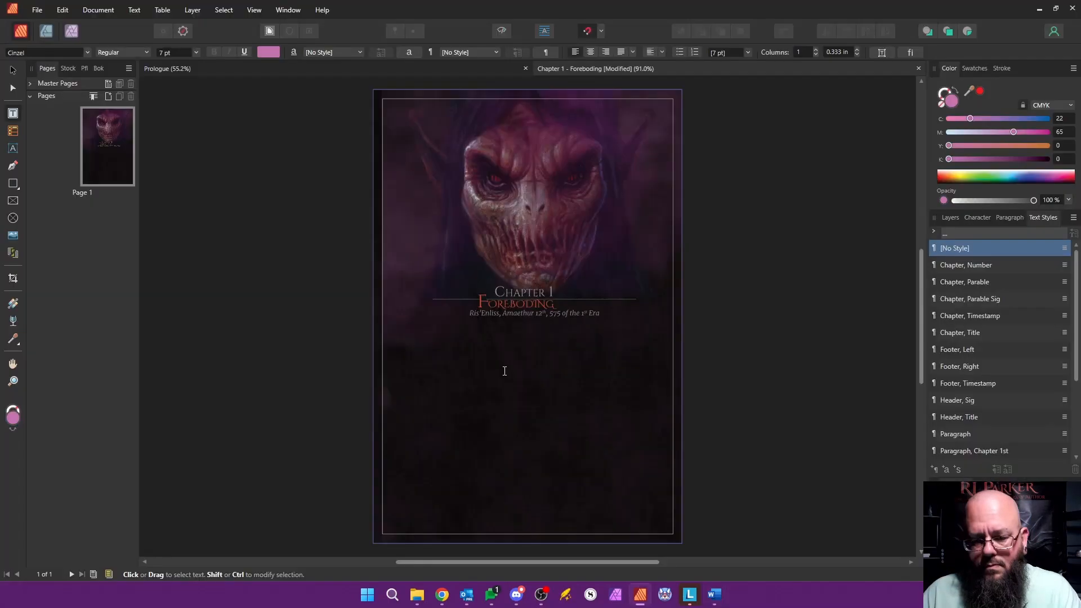
key(ctrl+v)
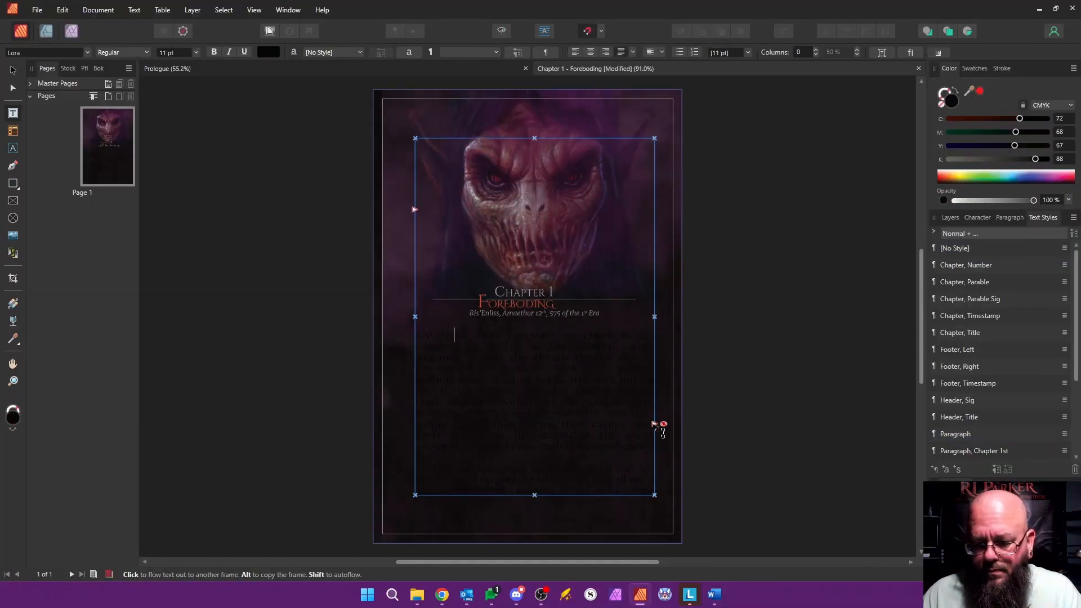
shift+click(655, 424)
Step: Apply the Paragraph text style to all of the chapter's pasted body text
drag(714, 336, 788, 252)
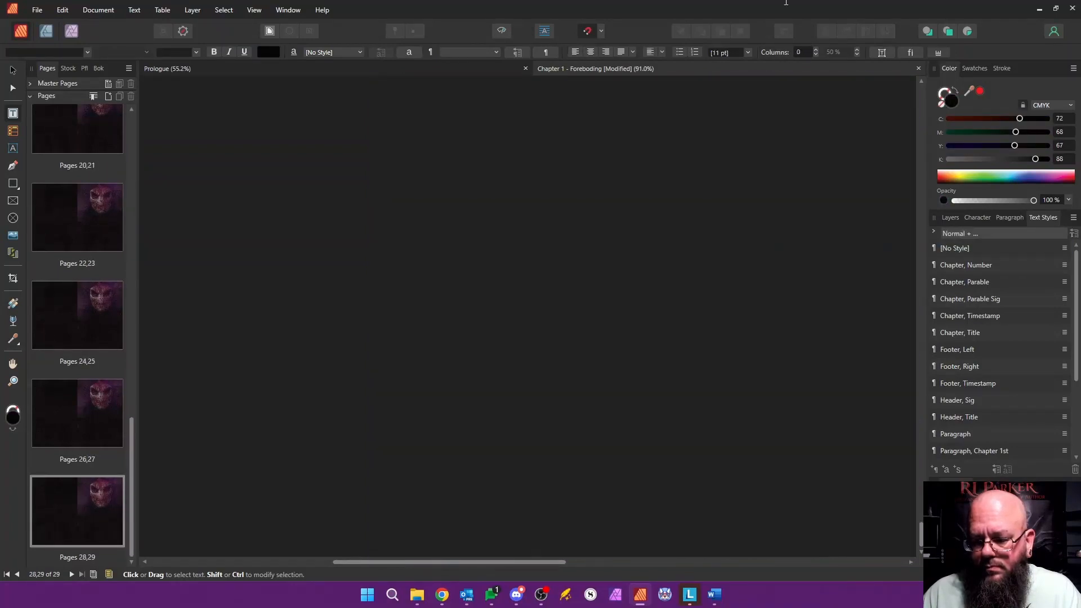
drag(786, 3, 495, 253)
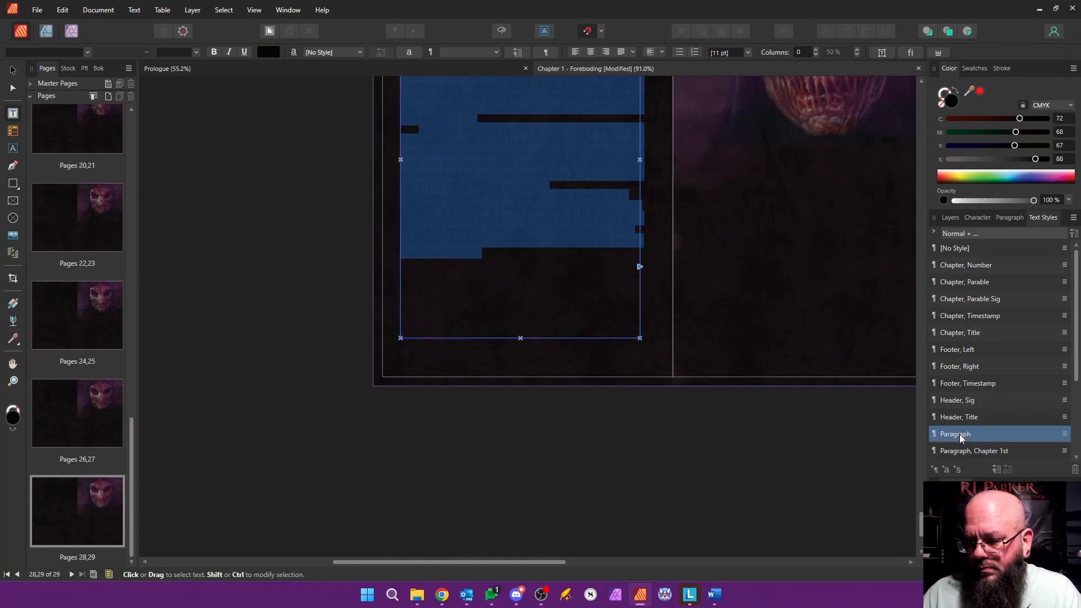
click(935, 436)
Step: Apply the "Master, Content" master page to pages 2-29, replacing the existing master and migrating the content
drag(934, 136, 935, 113)
click(80, 238)
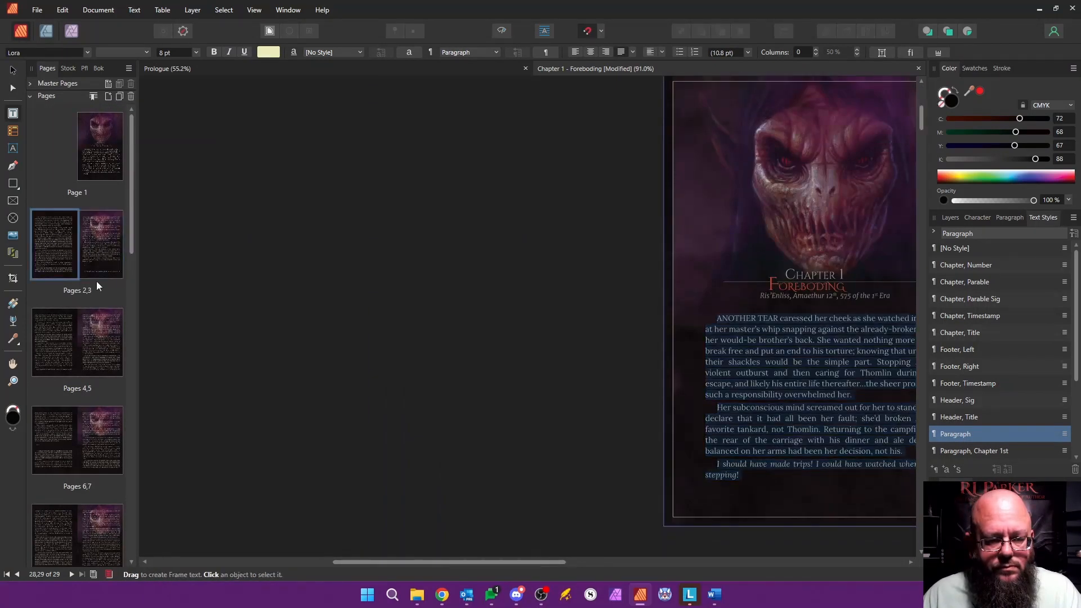
scroll(97, 282, down, 15)
shift+click(104, 531)
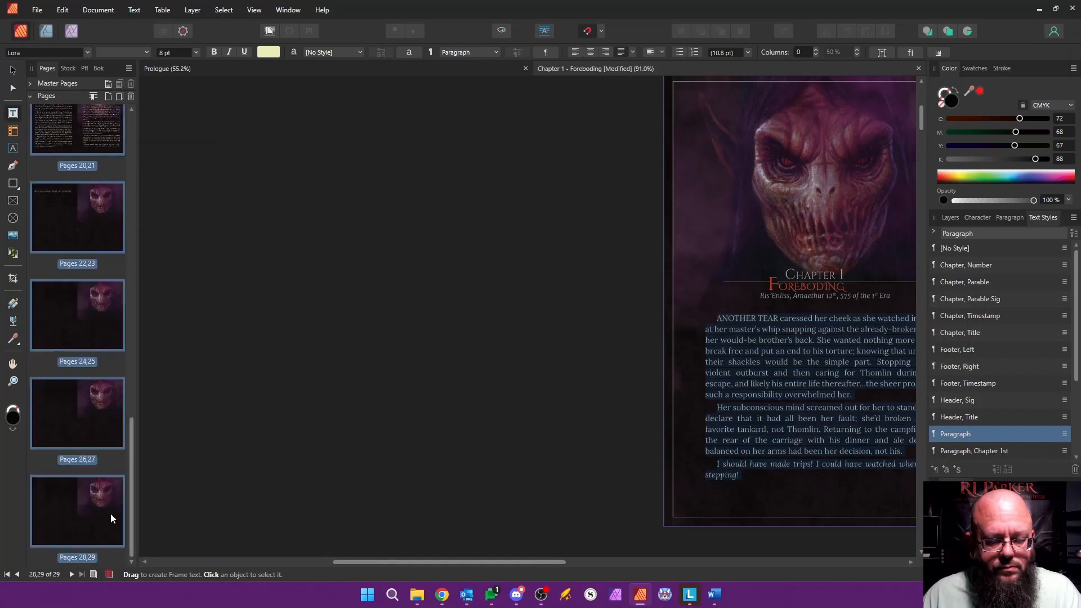
right_click(117, 237)
click(160, 290)
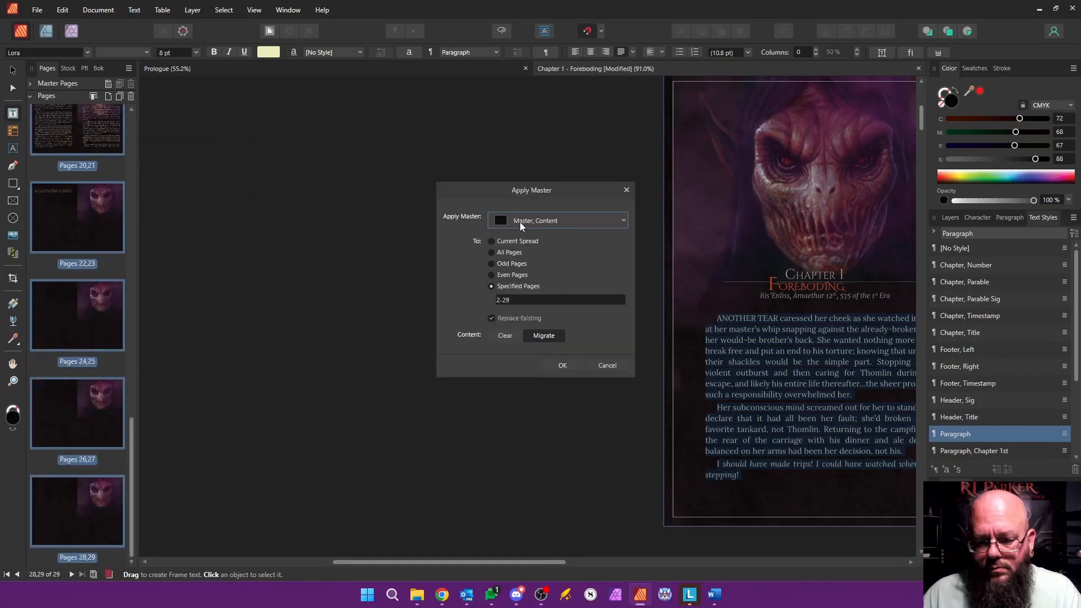
click(561, 365)
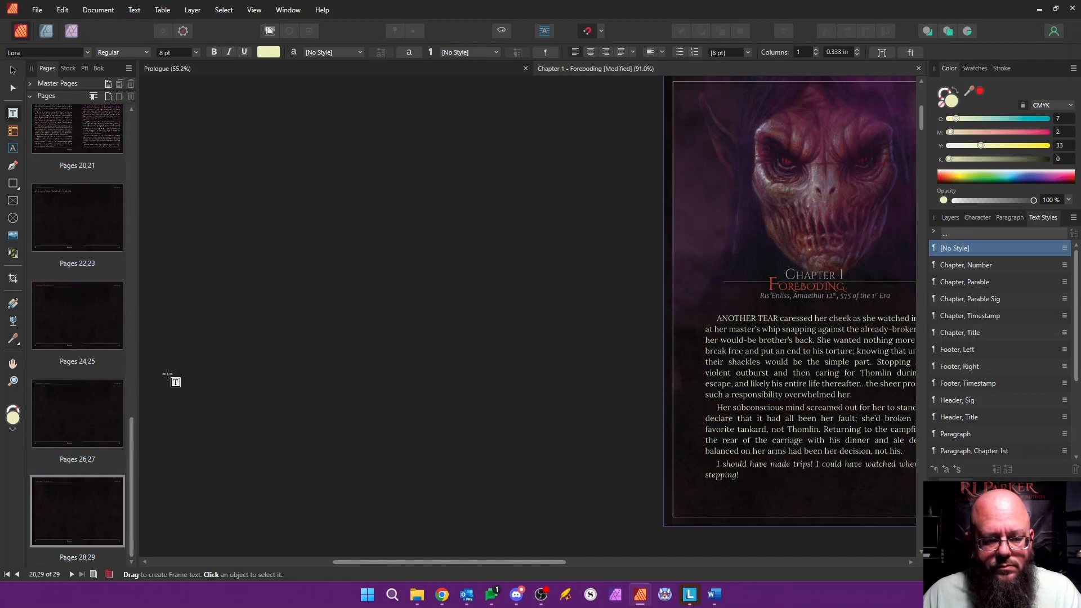
Step: Rename the document's section to "Chapter 1 - Foreboding" and check the running header on page 2
scroll(137, 214, up, 3)
click(109, 127)
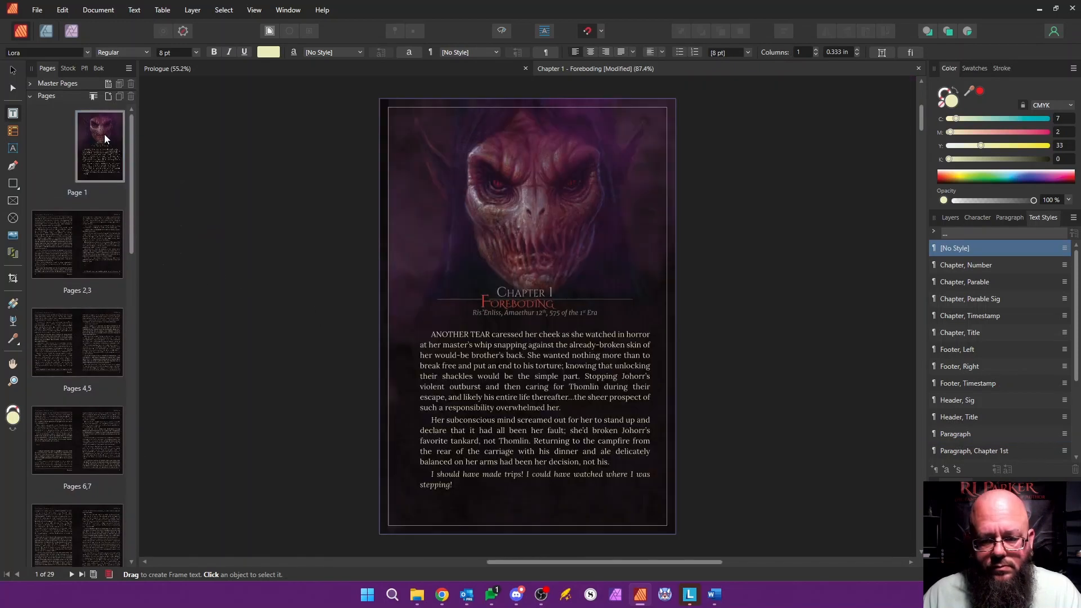
right_click(104, 134)
click(157, 263)
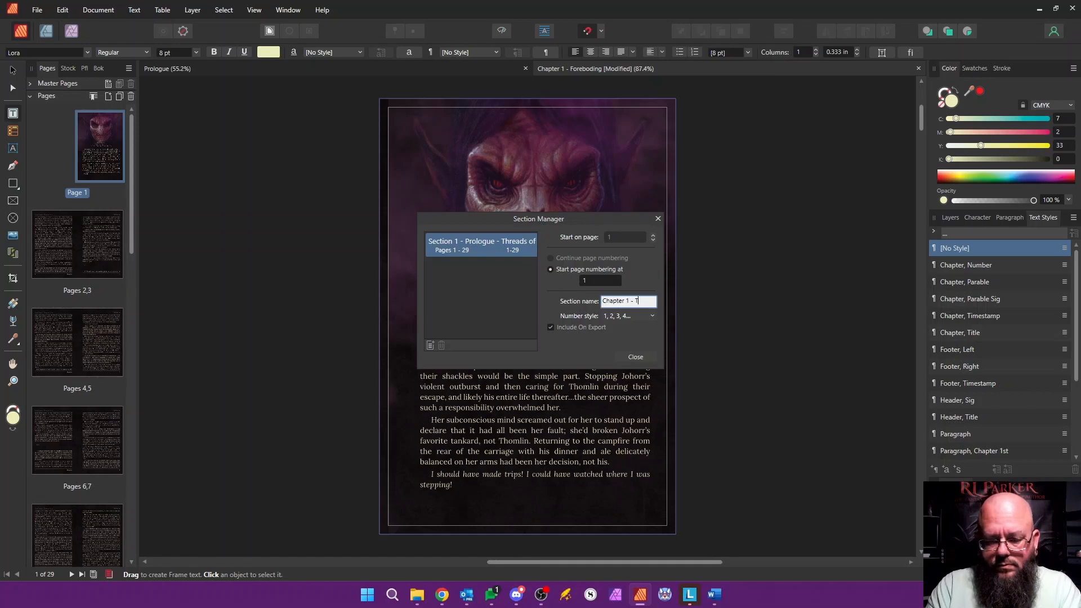
text(Chapter 1 - Foreboding)
key(Return)
click(643, 359)
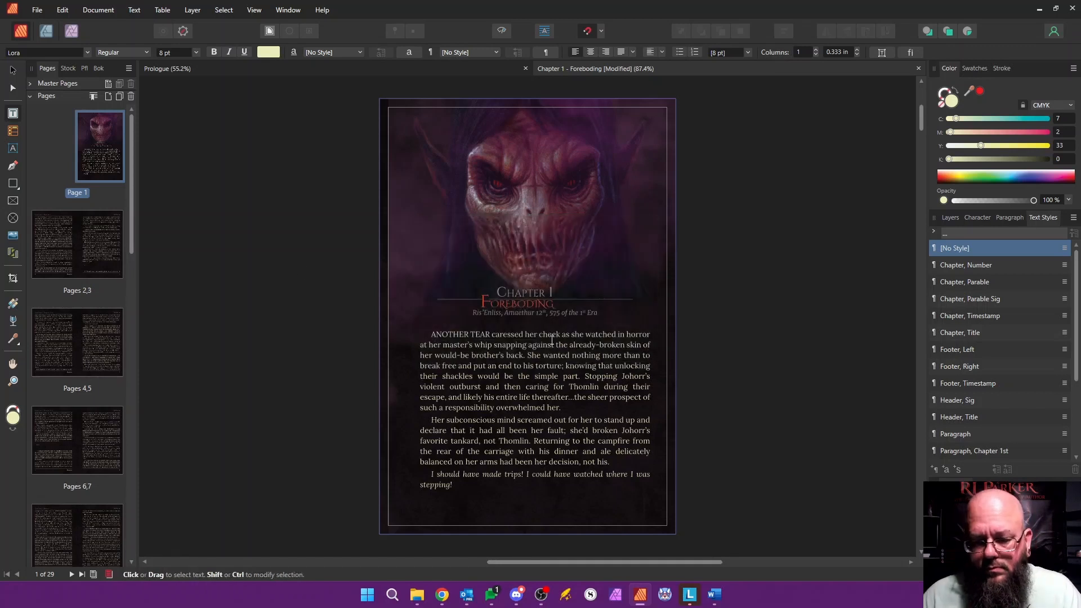
double_click(59, 239)
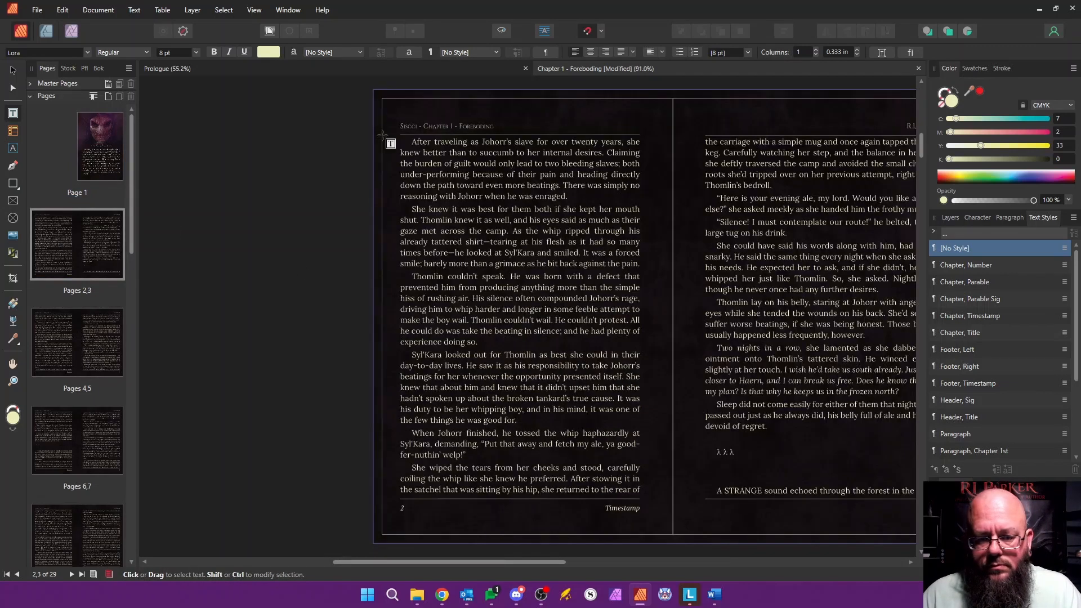
Step: Apply the "Paragraph, Chapter 1st" text style to the opening paragraph on page 1
double_click(84, 148)
click(434, 335)
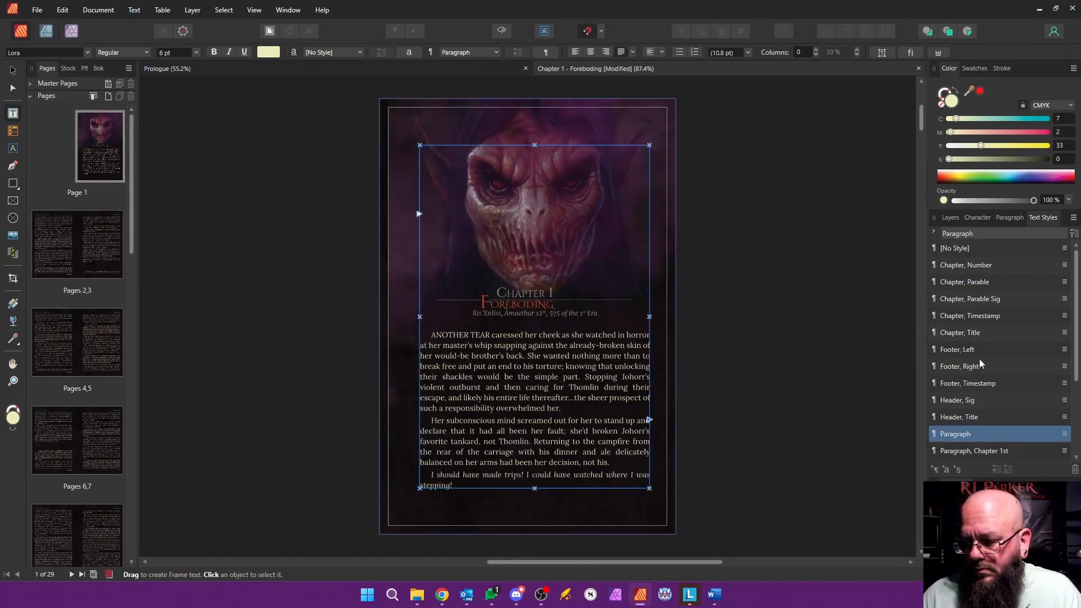
scroll(1019, 418, down, 3)
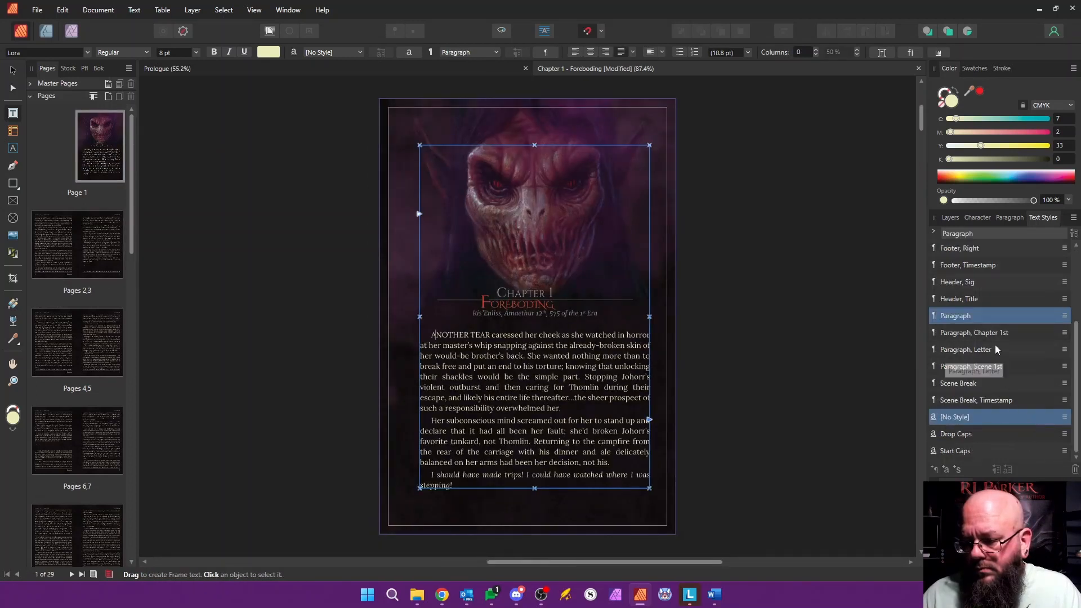
click(995, 335)
Step: Select the scene break symbols at the end of the text on page 3
scroll(576, 478, down, 10)
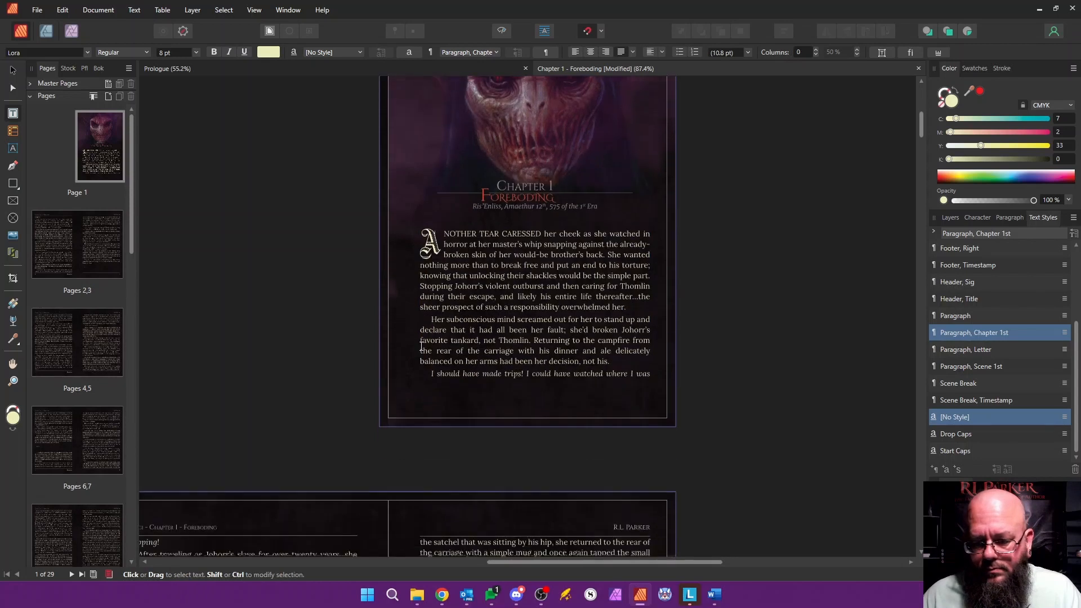
drag(575, 478, 596, 466)
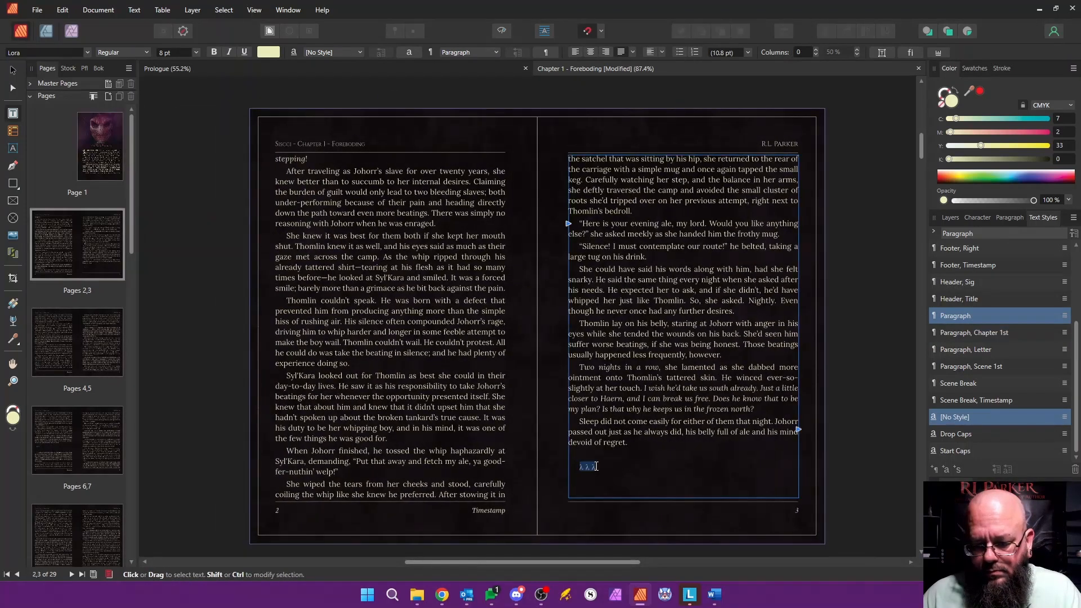
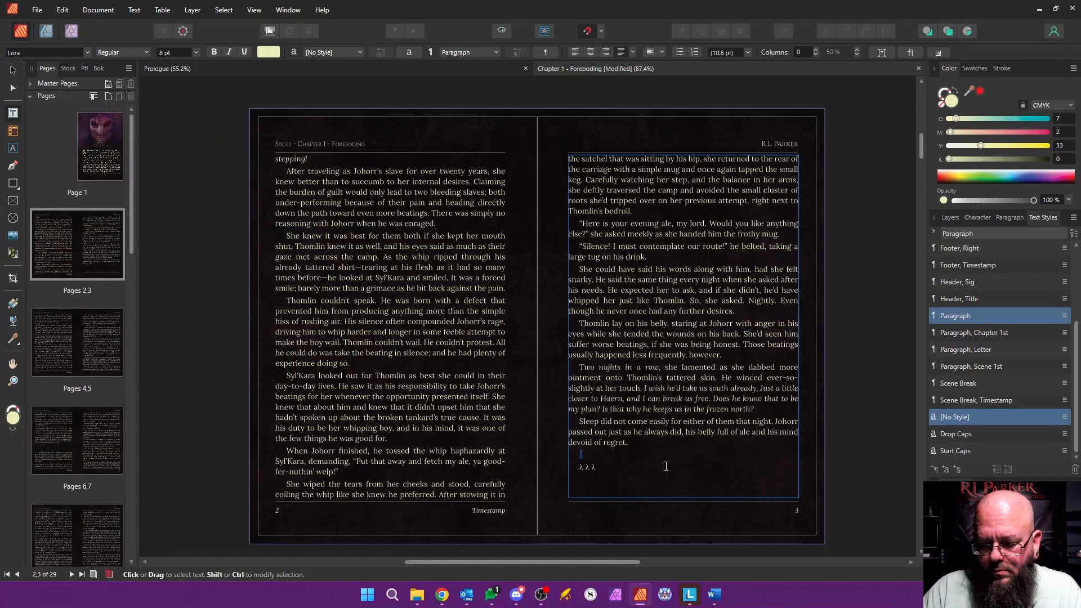
Step: Replace the scene break symbols on page 3 with "v v v", remove the surrounding blank lines, and apply the "Scene Break" text style
key(Delete)
key(Down)
key(Delete)
key(Delete)
key(Up)
key(ctrl+shift+Right)
key(ctrl+shift+Right)
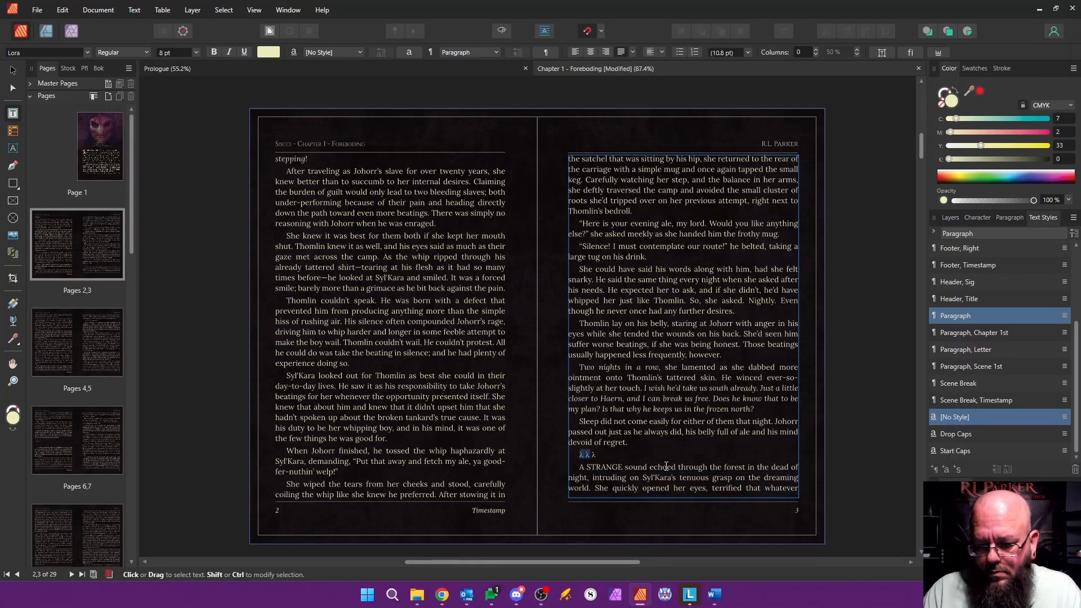
click(959, 384)
Step: Apply the "Paragraph, Scene 1st" text style to the "A STRANGE sound" paragraph on page 3
scroll(446, 351, down, 8)
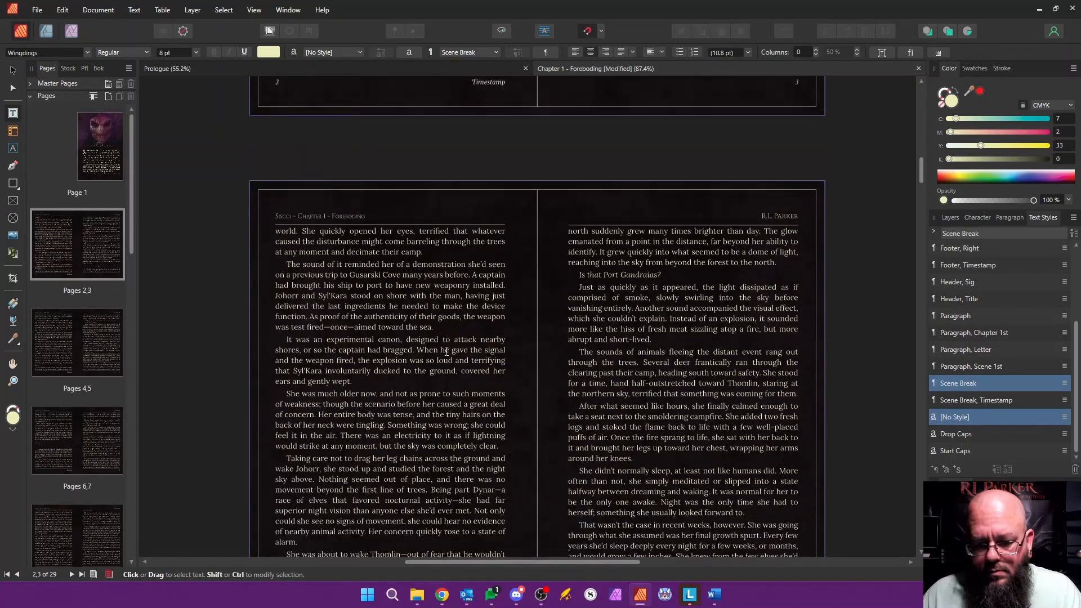
scroll(446, 351, up, 3)
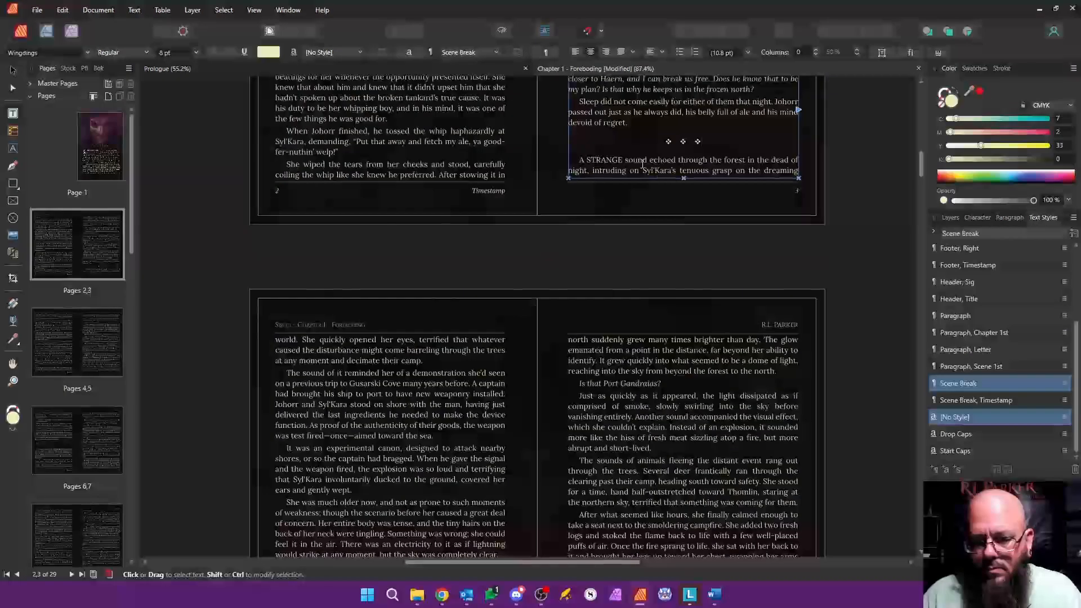
click(643, 164)
click(971, 367)
Step: Replace page 6's scene break symbols and blank lines with "v v v" in "Scene Break" style, and apply "Paragraph, Scene 1st" to the following paragraph
scroll(455, 405, down, 2)
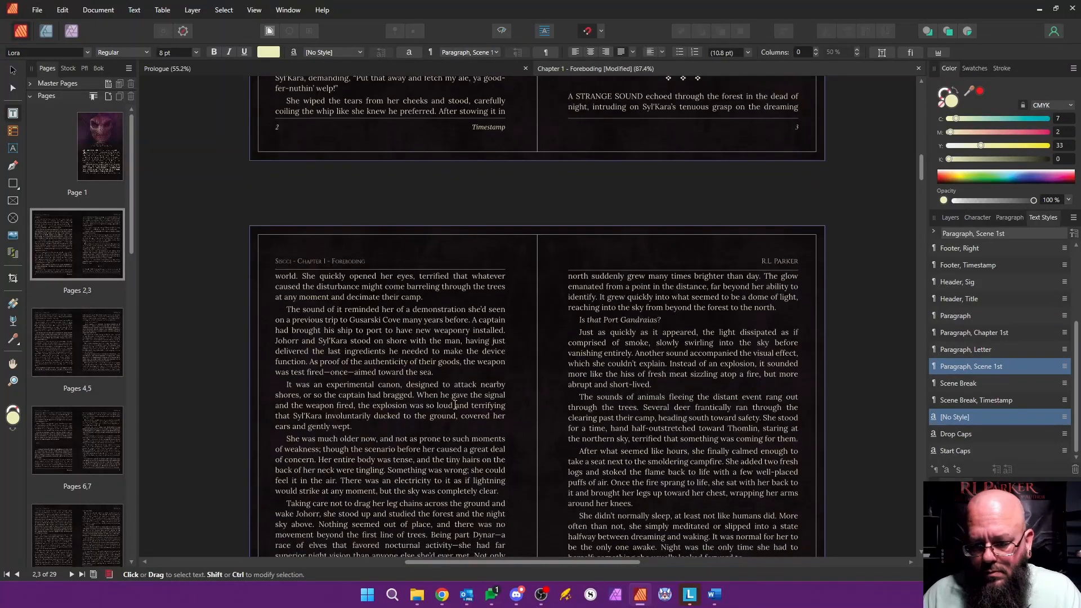
scroll(455, 406, down, 9)
drag(362, 406, 350, 432)
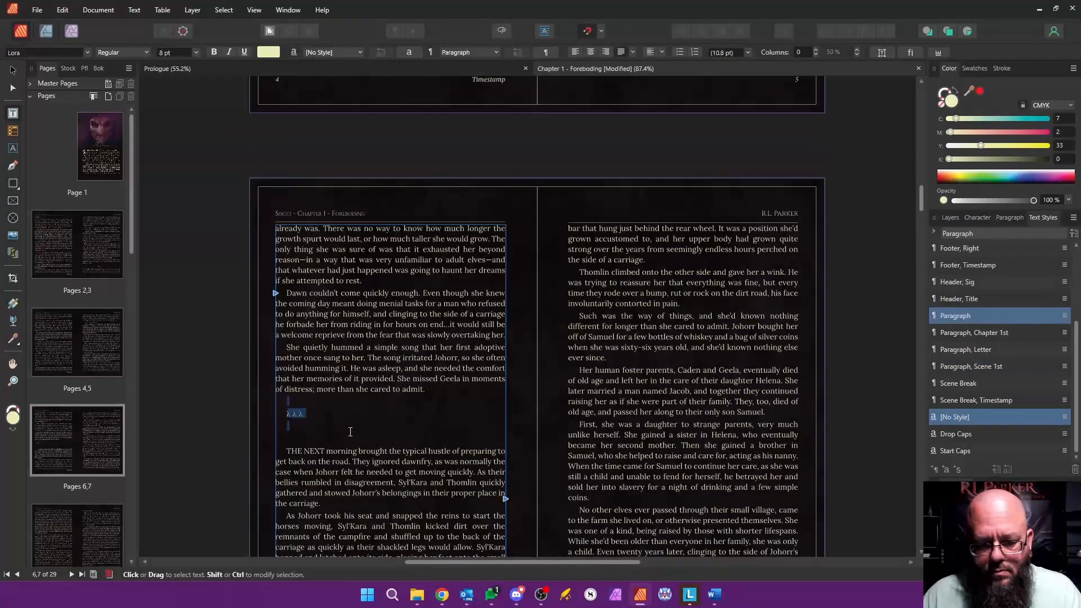
text(v v v)
key(Return)
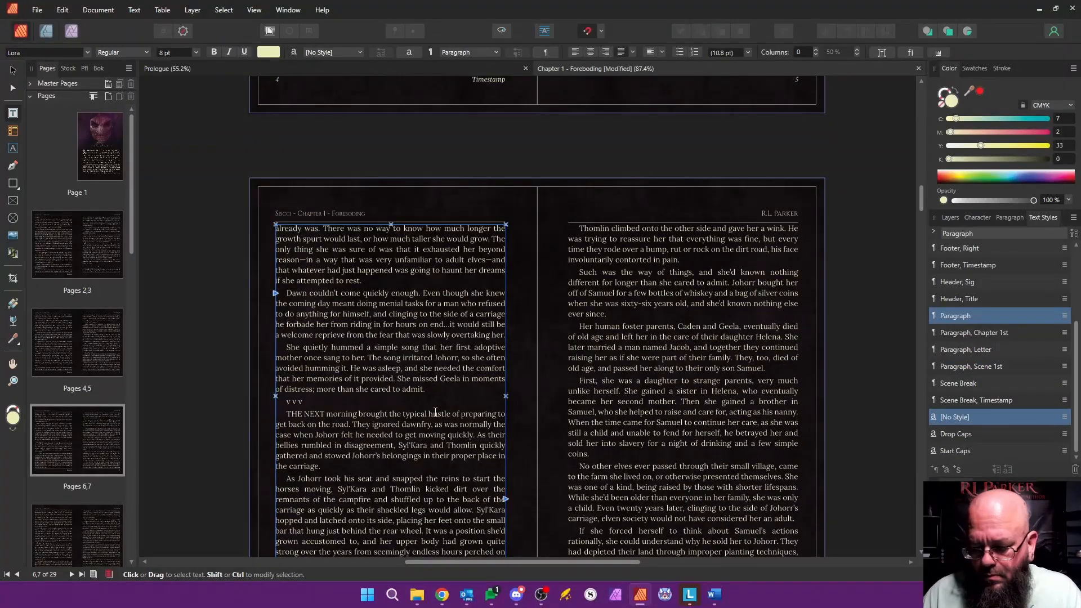
click(959, 383)
click(410, 428)
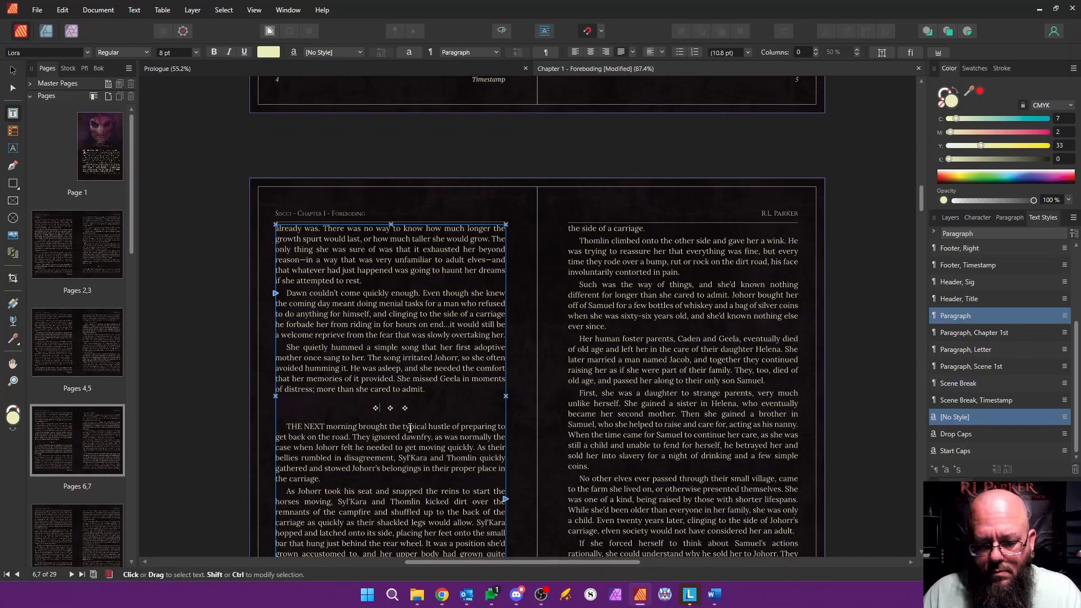
click(984, 366)
Step: Replace page 10's scene break symbols and blank lines with "v v v" in "Scene Break" style, and style the following paragraph "Paragraph, Scene 1st"
scroll(596, 413, down, 10)
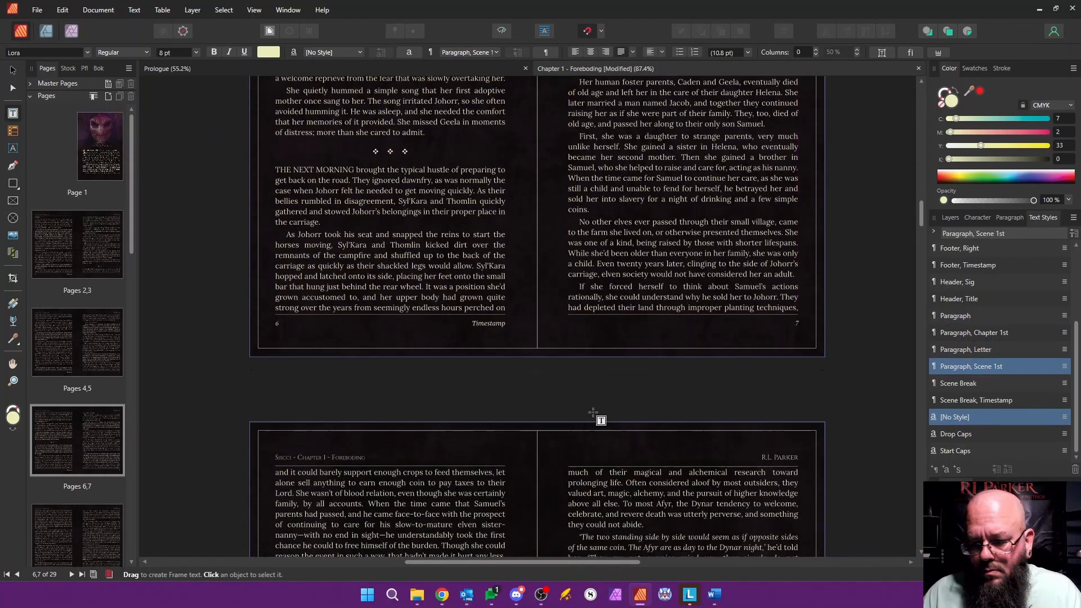
scroll(595, 413, down, 10)
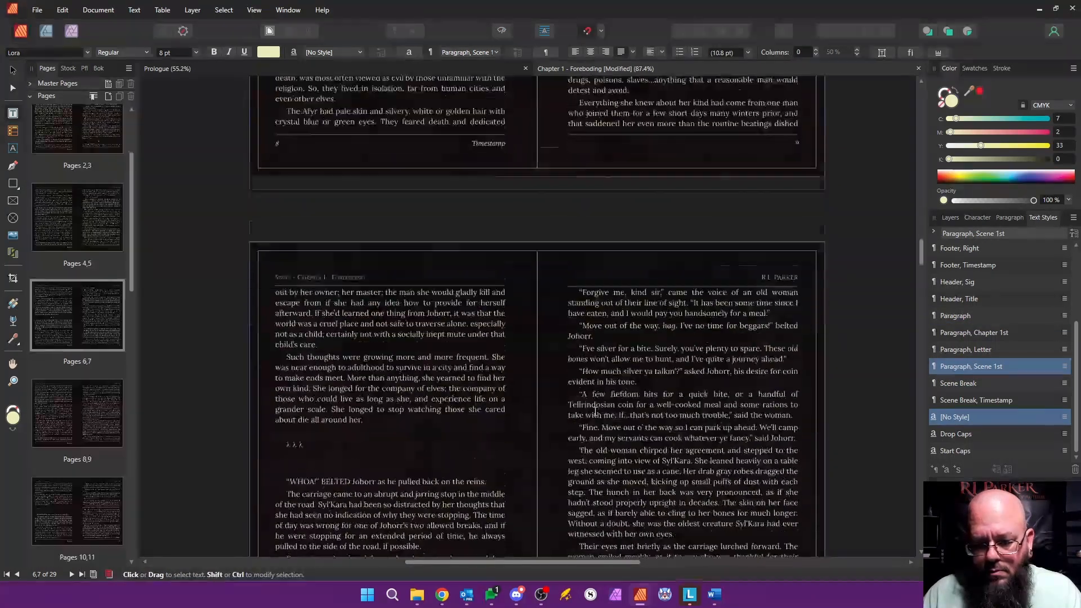
drag(301, 402, 319, 441)
text(v v v)
key(Return)
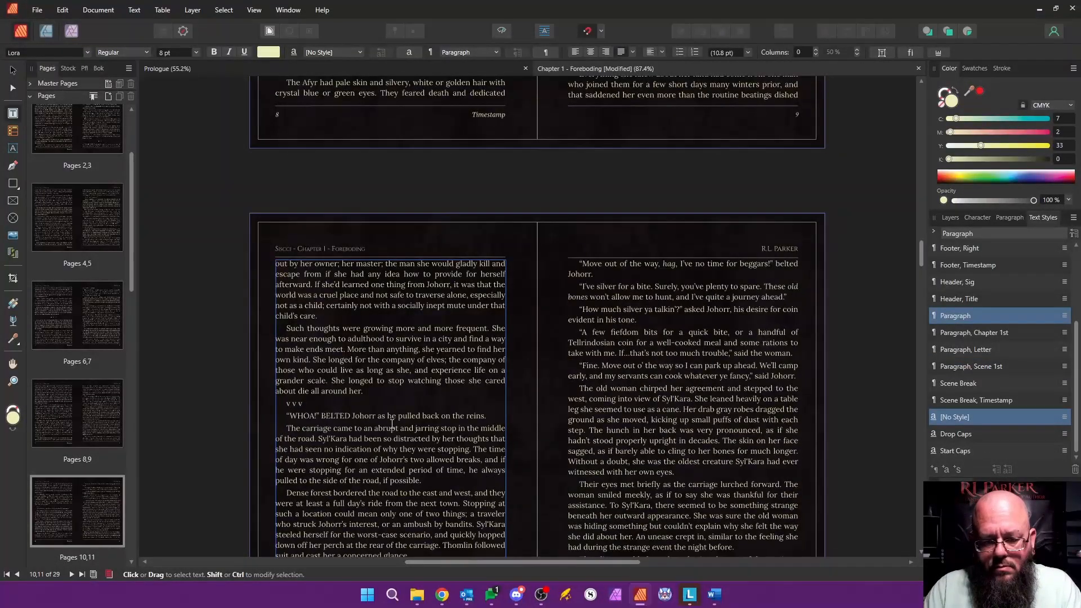
click(964, 384)
click(338, 428)
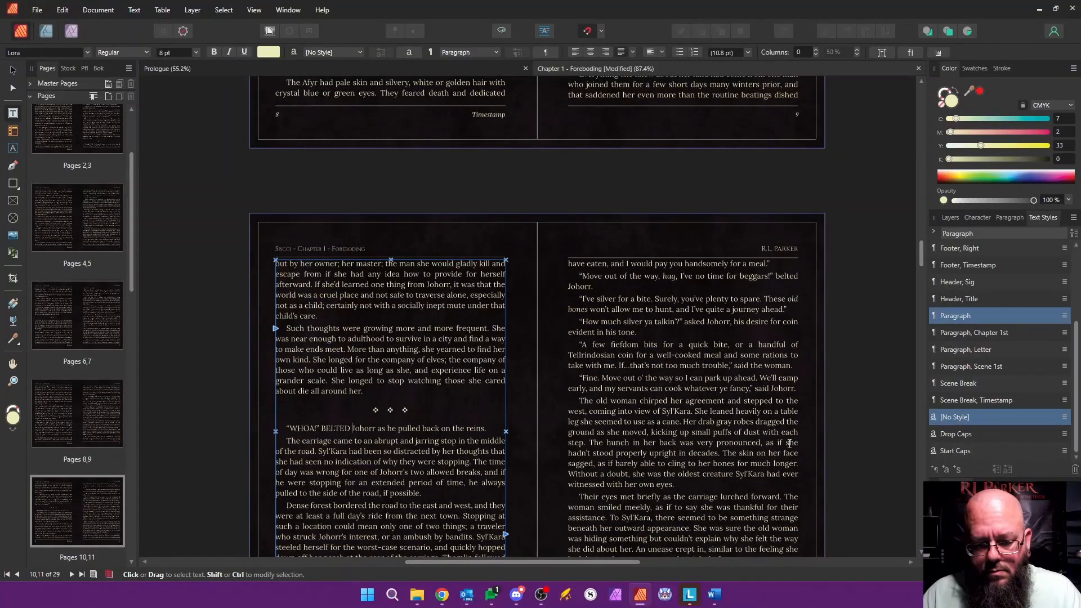
click(976, 369)
Step: Replace page 12's scene break with "v v v" in "Scene Break" style, and apply "Paragraph, Scene 1st" to the "WHEN THEY finished" paragraph
scroll(315, 443, down, 10)
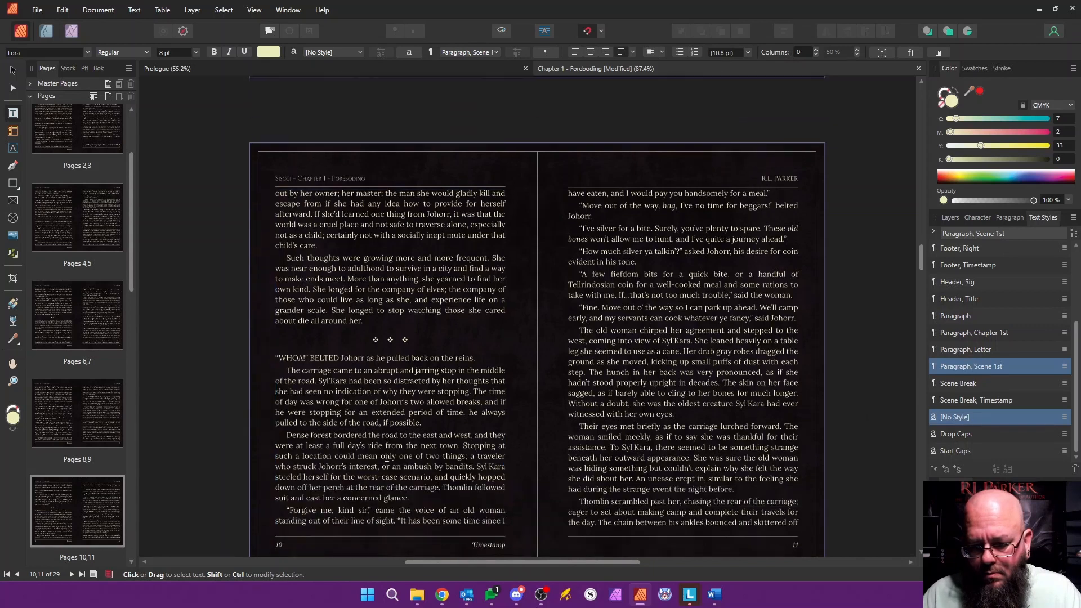
drag(310, 430, 310, 464)
text(v v v)
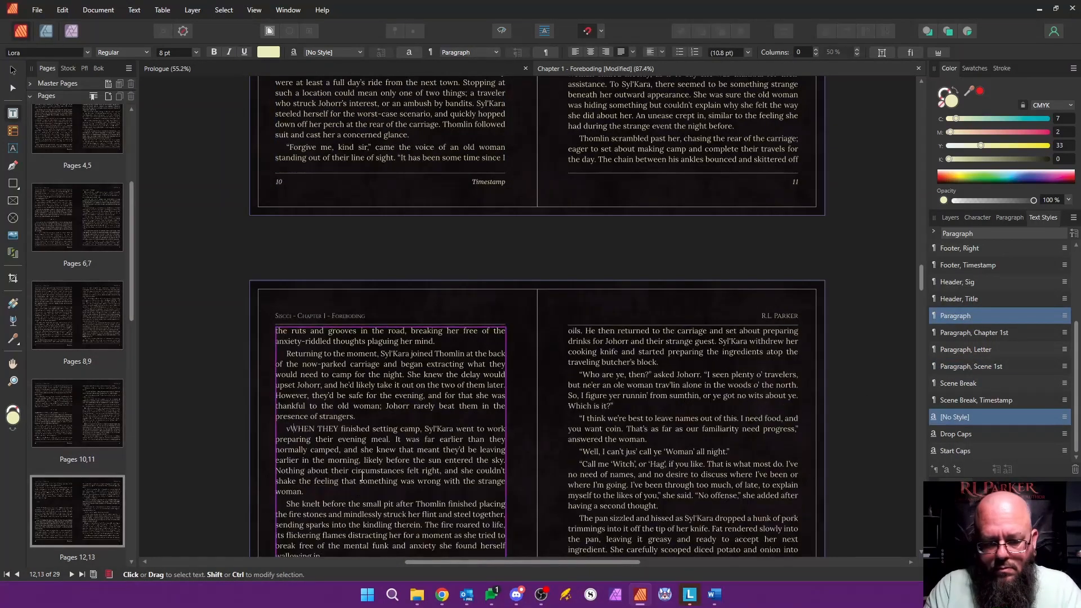
key(Return)
click(291, 428)
click(964, 384)
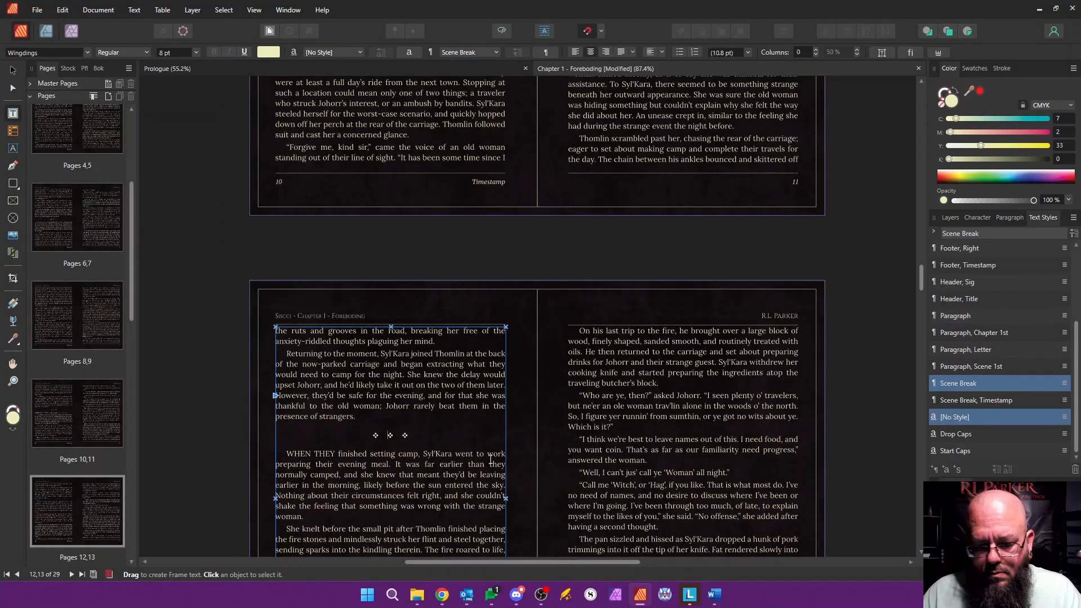
click(392, 454)
click(972, 367)
Step: Capitalize the word "JOHORR" in the first line after the scene break on page 10
scroll(348, 158, up, 5)
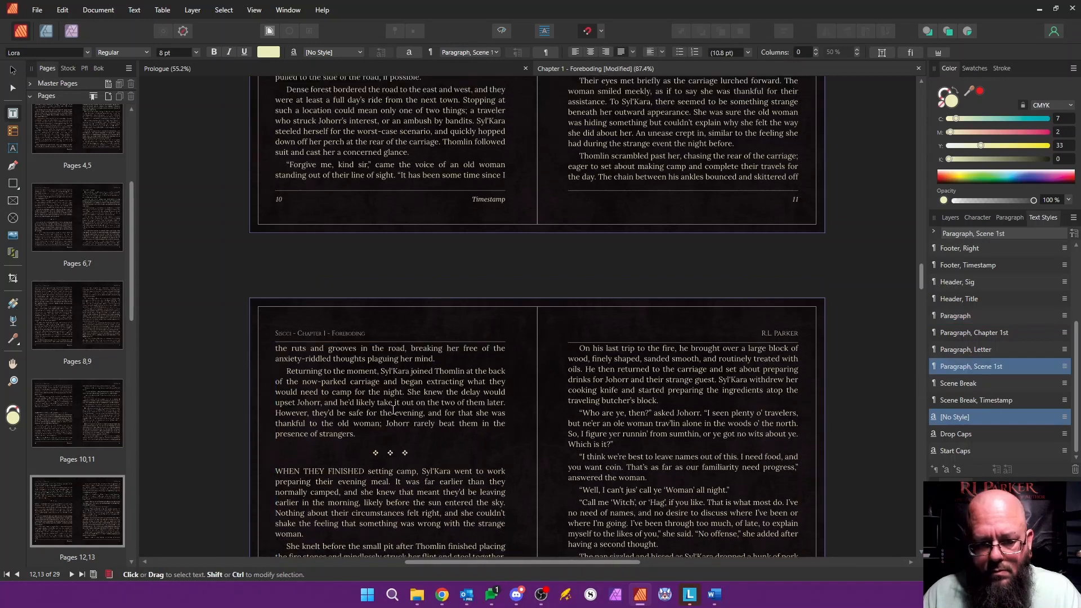
click(346, 157)
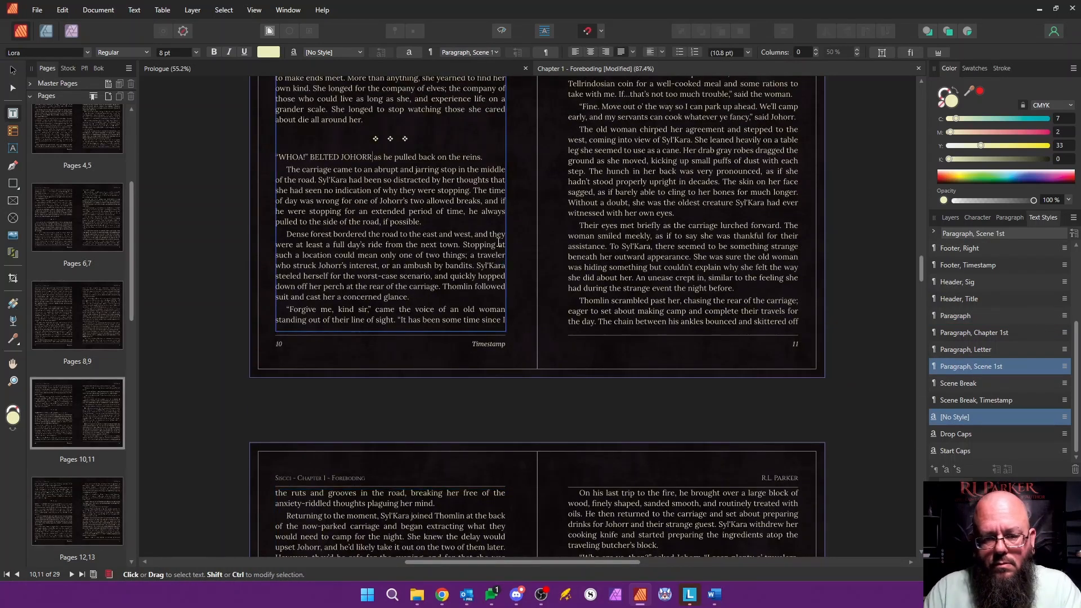
Step: Replace page 16's scene break with "v v v" in "Scene Break" style, and apply "Paragraph, Scene 1st" to the "JOHORR WAS fast asleep" paragraph
scroll(606, 339, down, 20)
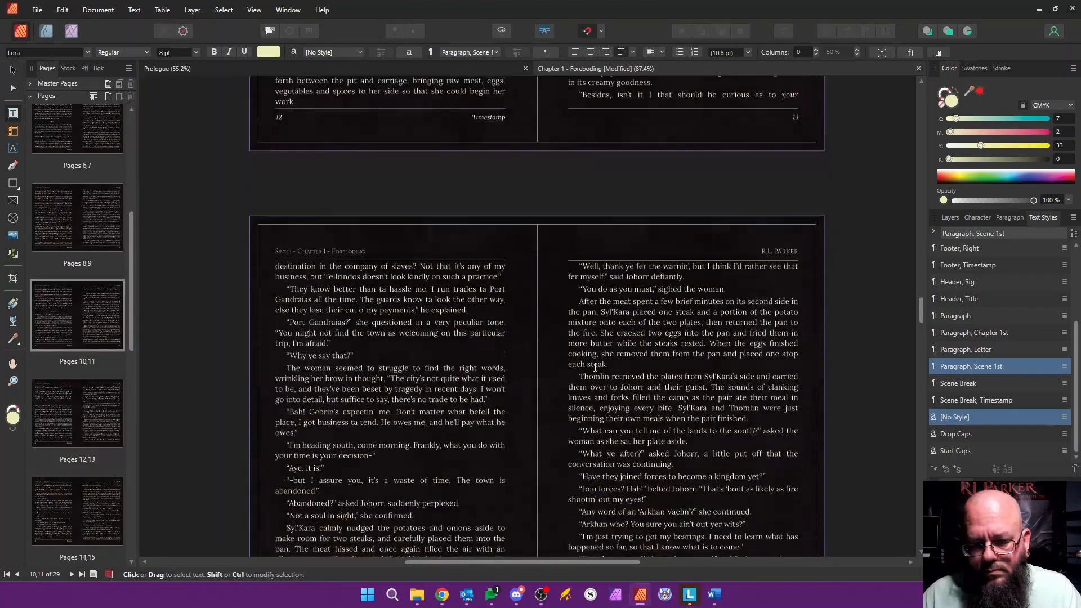
scroll(596, 367, down, 5)
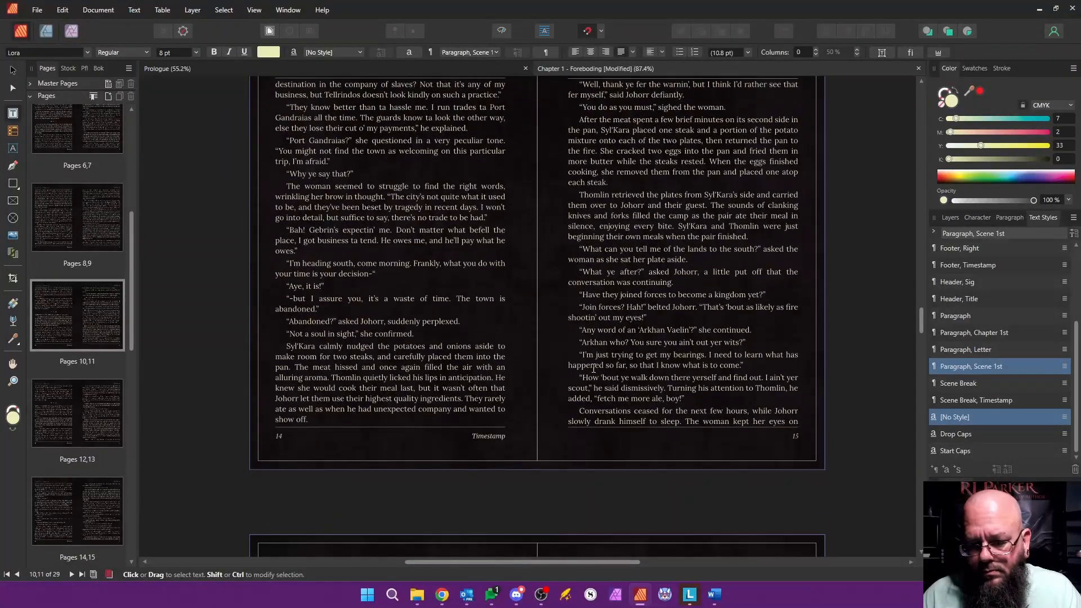
scroll(598, 365, down, 7)
click(339, 415)
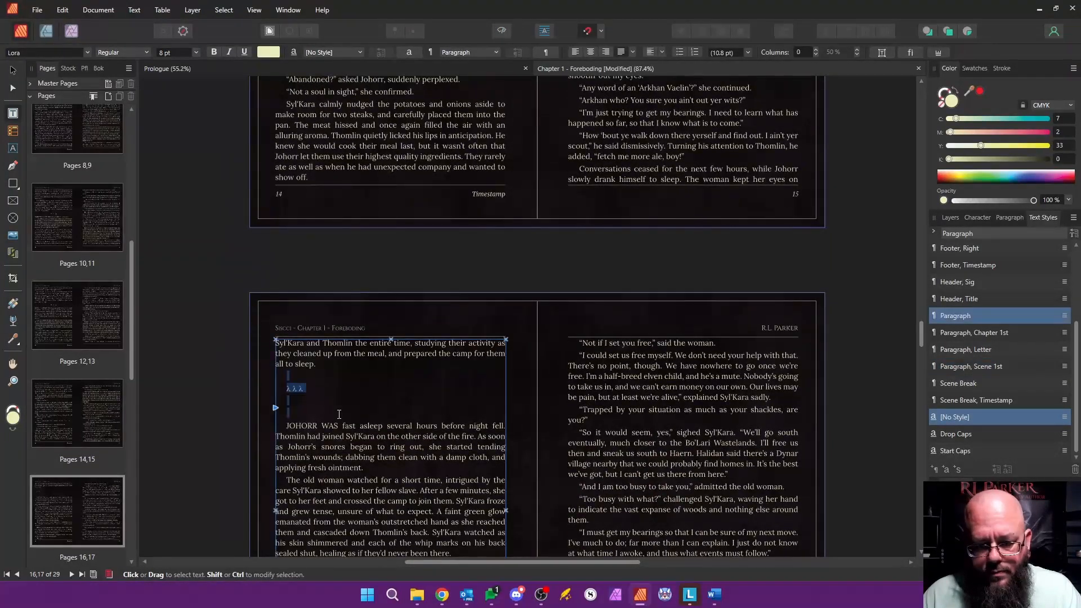
text(v v v)
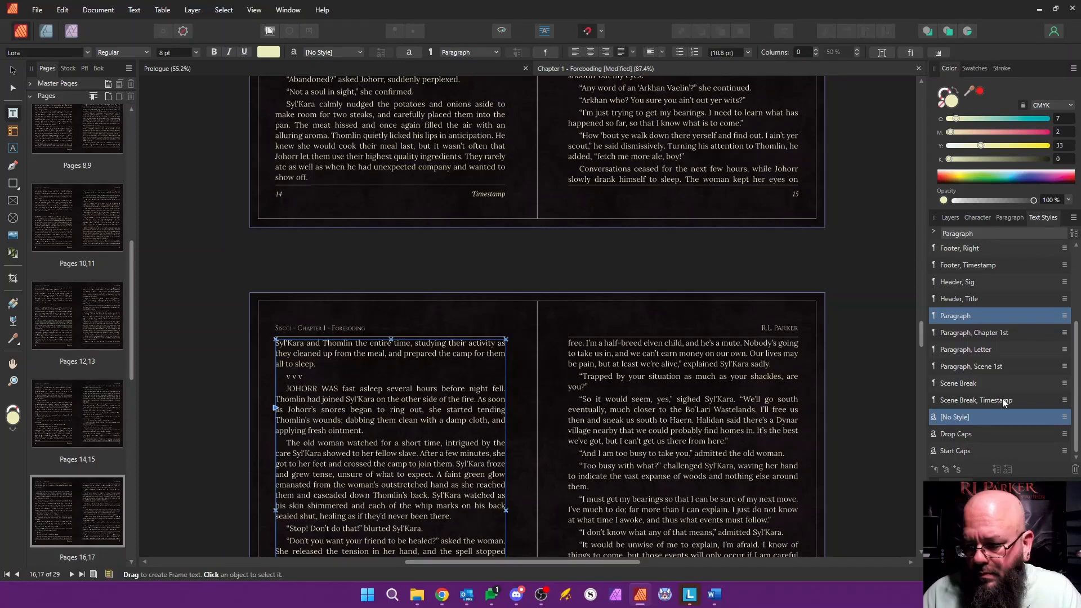
click(1002, 383)
key(Down)
click(986, 366)
Step: Delete the surplus blank pages 23-29 at the end of the chapter
scroll(616, 422, down, 1)
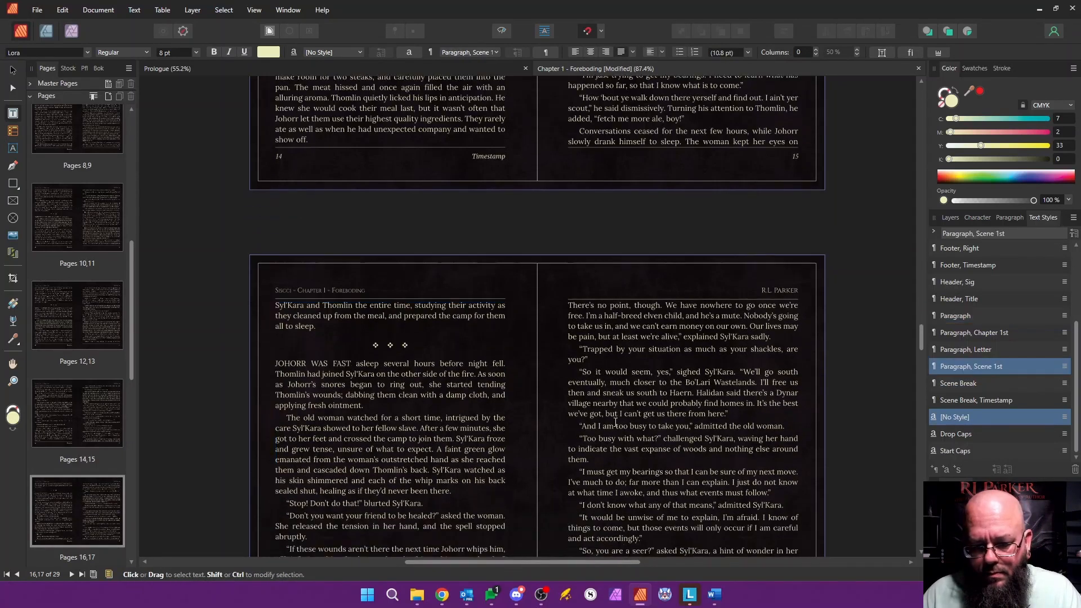
scroll(615, 423, down, 20)
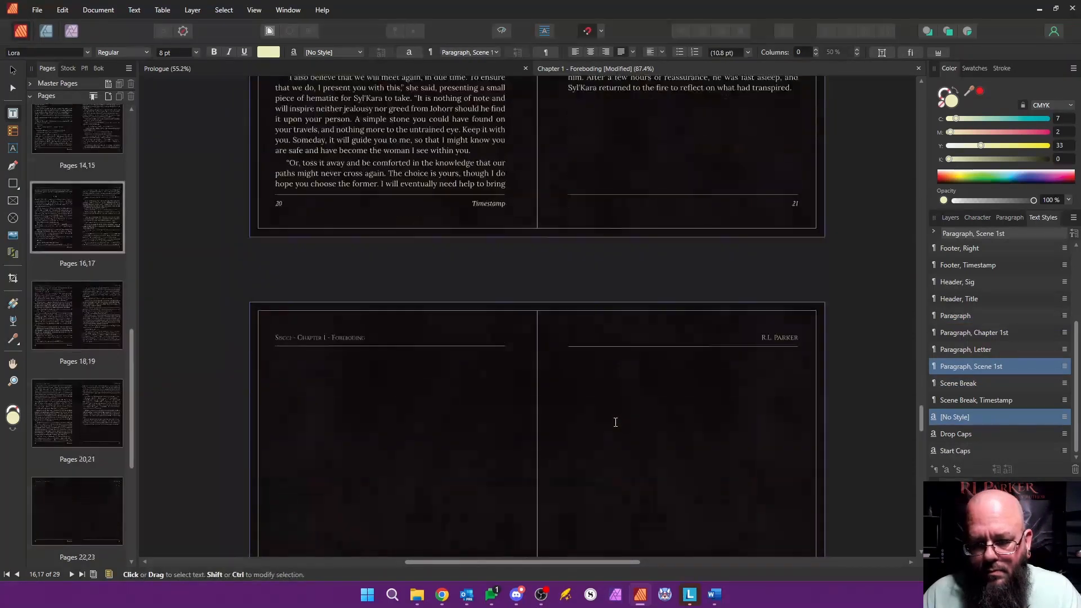
scroll(616, 422, up, 5)
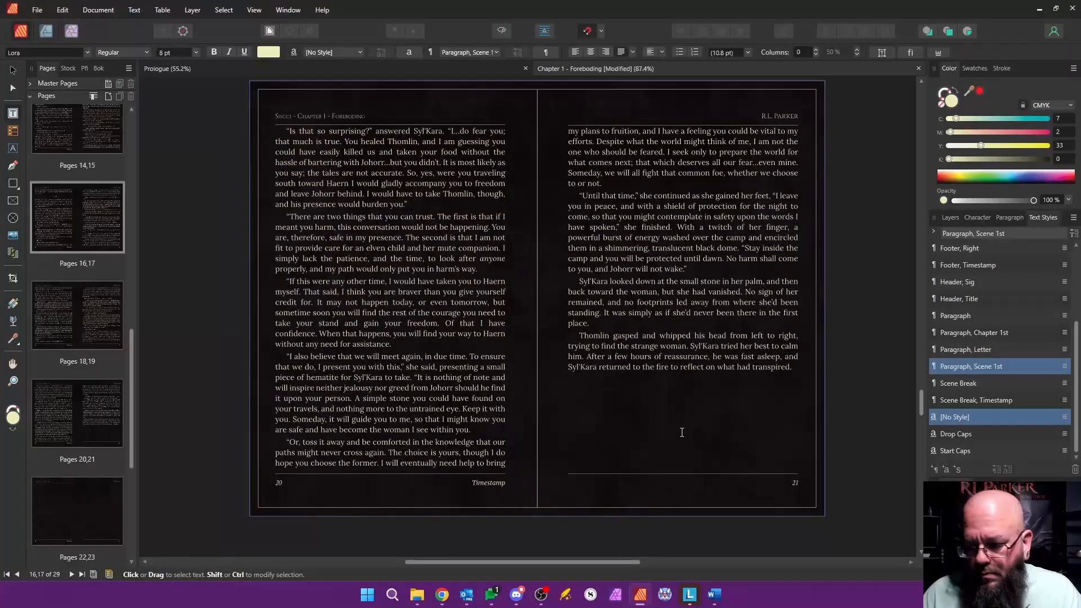
drag(922, 402, 922, 433)
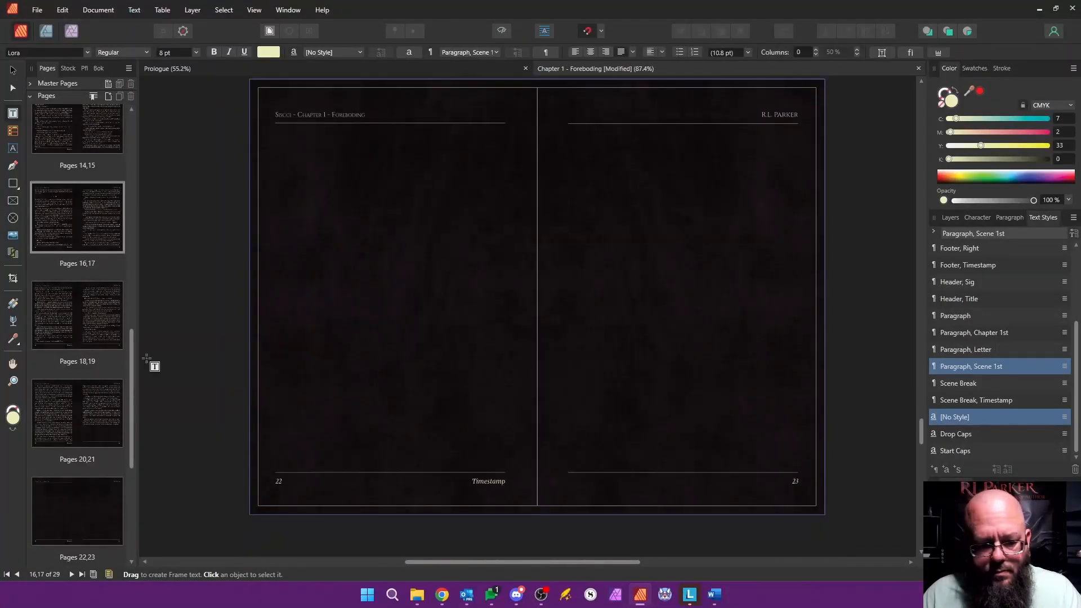
scroll(105, 240, down, 5)
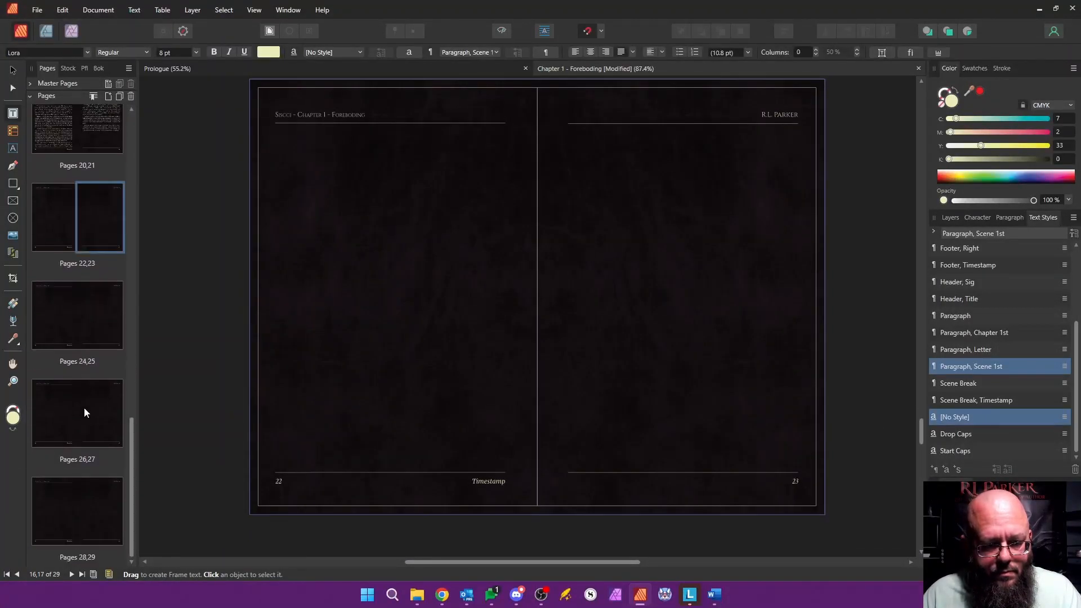
shift+click(99, 505)
right_click(100, 504)
click(146, 397)
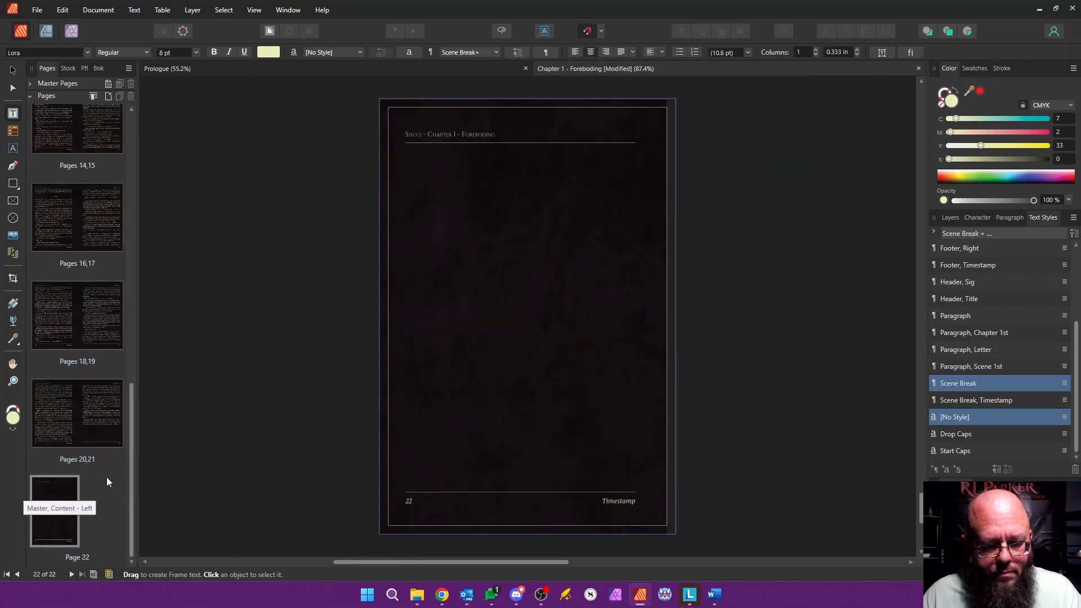
Step: Apply the "Master, End" master page to page 22, replacing the existing master and migrating the content
right_click(55, 496)
click(96, 455)
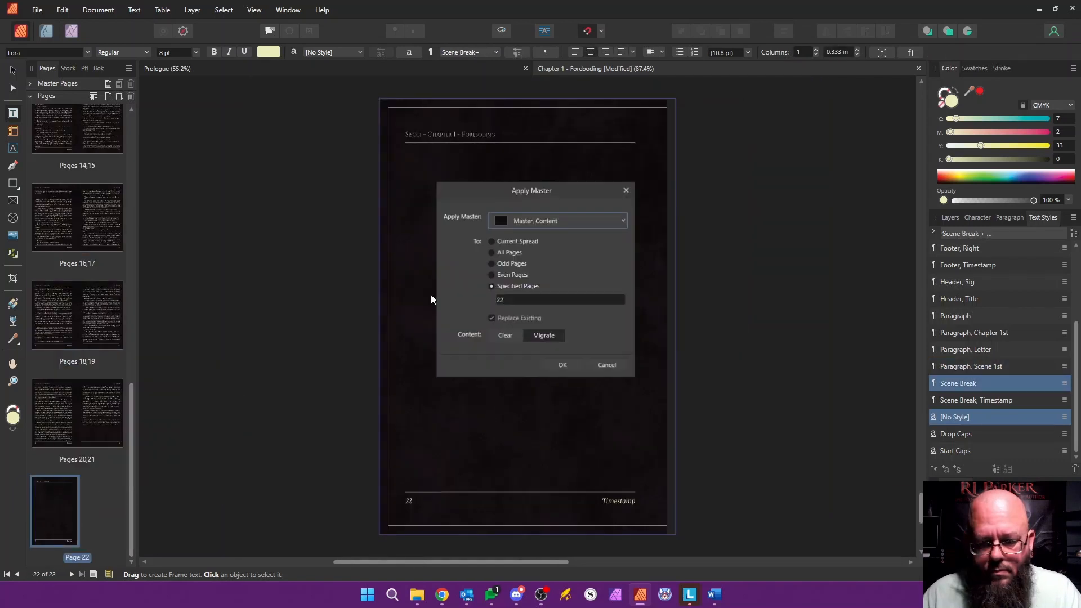
click(623, 220)
click(576, 223)
click(577, 223)
scroll(508, 417, down, 1)
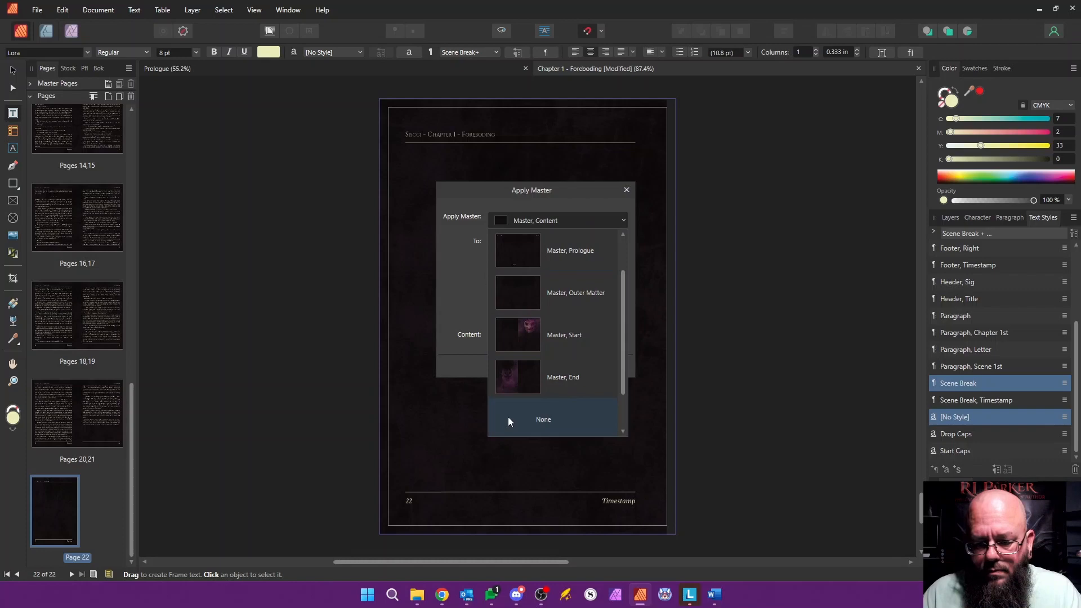
click(519, 386)
click(564, 363)
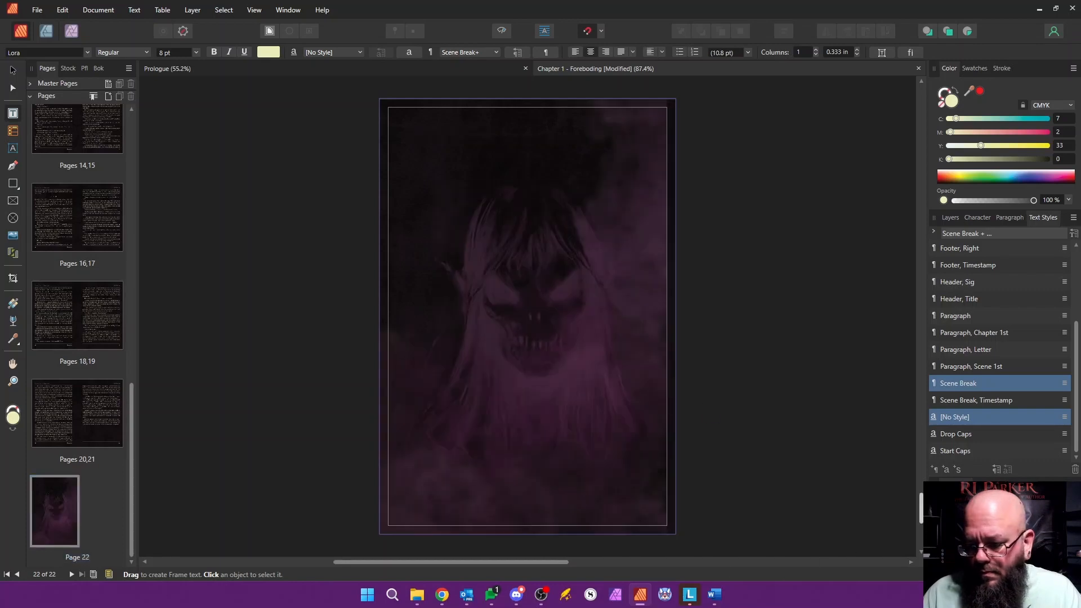
Step: Look back over the chapter from its last spread to page 1 and save the Chapter 1 document
drag(922, 509, 922, 475)
drag(534, 563, 614, 564)
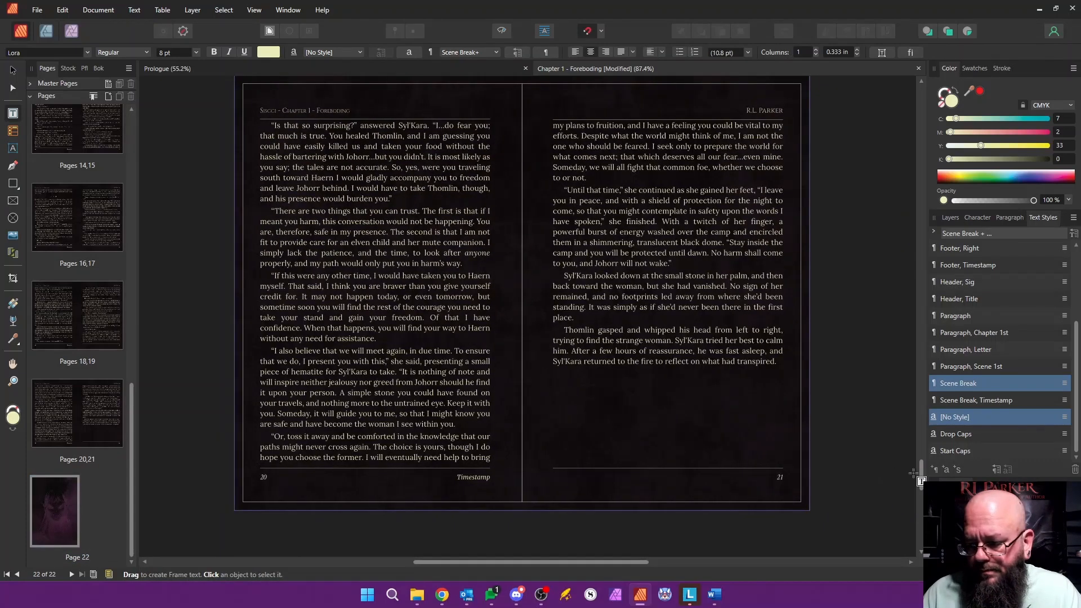
drag(916, 475, 888, 135)
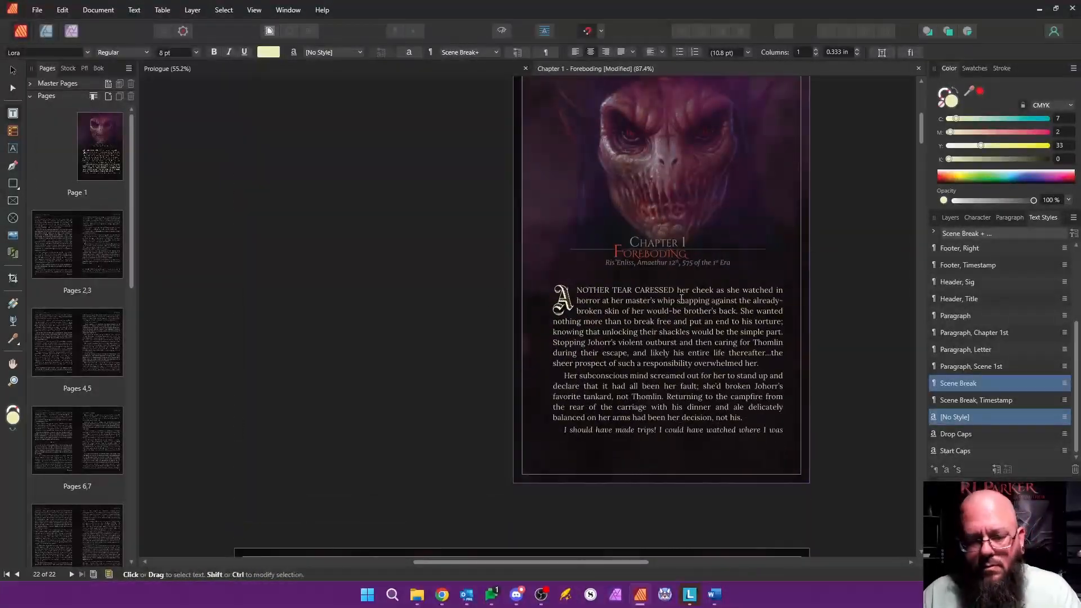
key(ctrl+s)
Step: Update the page numbers of Chapter 2 in the Siscci-Stealth-Edition-4x6 book and open the "Chapter 2 - Detritus" document
click(95, 69)
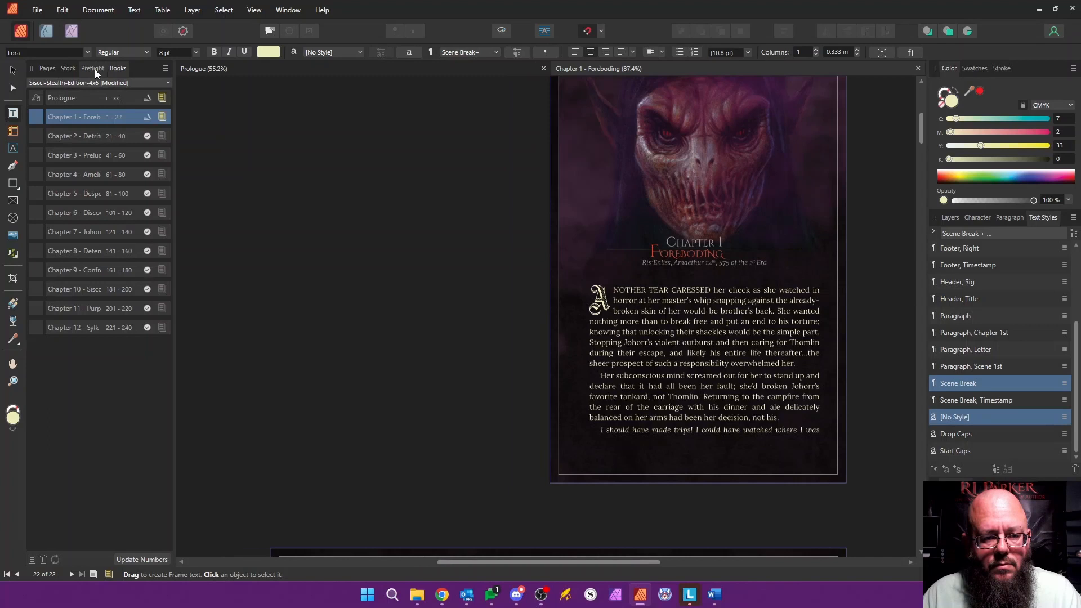
right_click(116, 137)
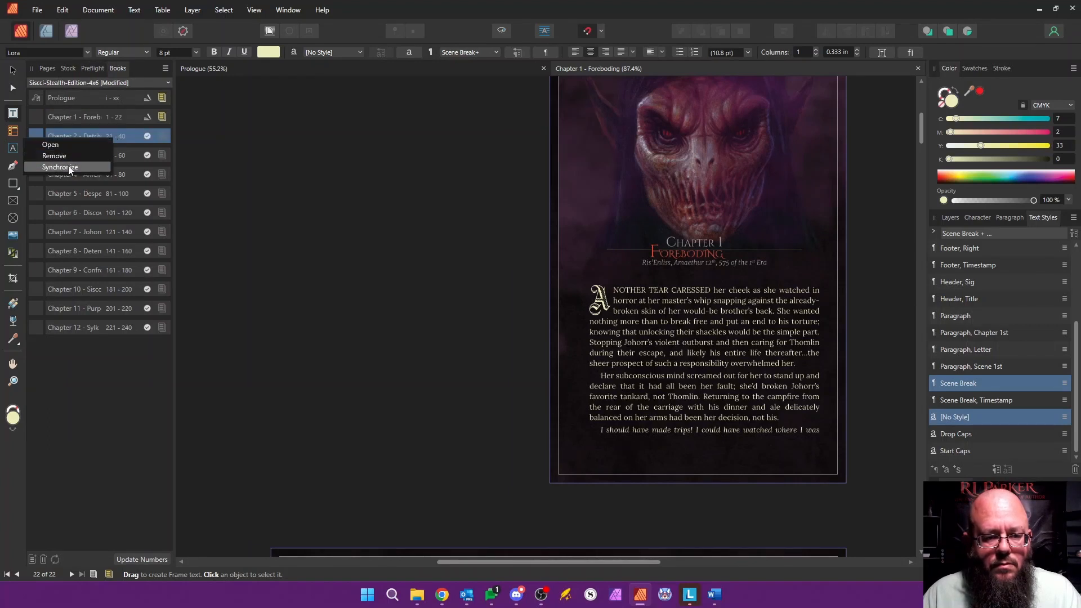
click(152, 559)
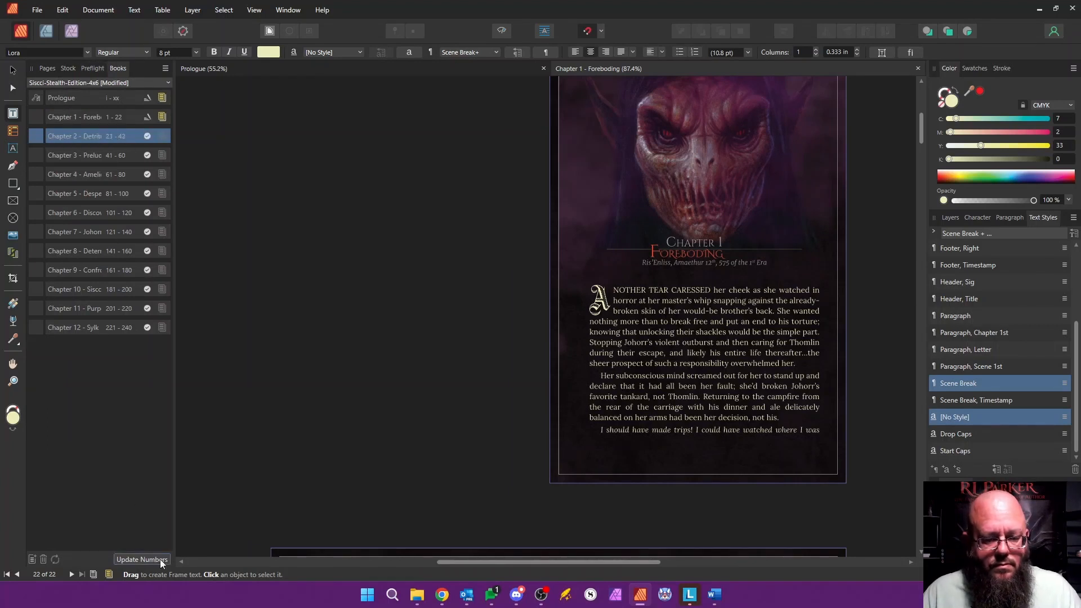
double_click(98, 137)
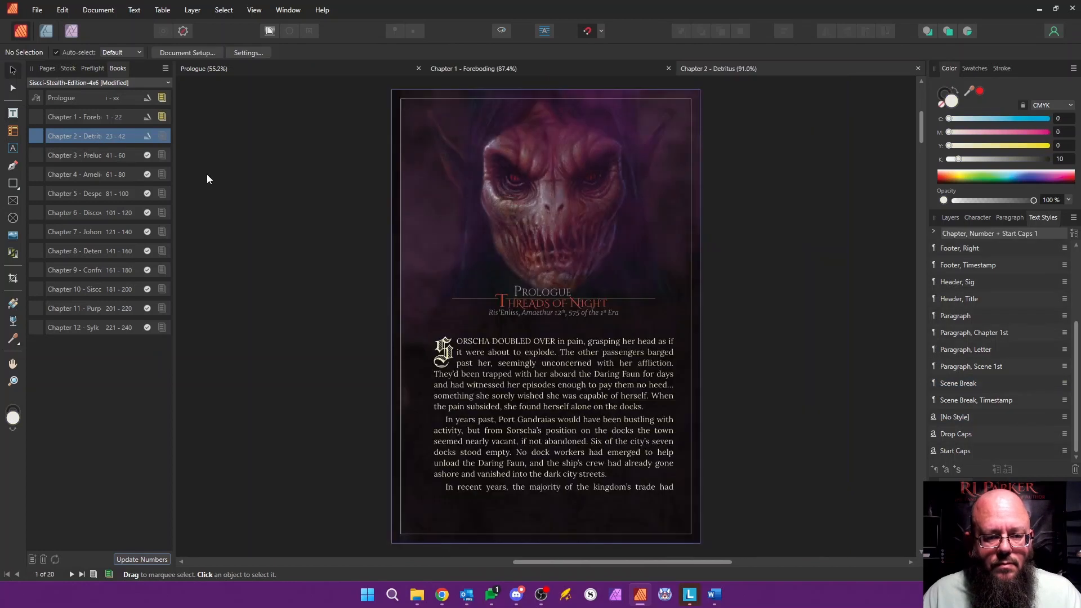
Step: Replace the opening page's "Prologue" heading with "Chapter 2" and its title with "Detritus"
click(539, 292)
double_click(540, 293)
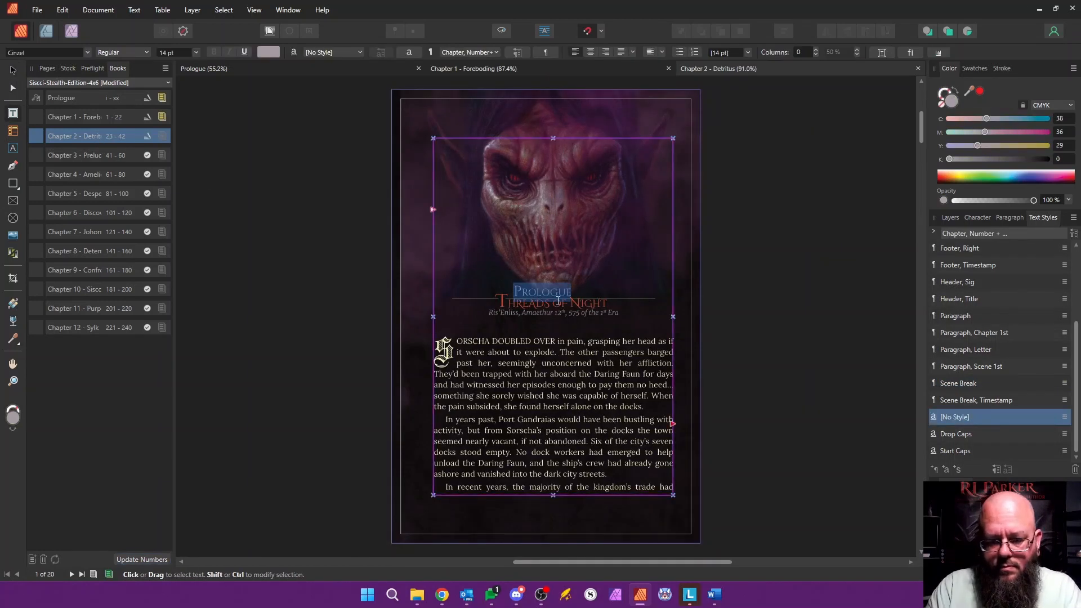
key(Left)
key(shift+Right)
key(shift+Right)
key(shift+Right)
key(shift+Right)
key(shift+Right)
key(shift+Right)
text(h)
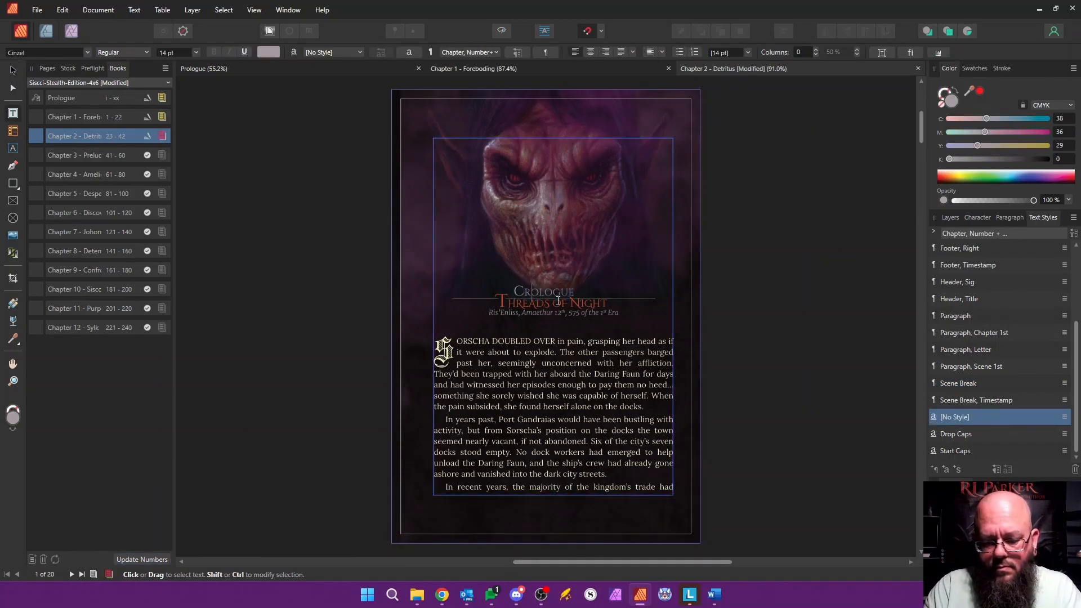
click(503, 300)
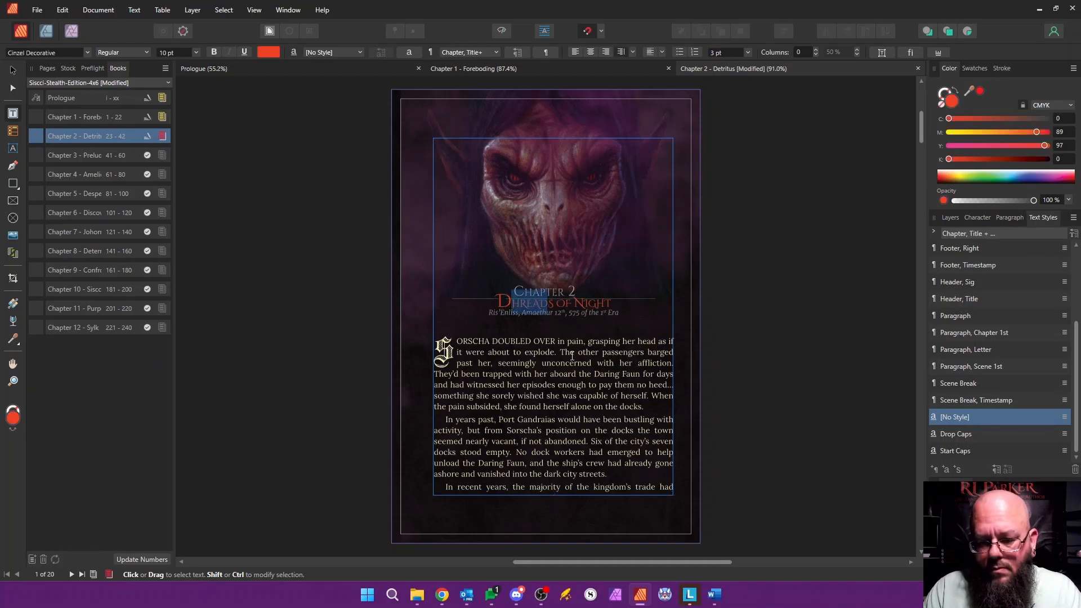
text(DETRITUS)
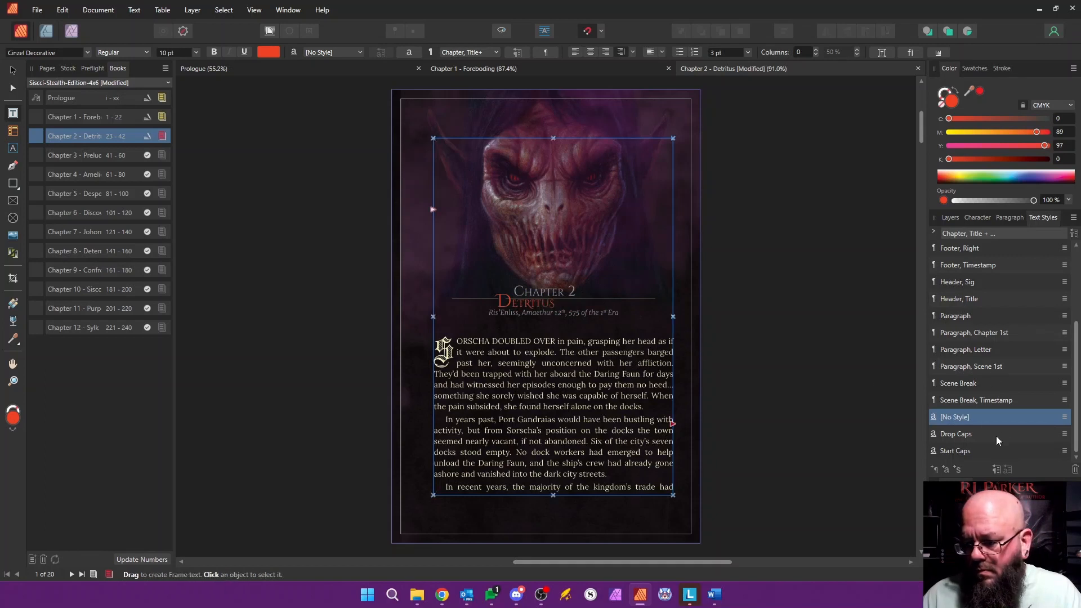
Step: Examine the decoration line settings of the "Chapter, Number" text style against the heading's rule
scroll(1043, 386, up, 5)
scroll(503, 289, up, 5)
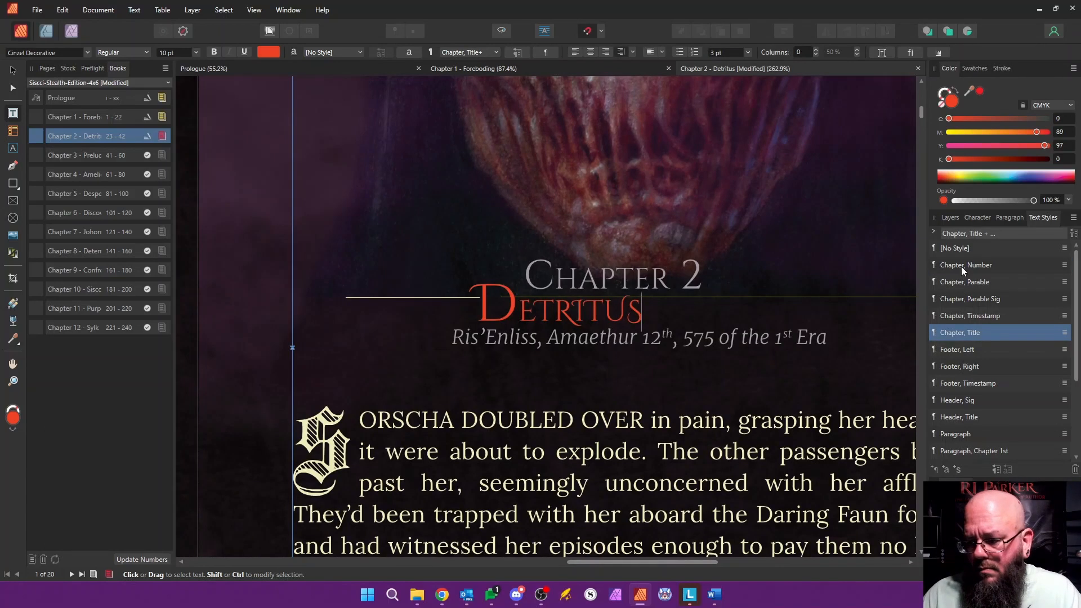
right_click(976, 265)
click(750, 364)
drag(649, 81, 861, 120)
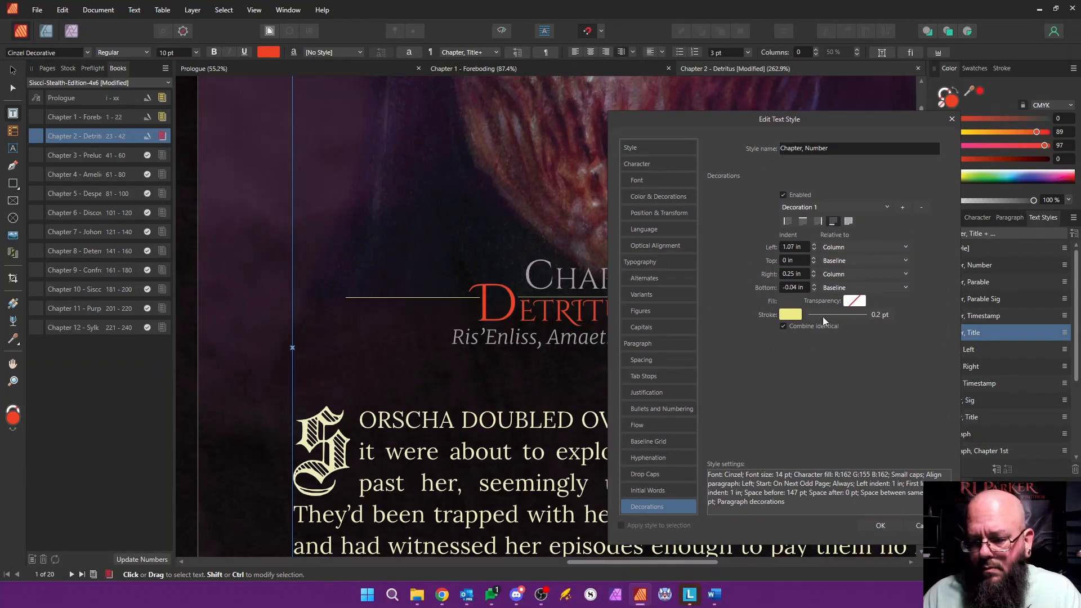
click(877, 526)
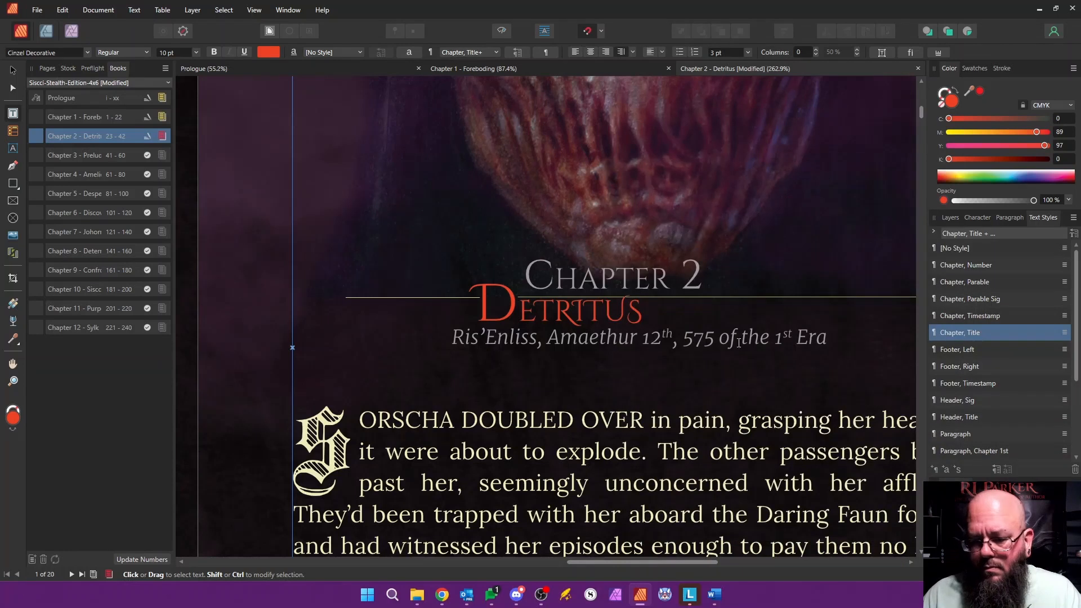
Step: Slightly increase the right indent of the decoration line in the "Chapter, Title" text style
right_click(968, 263)
right_click(989, 333)
click(777, 433)
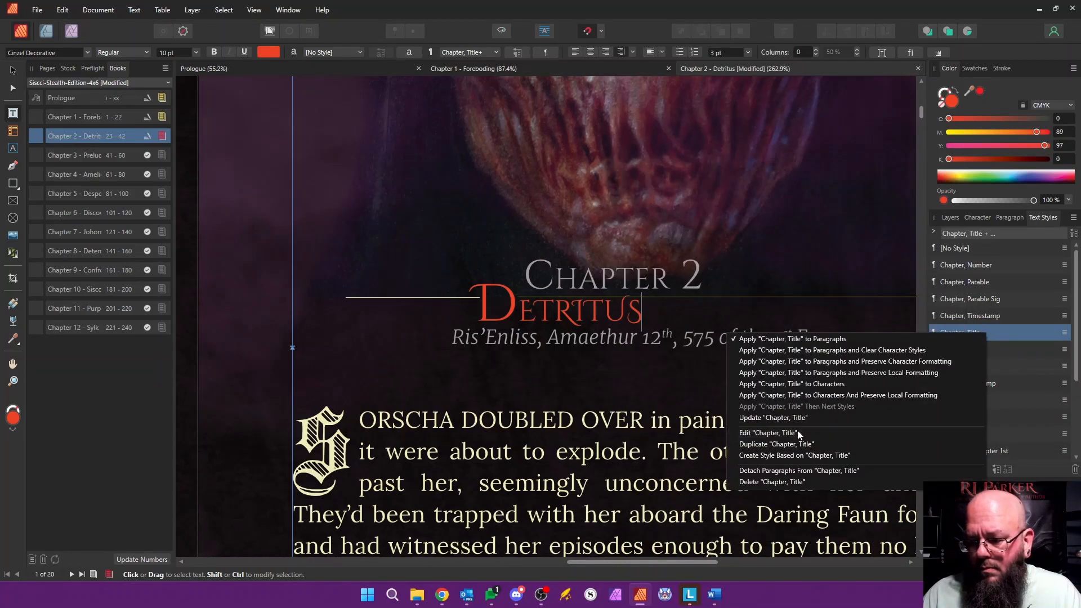
drag(548, 68, 809, 109)
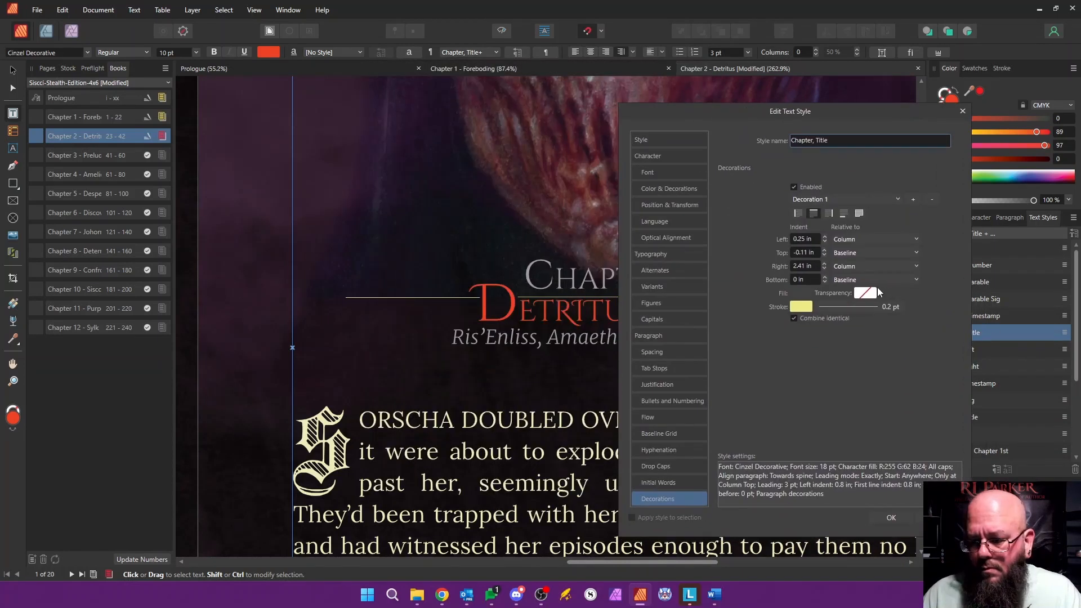
click(824, 264)
click(889, 516)
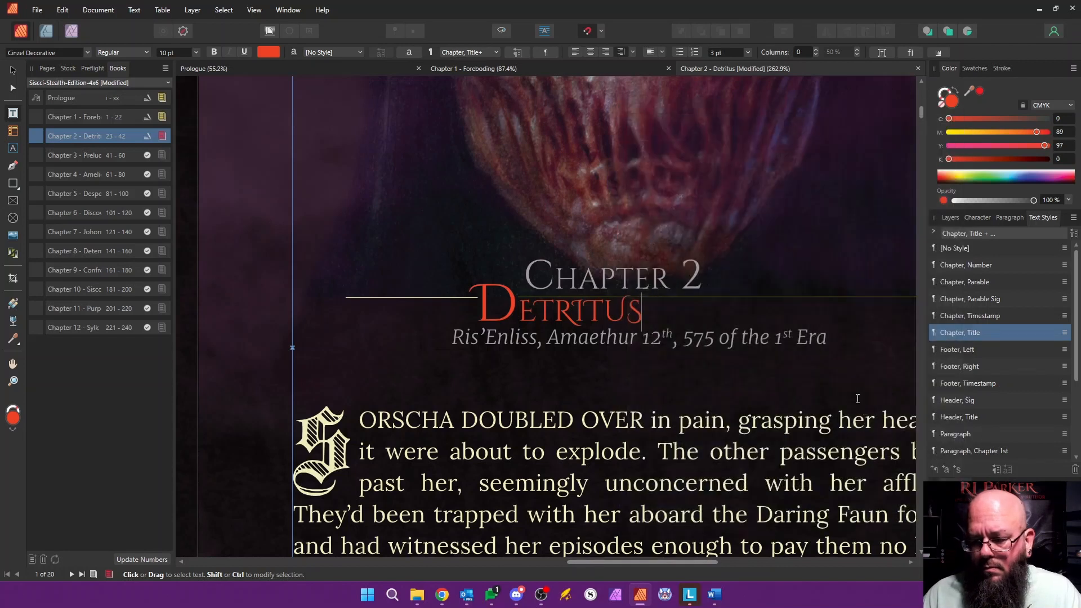
Step: Delete all the old Prologue body text following the chapter's timestamp, through the last page
scroll(665, 362, down, 8)
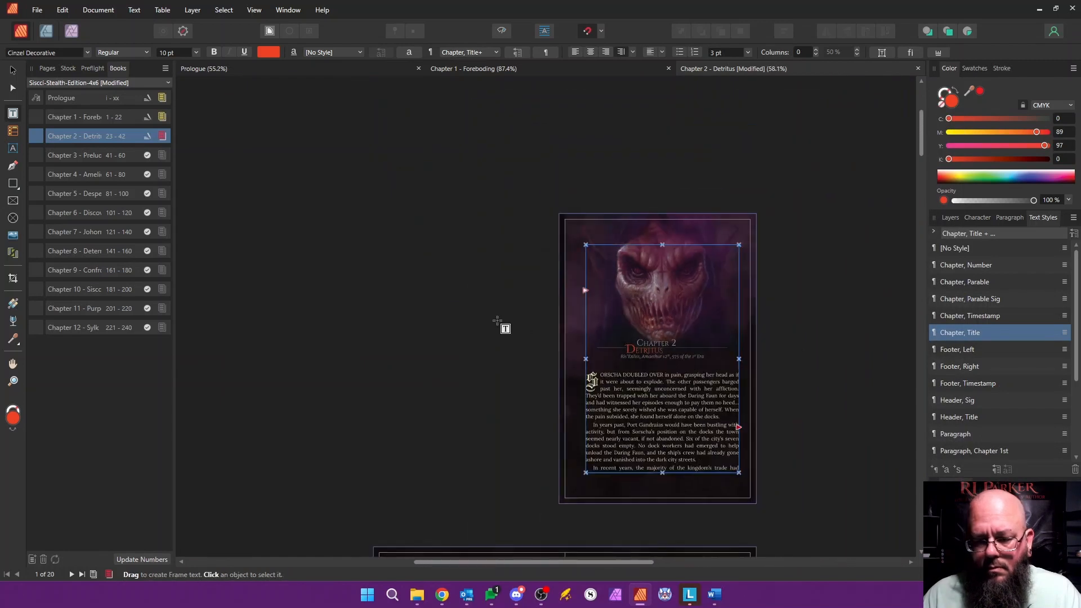
drag(919, 148, 919, 162)
drag(588, 232, 518, 197)
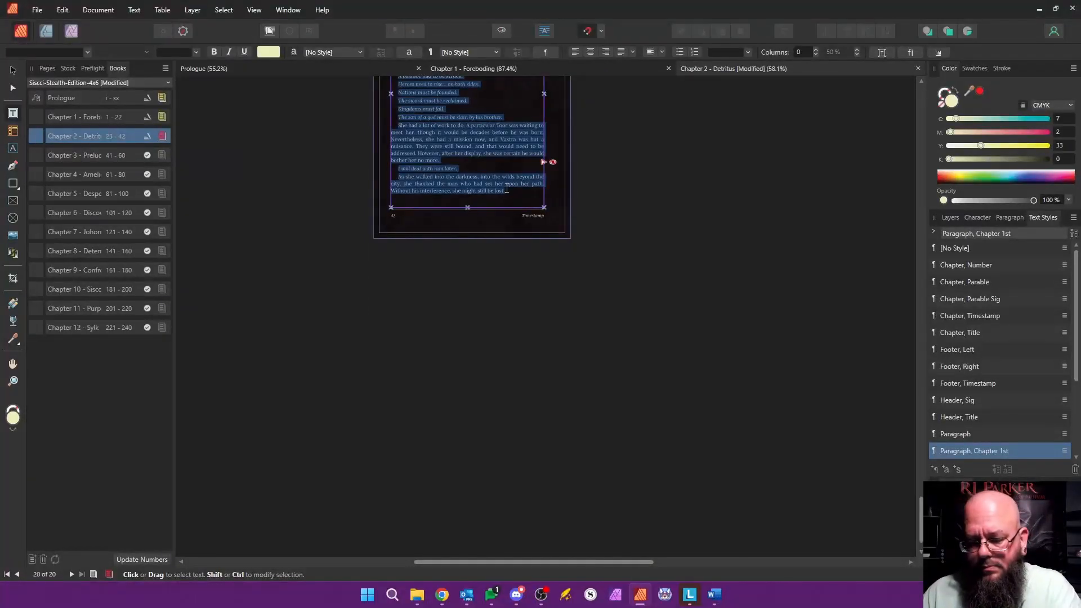
key(Delete)
key(Delete)
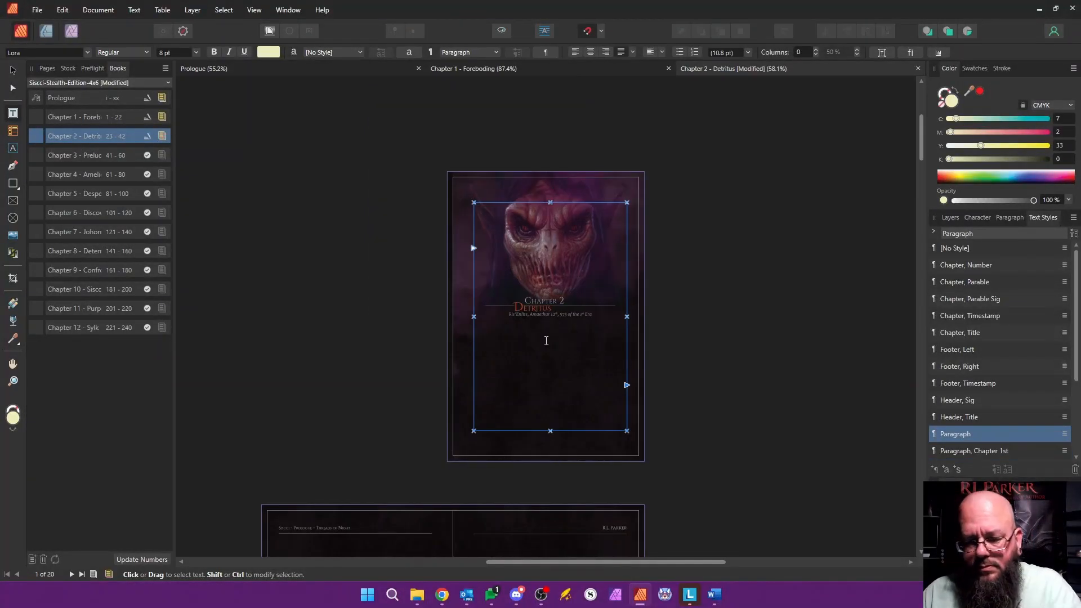
Step: Rename the document's section, starting on page 1, as "Chapter 2 - Detritus"
click(47, 68)
right_click(106, 155)
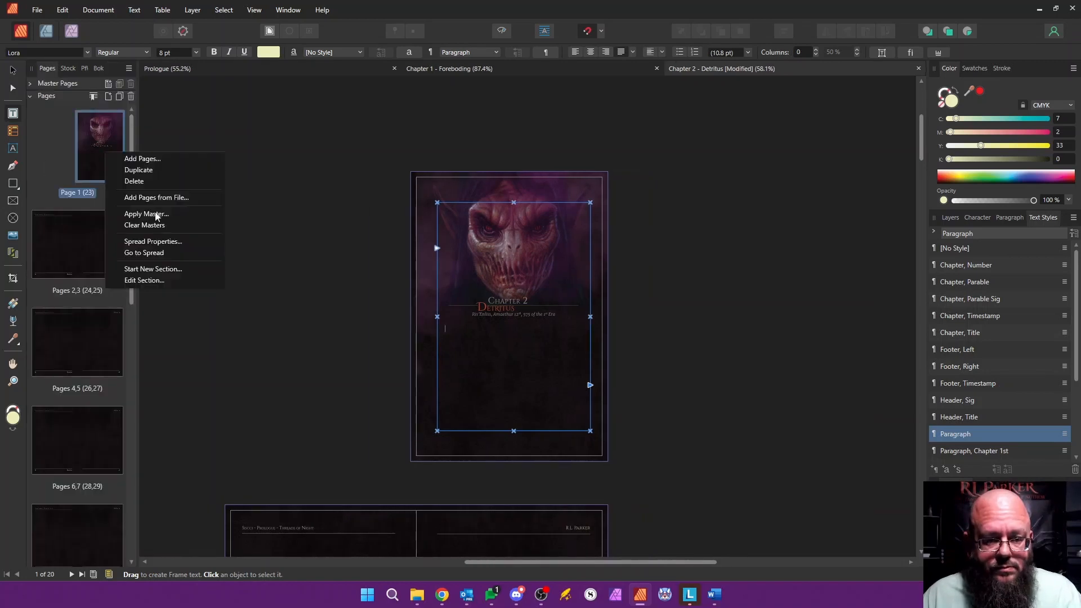
click(144, 280)
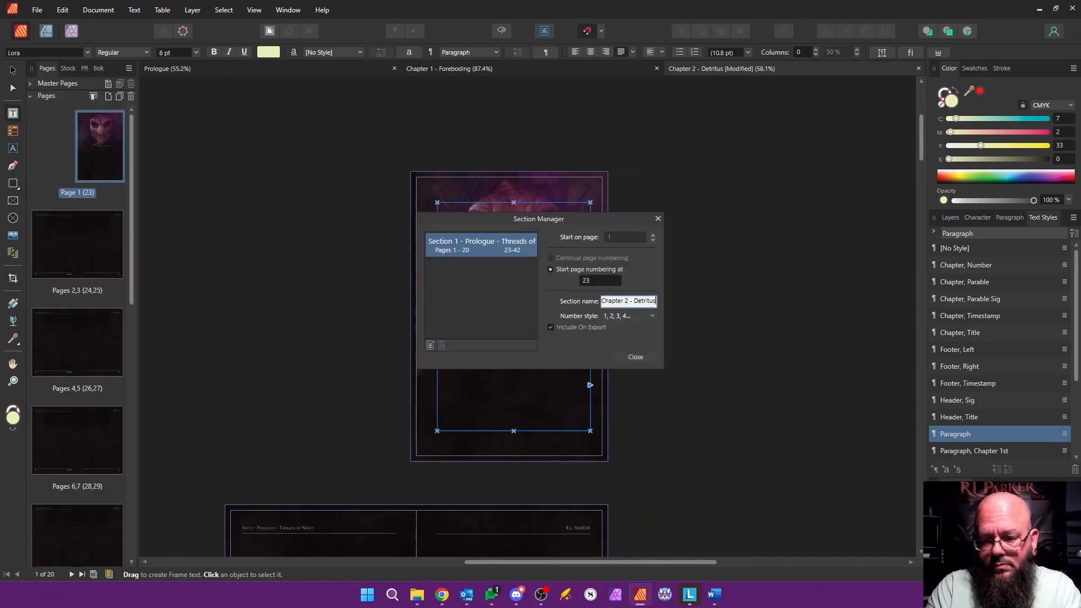
click(637, 358)
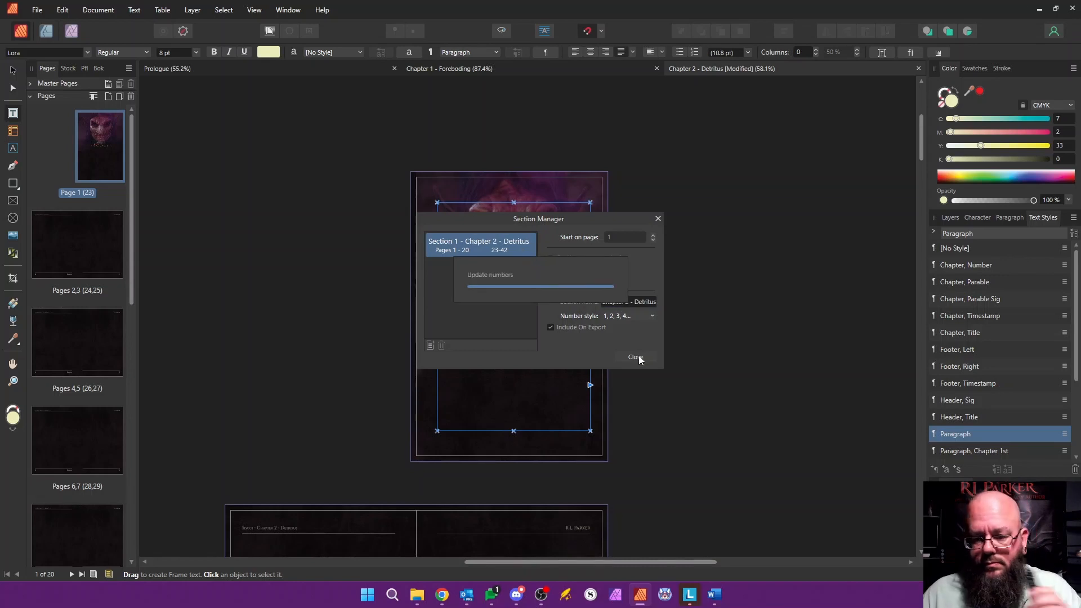
Step: Delete pages 2-20, keeping only the chapter's opening page
scroll(107, 312, down, 8)
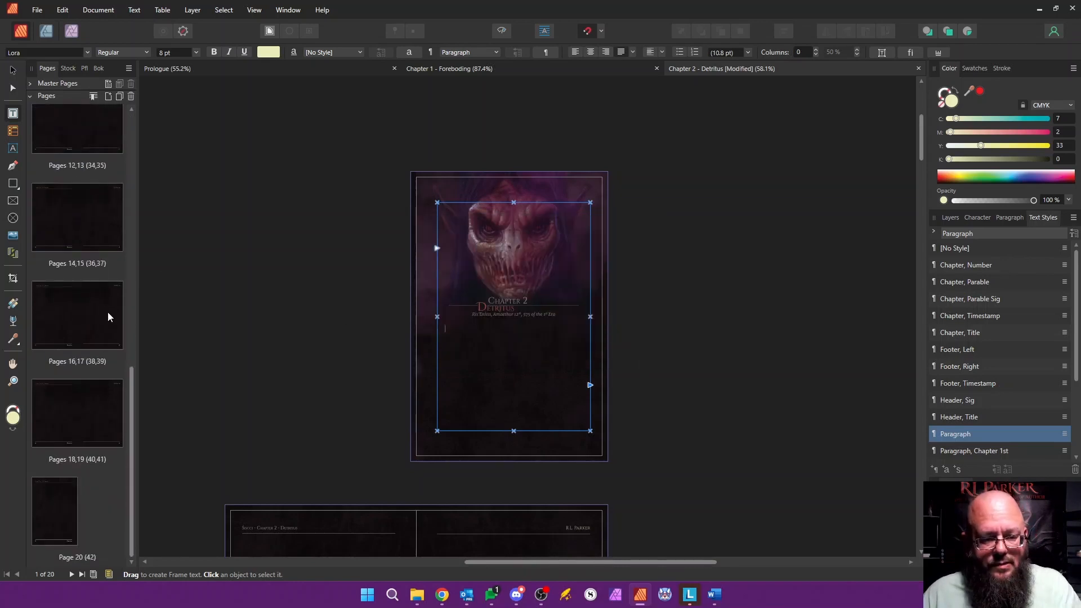
shift+click(57, 508)
right_click(62, 506)
click(116, 401)
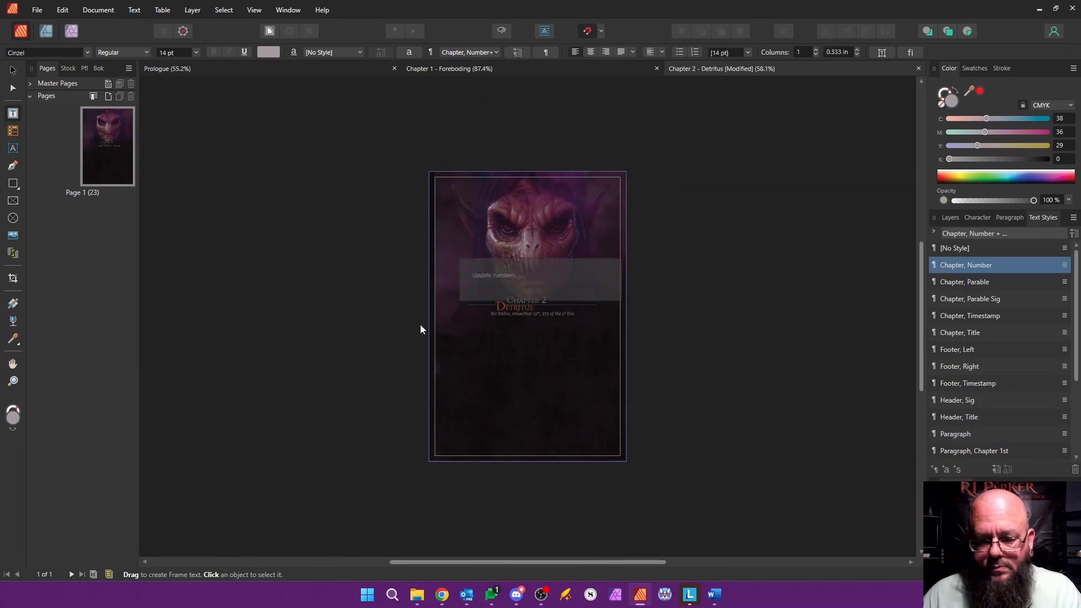
Step: Copy the full Chapter Two body text from "Siscci - republish.docx" in Word and return to Affinity Publisher
click(713, 594)
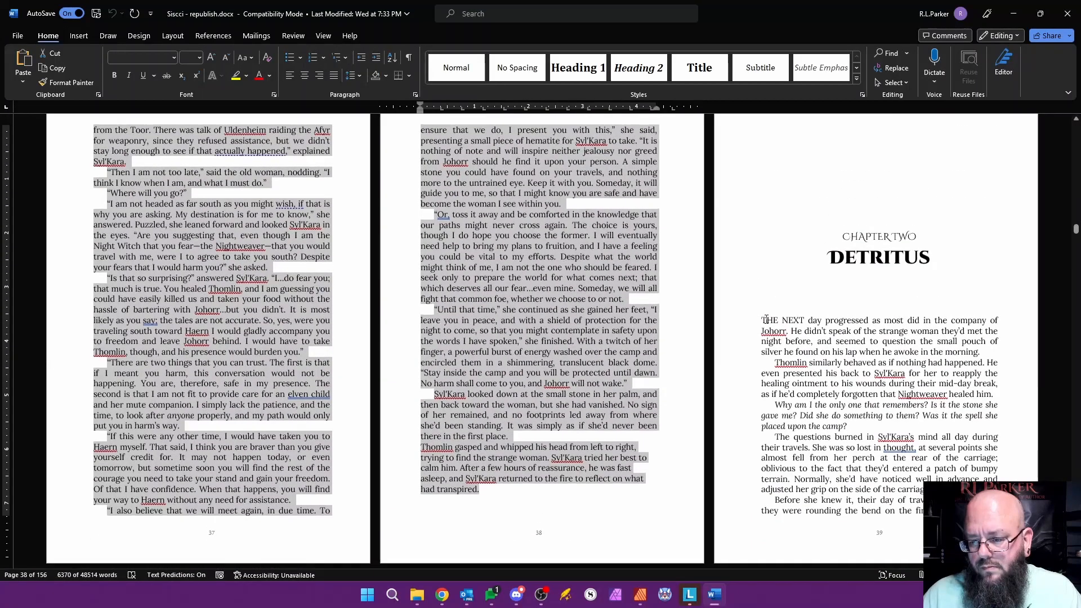
drag(765, 319, 302, 218)
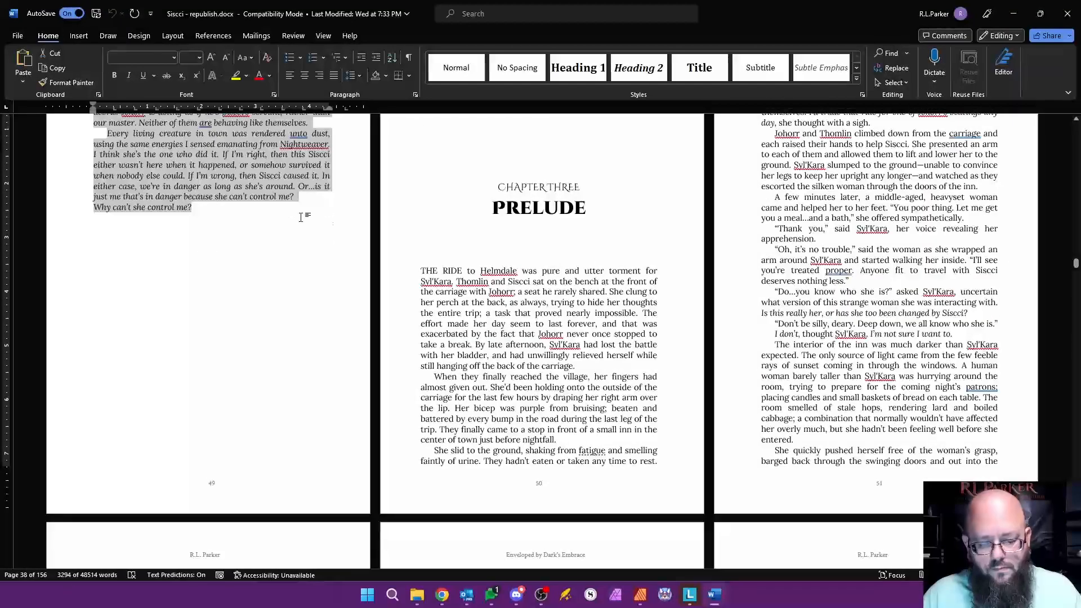
key(alt+Tab)
Step: Paste the chapter text below the timestamp on page 1 and autoflow the overflow onto new pages
click(533, 345)
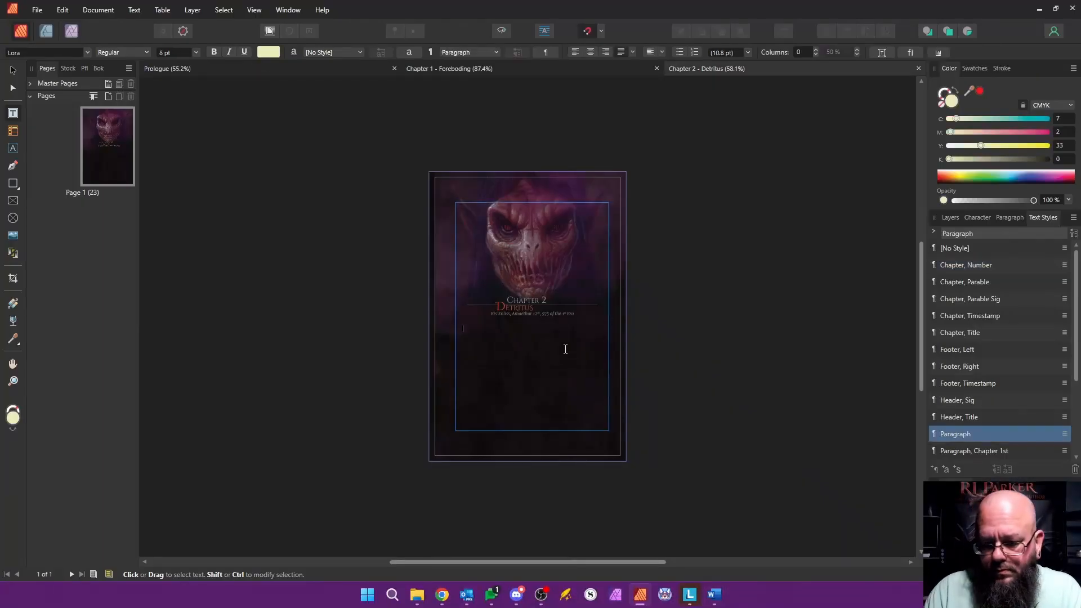
key(ctrl+v)
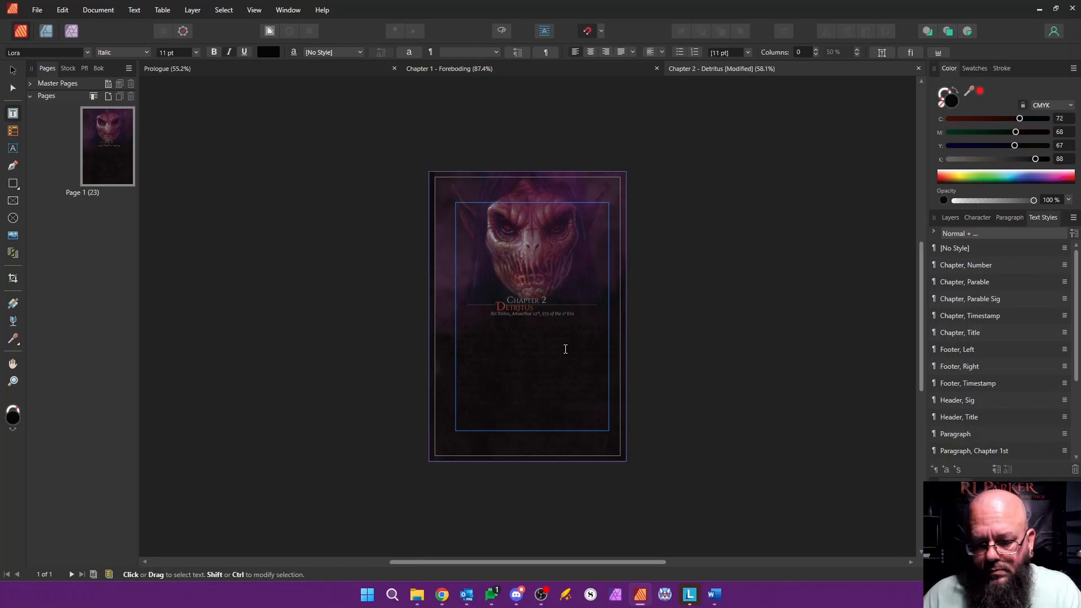
shift+click(607, 385)
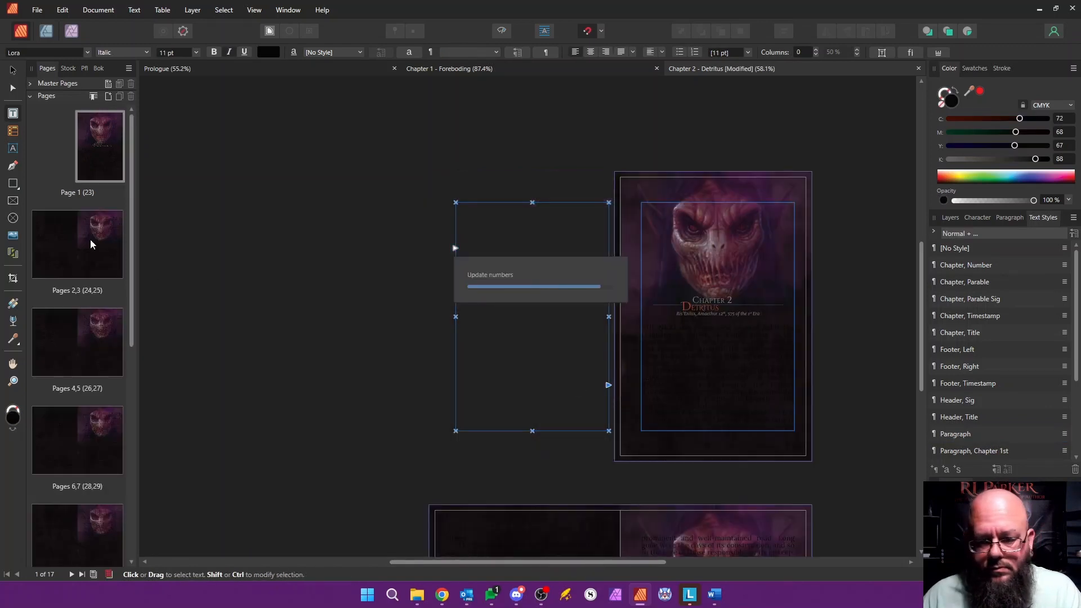
Step: Apply the "Master, Content" master page to pages 2-17, replacing the existing master and migrating the content
click(65, 245)
drag(132, 246, 138, 468)
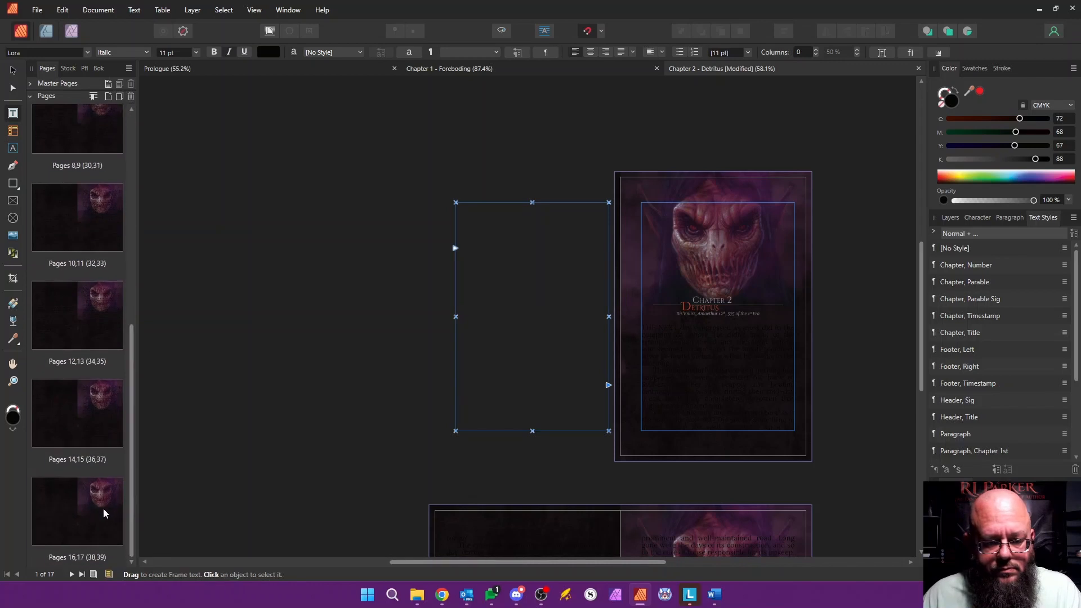
shift+click(103, 508)
right_click(103, 508)
click(158, 436)
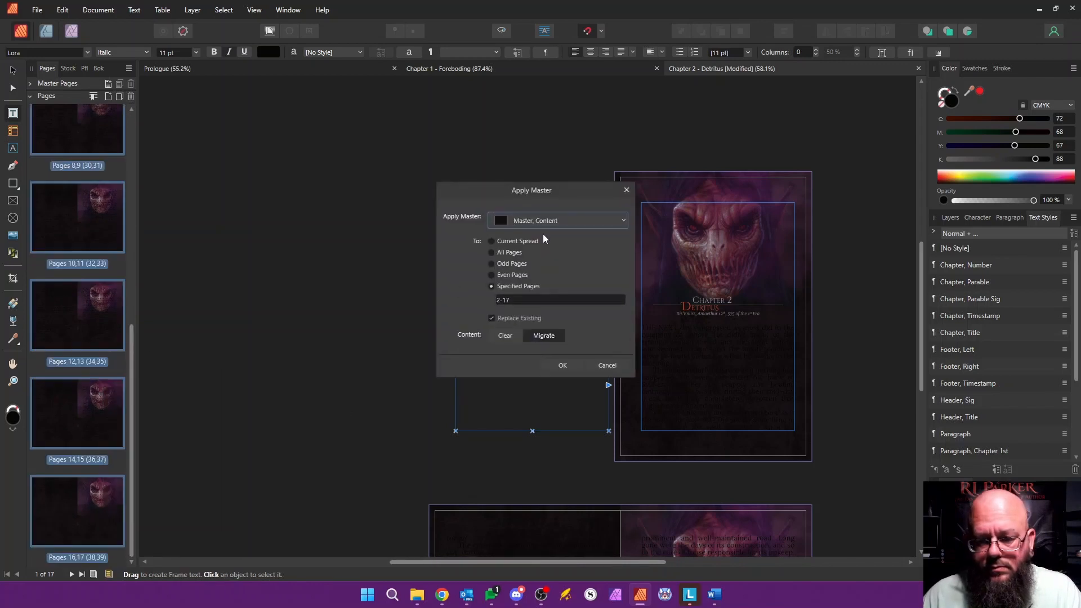
click(562, 365)
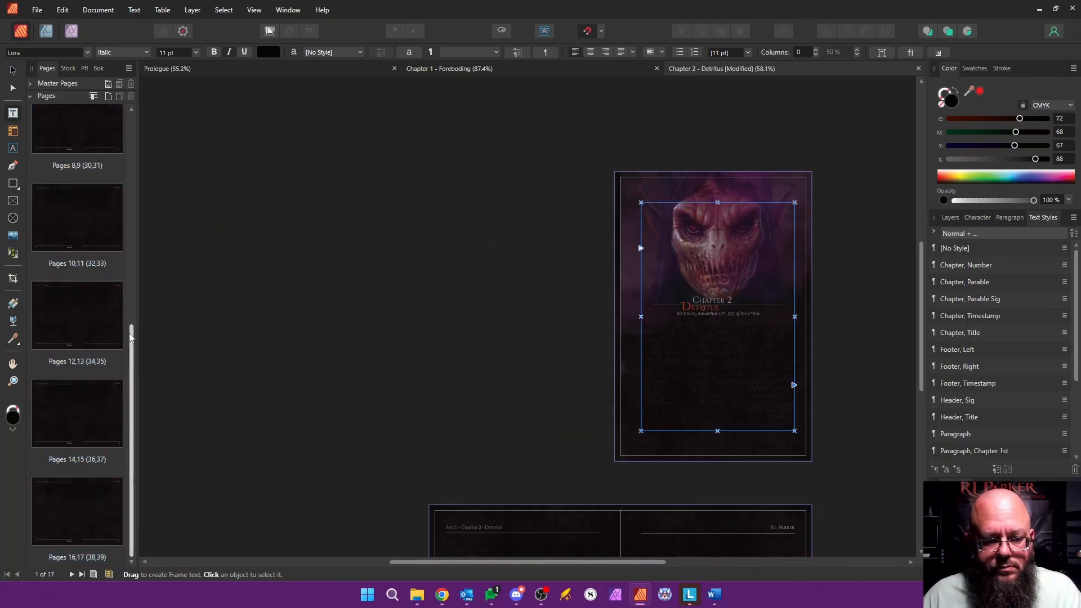
Step: Apply the "Paragraph" text style to all the pasted chapter text, from page 1 to the end
drag(647, 328, 557, 261)
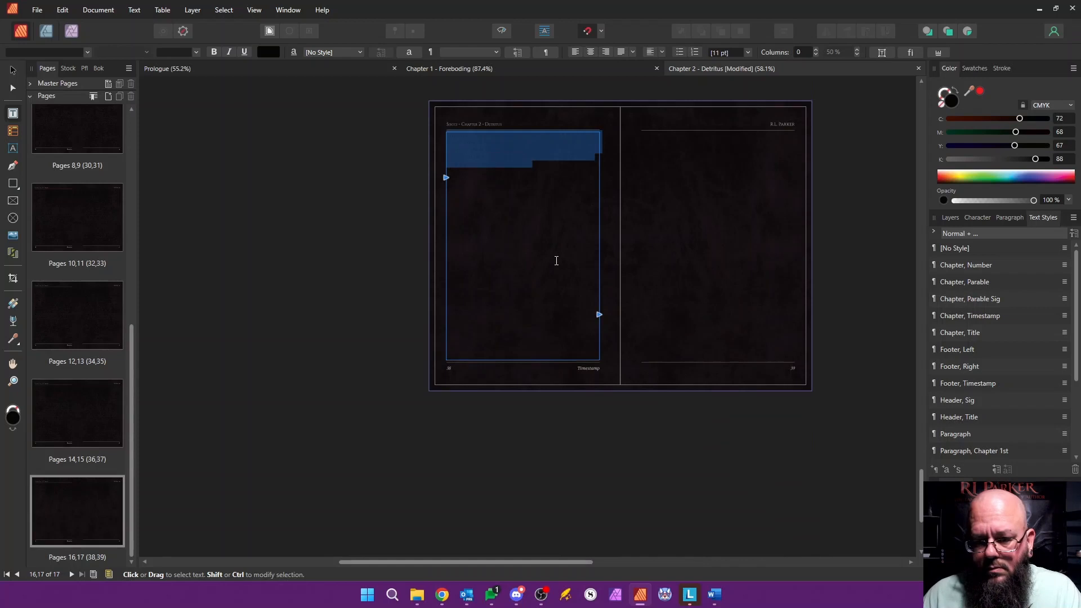
click(980, 429)
Step: Apply the "Paragraph, Chapter 1st" style to the chapter's opening paragraph on page 1
scroll(873, 372, up, 2)
drag(132, 370, 134, 178)
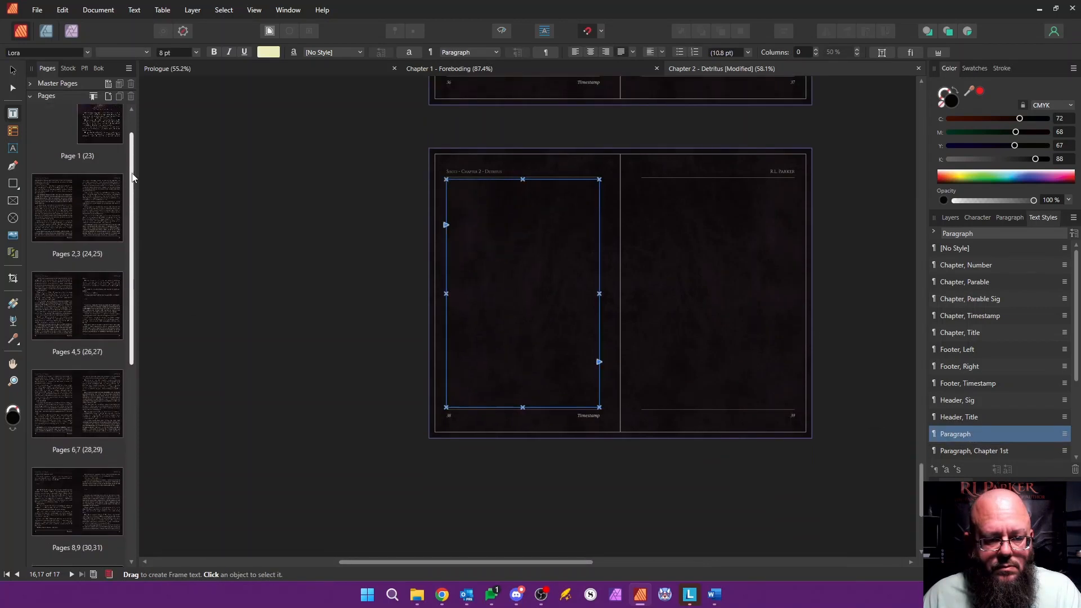
double_click(99, 127)
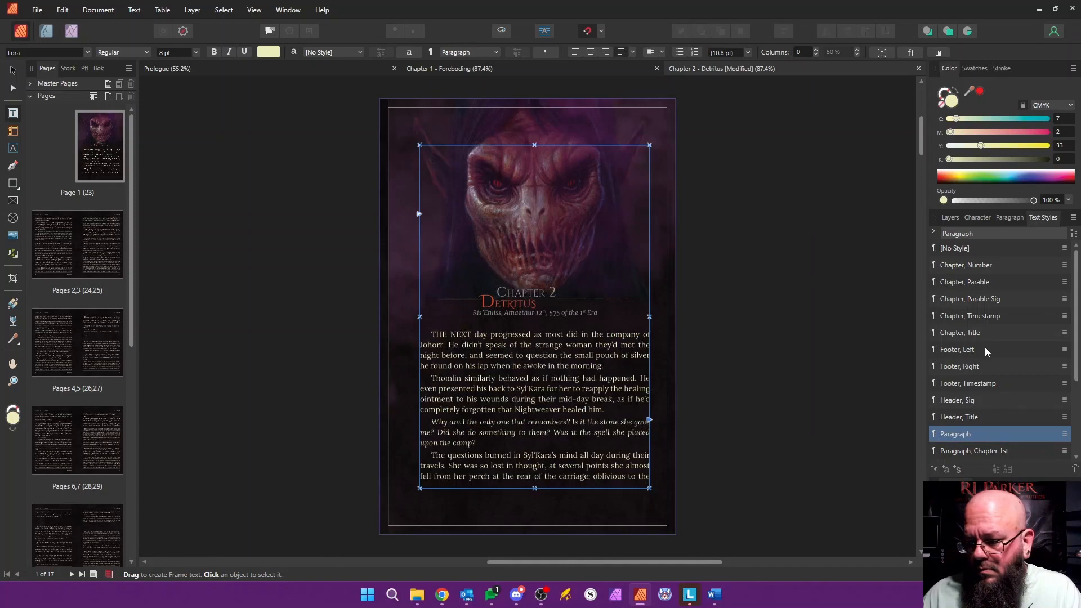
scroll(980, 360, down, 3)
click(975, 333)
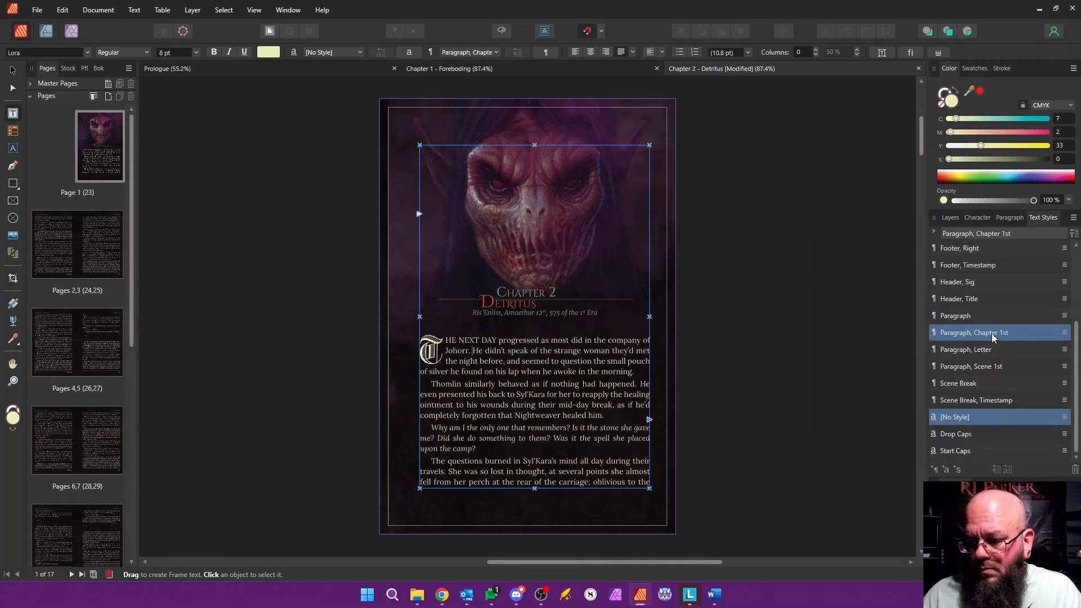
Step: Replace the scene break symbols and surrounding blank lines before "NIGHT FELL" on page 5 with "v v v"
mouse_move(132, 299)
mouse_down()
mouse_move(134, 322)
mouse_move(134, 310)
mouse_up()
scroll(394, 423, down, 3)
drag(582, 562, 499, 567)
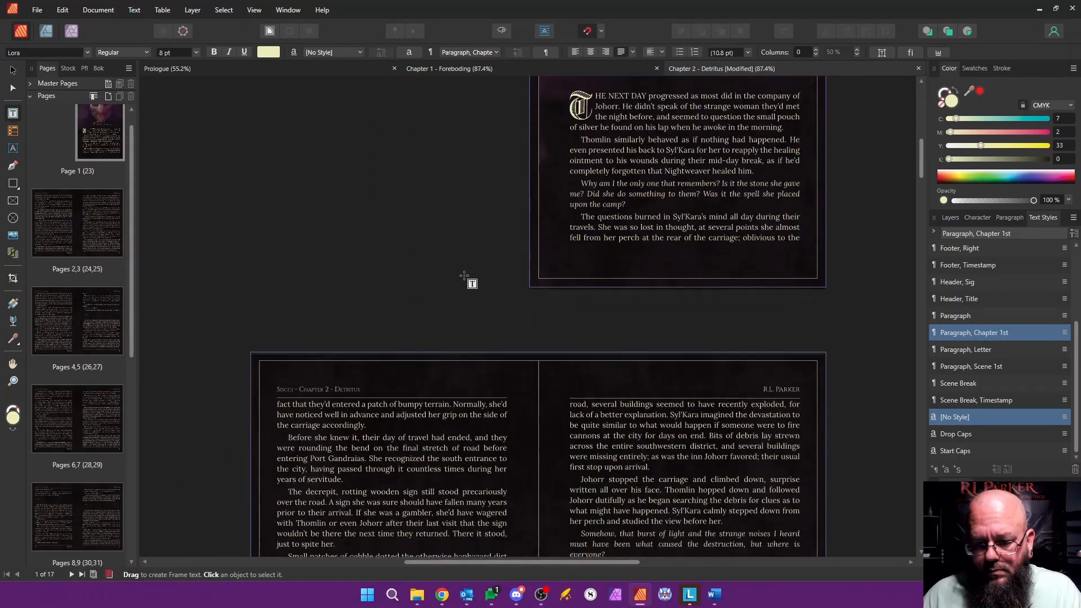
scroll(471, 285, down, 15)
click(589, 331)
key(shift+Down)
key(shift+Down)
key(shift+Down)
key(shift+Down)
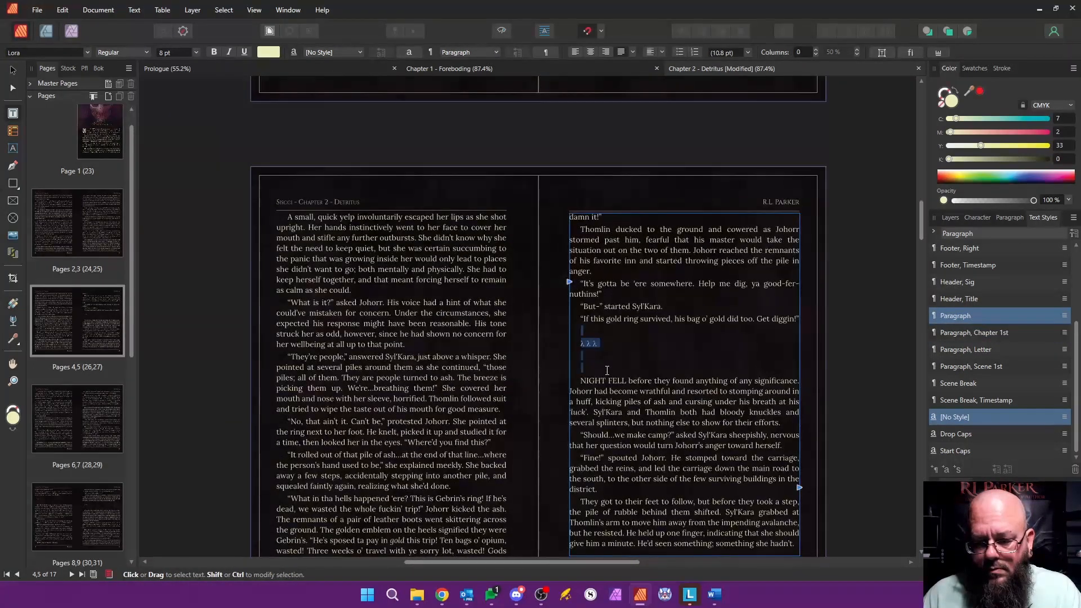
text(v v v)
key(Return)
Step: Apply the "Scene Break" style to the "v v v" line and "Paragraph, Scene 1st" to the "NIGHT FELL" paragraph
click(589, 332)
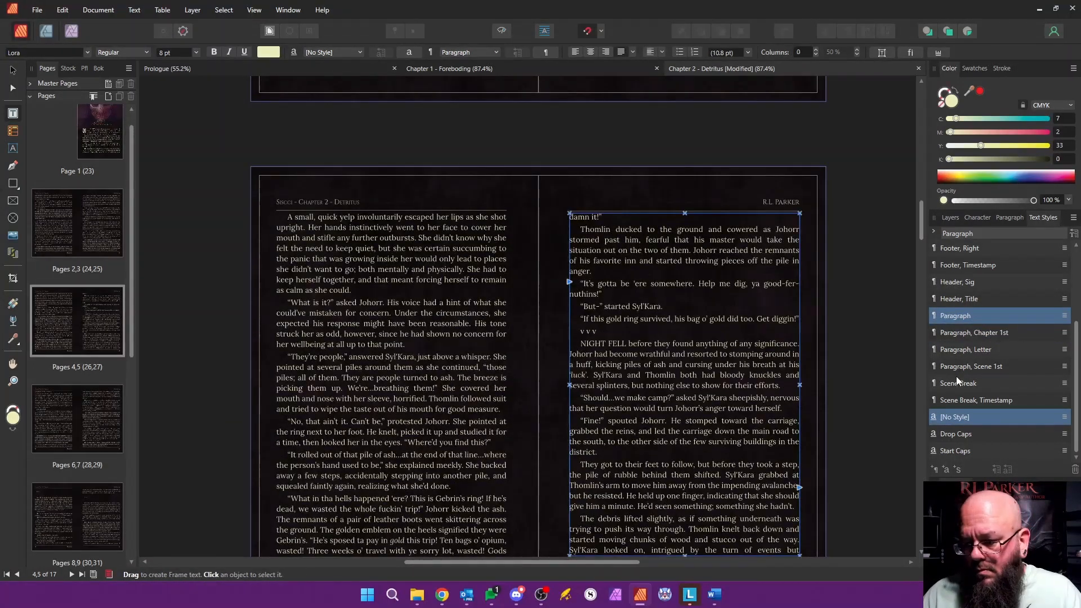
click(959, 382)
click(655, 356)
click(977, 367)
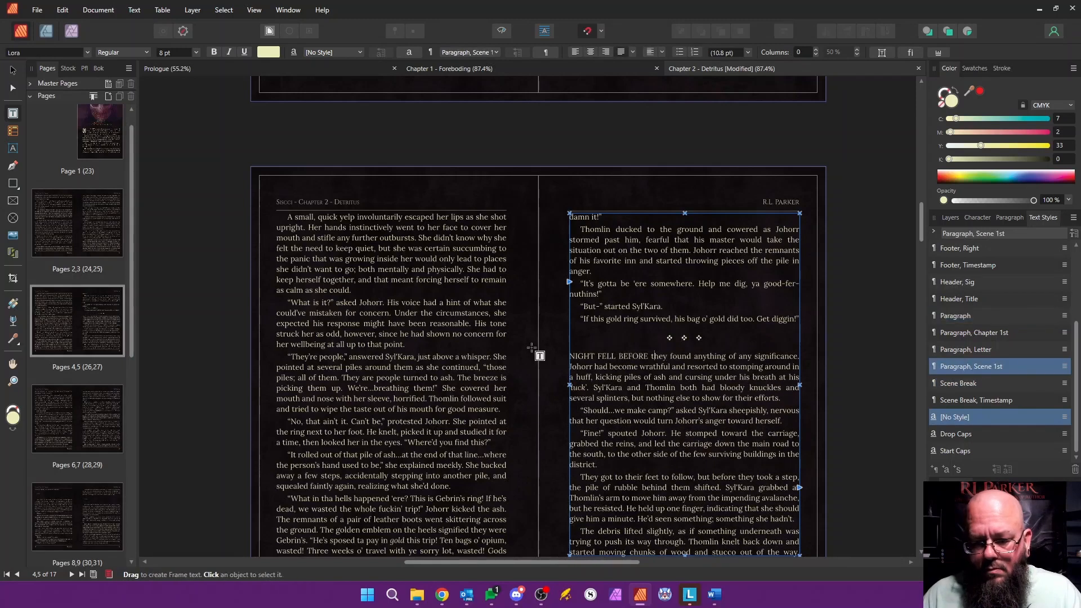
scroll(532, 348, down, 15)
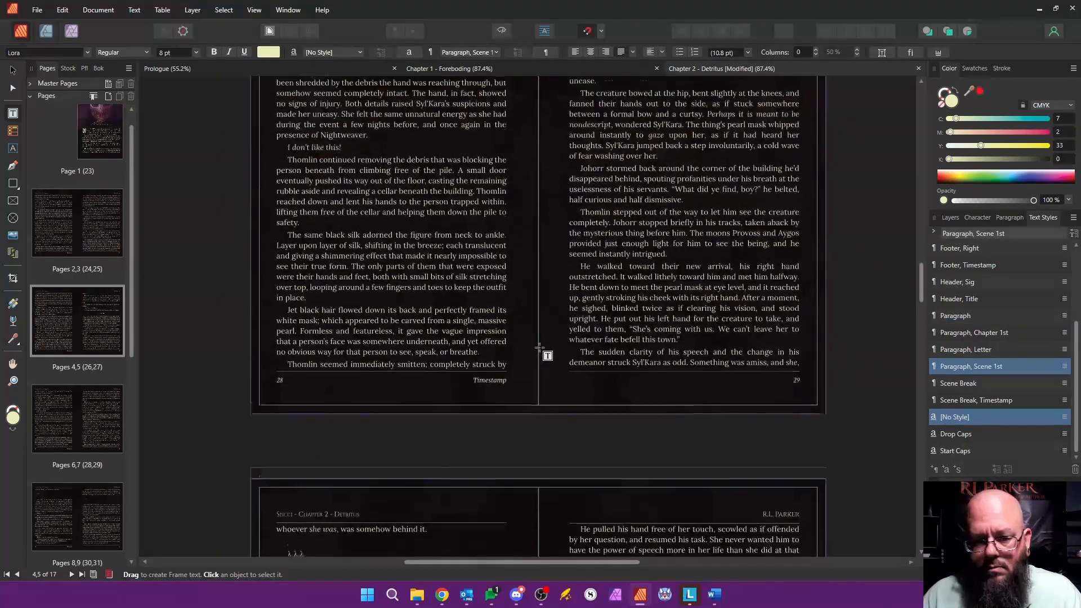
Step: Replace the scene break symbols and blank lines before "JOHORR KICKED" on page 8 with "v v v" in the "Scene Break" style
scroll(539, 348, down, 8)
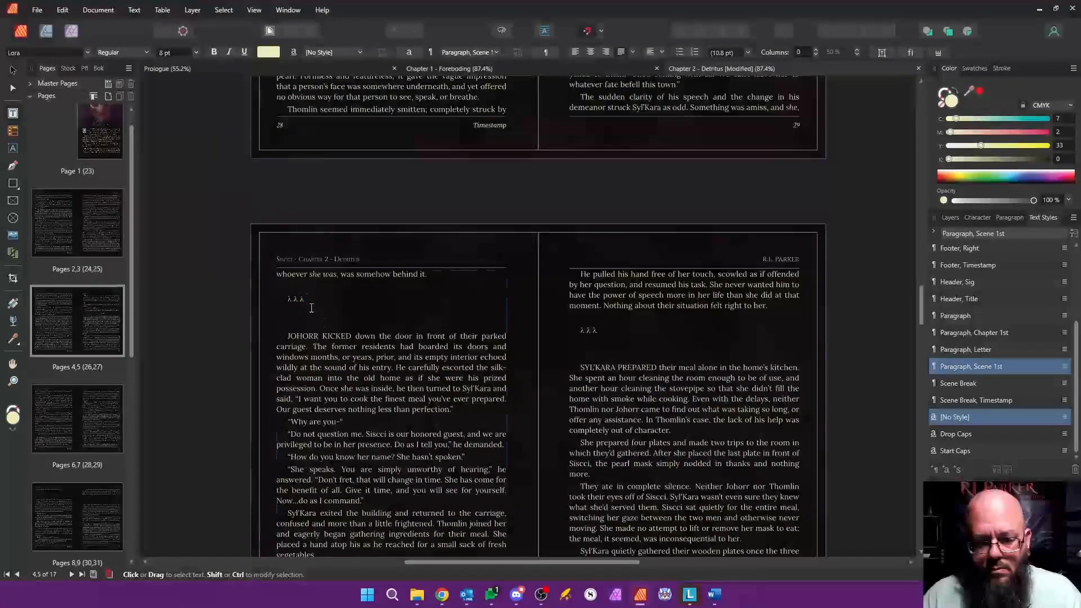
drag(311, 308, 325, 324)
key(Delete)
key(Delete)
text(v v v)
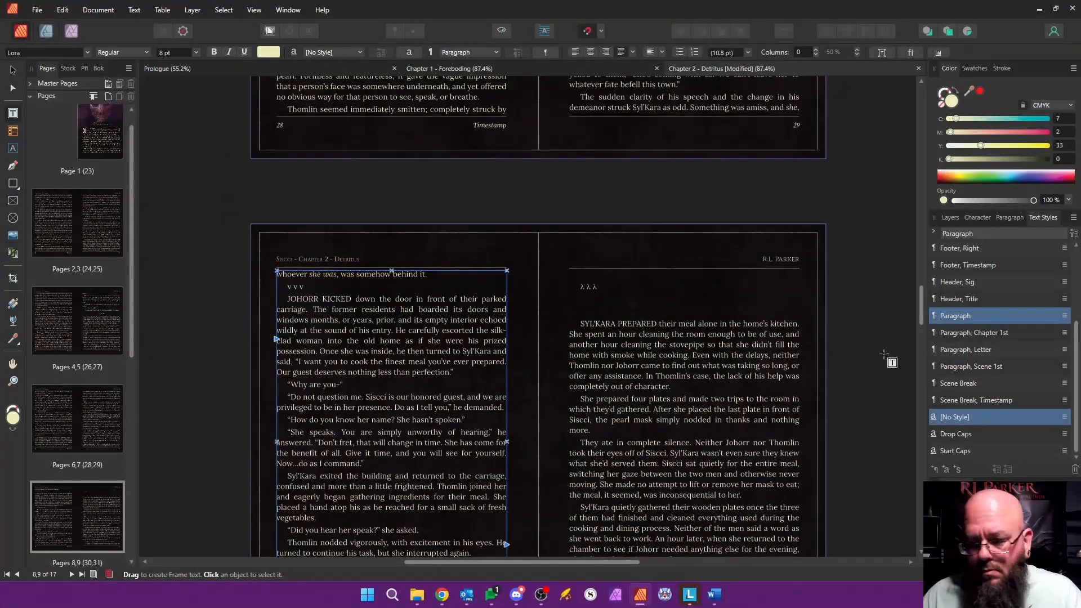
click(964, 382)
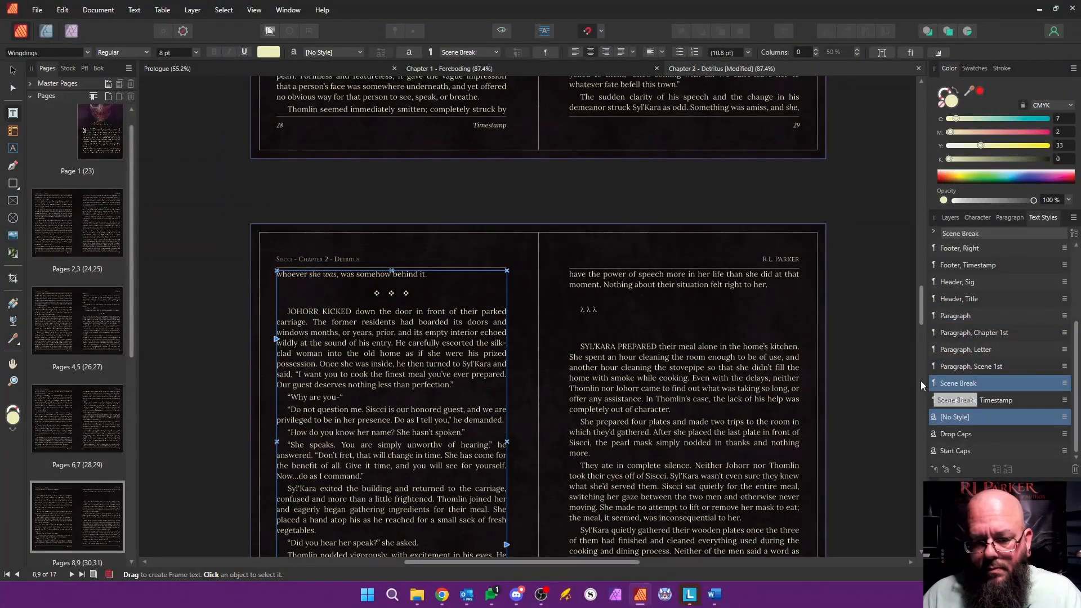
Step: Replace the scene break symbols and surrounding blank lines before "SYL'KARA PREPARED" on page 9 with "v v v"
drag(582, 299, 581, 345)
key(Delete)
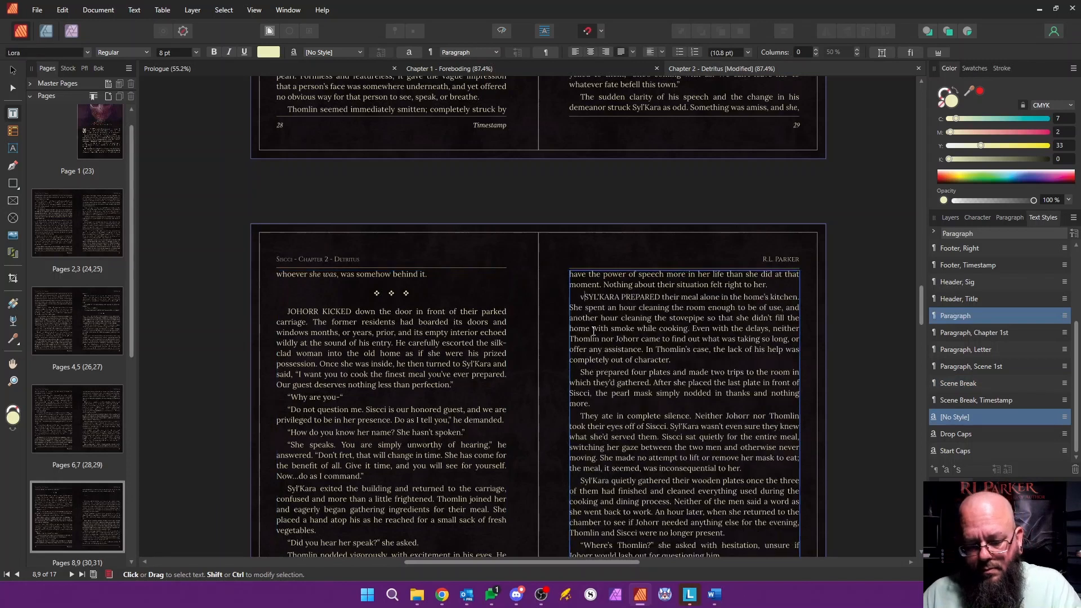
text(v v v)
Step: Apply "Paragraph, Scene 1st" to the "JOHORR KICKED" and "SYL'KARA PREPARED" paragraphs and "Scene Break" to the "v v v" line on page 9
click(379, 313)
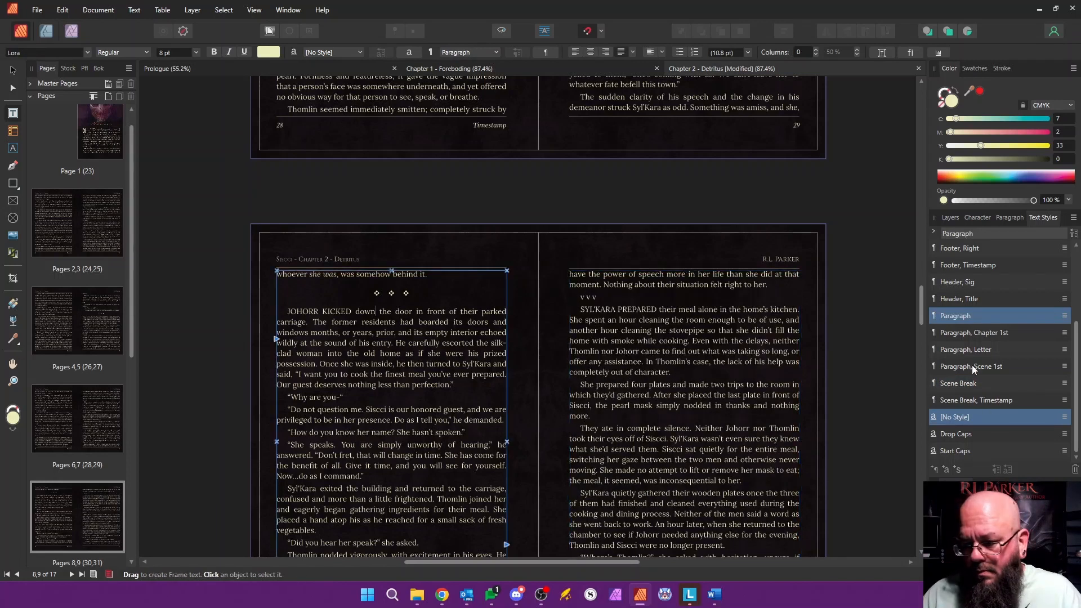
click(629, 307)
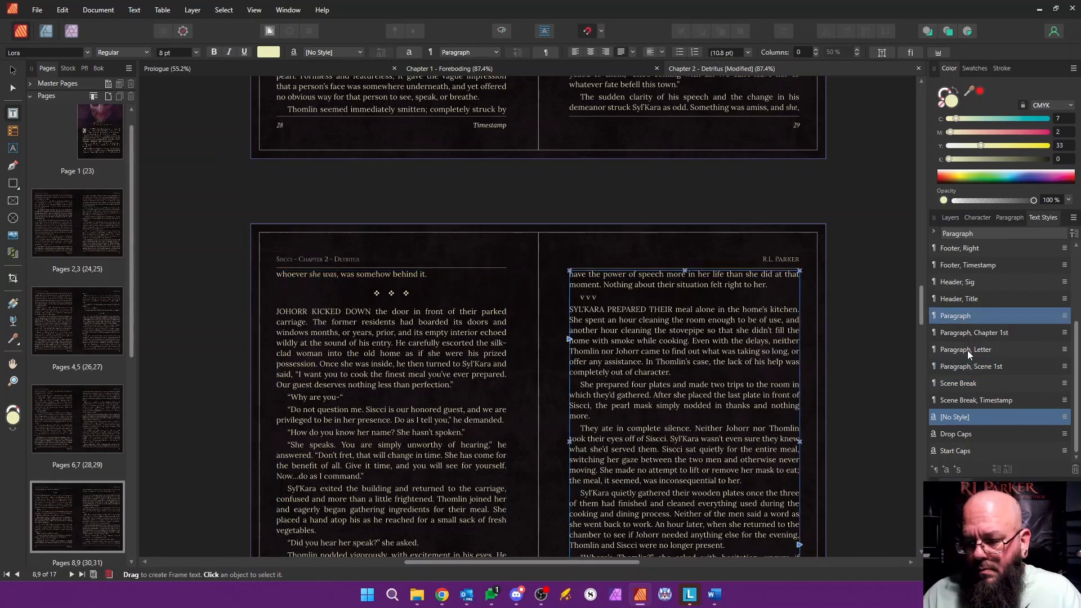
click(959, 383)
Step: Replace the break before "THE NEXT morning" on page 10 with "v v v" in "Scene Break" style and apply "Paragraph, Scene 1st" to that paragraph
scroll(641, 350, down, 3)
scroll(641, 350, down, 10)
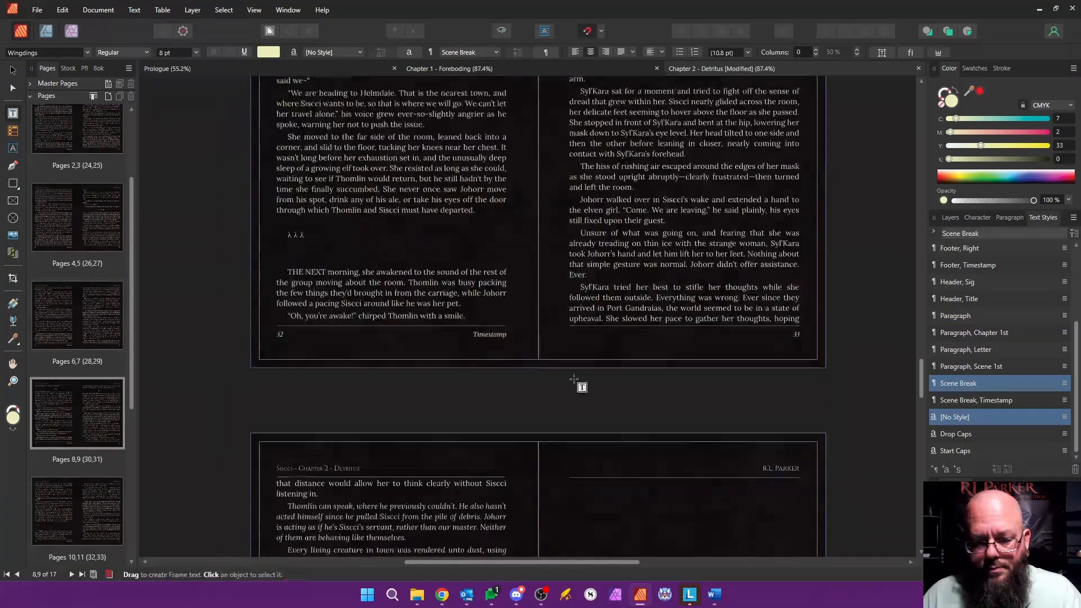
triple_click(350, 256)
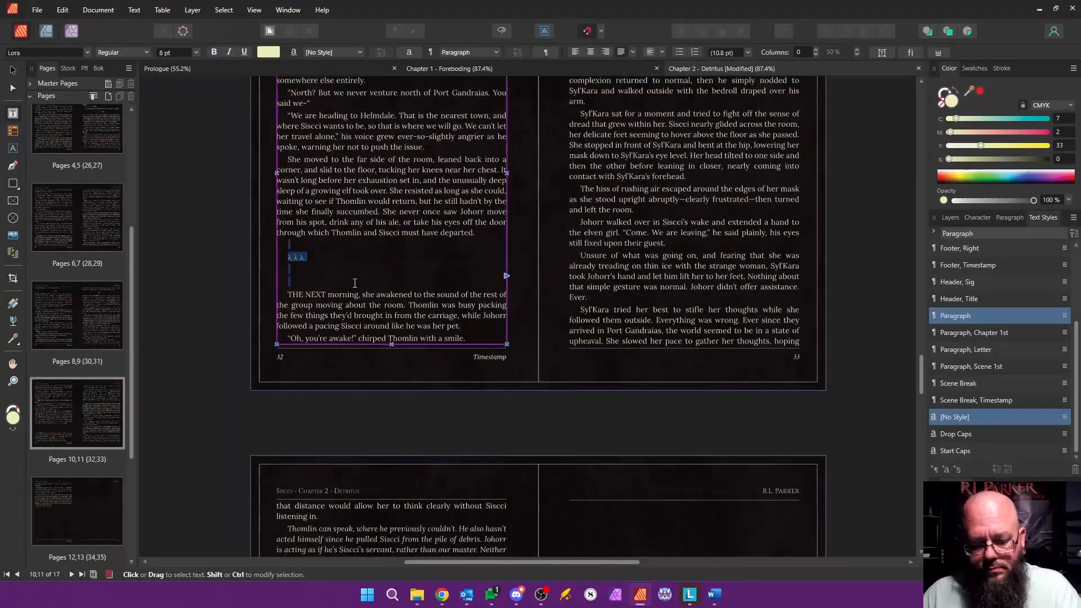
text(v v v)
click(984, 383)
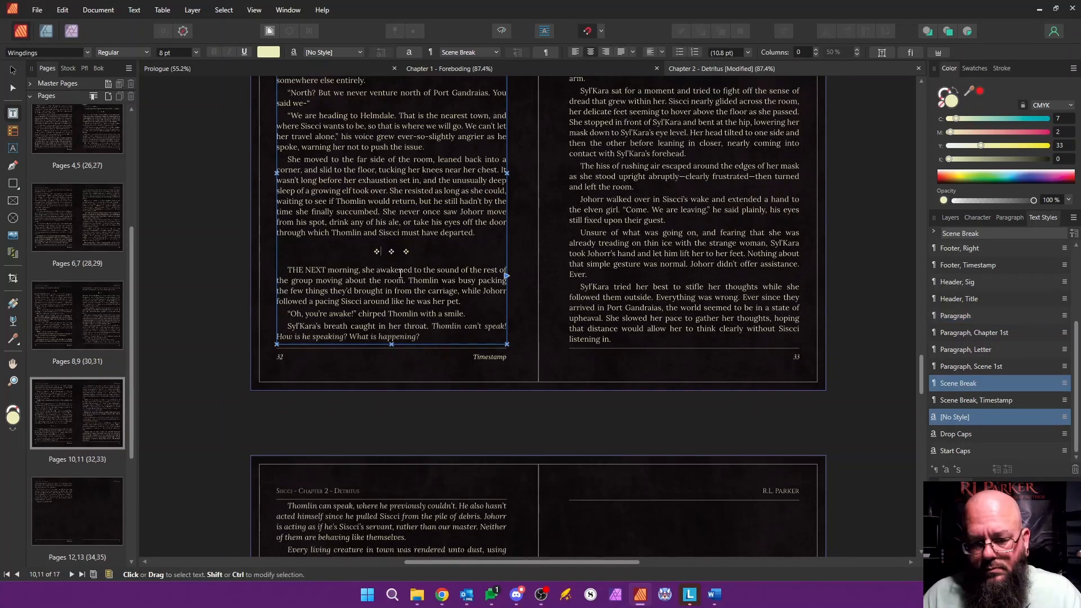
key(Down)
click(974, 366)
Step: Delete the unused pages 13 to 17 at the end of the chapter
scroll(654, 283, down, 5)
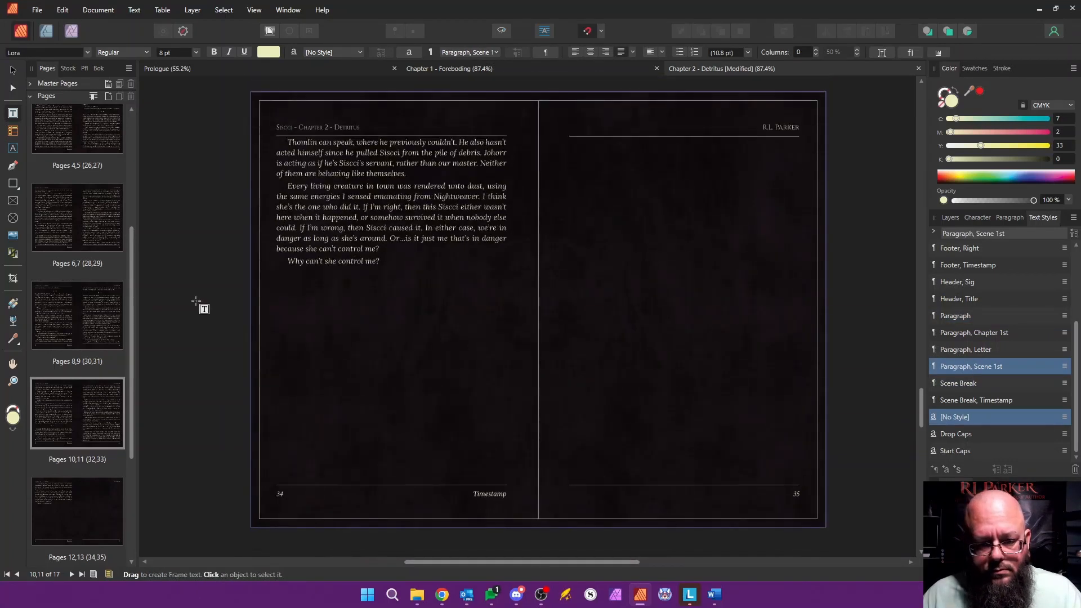
scroll(104, 326, down, 2)
click(107, 320)
shift+click(99, 495)
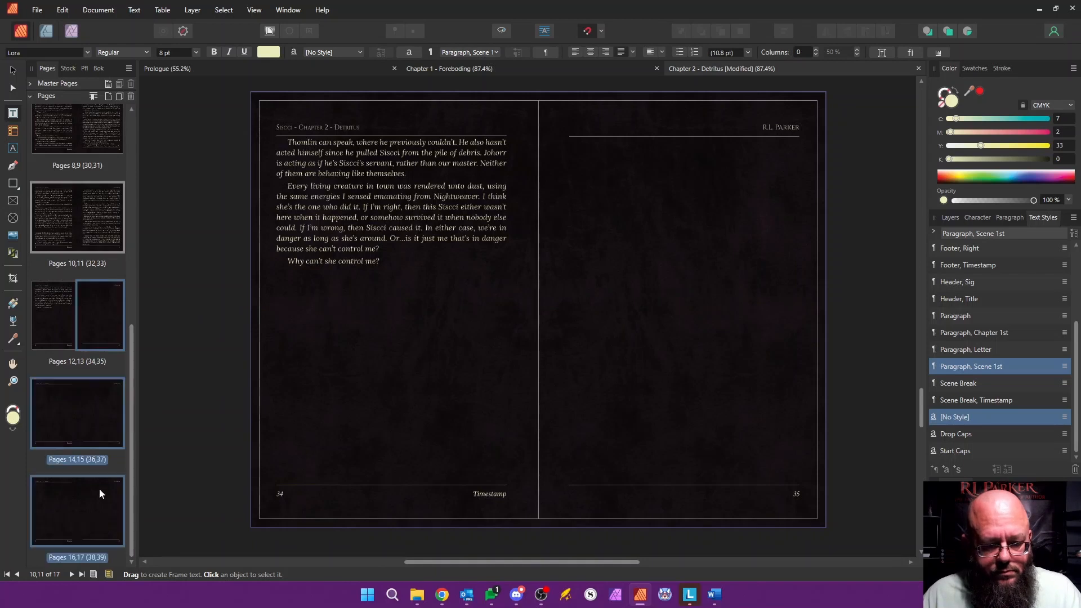
right_click(106, 320)
click(145, 348)
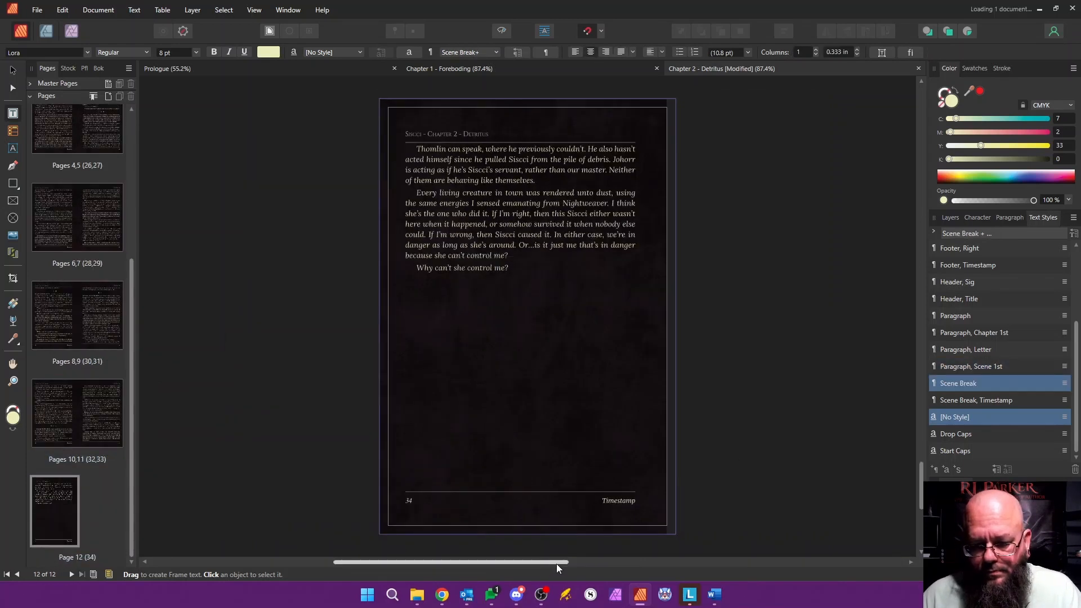
Step: Save the chapter and review its styled pages from the end back to page 1
drag(500, 566, 574, 566)
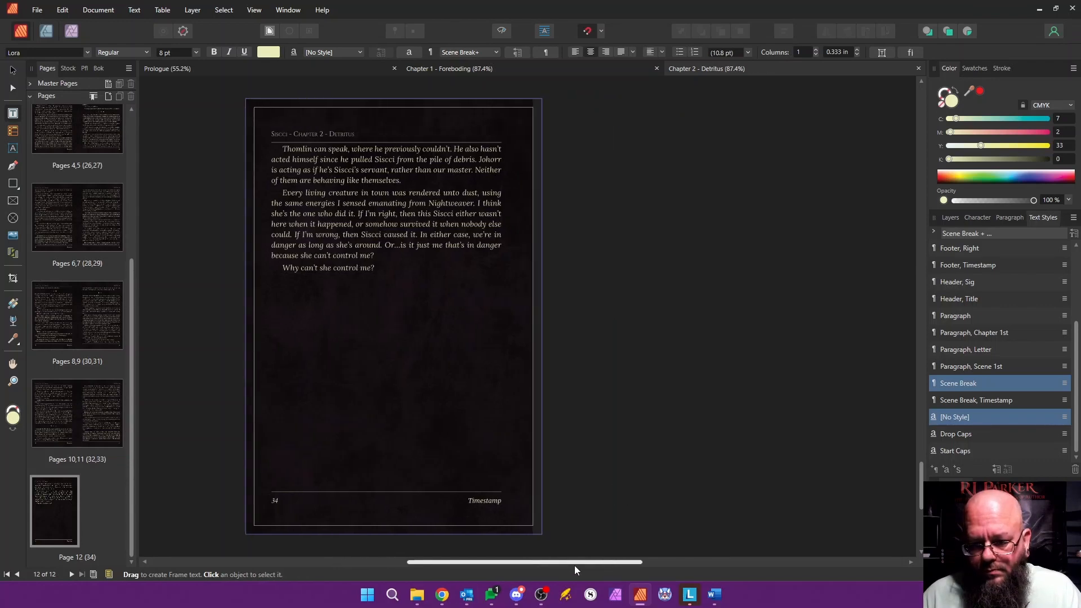
scroll(639, 420, up, 10)
scroll(635, 415, up, 6)
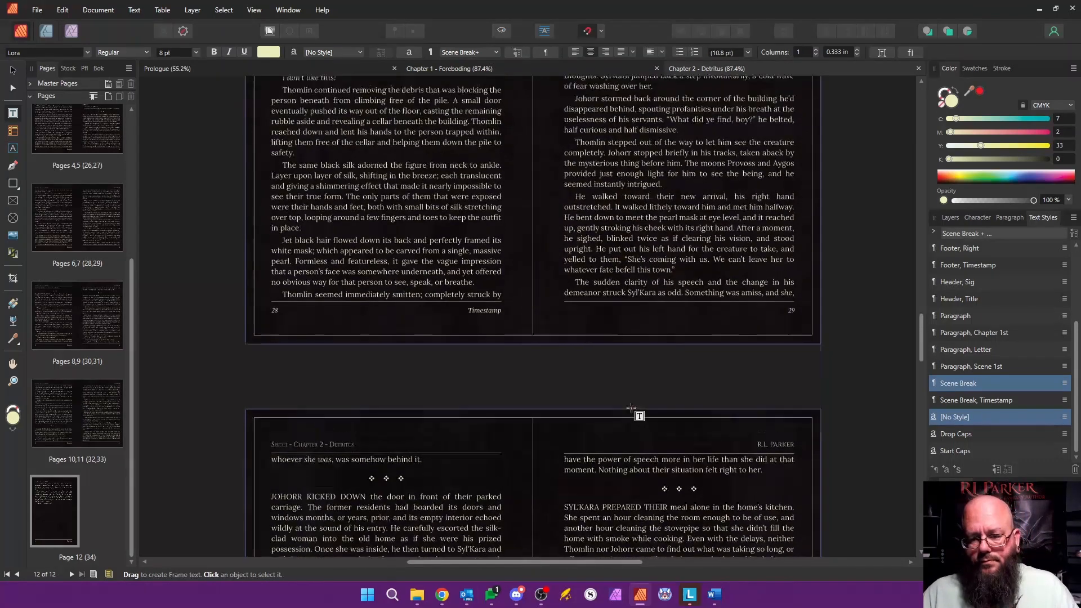
scroll(632, 400, up, 10)
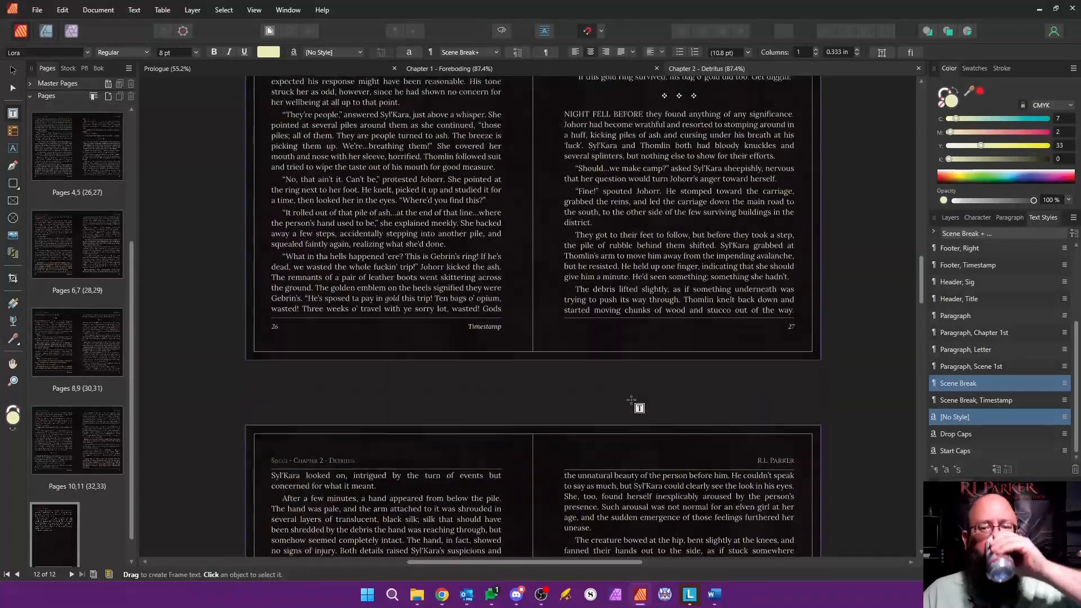
scroll(630, 400, up, 6)
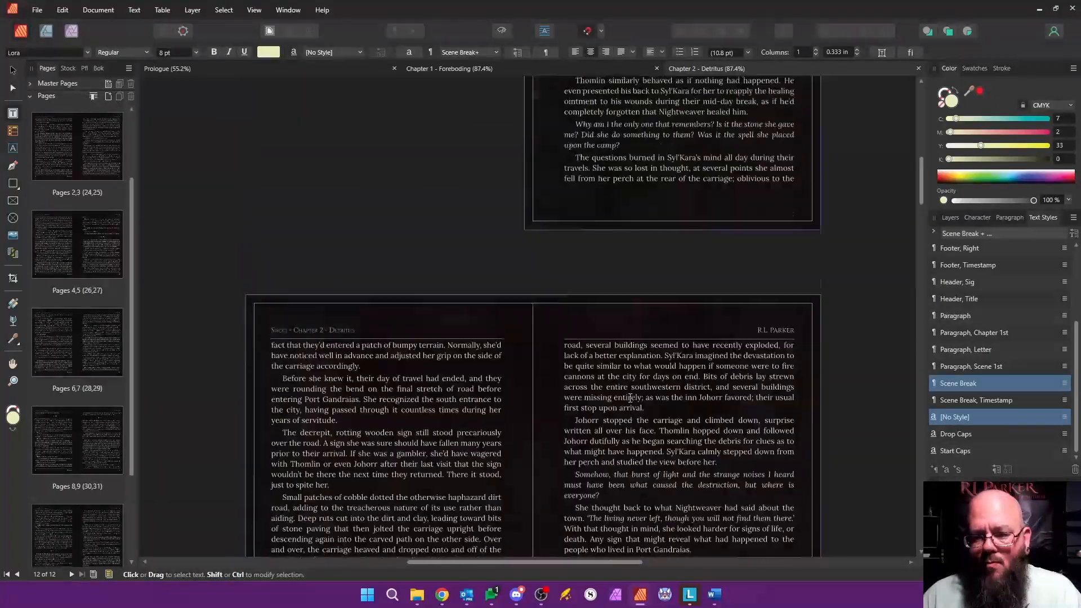
scroll(459, 356, down, 1)
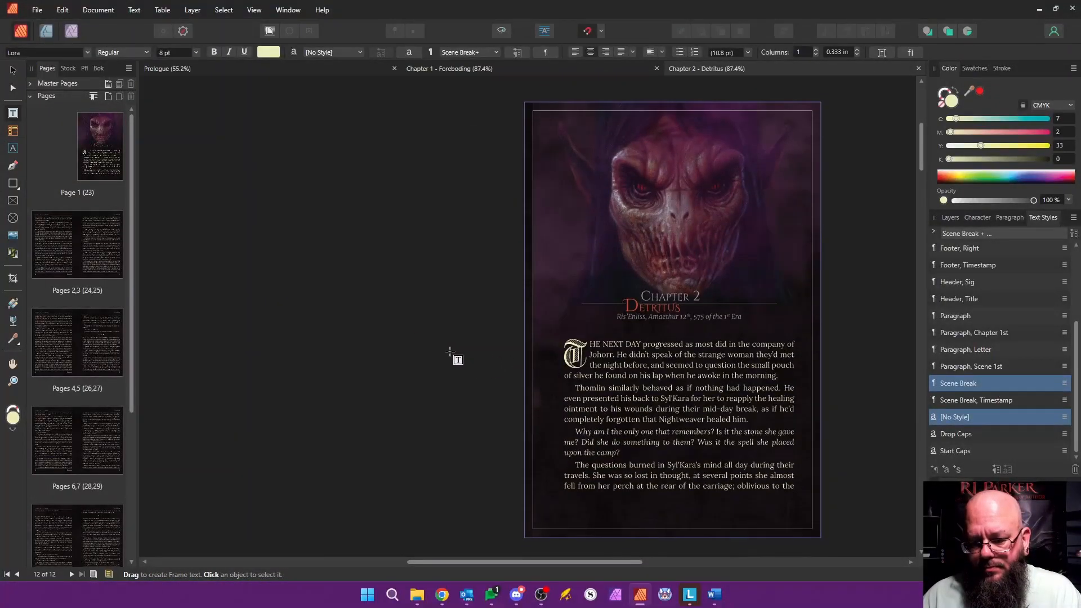
Step: Close the Prologue, Chapter 1 and Chapter 2 documents and open Chapter 3 from the book's chapter list
click(92, 69)
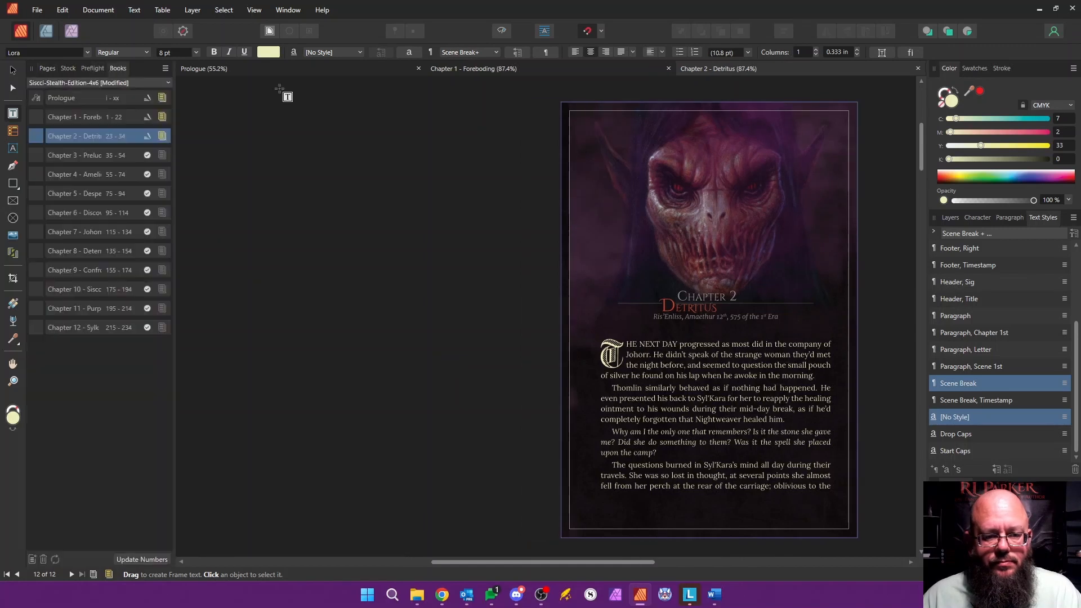
click(419, 68)
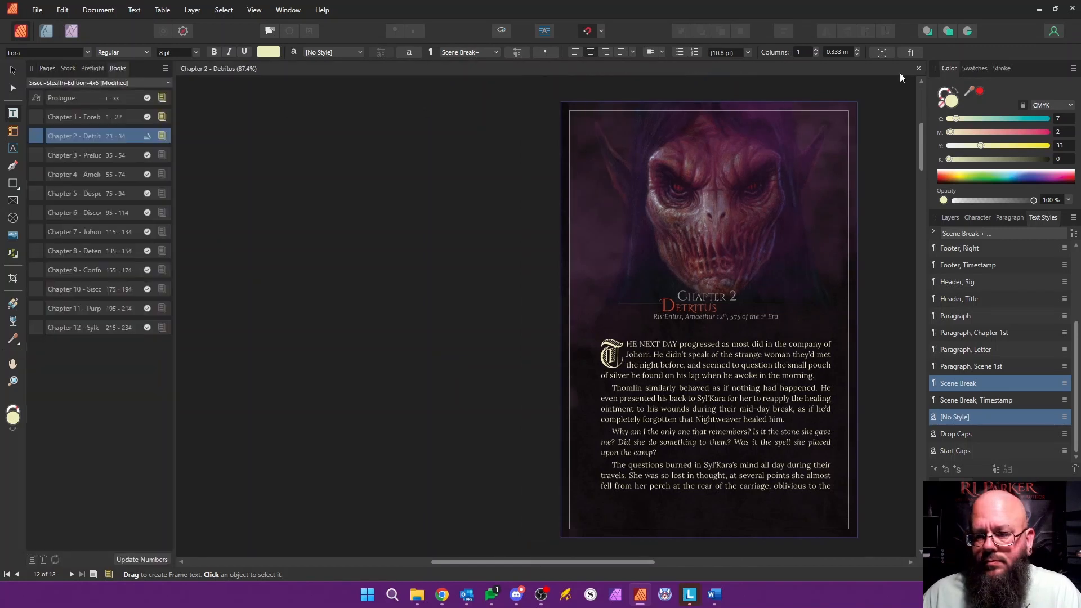
click(919, 68)
click(99, 161)
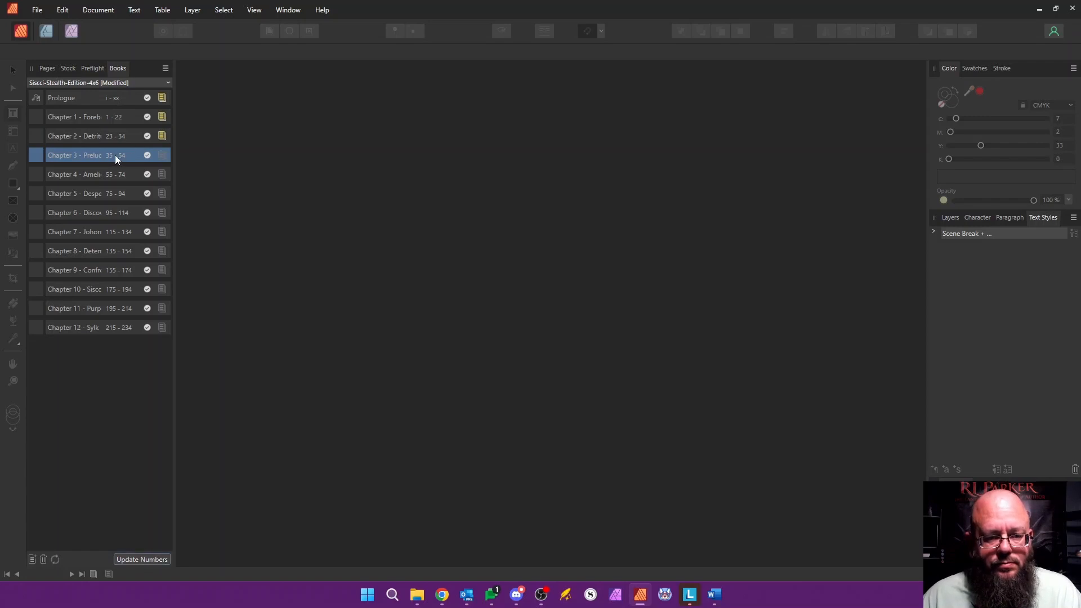
double_click(115, 155)
Step: Rename the document's section to "Chapter 3 - Prelude"
click(50, 67)
right_click(99, 149)
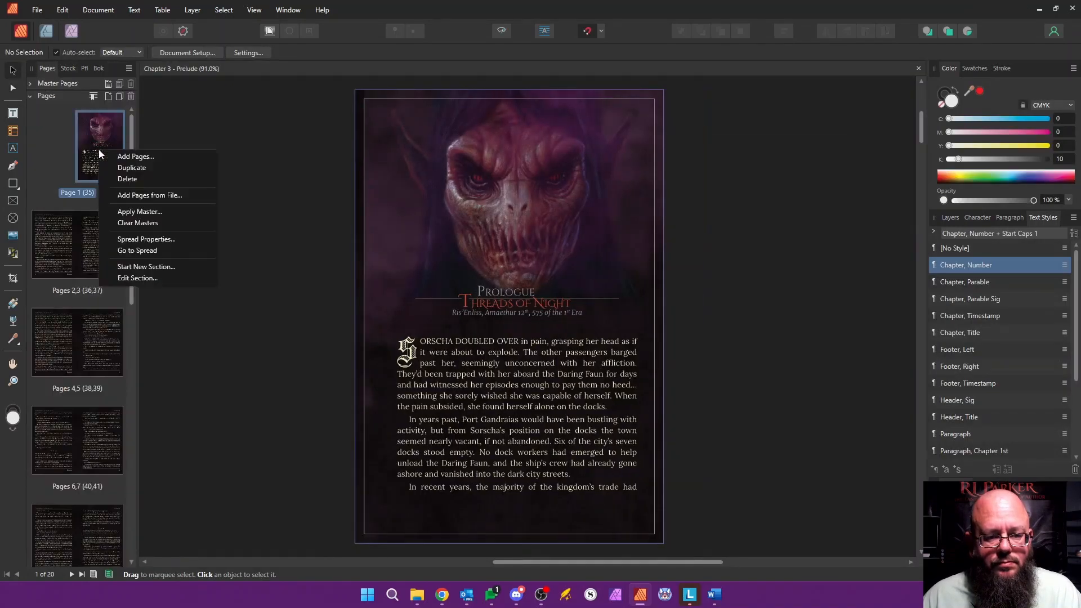
click(146, 278)
triple_click(620, 301)
text(Chapter 3 - P)
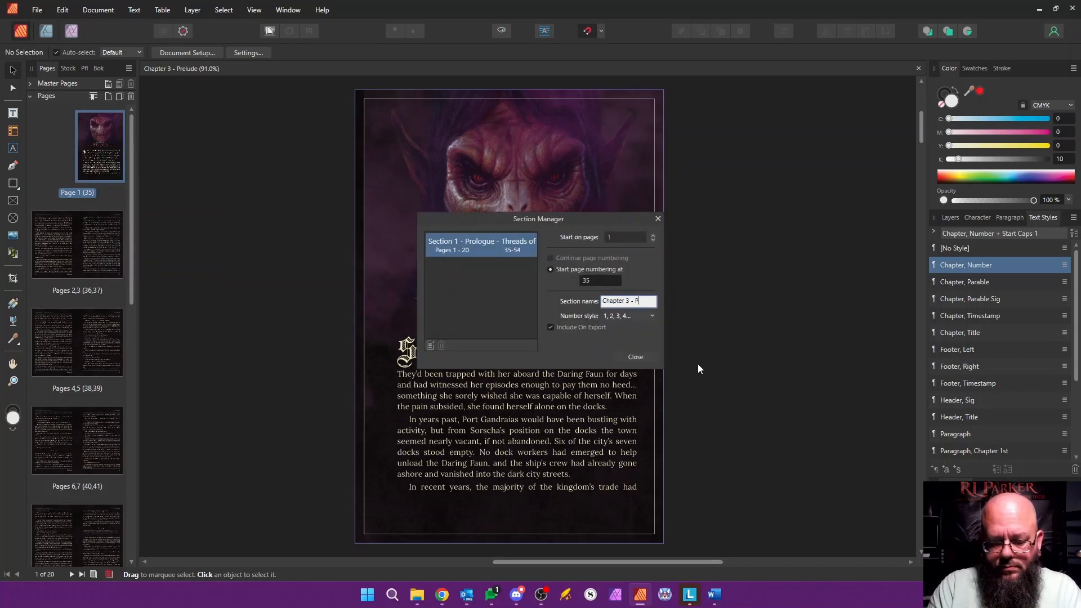
text(relude)
key(Return)
click(641, 358)
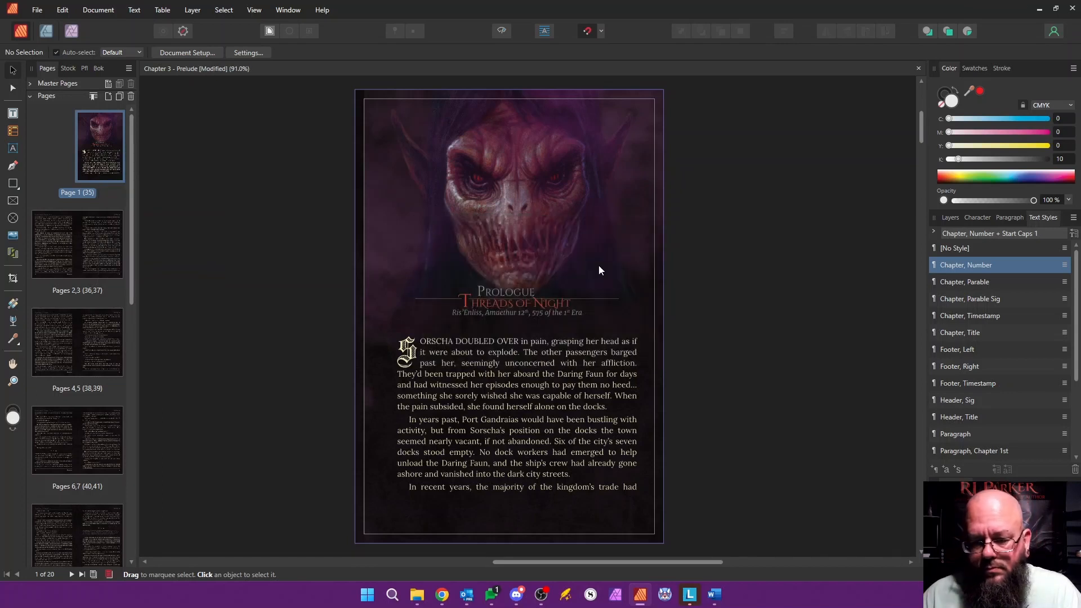
Step: Change the heading on page 1 to "Chapter 3" and the title below it to "Prelude"
double_click(488, 293)
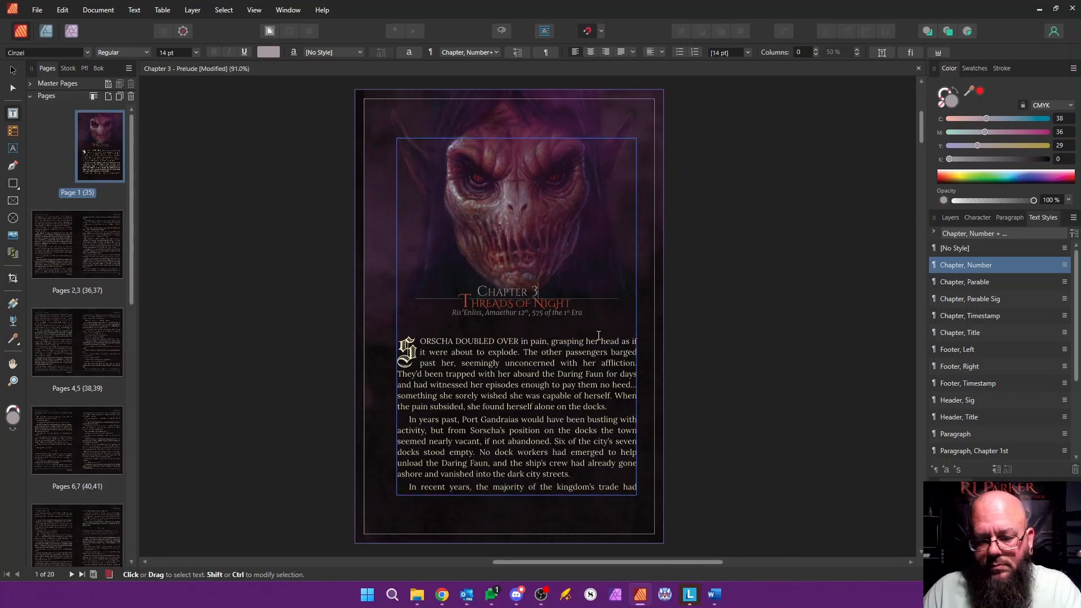
click(473, 301)
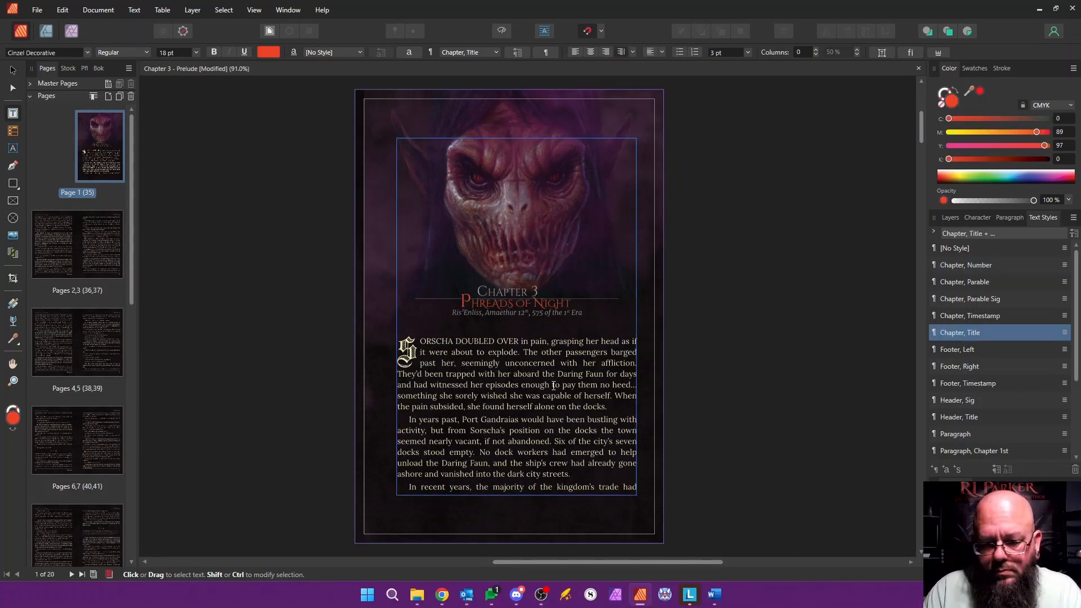
text(Prelude)
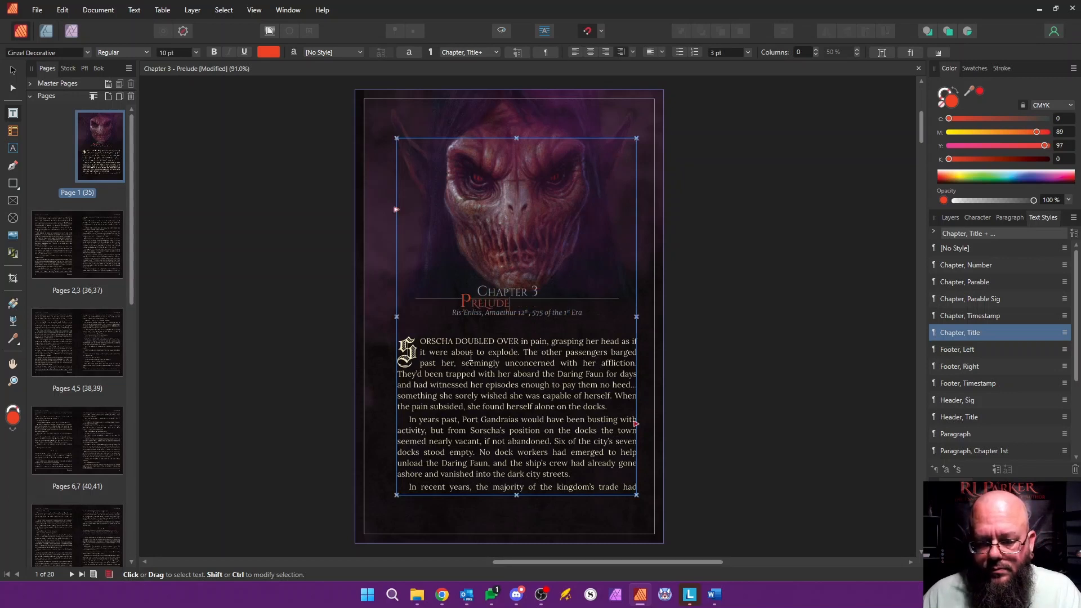
Step: Set the left indent of the decoration line in the "Chapter, Number" text style to 1.02 in
scroll(467, 310, up, 5)
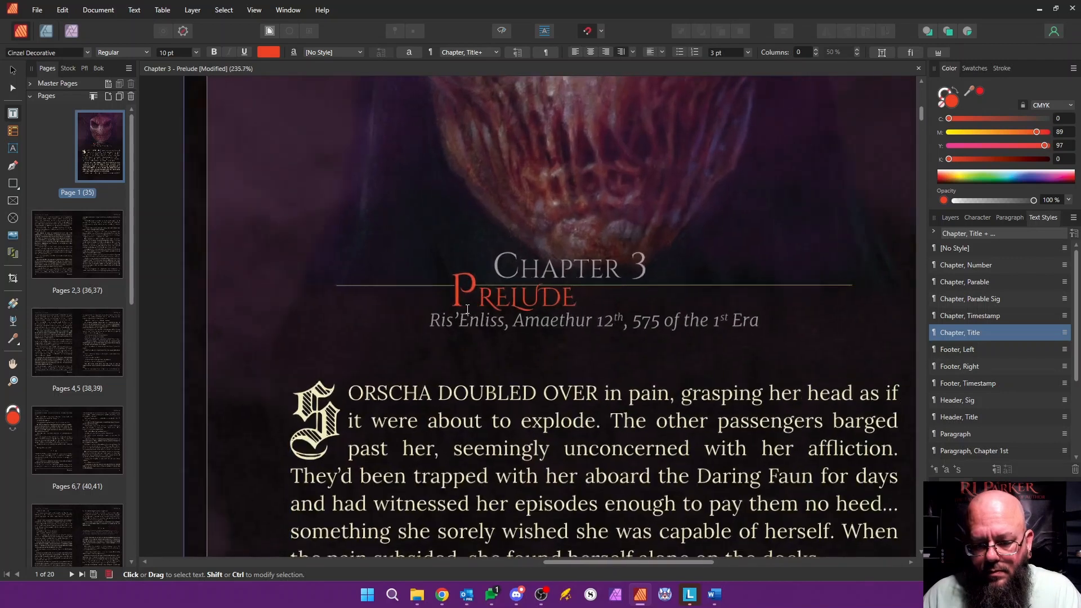
mouse_move(1076, 316)
mouse_down()
mouse_move(1077, 368)
mouse_move(1079, 320)
mouse_up()
right_click(976, 268)
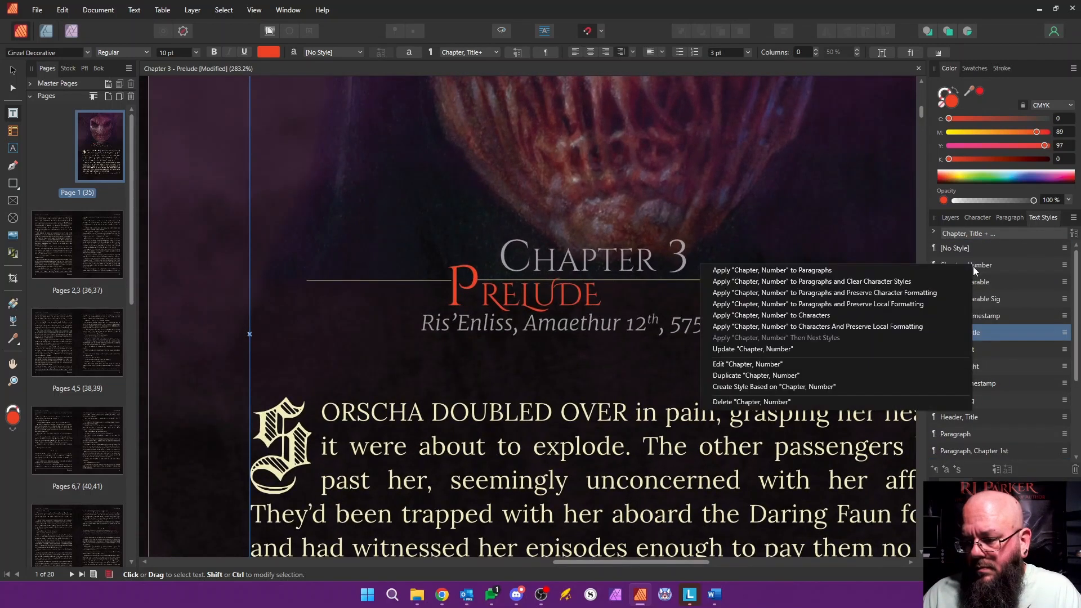
click(780, 364)
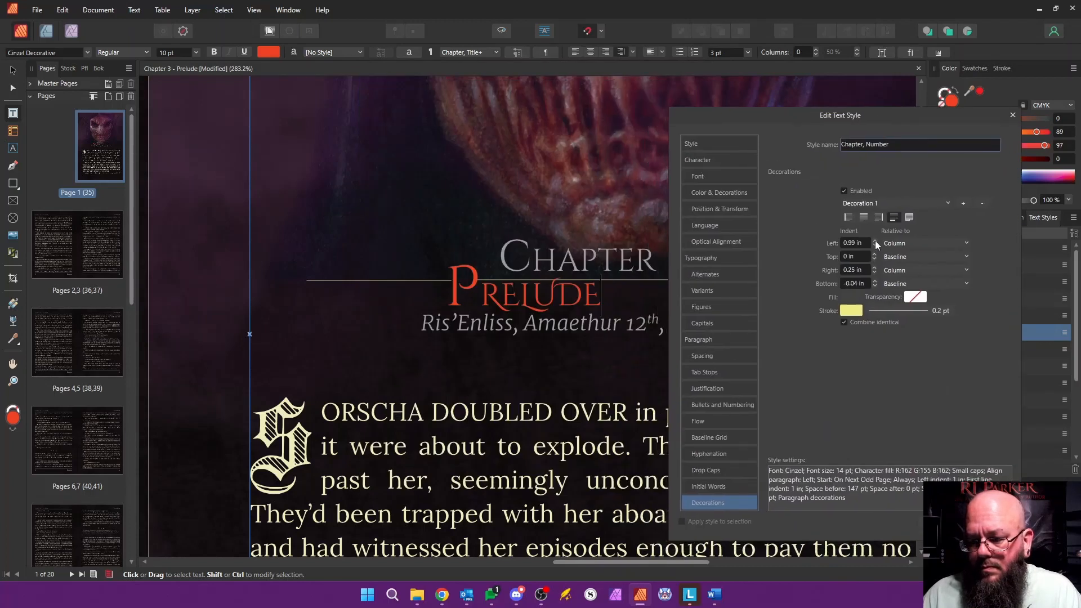
click(875, 241)
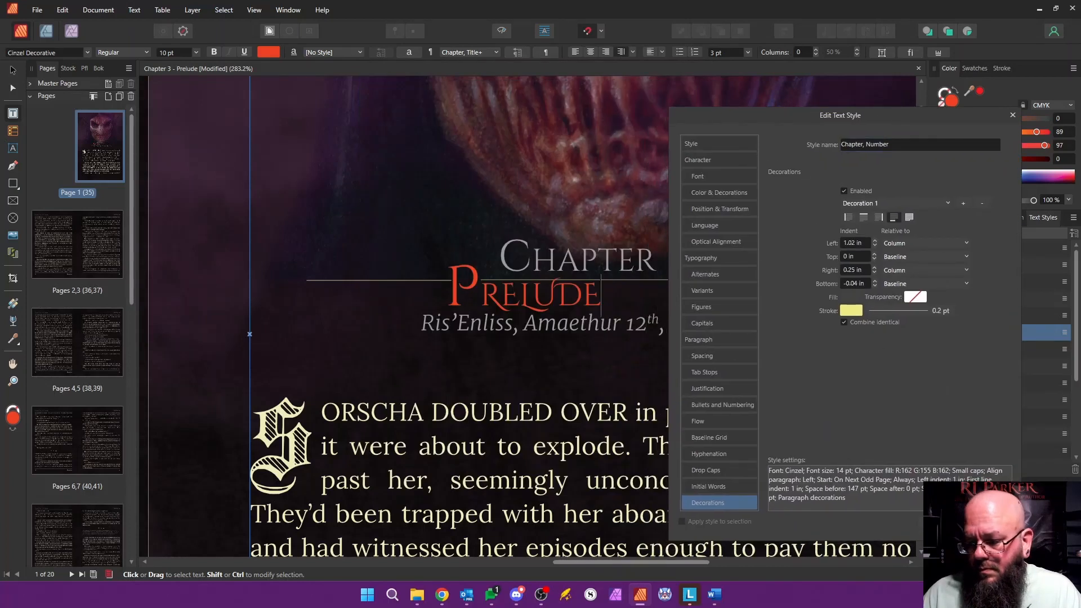
click(953, 522)
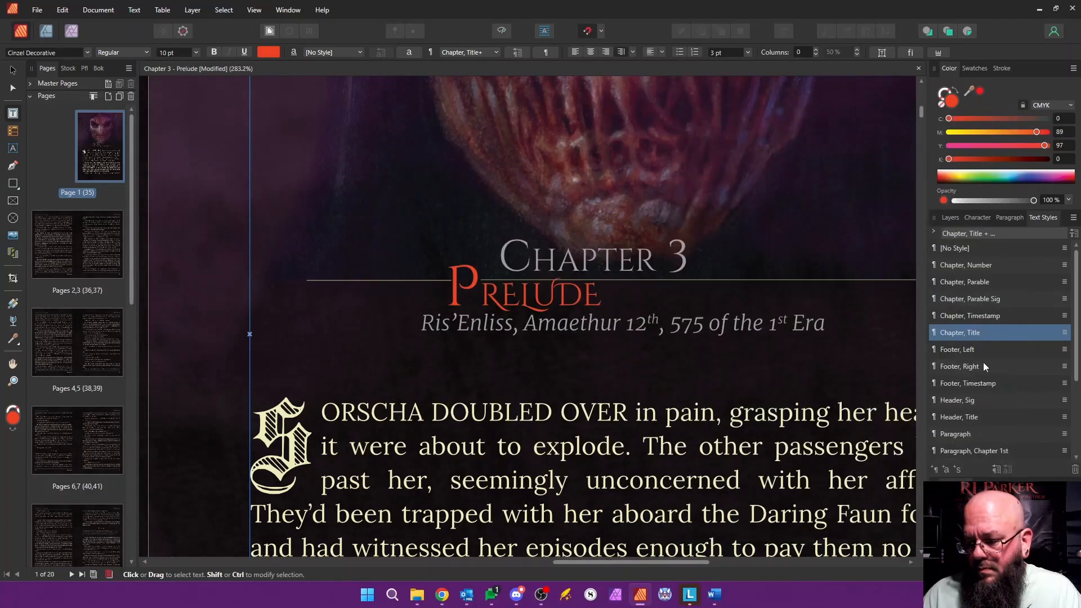
Step: Set the right indent of the decoration line in the "Chapter, Title" text style to 2.42 in
right_click(989, 332)
click(816, 429)
drag(627, 69, 906, 102)
click(845, 255)
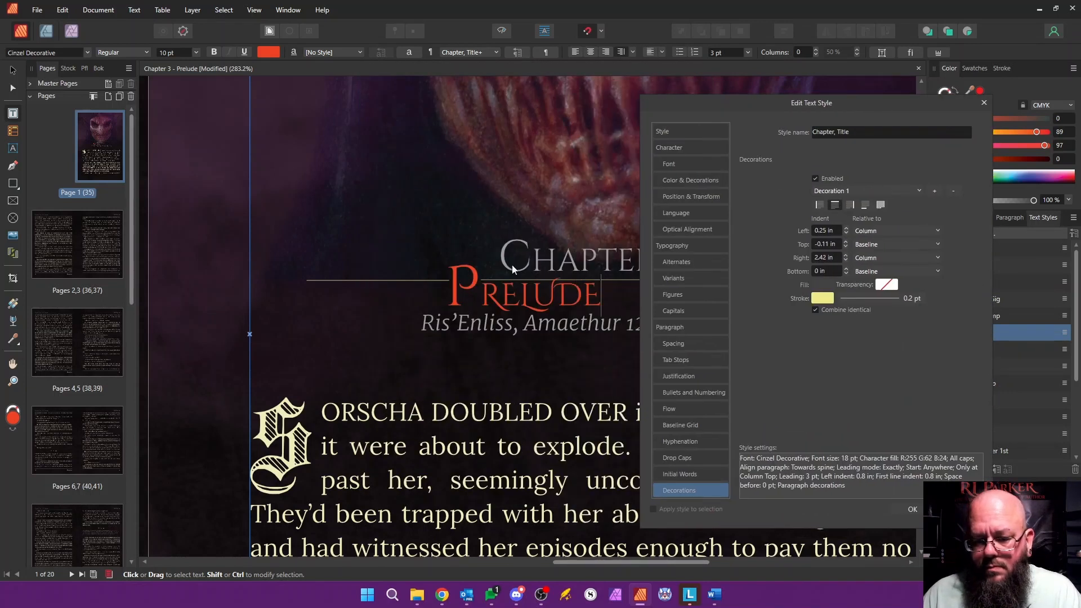
click(912, 510)
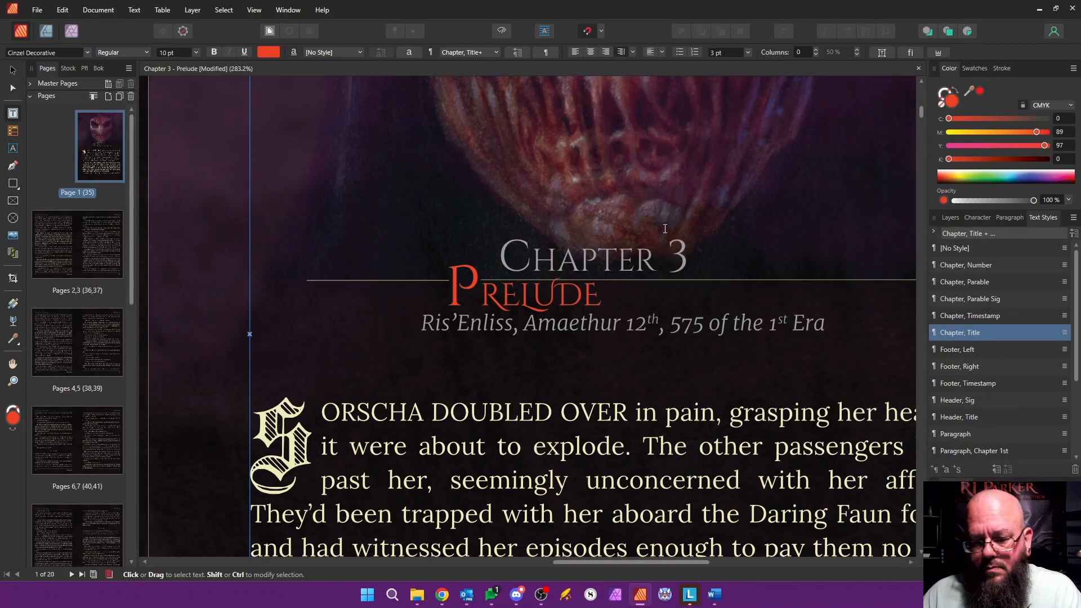
scroll(351, 396, down, 8)
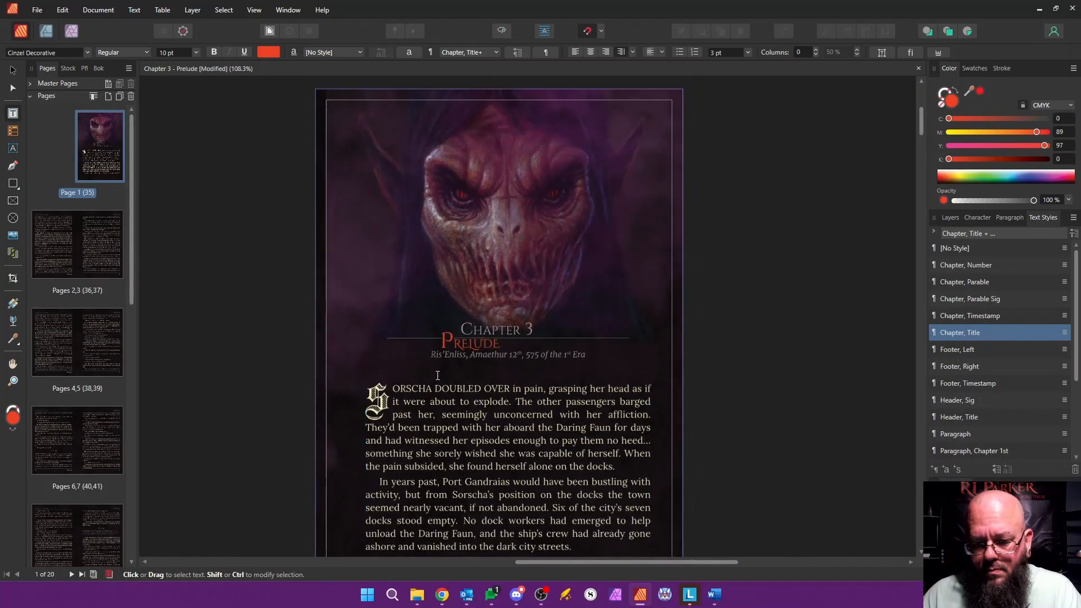
drag(675, 563, 587, 562)
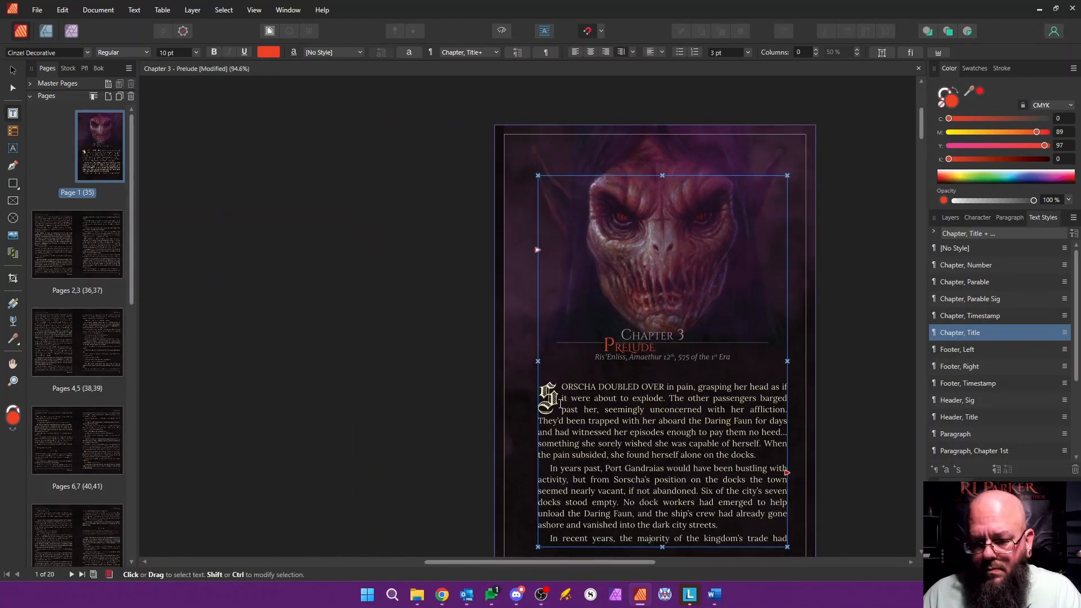
Step: Delete all the old body text from the opening paragraph on page 1 through the end of page 20
drag(543, 387, 745, 587)
drag(594, 3, 421, 262)
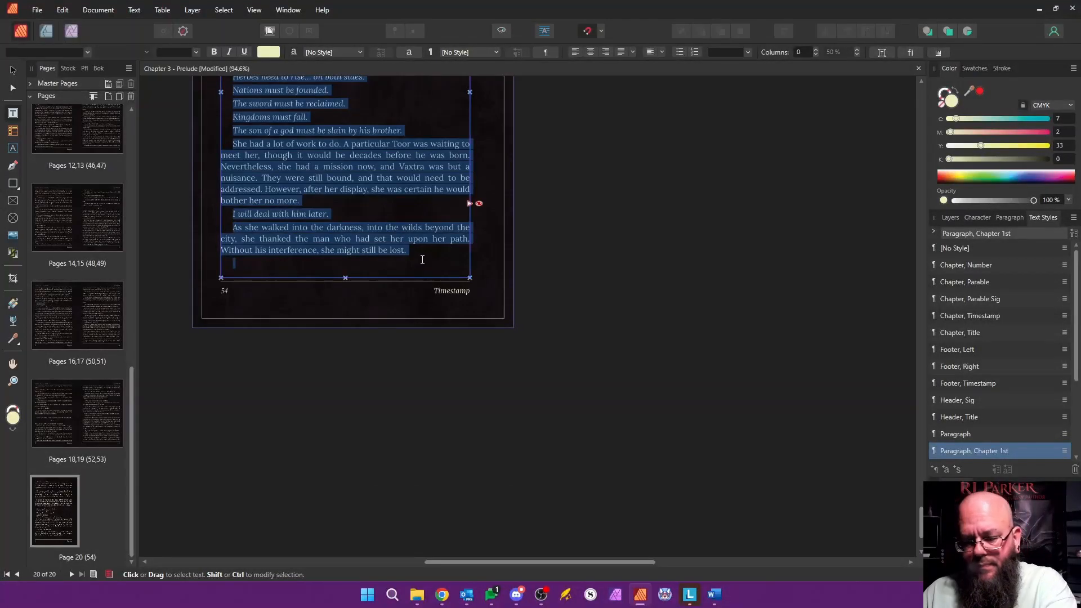
key(ctrl+Home)
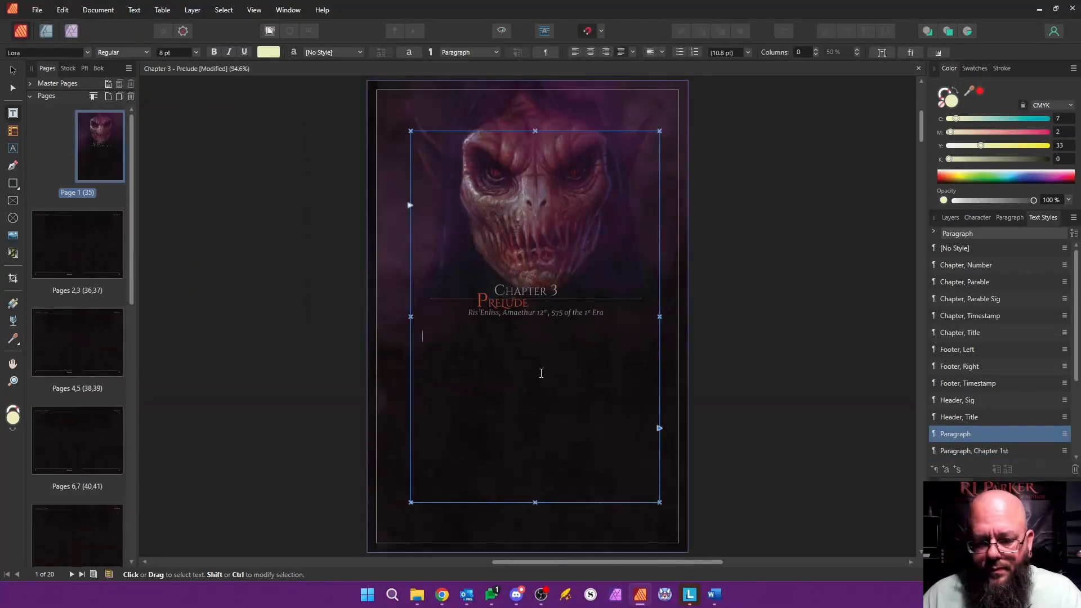
Step: Delete the emptied pages 2 to 20, keeping only page 1
click(46, 228)
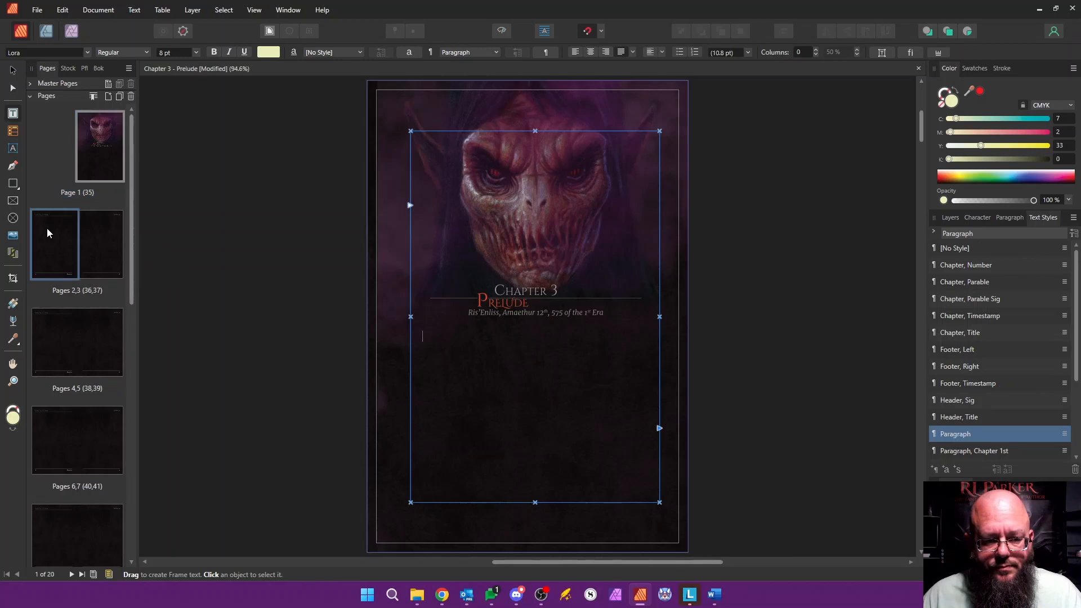
scroll(77, 338, down, 10)
shift+click(63, 510)
right_click(67, 510)
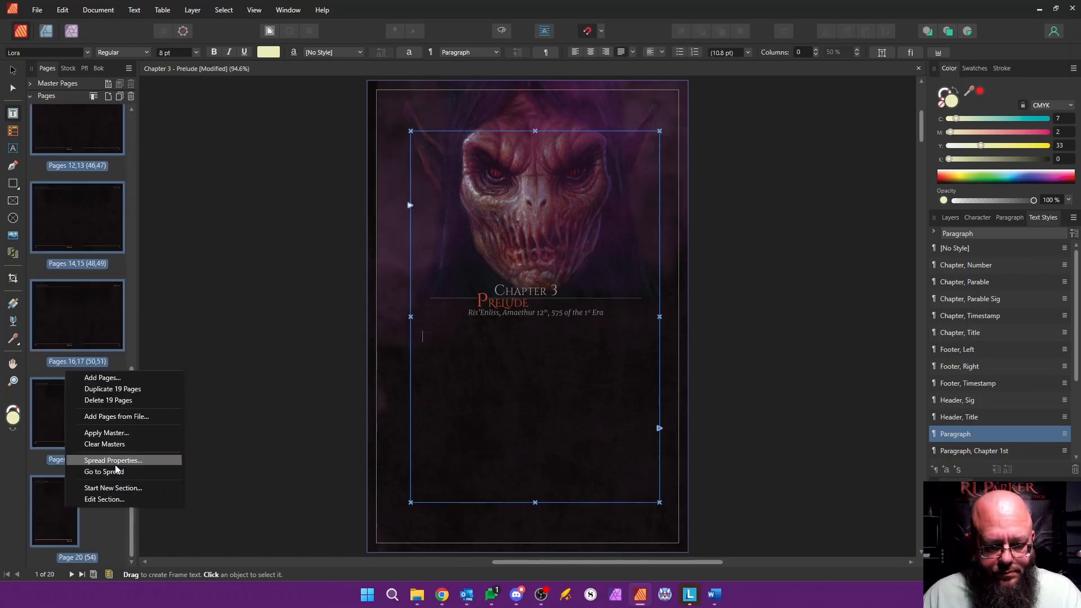
click(113, 401)
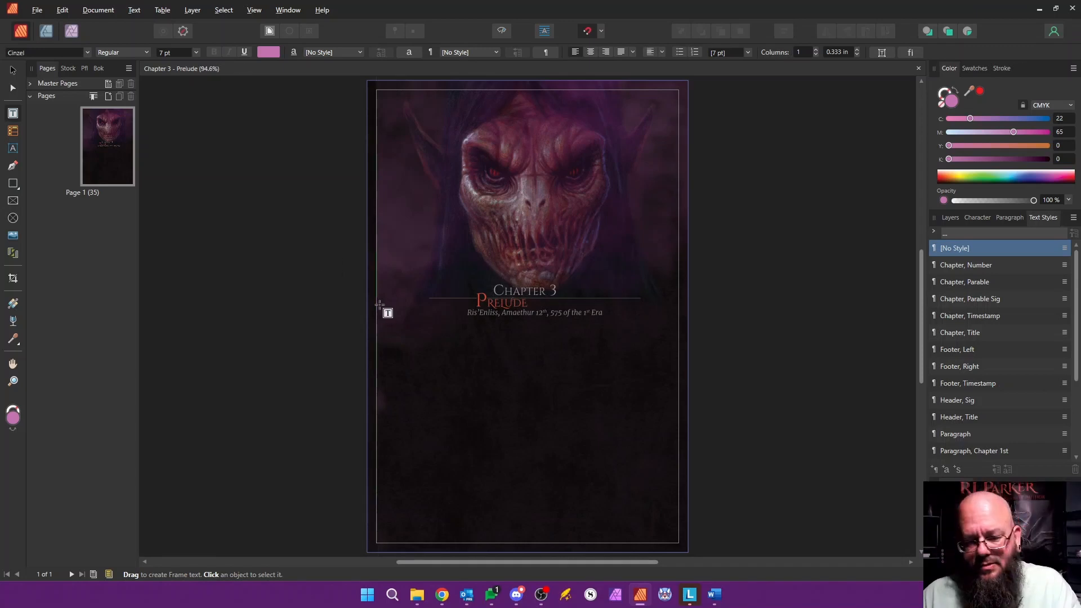
Step: Switch to the Word manuscript, copy the Chapter Three body text up to the end before Chapter Four, and return to Affinity Publisher
click(715, 595)
drag(424, 271, 629, 503)
scroll(632, 503, down, 9)
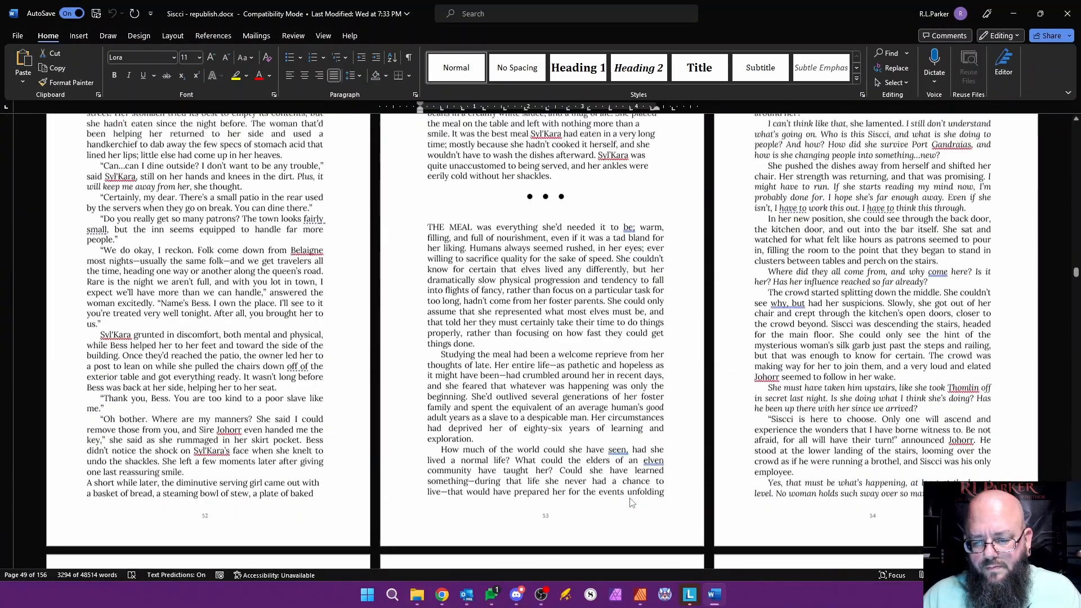
scroll(632, 503, down, 18)
scroll(632, 503, up, 1)
shift+click(288, 334)
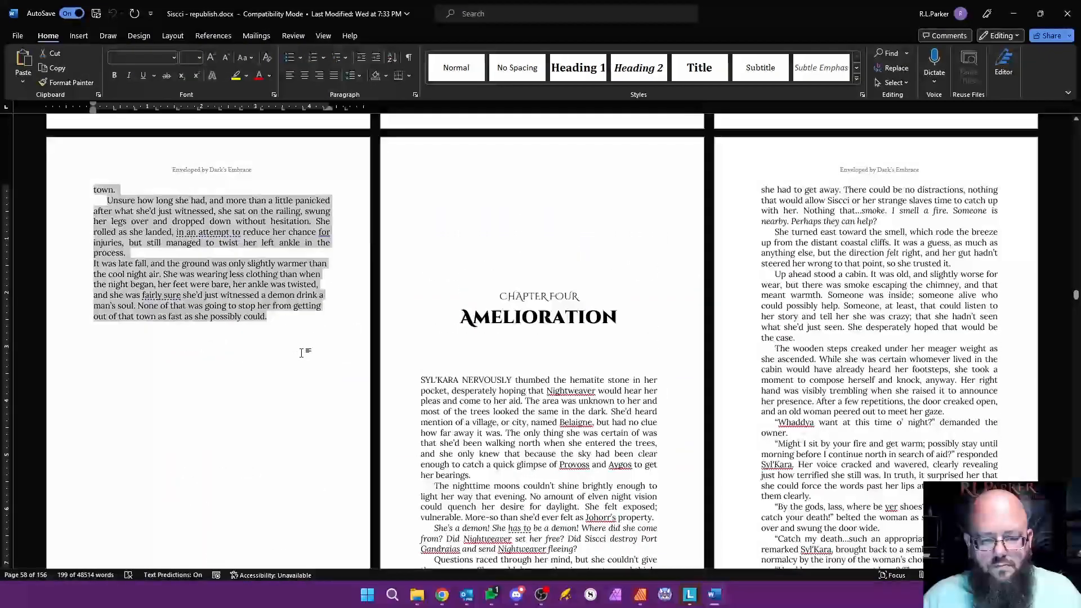
key(alt+Tab)
Step: Paste the copied chapter text below the timestamp on page 1 and autoflow the overflow onto new pages
click(604, 366)
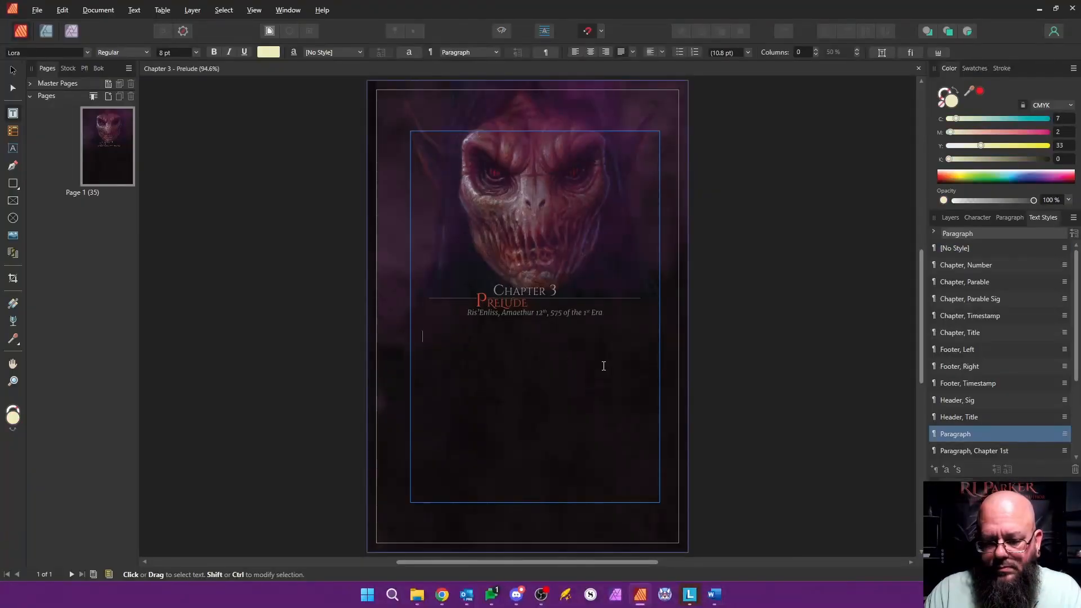
key(ctrl+v)
shift+click(666, 438)
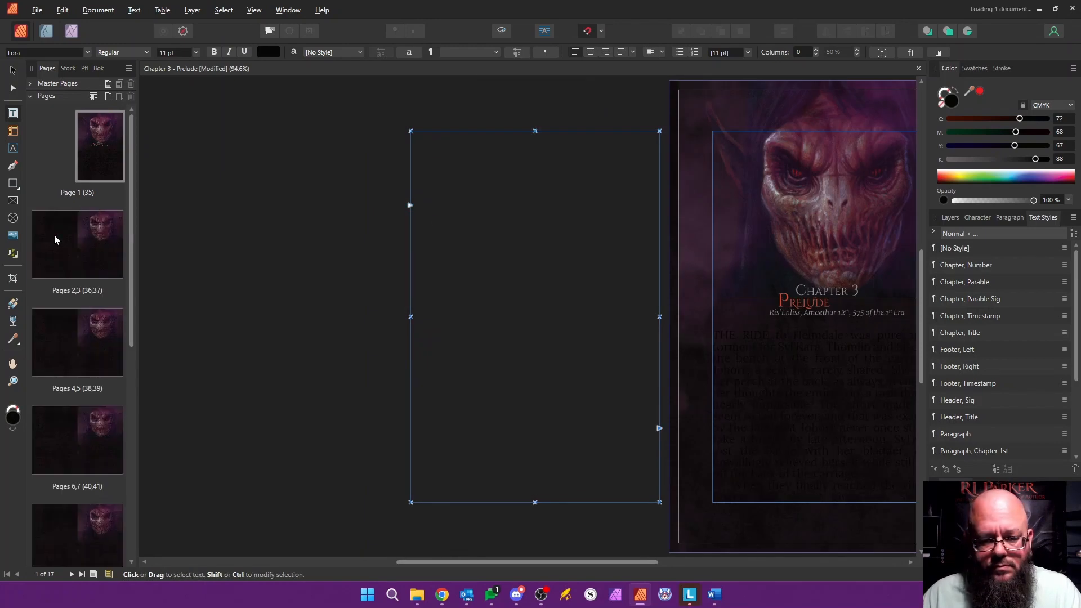
Step: Apply the "Master, Content" master to pages 2 to 17
click(54, 235)
scroll(84, 395, down, 10)
shift+click(103, 510)
right_click(103, 509)
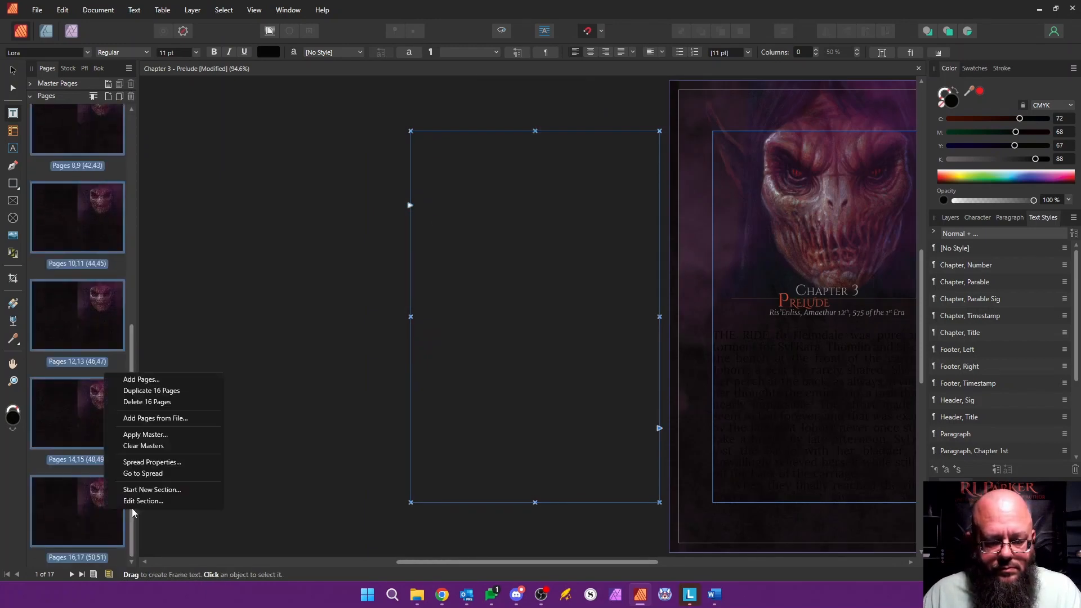
click(130, 434)
click(563, 366)
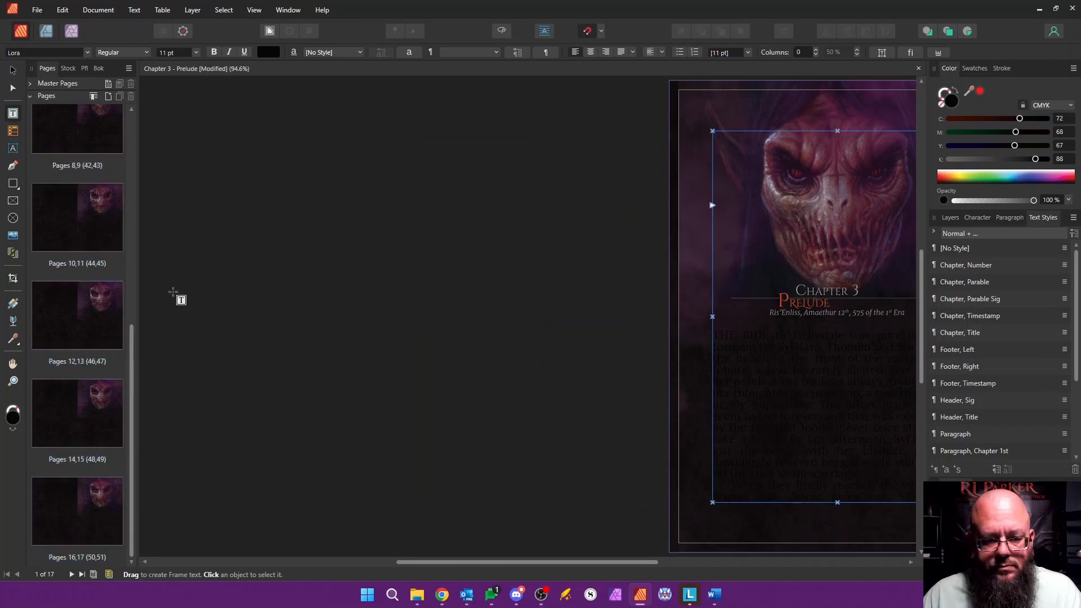
scroll(118, 283, up, 10)
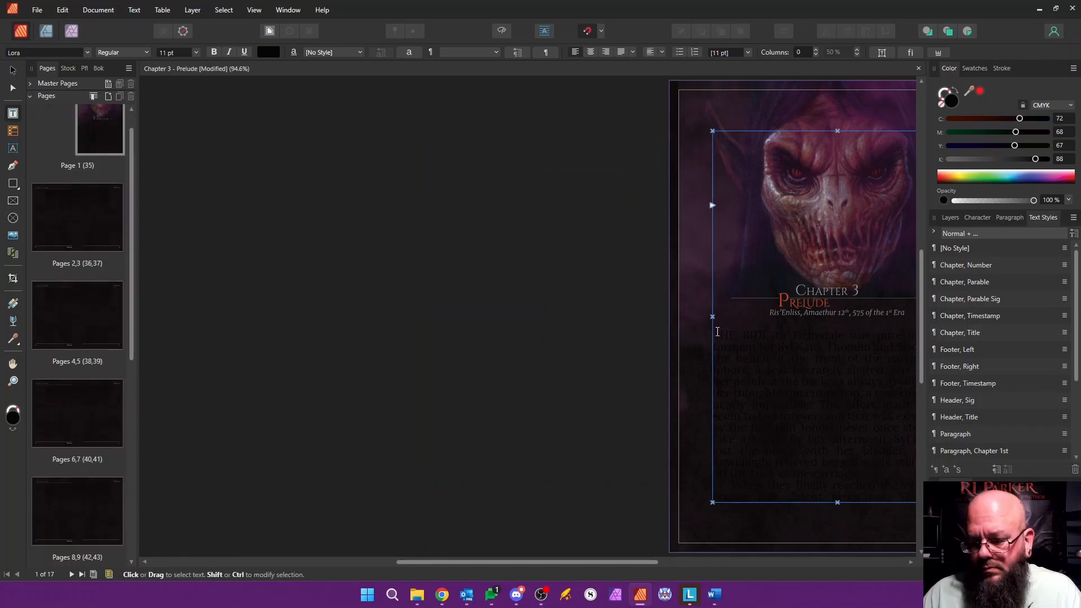
Step: Apply the "Paragraph" text style to all of the pasted body text
drag(628, 562, 669, 570)
drag(487, 334, 607, 576)
scroll(476, 518, down, 15)
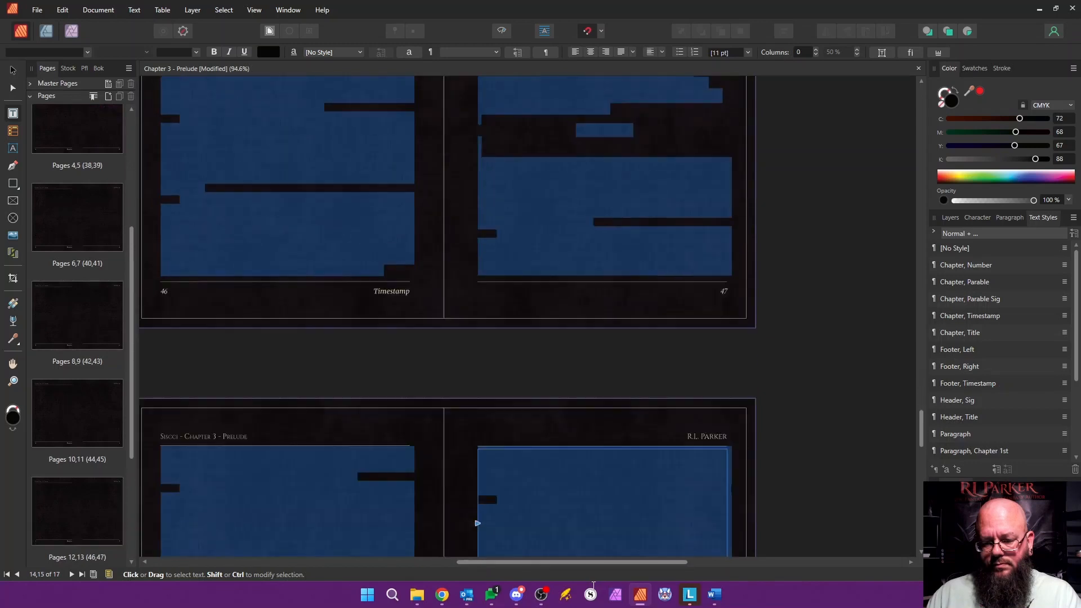
scroll(582, 236, up, 5)
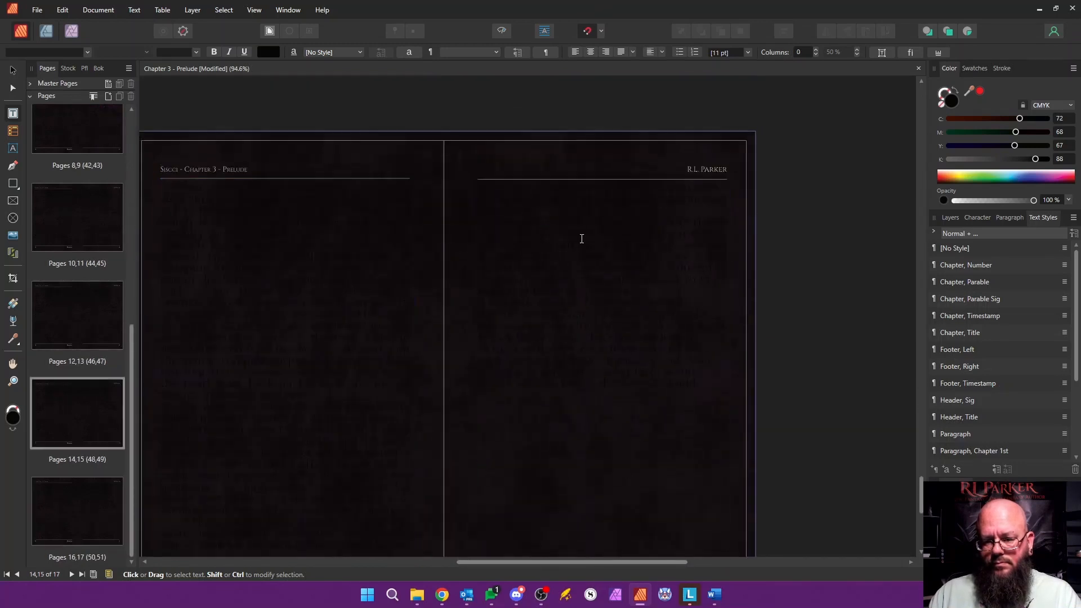
click(1002, 437)
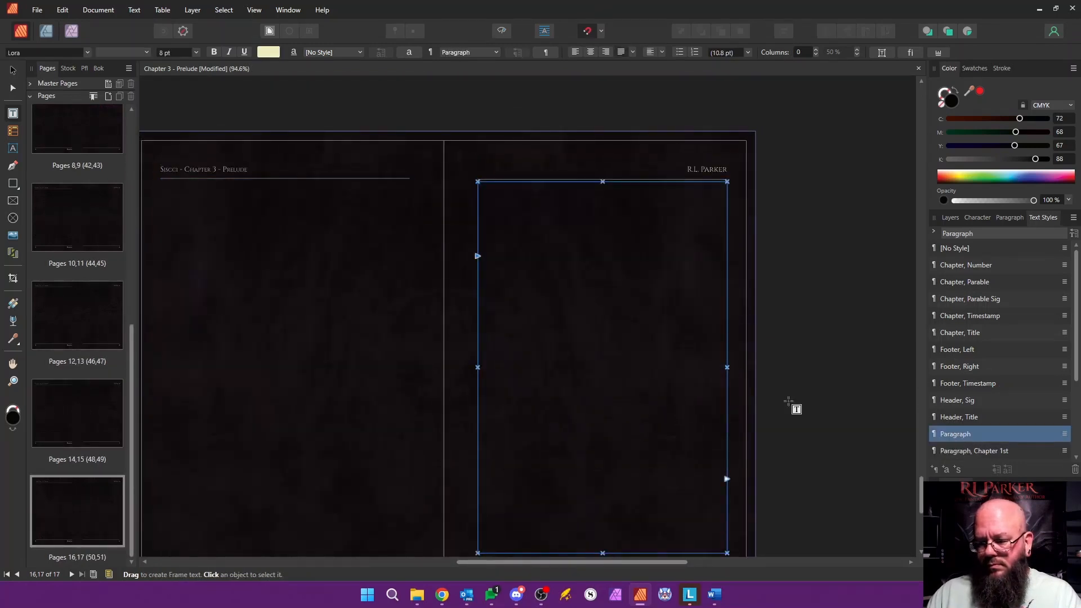
Step: Apply the "Paragraph, Chapter 1st" text style to the chapter's opening paragraph on page 1
drag(138, 333, 134, 125)
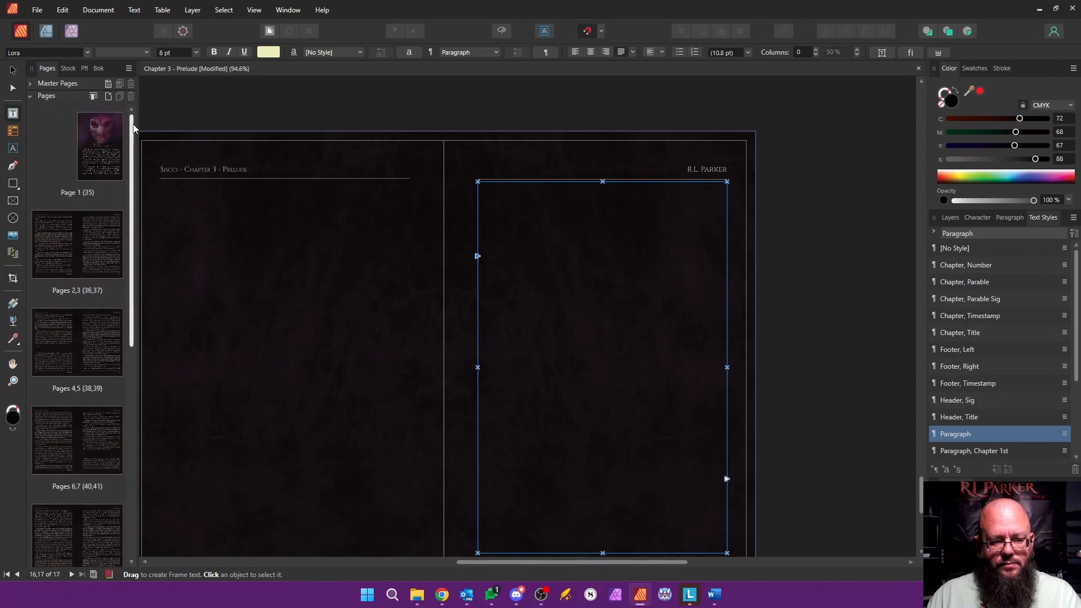
double_click(100, 169)
click(514, 369)
scroll(1032, 414, down, 3)
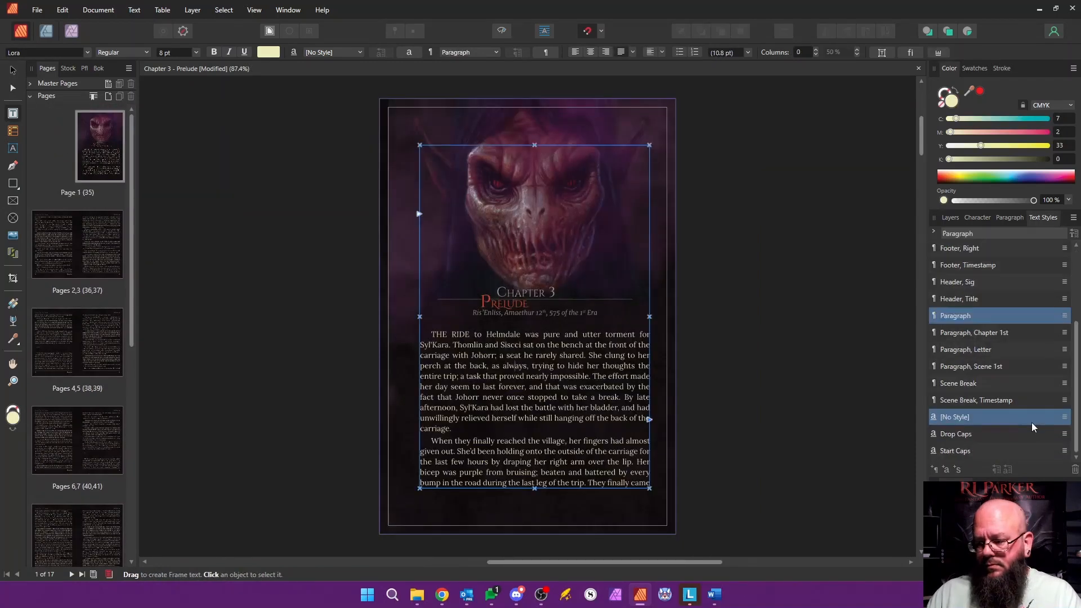
click(991, 333)
Step: Replace the scene break before "THE MEAL" with "v v v" in the "Scene Break" style and set the following paragraph to "Paragraph, Scene 1st"
drag(498, 562, 407, 562)
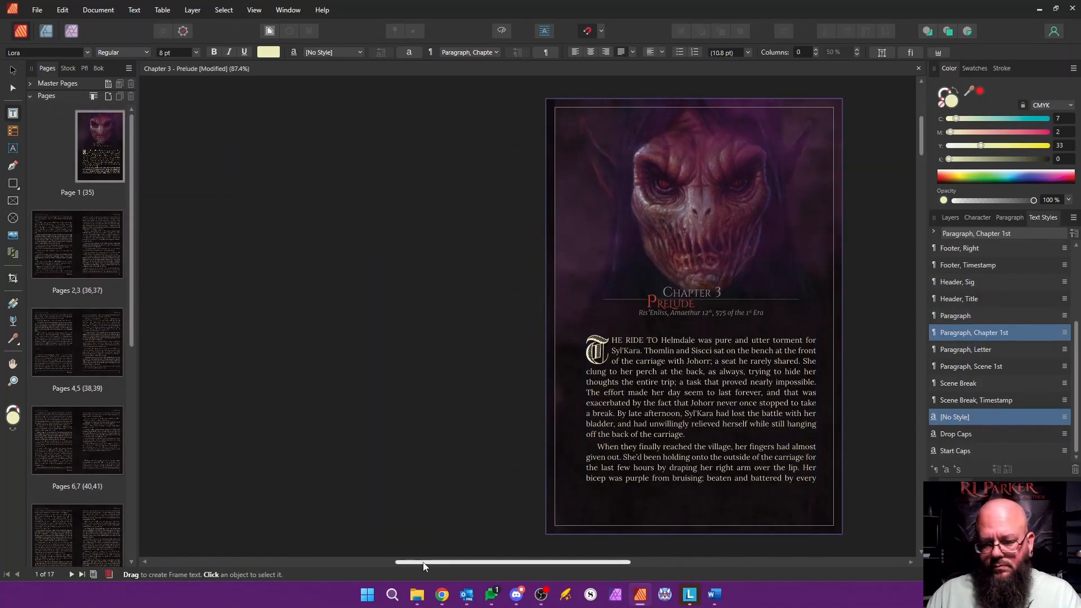
scroll(487, 415, down, 10)
scroll(483, 412, down, 8)
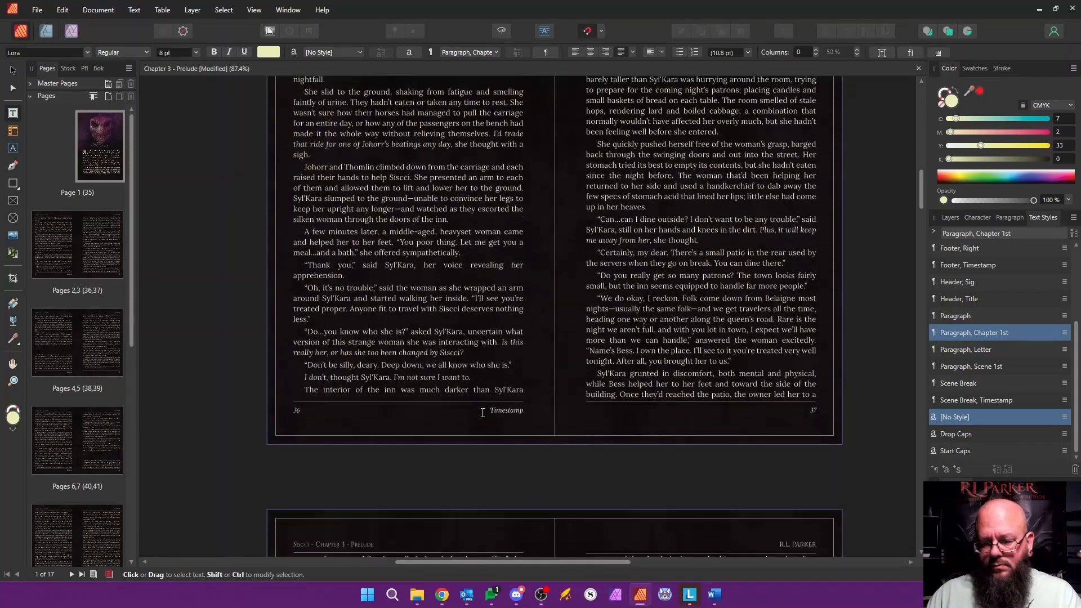
click(347, 349)
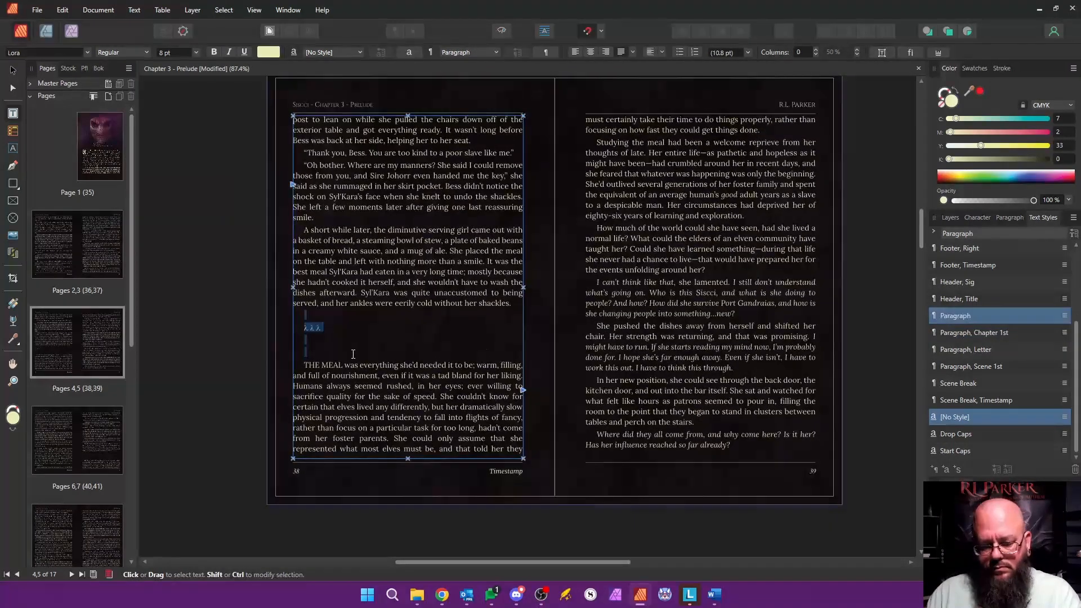
text(v v v)
key(Return)
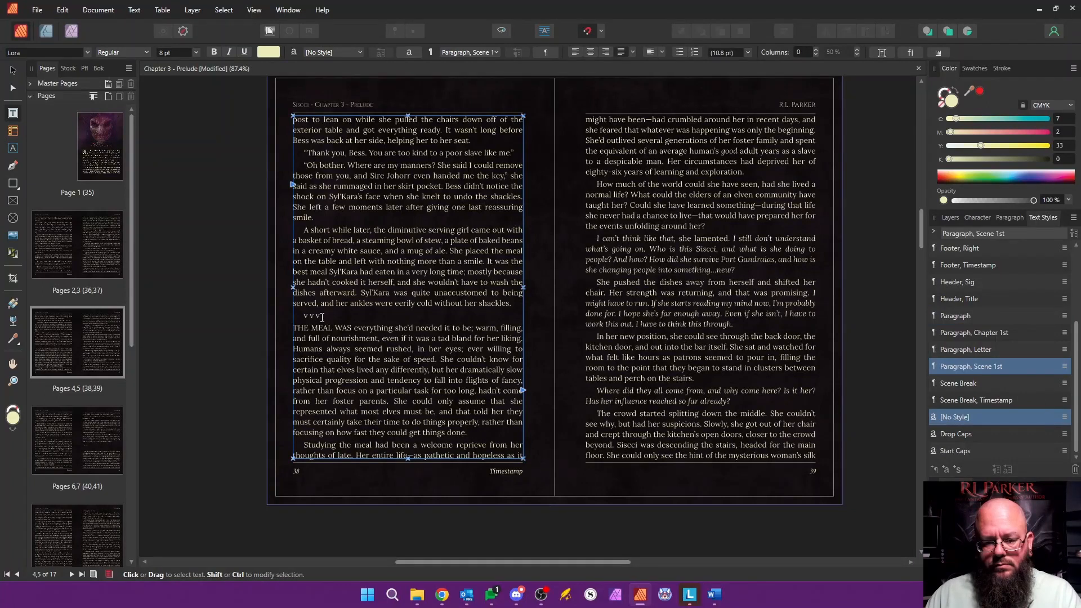
click(992, 383)
Step: Replace the scene break before "AFTER A quick look" with "v v v" styled "Scene Break" and set the following paragraph to "Paragraph, Scene 1st"
scroll(661, 342, down, 3)
scroll(662, 342, down, 8)
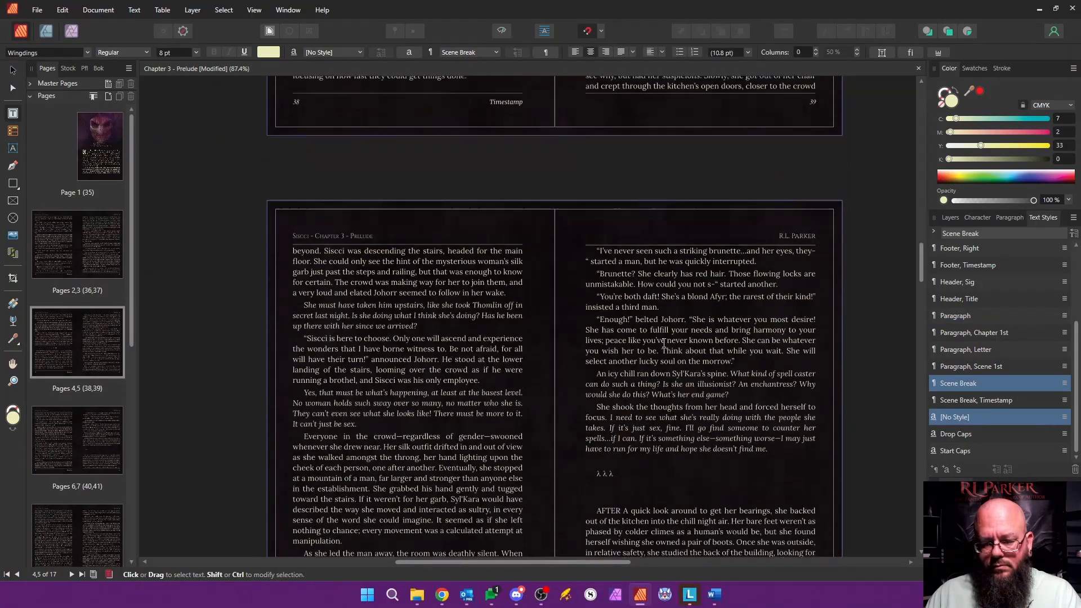
click(629, 292)
text(v v v)
key(Return)
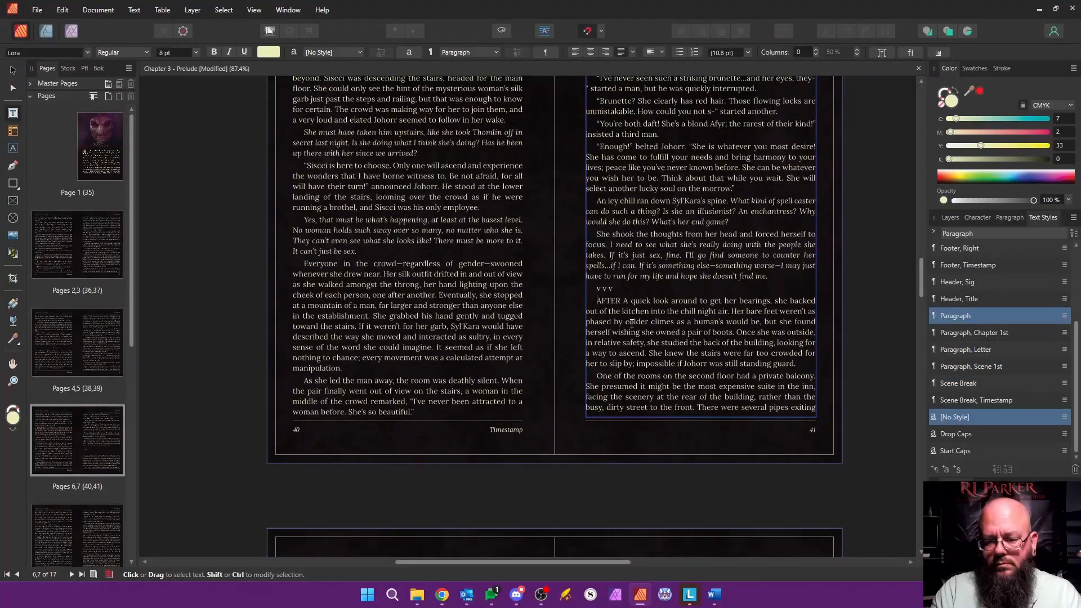
click(986, 367)
click(610, 289)
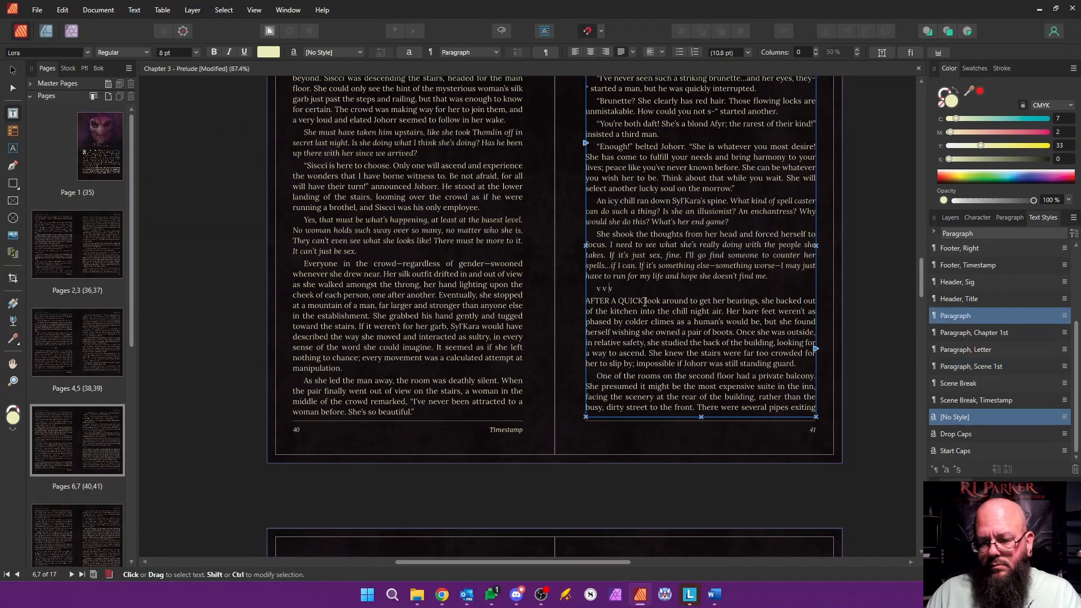
click(958, 383)
Step: Replace the scene break before "THE WINDOW" with "v v v" styled "Scene Break" and set the following paragraph to "Paragraph, Scene 1st"
scroll(681, 319, down, 8)
scroll(681, 319, down, 8)
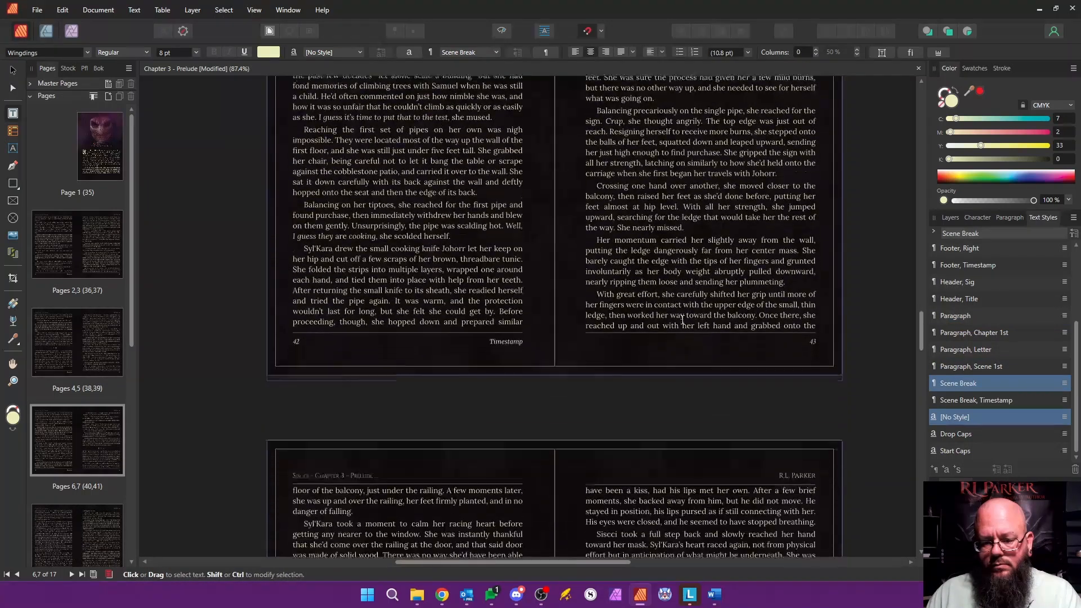
drag(341, 266, 343, 299)
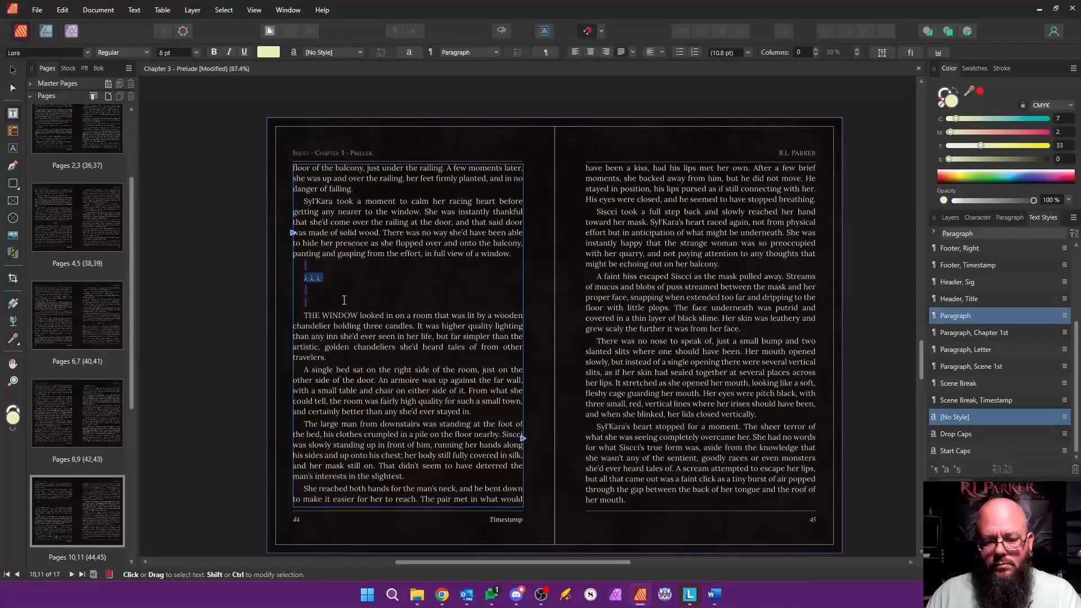
text(v v v)
key(Return)
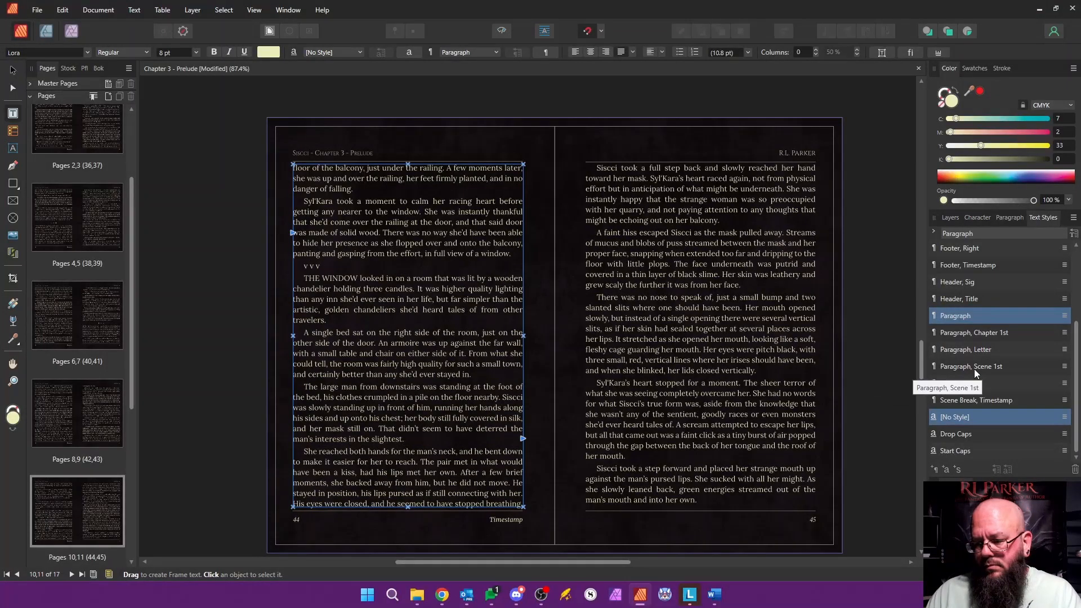
click(959, 384)
Step: Delete the surplus blank pages 15 to 17 at the end of the chapter
scroll(616, 337, down, 12)
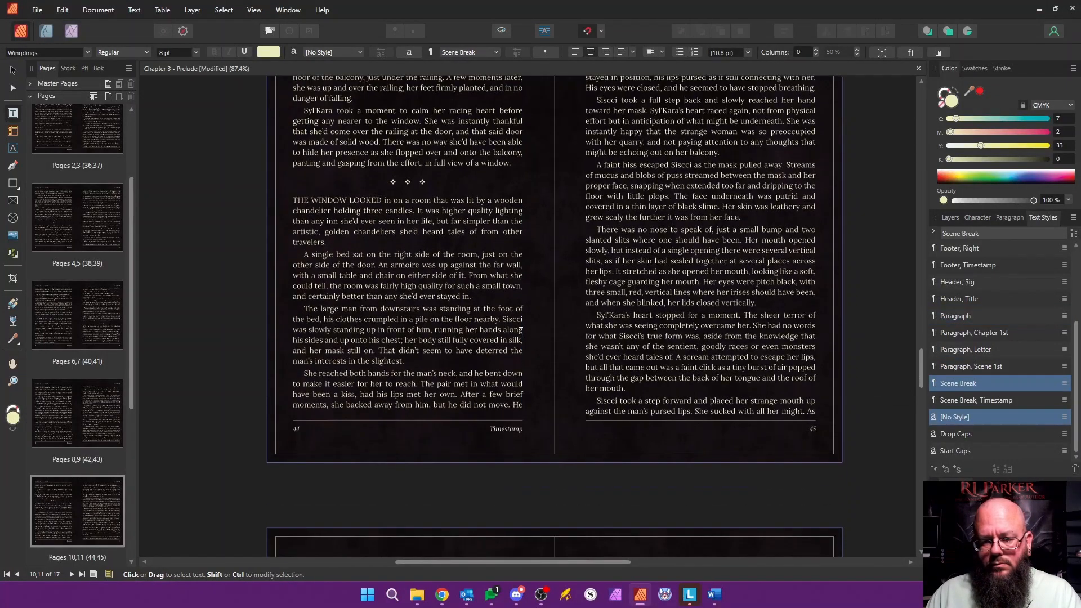
scroll(583, 357, down, 3)
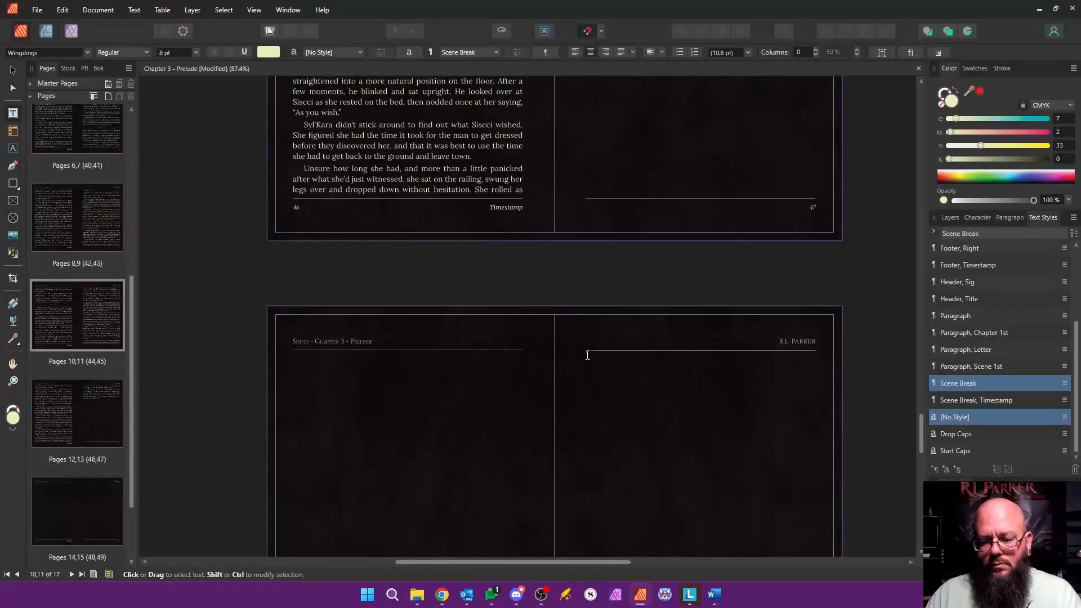
scroll(113, 422, down, 2)
click(100, 413)
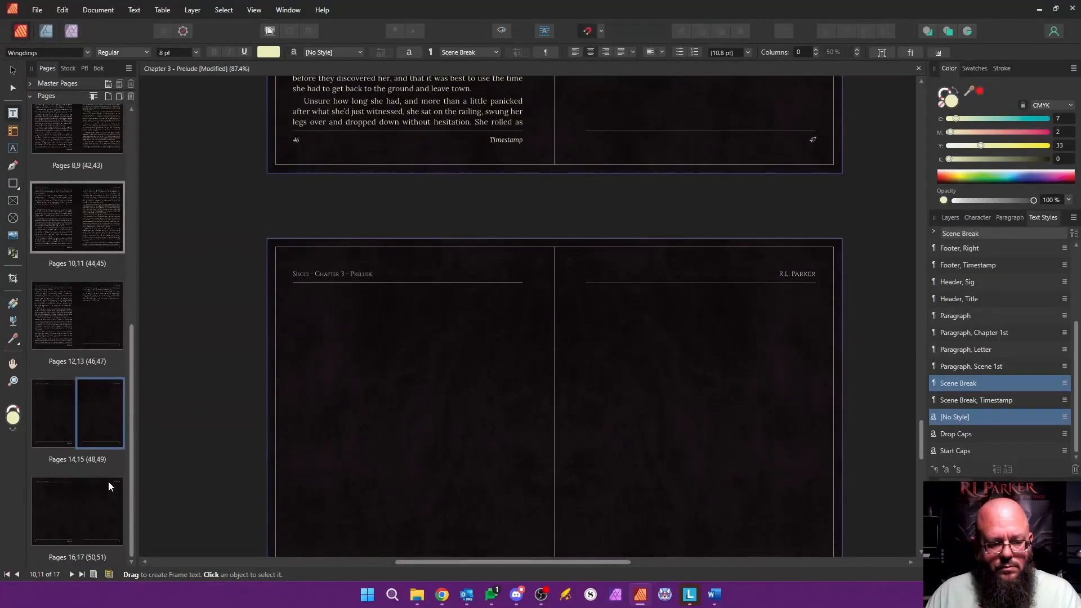
shift+click(108, 481)
right_click(103, 419)
click(168, 448)
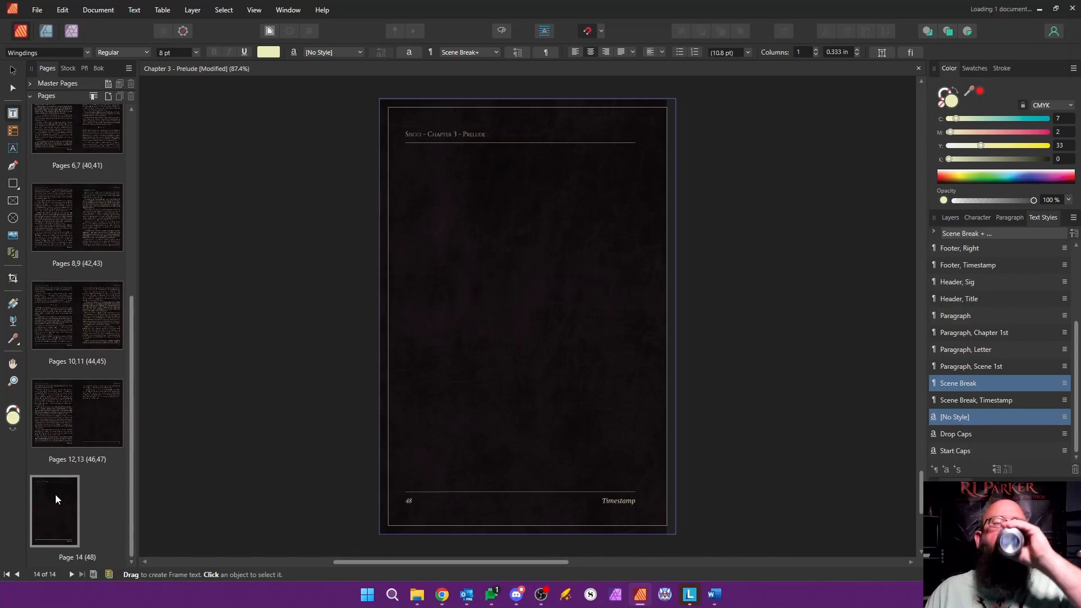
Step: Apply the "Master, End" master to the last page, page 14
right_click(55, 494)
click(123, 418)
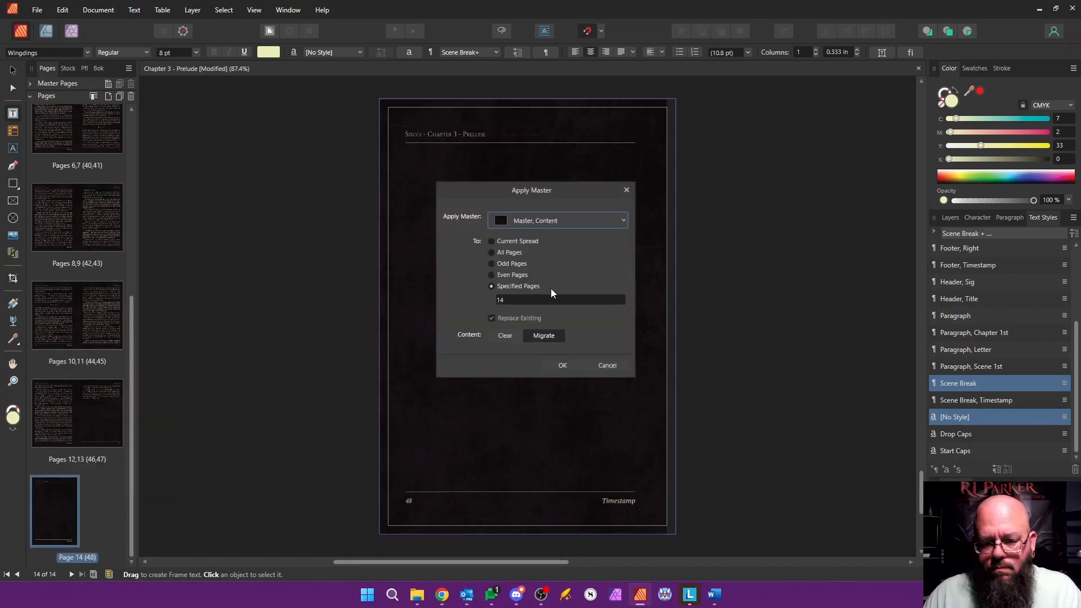
click(553, 220)
click(523, 410)
click(533, 220)
scroll(532, 276, down, 3)
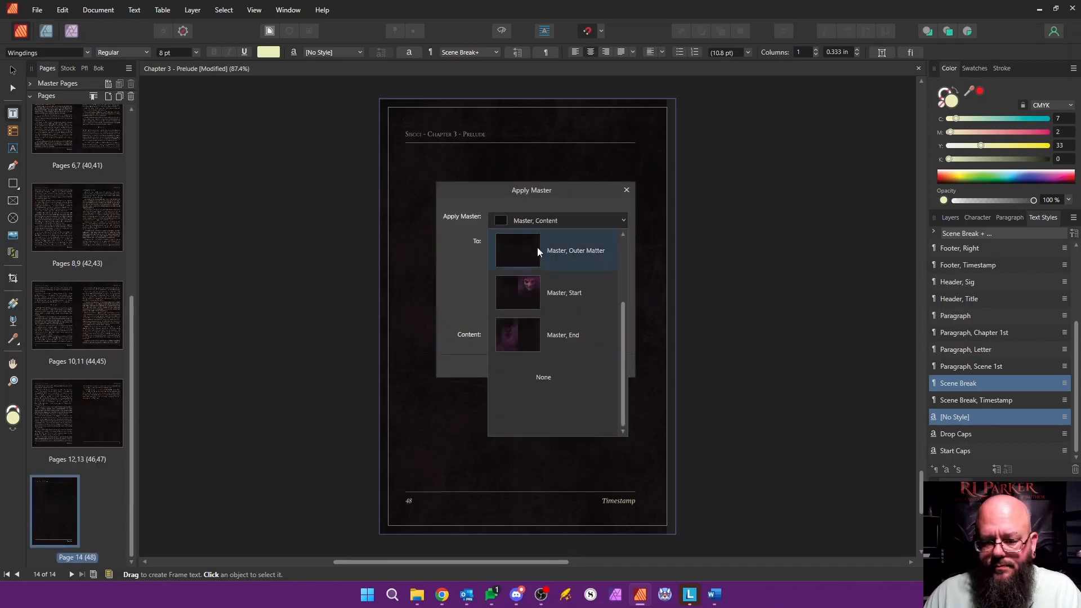
click(563, 334)
click(562, 365)
Step: Update the page numbers of the book and close the Chapter 3 document
drag(428, 562, 480, 569)
drag(921, 500, 900, 146)
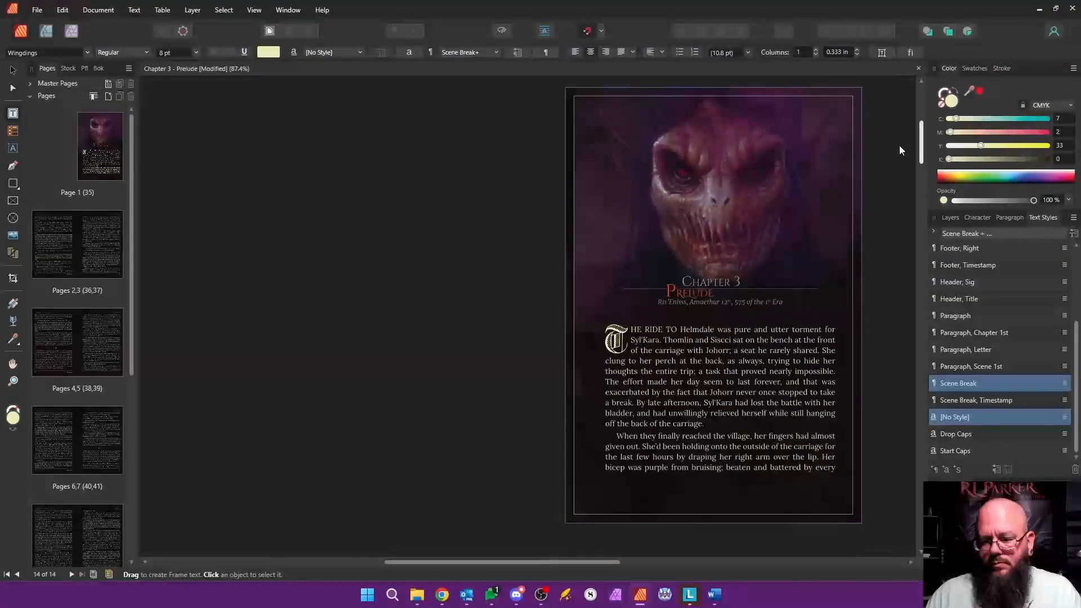
click(100, 70)
right_click(116, 174)
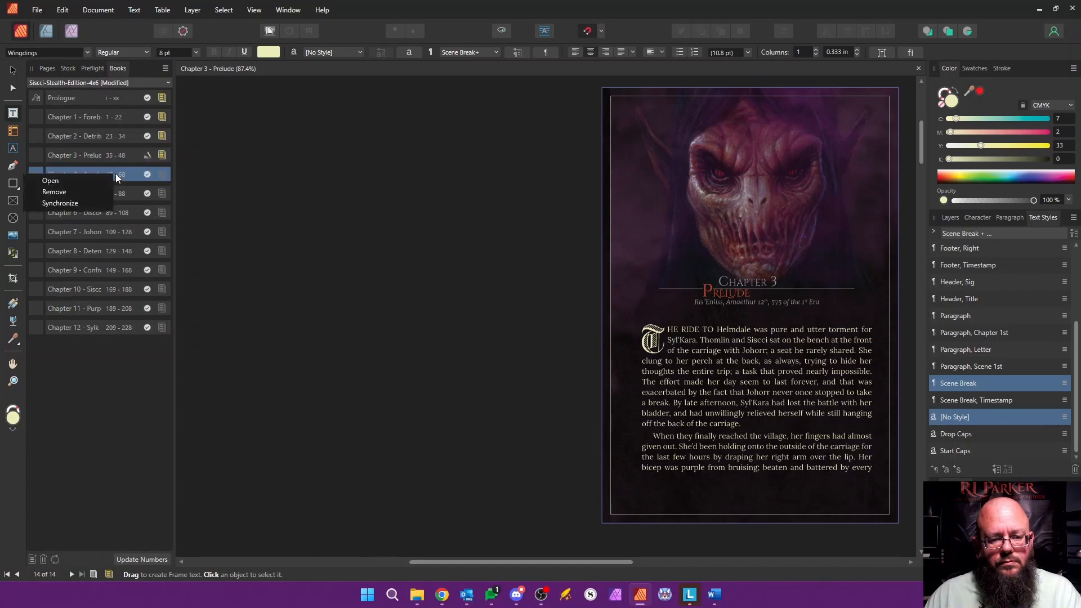
click(121, 174)
click(144, 560)
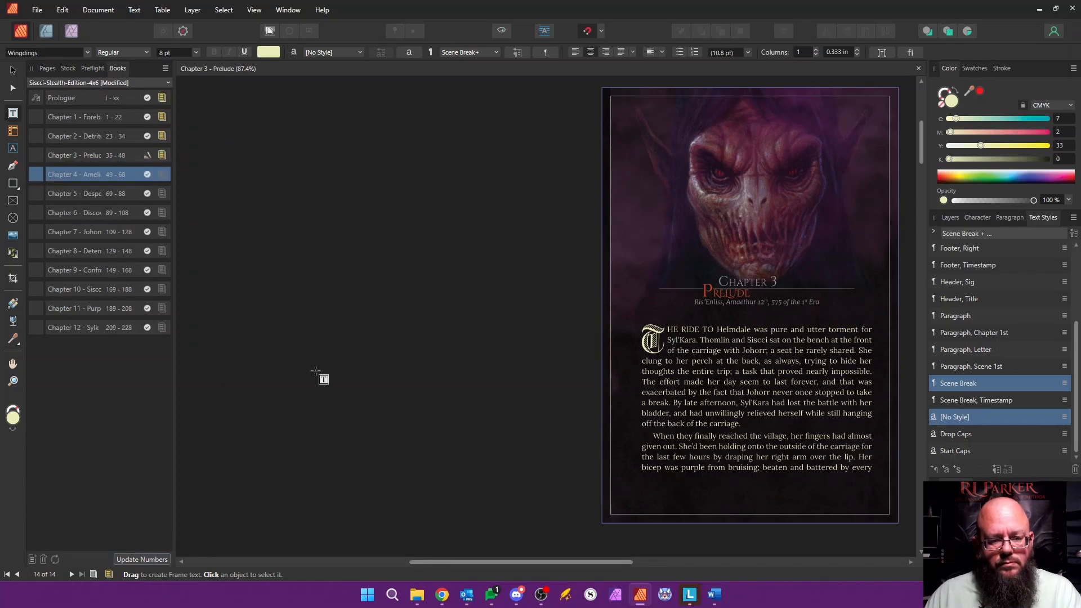
click(18, 74)
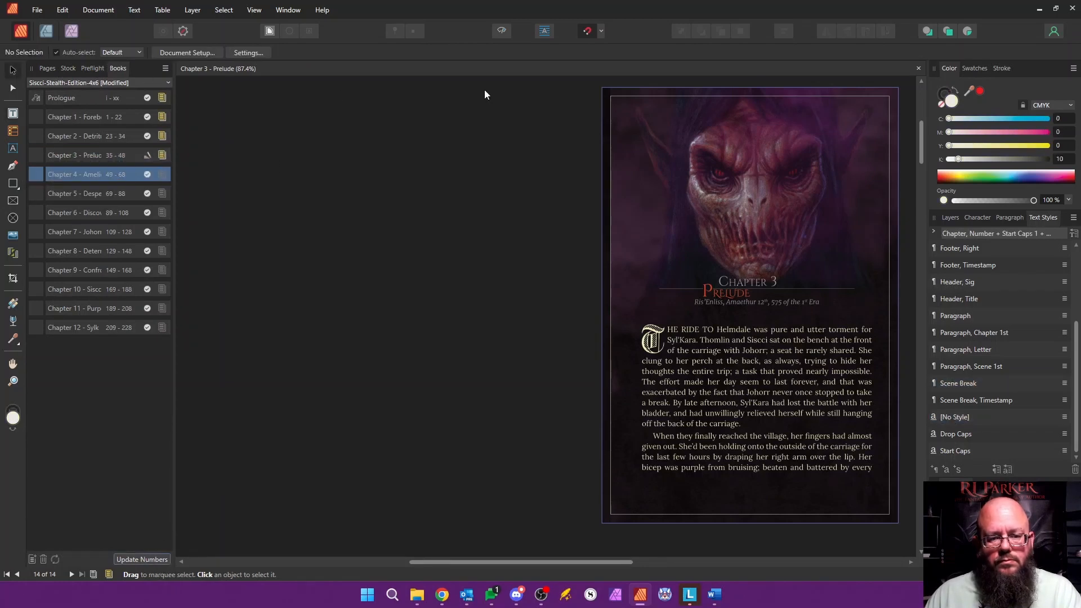
click(918, 69)
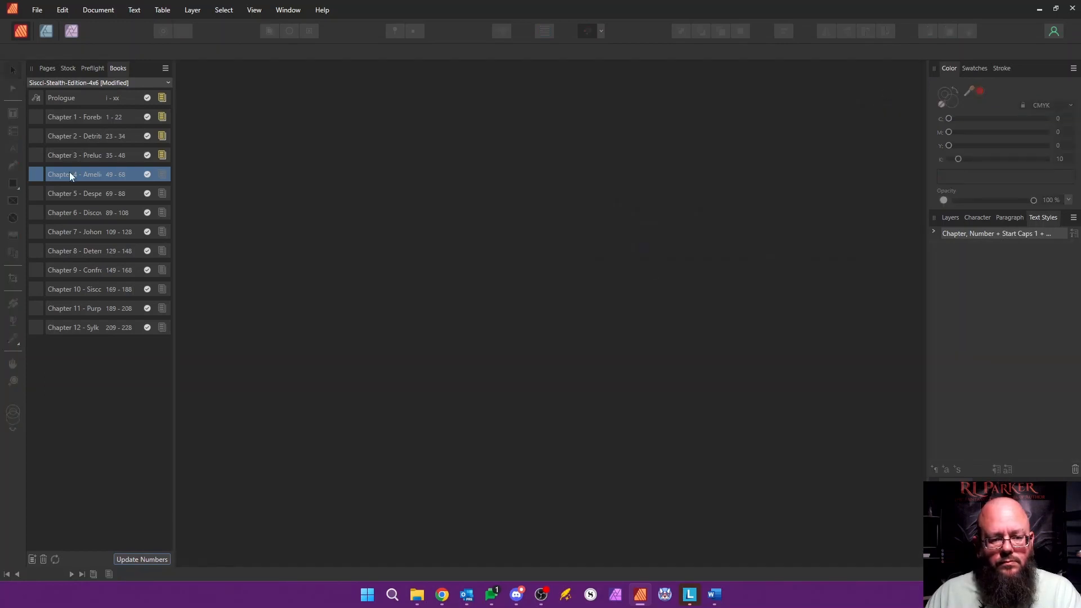
Step: Open the Chapter 4 document from the book and rename its section to "Chapter 4 - Amelioration"
double_click(69, 174)
click(48, 69)
right_click(108, 143)
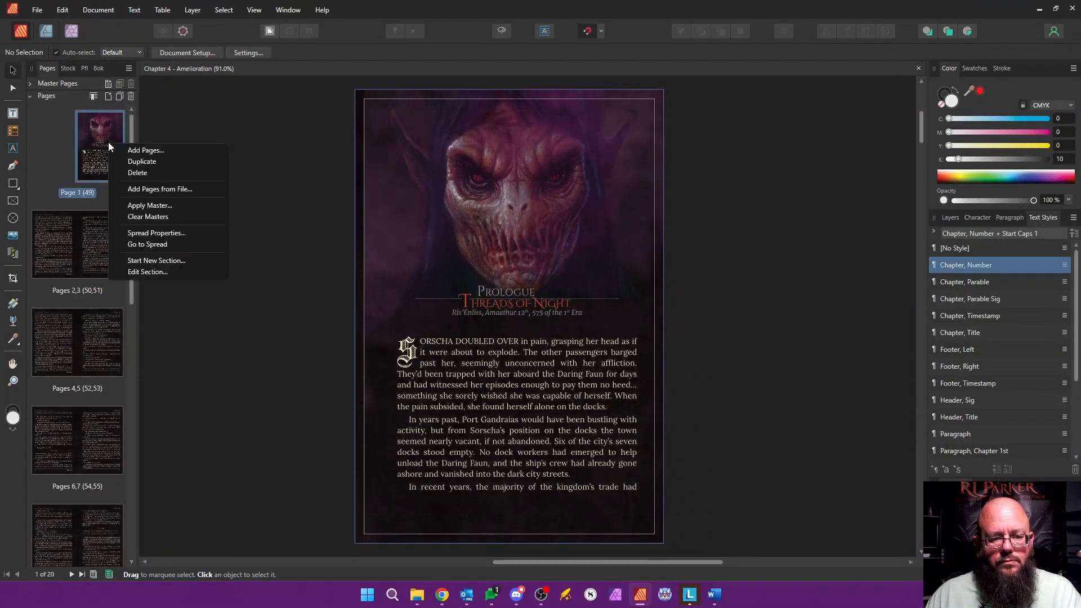
click(147, 272)
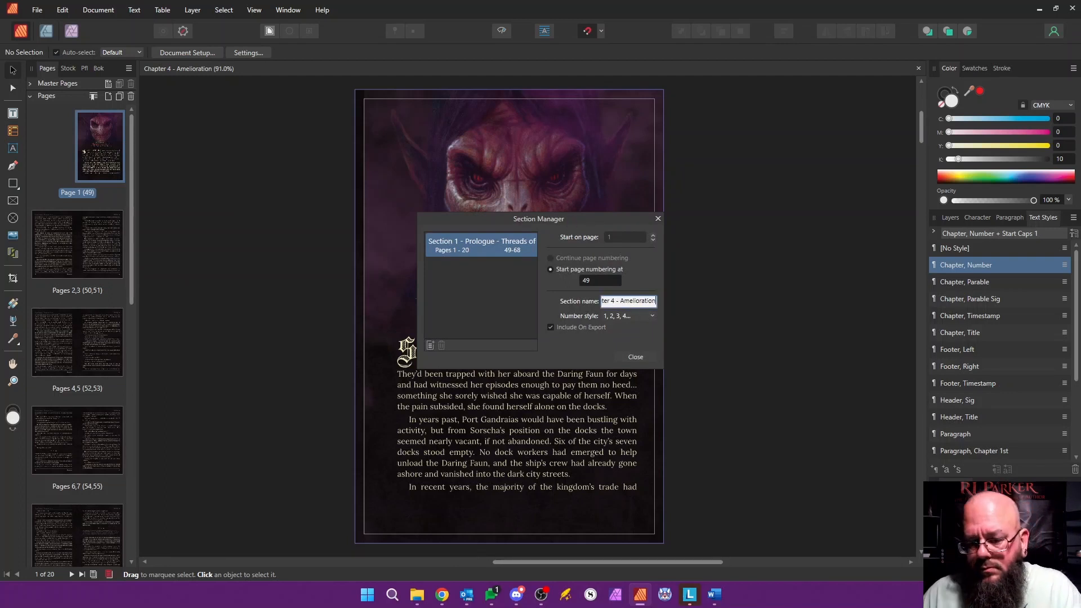
click(653, 354)
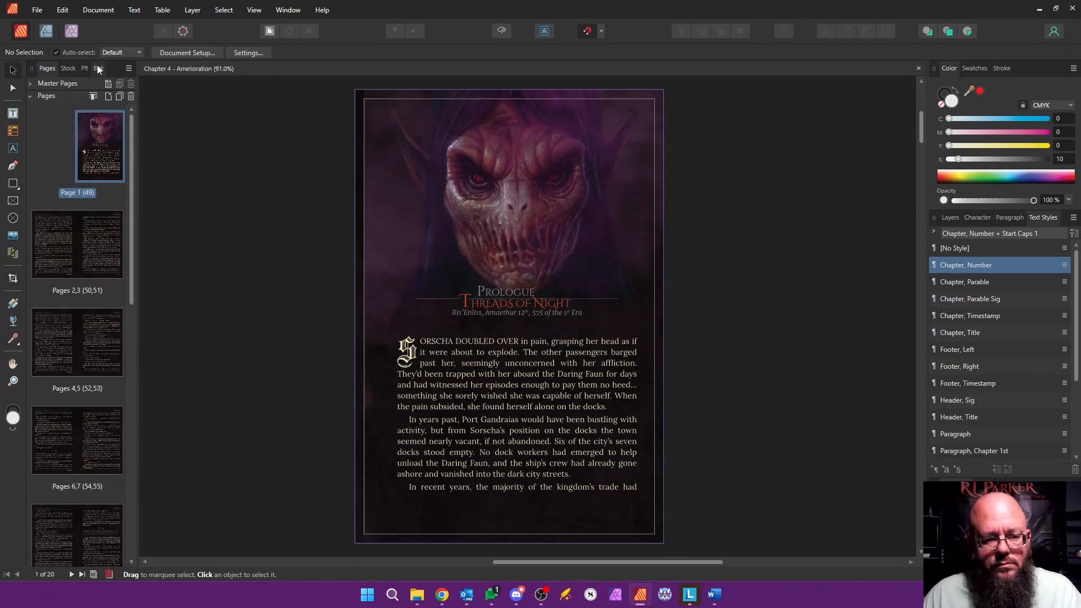
Step: Reopen Chapter 3 from the book, check the running header on pages 2 and 3, and close the document
click(99, 68)
double_click(83, 164)
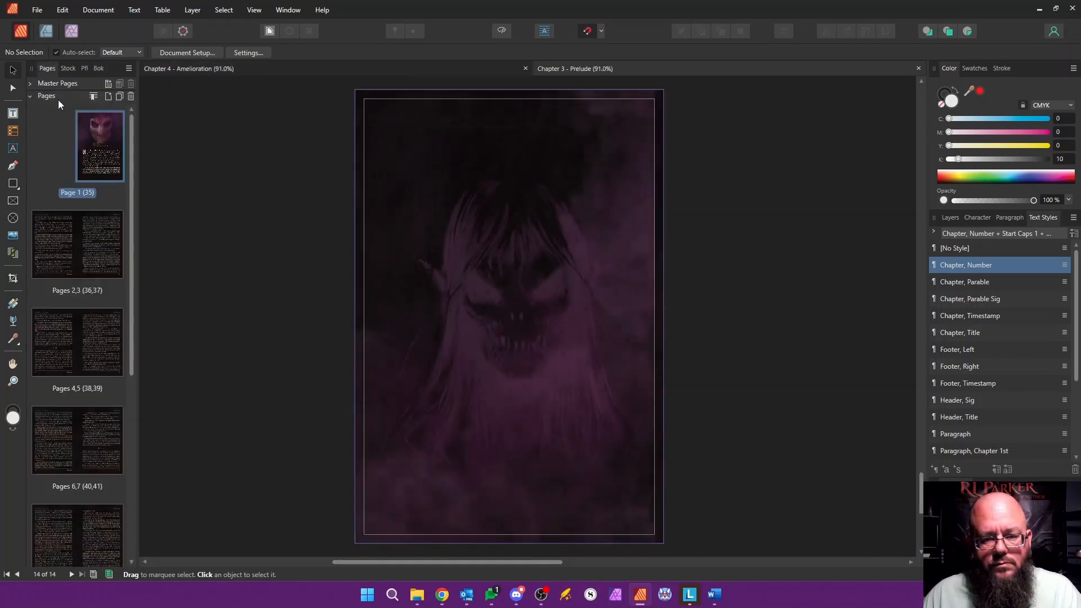
double_click(88, 226)
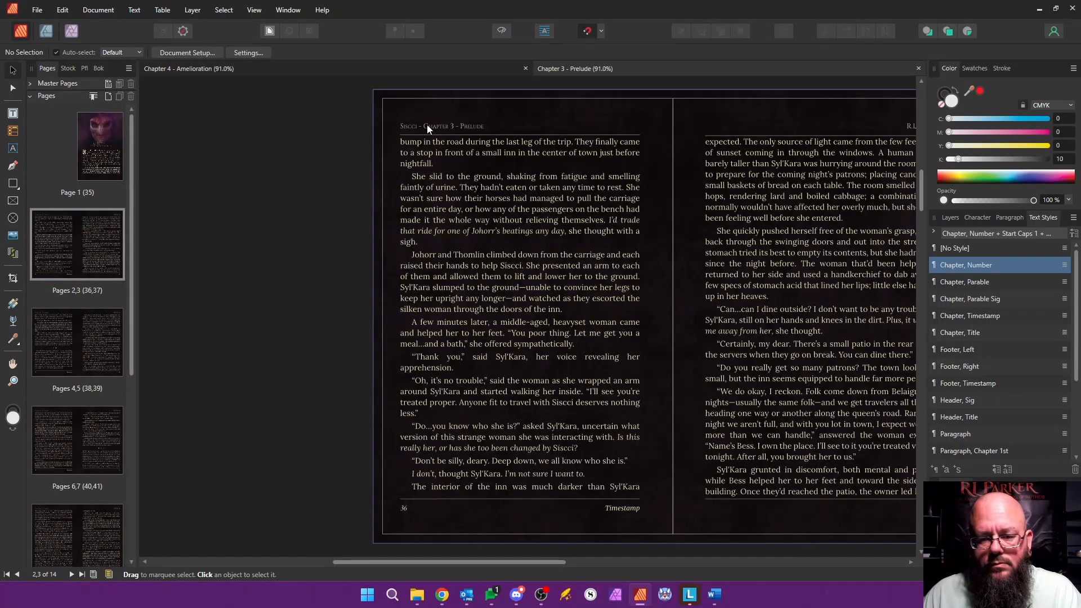
click(920, 68)
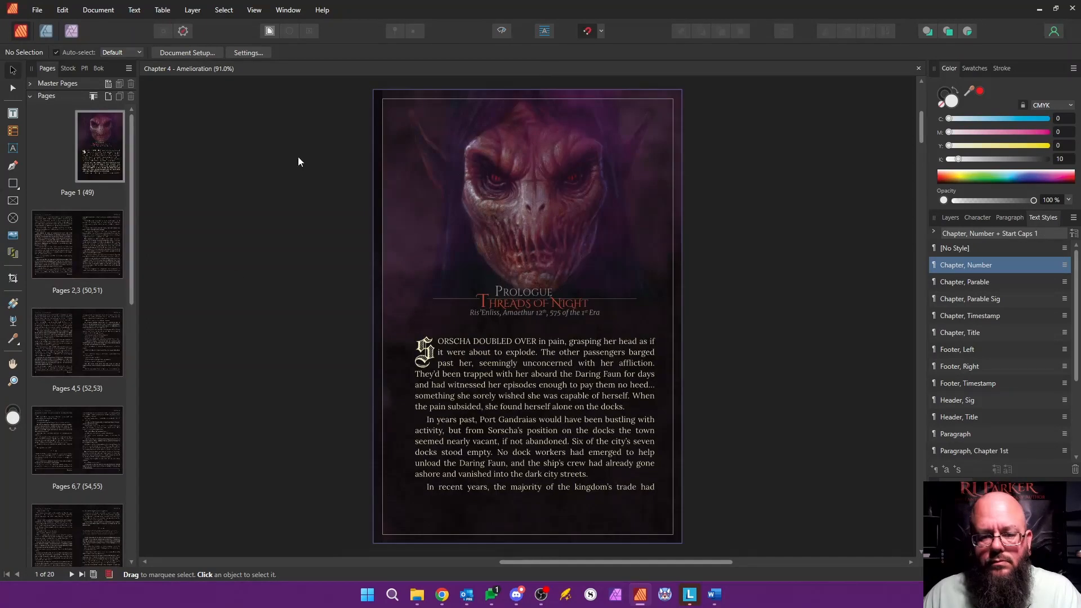
Step: Replace the heading "Prologue" on the first page with "Chapter 4"
double_click(503, 292)
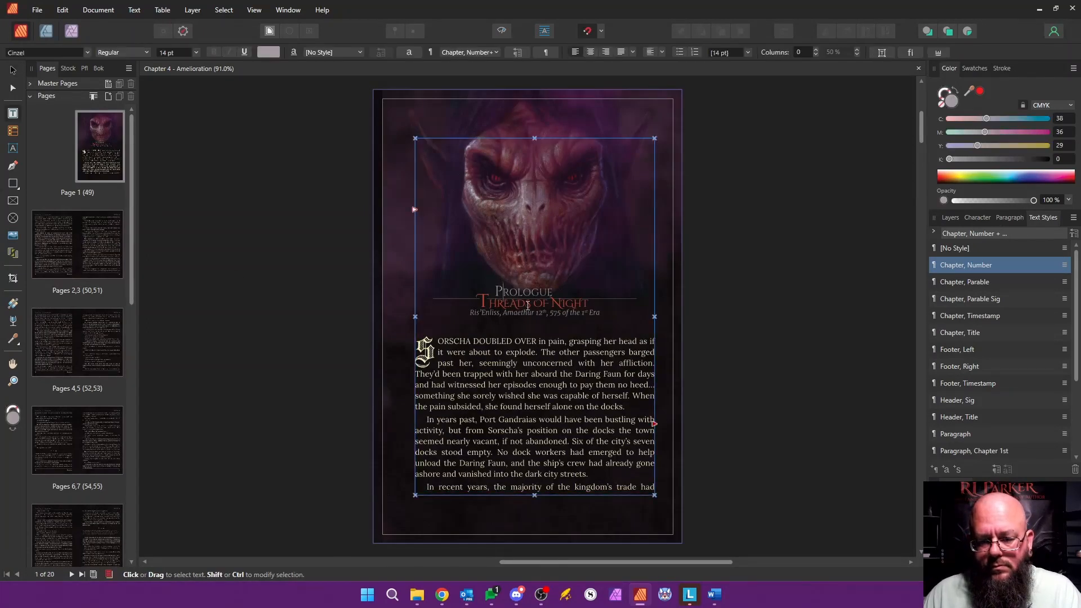
text(C)
key(shift+Right)
key(shift+Right)
key(shift+Right)
key(shift+Right)
key(shift+Right)
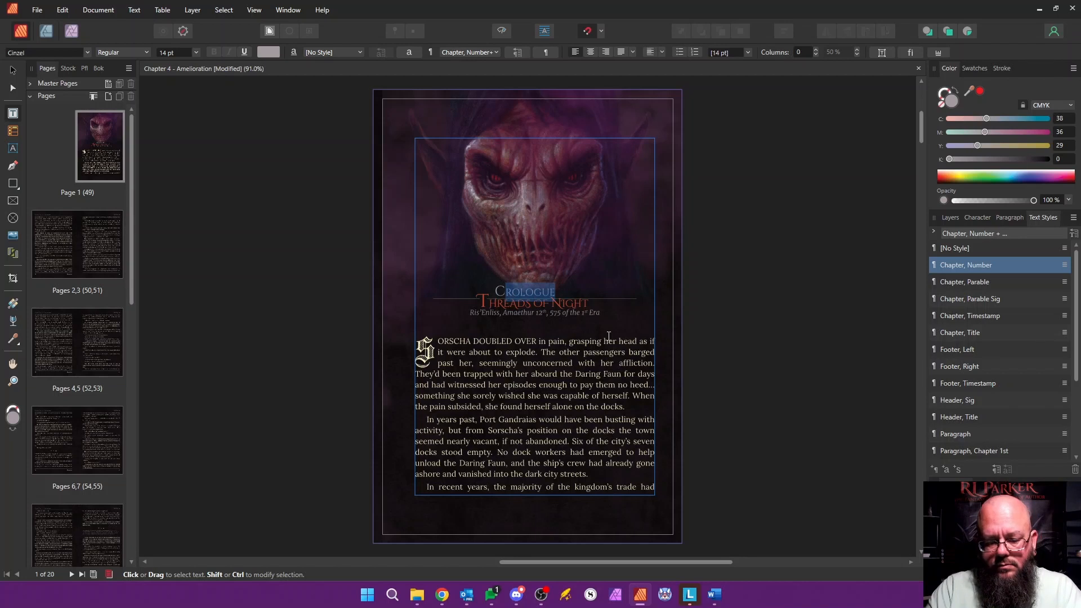
text(hapter 4)
Step: Replace the chapter title "Threads of Night" with "Amelioration"
key(Down)
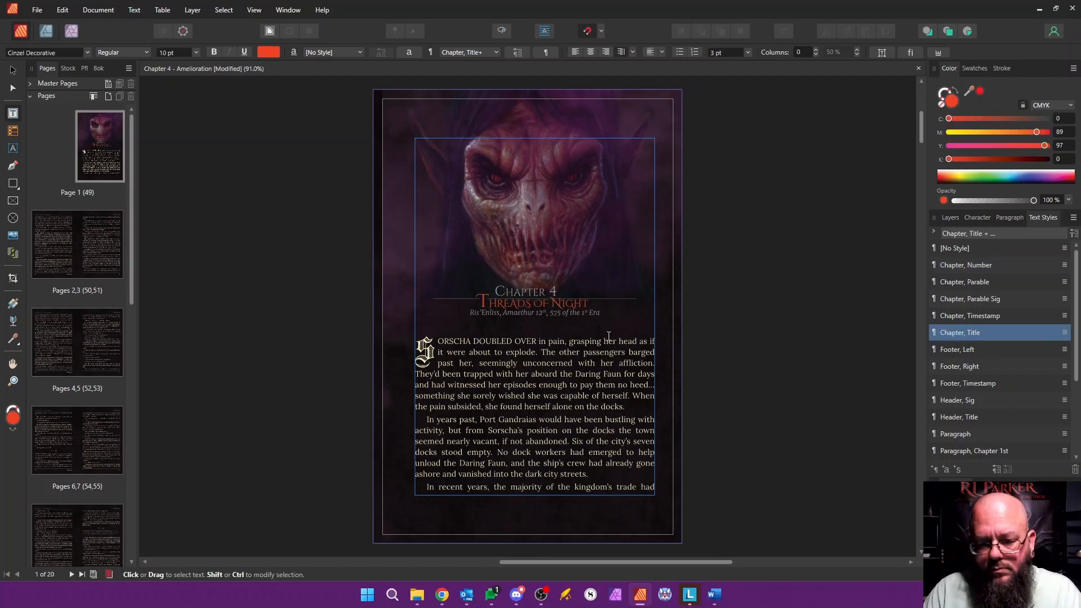
key(Home)
key(shift+Right)
text(A)
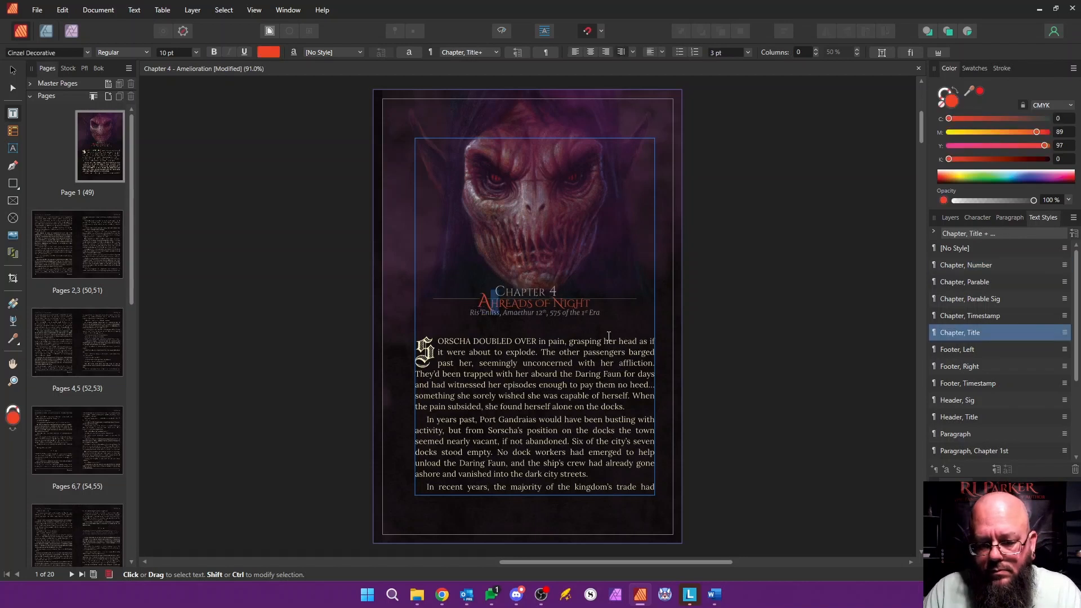
key(shift+Right)
key(shift+Right)
key(shift+Right)
key(shift+Right)
key(shift+Right)
key(shift+Right)
key(shift+Right)
key(shift+Right)
key(shift+Right)
text(me)
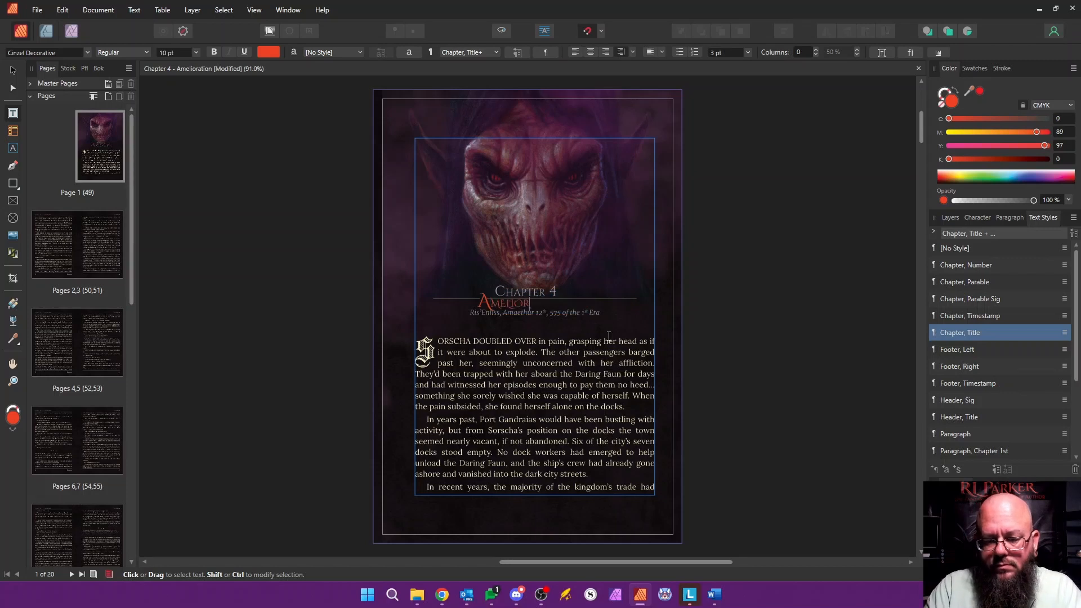
key(Escape)
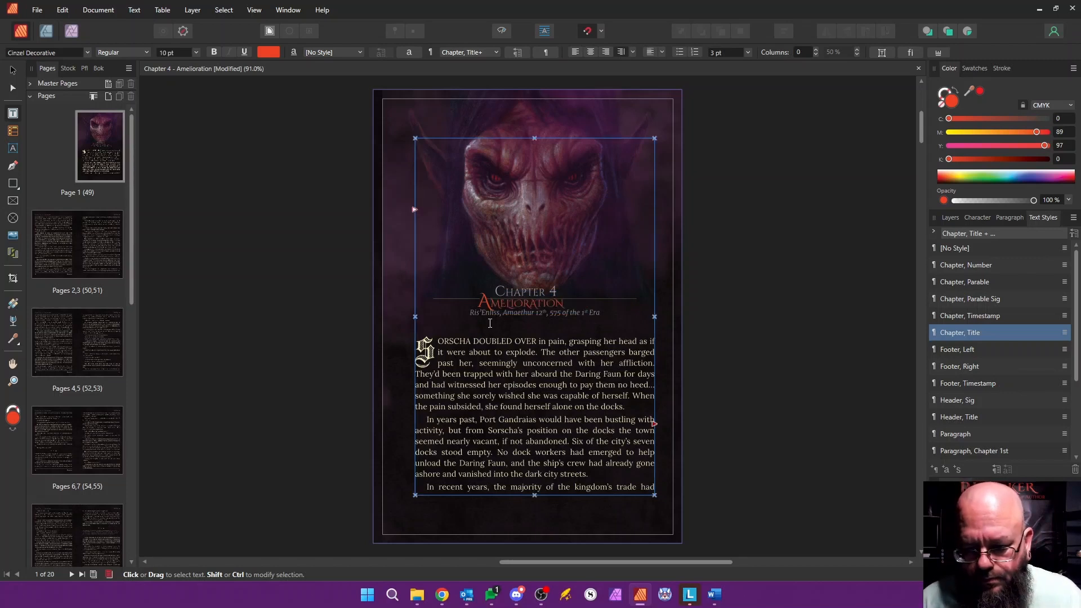
Step: Inspect the decoration indents in the "Chapter, Number" text style's settings, then return to the page
scroll(489, 302, up, 5)
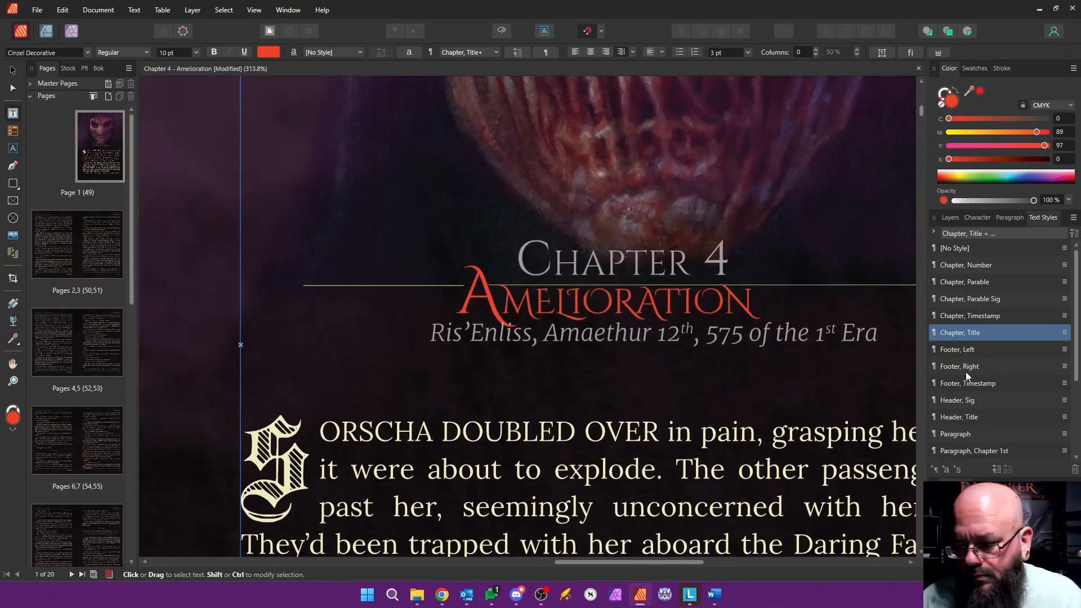
right_click(979, 266)
click(851, 366)
drag(572, 75, 831, 107)
click(824, 233)
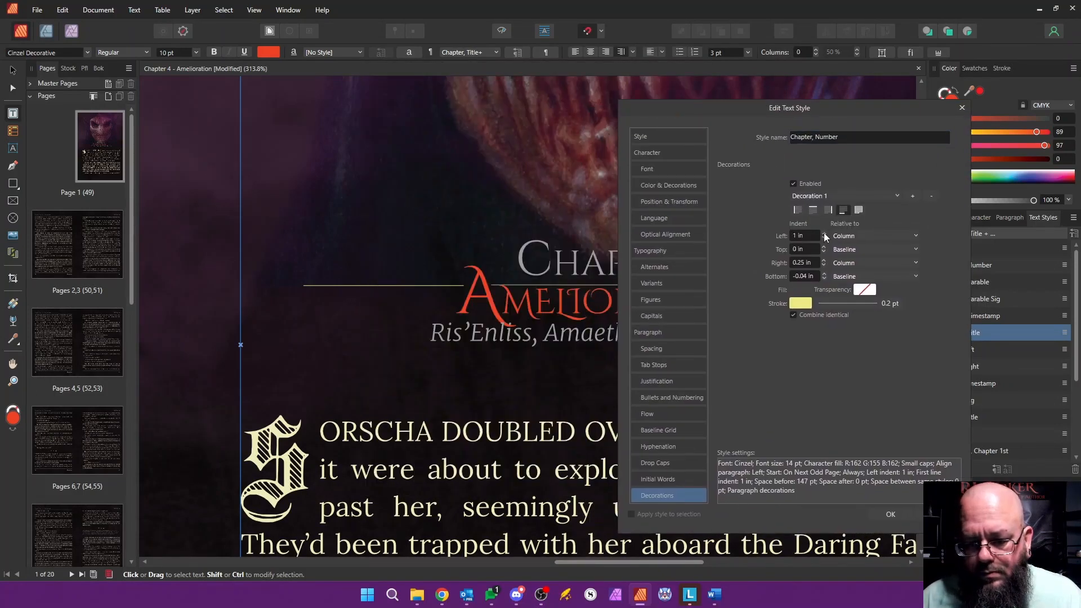
click(890, 514)
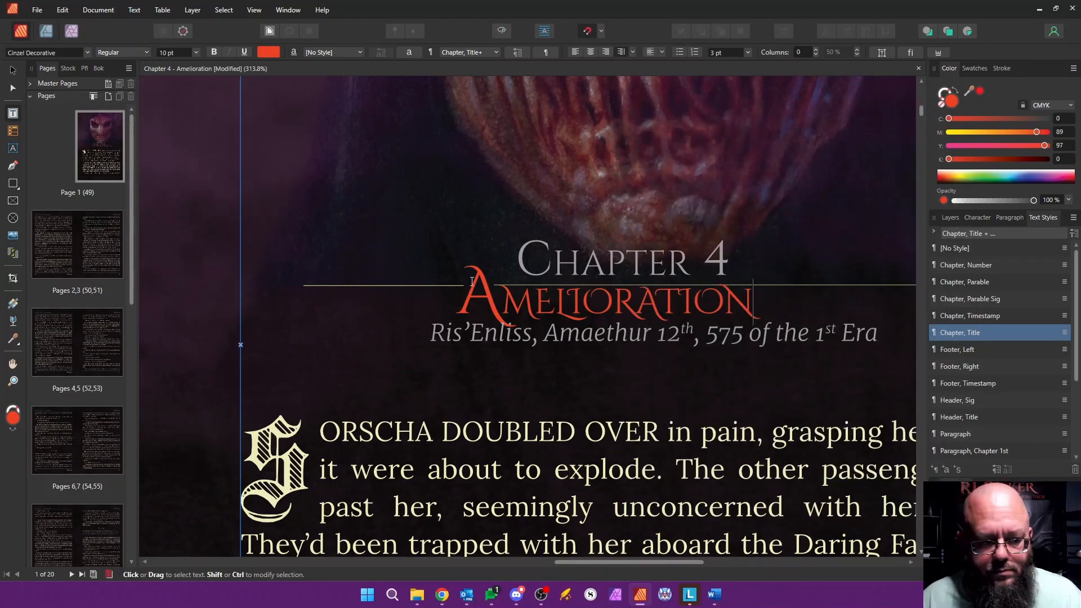
Step: Delete all the old Prologue body text below the chapter timestamp
scroll(556, 368, down, 6)
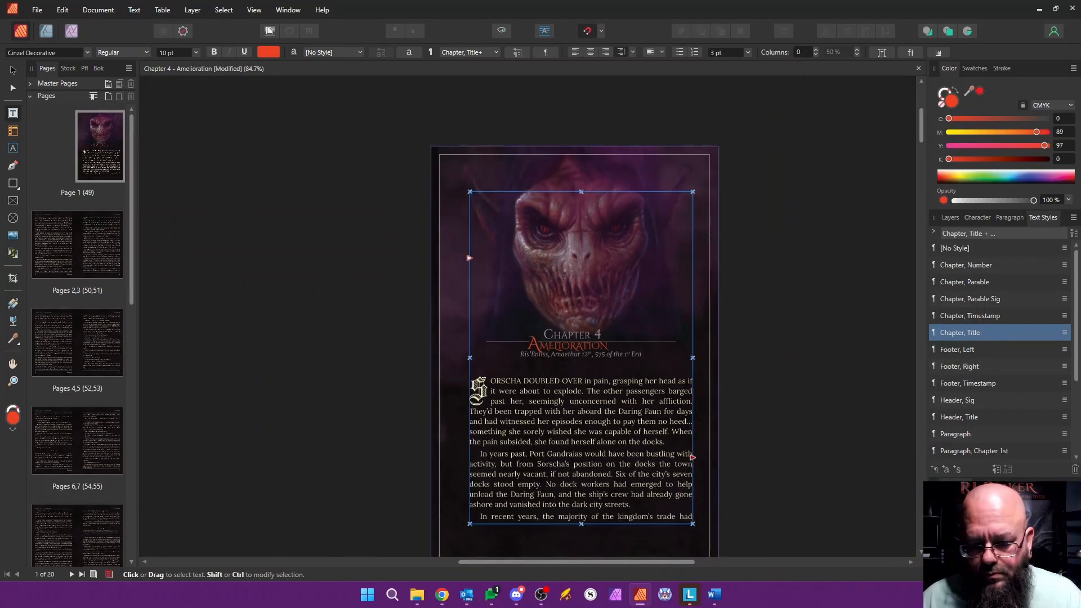
drag(556, 369, 365, 202)
key(Delete)
drag(428, 331, 560, 384)
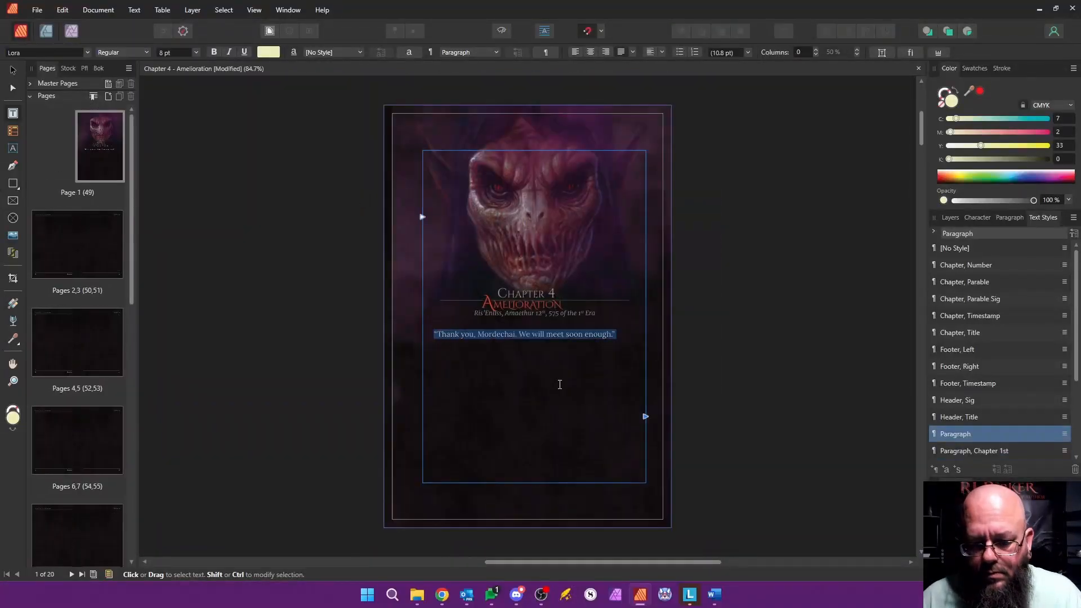
key(Delete)
Step: Delete the emptied pages 2 to 20, keeping only the chapter's first page
drag(130, 234, 140, 501)
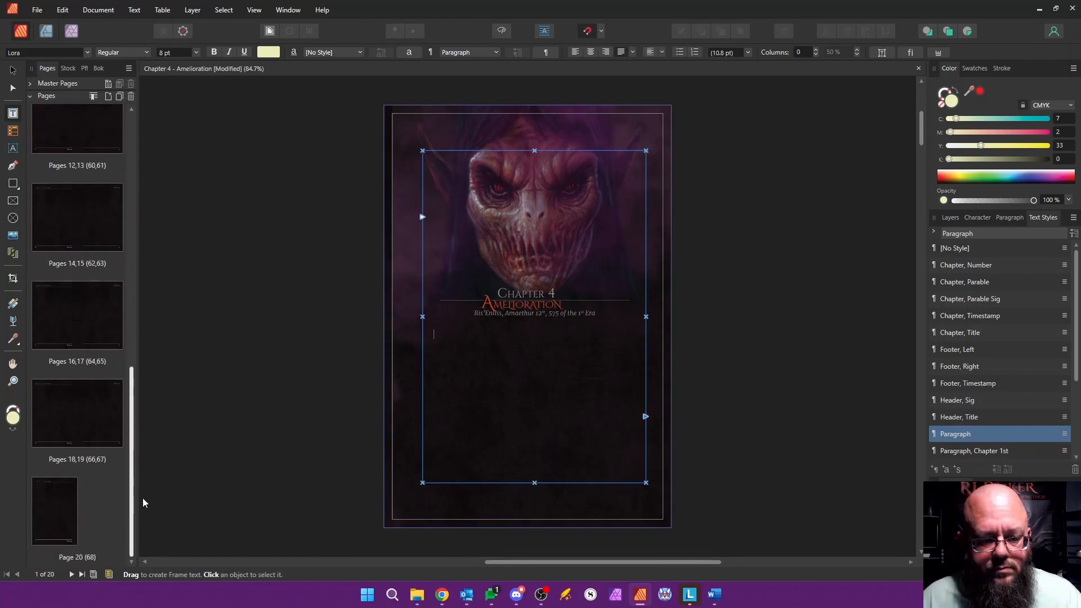
shift+click(77, 501)
right_click(78, 501)
click(137, 386)
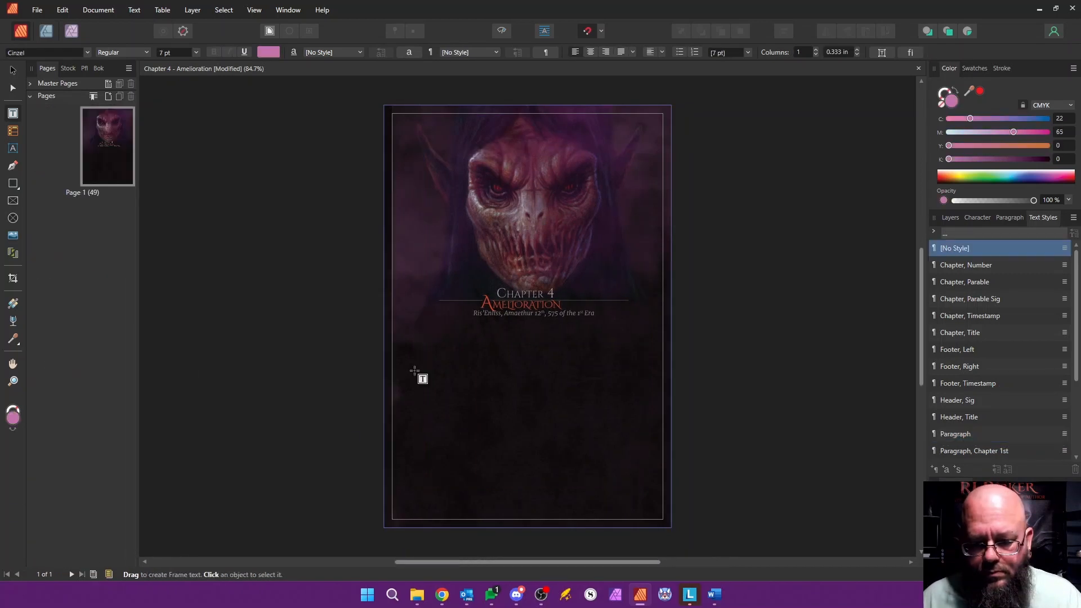
Step: Switch to the Word manuscript and copy the Chapter Four text from "SYL'KARA NERVOUSLY" to the scene ending "her servants at the inn."
drag(504, 567, 400, 567)
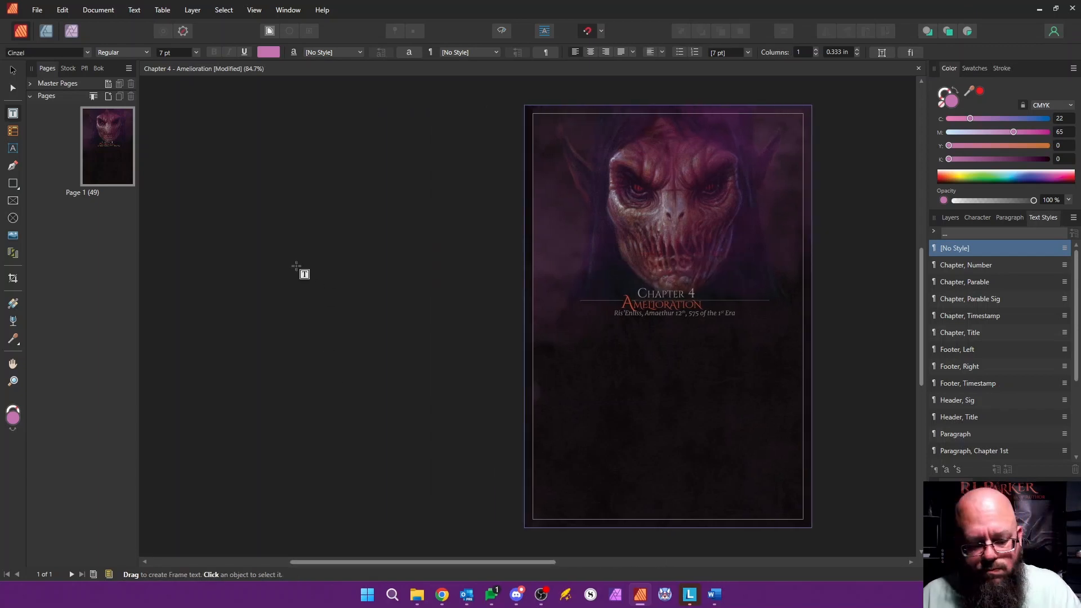
key(alt+Tab)
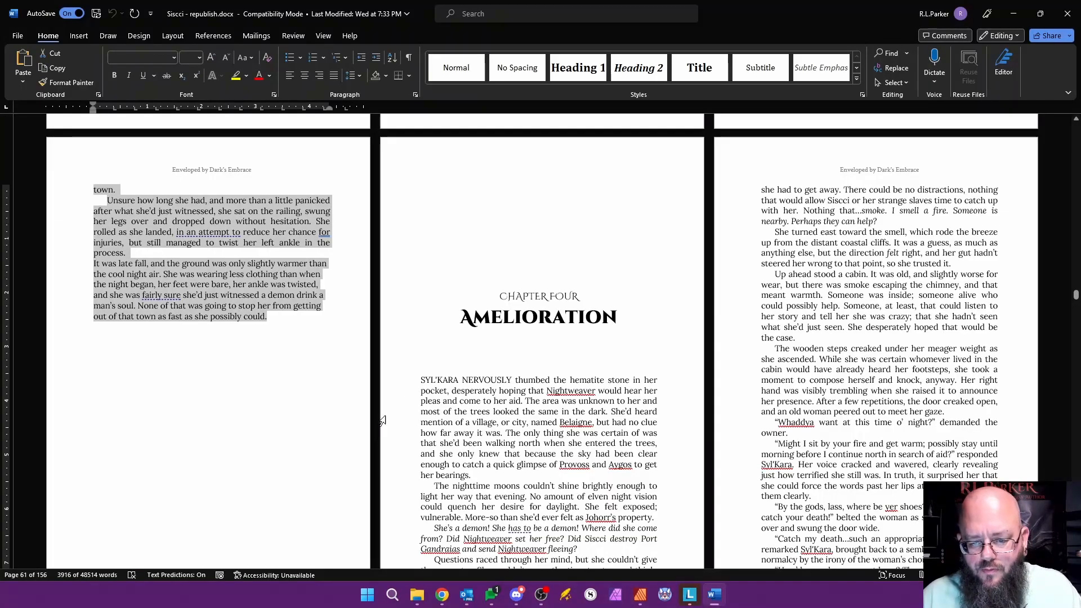
drag(422, 380, 486, 413)
scroll(573, 462, down, 10)
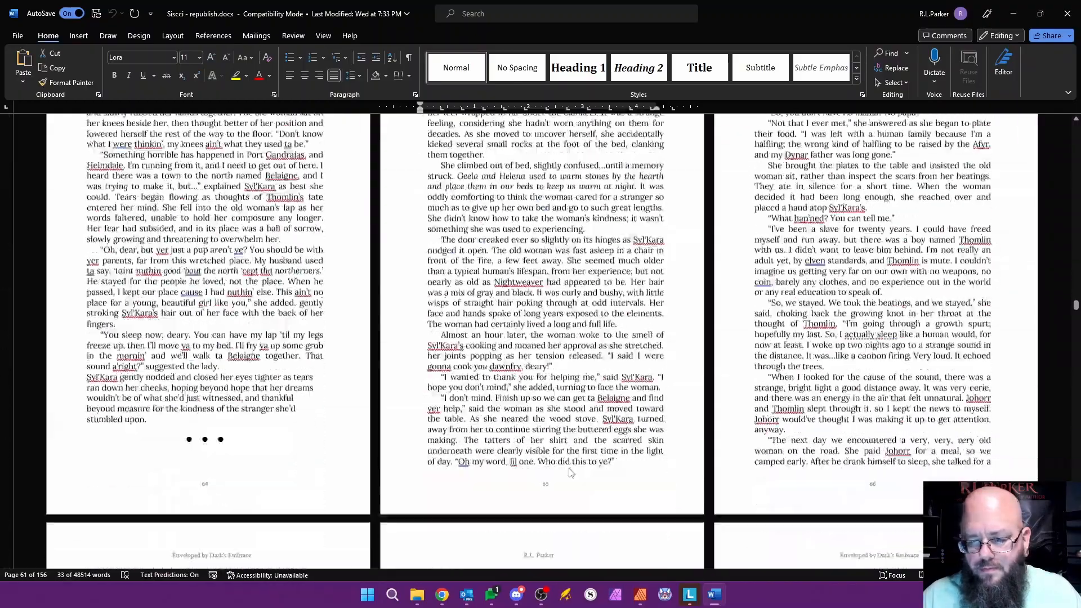
scroll(573, 462, down, 20)
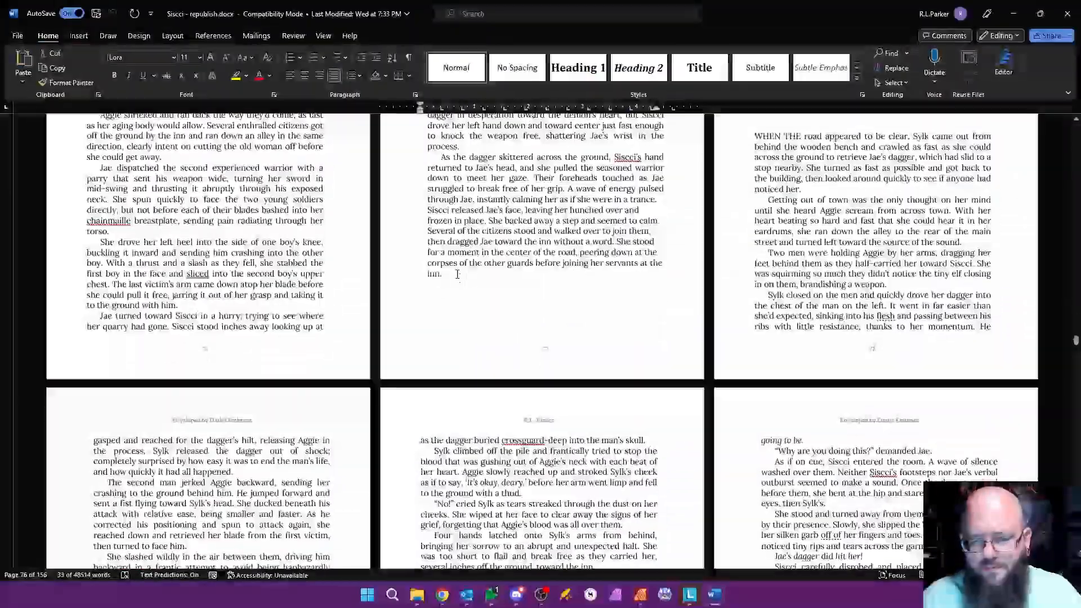
shift+click(457, 274)
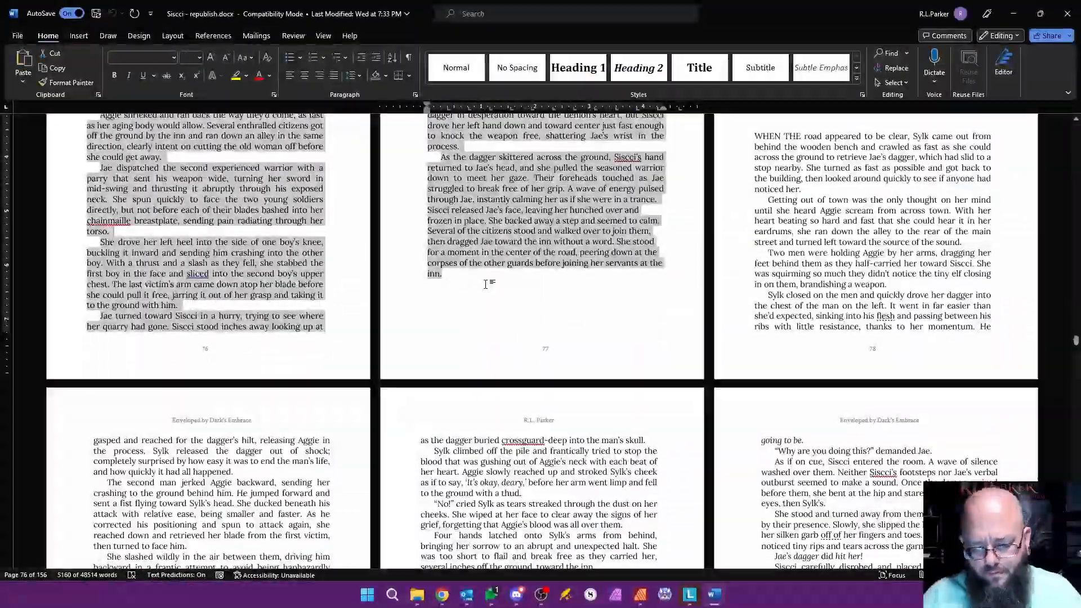
Step: Switch back to Affinity Publisher, paste the copied text below the Chapter 4 timestamp and autoflow it onto new pages
key(alt+Tab)
click(730, 353)
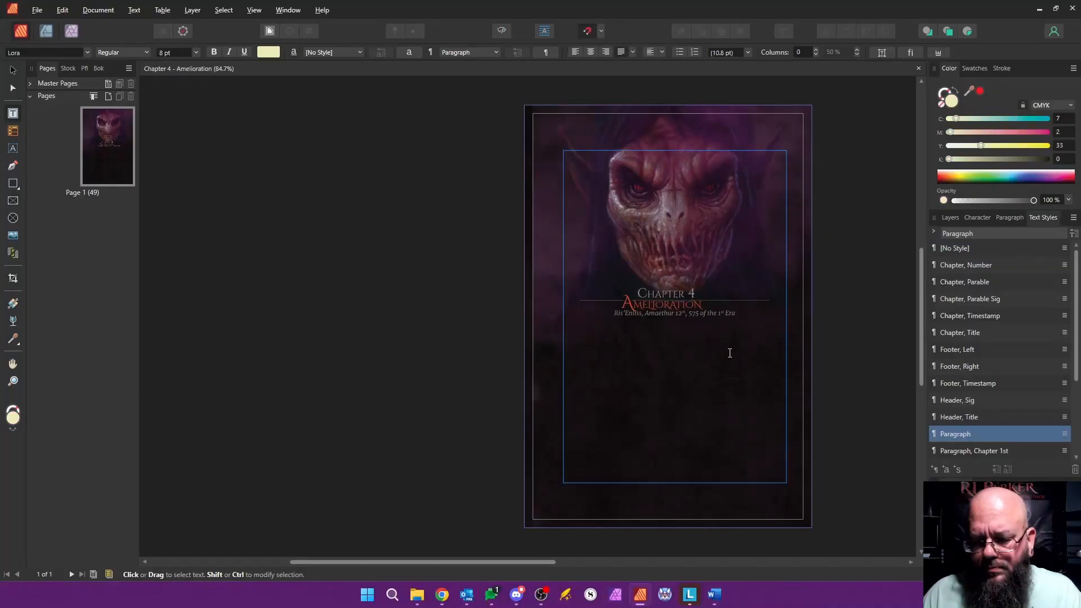
key(ctrl+v)
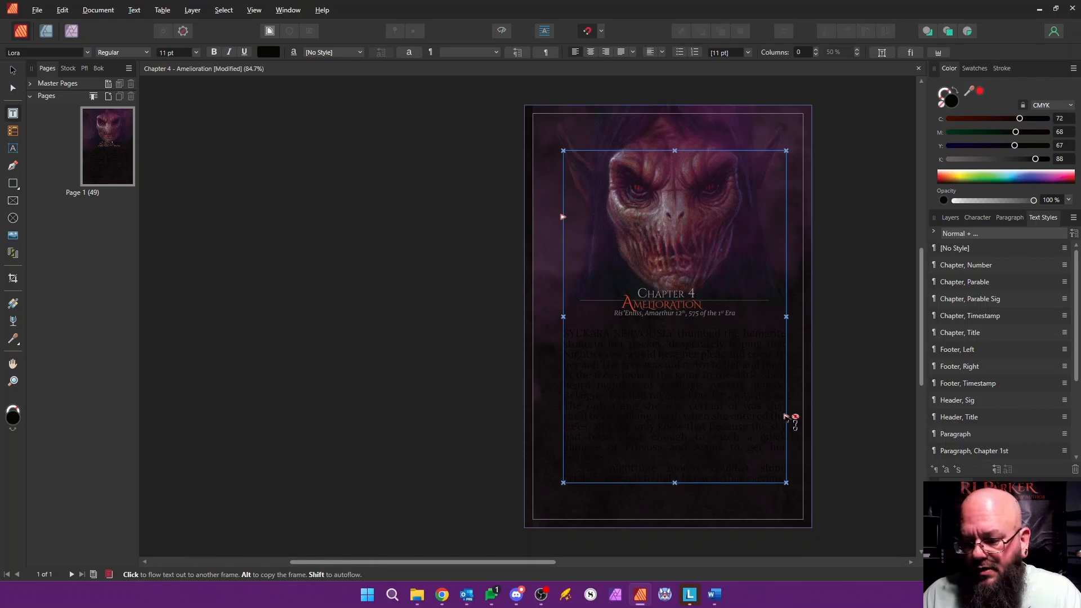
shift+click(786, 415)
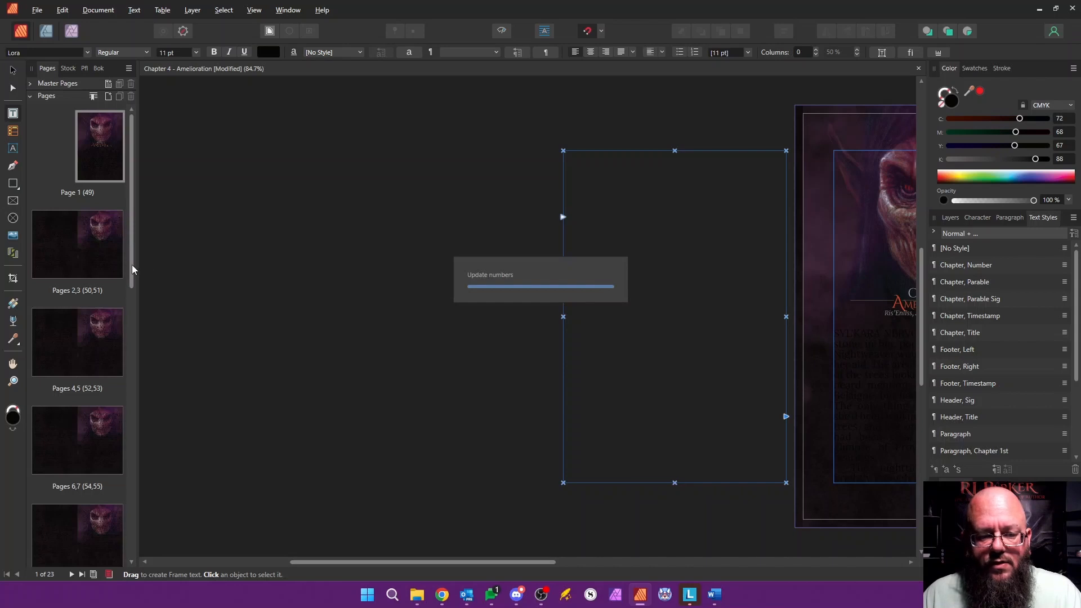
Step: Apply the "Master, Content" master to pages 2-23, replacing the existing master and migrating the content
click(71, 253)
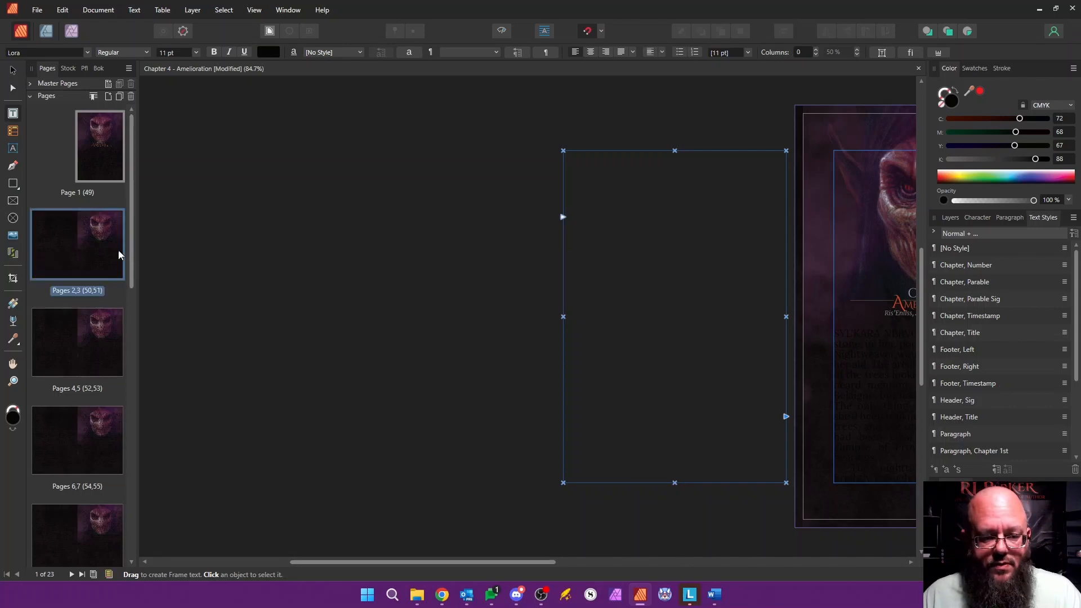
drag(134, 249, 123, 539)
shift+click(109, 530)
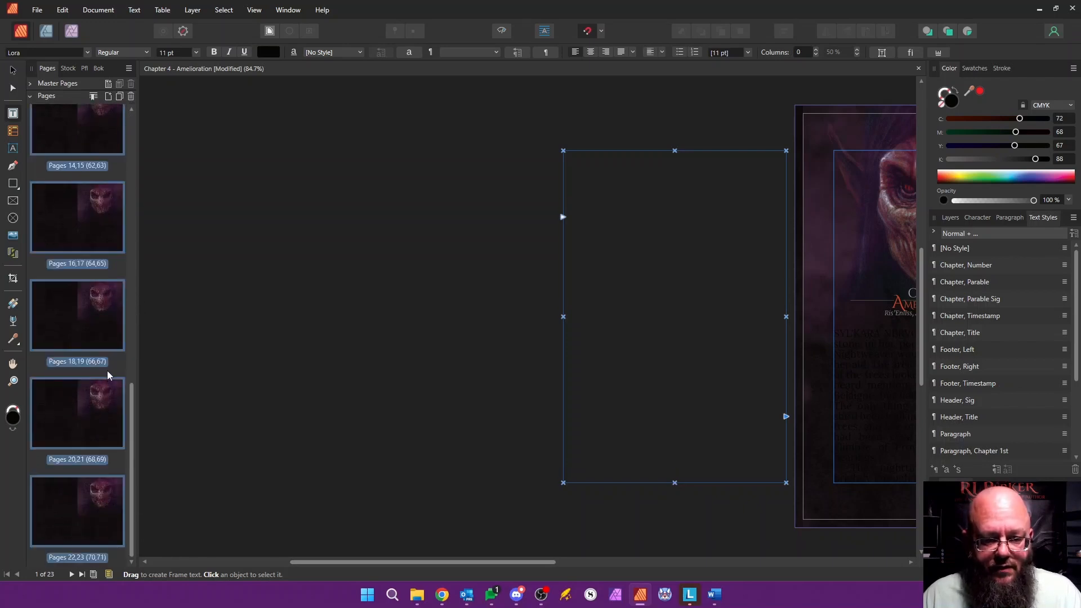
right_click(100, 143)
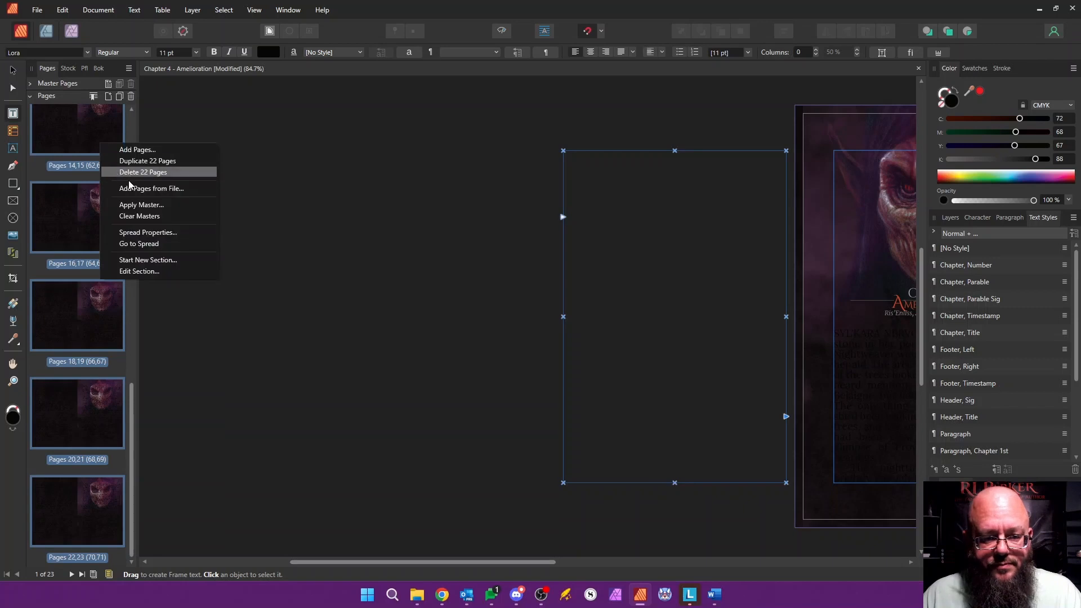
click(158, 205)
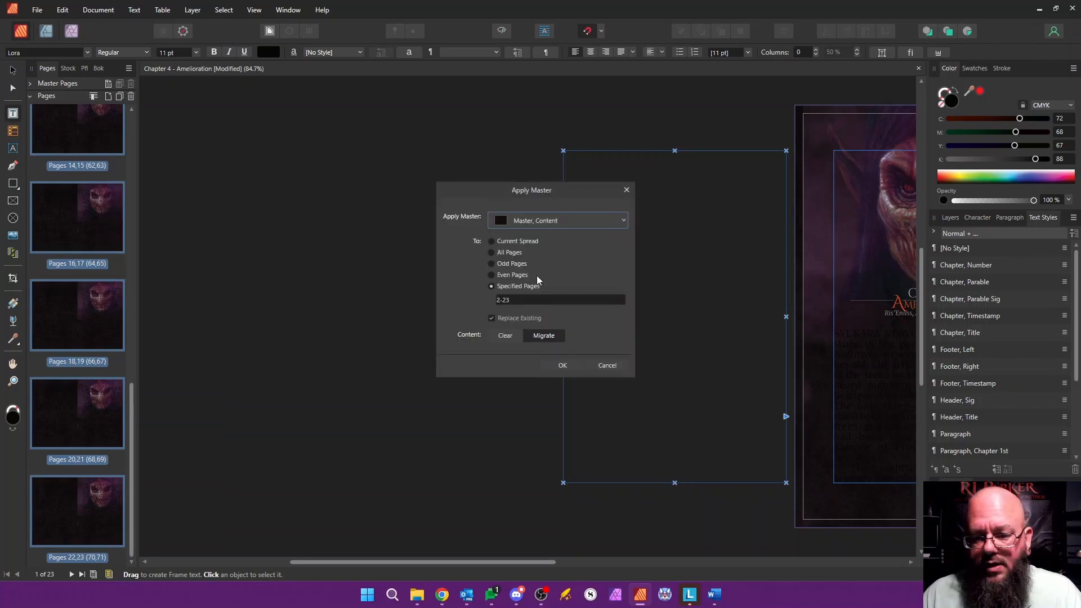
click(563, 364)
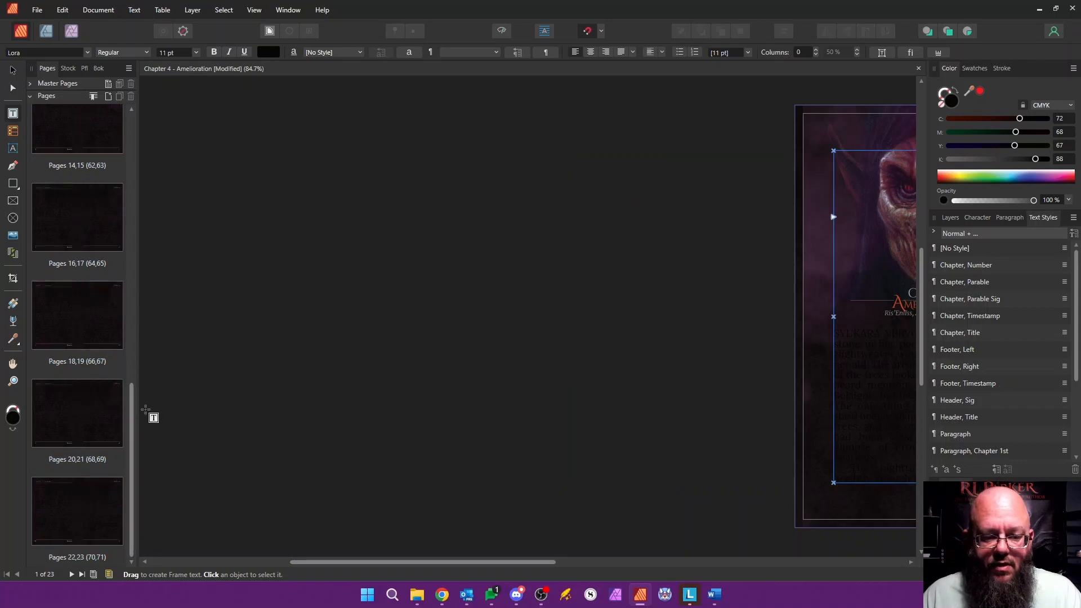
Step: Check the Chapter 4 section's page numbering and name in the Section Manager from page 1
drag(132, 409, 124, 128)
right_click(107, 141)
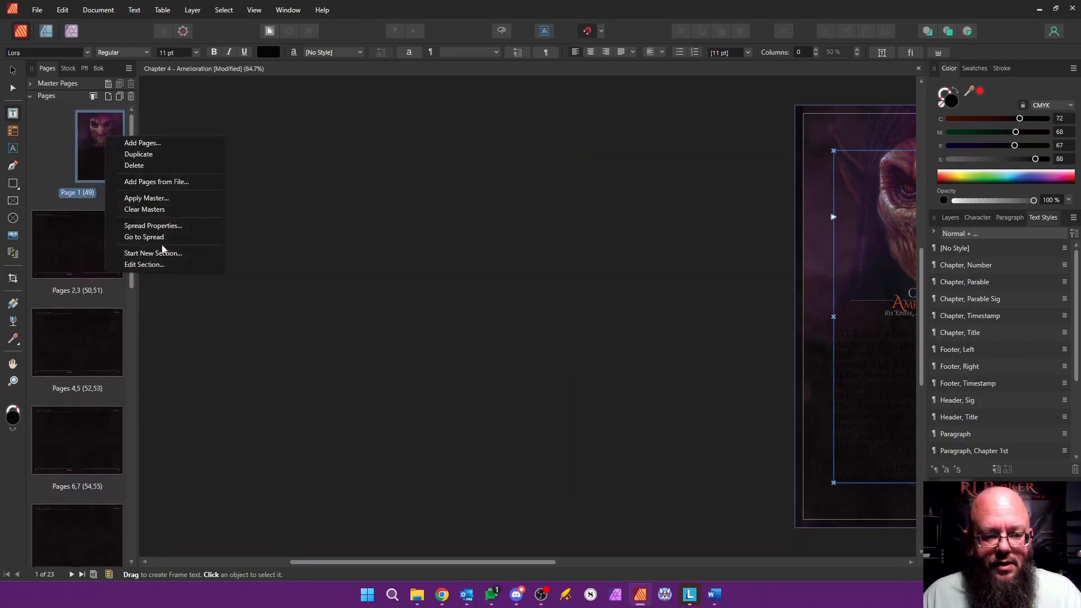
click(146, 265)
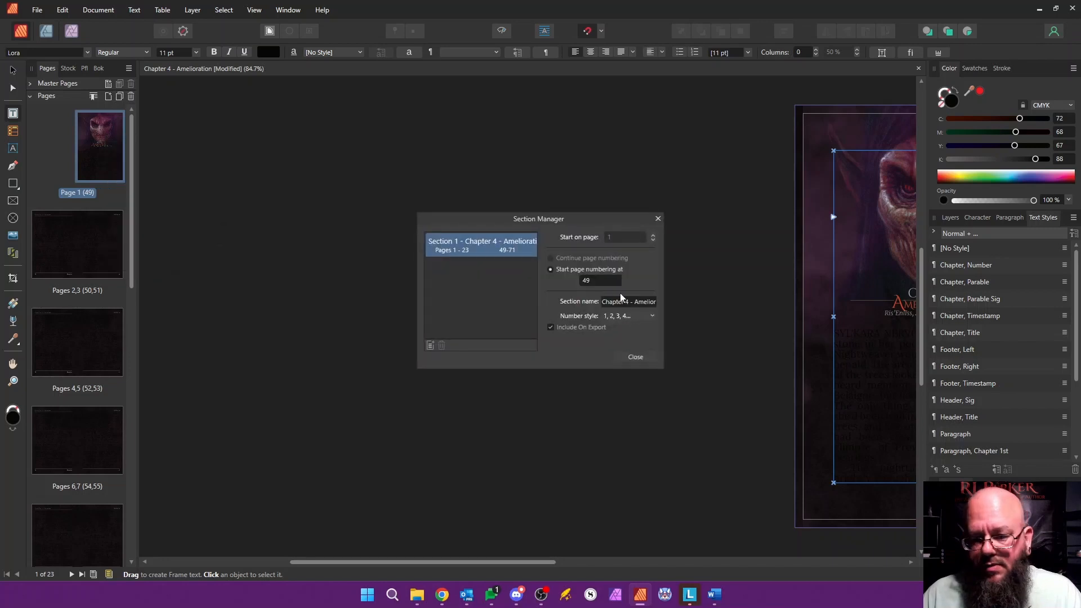
click(636, 357)
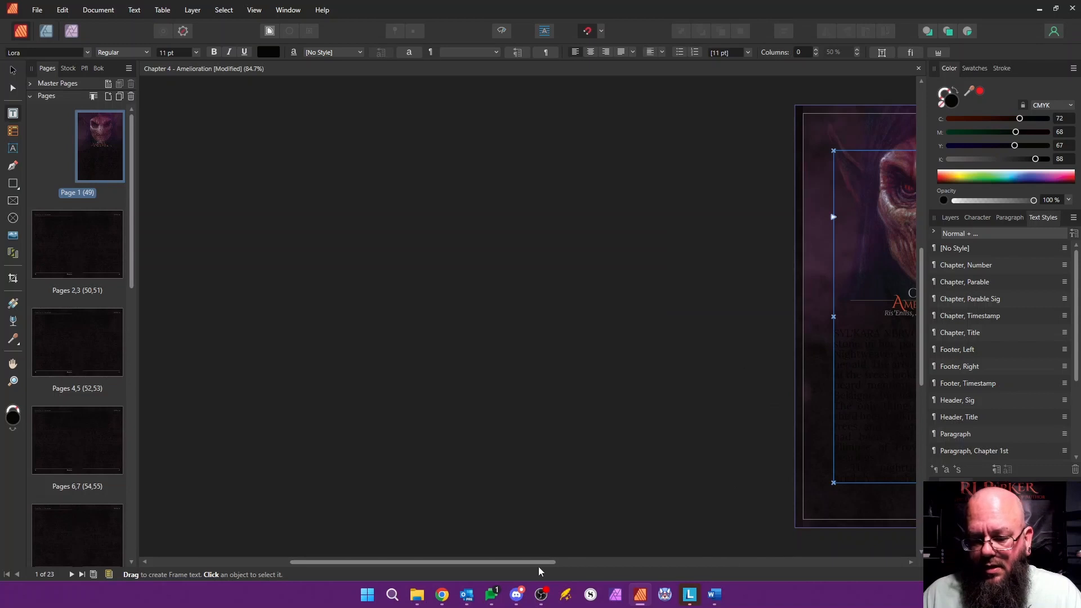
Step: Select all the Chapter 4 body text from below the timestamp to the last page and apply the Paragraph style
drag(539, 567, 627, 567)
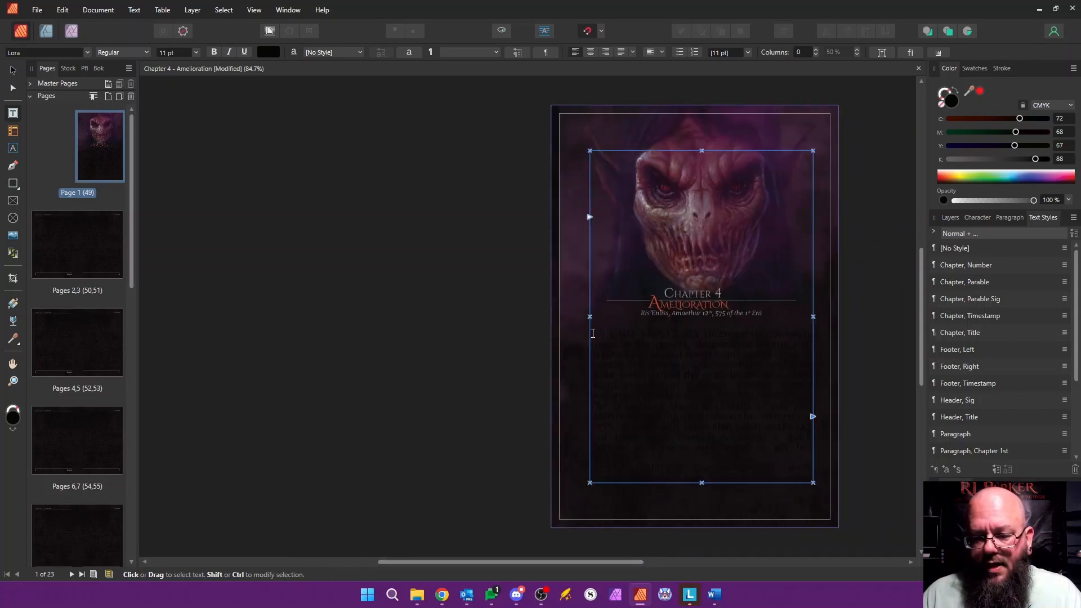
drag(593, 333, 764, 522)
drag(769, 606, 754, 603)
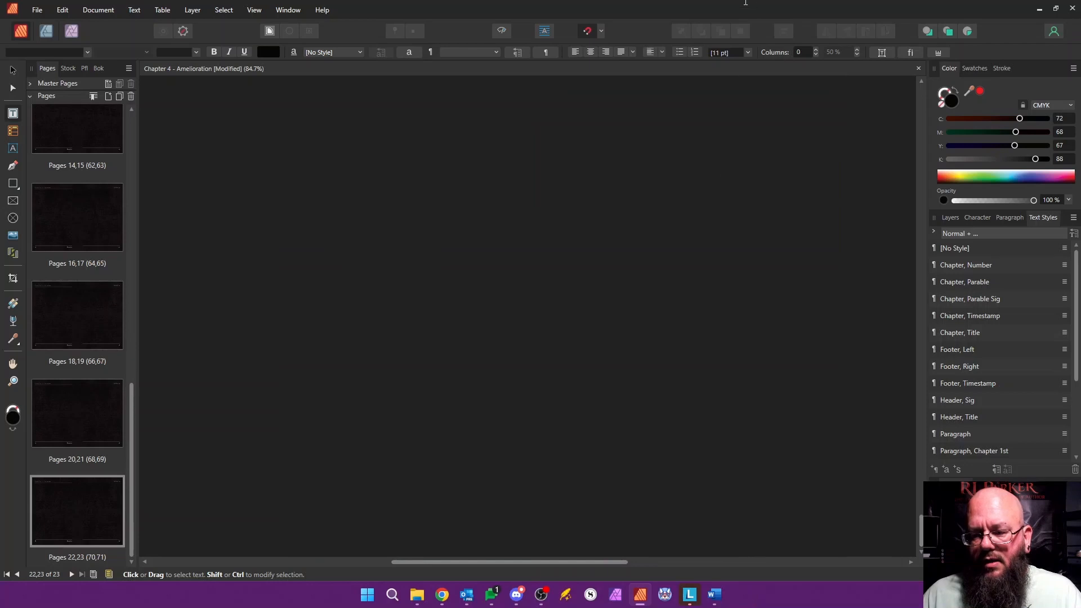
drag(757, 94, 830, 231)
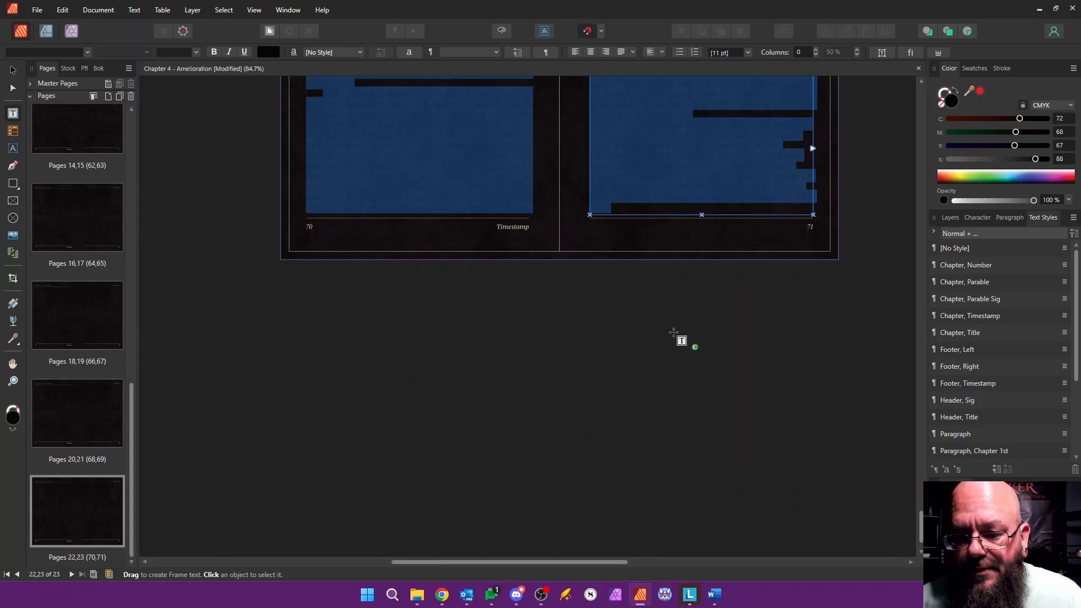
click(961, 434)
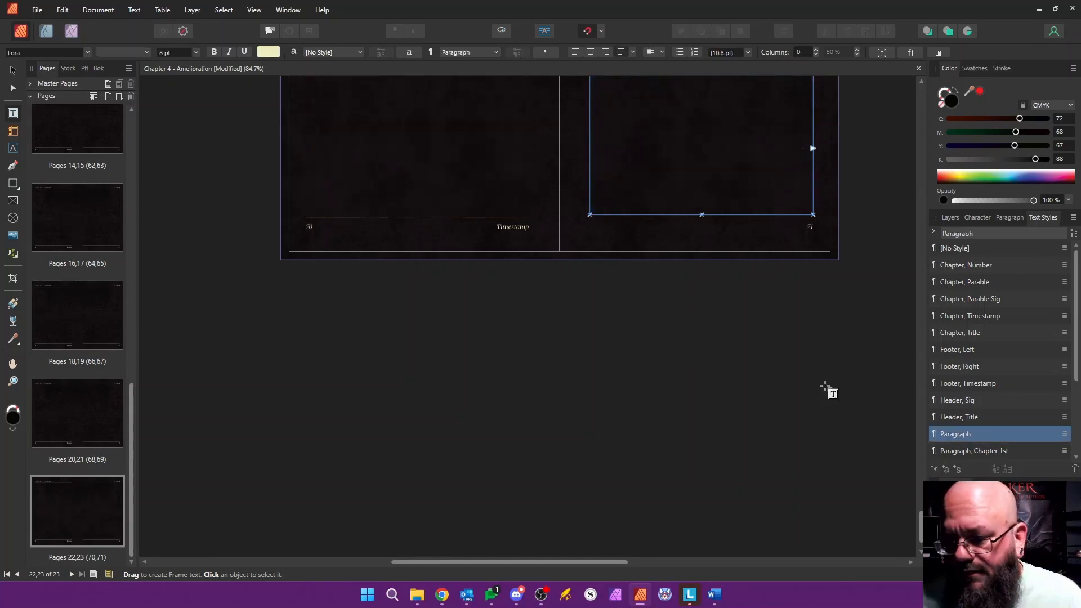
drag(921, 524, 918, 442)
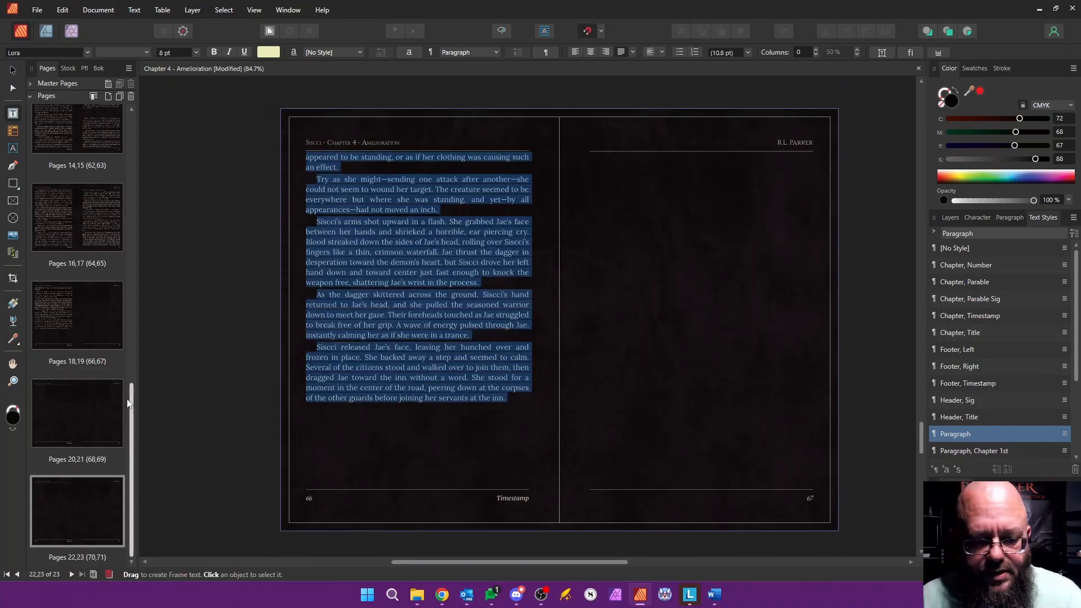
Step: Apply the "Paragraph, Chapter 1st" style to the chapter's opening paragraph on its first page
drag(134, 402, 151, 140)
double_click(105, 157)
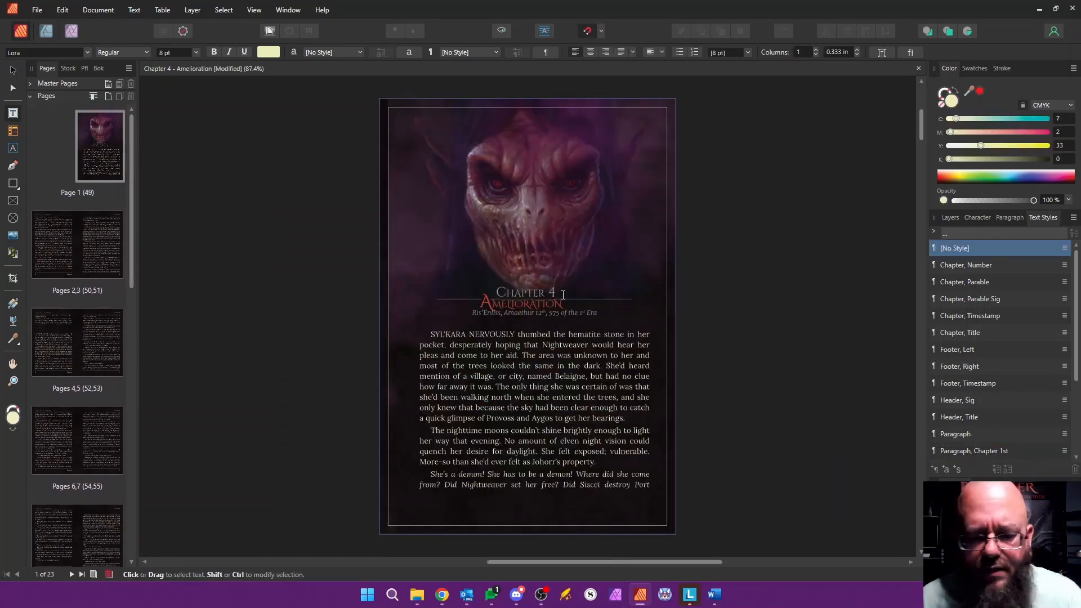
click(470, 361)
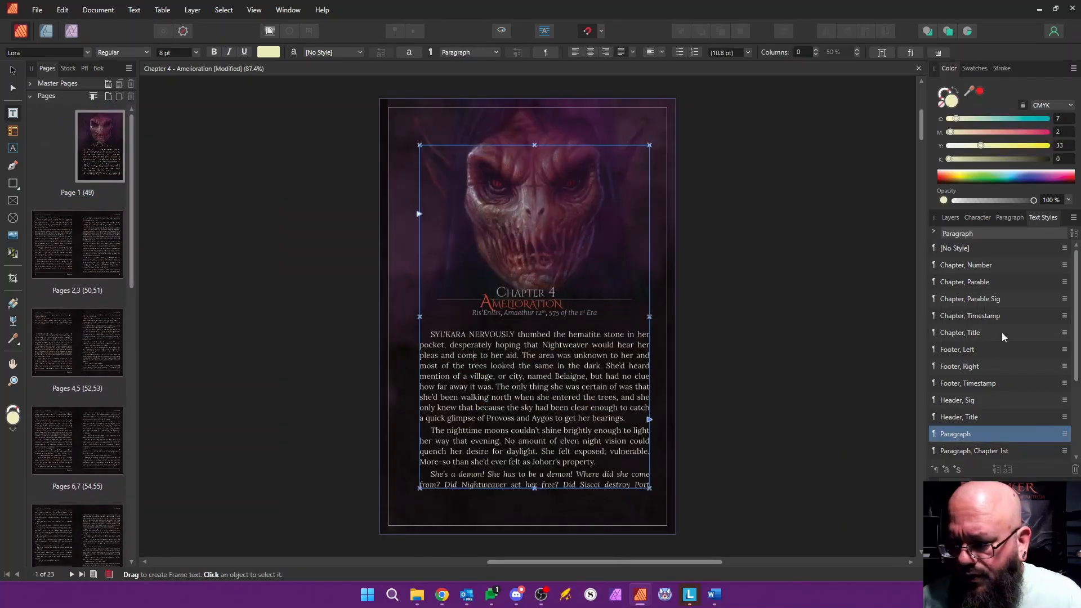
scroll(1018, 431, down, 3)
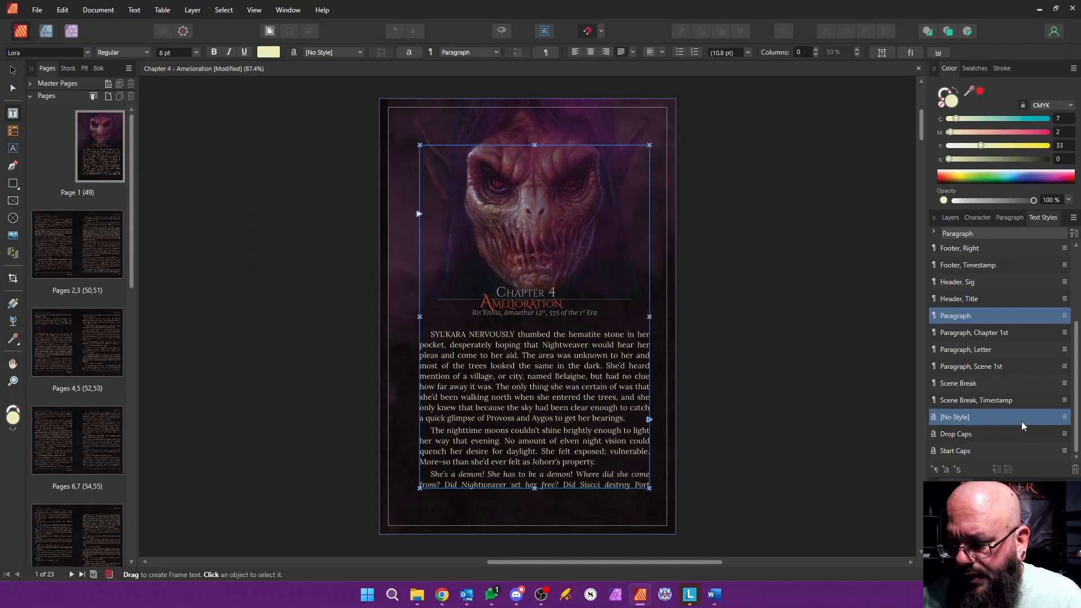
click(984, 334)
Step: Replace the λ λ λ break and its blank lines on page 52 with a "v v v" line of its own
scroll(535, 495, down, 5)
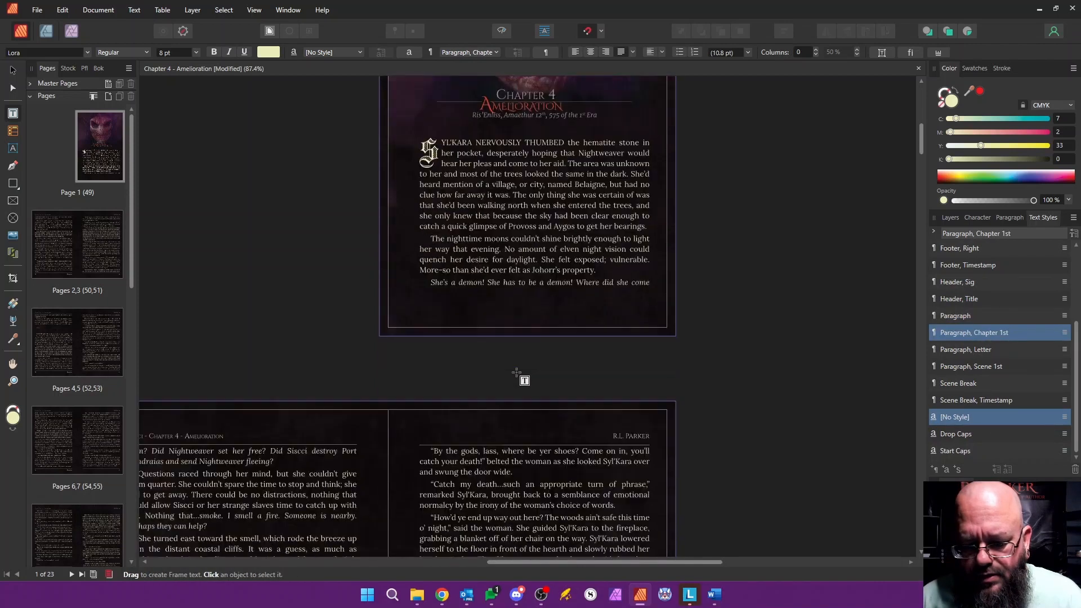
scroll(534, 494, down, 2)
scroll(457, 313, left, 2)
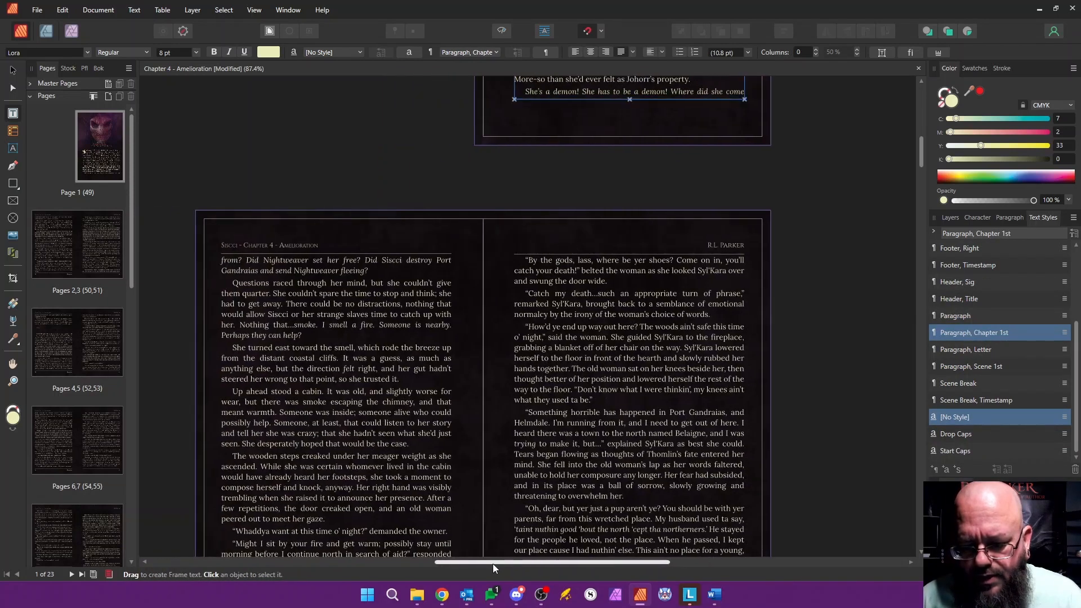
scroll(457, 314, down, 8)
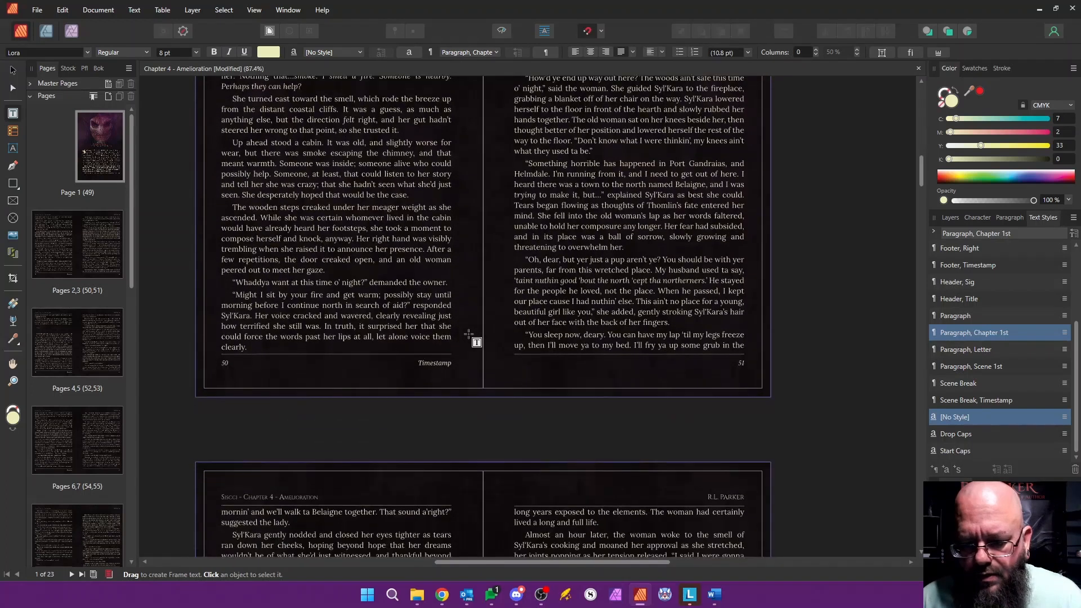
scroll(469, 335, down, 3)
drag(253, 251, 255, 280)
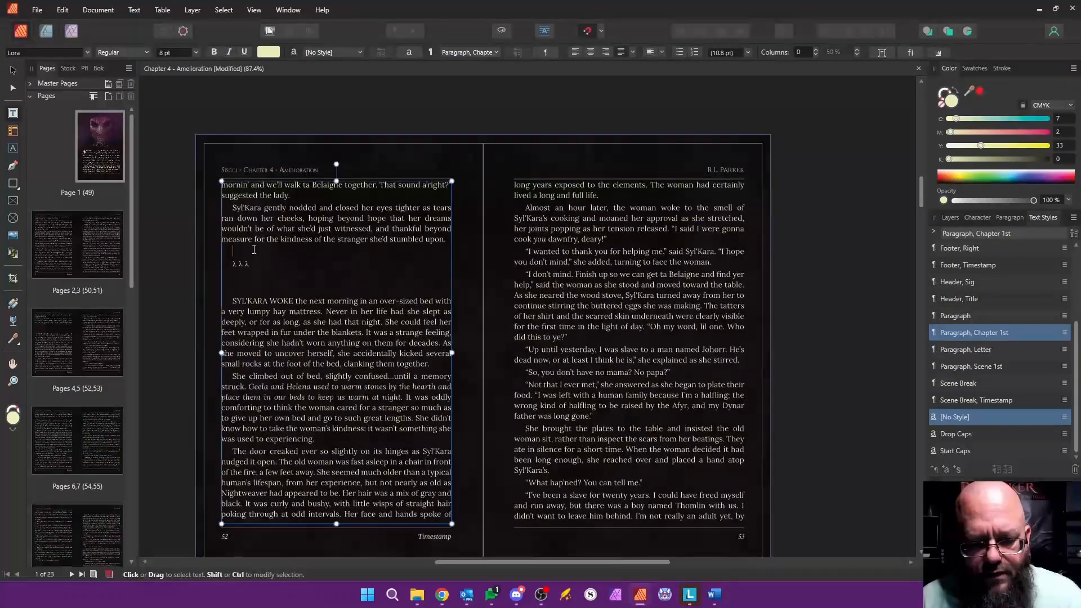
text(v v v)
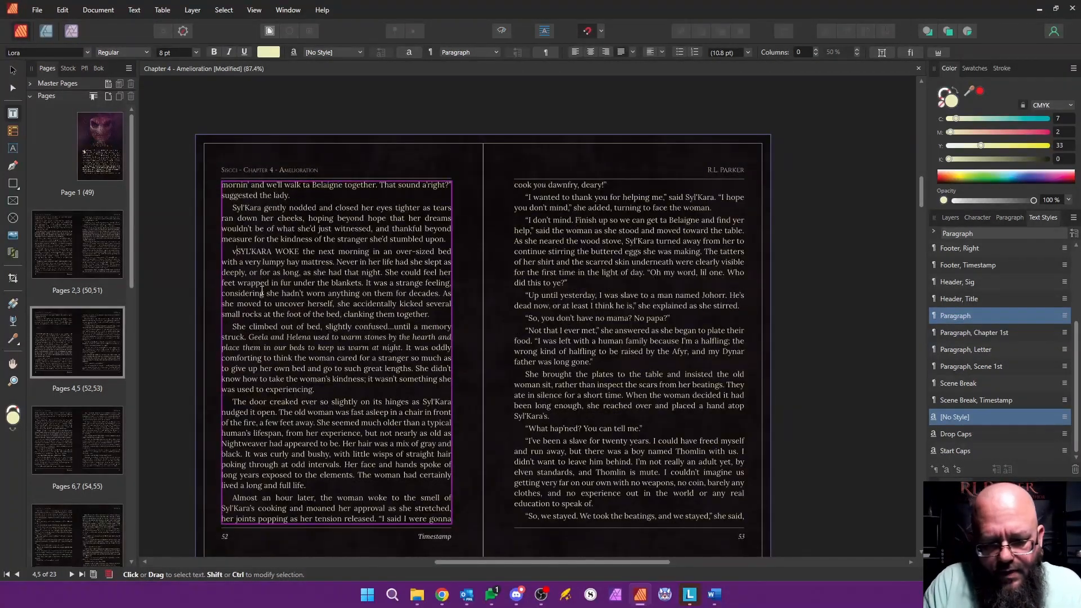
key(Return)
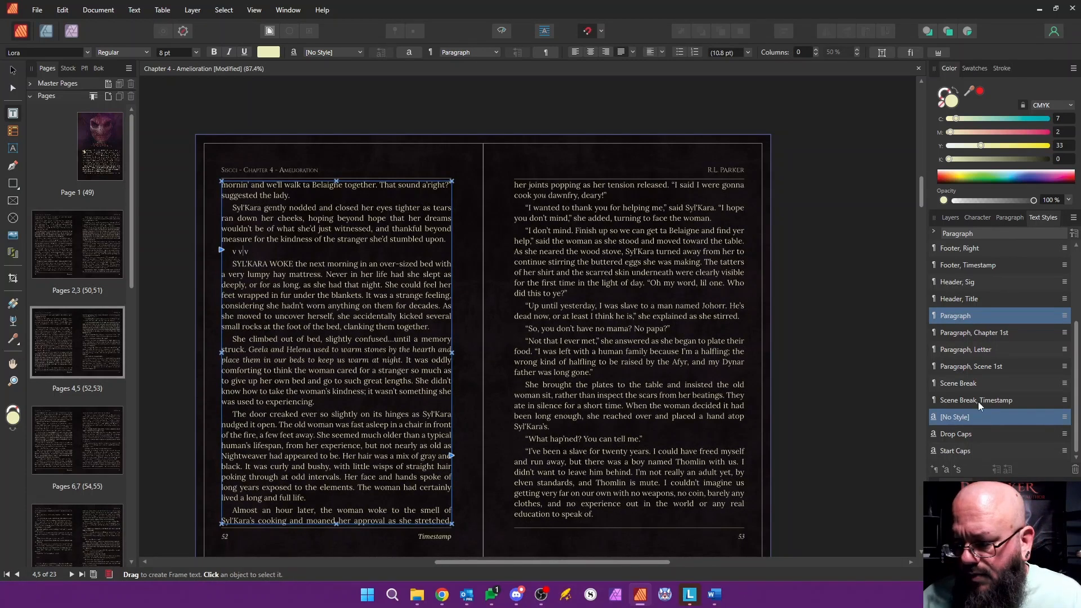
Step: Apply the Scene Break style to page 52's "v v v" line and "Paragraph, Scene 1st" to the "SYL'KARA WOKE" paragraph
click(965, 382)
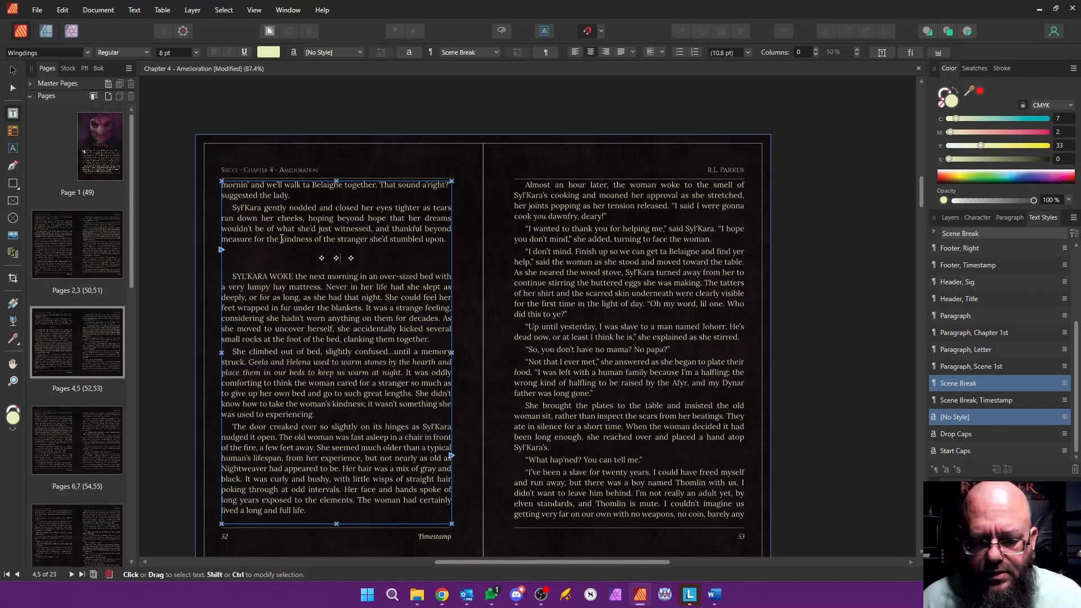
click(241, 278)
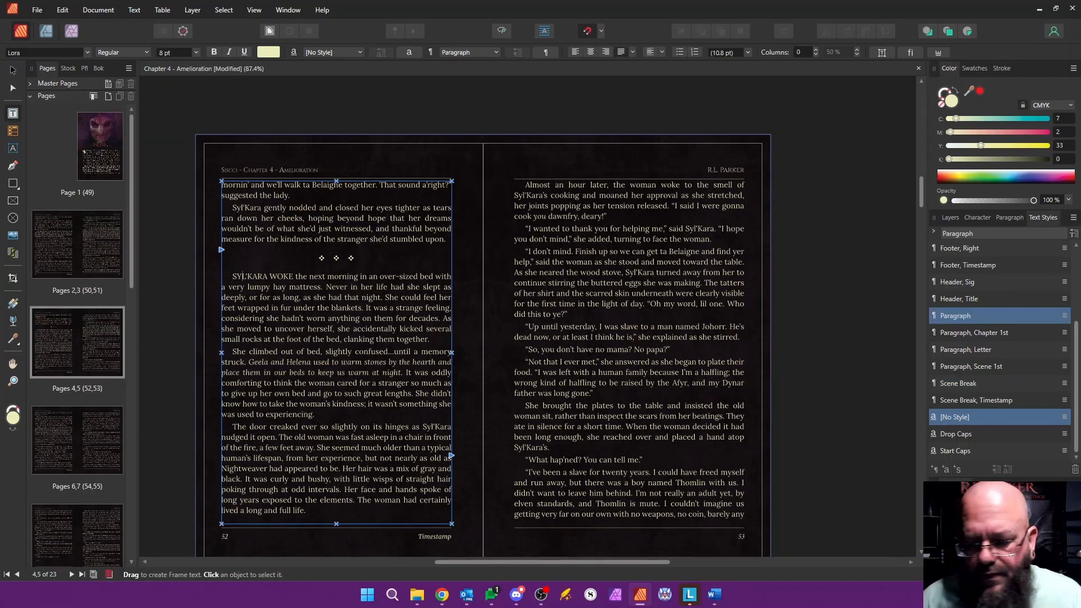
click(973, 366)
Step: Replace the λ λ λ break and its blank lines on page 56 with a separate "v v v" line
scroll(447, 341, down, 5)
scroll(448, 341, down, 15)
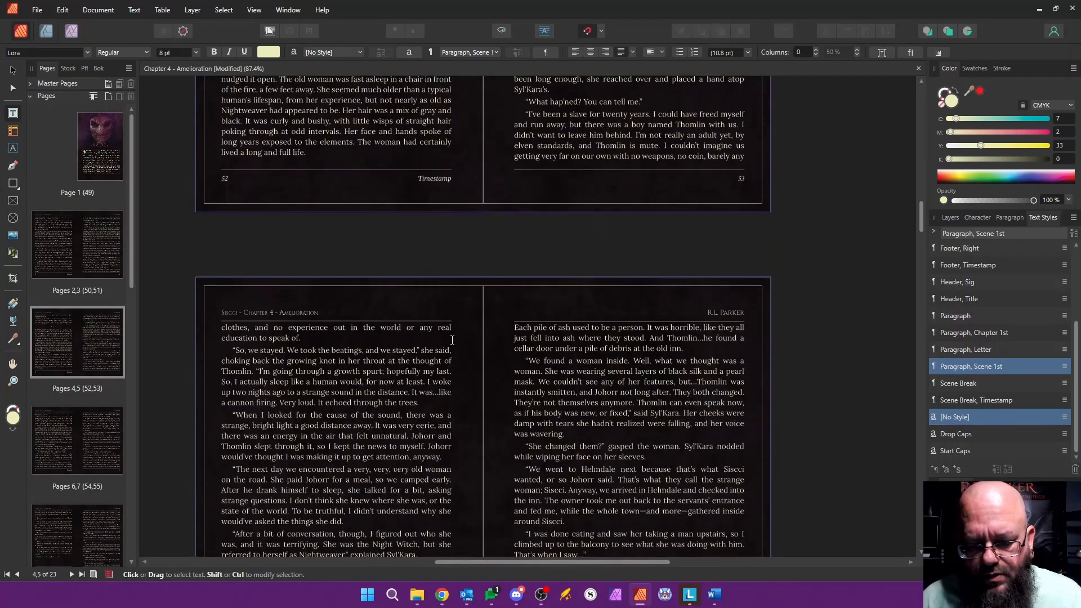
scroll(452, 341, down, 4)
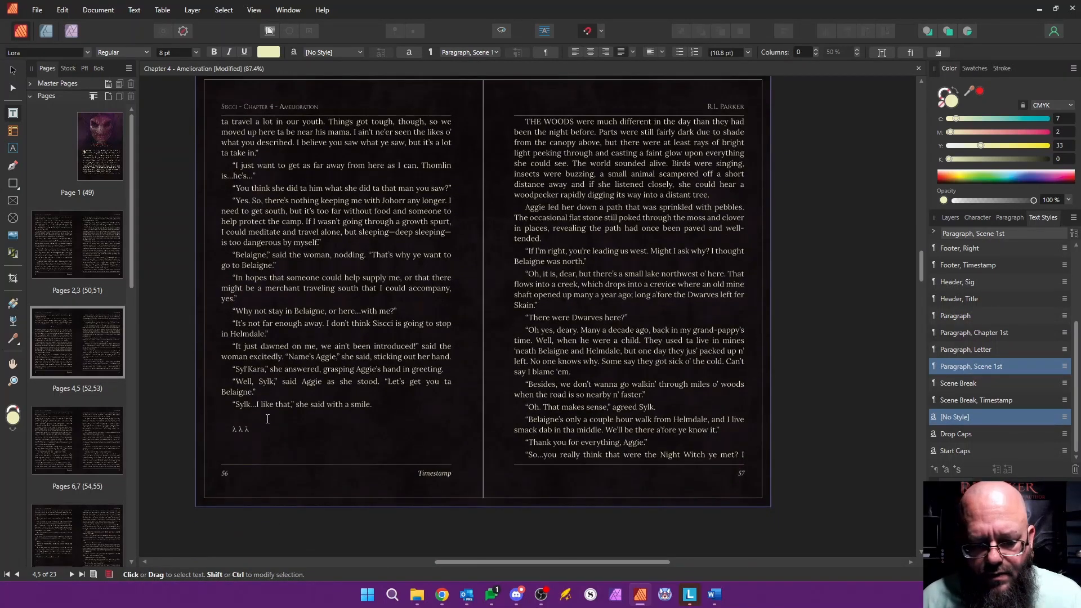
drag(268, 419, 243, 443)
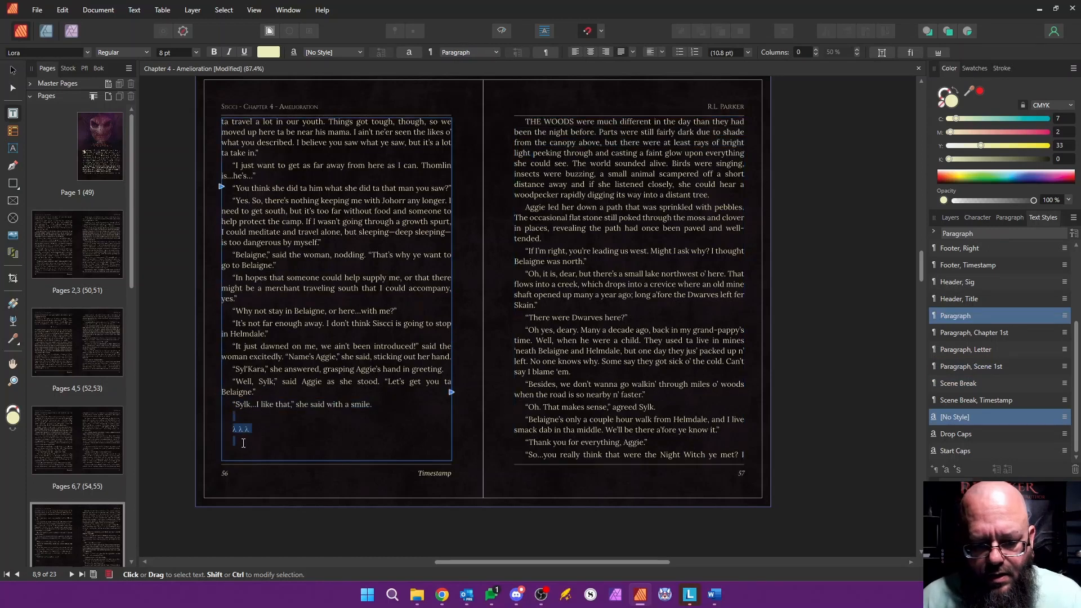
text(v )
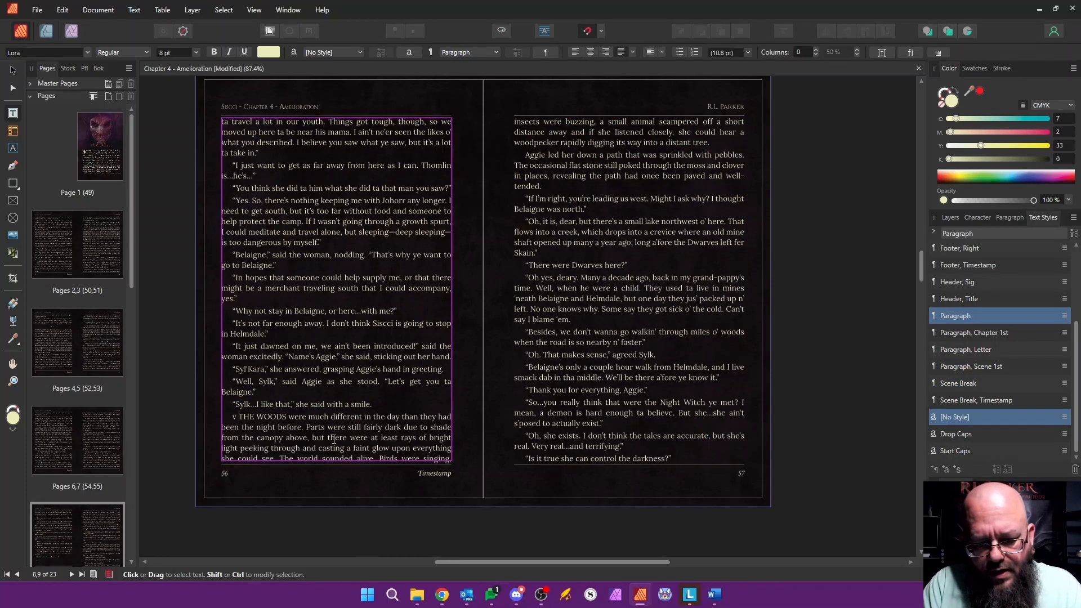
text(v v)
key(Return)
key(Escape)
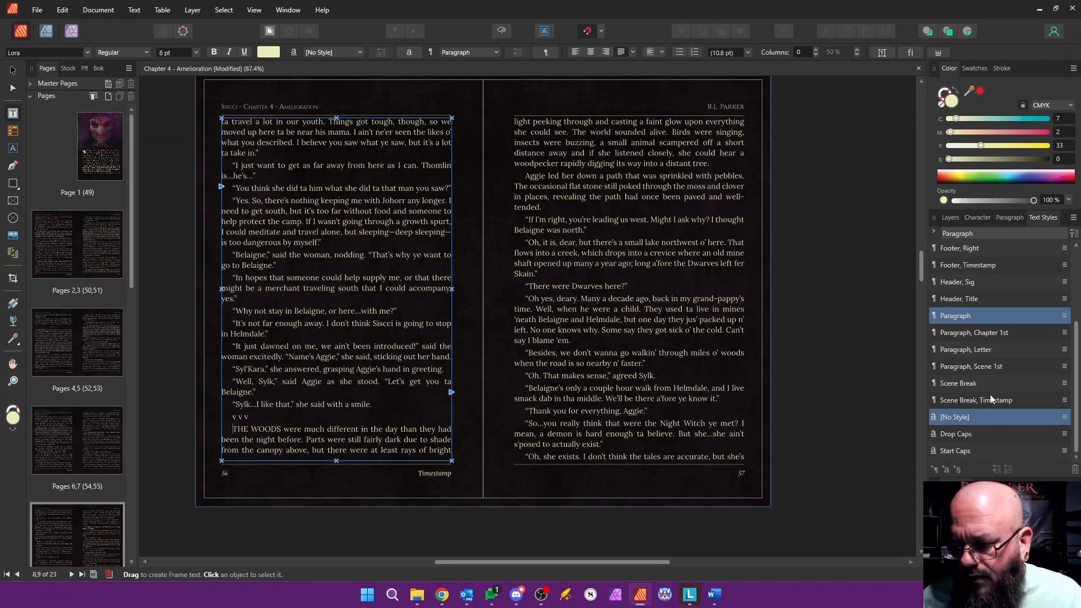
Step: Apply "Paragraph, Scene 1st" to the "THE WOODS WERE" paragraph and the Scene Break style to the "v v v" line above it
click(984, 367)
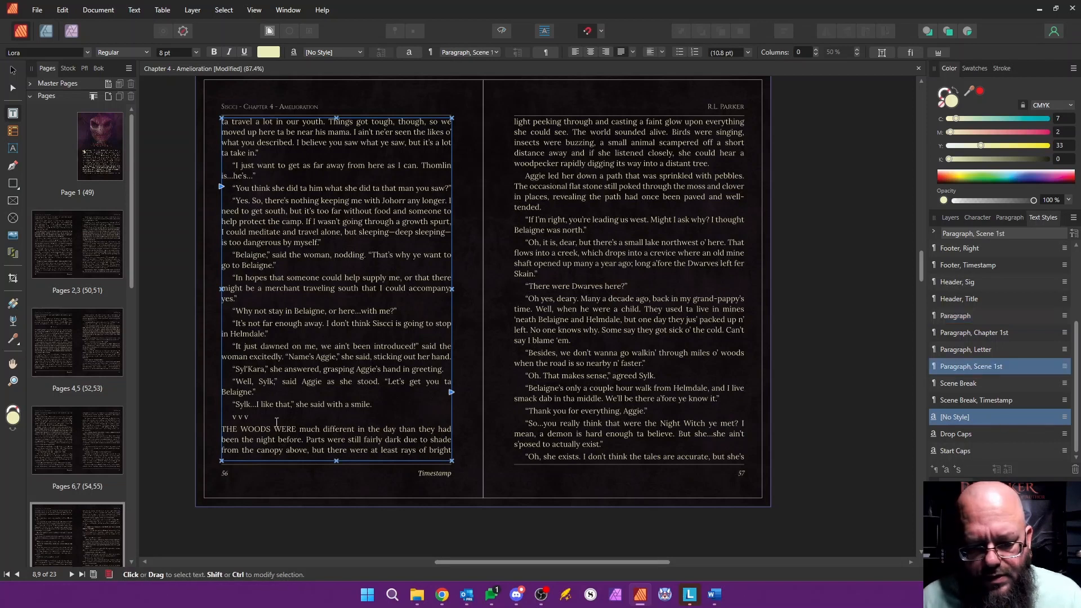
click(246, 417)
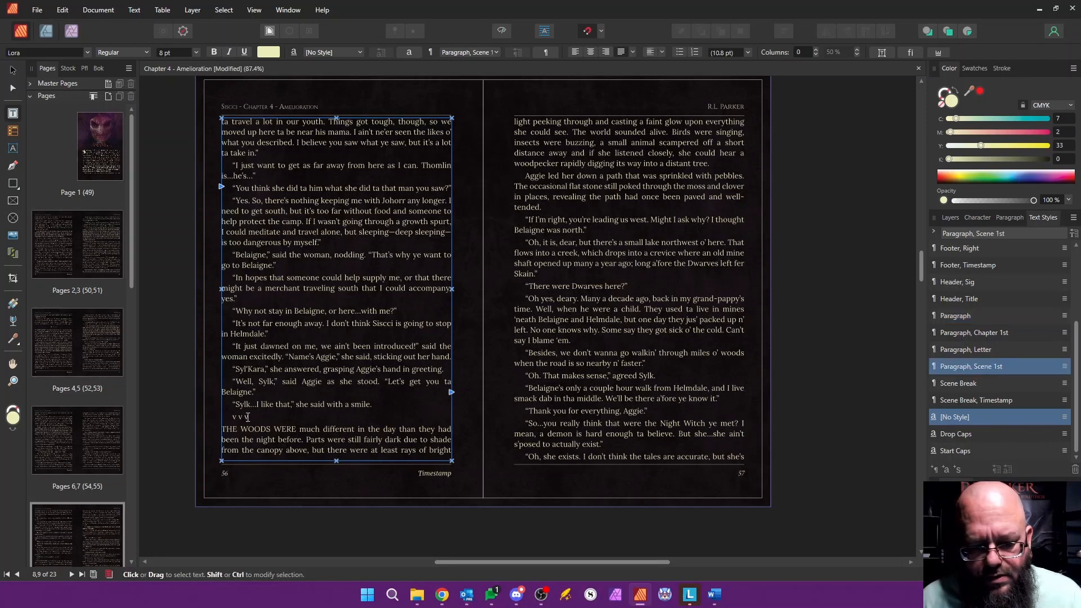
click(958, 384)
Step: Replace the λ λ λ break and blank lines before "SYLK AND Aggie" on page 59 with a separate "v v v" line
scroll(519, 350, down, 1)
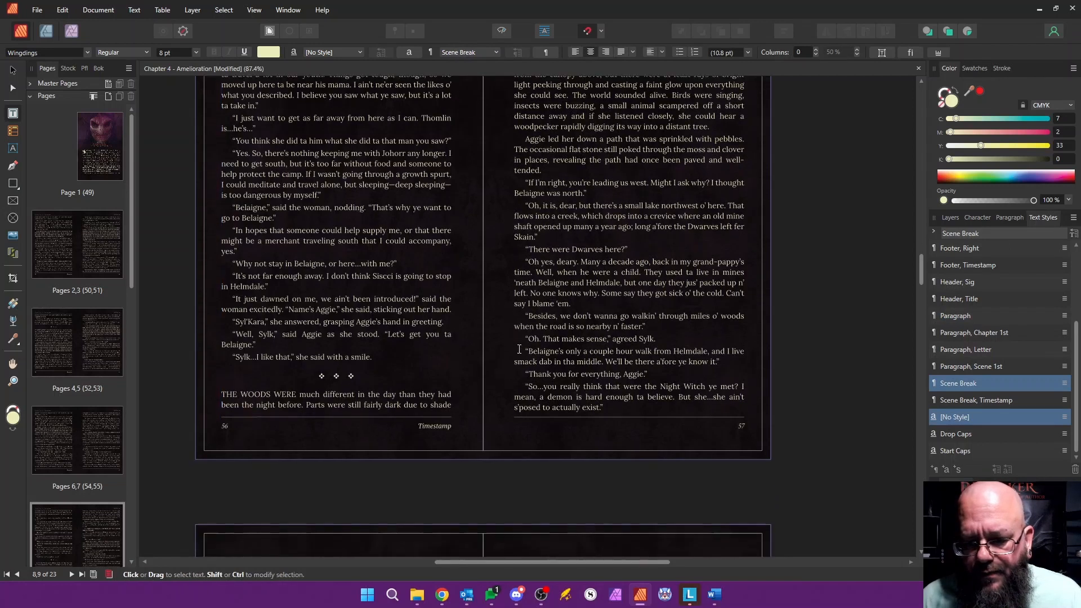
scroll(519, 349, down, 5)
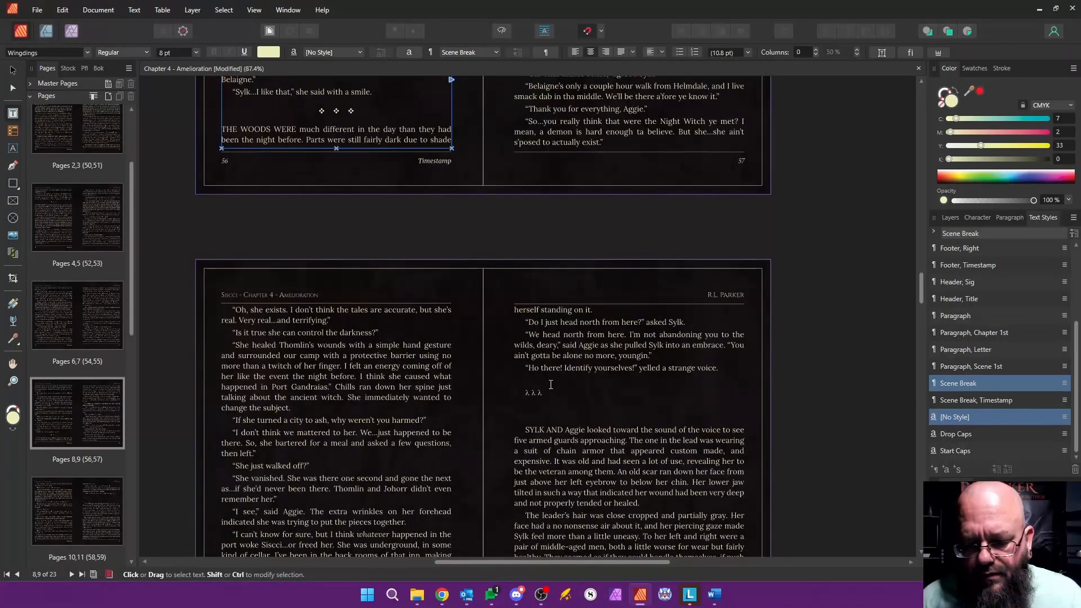
drag(551, 385, 561, 418)
text(v )
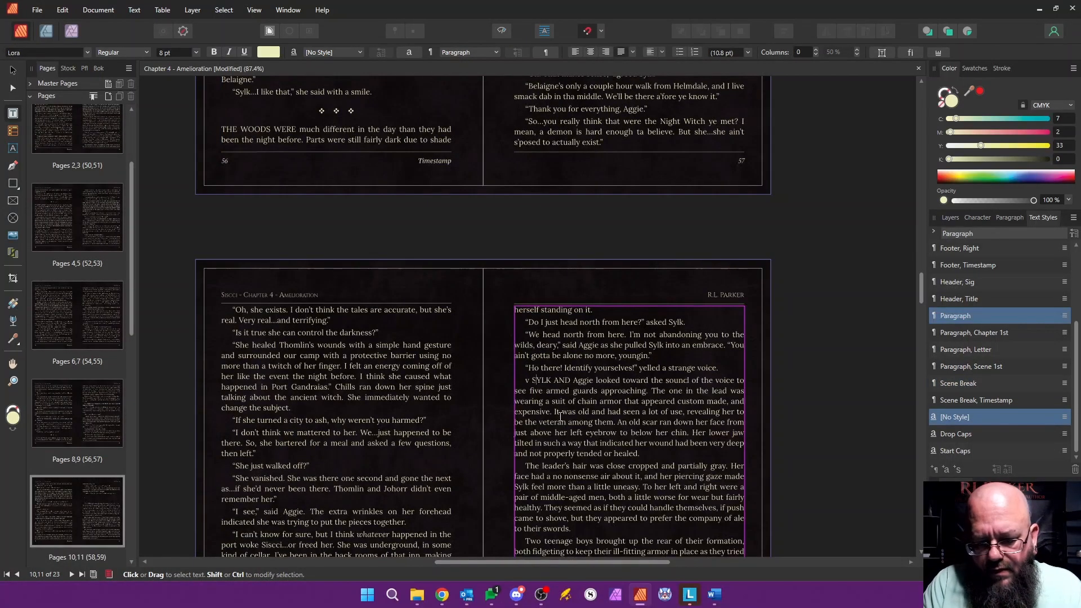
text(v v)
key(Return)
key(Escape)
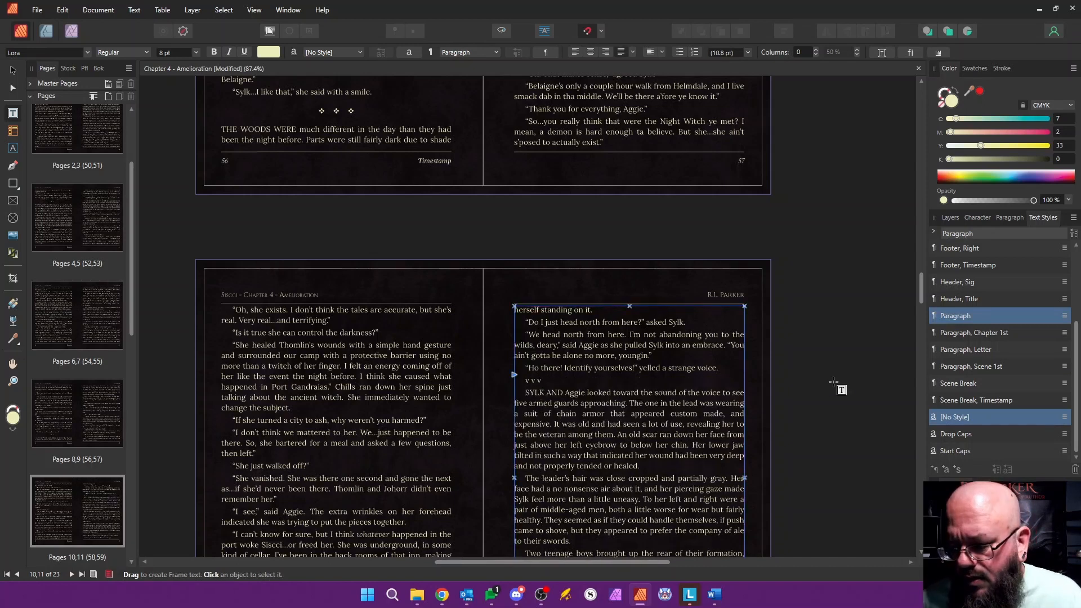
Step: Apply "Paragraph, Scene 1st" to page 59's "SYLK AND Aggie" paragraph and the Scene Break style to the "v v v" line above it
click(976, 367)
key(Left)
key(Left)
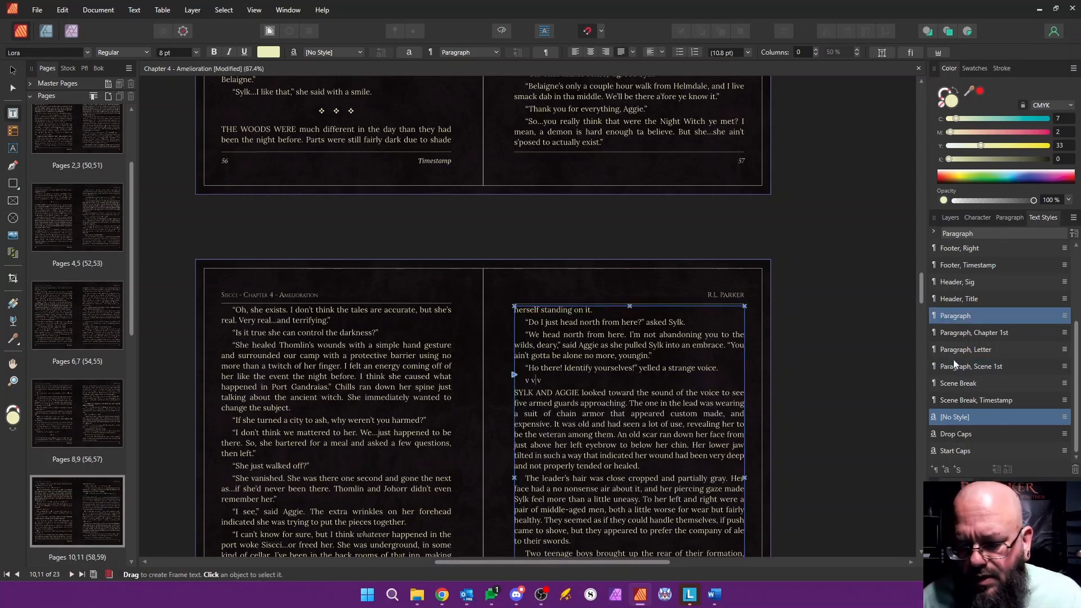
click(965, 382)
Step: Replace the λ λ λ break and its blank lines at the end of page 61 with a separate "v v v" line
scroll(589, 361, down, 10)
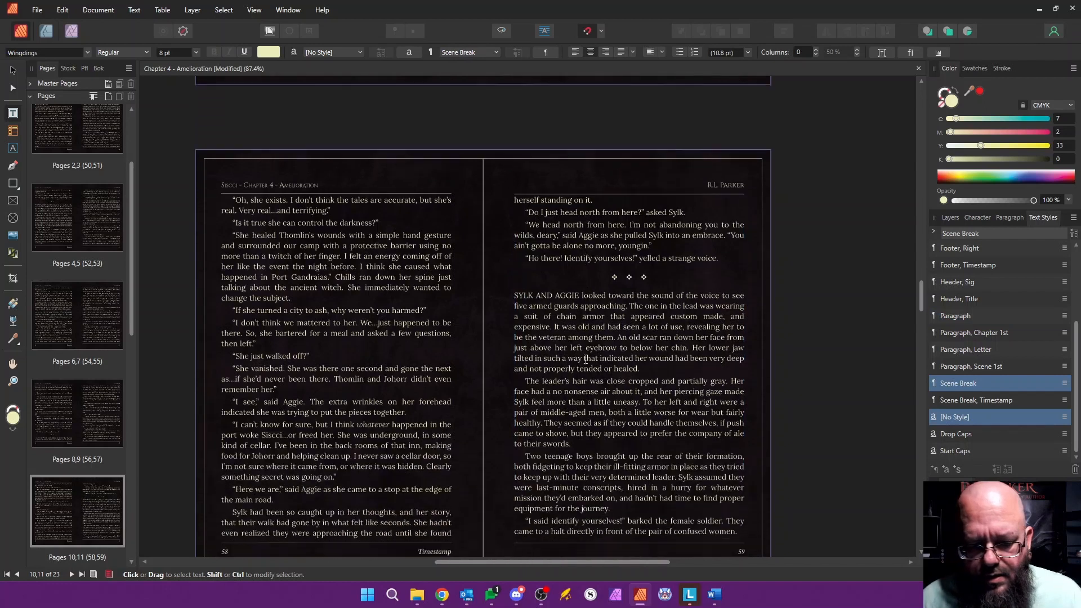
scroll(589, 363, down, 8)
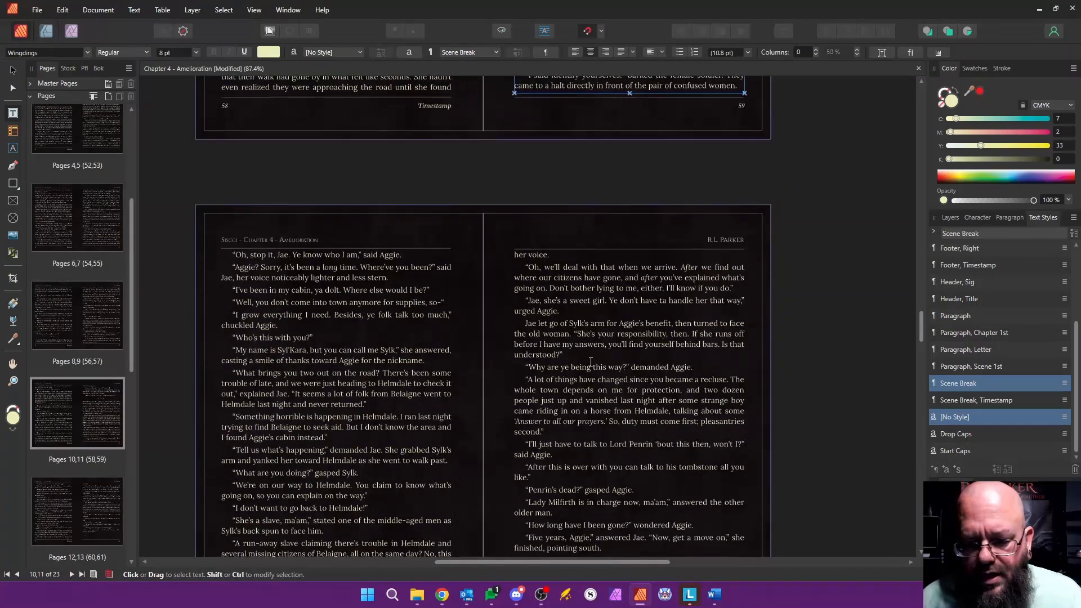
scroll(591, 361, down, 5)
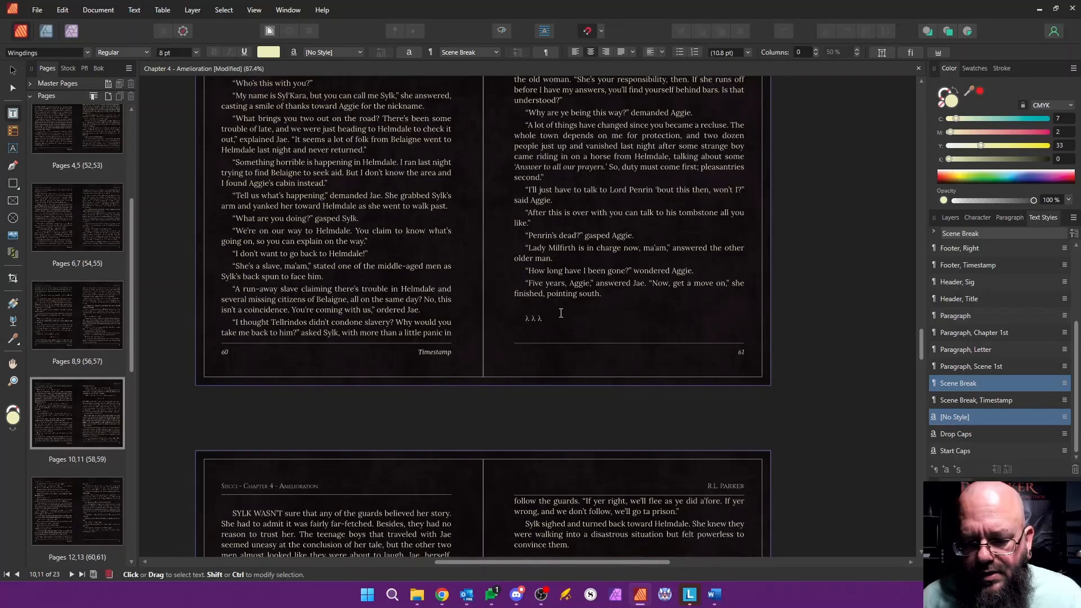
drag(560, 307, 336, 500)
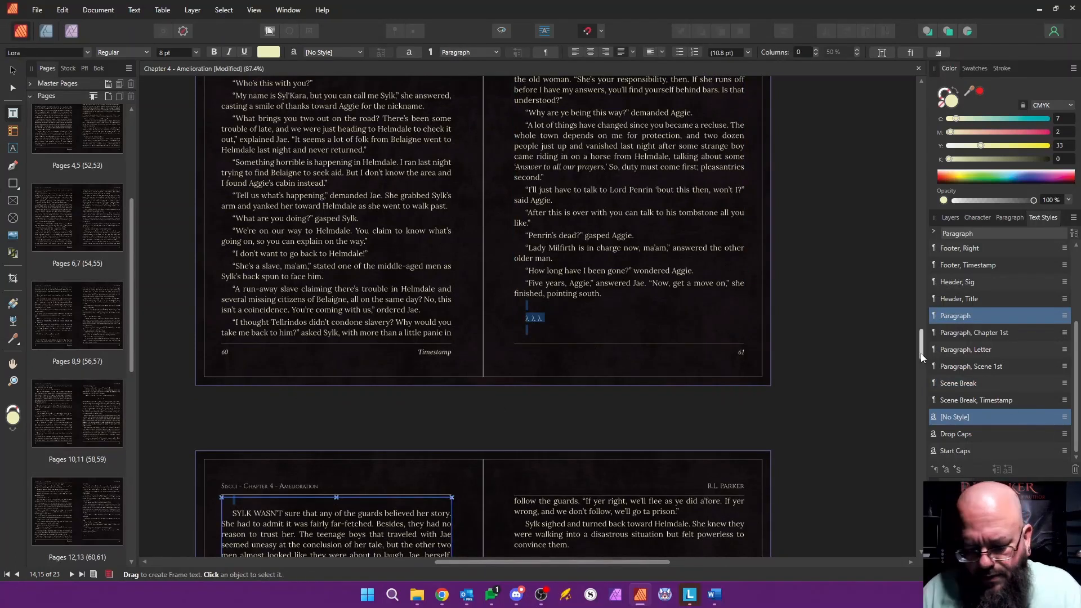
text(v v v)
key(Return)
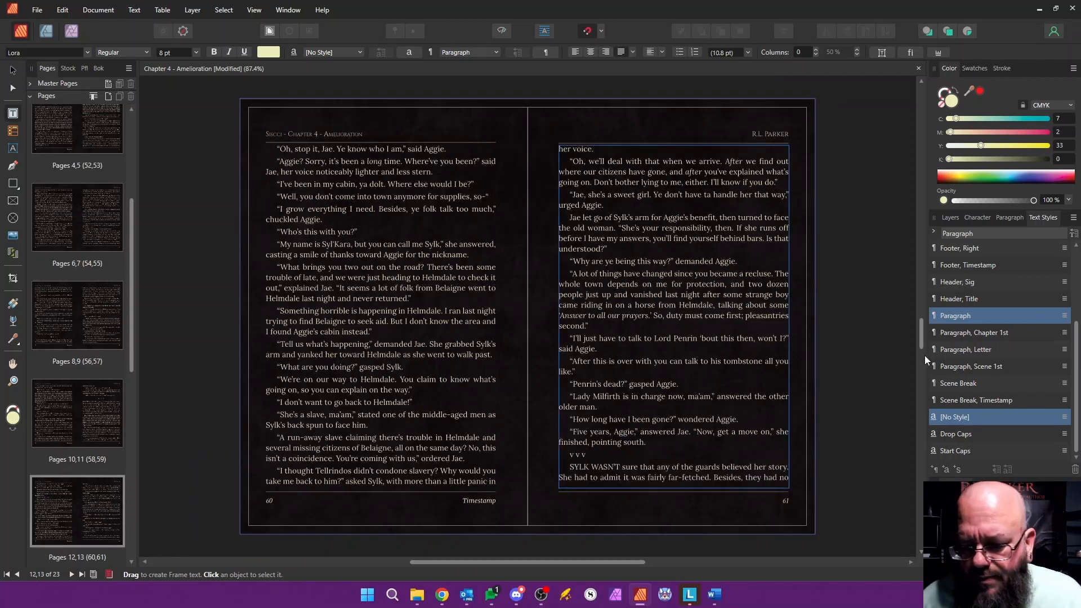
Step: Apply "Paragraph, Scene 1st" to the "SYLK WASN'T" paragraph and the Scene Break style to the "v v v" line above it
click(986, 369)
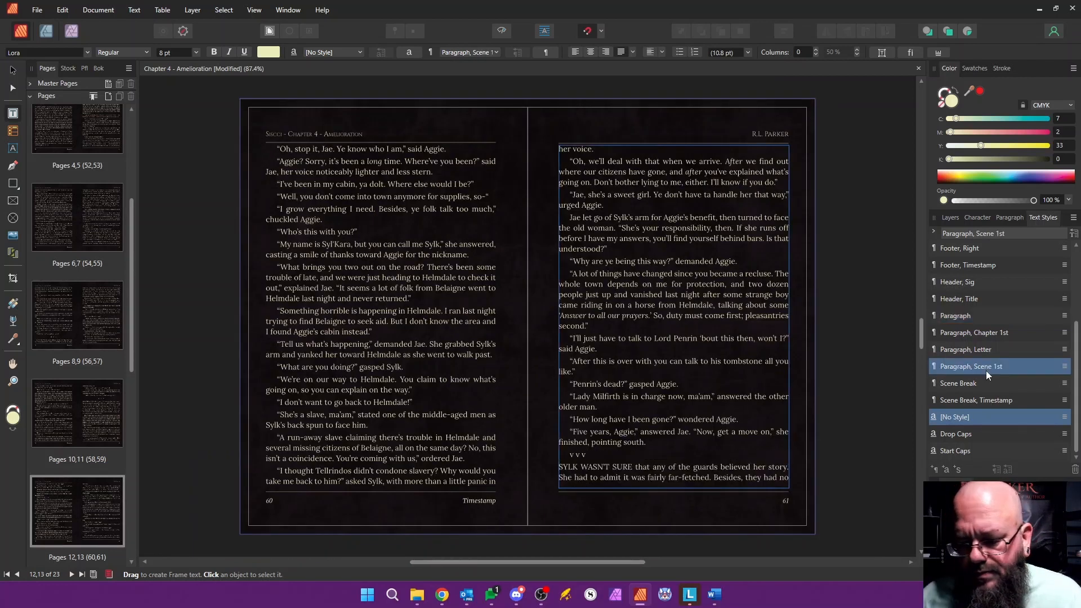
click(601, 459)
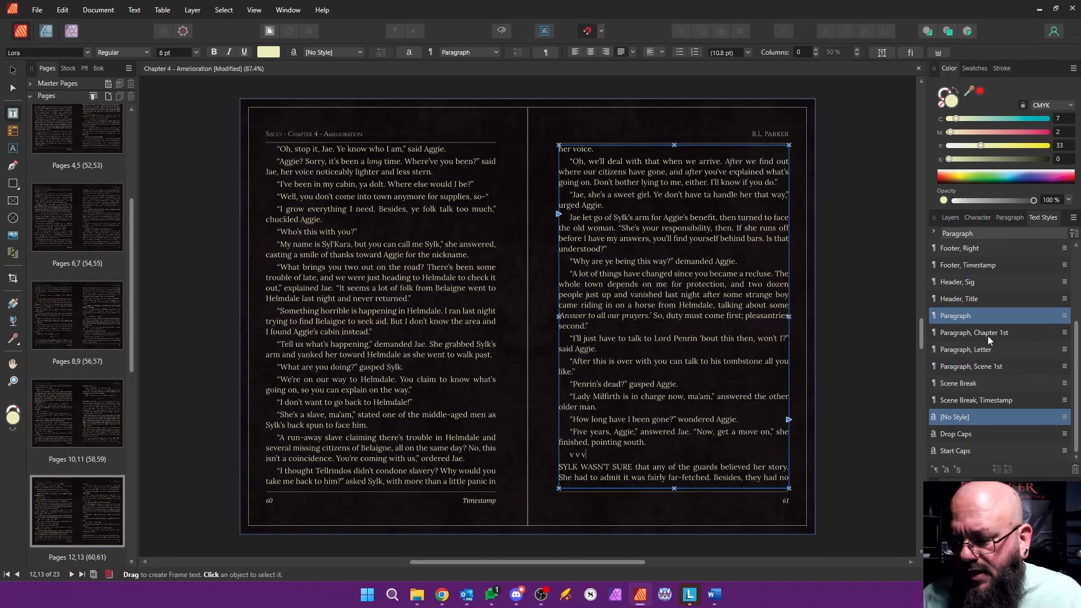
click(964, 385)
Step: Replace the λ λ λ break and blank lines before "FROM OUTSIDE" on page 63 with a separate "v v v" line
scroll(586, 329, down, 5)
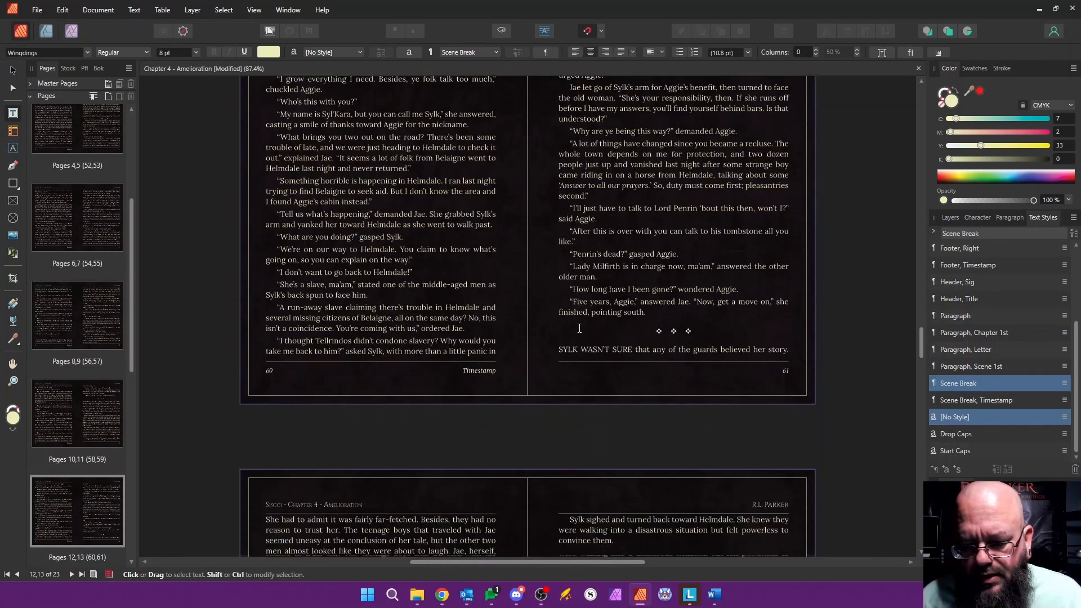
scroll(586, 329, down, 4)
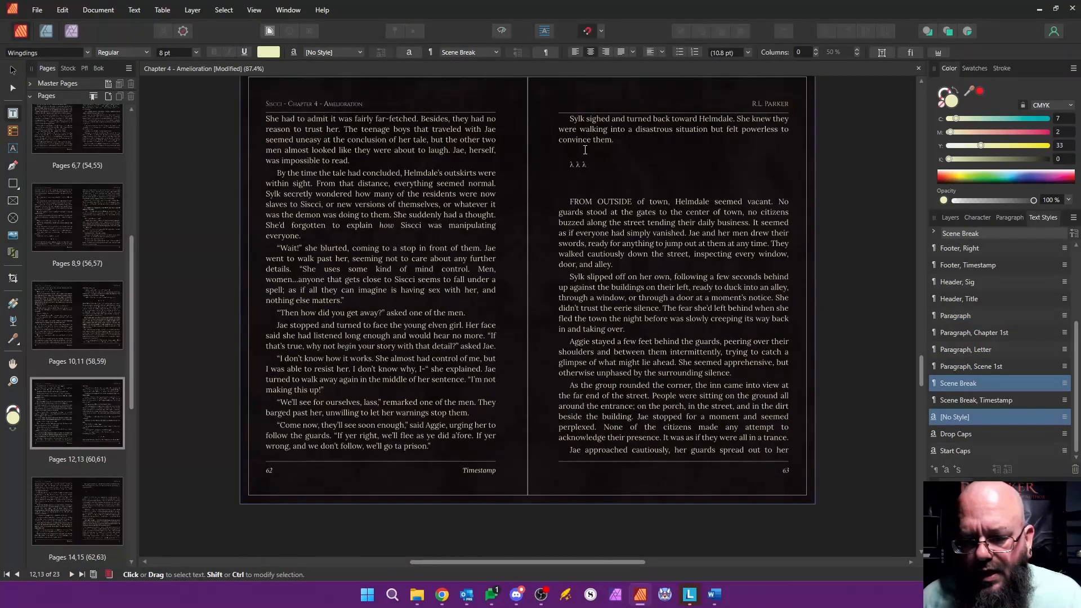
drag(586, 152, 592, 188)
text(v )
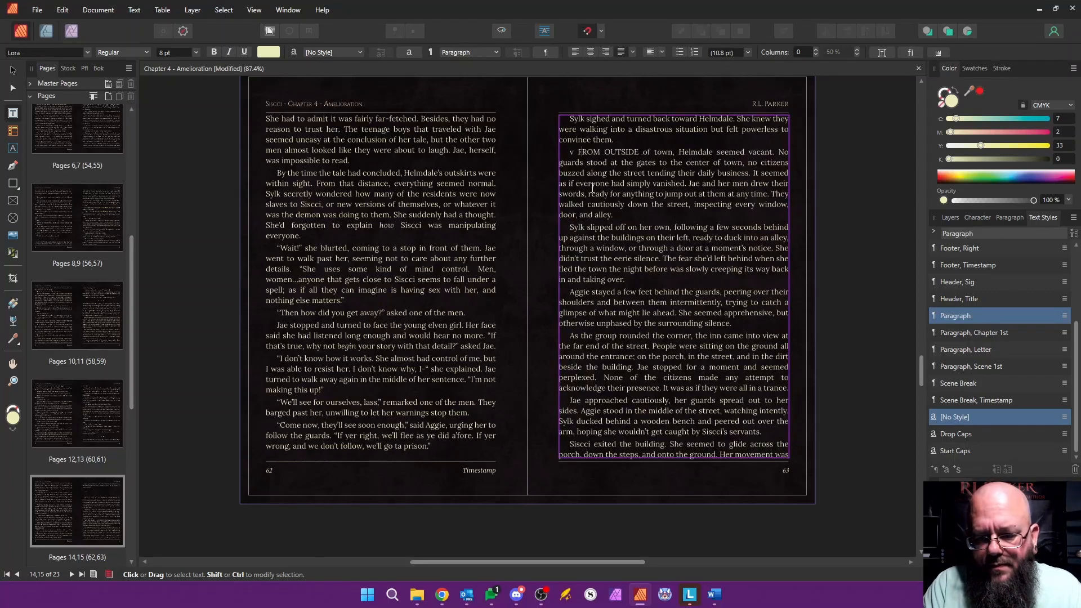
text(v v)
key(Return)
Step: Apply the Scene Break style to page 63's "v v v" line and "Paragraph, Scene 1st" to the "FROM OUTSIDE" paragraph
click(581, 152)
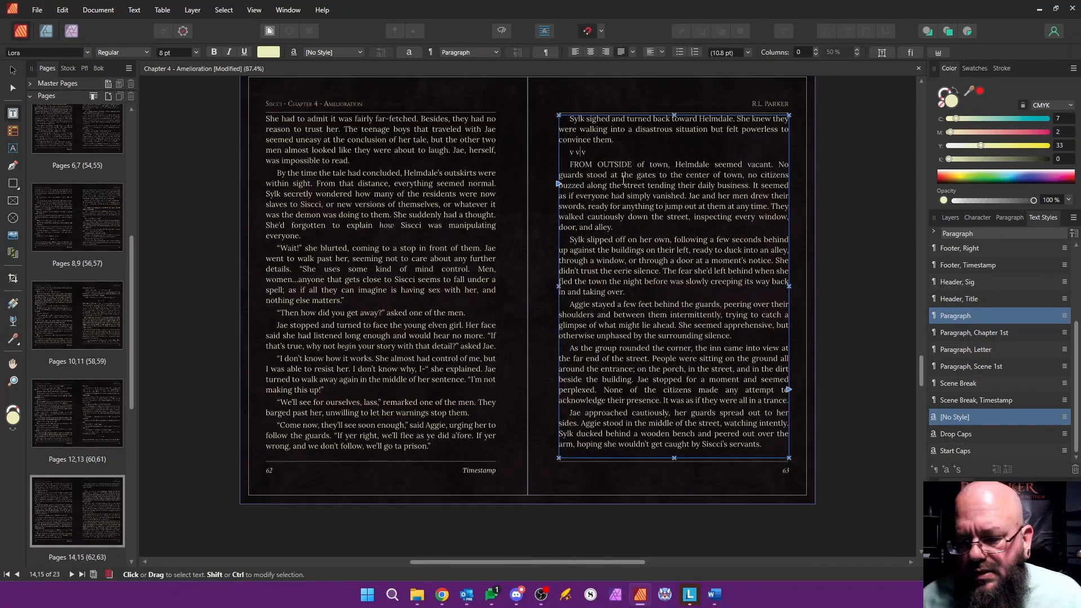
click(968, 383)
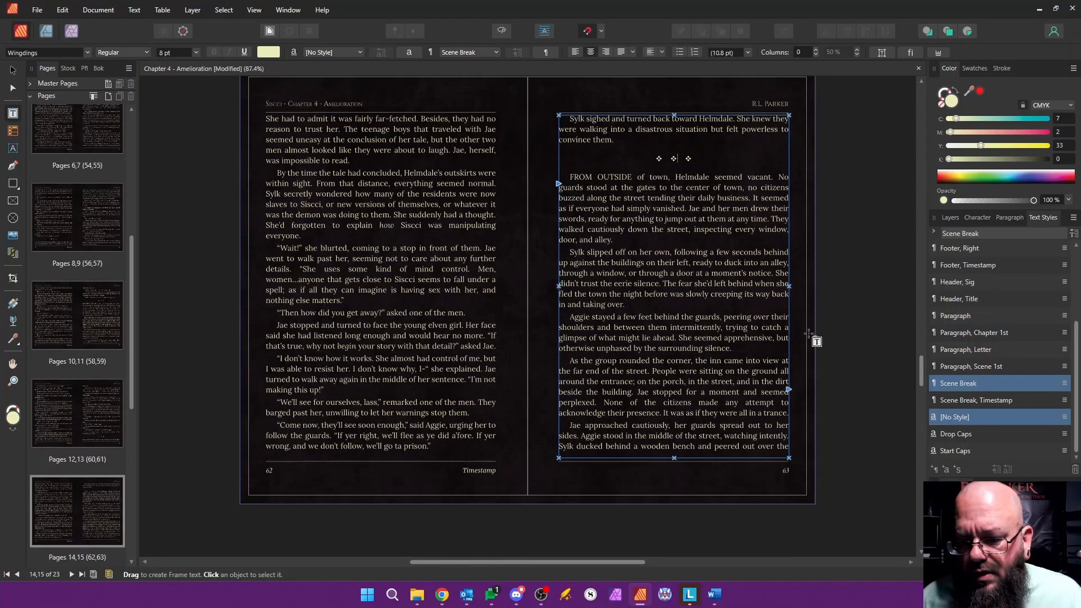
click(615, 187)
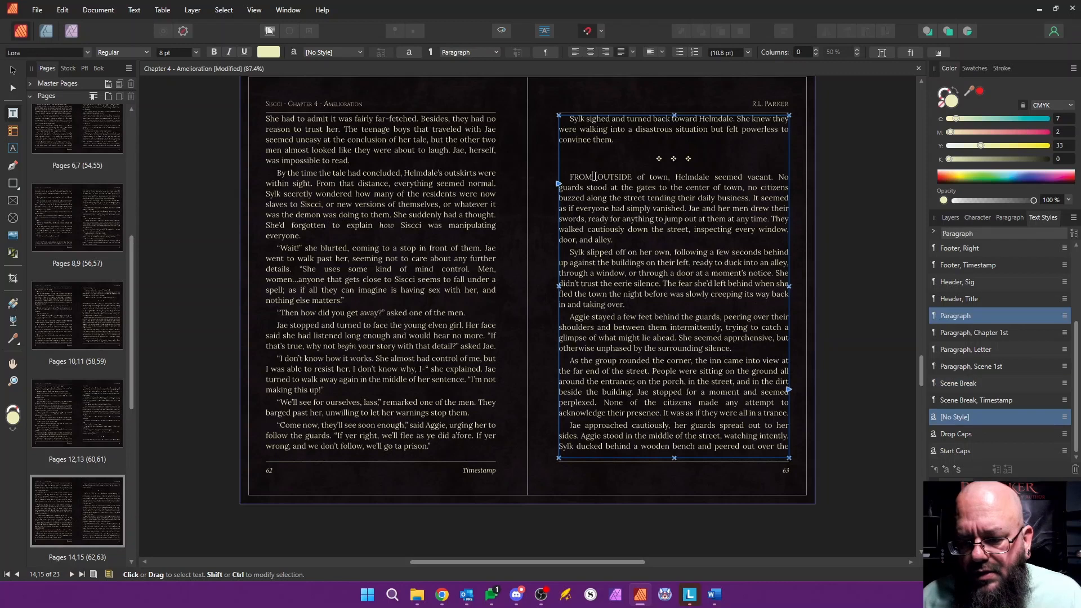
click(977, 365)
Step: Delete the five empty pages 67 to 71 at the end of the chapter
scroll(440, 254, down, 1)
scroll(440, 254, down, 12)
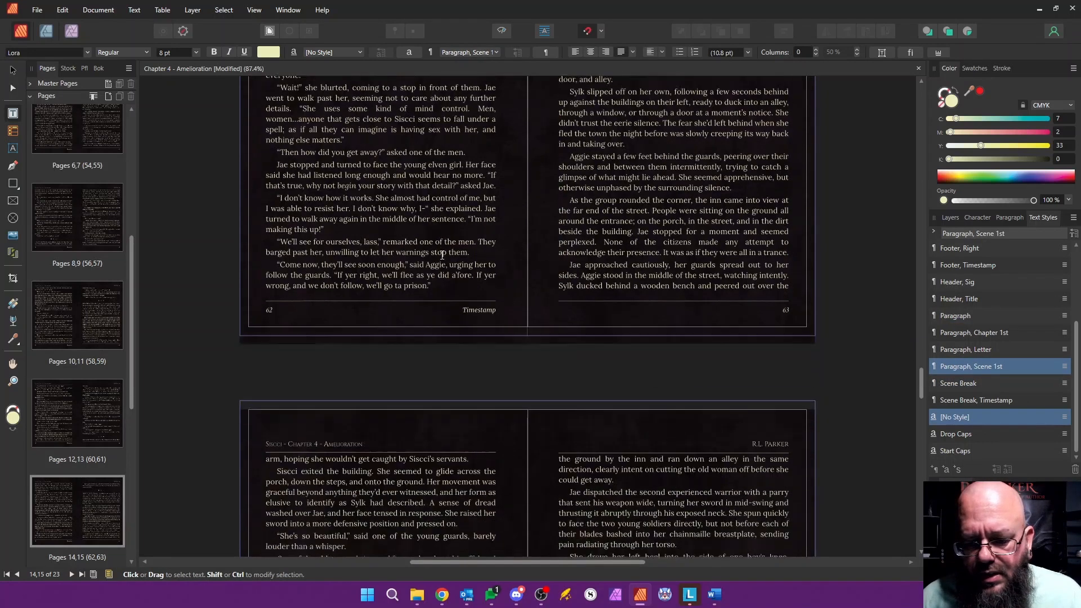
scroll(443, 254, down, 5)
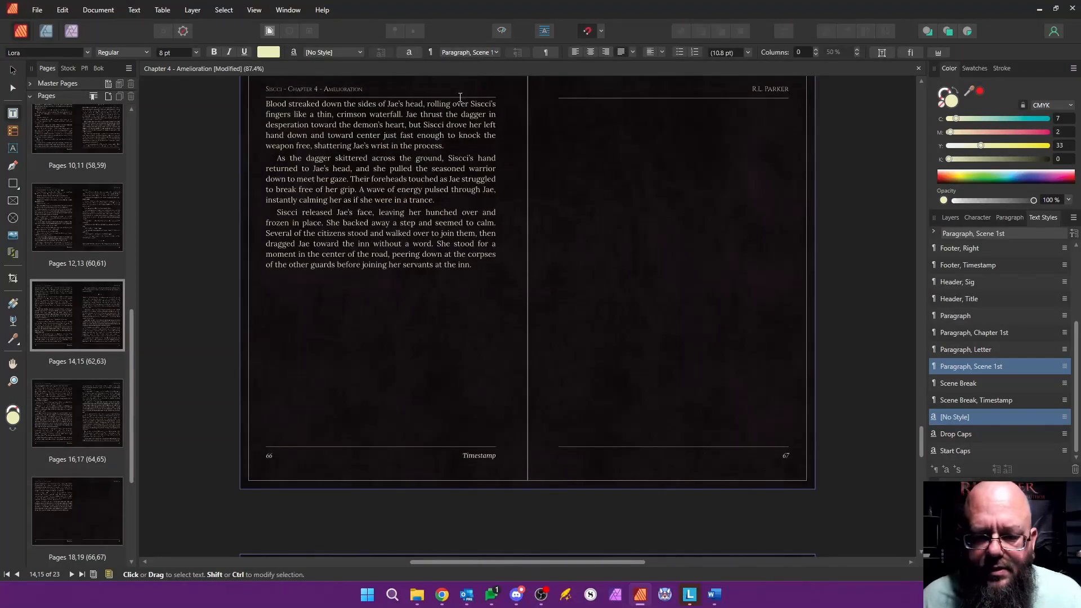
drag(131, 338, 133, 425)
click(112, 332)
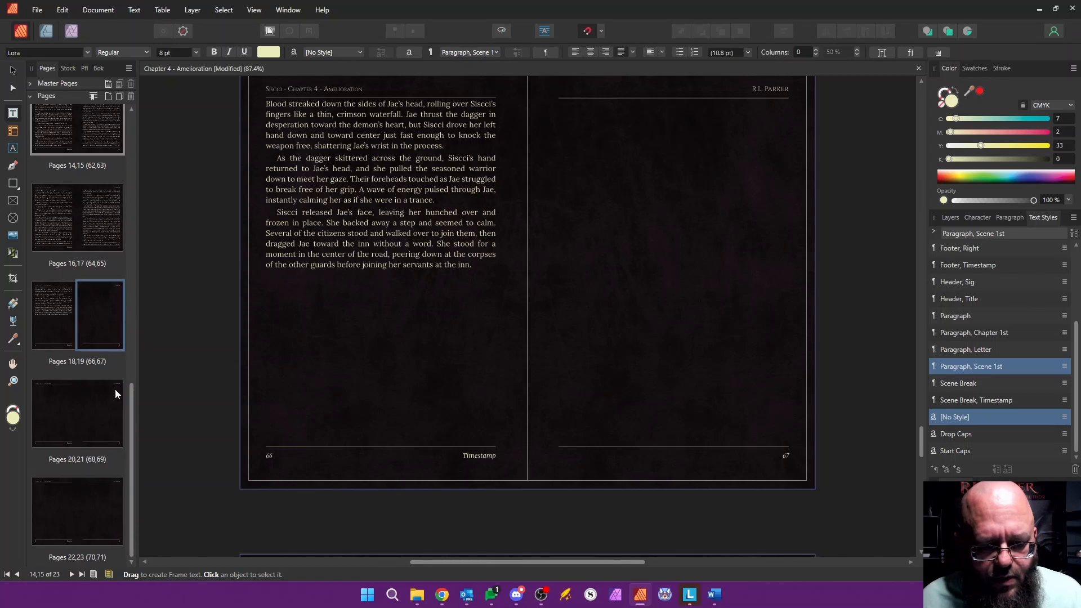
shift+click(88, 525)
right_click(106, 518)
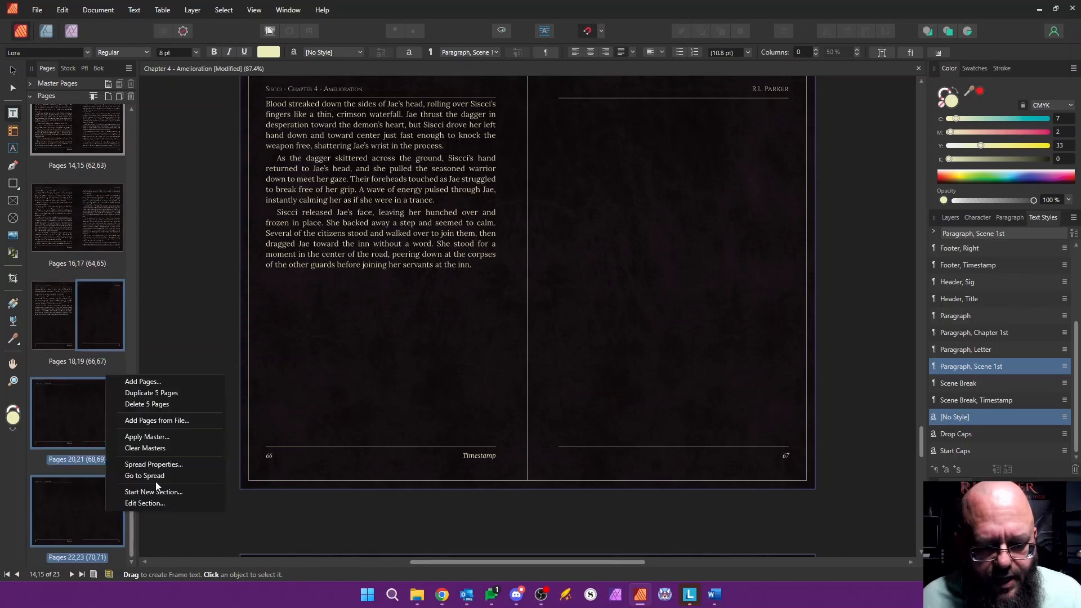
click(152, 404)
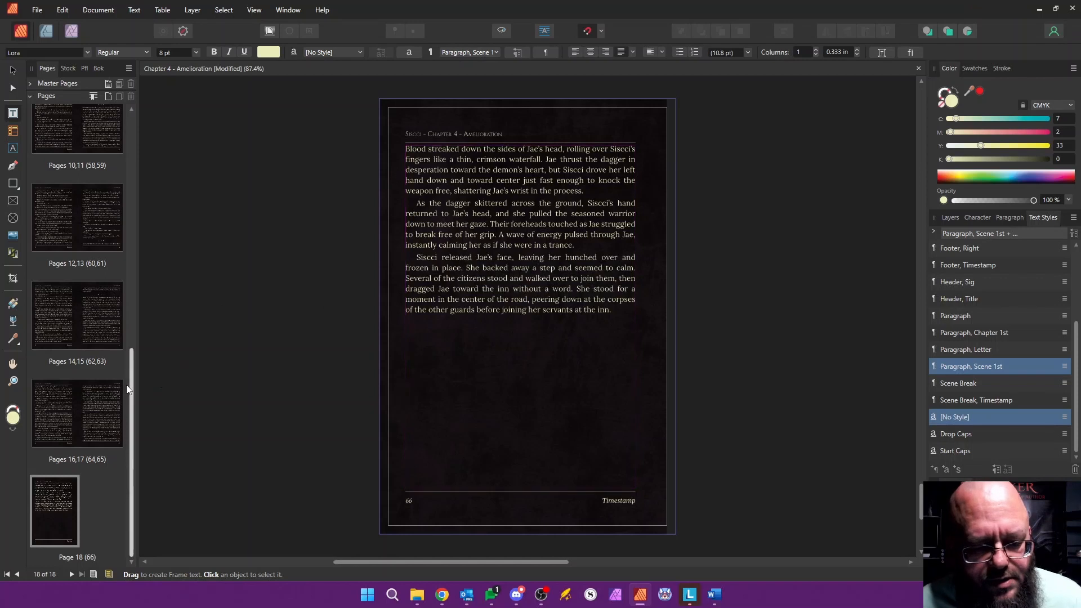
Step: Return to the chapter's opening page and save the Chapter 4 document
drag(129, 389, 163, 130)
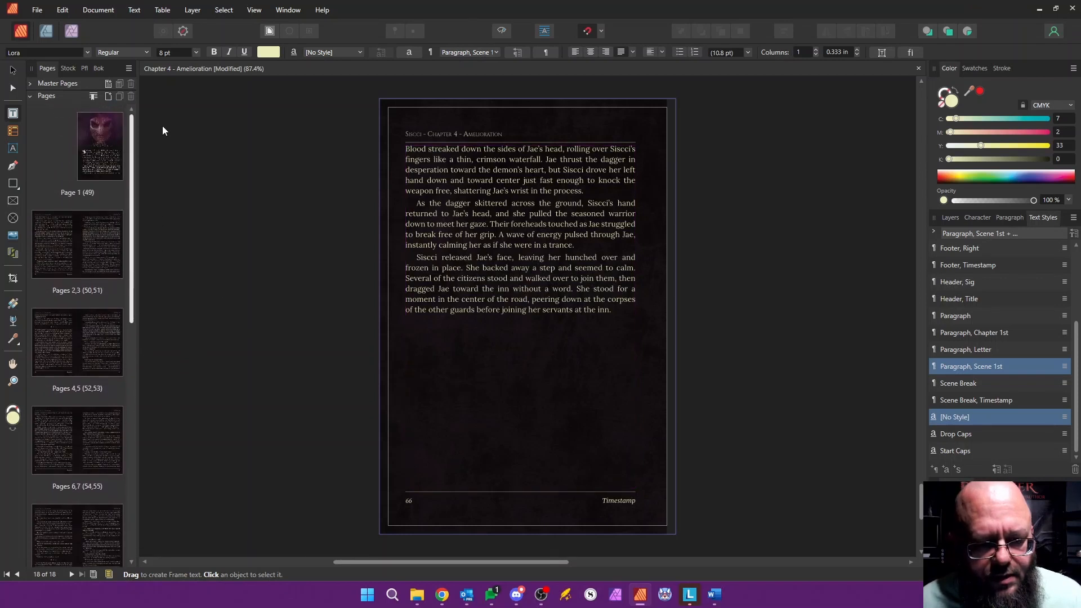
double_click(85, 248)
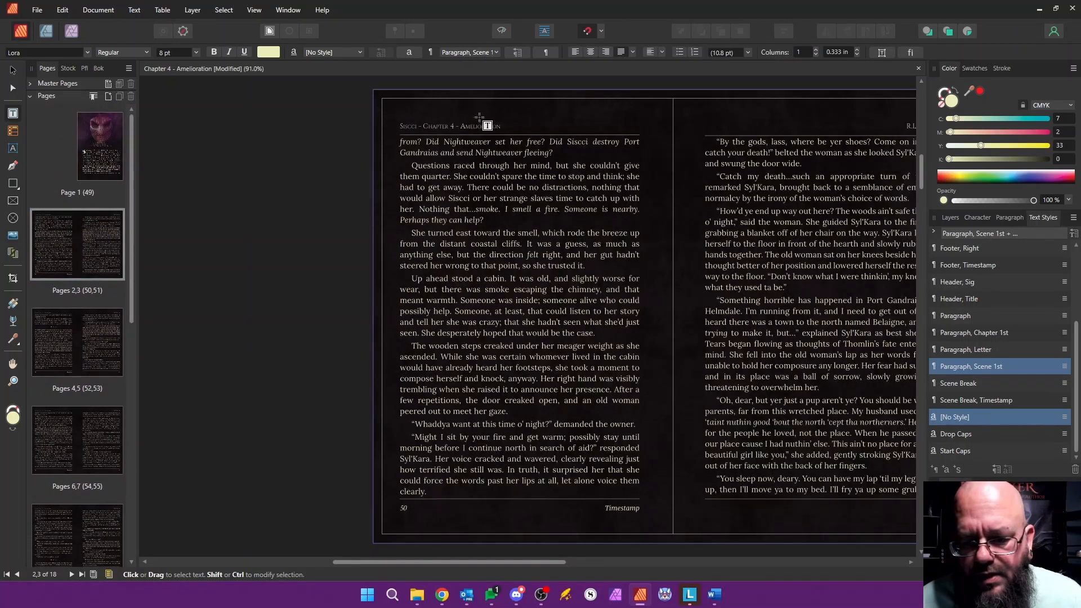
double_click(101, 144)
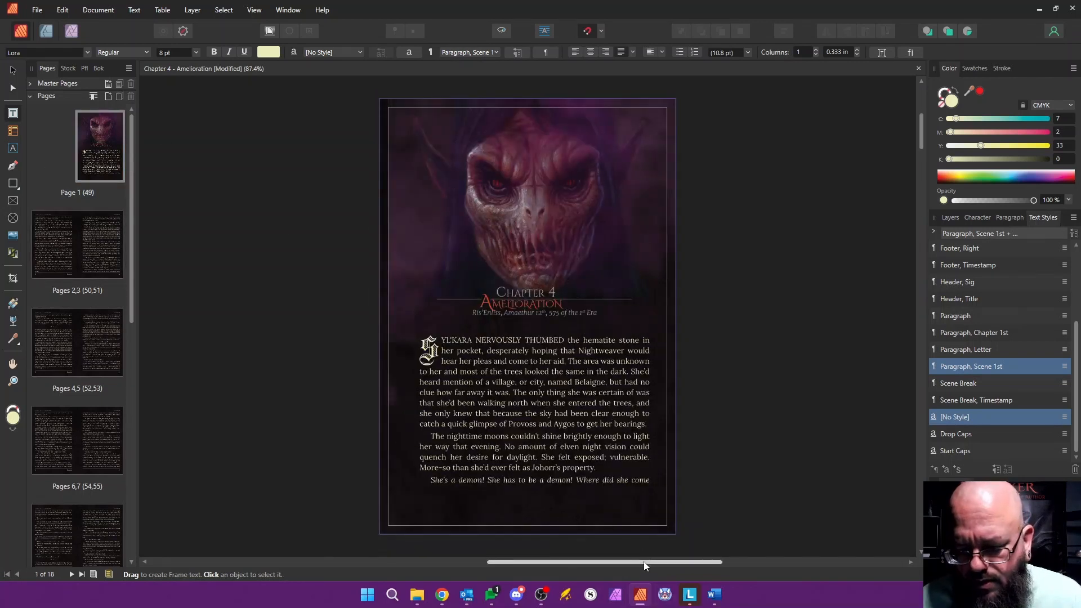
drag(645, 562, 542, 563)
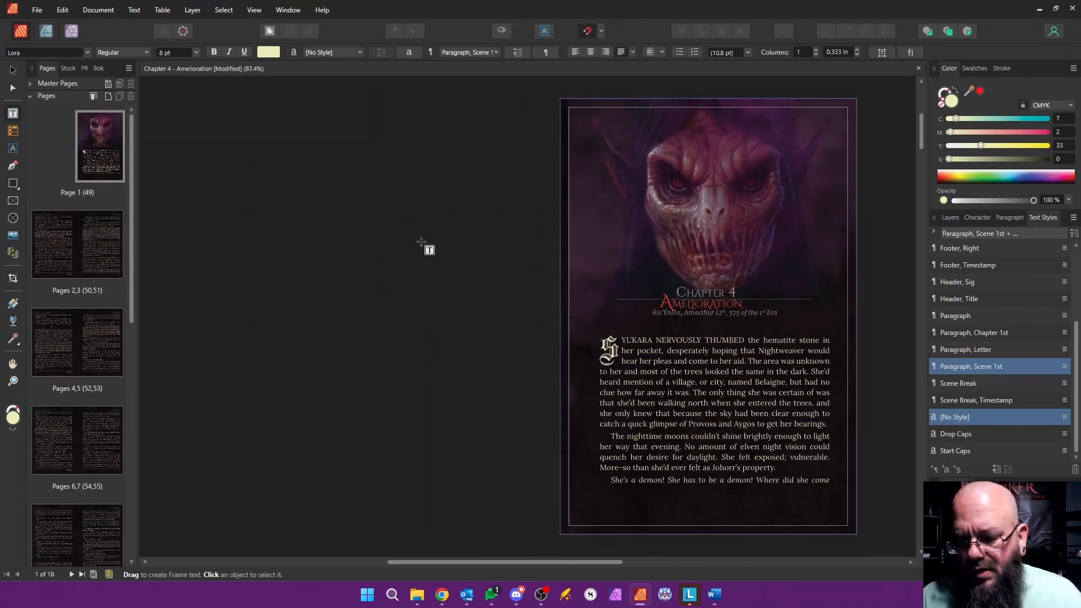
key(ctrl+s)
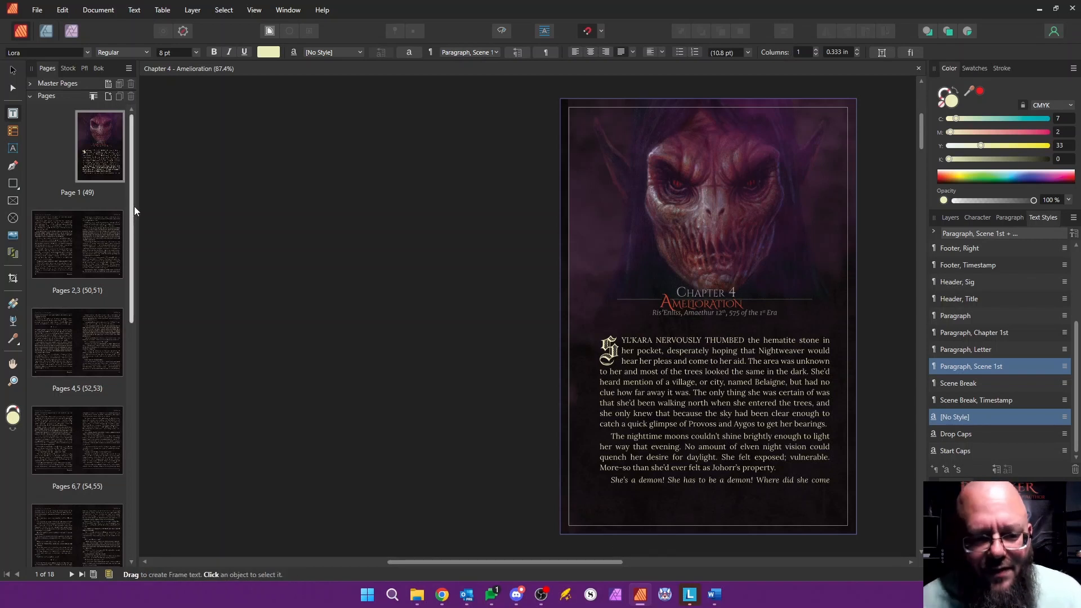
Step: Close the Chapter 4 document and select Chapter 4 in the book's chapter list
click(920, 69)
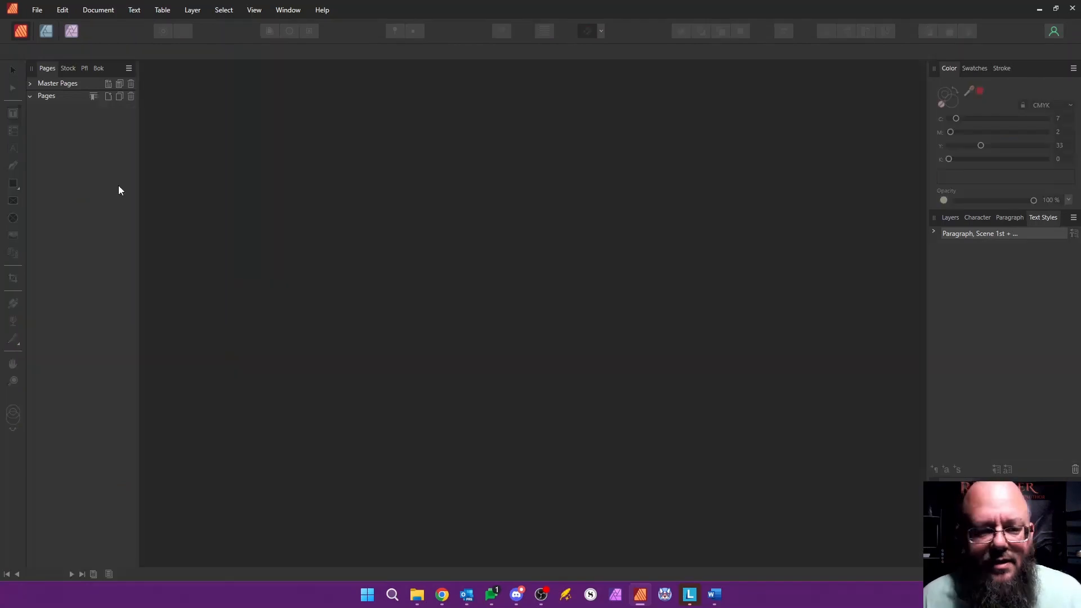
click(99, 68)
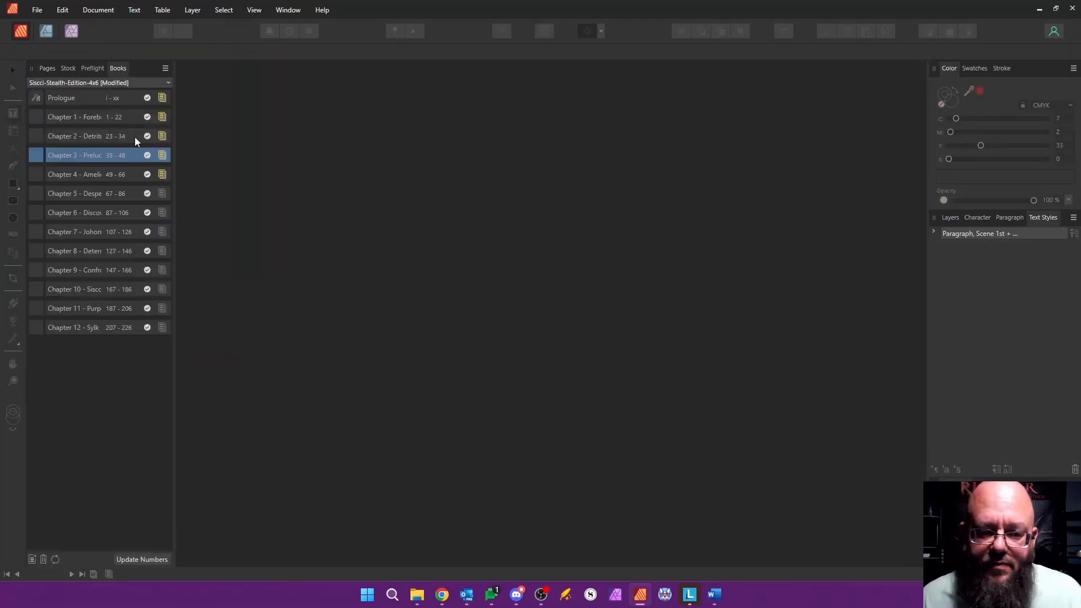
click(112, 175)
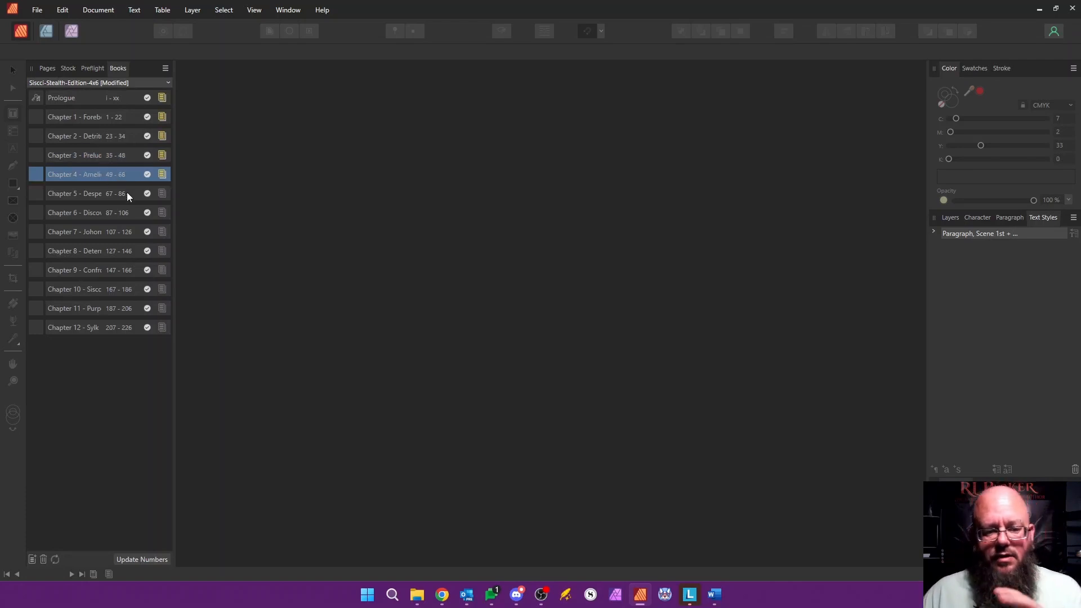
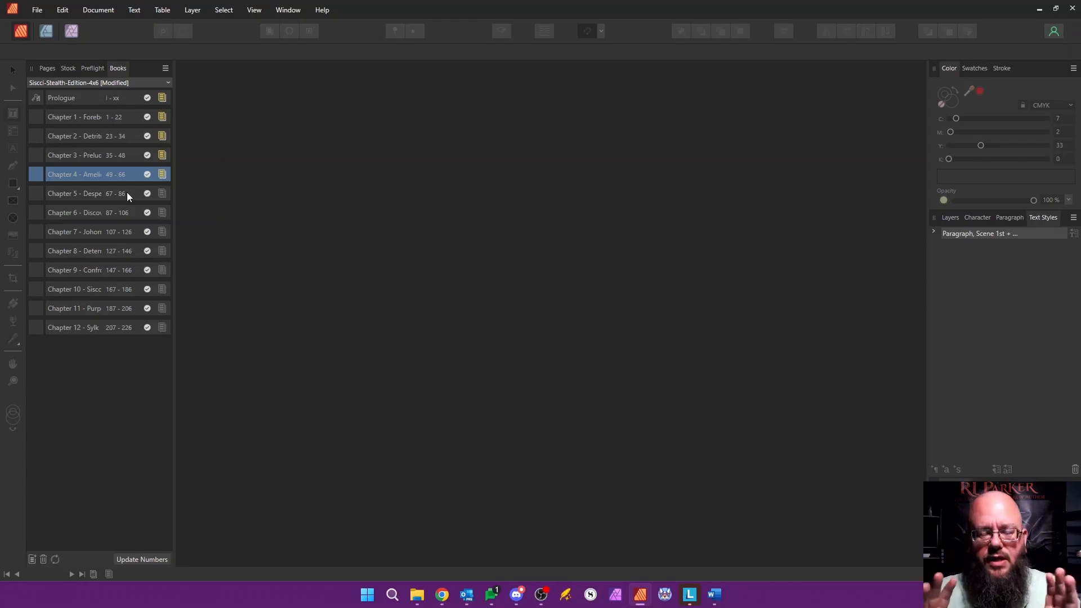
Step: Open Chapter 3 from the book and review its closing pages
click(109, 160)
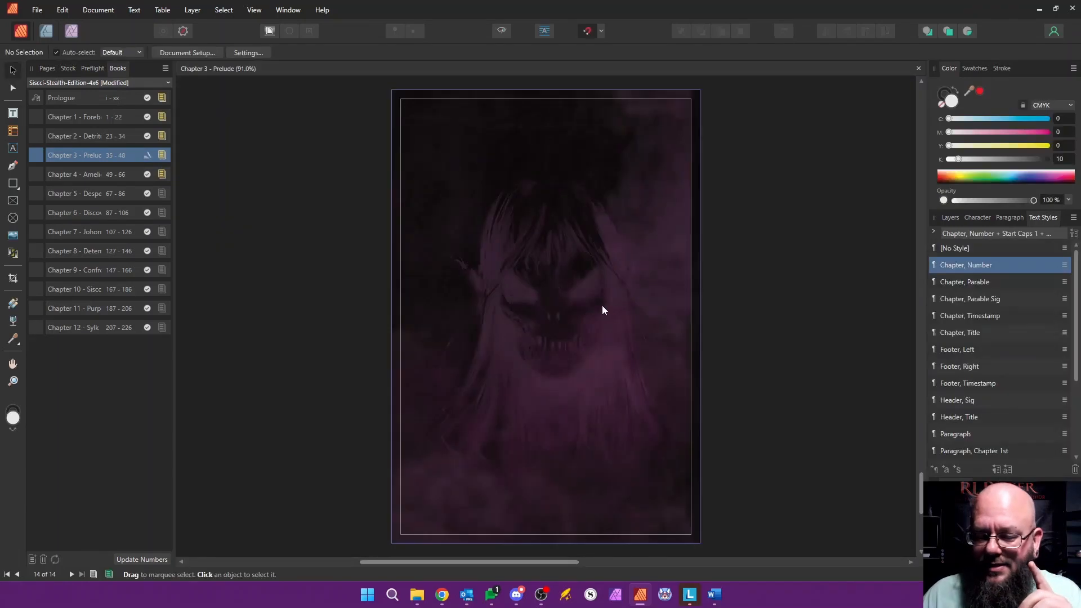
scroll(672, 354, up, 15)
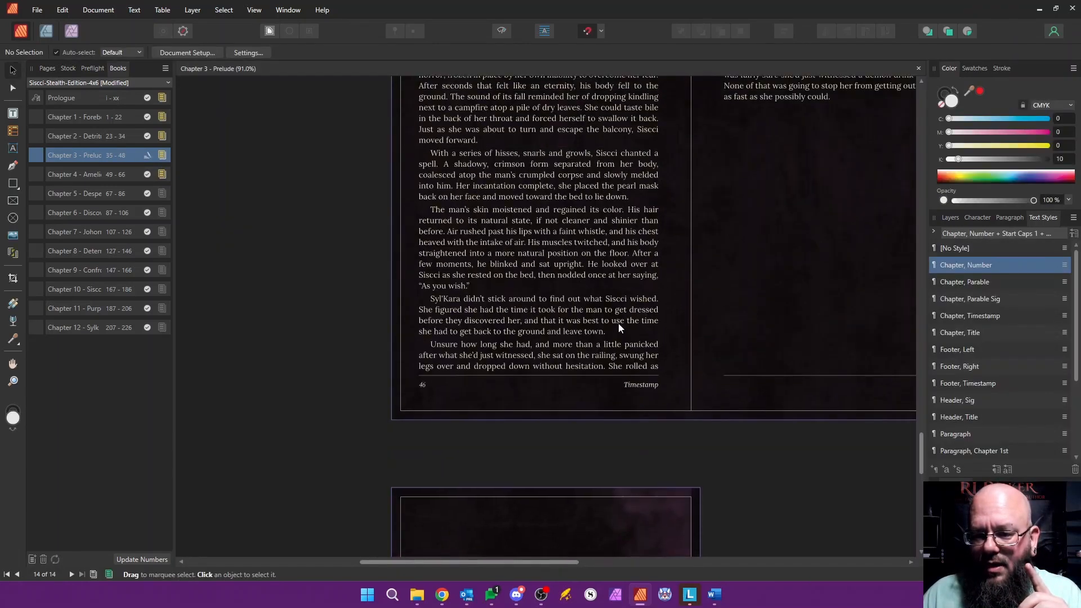
scroll(586, 316, down, 5)
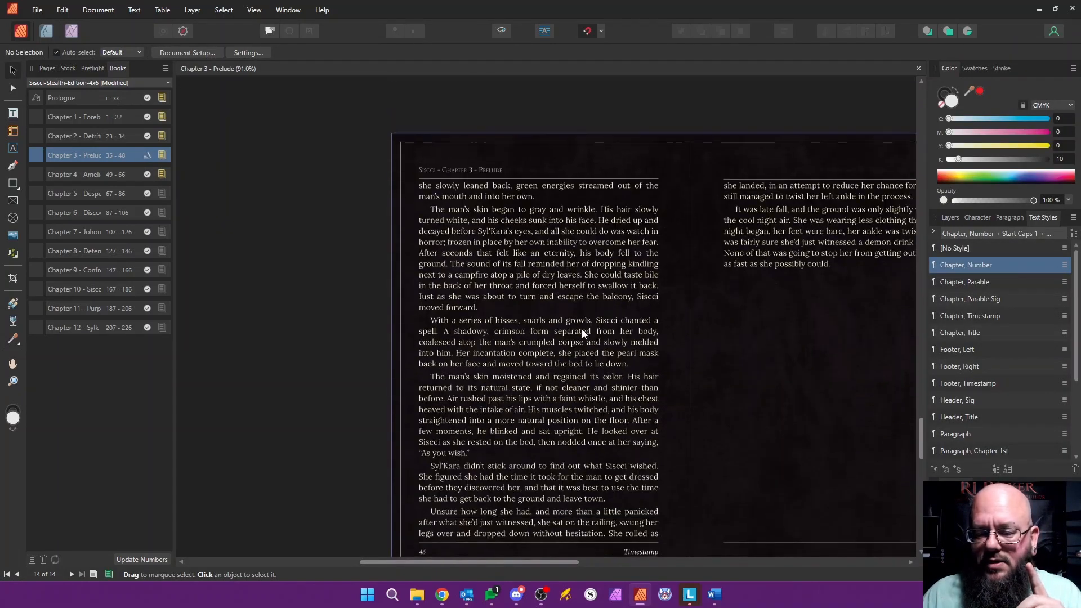
scroll(583, 332, down, 1)
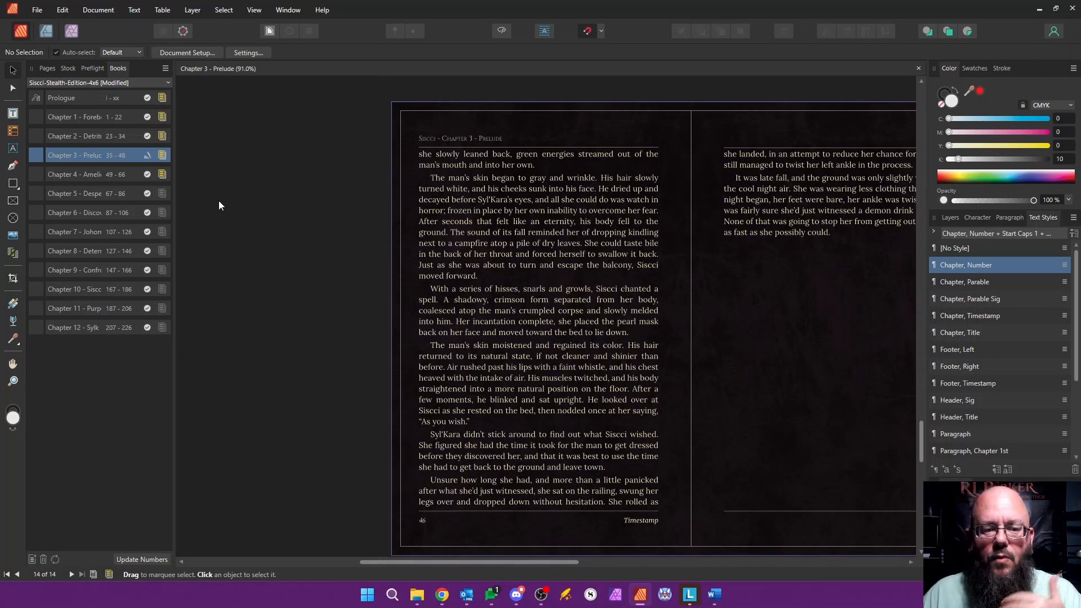
Step: Open Chapter 5 - Desperation from the book's chapter list and close the Chapter 3 document
click(109, 100)
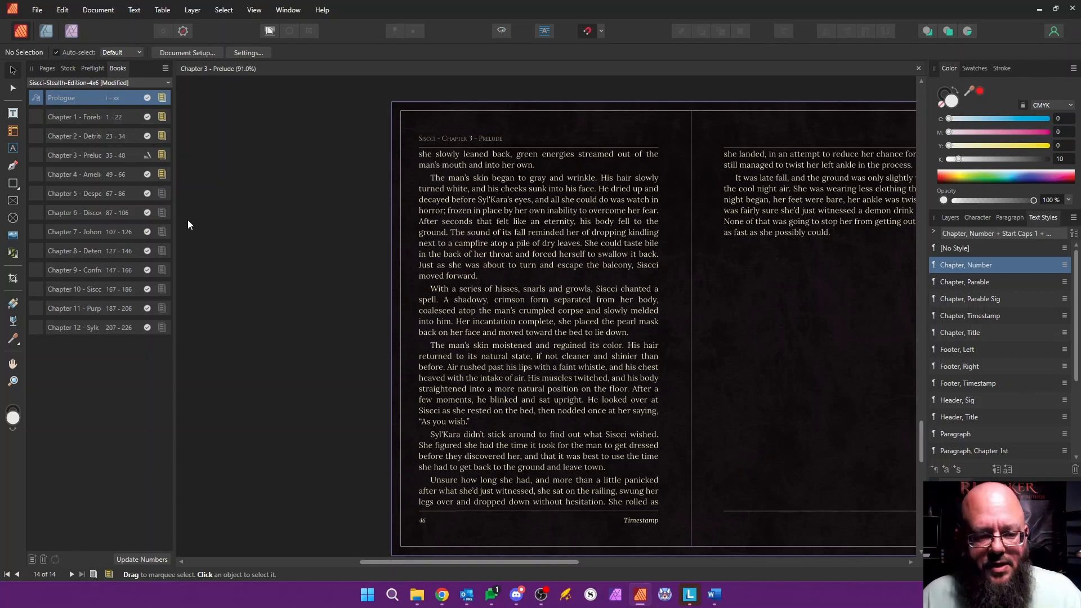
click(97, 192)
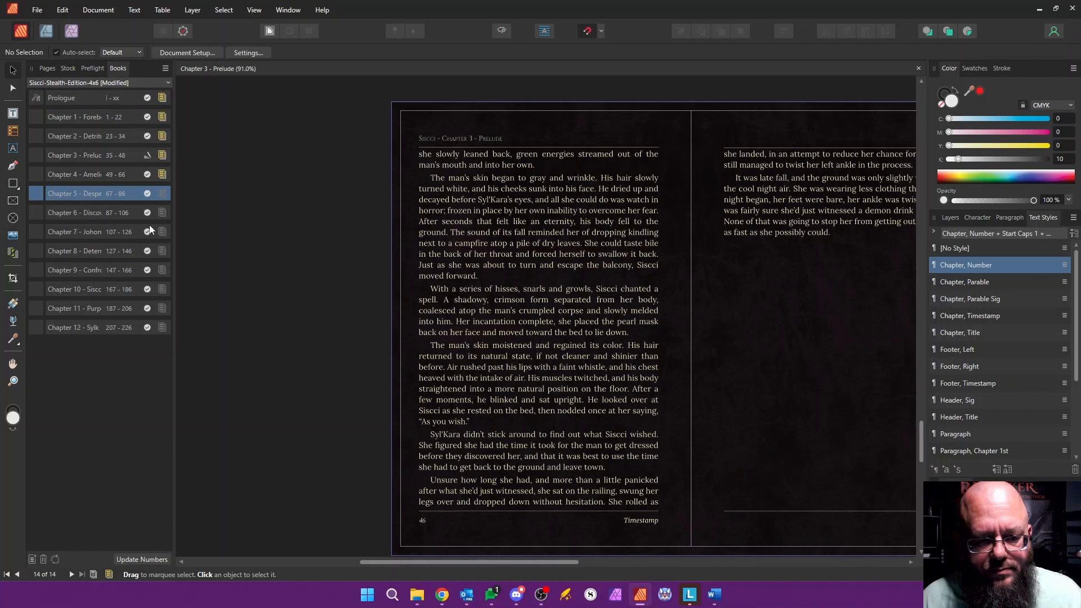
double_click(83, 197)
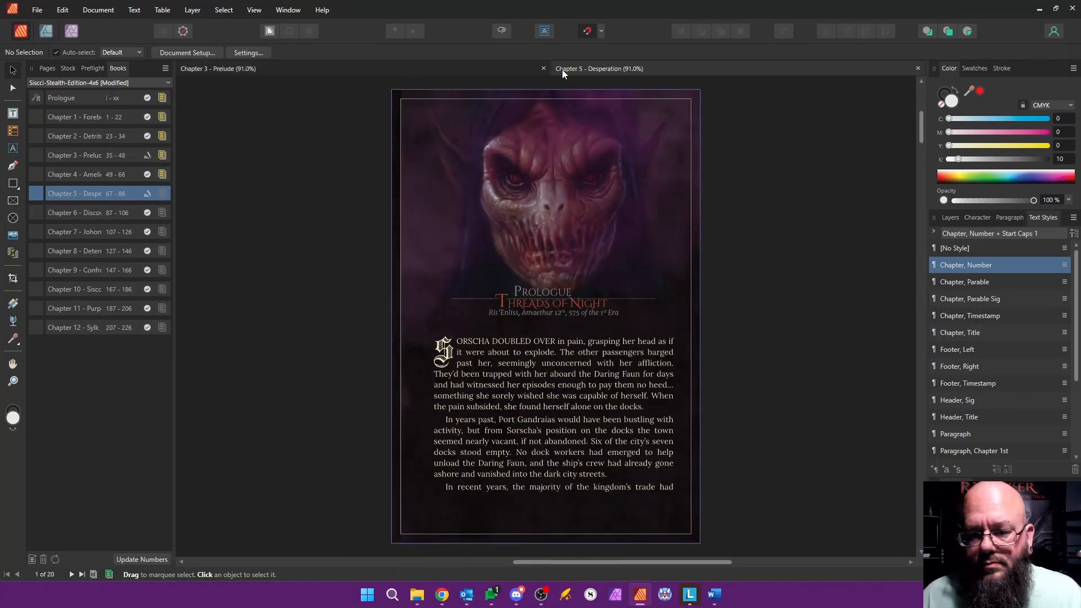
click(544, 68)
Step: Replace the "Prologue" heading on Chapter 5's opening page with "Chapter 1"
double_click(522, 290)
key(BackSpace)
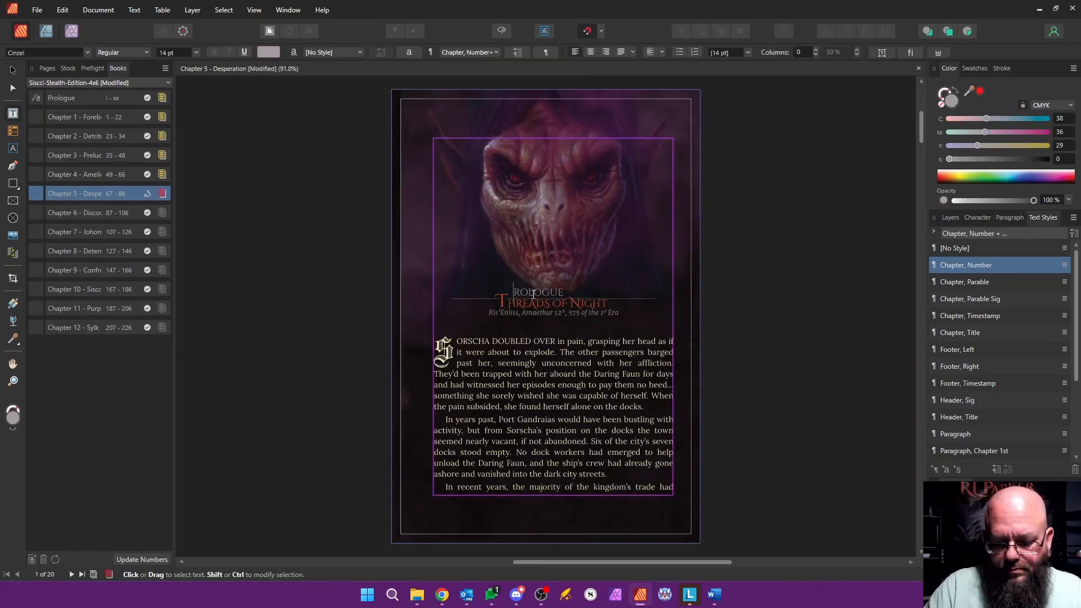
text(D)
key(shift+Right)
key(shift+Right)
key(shift+Right)
key(shift+Right)
key(shift+Right)
key(shift+Right)
key(shift+Right)
key(BackSpace)
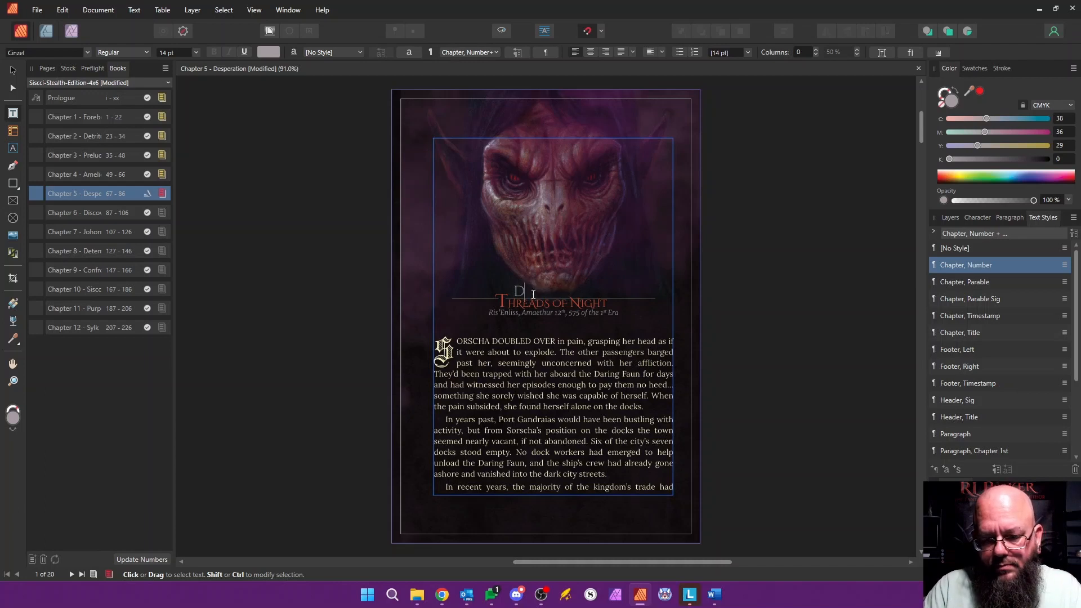
text(es)
key(Left)
key(Left)
key(shift+Left)
text(C)
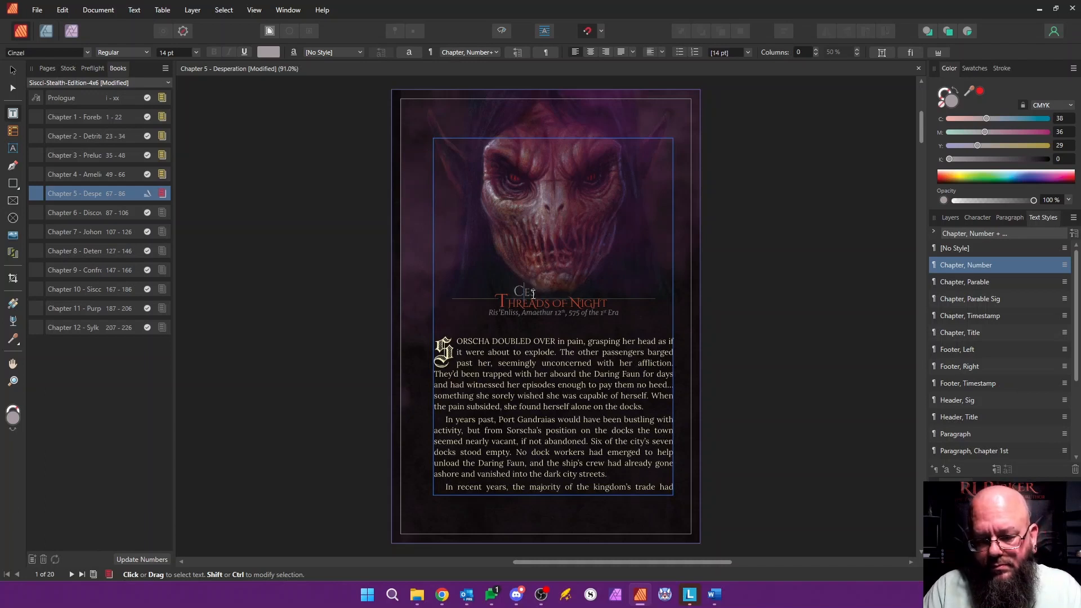
text(hapter I)
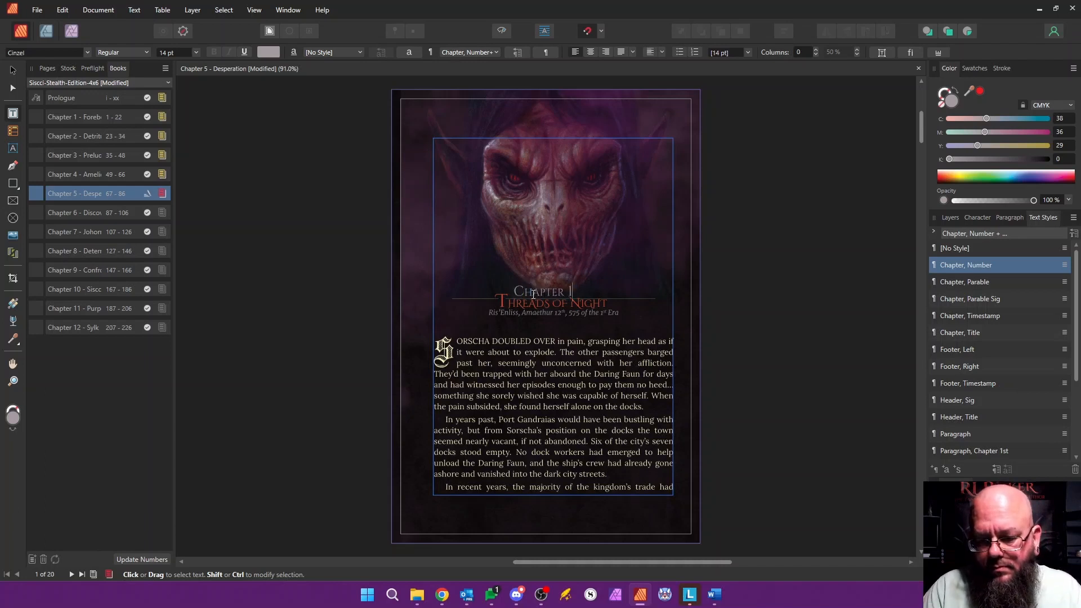
Step: Replace the chapter title "Threads of Night" with "Desperation"
click(510, 304)
key(shift+Left)
text(D)
key(shift+Right)
key(shift+Right)
key(shift+Right)
key(shift+Right)
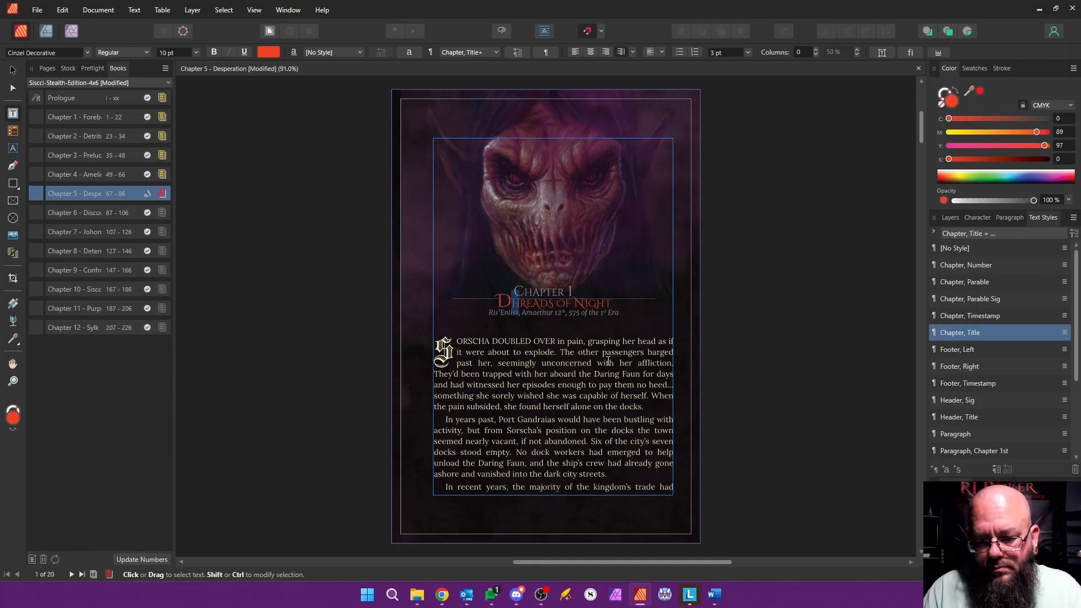
key(shift+Right)
key(shift+Right)
key(shift+Right)
key(shift+Right)
key(shift+Right)
key(shift+Right)
key(shift+Right)
key(shift+Right)
key(shift+Right)
key(shift+Right)
key(shift+Right)
text(esperation)
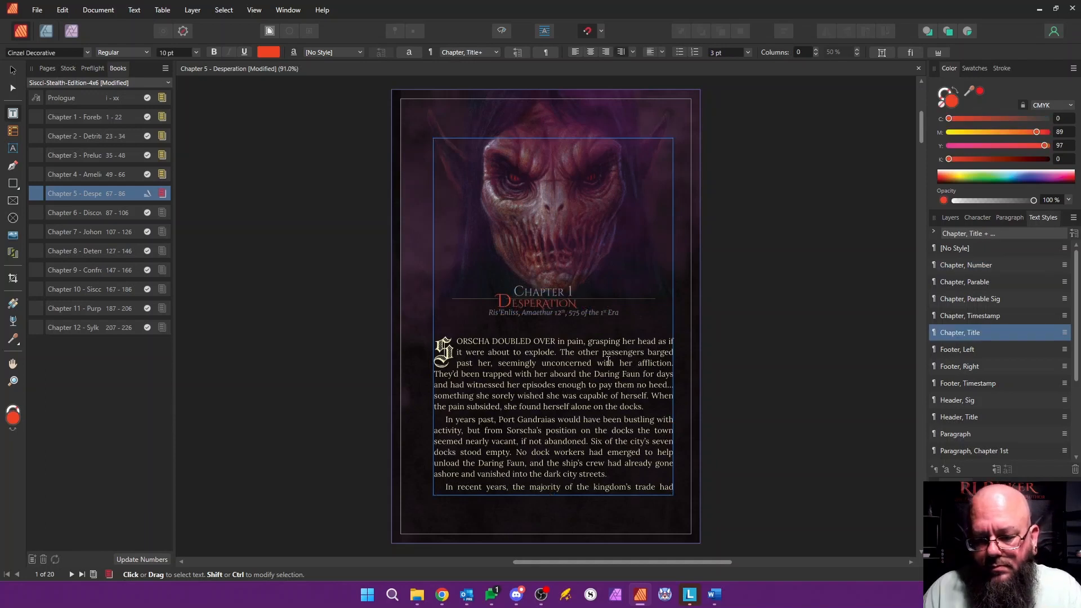
Step: Edit the "Chapter, Number" text style so its decoration line has a left indent of 1.07 in
scroll(501, 312, up, 5)
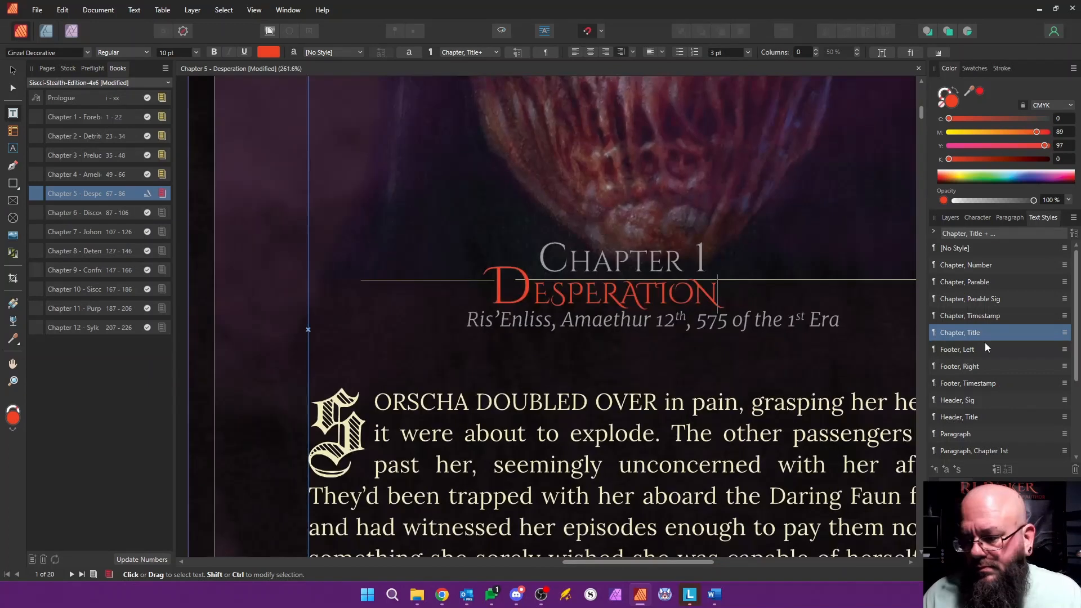
right_click(978, 266)
click(787, 365)
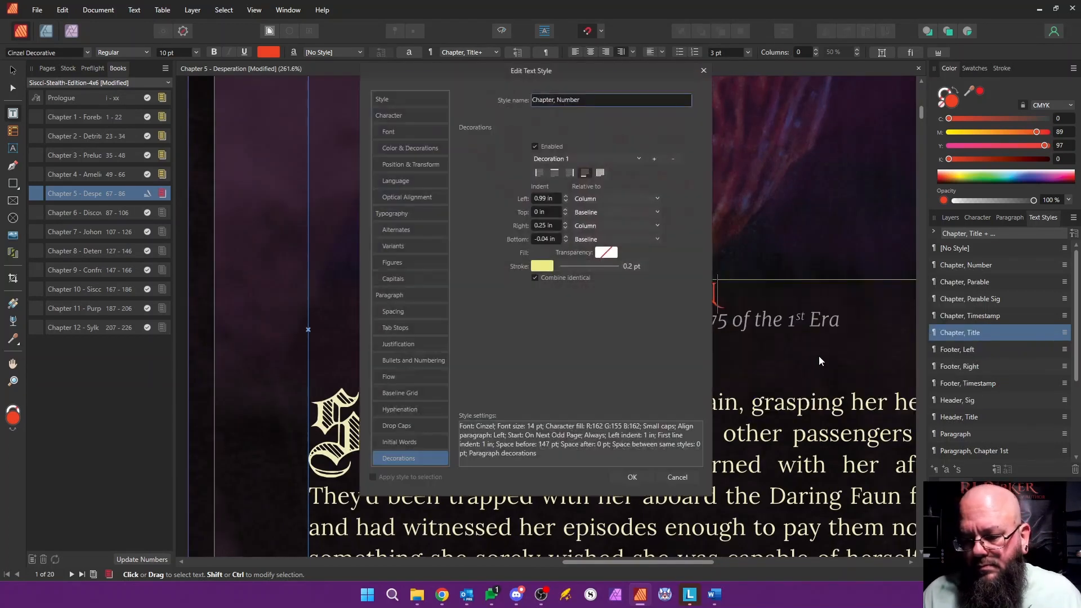
drag(540, 71, 739, 110)
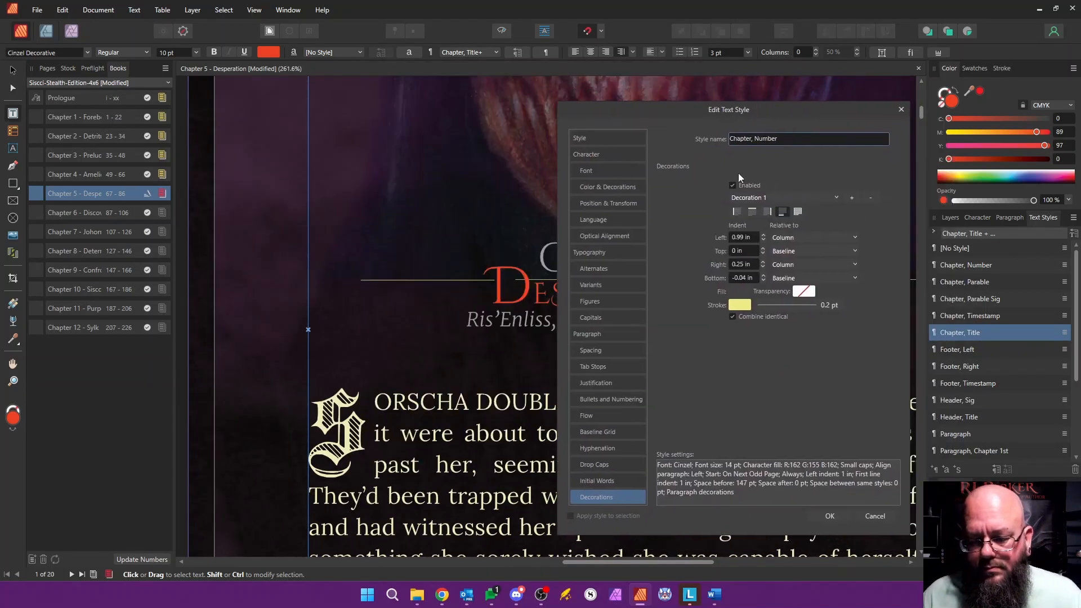
click(764, 235)
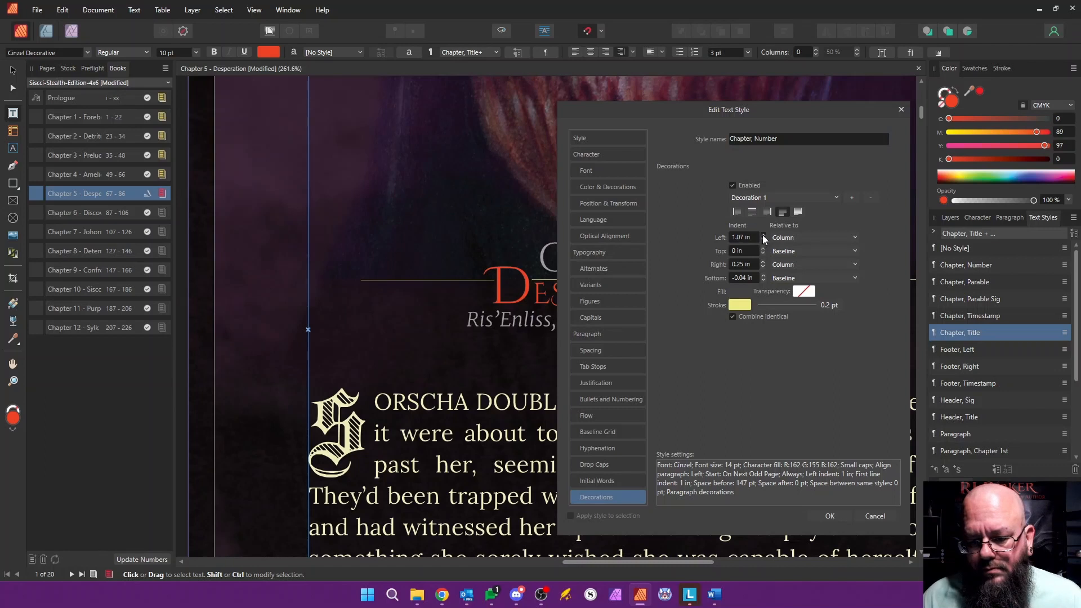
click(840, 517)
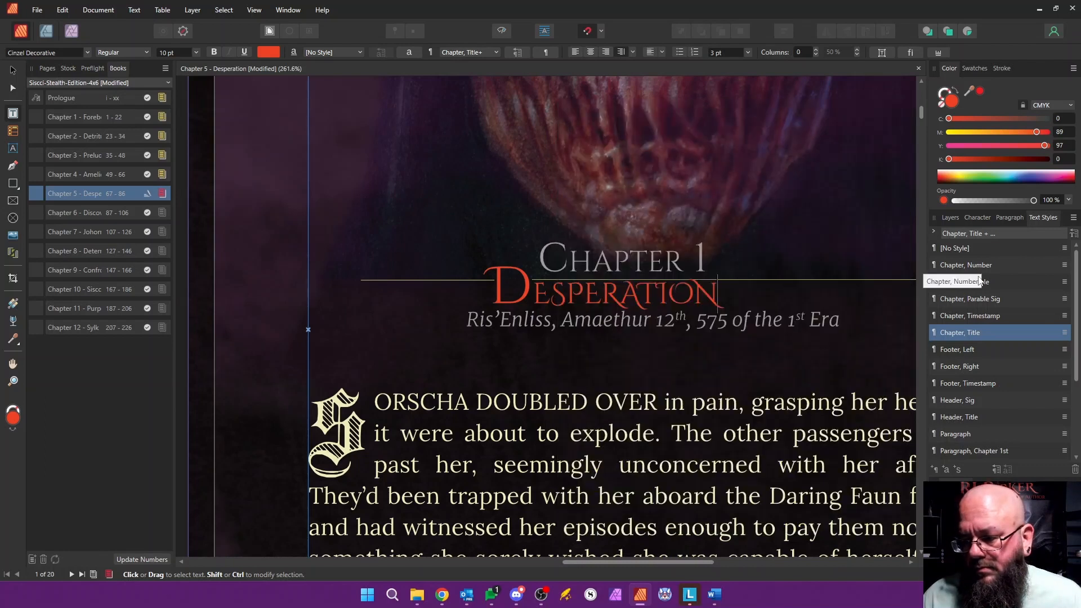
Step: Set the decoration's right indent in the "Chapter, Title" text style to 2.42 in and save the document
right_click(996, 333)
click(795, 426)
drag(597, 72, 889, 96)
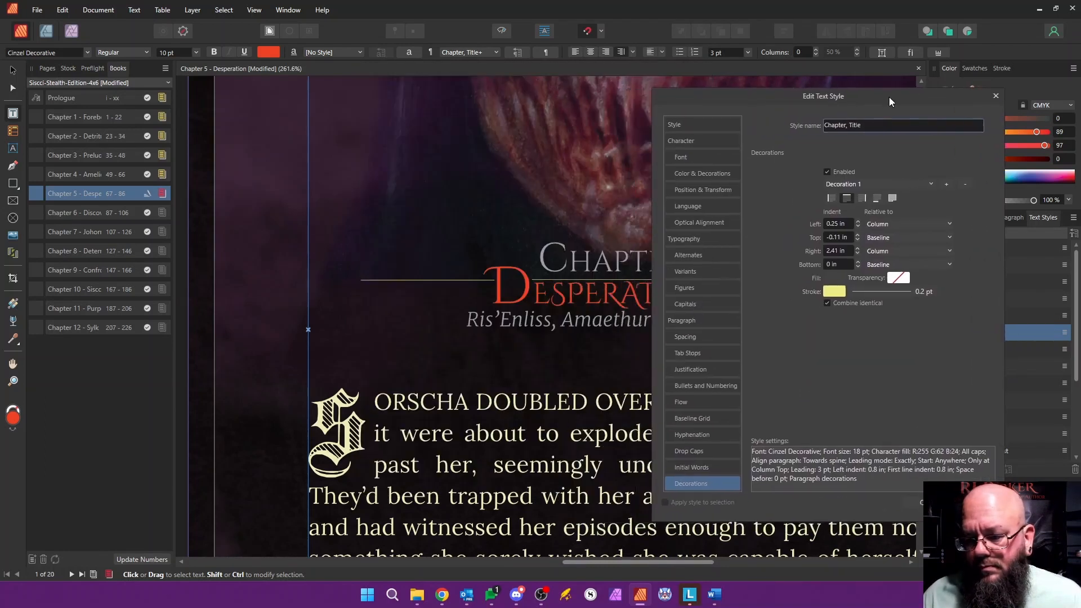
click(860, 249)
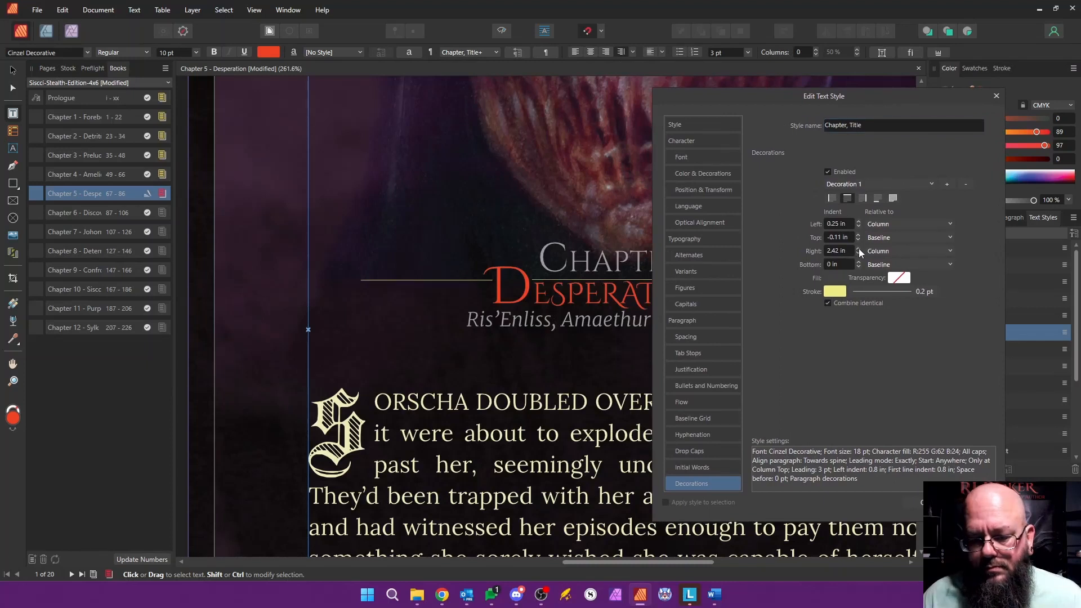
click(923, 503)
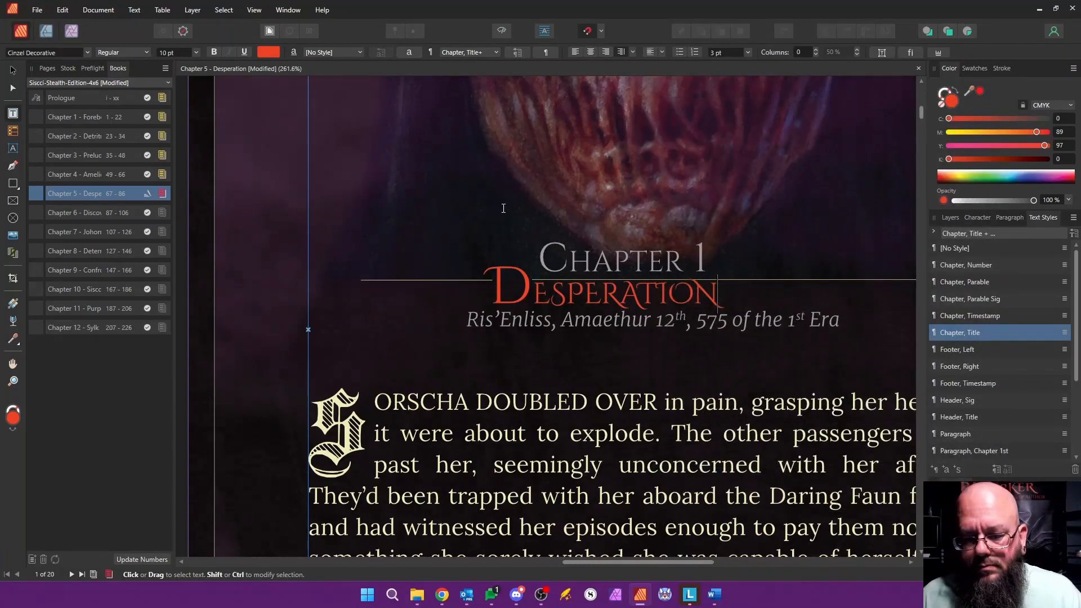
key(ctrl+s)
Step: Change the number in the opening page's chapter heading to 5 and save the document
click(48, 68)
click(664, 261)
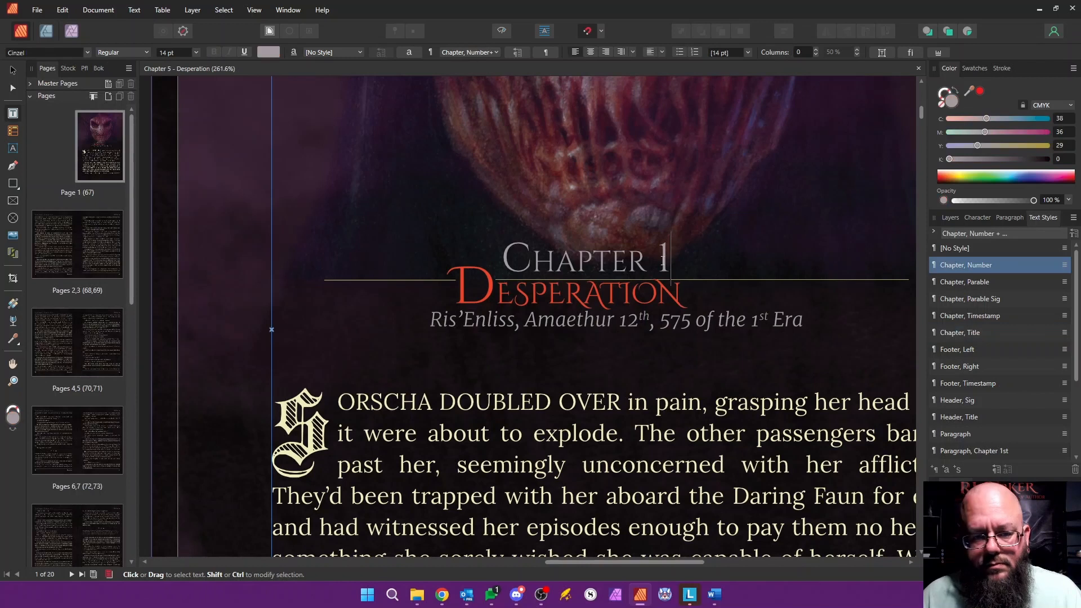
double_click(664, 261)
text(5)
click(546, 295)
key(ctrl+s)
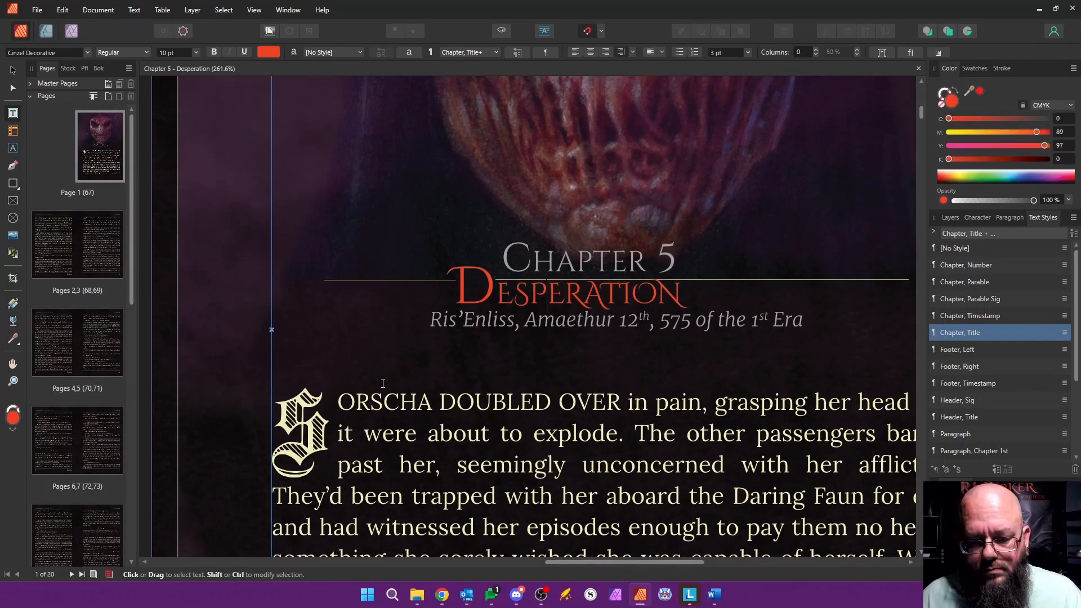
Step: Rename the document's section to "Chapter 5 - Desperation" in the Section Manager
scroll(414, 349, down, 6)
right_click(96, 138)
click(161, 259)
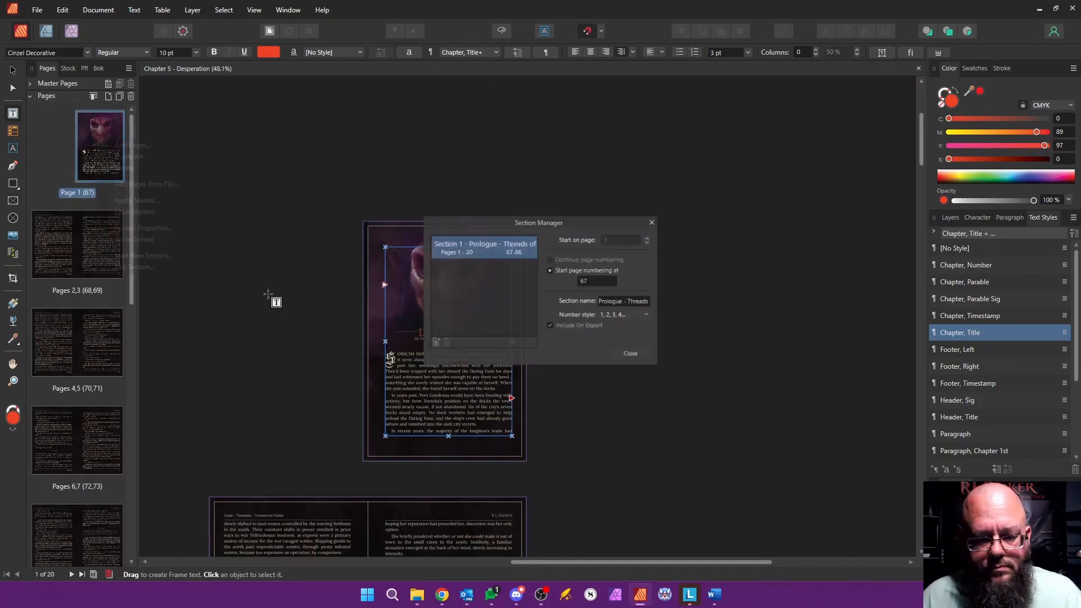
click(633, 302)
text(Chapter 5 - )
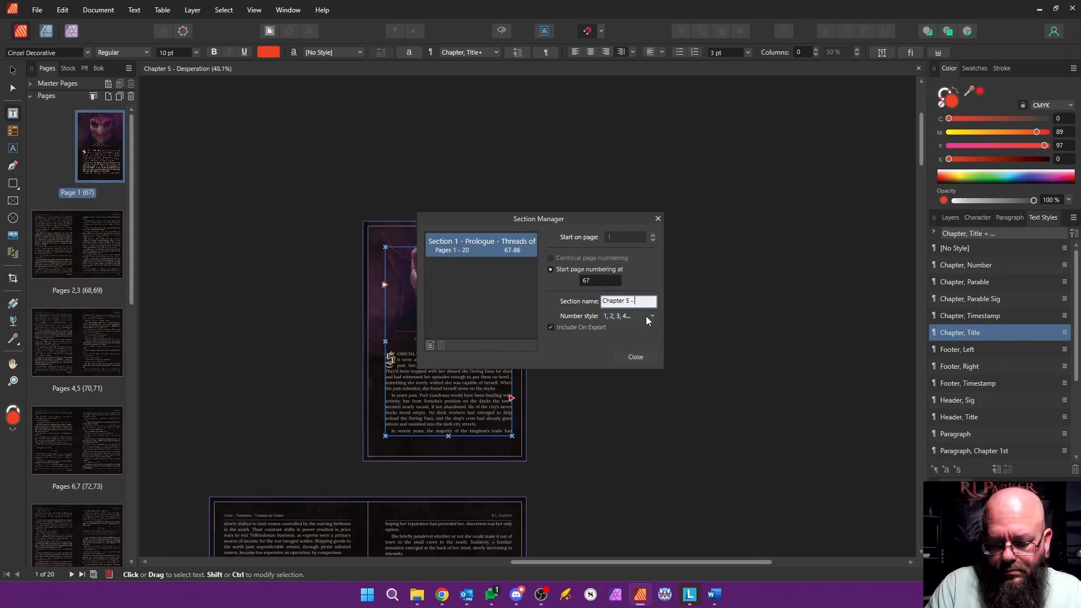
text(Desperation)
drag(579, 219, 699, 218)
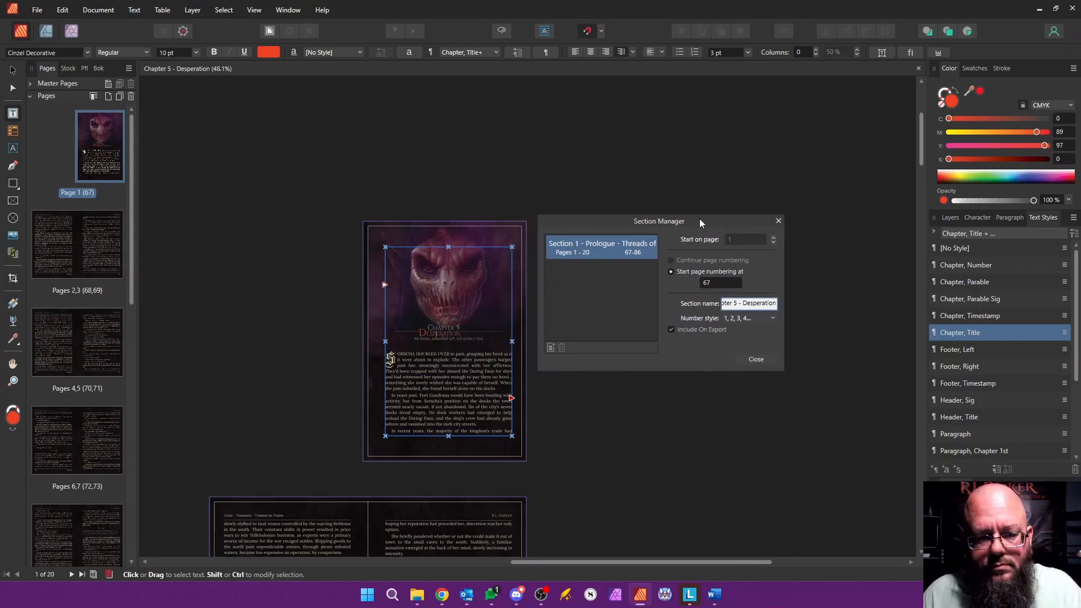
Step: Switch to Scrivener, look up the Desperation chapter among the binder's chapters, and return to the layout
key(alt+Tab)
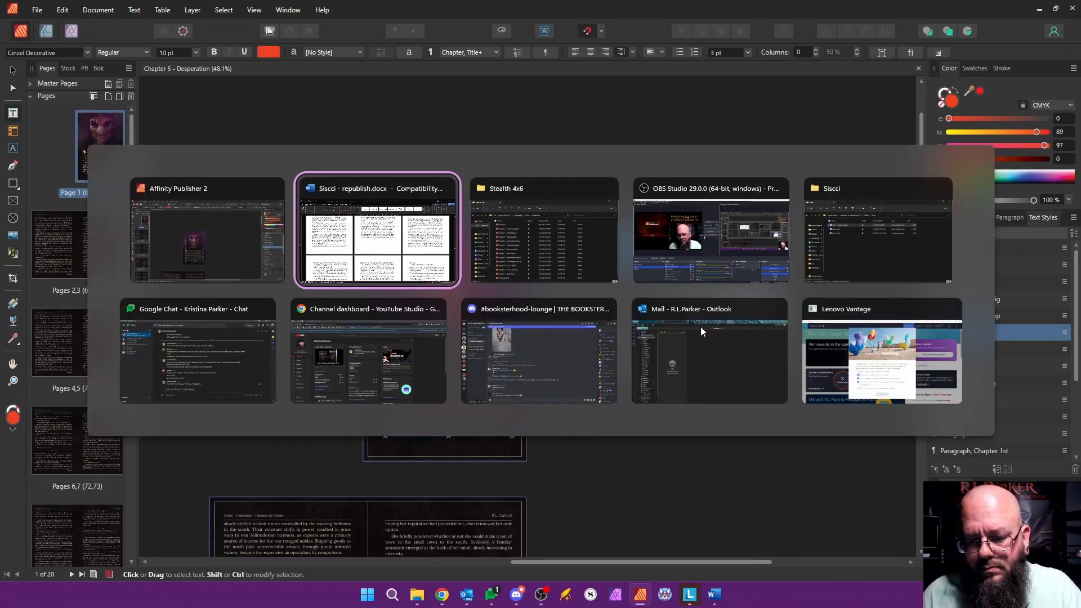
key(Tab)
key(Tab)
key(Tab)
key(Tab)
key(Tab)
key(Tab)
key(Tab)
key(Tab)
key(Tab)
key(alt+Tab)
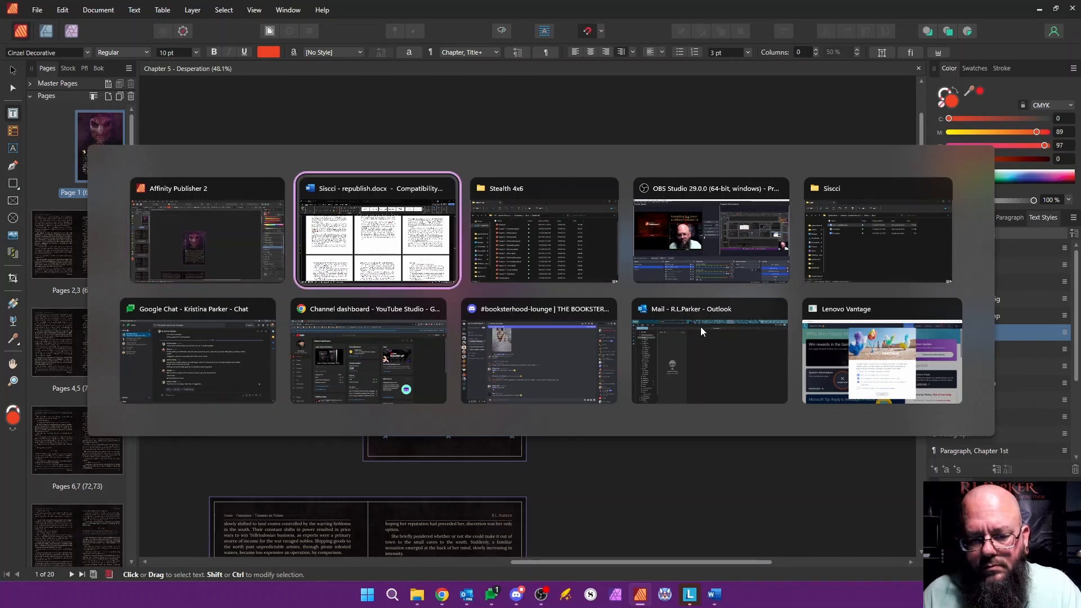
key(alt+shift+Tab)
click(590, 594)
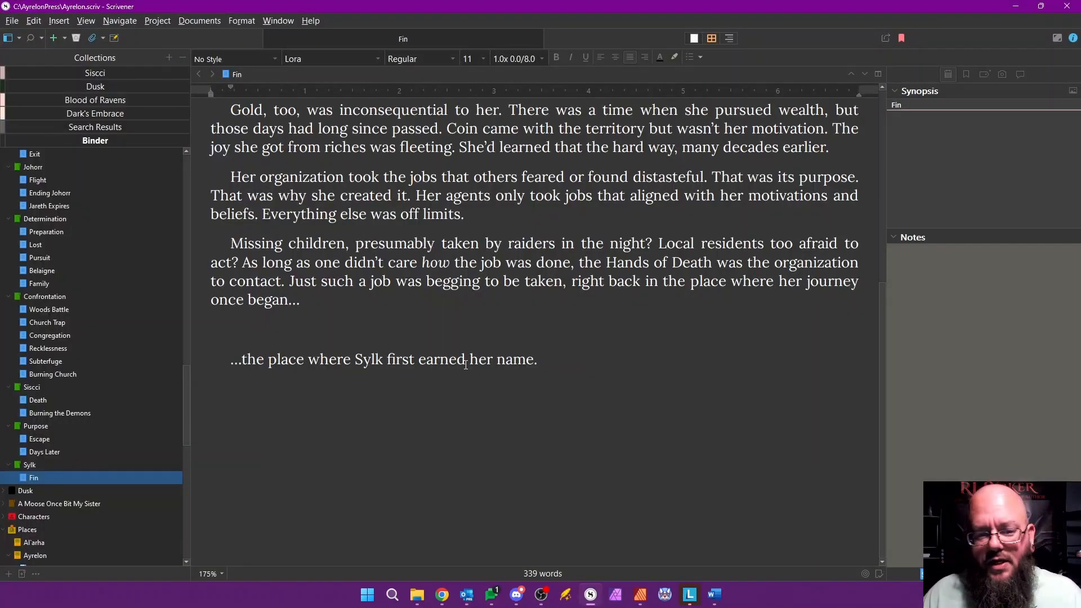
scroll(99, 319, up, 5)
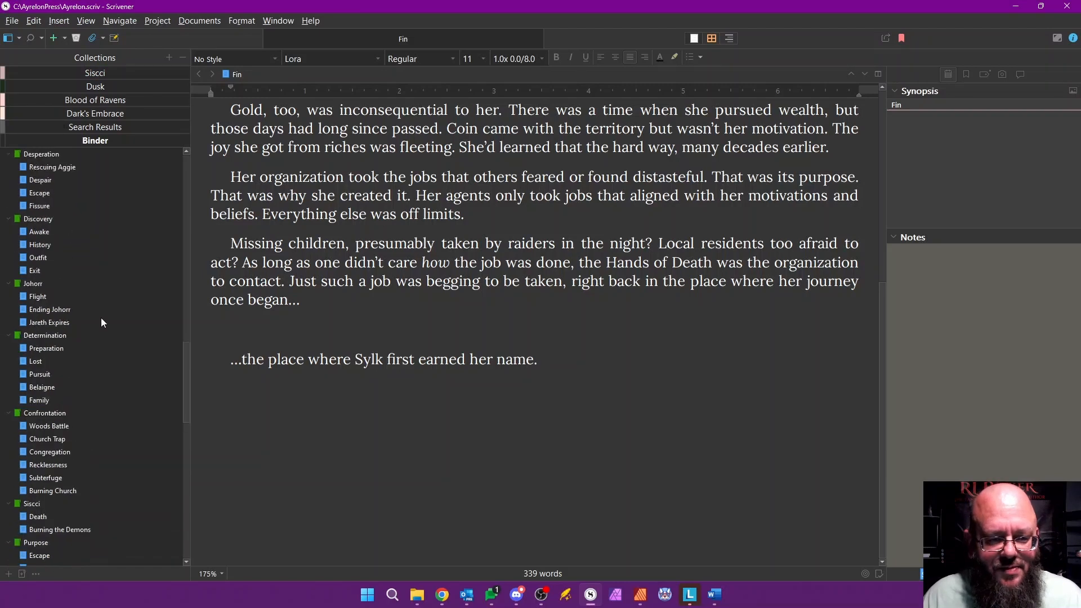
scroll(86, 317, up, 2)
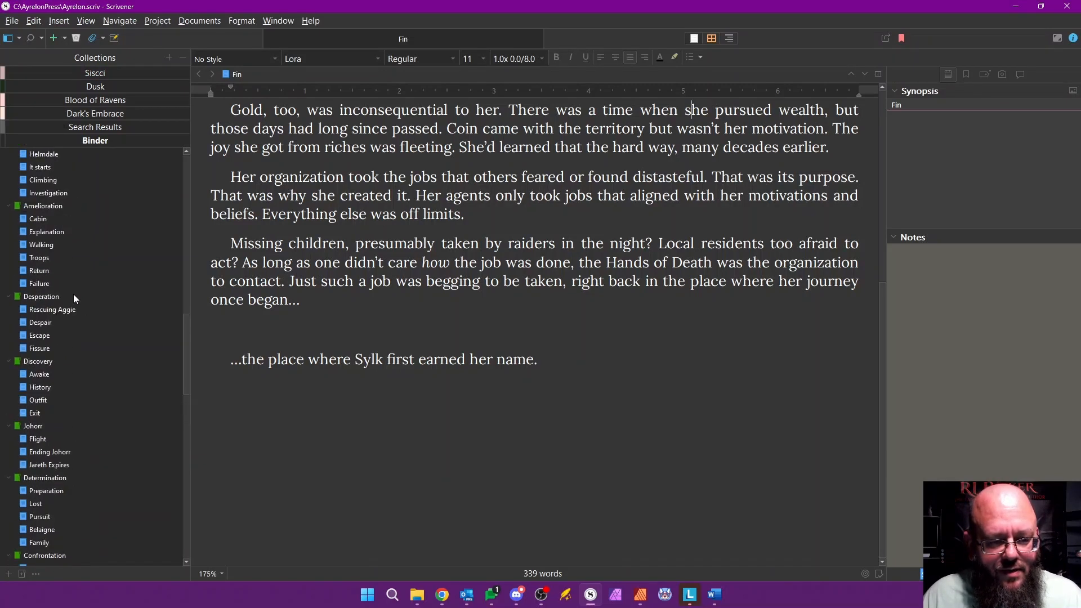
click(1016, 6)
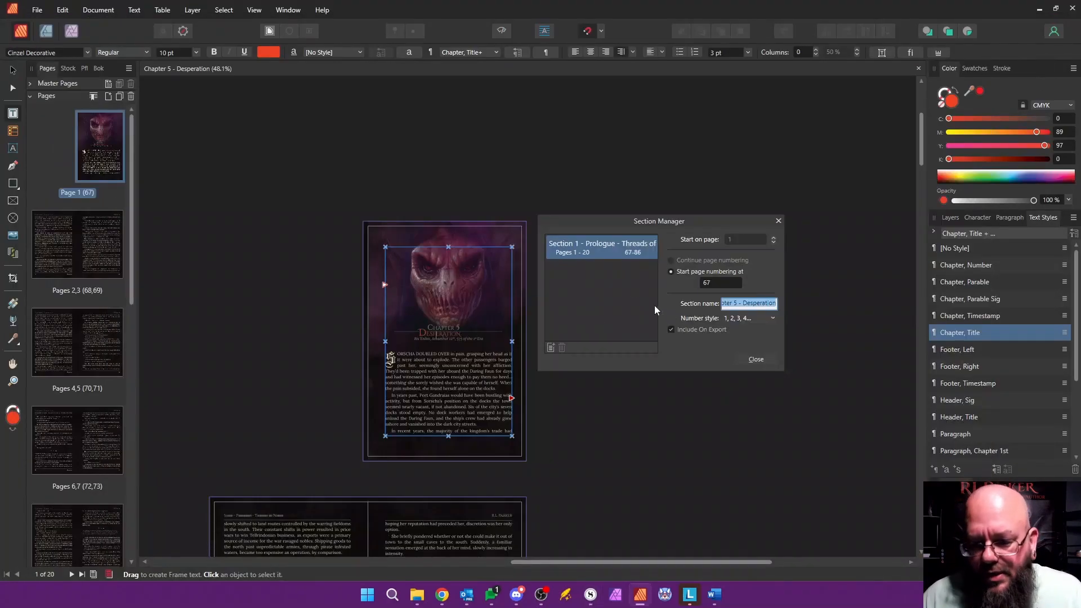
Step: Confirm the section name and close the Section Manager
click(780, 306)
click(756, 359)
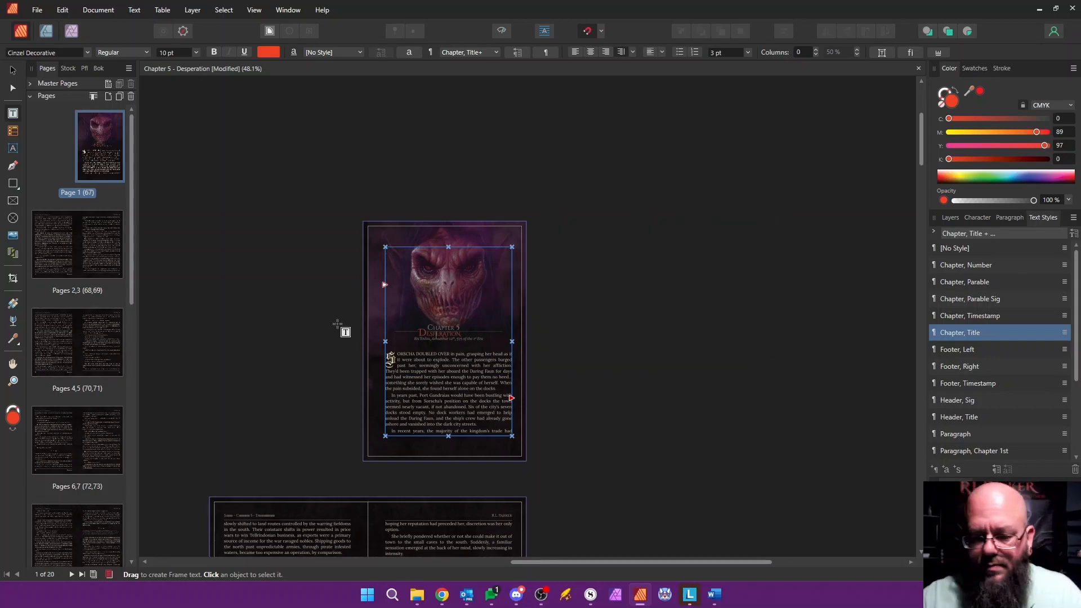
Step: Delete the old prologue body text below page 1's timestamp, up to its final line of dialogue
double_click(100, 148)
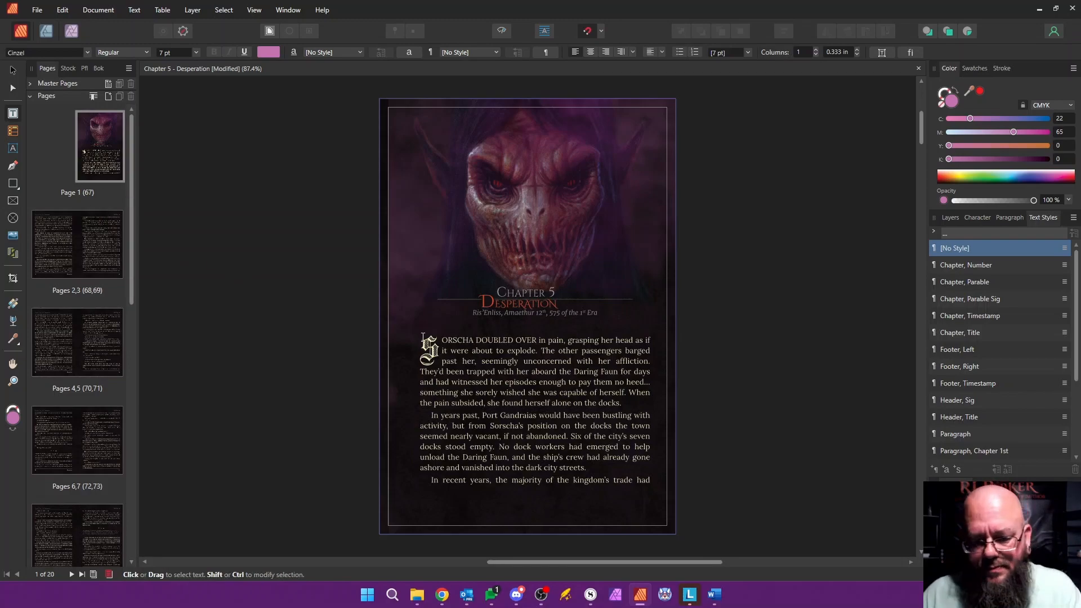
drag(421, 340, 315, 290)
key(Delete)
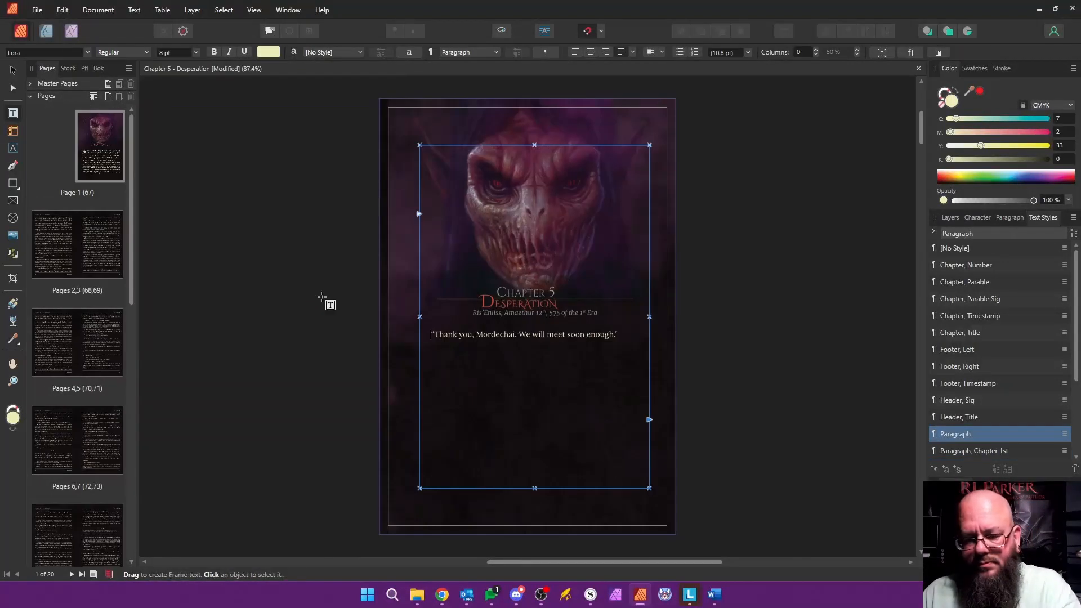
Step: Delete the last line of old dialogue on page 1 and remove every page after page 1
triple_click(615, 338)
key(Delete)
drag(536, 563, 430, 565)
click(71, 250)
scroll(133, 278, down, 10)
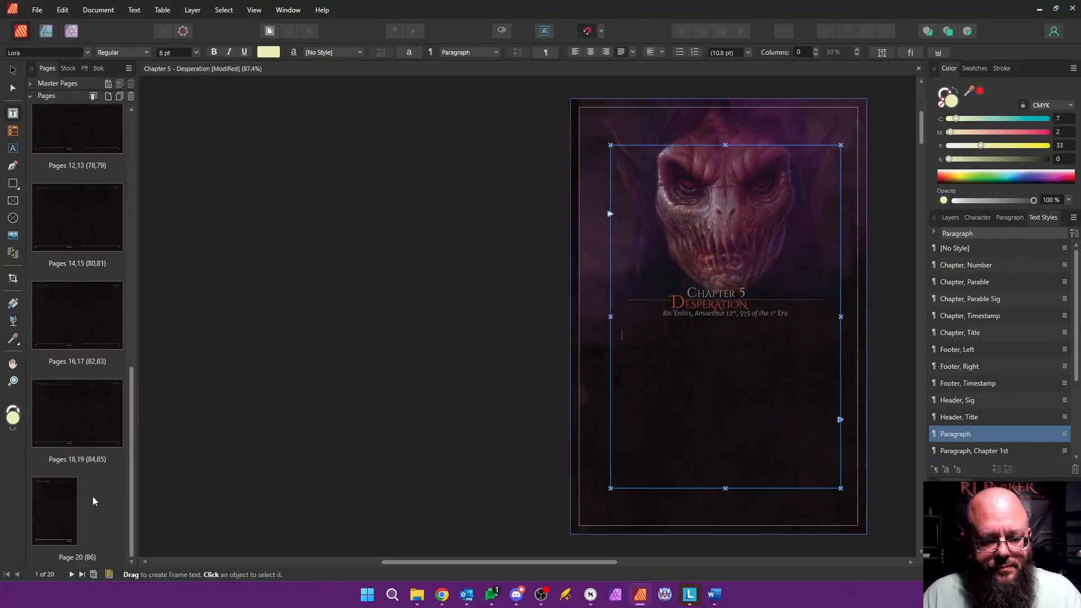
shift+click(53, 510)
right_click(53, 507)
click(97, 398)
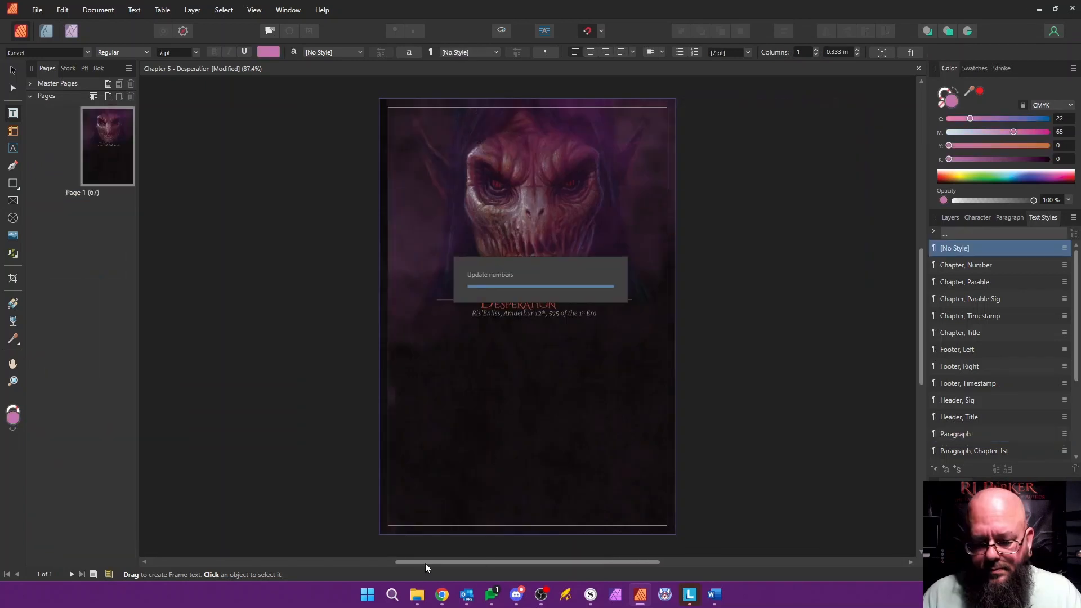
Step: Switch to the Siscci - republish.docx document in Word, copy the Desperation chapter's text, and return to the layout
drag(426, 561, 310, 563)
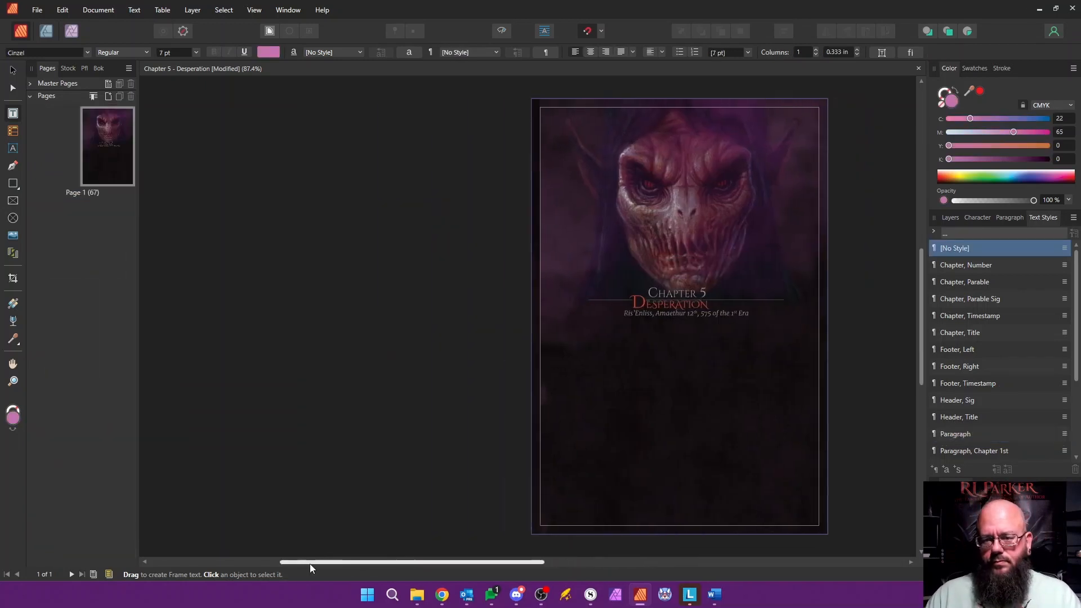
key(alt+Tab)
key(alt+Tab)
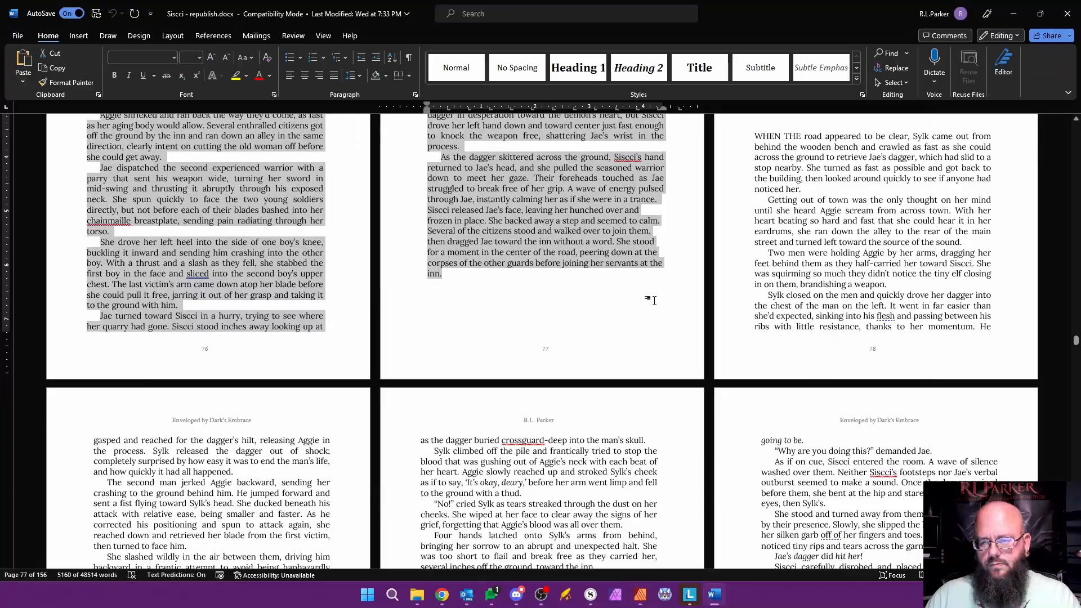
scroll(653, 300, up, 3)
drag(756, 279, 673, 253)
key(alt+Tab)
Step: Paste the chapter text below page 1's timestamp and autoflow the overflow onto new pages
click(726, 396)
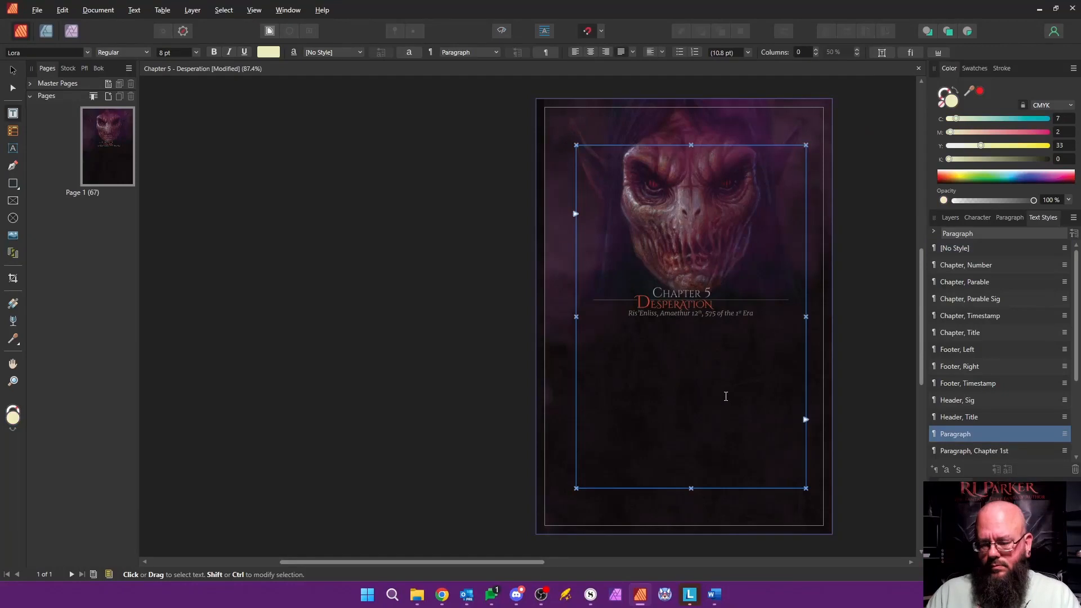
key(ctrl+v)
shift+click(811, 420)
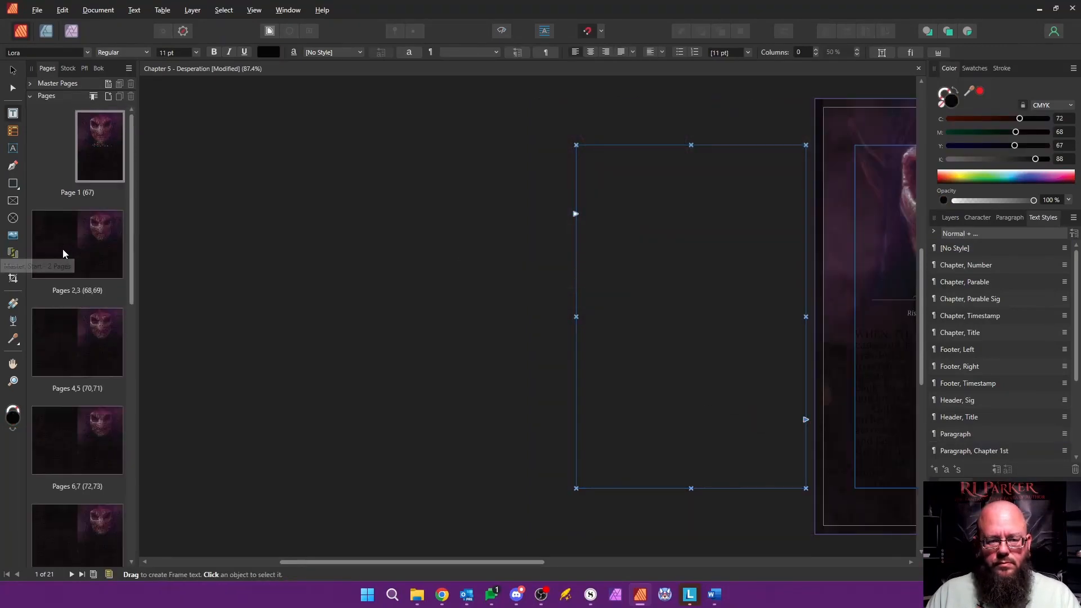
Step: Apply the plain interior master with header and footer to pages 2 through 21
click(63, 251)
drag(132, 225, 132, 484)
shift+click(115, 548)
right_click(109, 519)
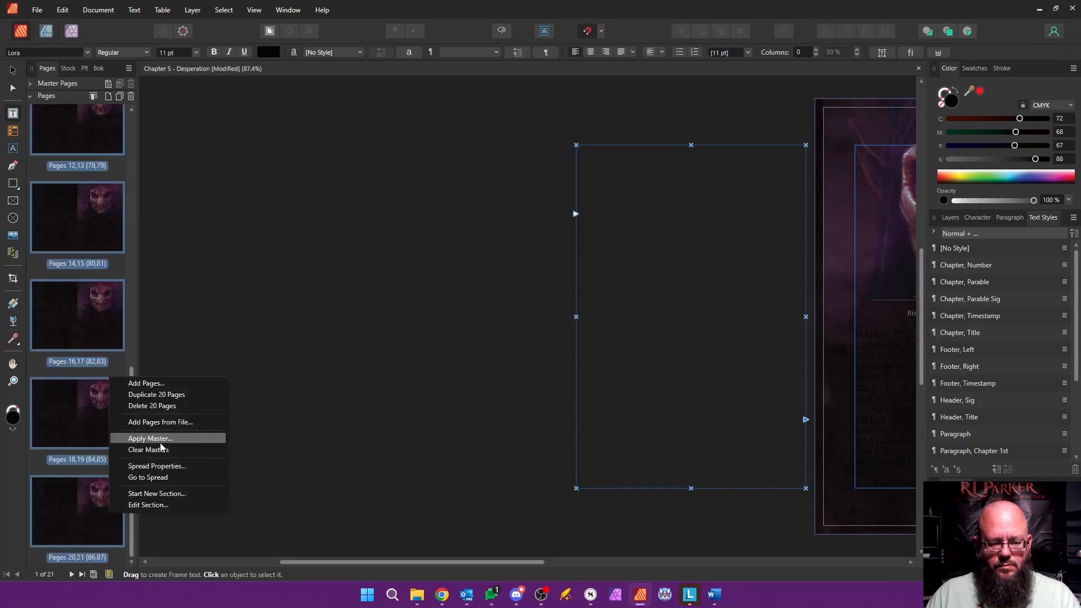
click(150, 438)
click(575, 365)
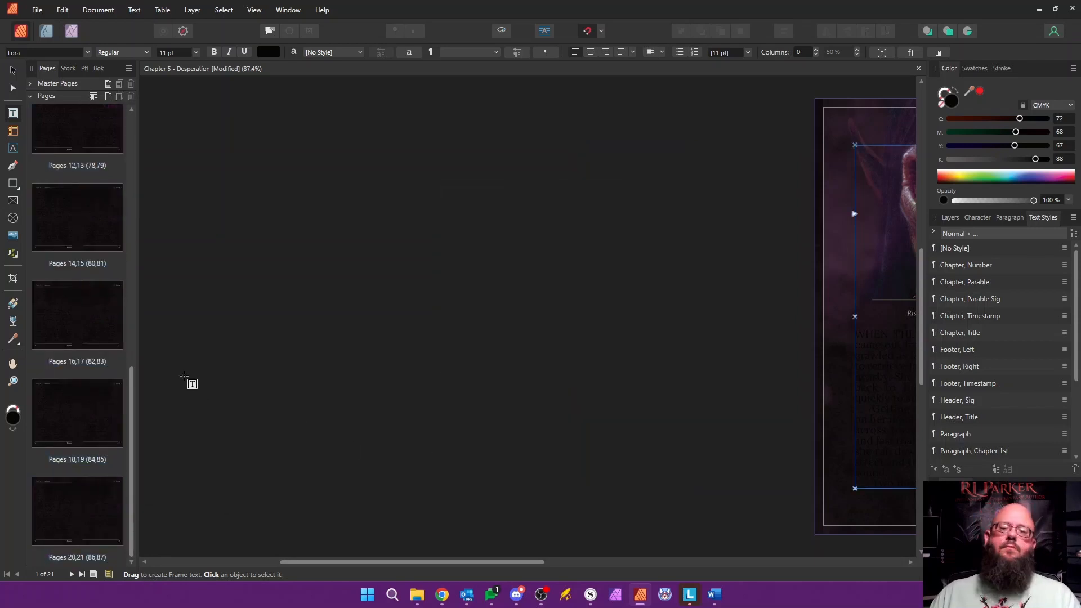
Step: Select all of the pasted chapter text below the timestamp and apply the Paragraph text style
drag(529, 562, 624, 563)
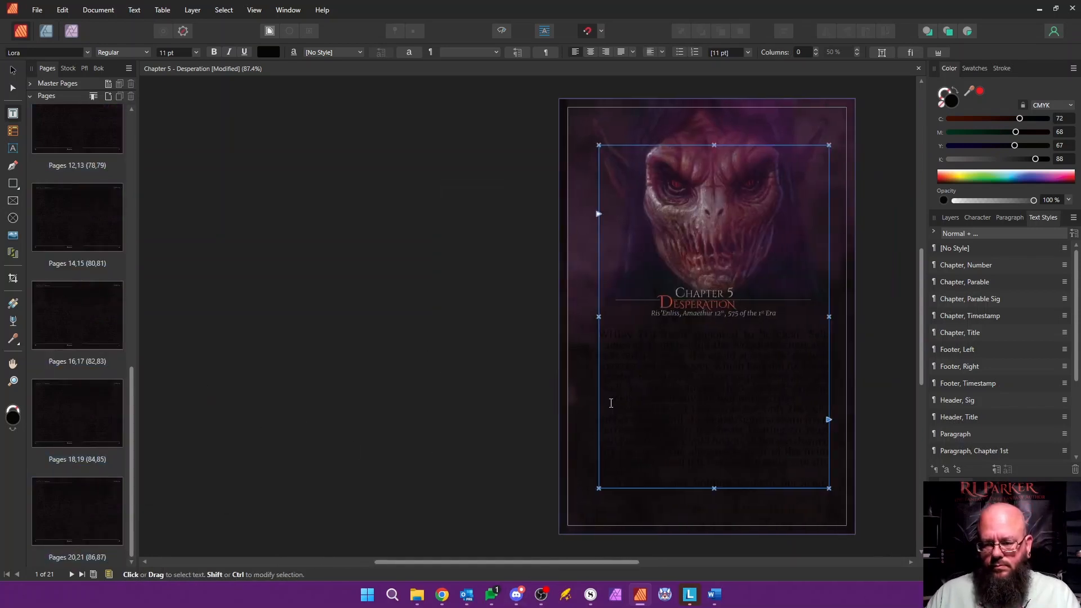
drag(601, 333, 646, 505)
drag(922, 528, 907, 127)
click(955, 434)
Step: Apply the "Paragraph, Chapter 1st" style to the chapter's opening paragraph
click(614, 273)
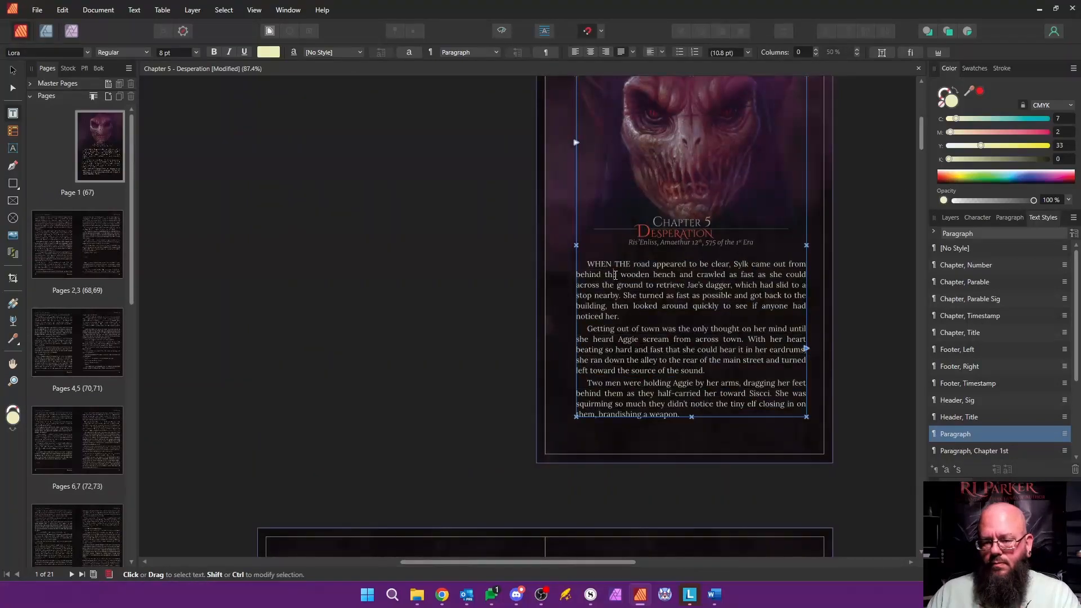
scroll(998, 400, down, 3)
click(980, 332)
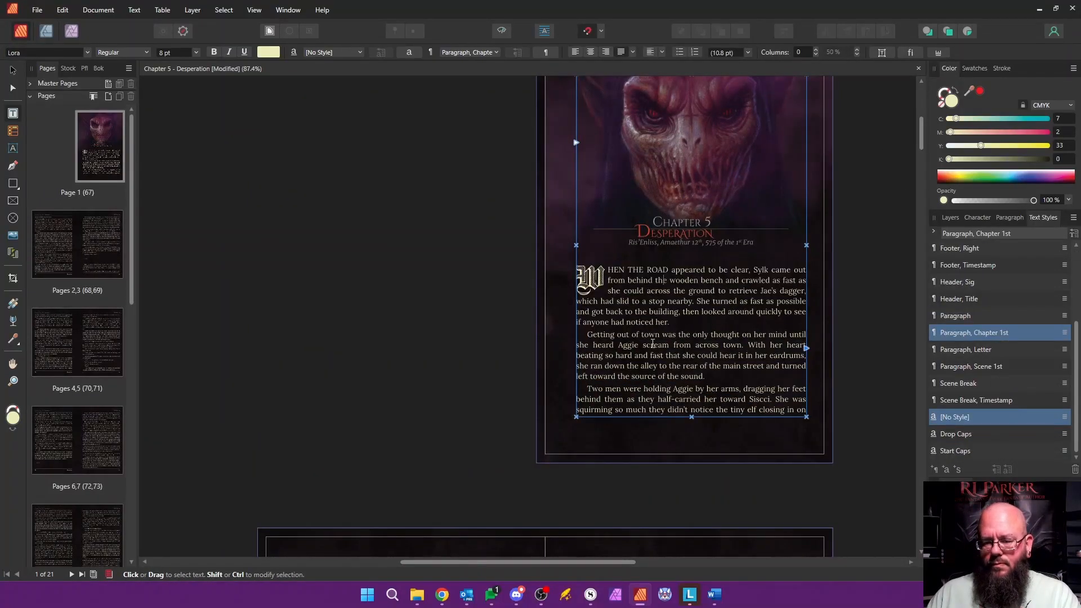
Step: Replace the scene divider on page 69 with "v v v" in Scene Break style and set the following paragraph to "Paragraph, Scene 1st"
scroll(445, 318, down, 8)
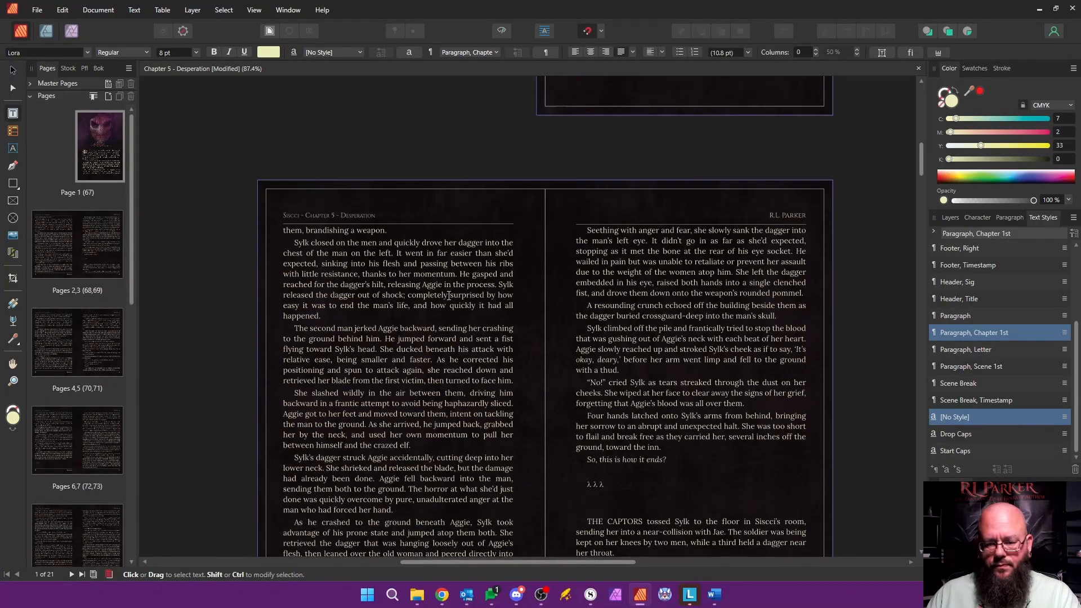
drag(606, 380, 618, 417)
text(v v v)
key(Return)
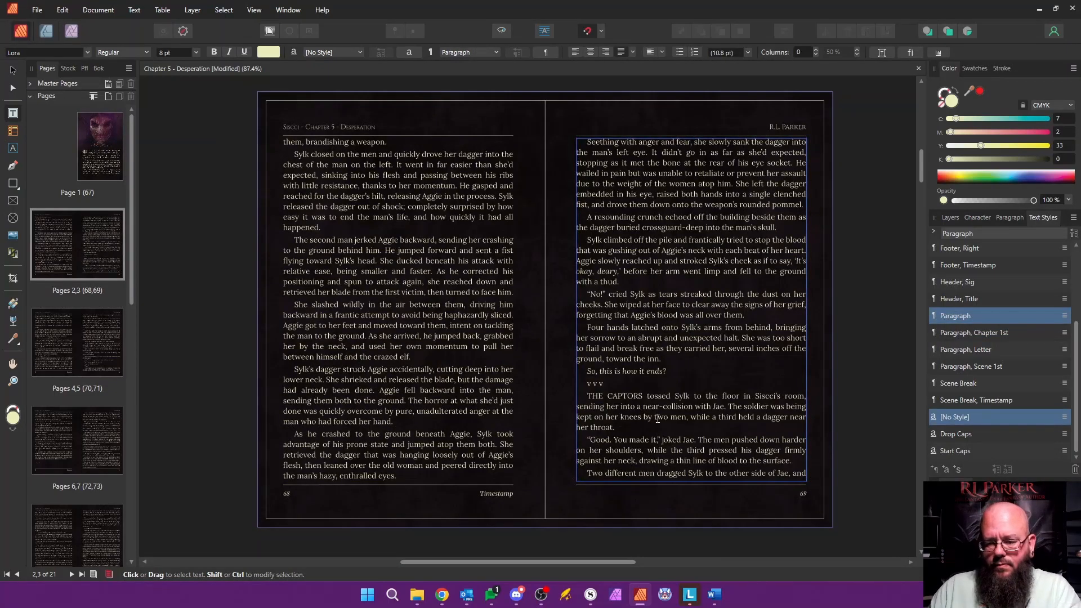
click(973, 367)
click(615, 384)
click(979, 385)
Step: Replace the scene divider on page 72 with "v v v", styling it Scene Break and the paragraph after it "Paragraph, Scene 1st"
scroll(650, 342, down, 15)
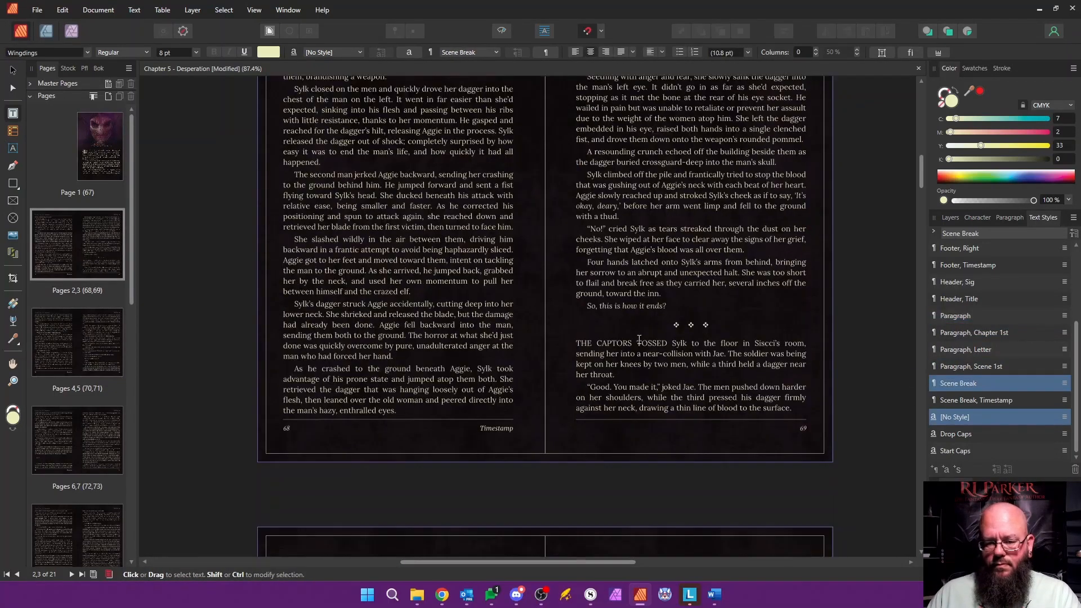
scroll(650, 343, down, 7)
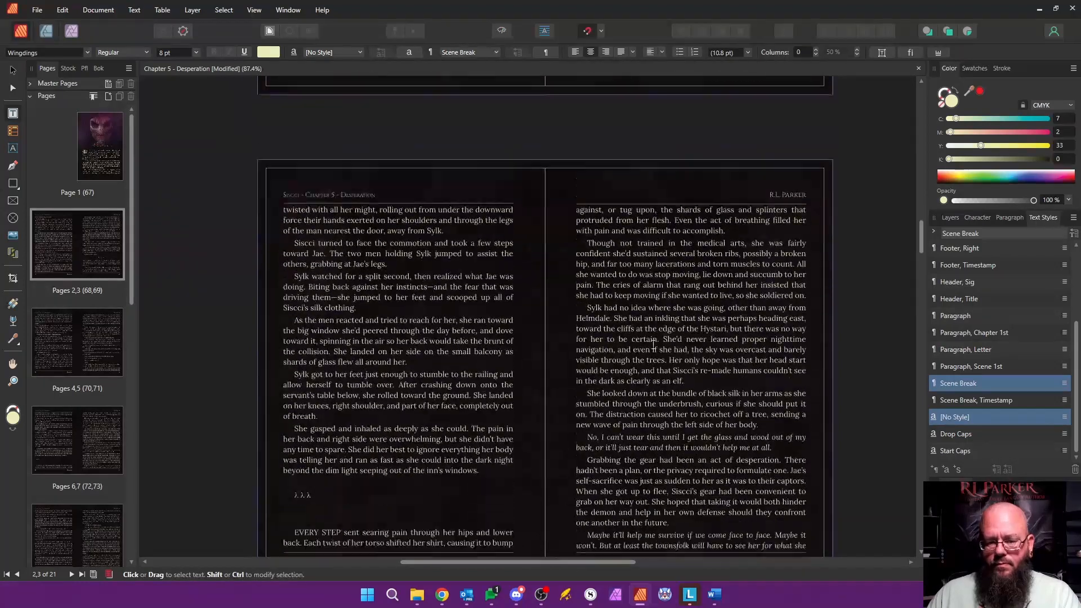
drag(348, 298, 349, 336)
text(v v v)
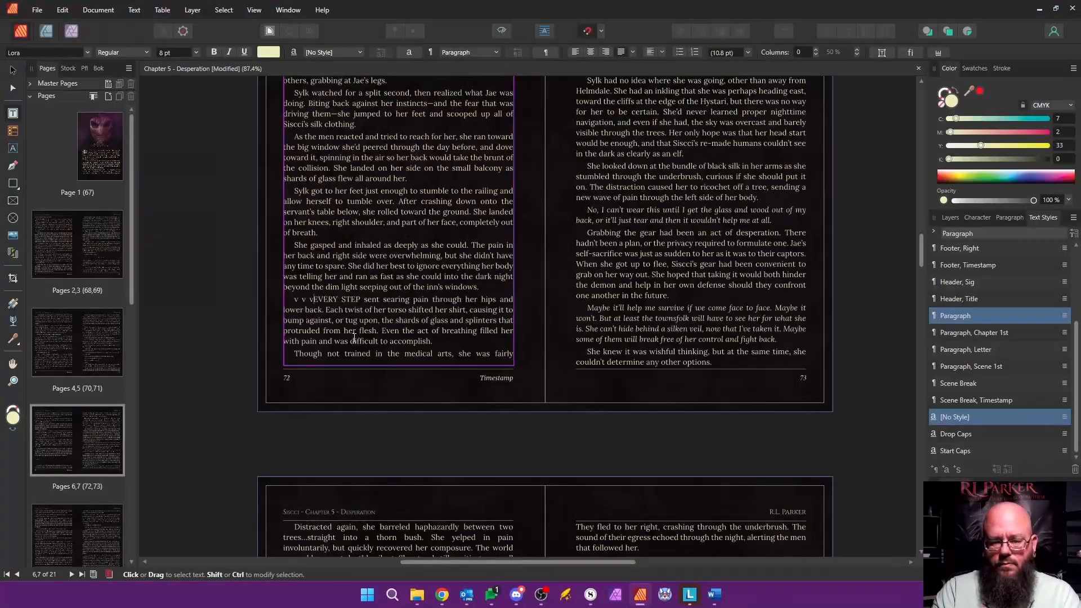
key(Return)
click(971, 366)
click(349, 300)
click(958, 383)
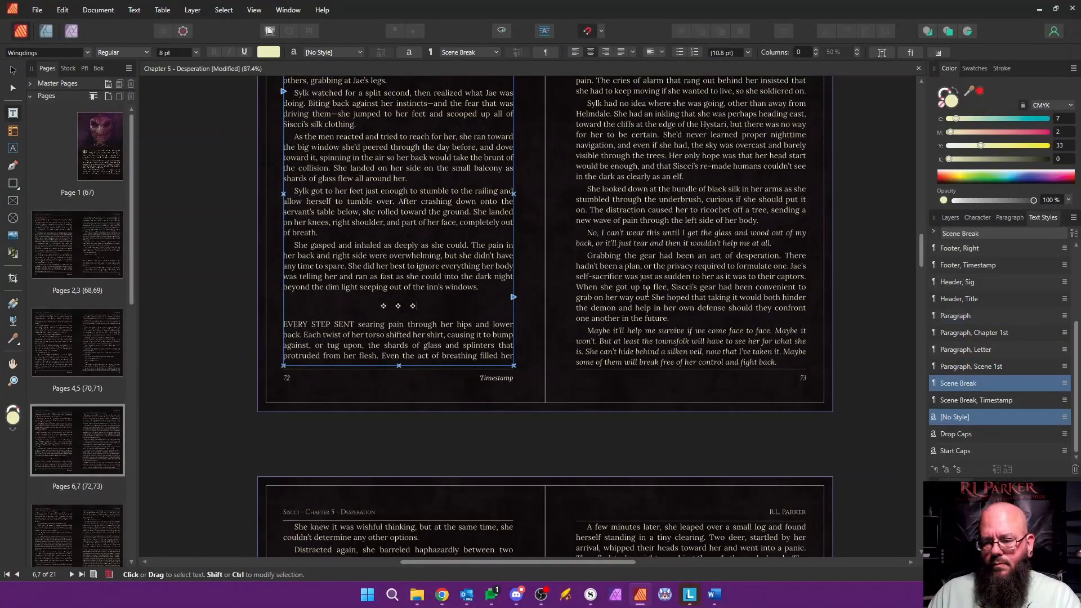
Step: Restyle the page 78 scene divider as "v v v" in Scene Break and the "AN HOUR LATER" paragraph as "Paragraph, Scene 1st"
scroll(642, 284, down, 5)
scroll(642, 285, down, 15)
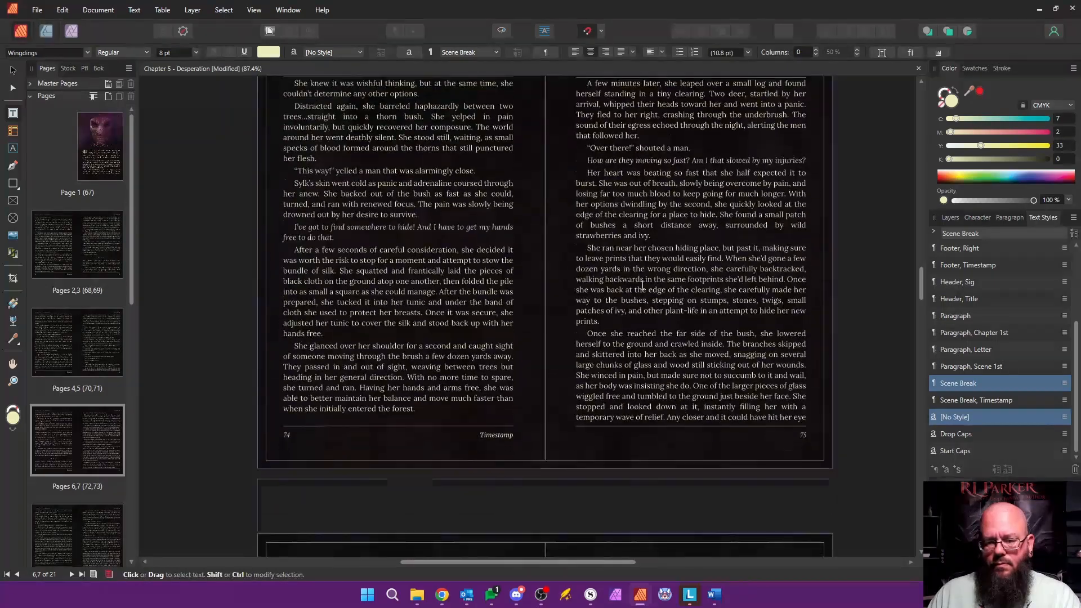
click(956, 315)
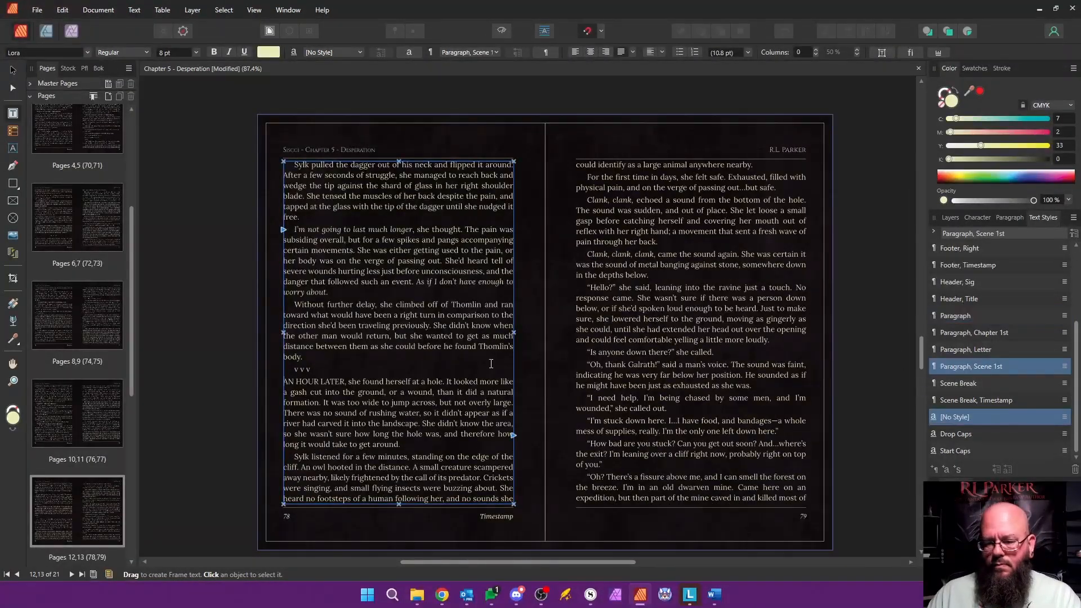
click(958, 383)
Step: Delete the five empty pages after page 82 at the end of the chapter
scroll(614, 357, down, 1)
scroll(614, 357, down, 15)
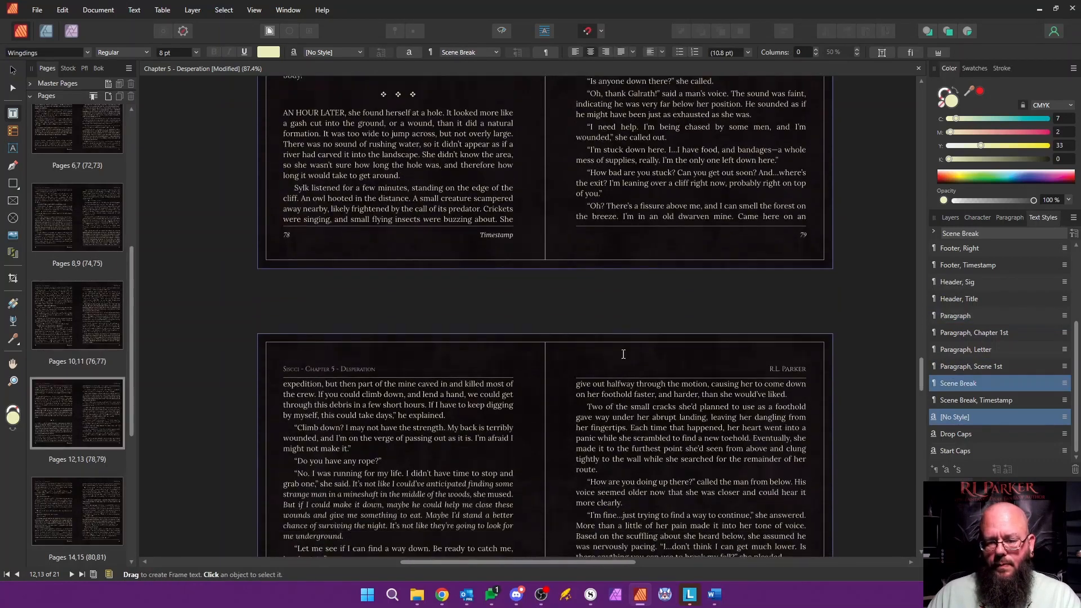
scroll(630, 356, down, 4)
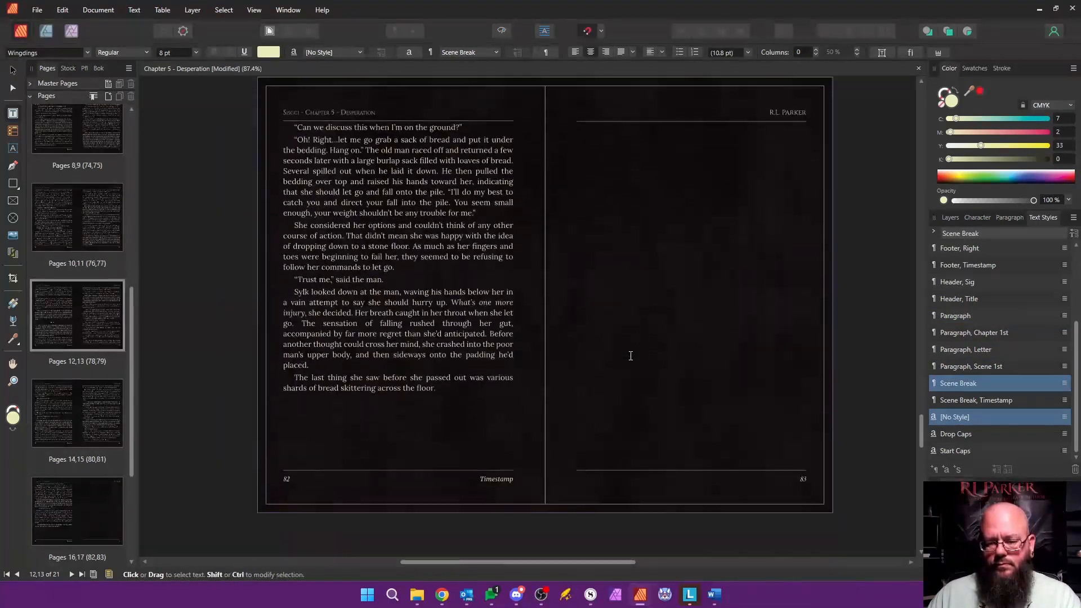
scroll(90, 394, down, 3)
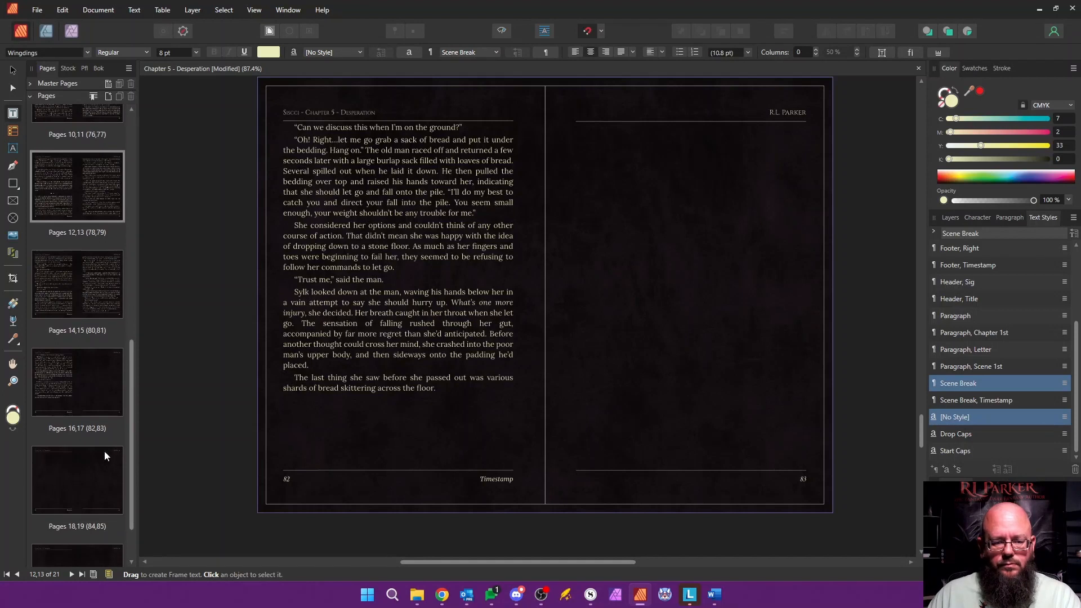
scroll(120, 419, down, 2)
shift+click(114, 510)
right_click(100, 410)
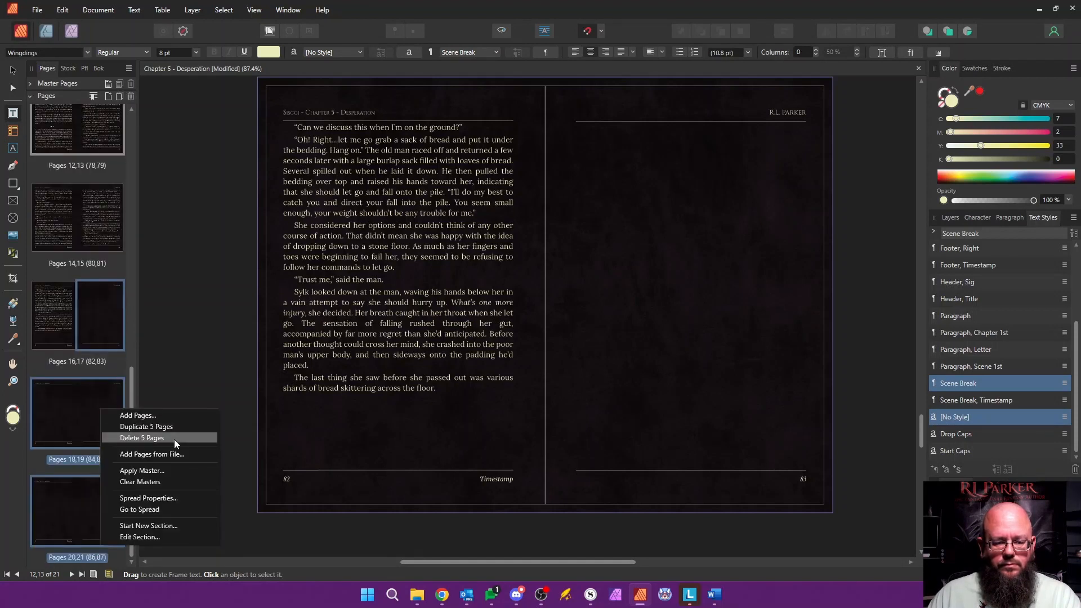
click(174, 440)
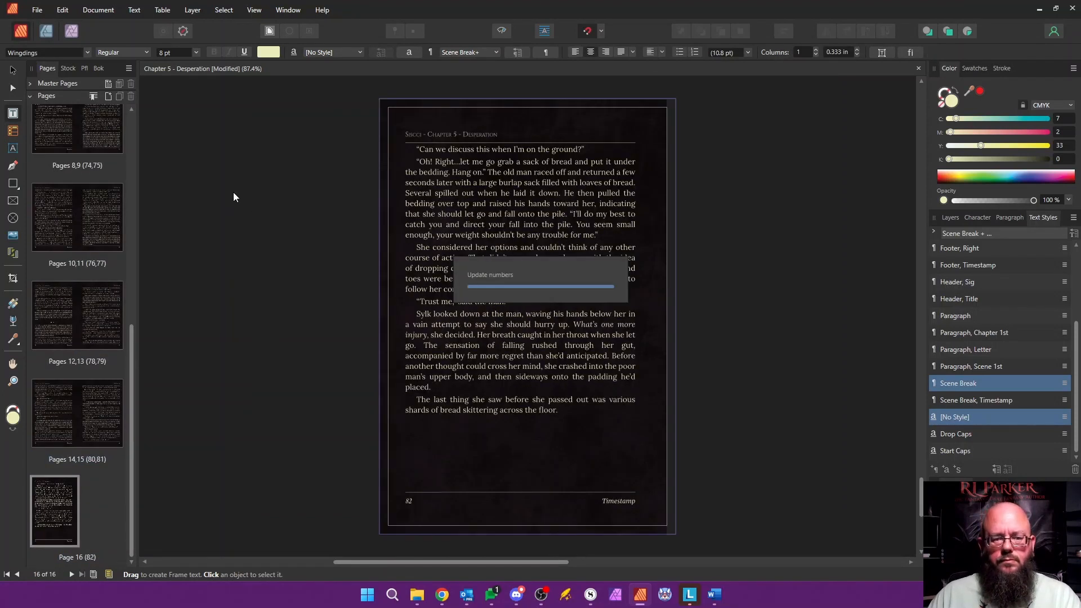
Step: Save and close the Chapter 5 document, and open Chapter 6 - Discovery from the book with its page list showing
key(ctrl+s)
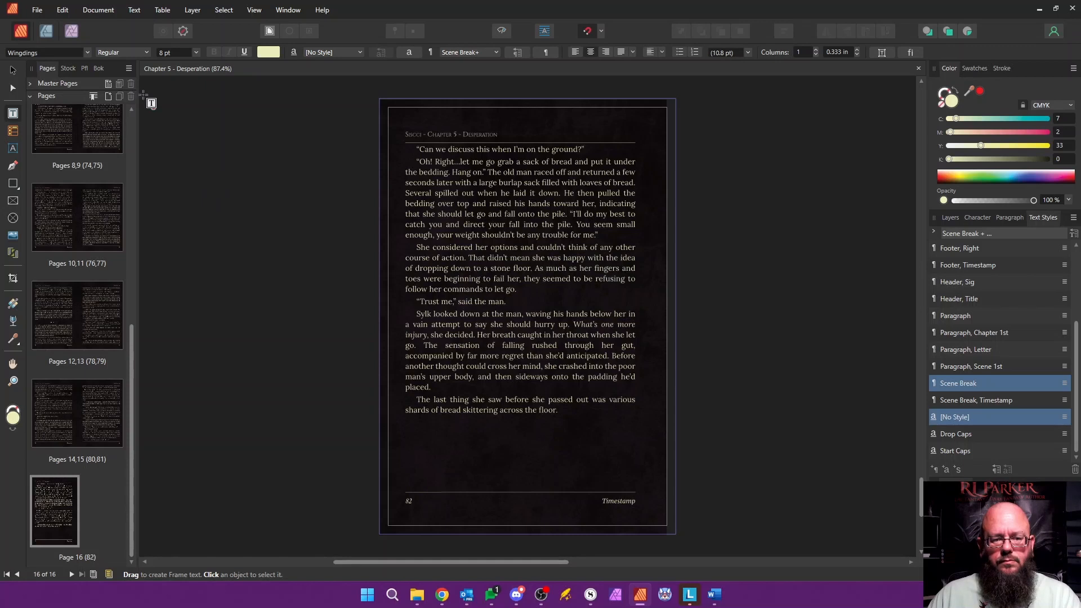
click(919, 68)
click(128, 67)
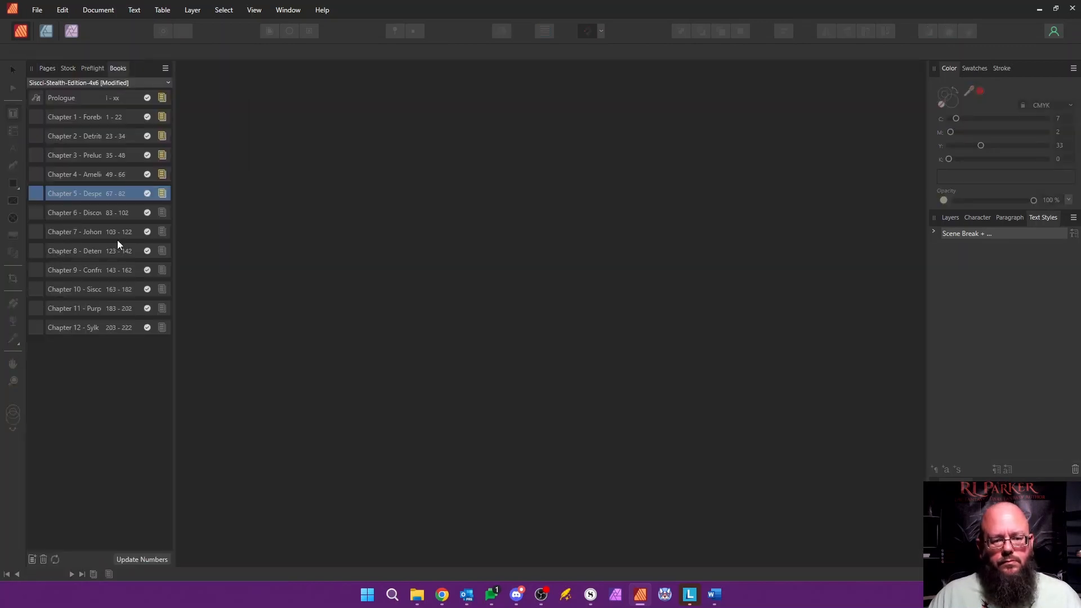
click(103, 214)
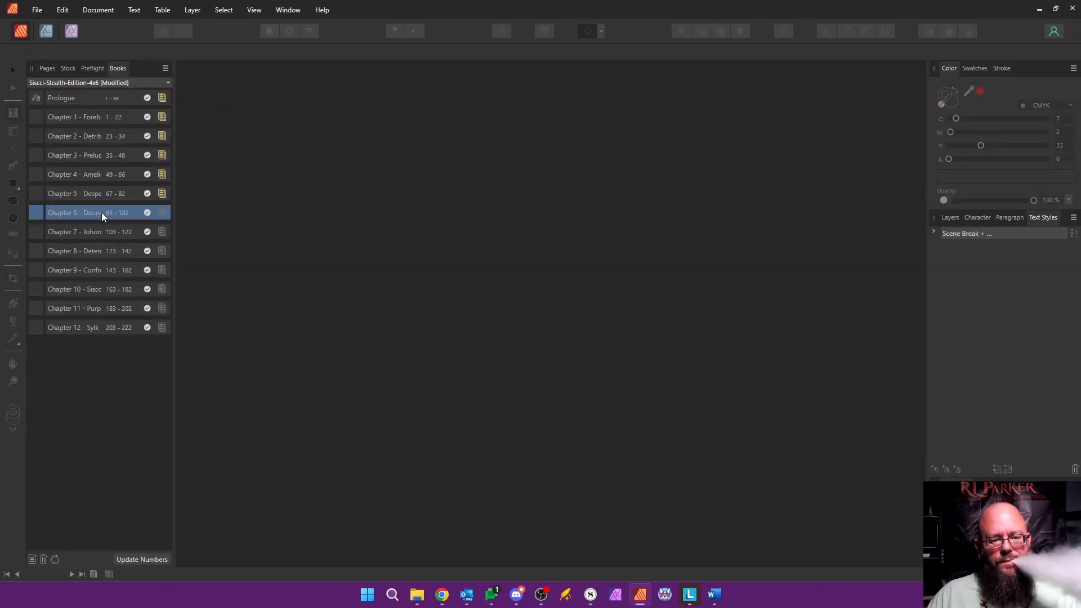
double_click(101, 212)
click(47, 68)
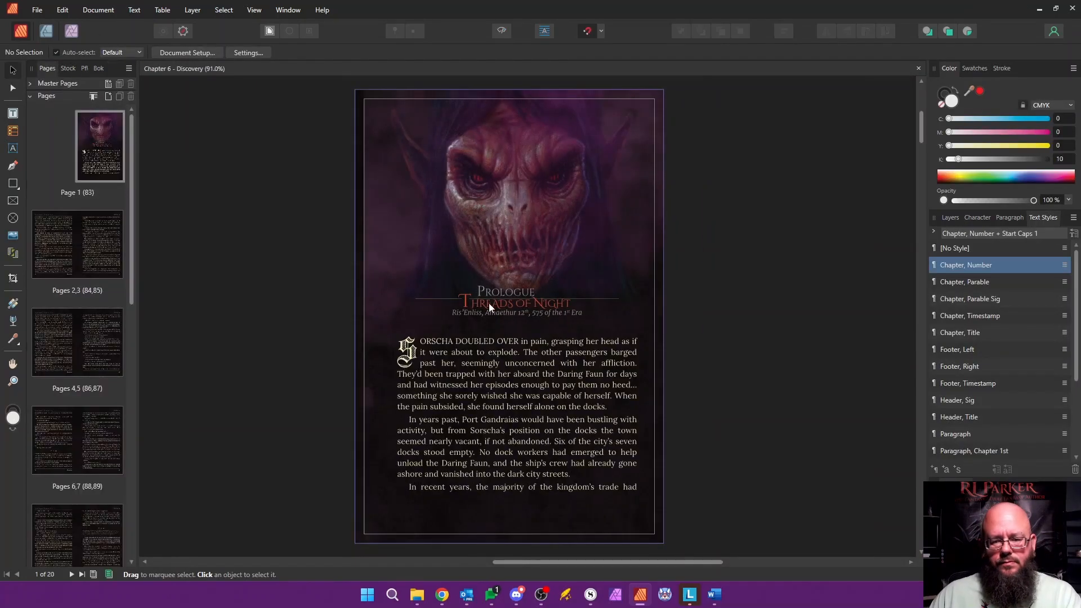
Step: Change page 1's heading to "Chapter 6" and its title to "Discovery", keeping the large decorative first letter
double_click(487, 293)
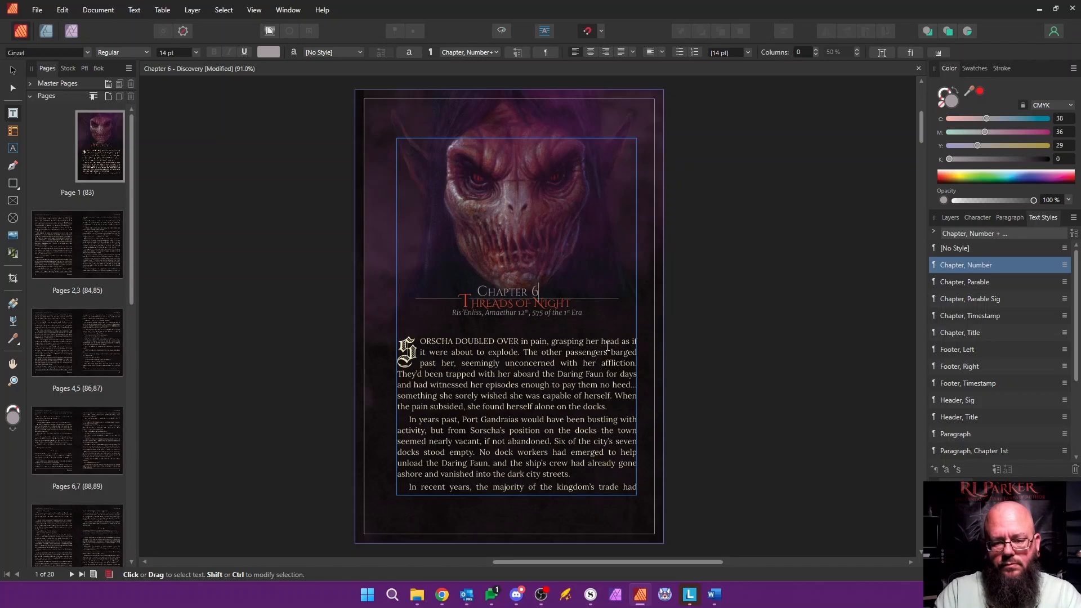
key(Down)
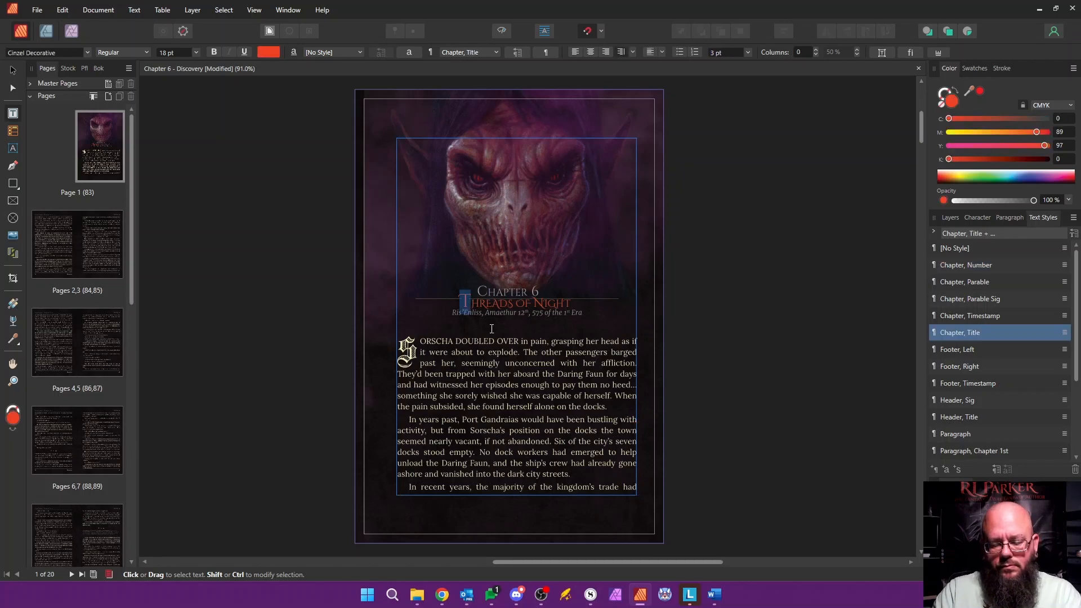
key(shift+Up)
text(iscovery)
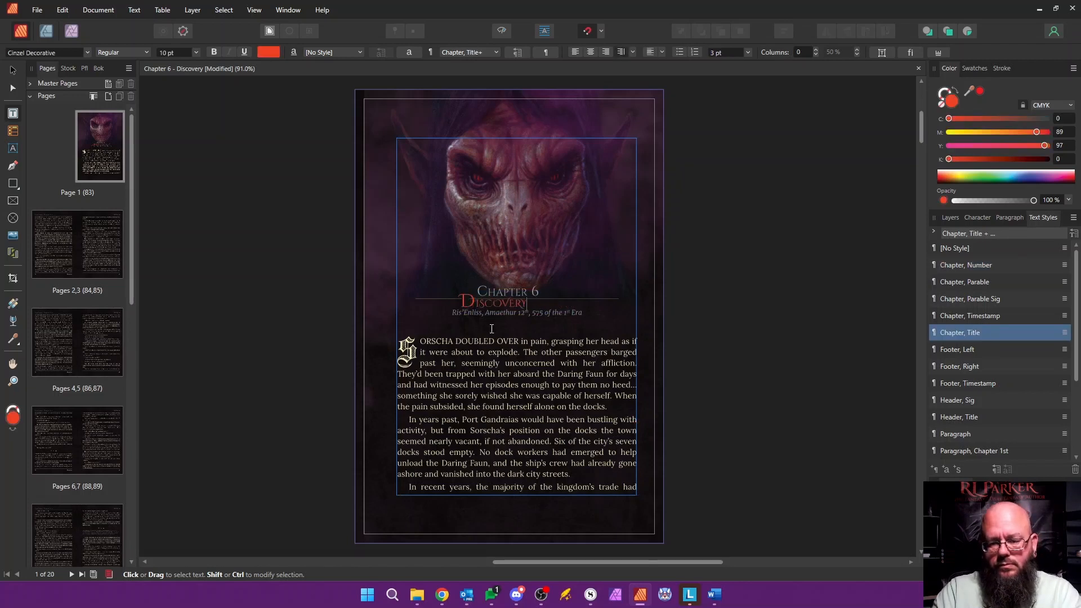
Step: Rename the document's section to "Chapter 6 - Discovery" in the Section Manager
scroll(461, 297, up, 6)
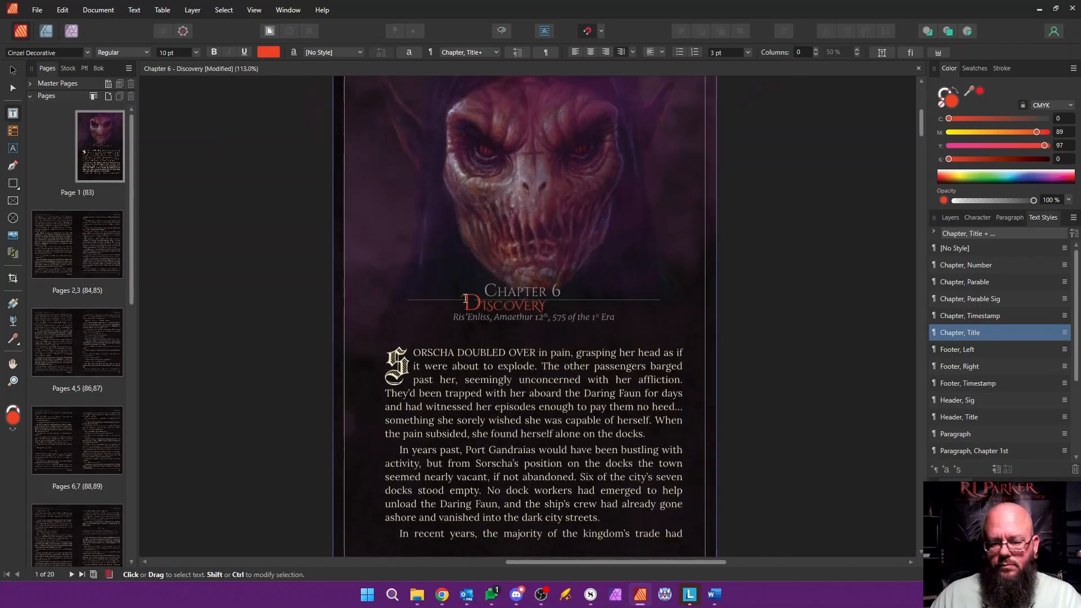
right_click(84, 137)
click(143, 261)
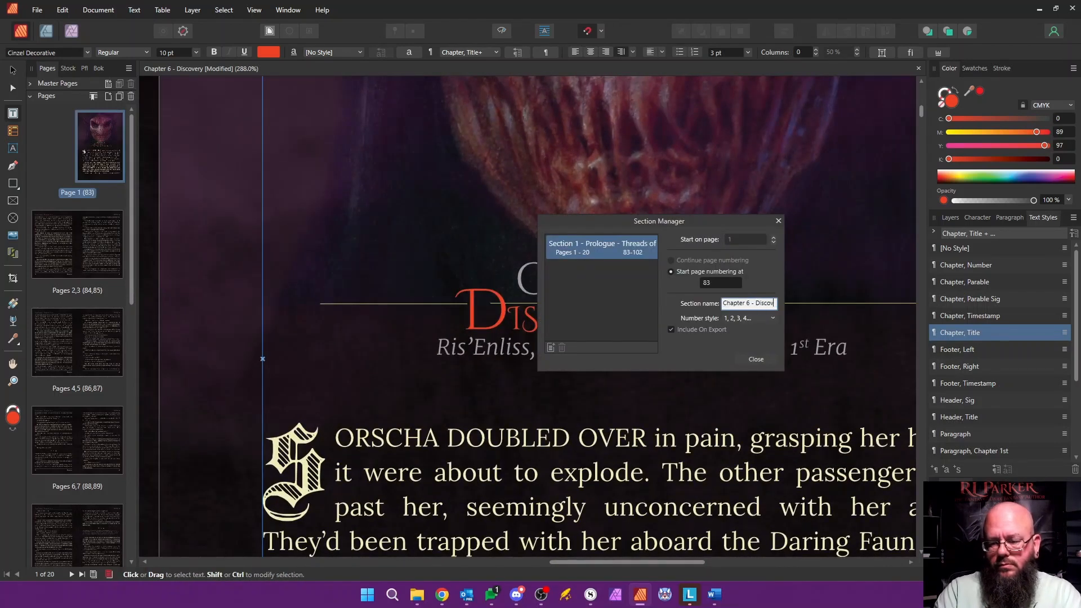
click(757, 359)
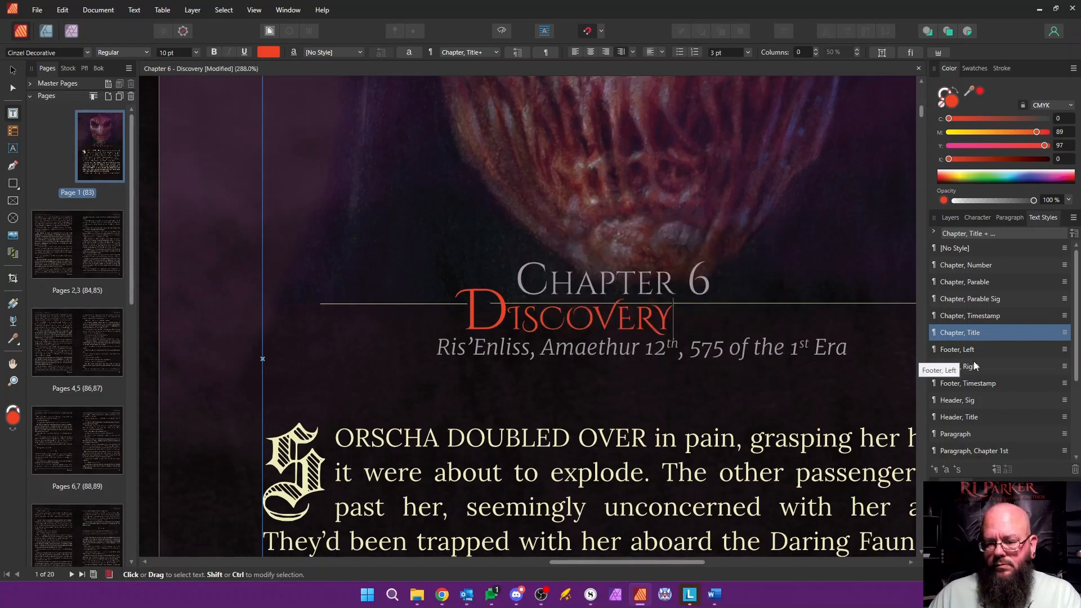
right_click(976, 336)
click(901, 433)
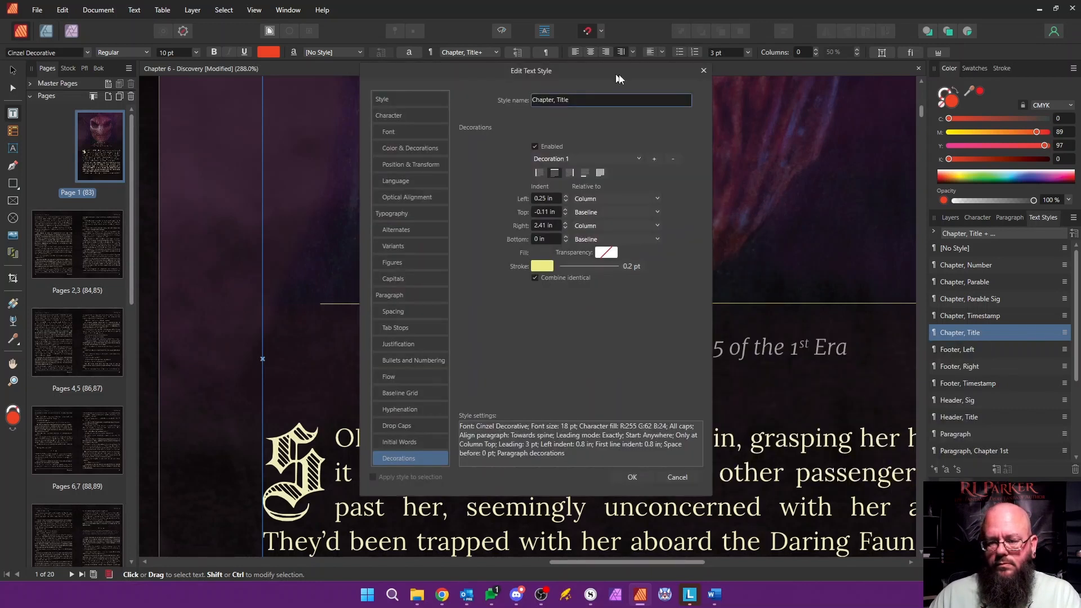
drag(620, 77, 933, 98)
click(991, 510)
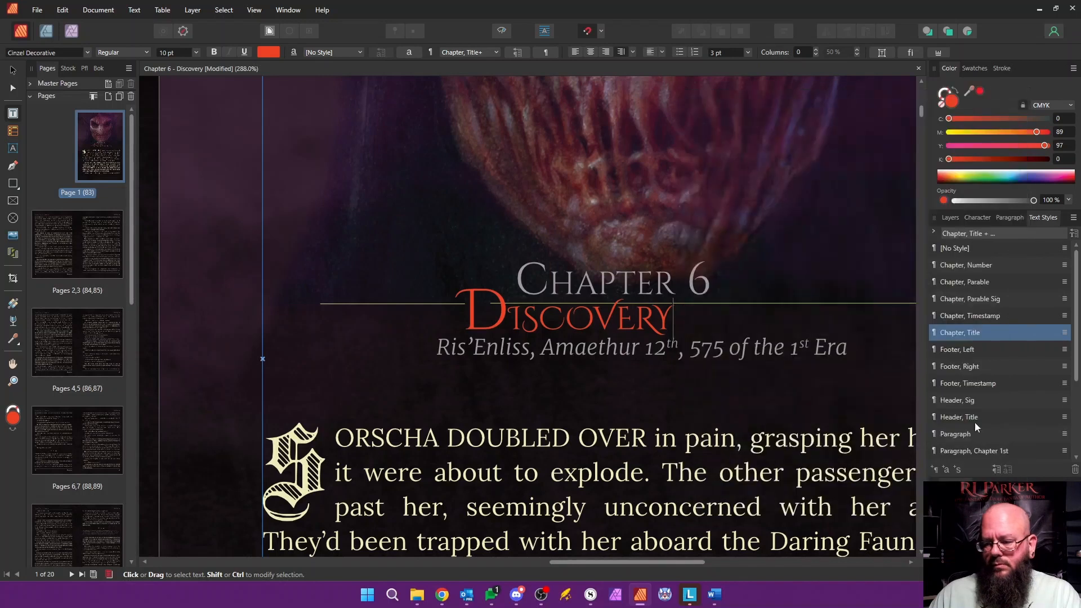
Step: Set the left indent of the Chapter, Number text style's decoration line to 1.04 in
right_click(976, 265)
click(845, 365)
drag(605, 66, 931, 106)
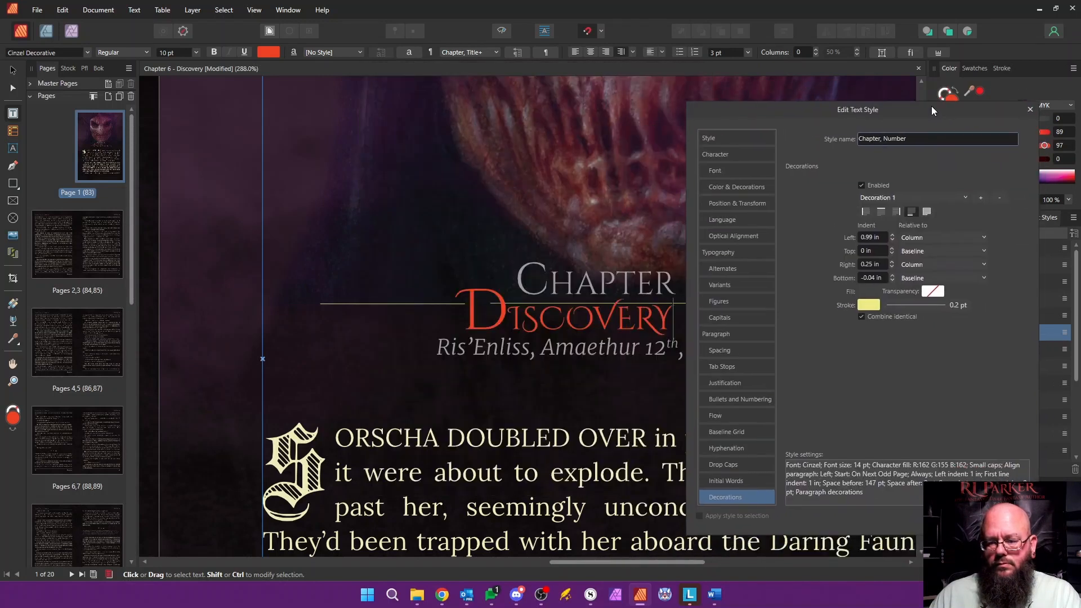
click(893, 235)
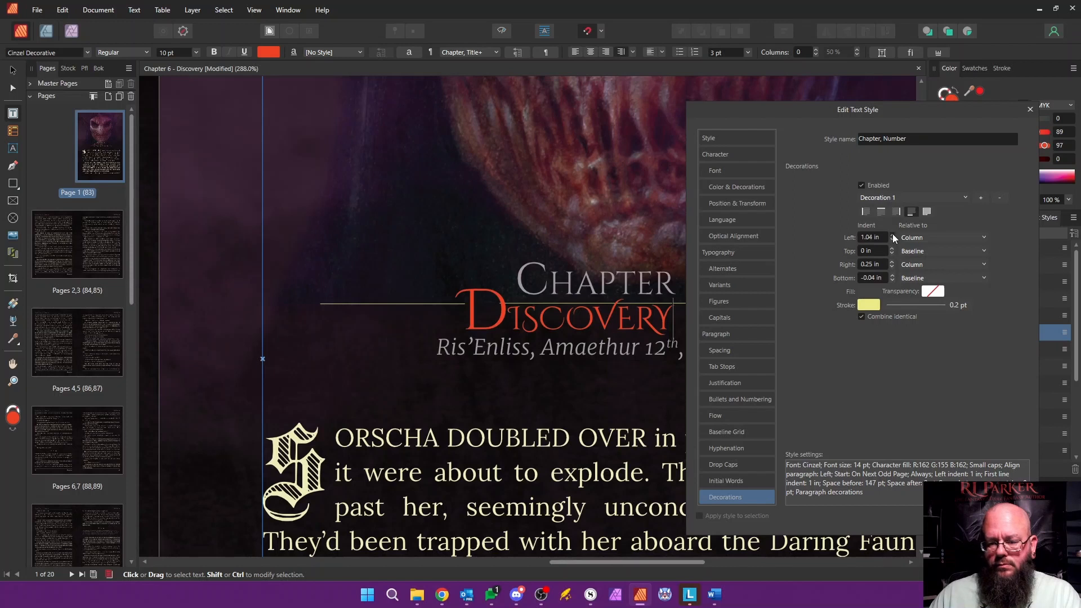
click(992, 508)
Step: Delete all the placeholder body text that follows the timestamp line on page 1
scroll(571, 396, down, 5)
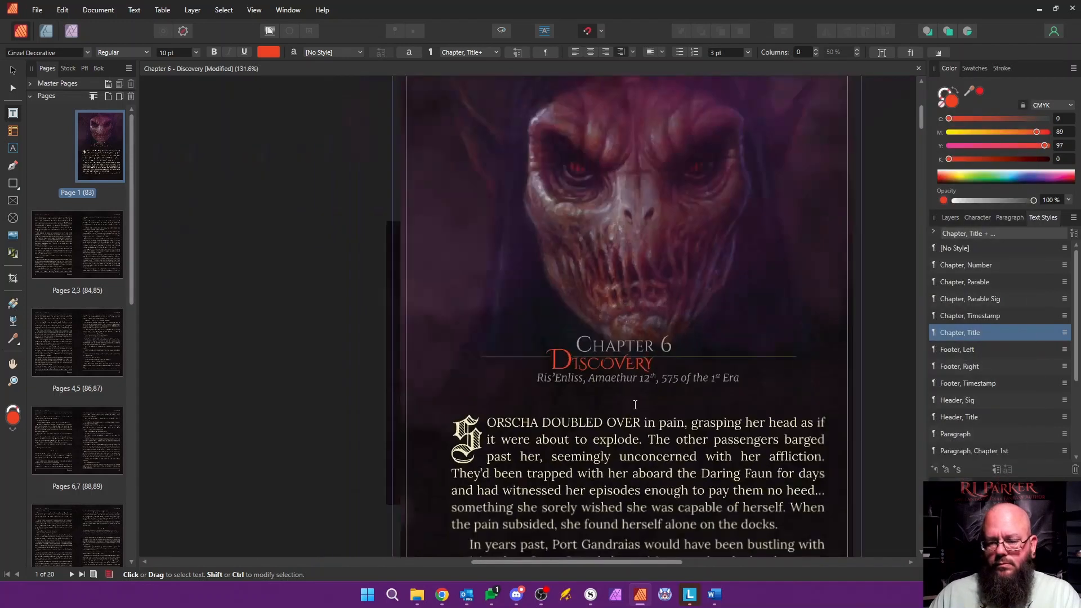
drag(521, 416, 551, 413)
click(514, 350)
key(Delete)
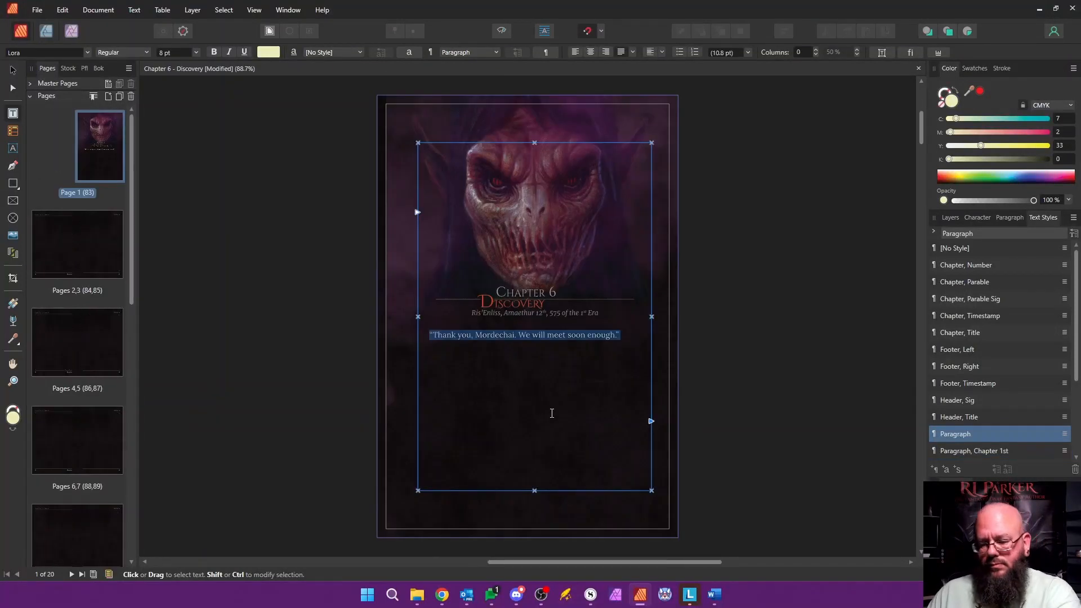
key(Delete)
Step: Delete the emptied pages 2 to 20, keeping only the chapter's opening page
click(90, 248)
drag(132, 250, 156, 550)
shift+click(66, 484)
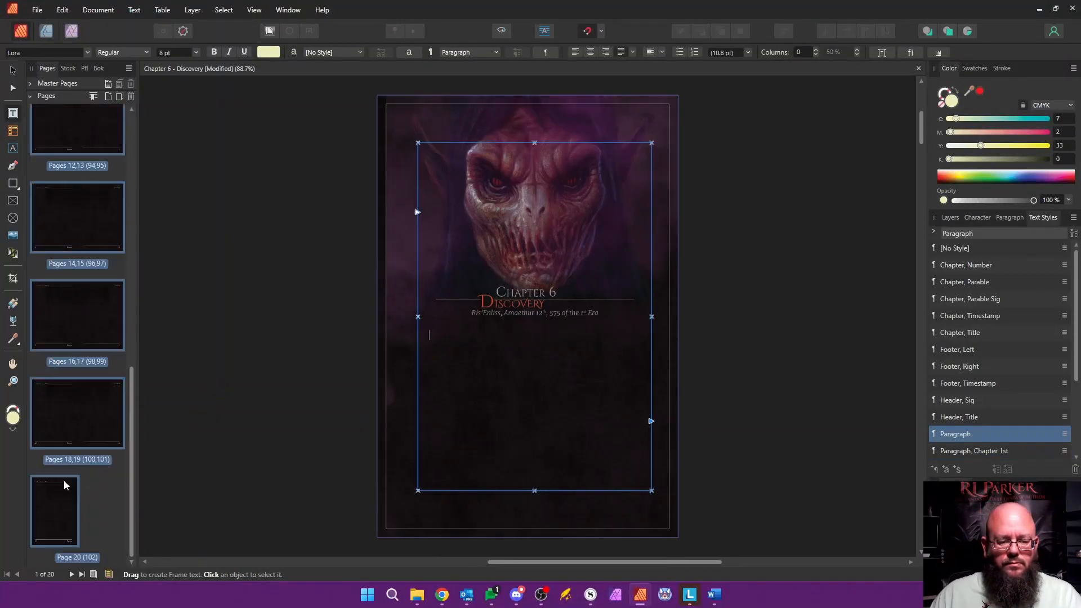
right_click(65, 483)
click(117, 368)
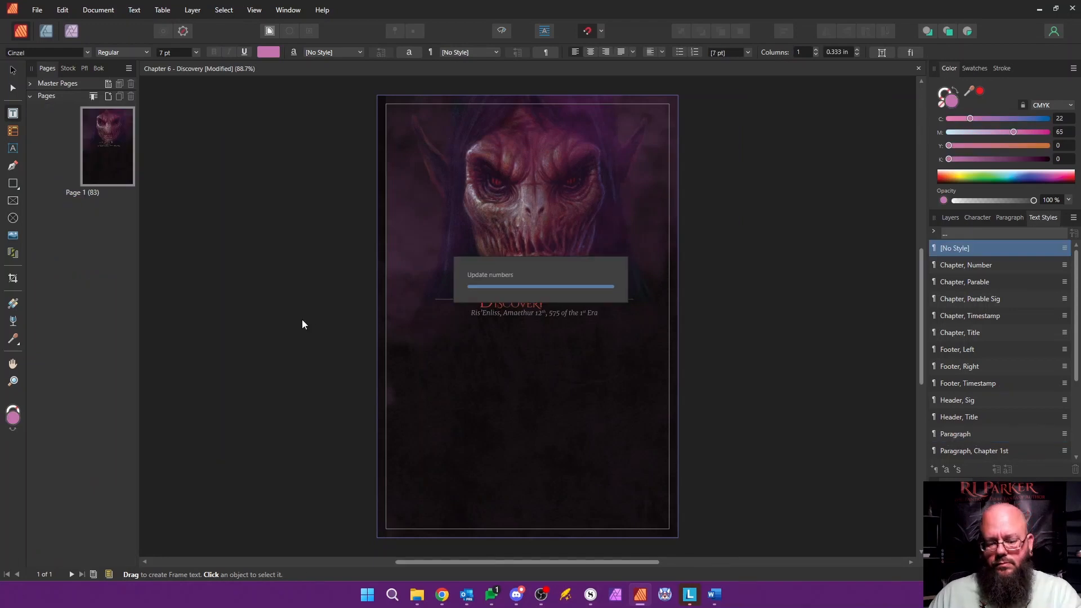
Step: Copy the chapter's text from the other open application, paste it below page 1's timestamp and autoflow it onto new pages
key(alt+Tab)
drag(762, 264, 251, 466)
key(alt+Tab)
click(538, 351)
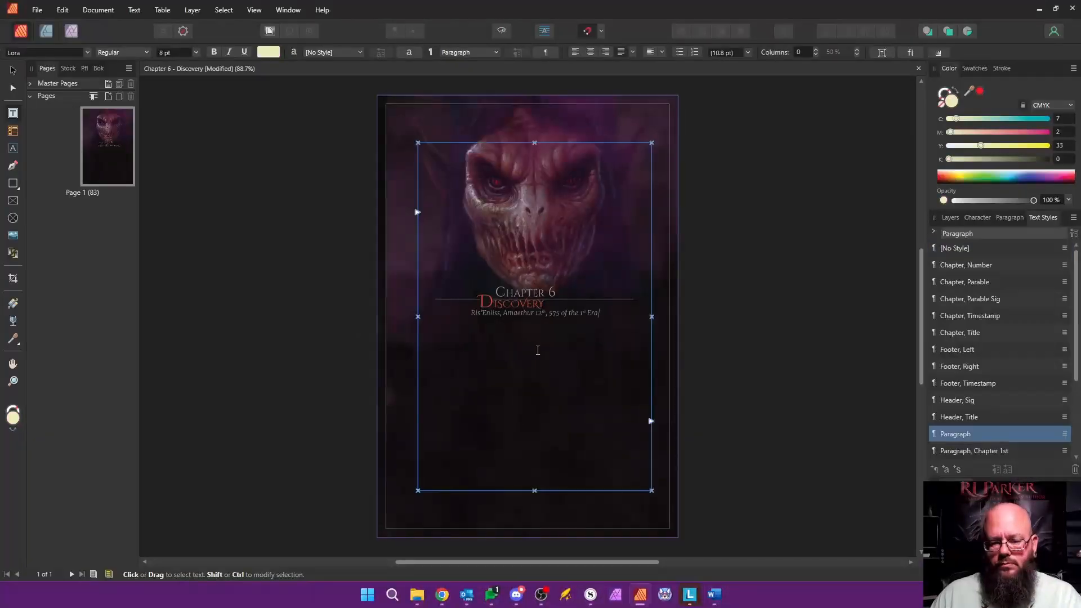
key(ctrl+v)
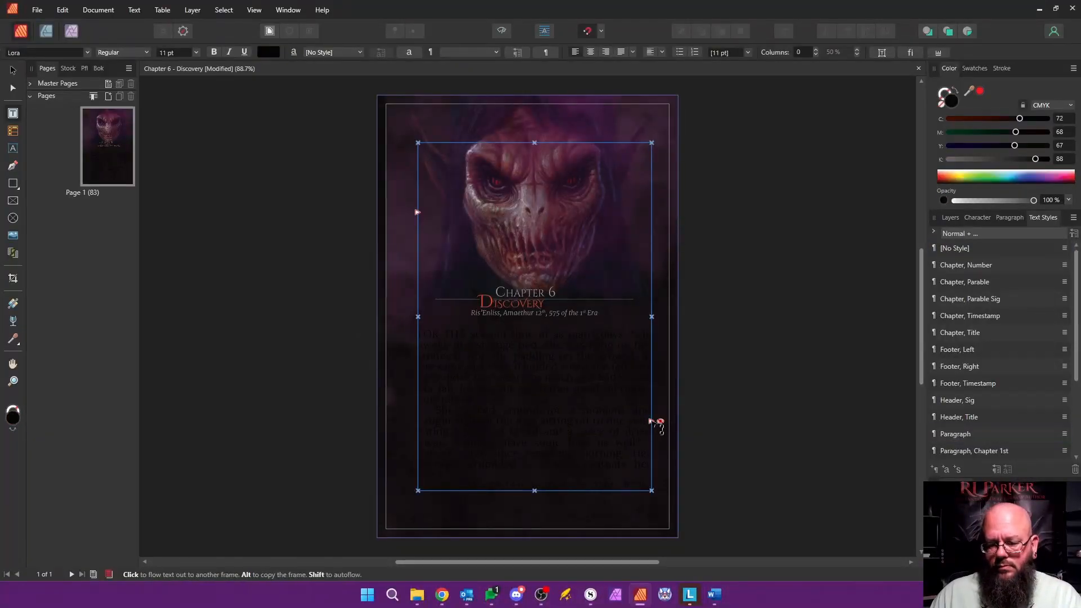
shift+click(651, 422)
Step: Apply the regular text-page master to pages 2 to 21 in place of the chapter-opening artwork
click(46, 240)
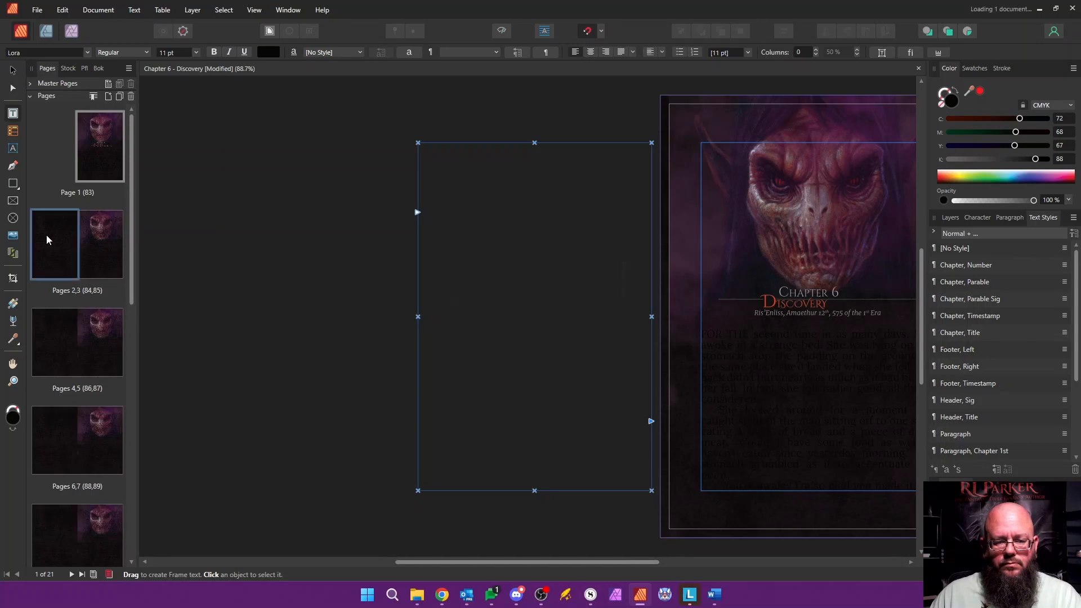
drag(131, 208, 131, 467)
shift+click(100, 523)
right_click(100, 521)
click(137, 441)
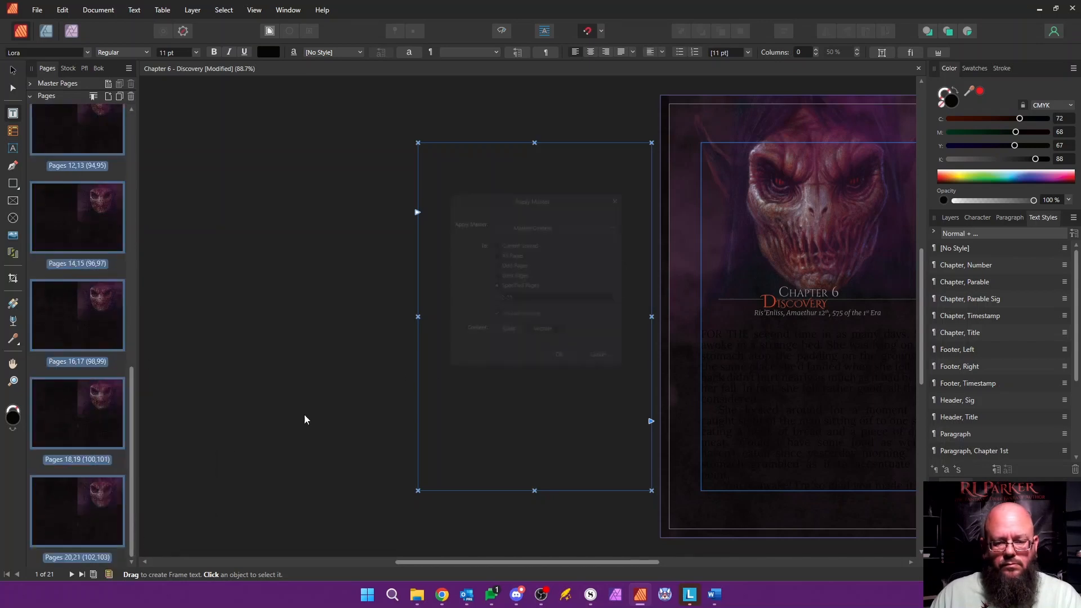
click(566, 219)
click(566, 219)
click(560, 365)
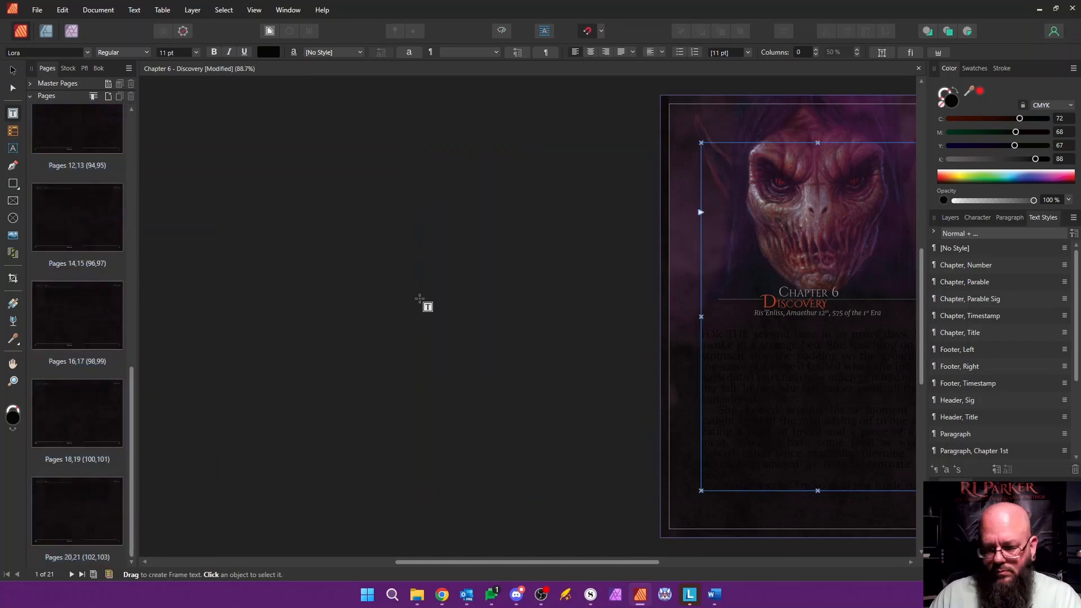
Step: Apply the Paragraph text style to all the pasted chapter text, from its first paragraph through the end
triple_click(720, 344)
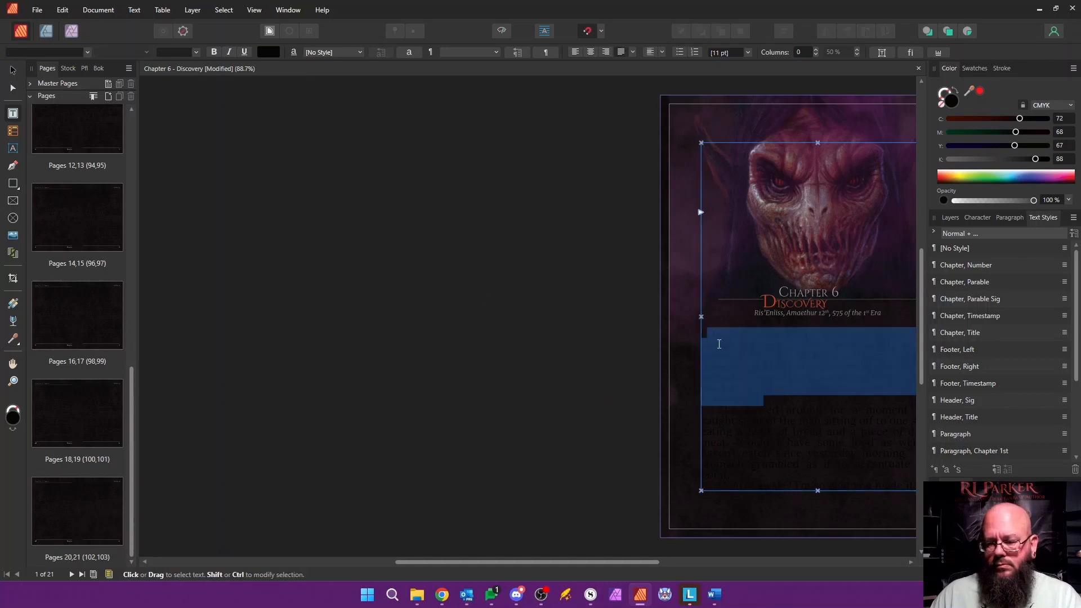
drag(703, 334, 784, 144)
drag(793, 47, 813, 435)
click(956, 434)
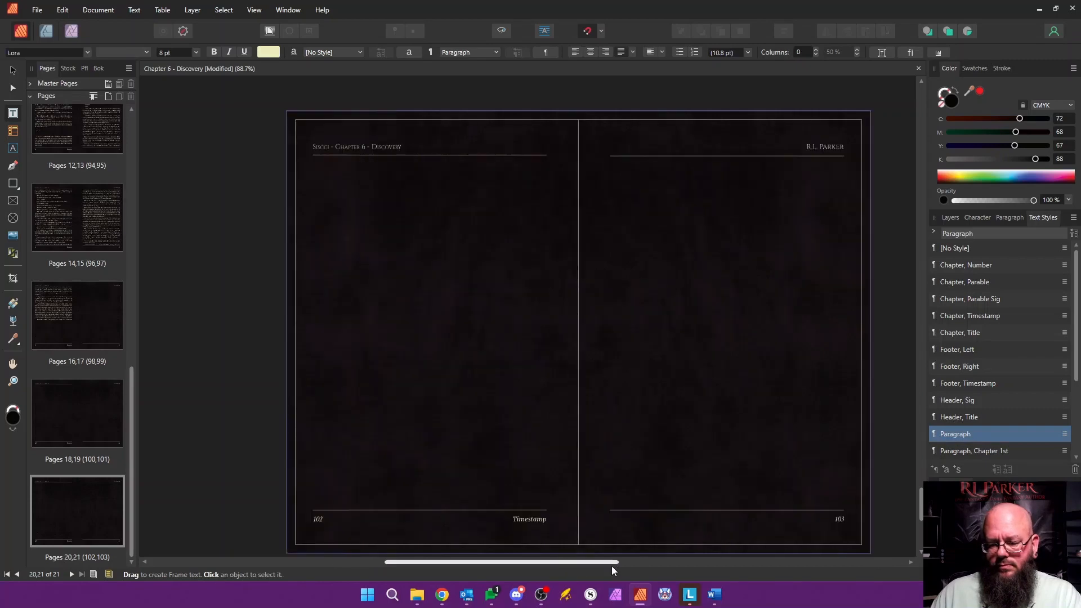
Step: Apply the Paragraph, Chapter 1st text style to the chapter's opening paragraph on page 1
drag(922, 507, 926, 139)
click(695, 232)
click(993, 450)
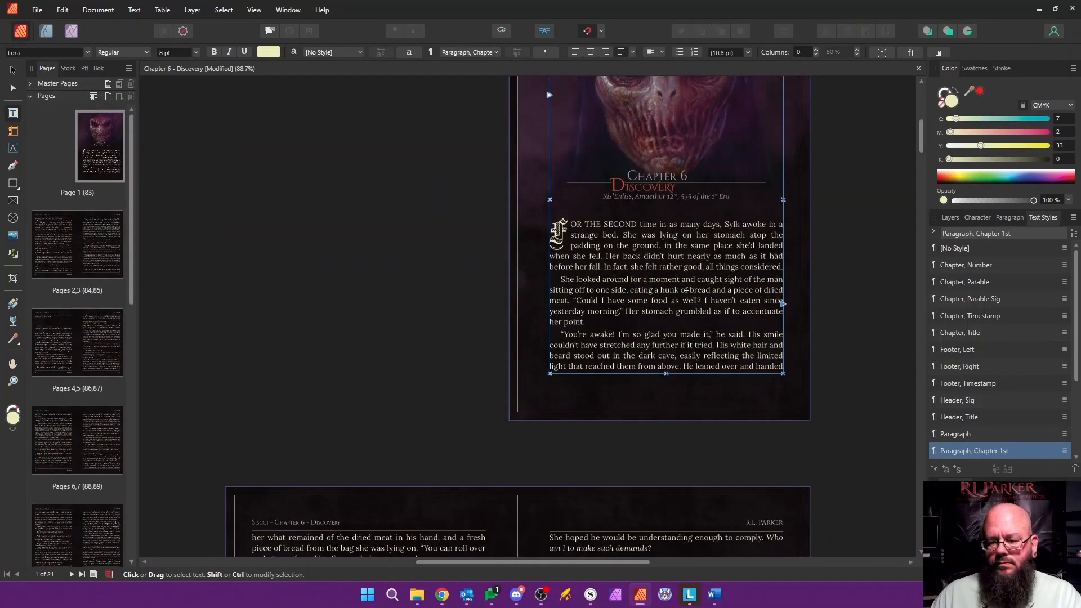
Step: Replace the scene-break symbols and their surrounding blank lines on page 86 with a single "v v v" line
scroll(646, 282, down, 10)
scroll(646, 282, down, 2)
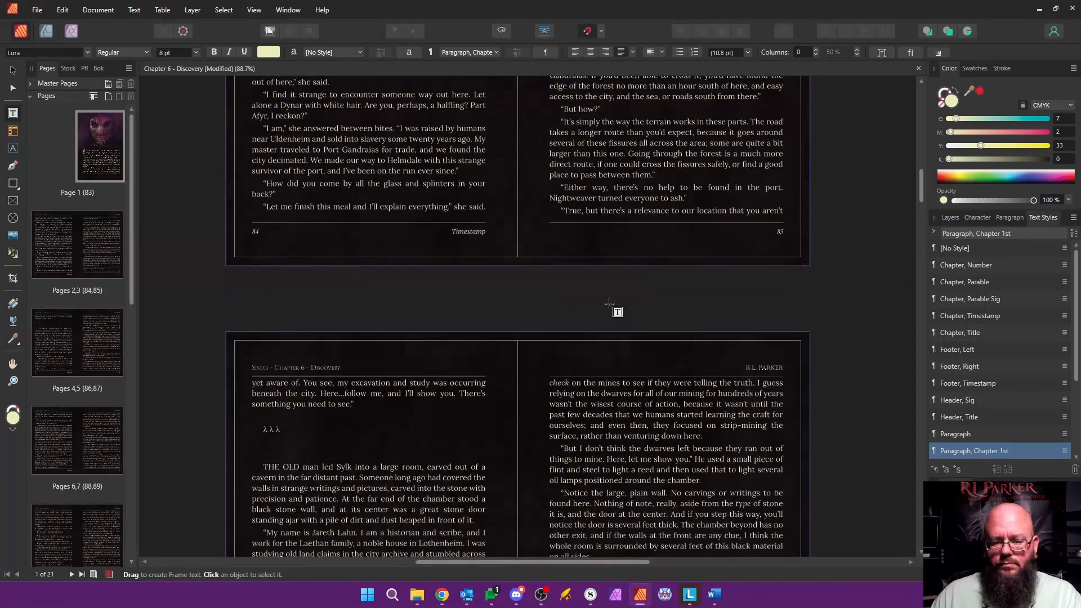
drag(258, 418, 251, 450)
text(v v v)
key(Return)
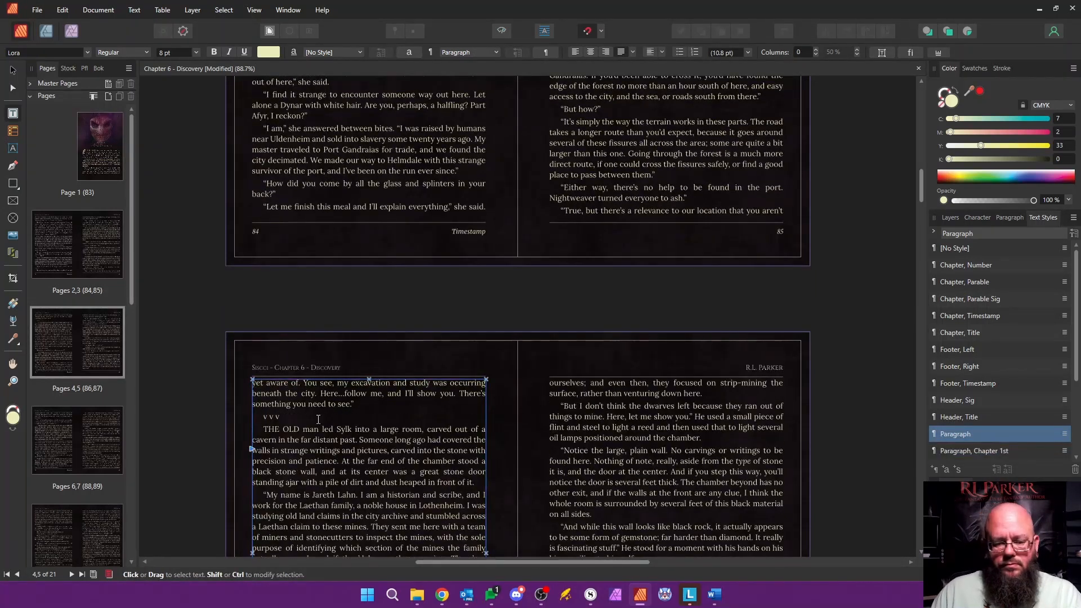
Step: Style the paragraph beginning "THE OLD MAN" as Paragraph, Scene 1st and the "v v v" line above it as Scene Break
scroll(991, 349, down, 3)
click(983, 367)
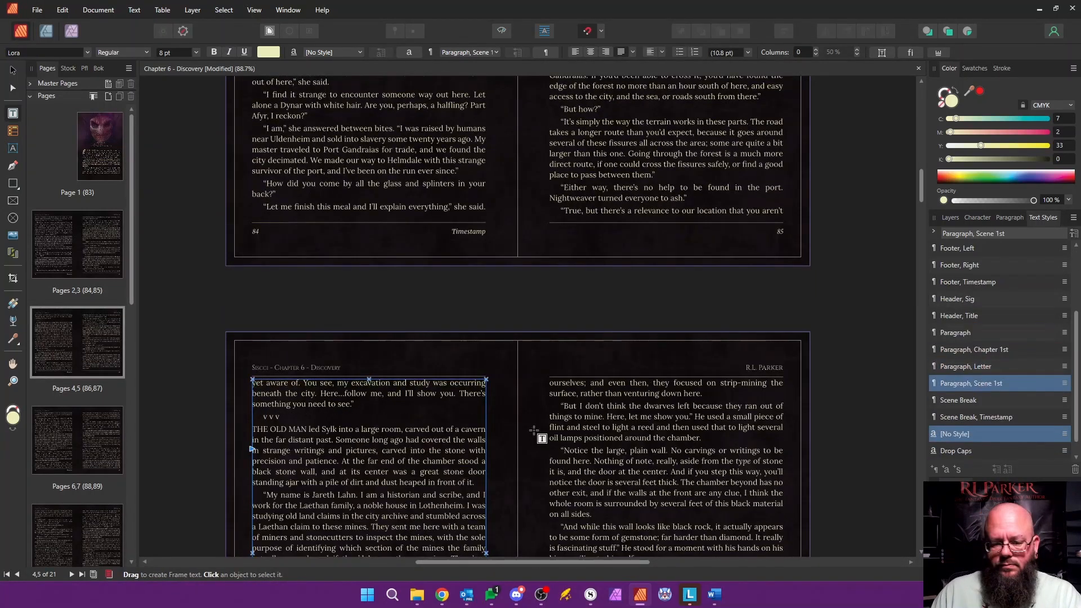
click(269, 417)
click(959, 400)
Step: Replace page 93's scene-break symbols with "v v v" in Scene Break style, and style the following paragraph as Paragraph, Scene 1st
scroll(438, 414, down, 2)
scroll(438, 414, down, 10)
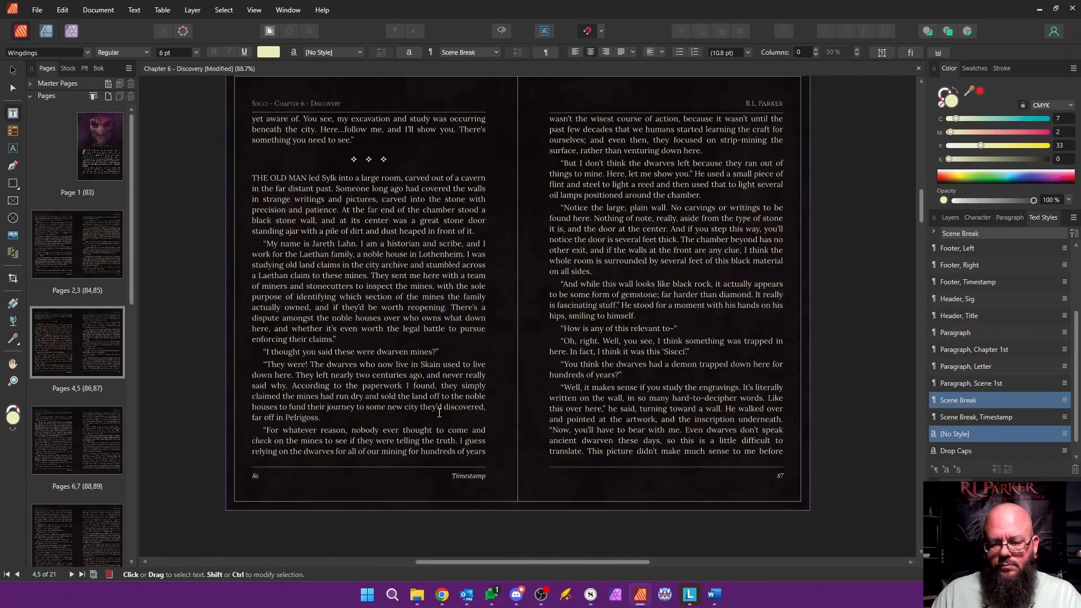
scroll(441, 412, down, 15)
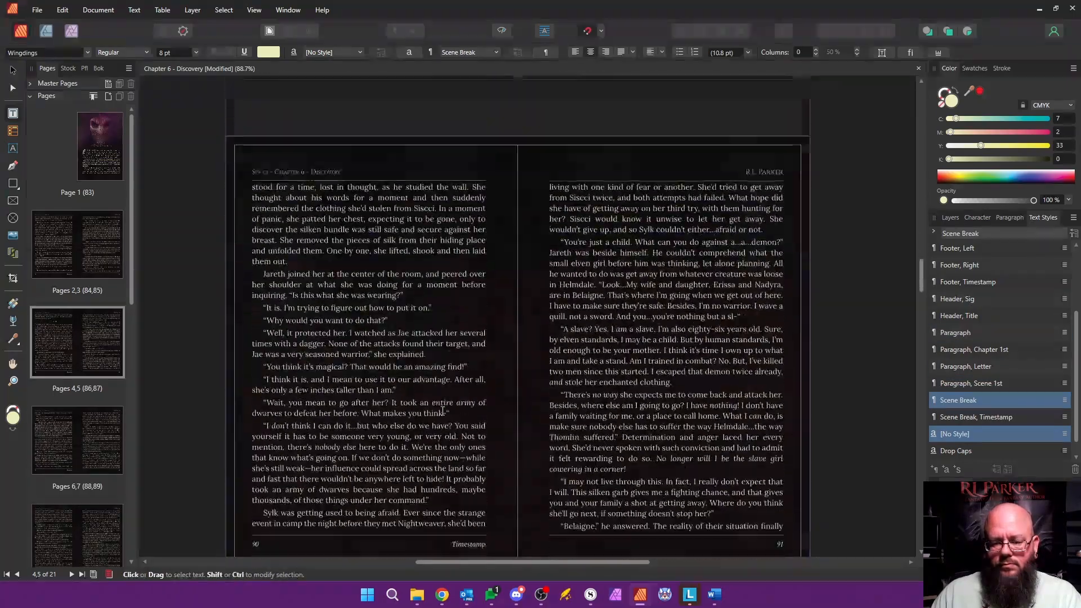
triple_click(606, 204)
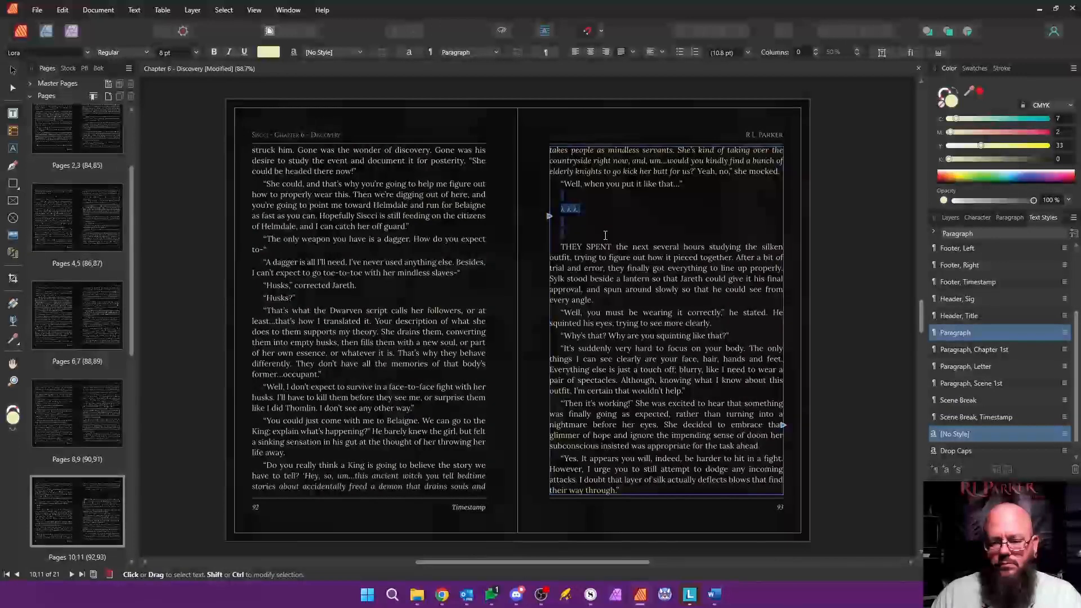
text(v v v)
key(Return)
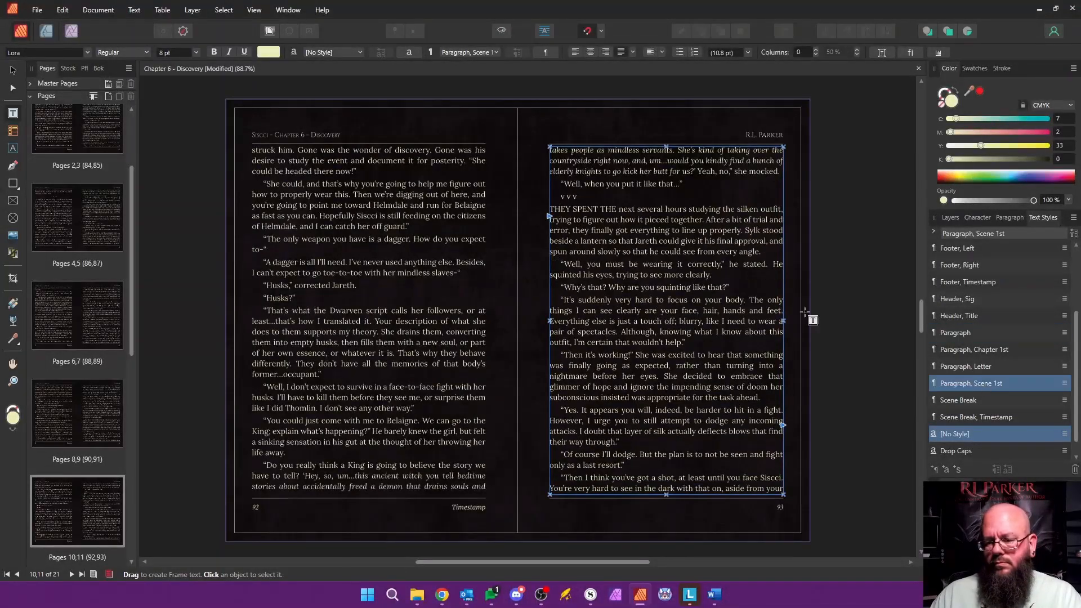
click(964, 399)
Step: Replace page 94's scene-break symbols with "v v v" in Scene Break style, and style the "SYLK SHOVED" paragraph as Paragraph, Scene 1st
scroll(586, 282, down, 8)
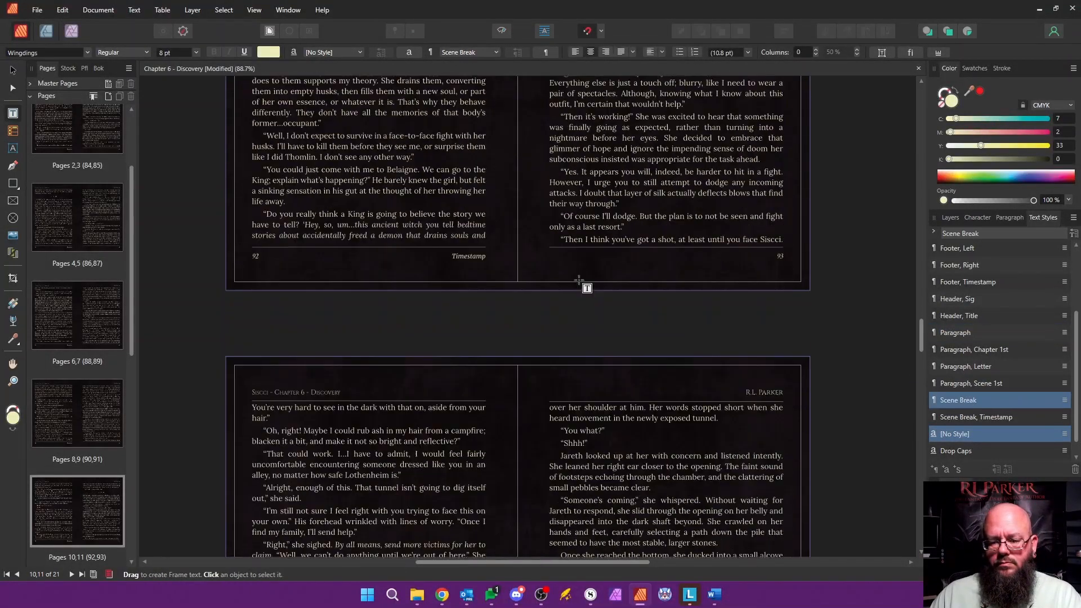
drag(260, 412, 334, 446)
text(v v v)
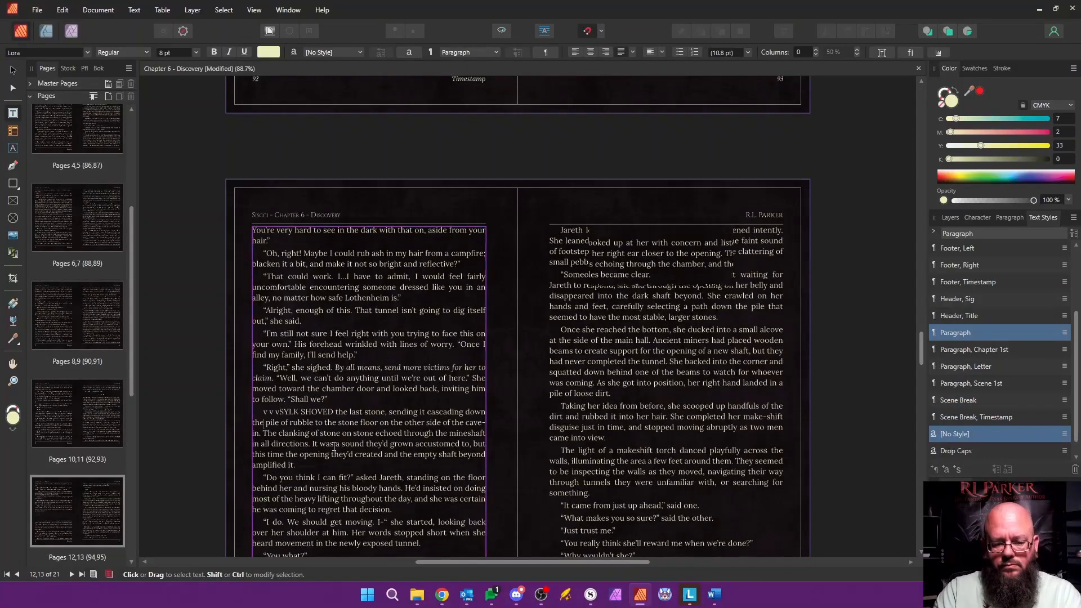
click(980, 384)
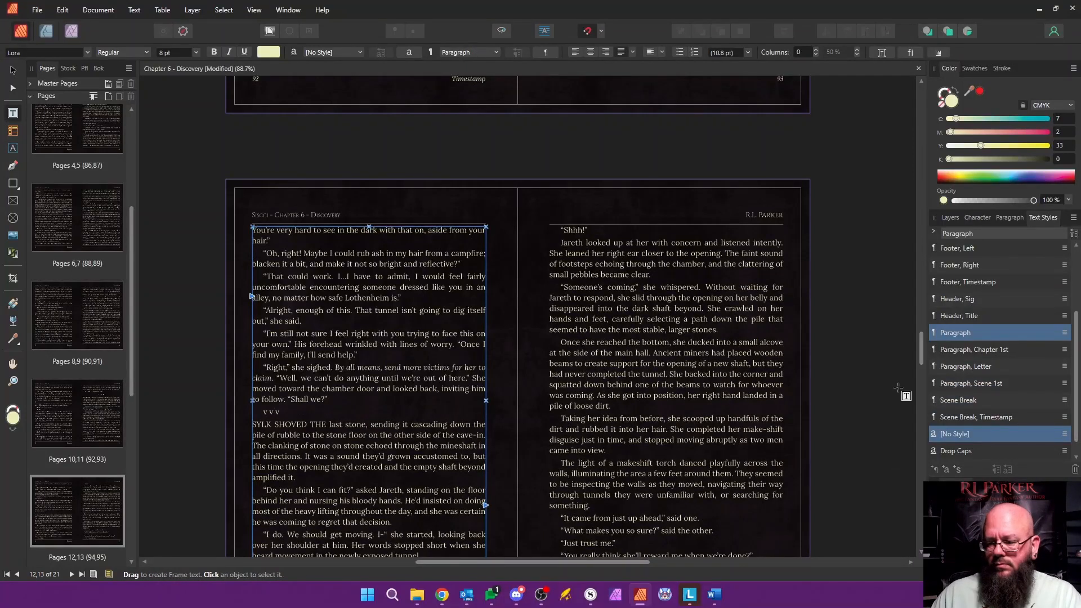
click(961, 400)
Step: Delete the five empty pages after page 98 at the end of the chapter
scroll(396, 332, down, 15)
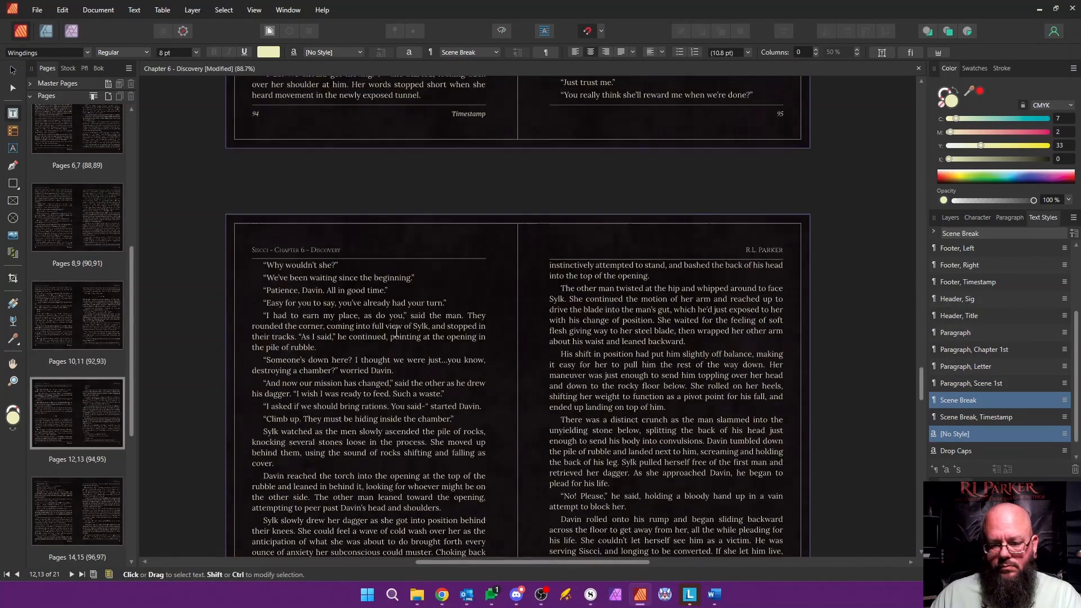
scroll(400, 331, up, 2)
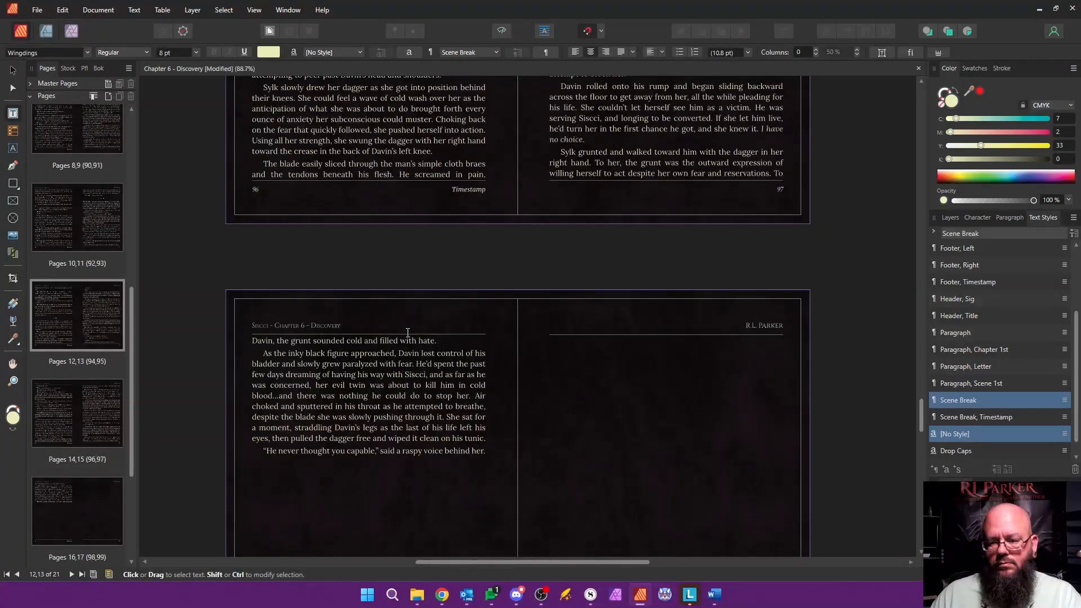
scroll(406, 327, down, 6)
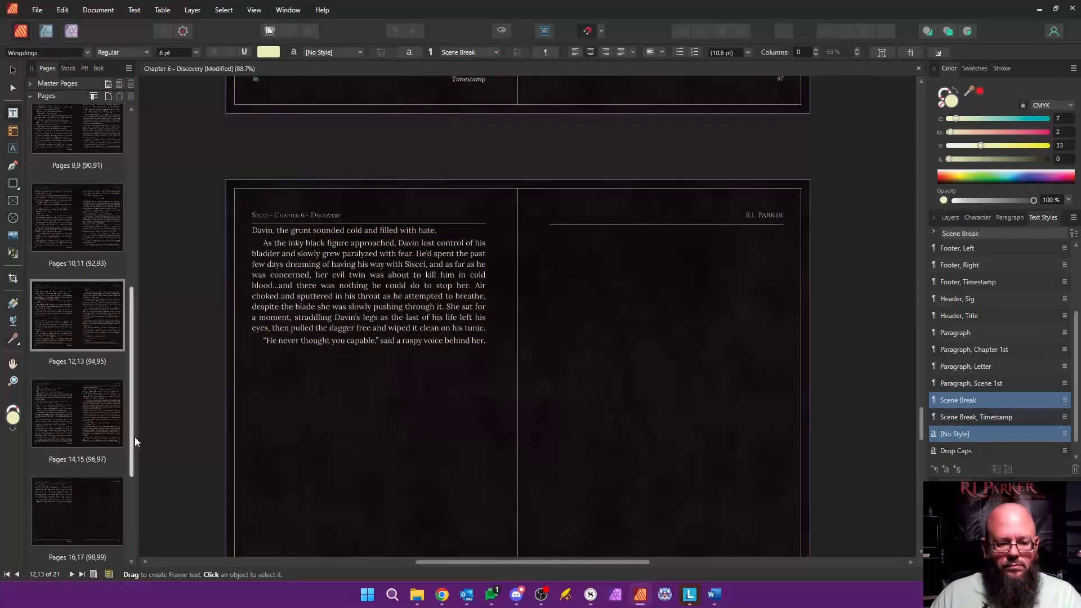
shift+click(107, 515)
right_click(109, 515)
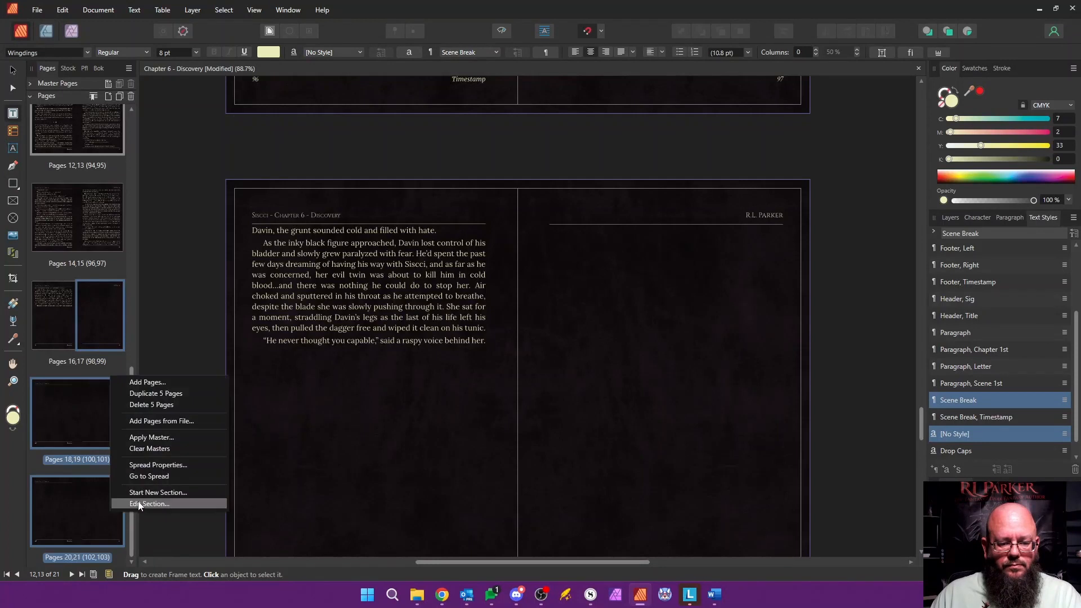
click(164, 405)
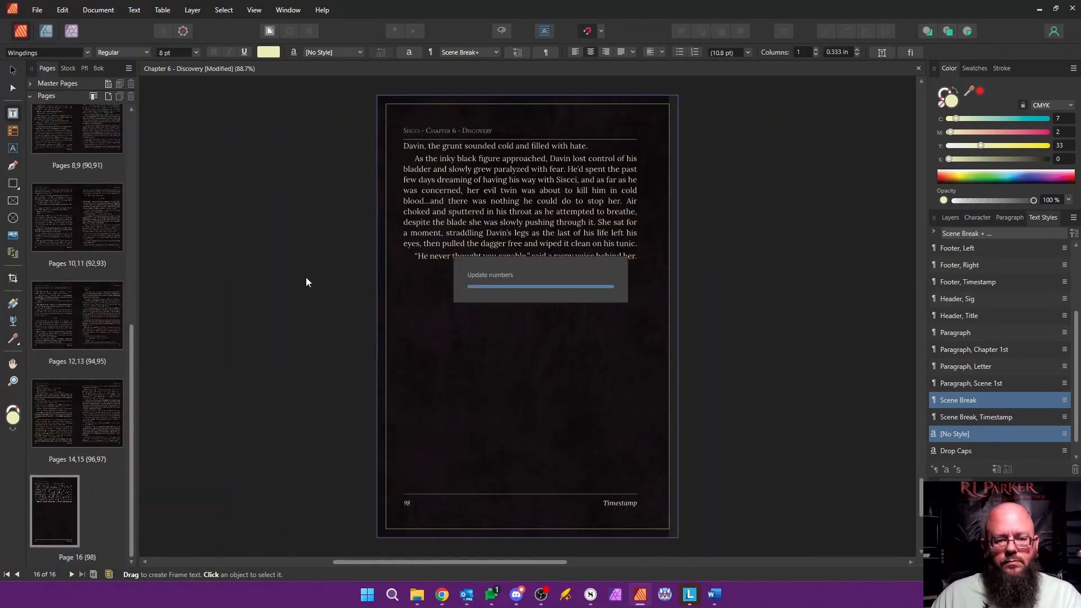
Step: Save and close the Chapter 6 document, and open Chapter 7 - Johorr from the book with its page list showing
click(98, 68)
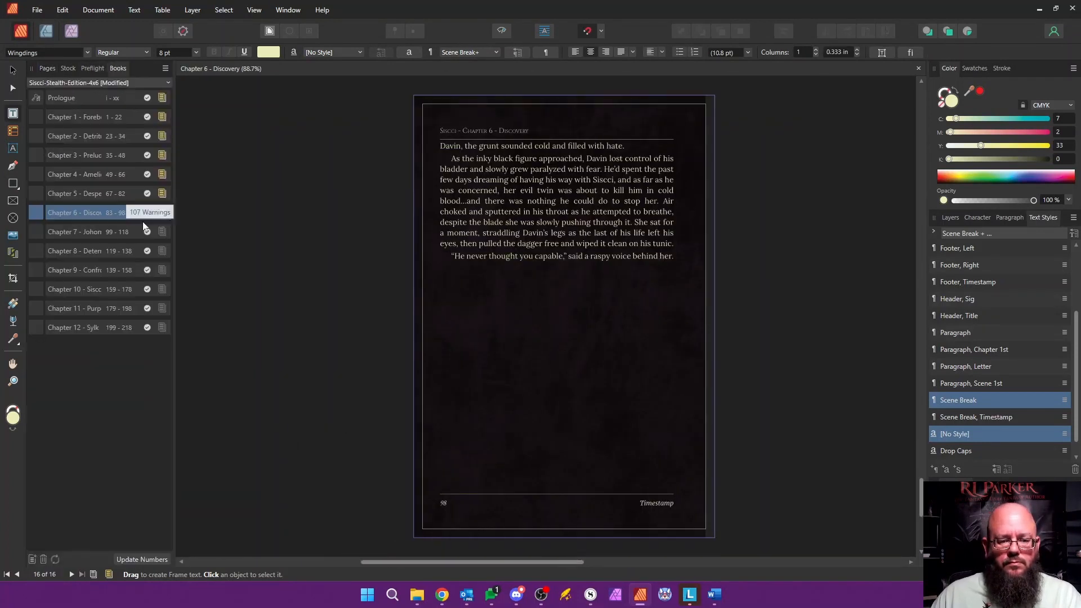
click(918, 68)
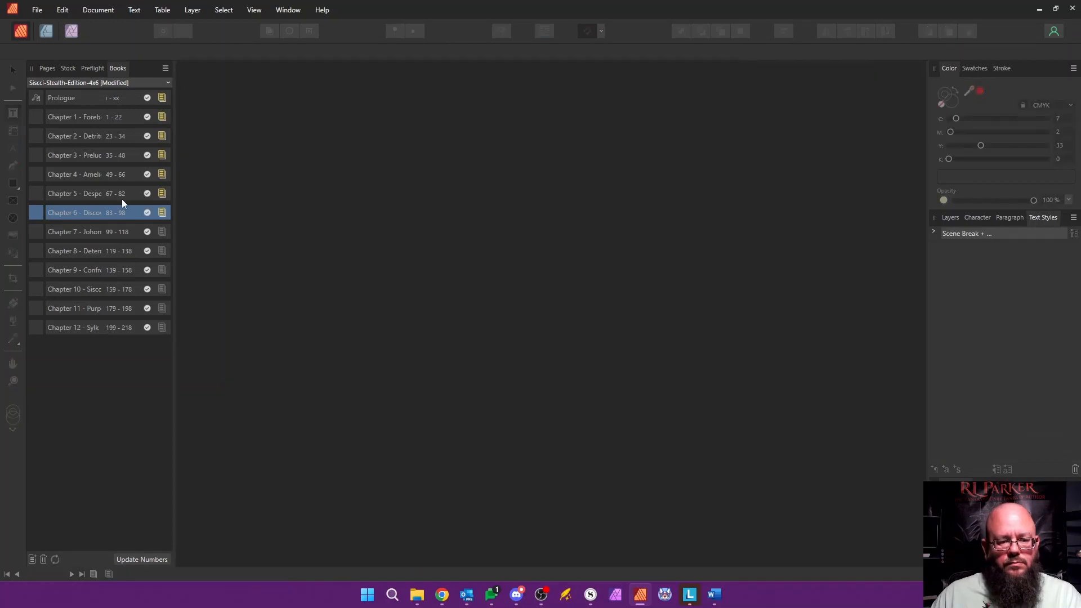
double_click(111, 232)
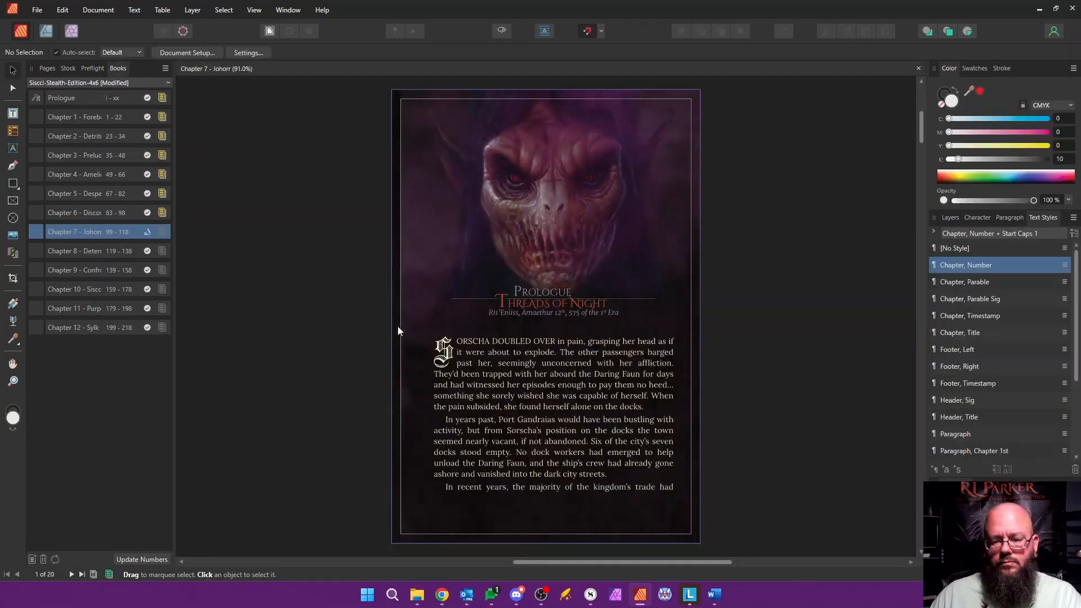
click(48, 69)
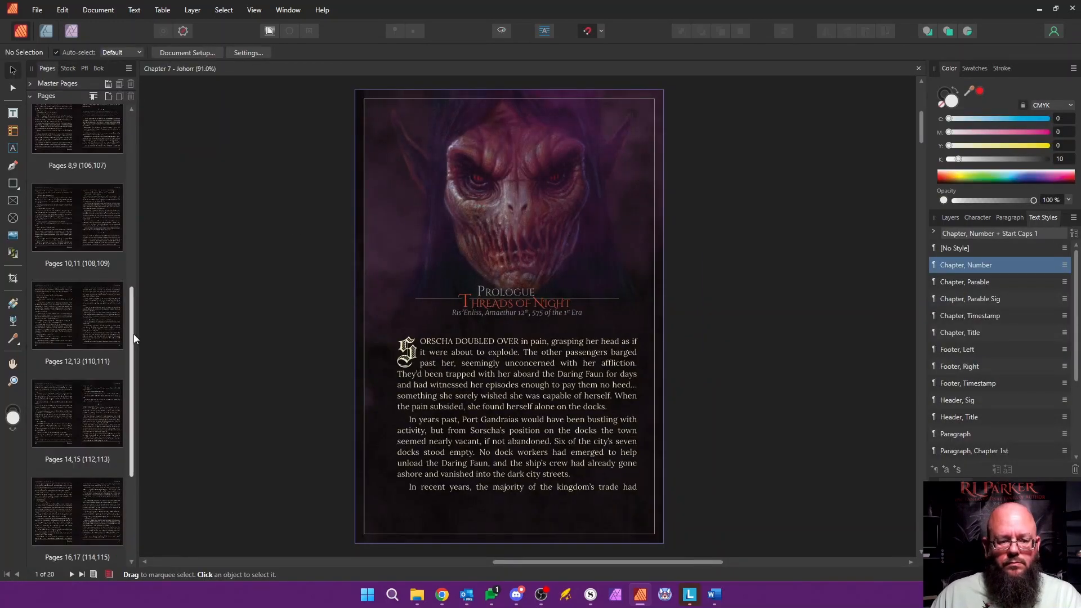
Step: Rename the document's section to "Chapter 7 - Johorr" in the Section Manager
scroll(134, 338, up, 10)
right_click(113, 155)
click(164, 281)
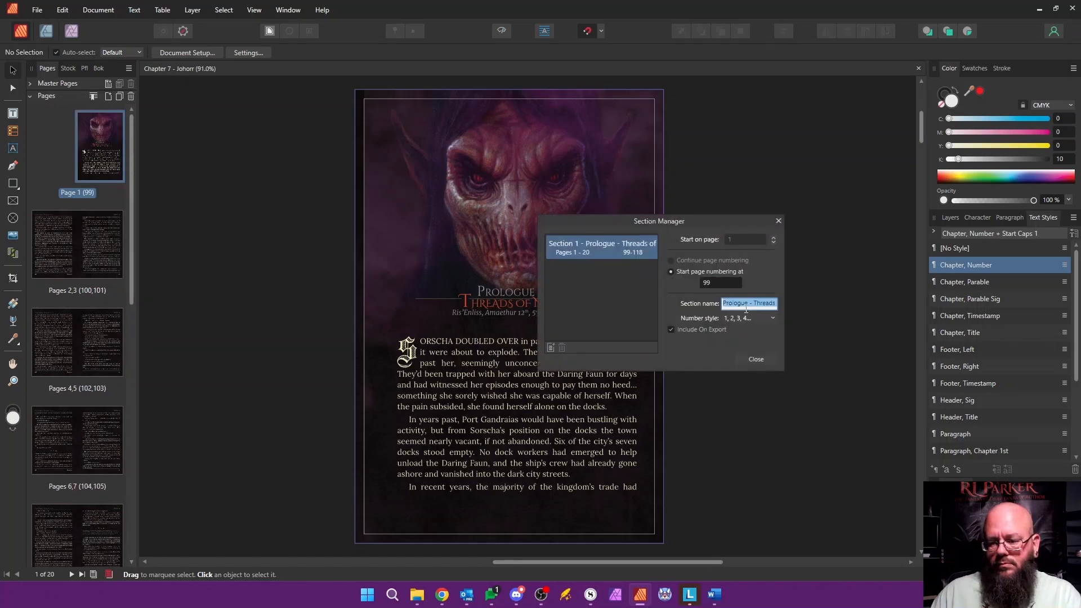
text(Chapter 7 - Johorr)
key(Return)
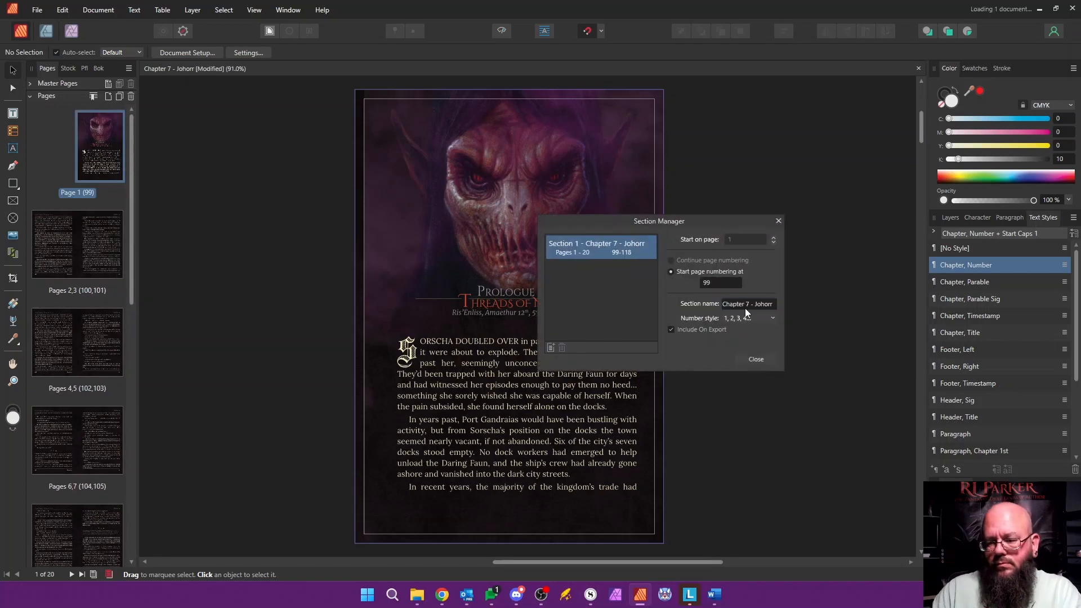
click(755, 360)
Step: Replace the opening page's chapter number with "Chapter 7" and its title with "Johorr"
double_click(487, 293)
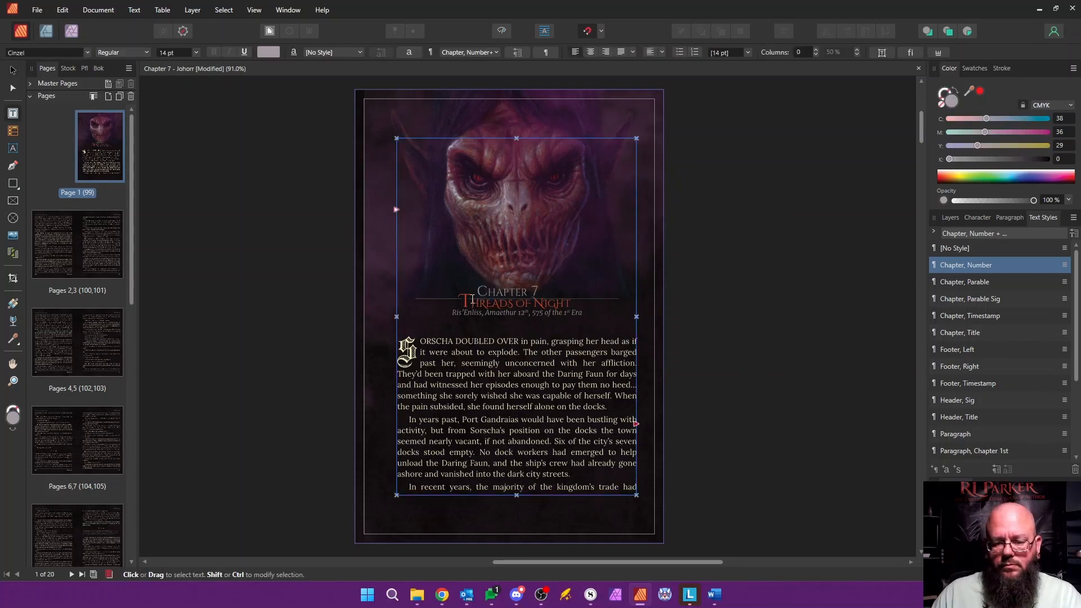
key(Down)
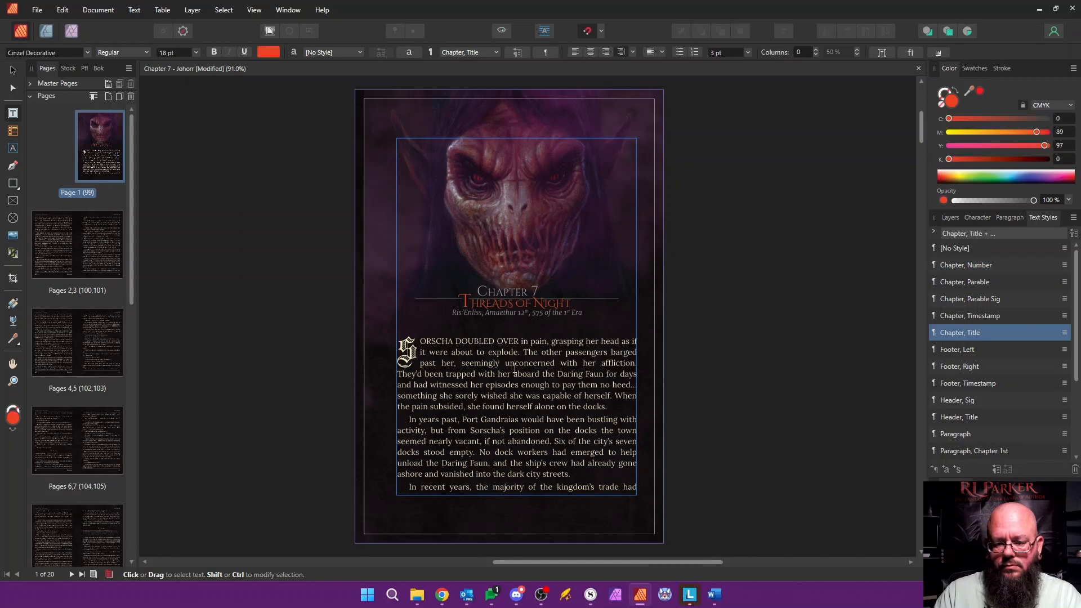
text(J)
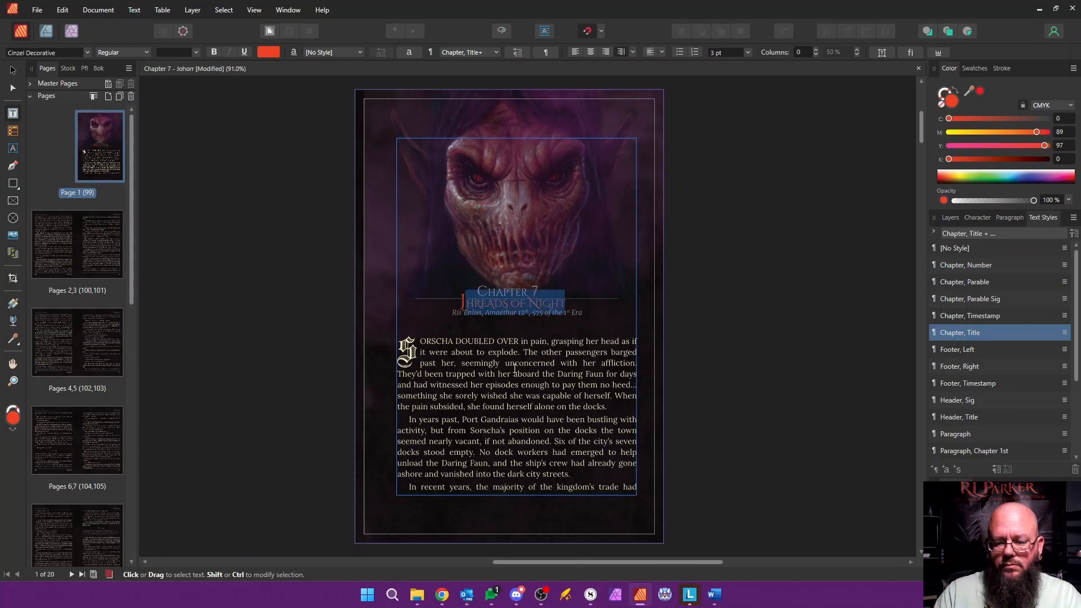
text(ohorr)
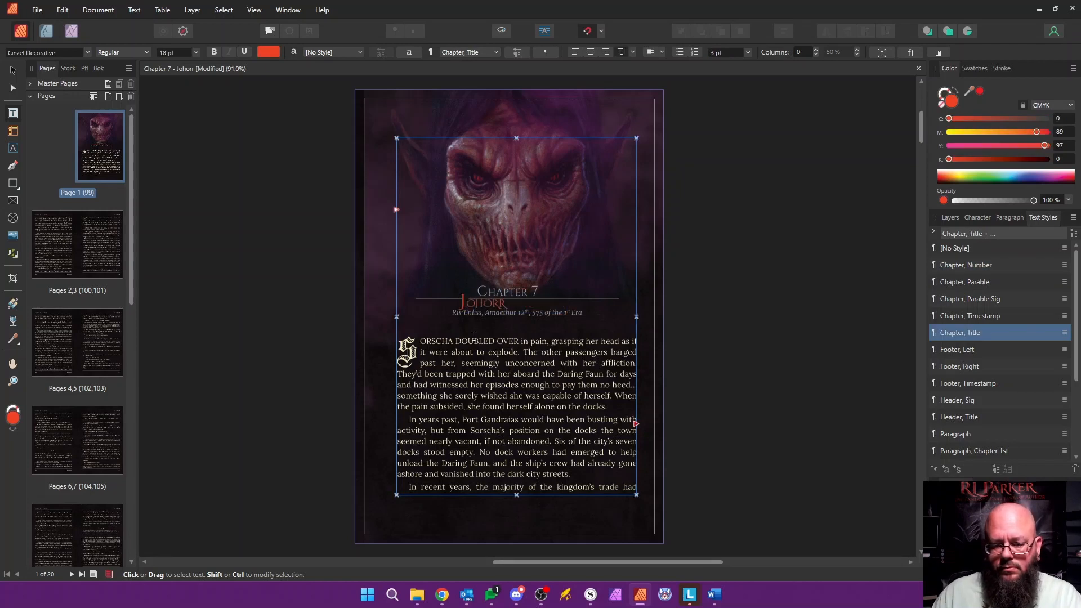
Step: Reduce the font size of the space before the "Johorr" title to 12 pt and check the heading
click(197, 52)
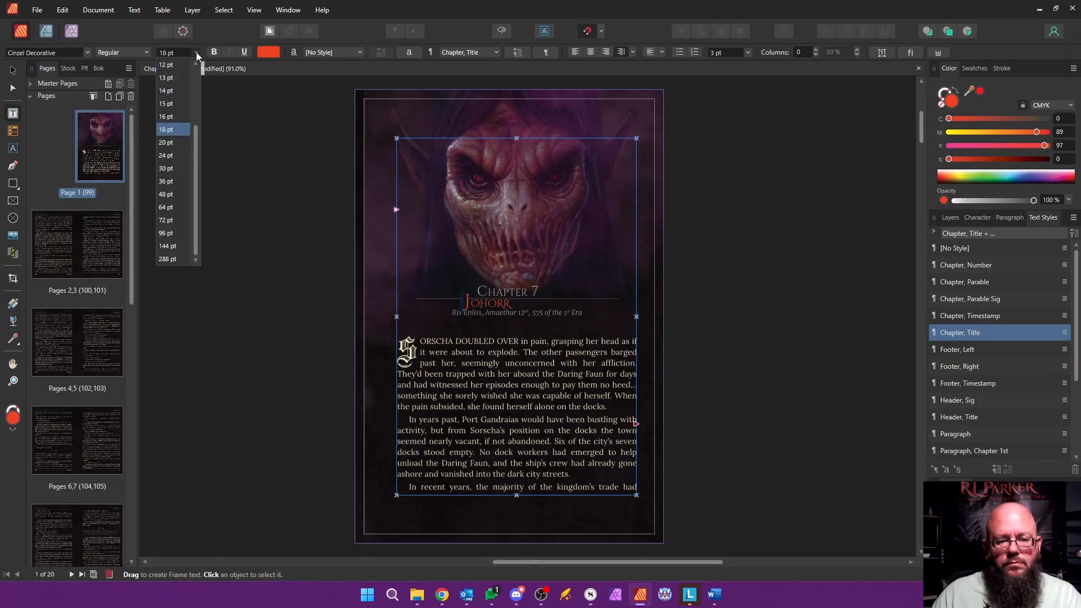
click(167, 90)
click(196, 53)
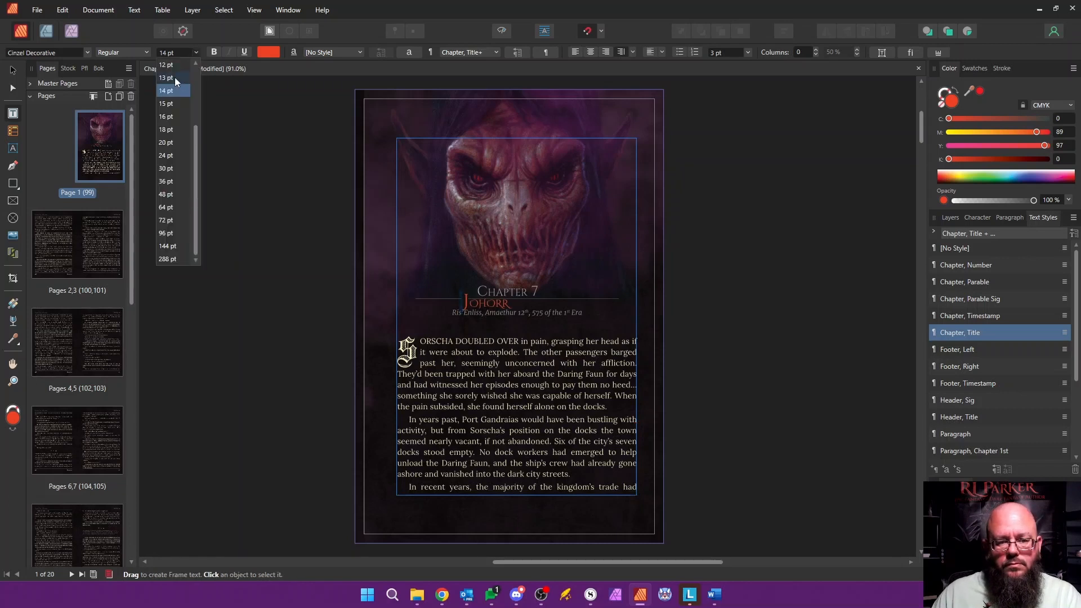
click(175, 77)
click(195, 53)
click(175, 65)
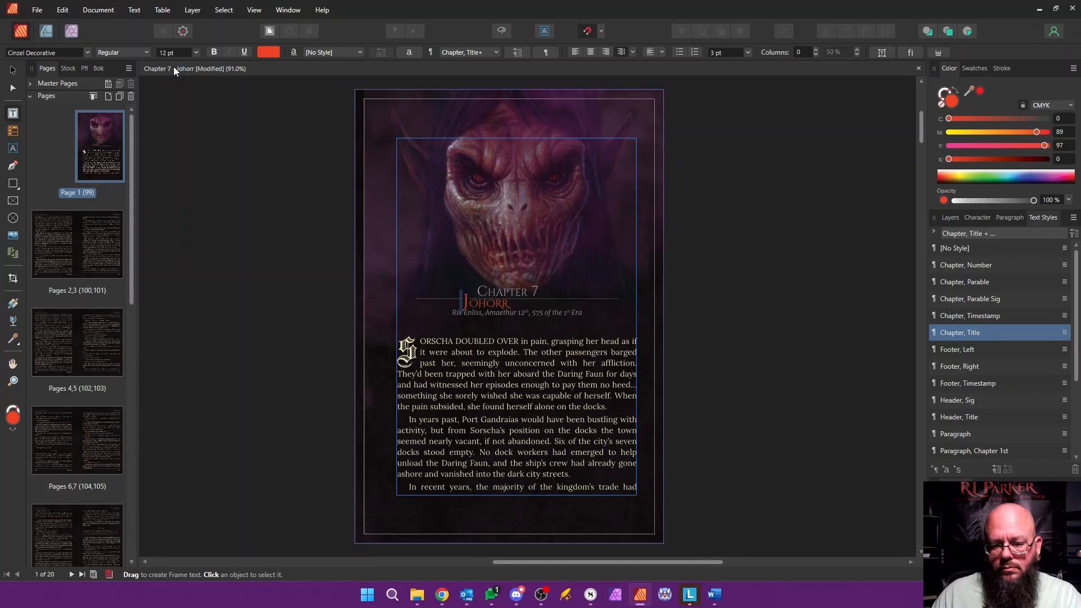
click(465, 341)
scroll(489, 328, up, 5)
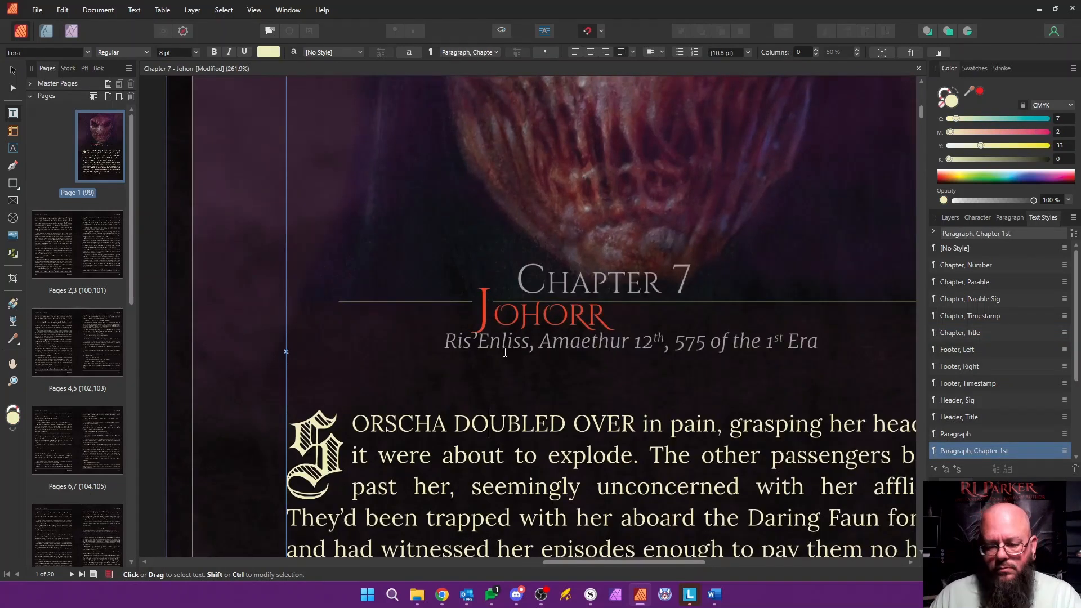
scroll(505, 352, down, 7)
scroll(469, 353, up, 2)
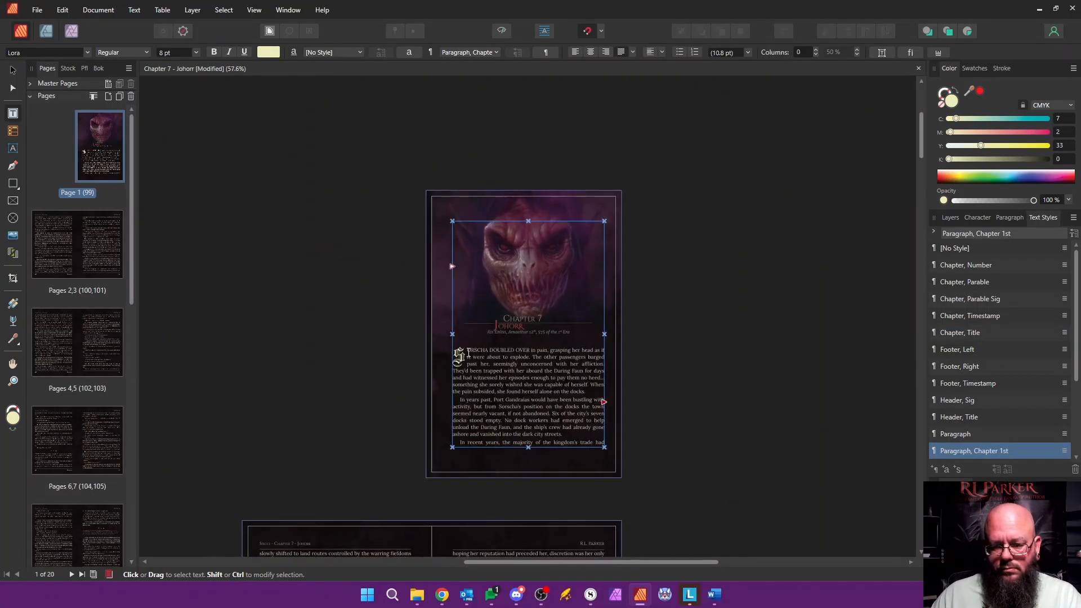
Step: Delete the leftover Prologue body text from the opening paragraph through the last page, and save the chapter
mouse_move(469, 352)
mouse_down()
mouse_move(541, 436)
mouse_move(579, 605)
mouse_up()
drag(526, 256, 545, 148)
click(449, 226)
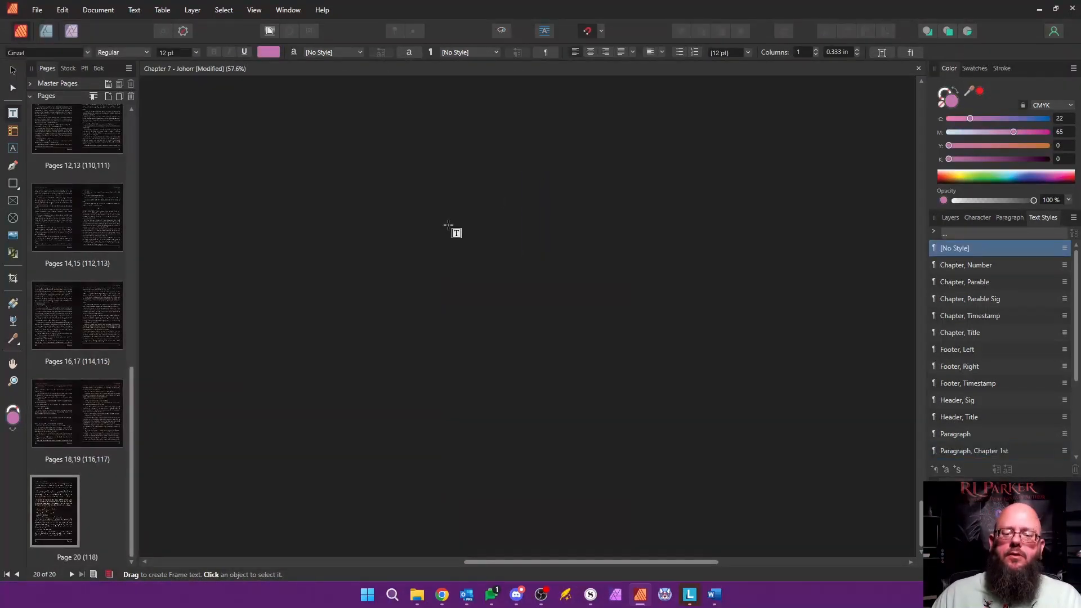
click(15, 71)
scroll(509, 212, up, 4)
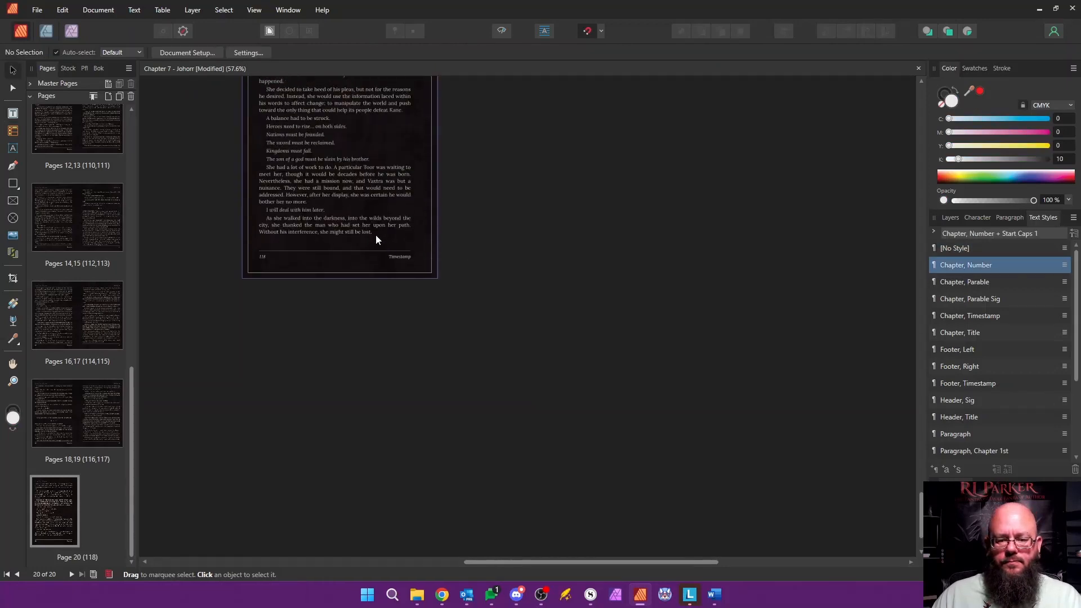
double_click(376, 237)
drag(376, 237, 455, 260)
key(Delete)
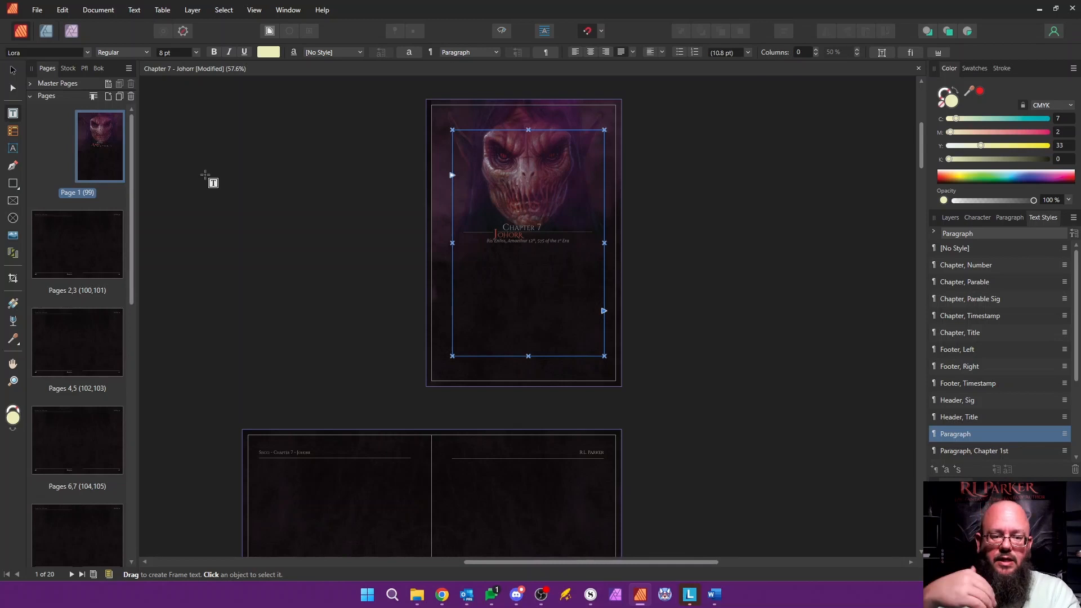
key(ctrl+s)
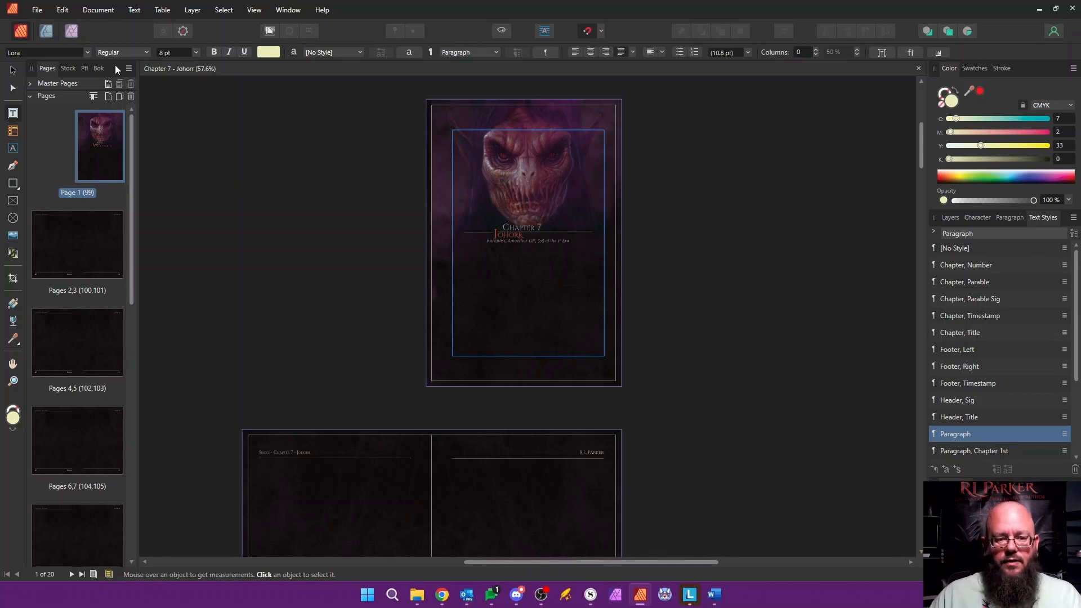
Step: Open the Prologue document from the book and bring the end of its last page into view
click(98, 68)
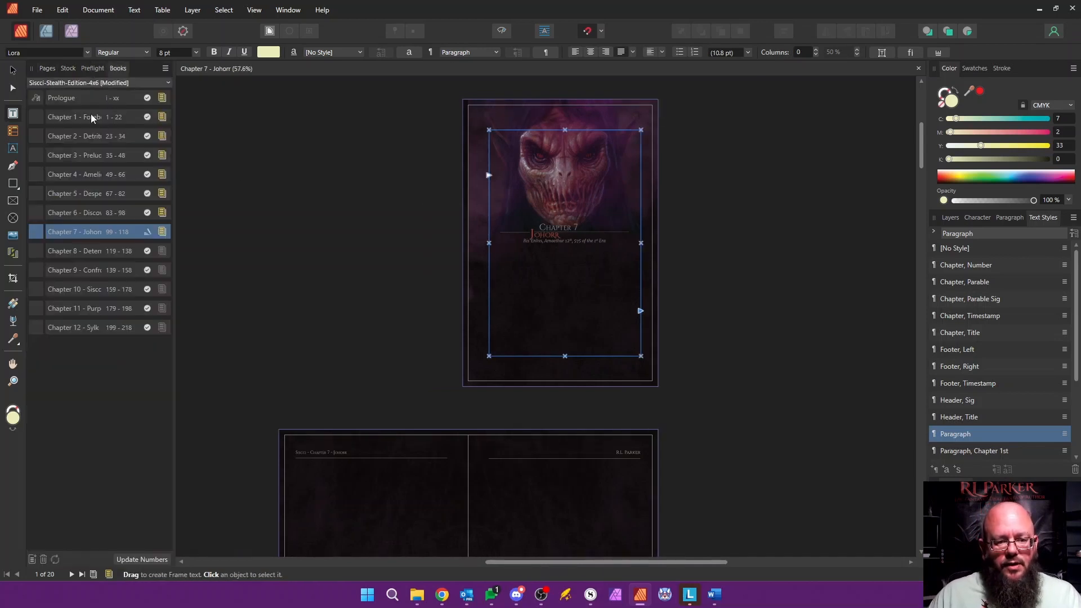
double_click(77, 98)
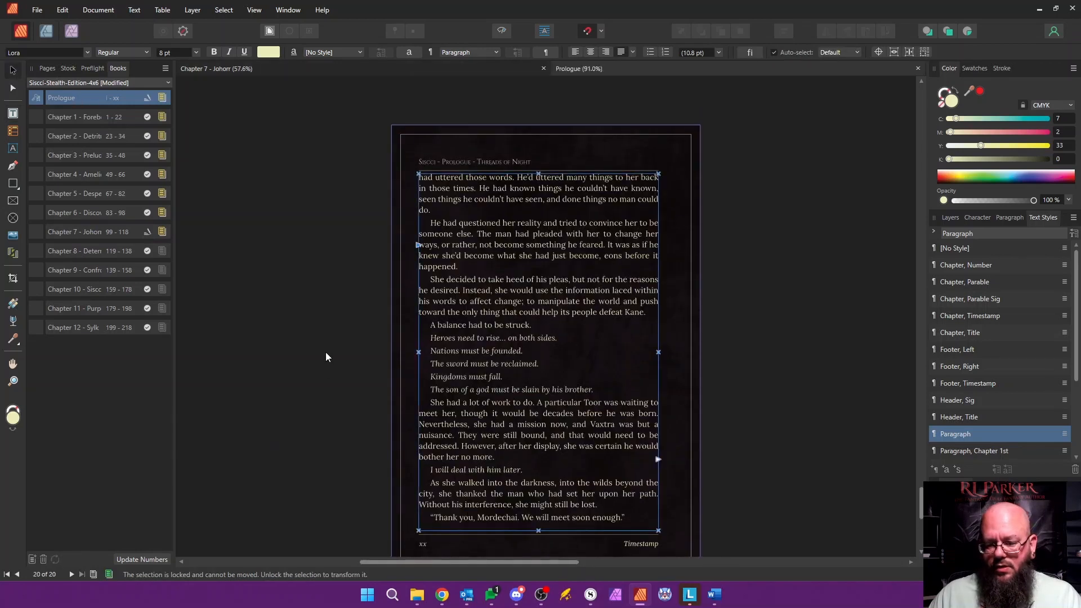
scroll(325, 353, down, 2)
drag(505, 564, 580, 563)
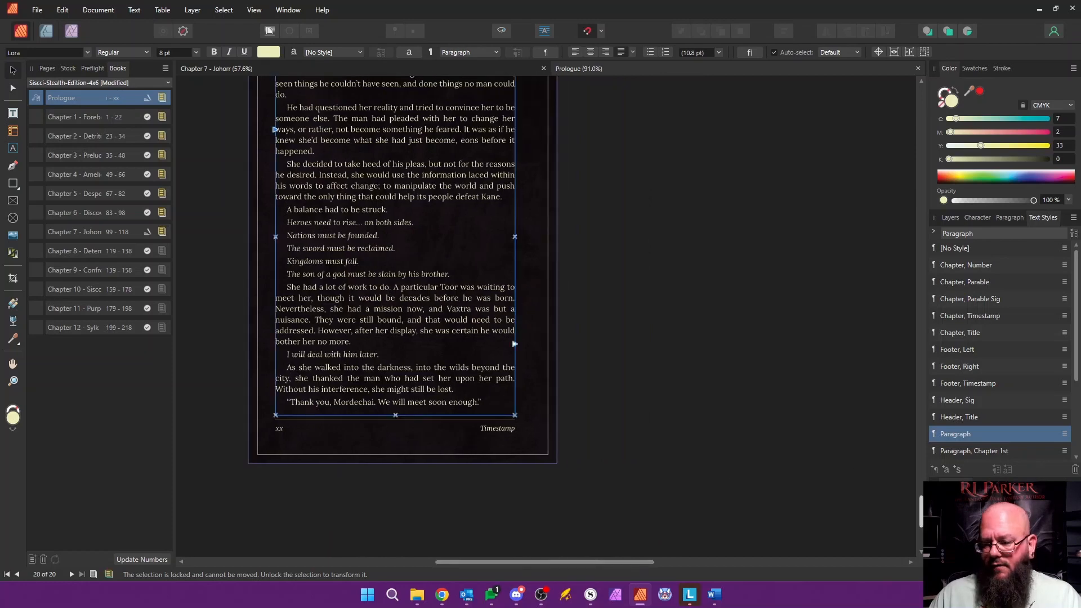
Step: Style the "A deathly calm" paragraph after the scene break on page ix as Paragraph, Scene 1st
scroll(903, 472, up, 10)
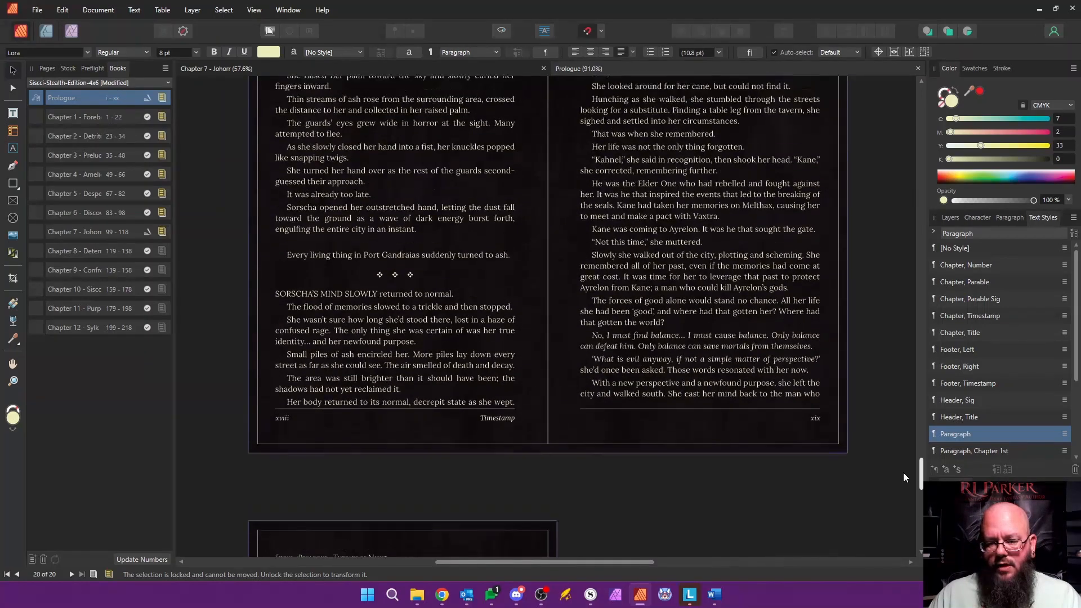
scroll(904, 462, up, 10)
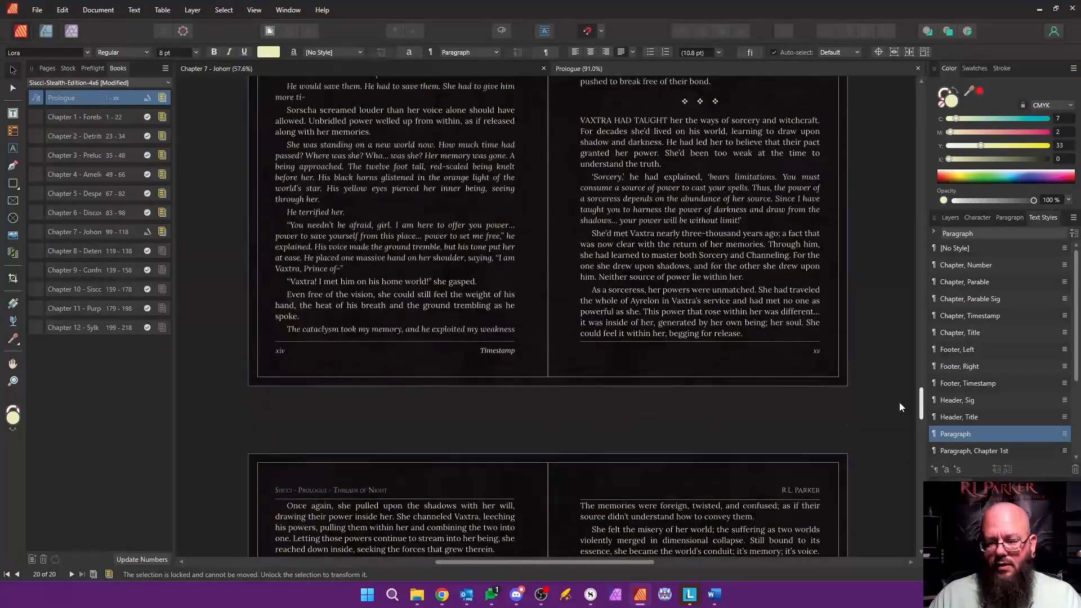
scroll(899, 387, up, 10)
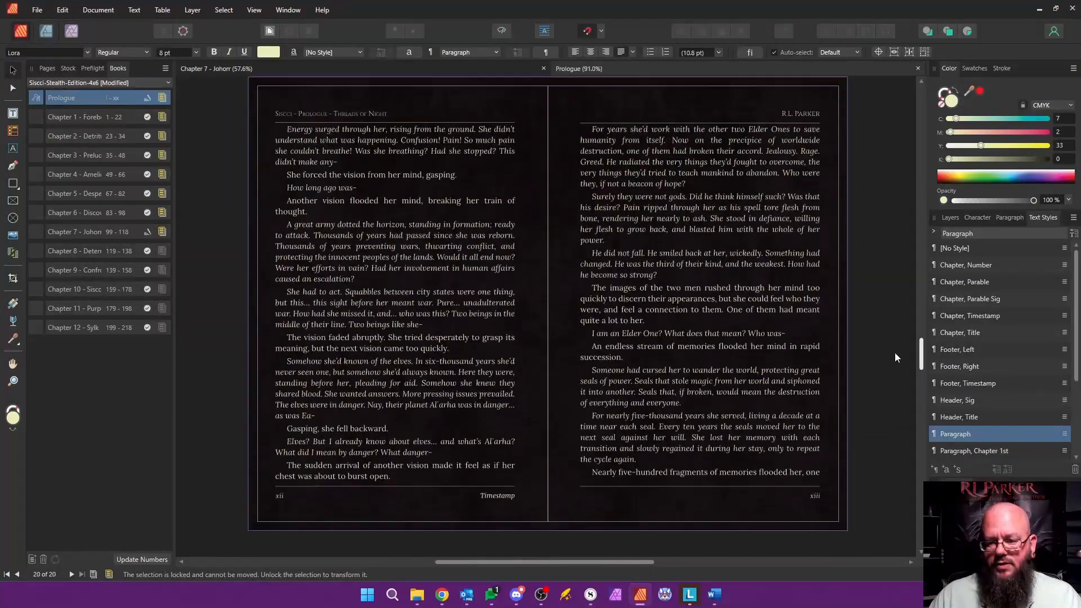
scroll(886, 322, up, 10)
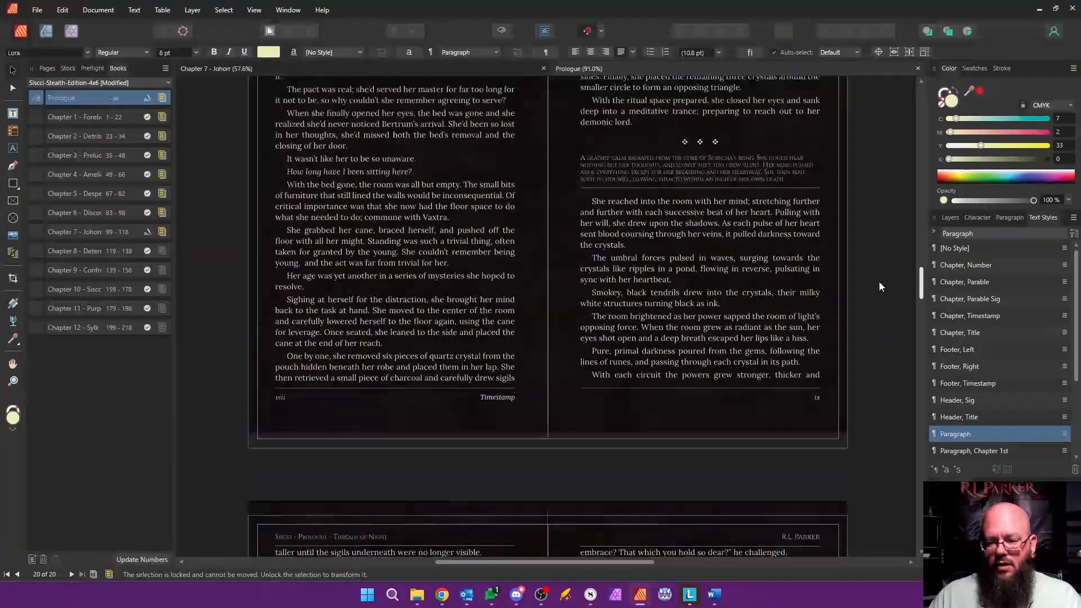
scroll(877, 272, down, 1)
click(614, 368)
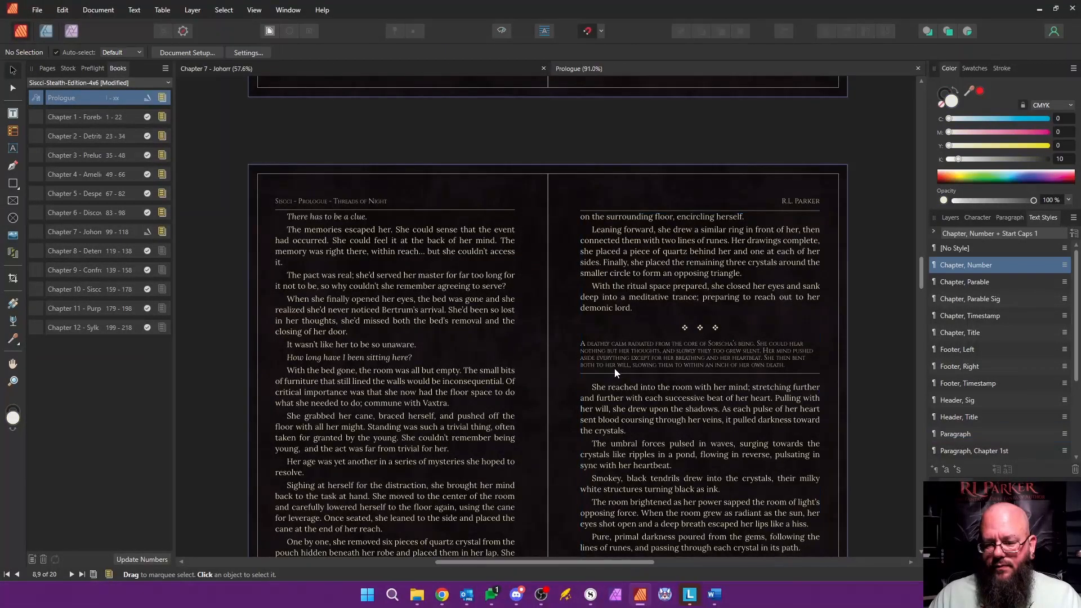
double_click(647, 351)
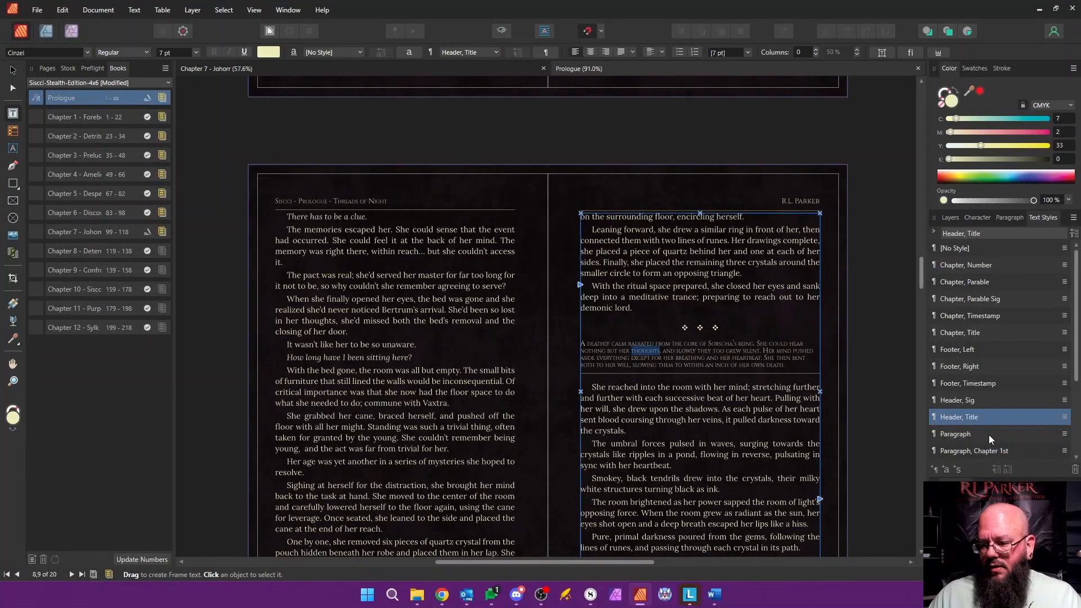
click(954, 432)
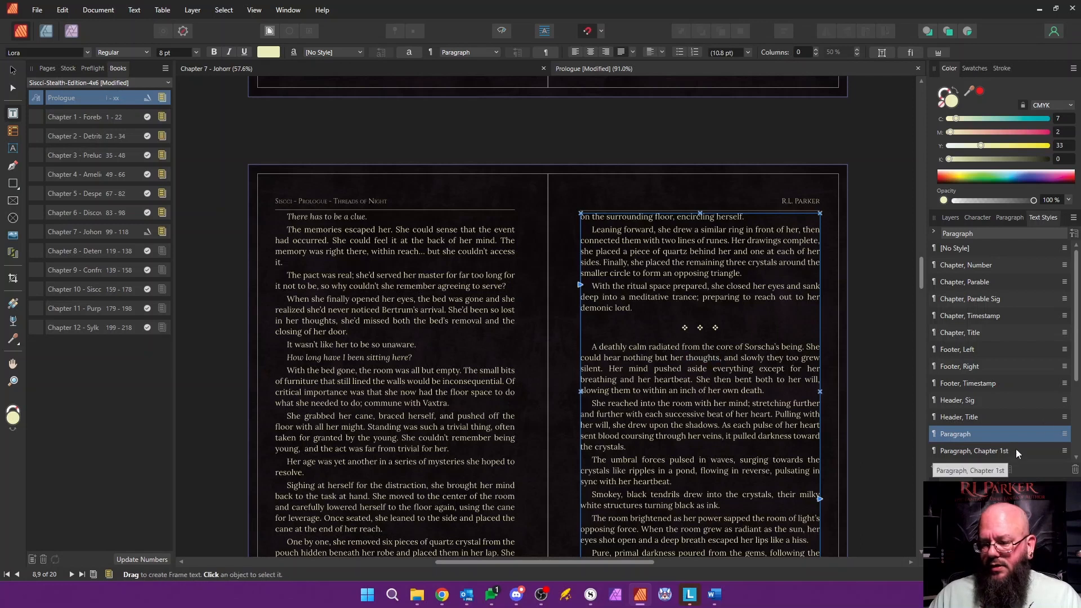
drag(1076, 366, 1071, 425)
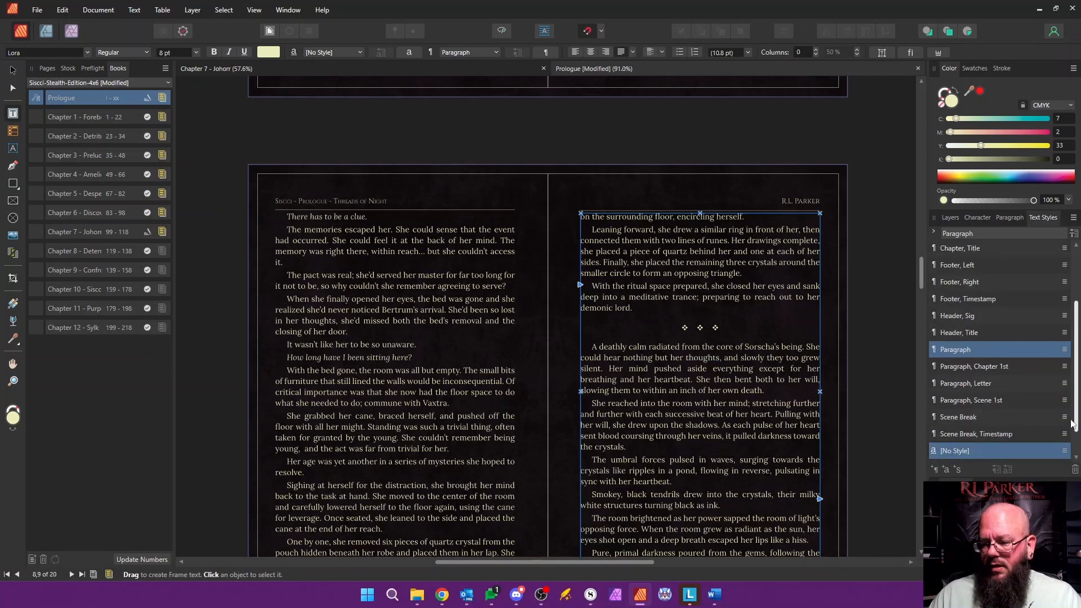
click(954, 399)
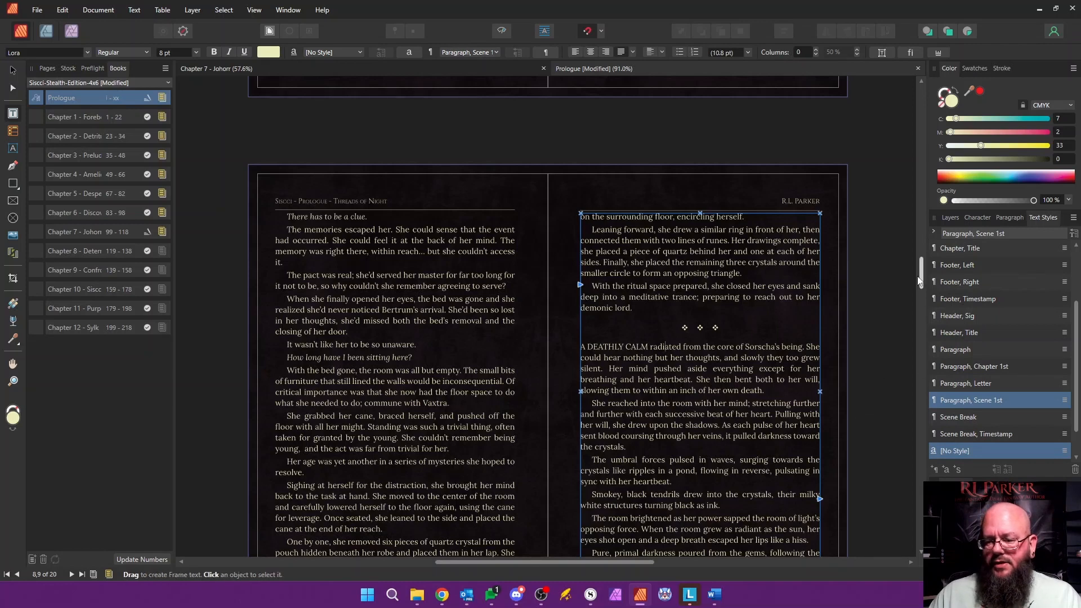
Step: Insert a paragraph break before the closing line of dialogue on page xx to push it out of the text frame
drag(922, 276, 922, 507)
click(509, 396)
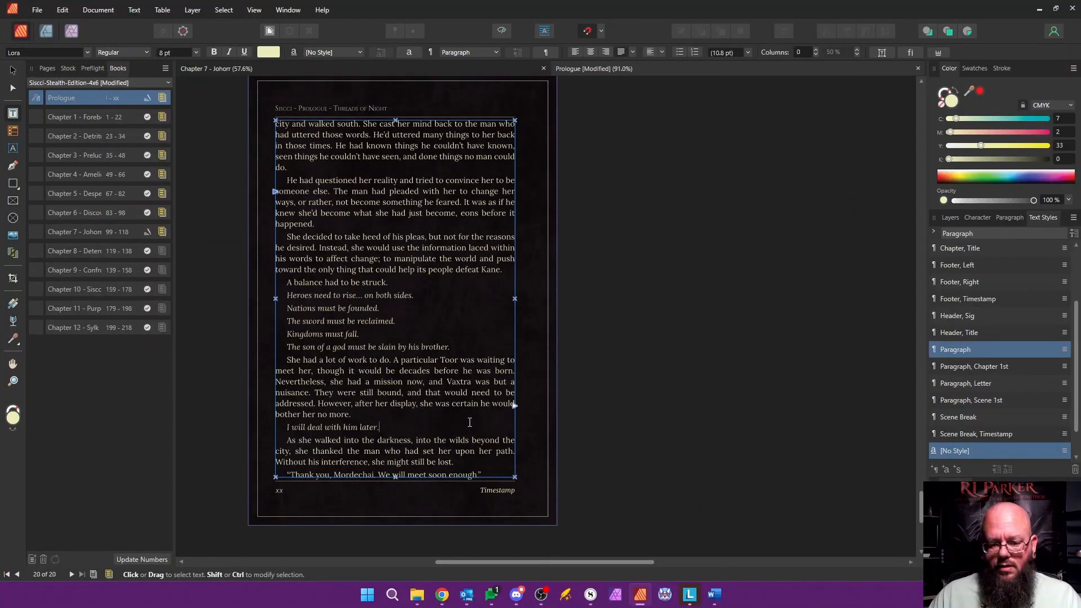
click(644, 427)
scroll(643, 426, up, 5)
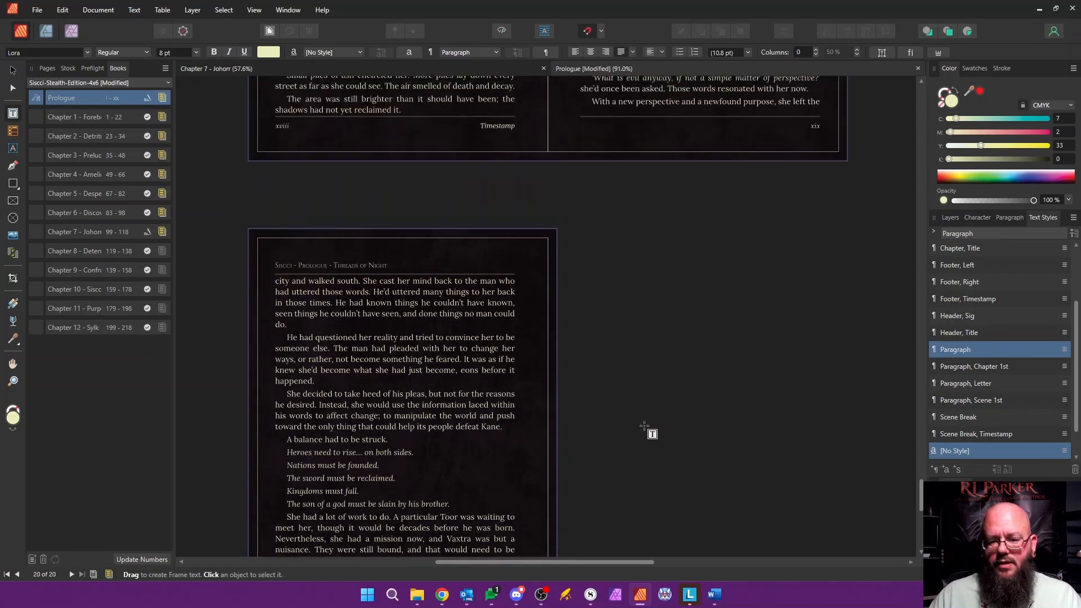
scroll(644, 428, down, 5)
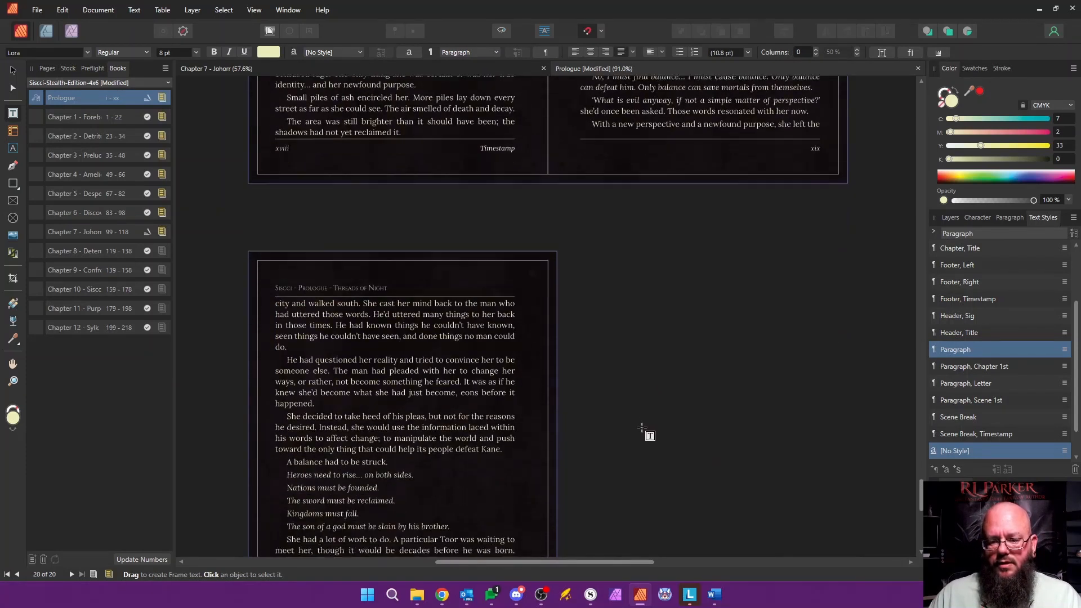
scroll(642, 428, down, 2)
click(403, 404)
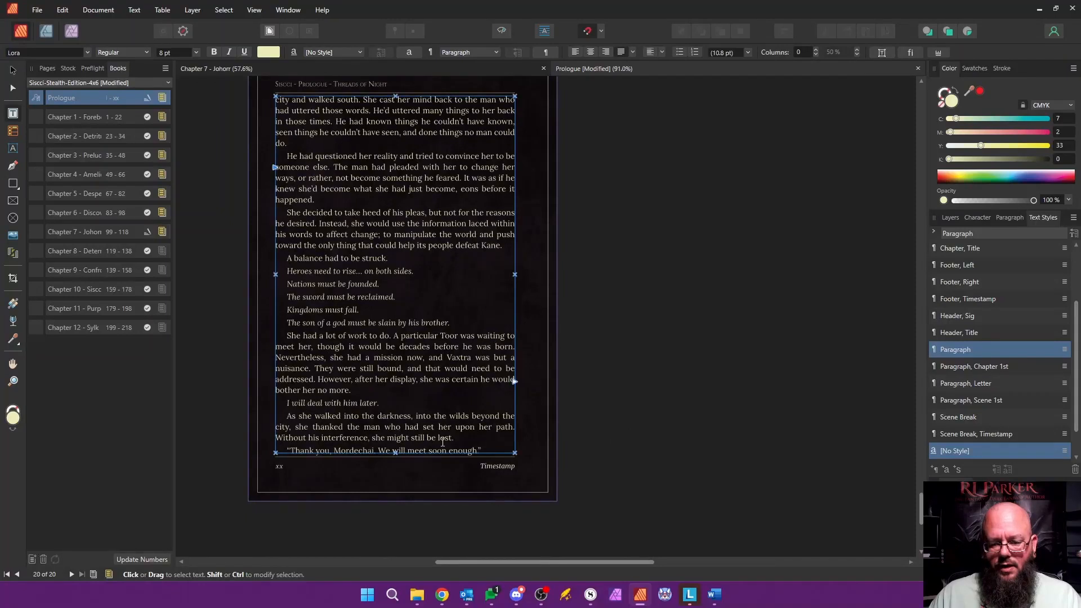
key(Return)
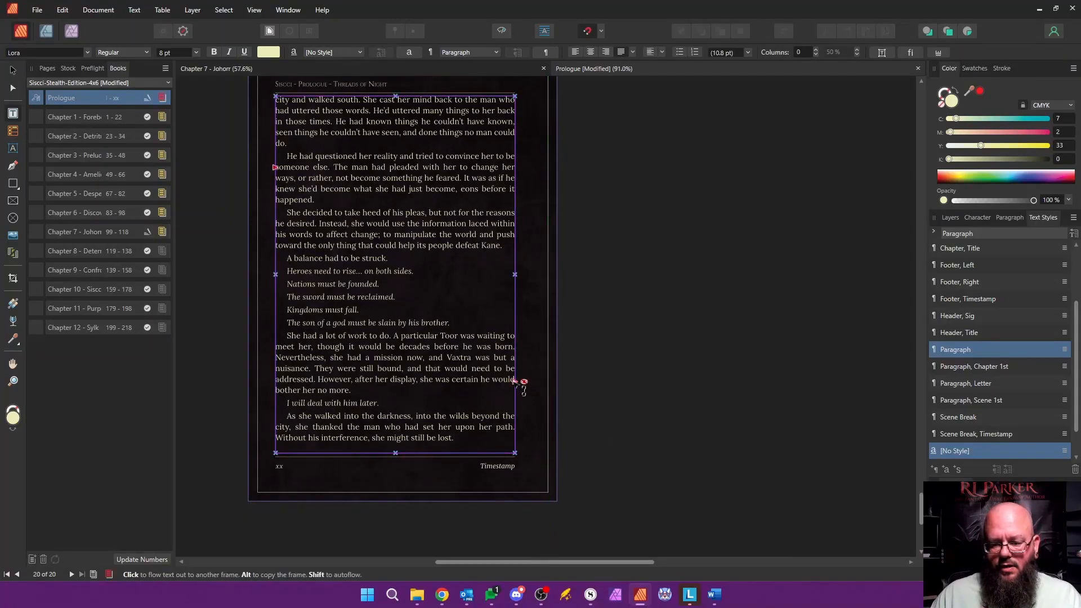
Step: Autoflow the overflowing text from page xx onto new pages and select the text frame on page xxi
shift+click(524, 383)
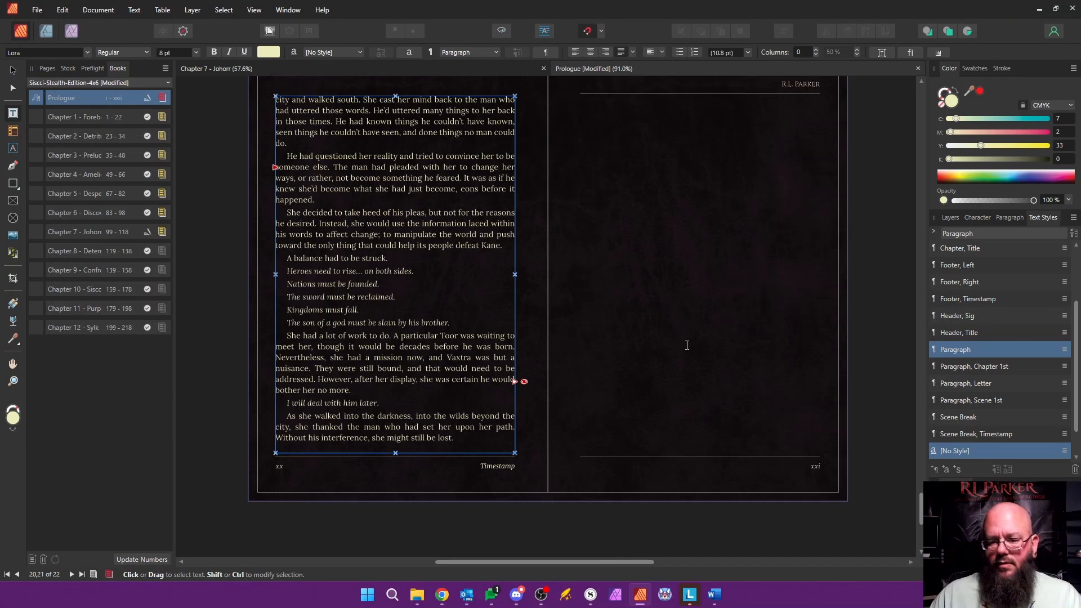
scroll(615, 375, up, 1)
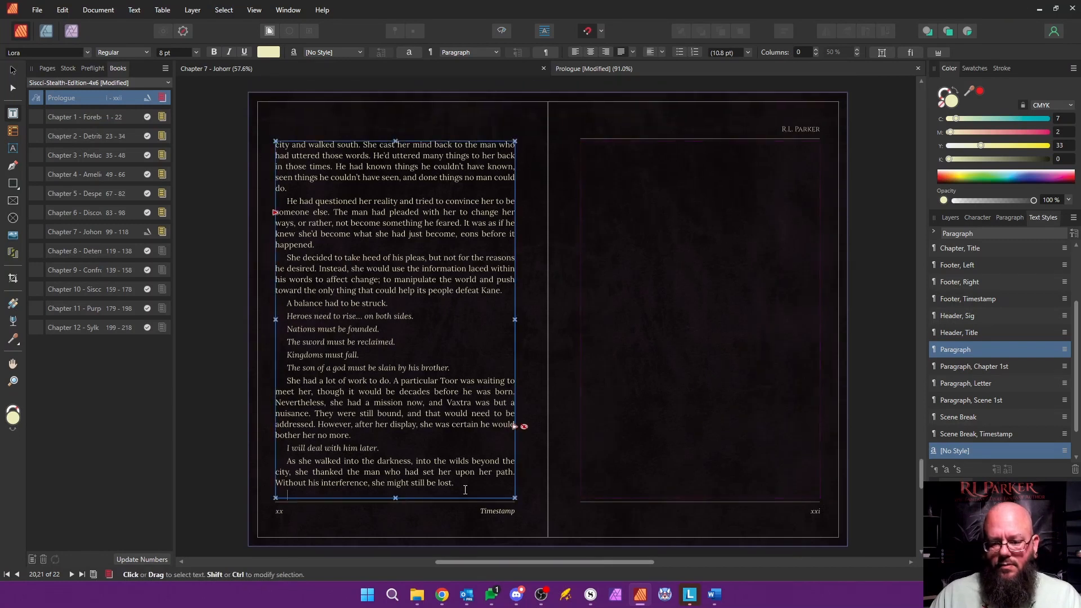
click(691, 298)
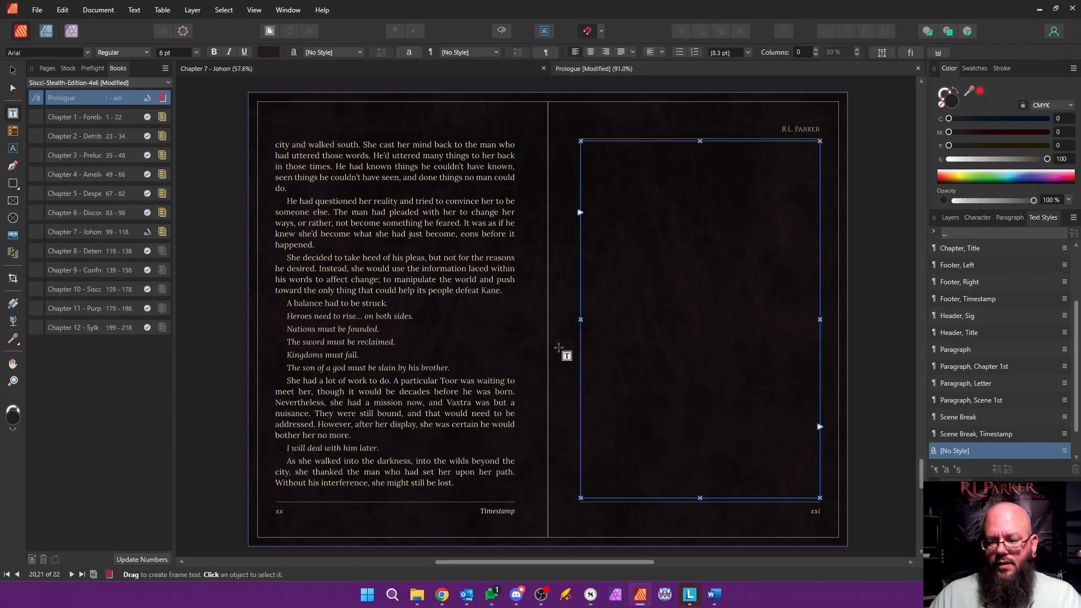
Step: Flow the overflowing closing line of dialogue from the page xx text frame onto page xxii
scroll(560, 355, down, 7)
scroll(561, 355, down, 2)
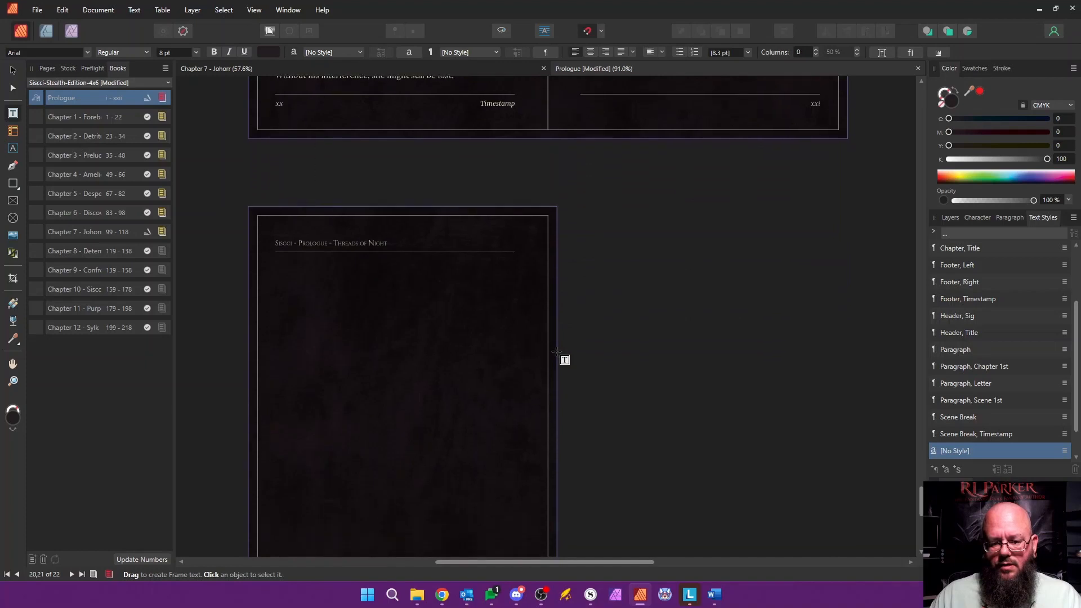
scroll(414, 273, down, 3)
scroll(415, 275, up, 5)
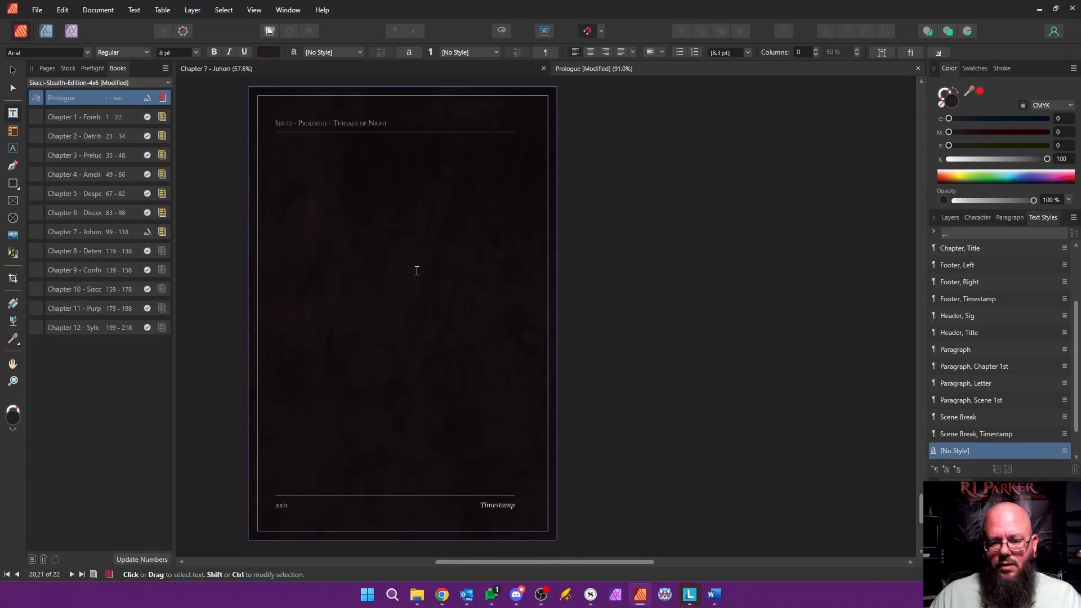
click(411, 179)
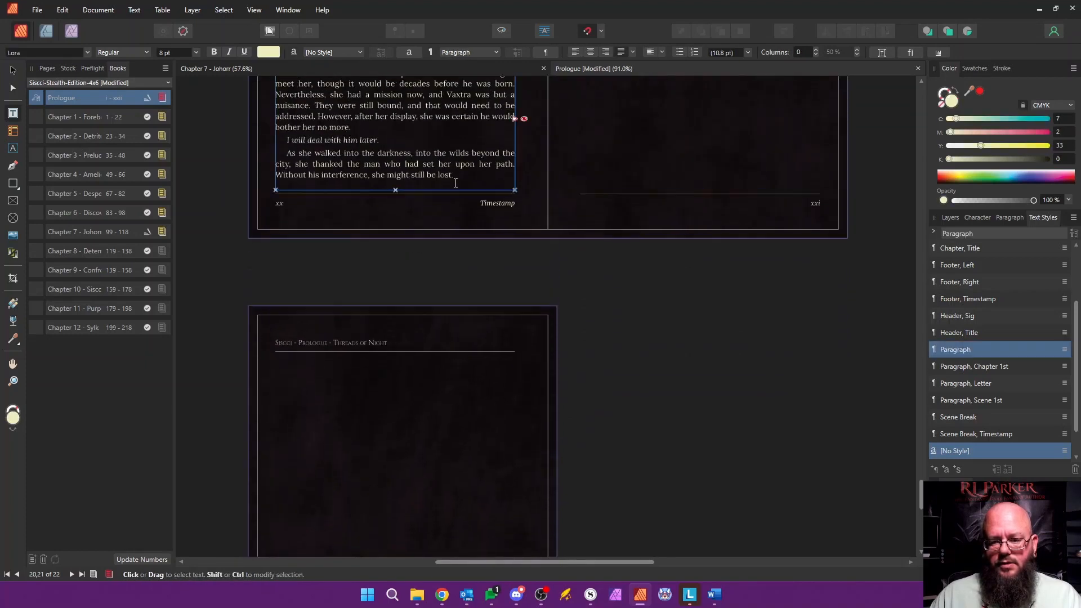
scroll(459, 180, up, 1)
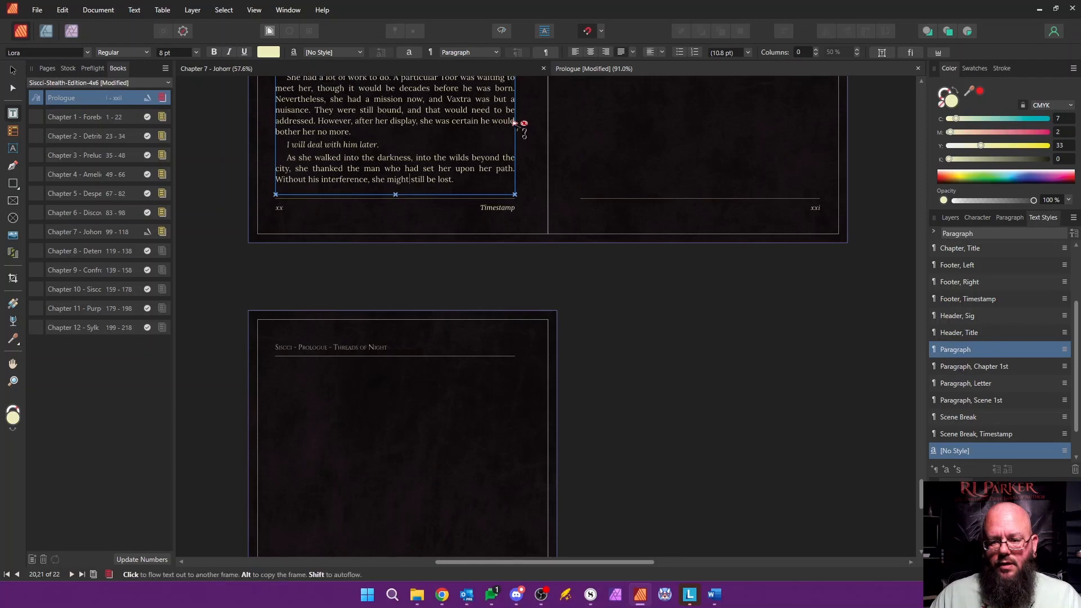
click(514, 122)
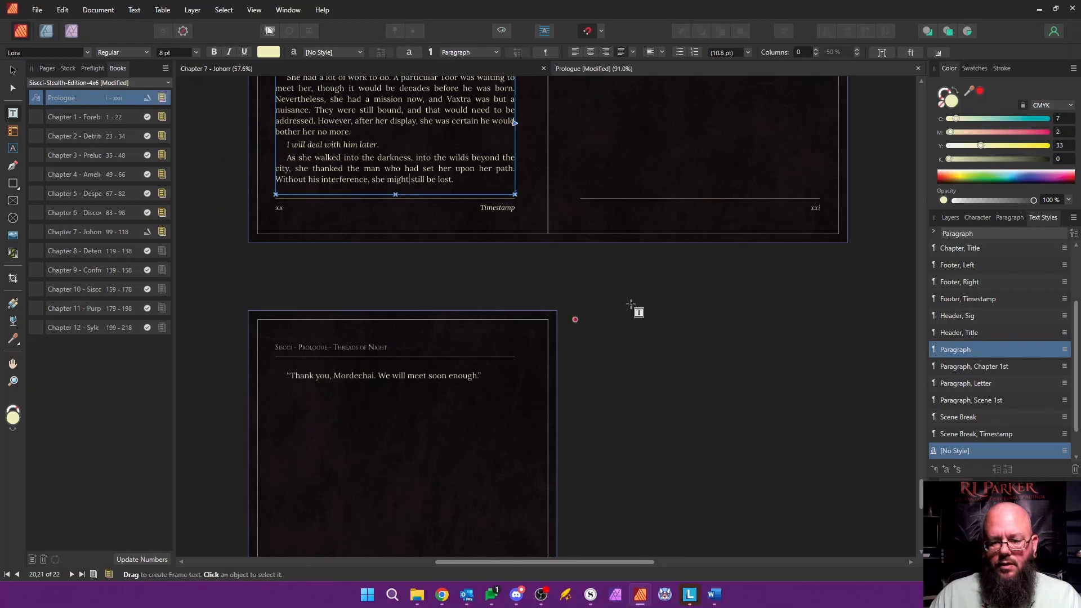
Step: Delete the blank page xxi so the closing line of dialogue faces page xx
scroll(662, 304, up, 1)
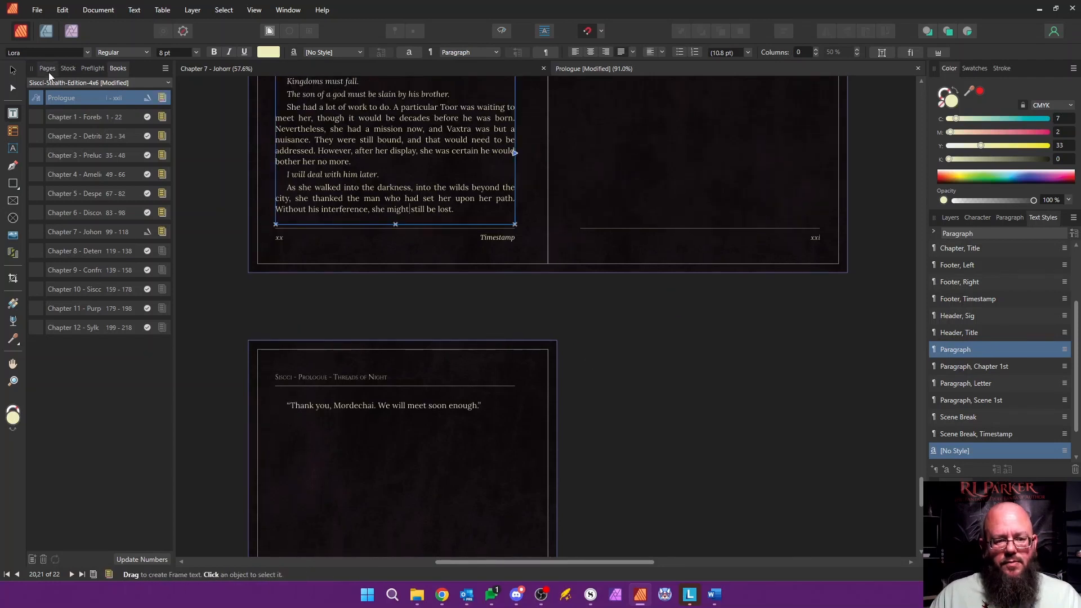
click(48, 68)
drag(131, 278, 152, 550)
click(99, 418)
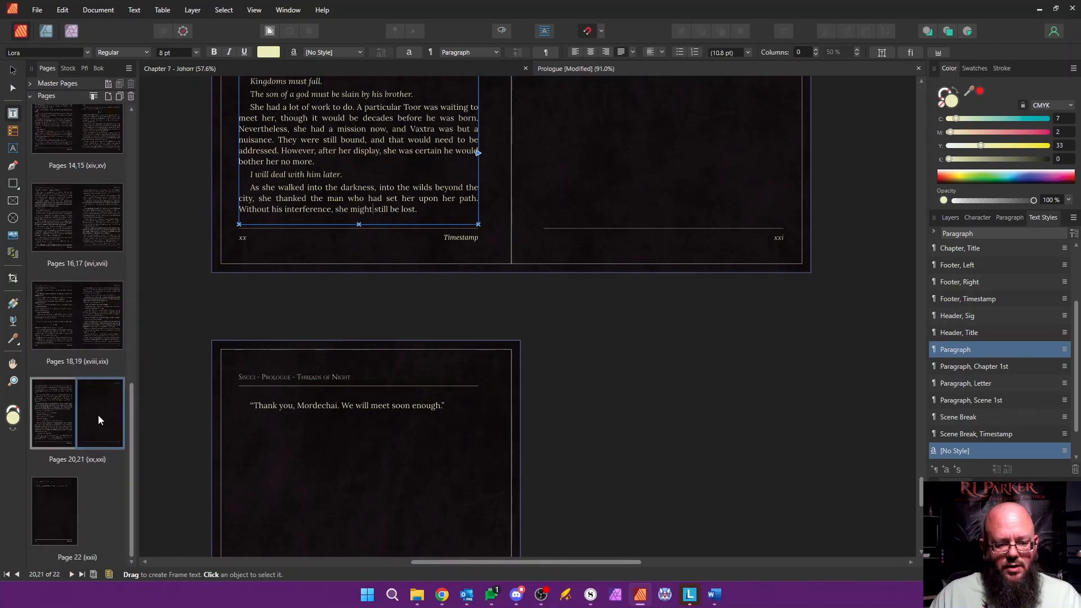
right_click(99, 415)
click(125, 445)
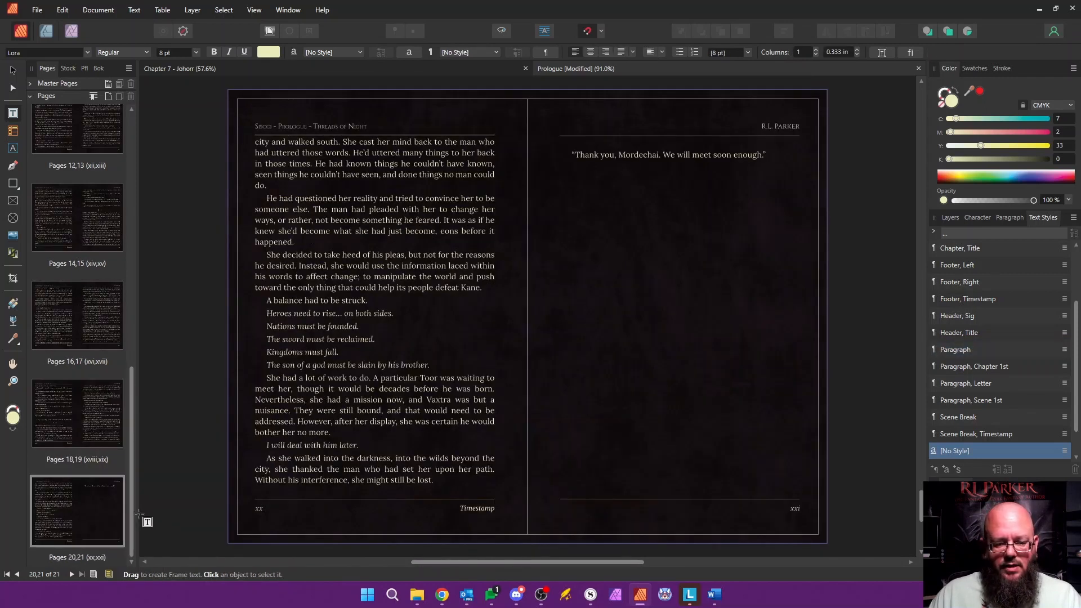
Step: Add one page after page 21 based on Master, Content
click(111, 519)
right_click(112, 519)
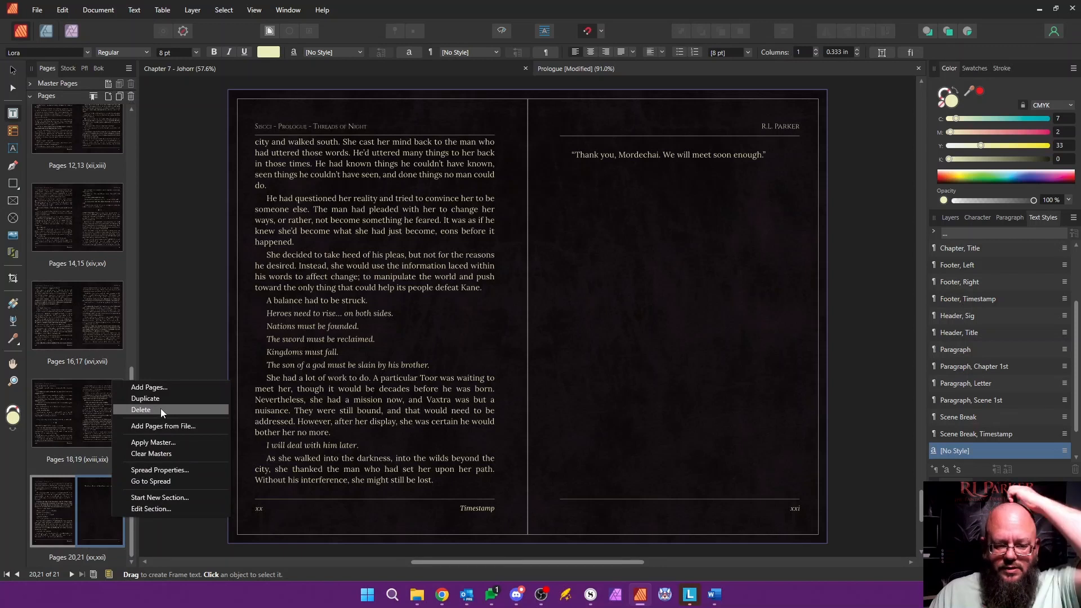
click(162, 388)
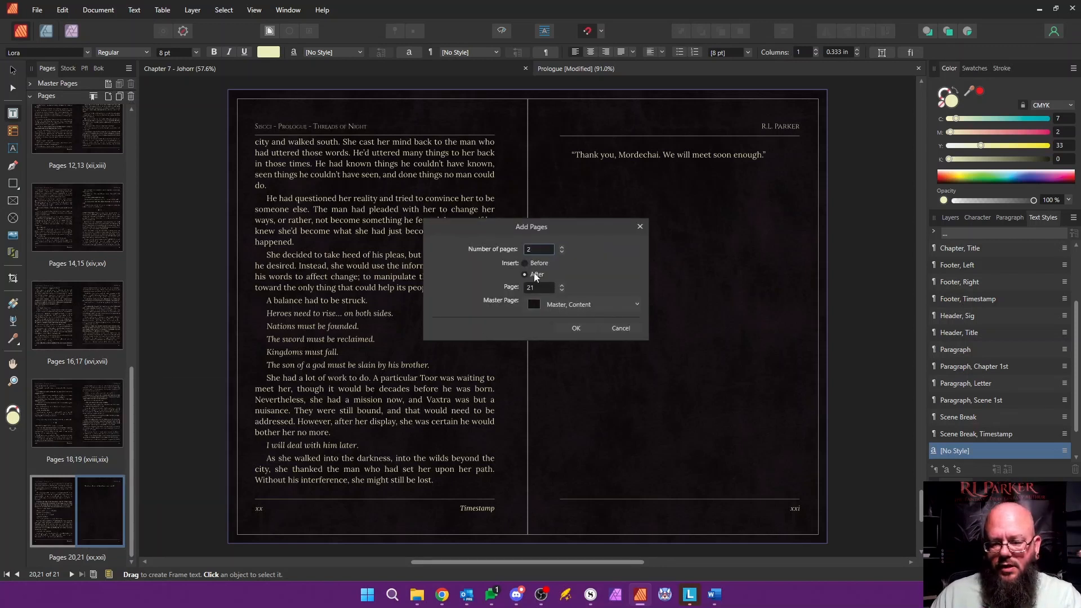
click(576, 328)
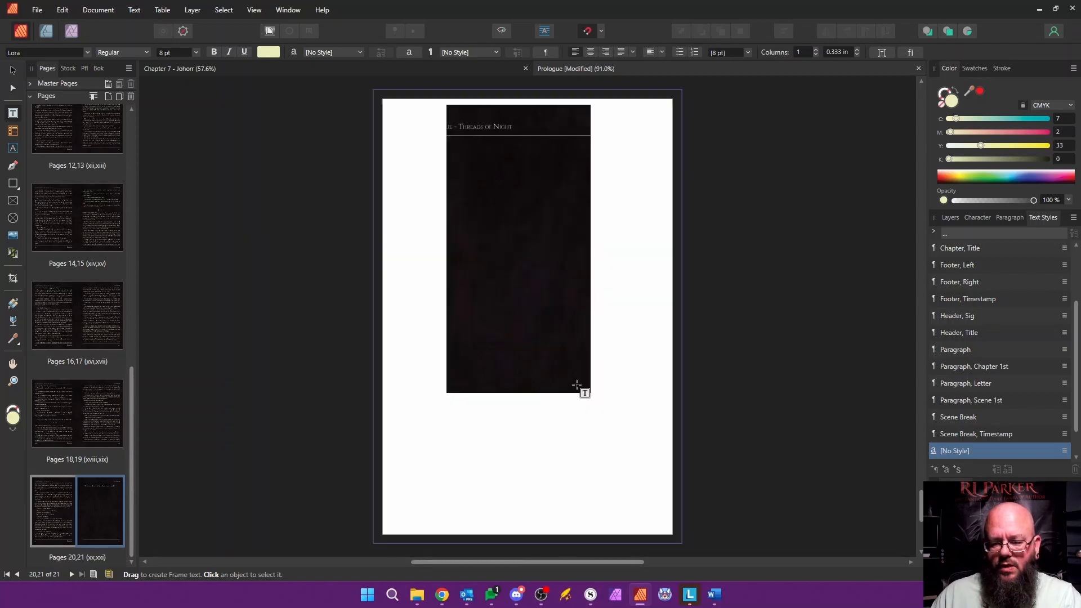
scroll(134, 457, down, 1)
scroll(135, 457, down, 1)
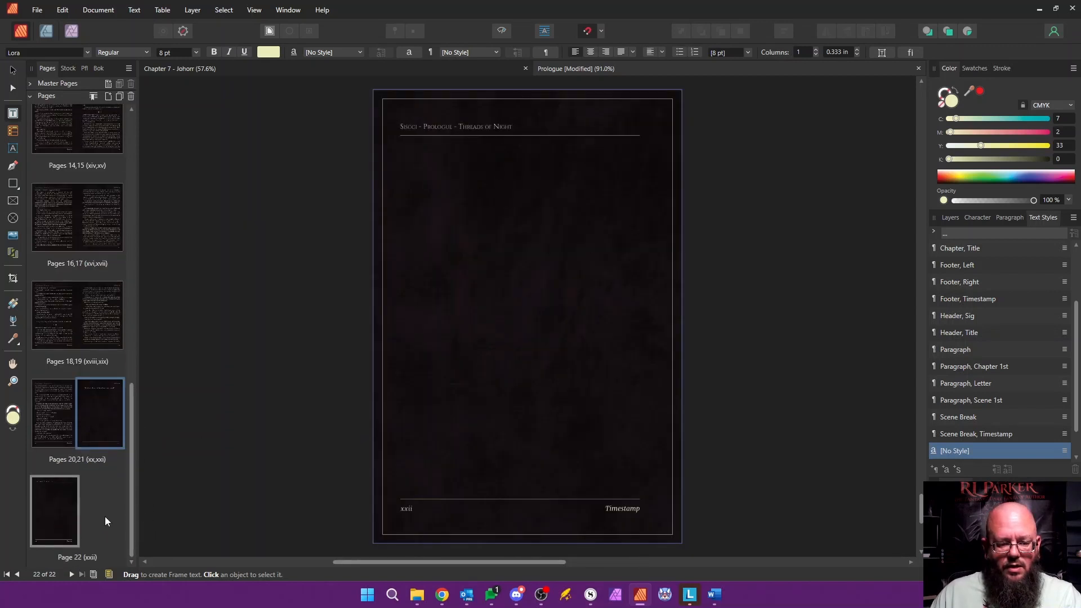
Step: Apply Master, End to page 22 at the end of the Prologue
click(61, 505)
right_click(61, 506)
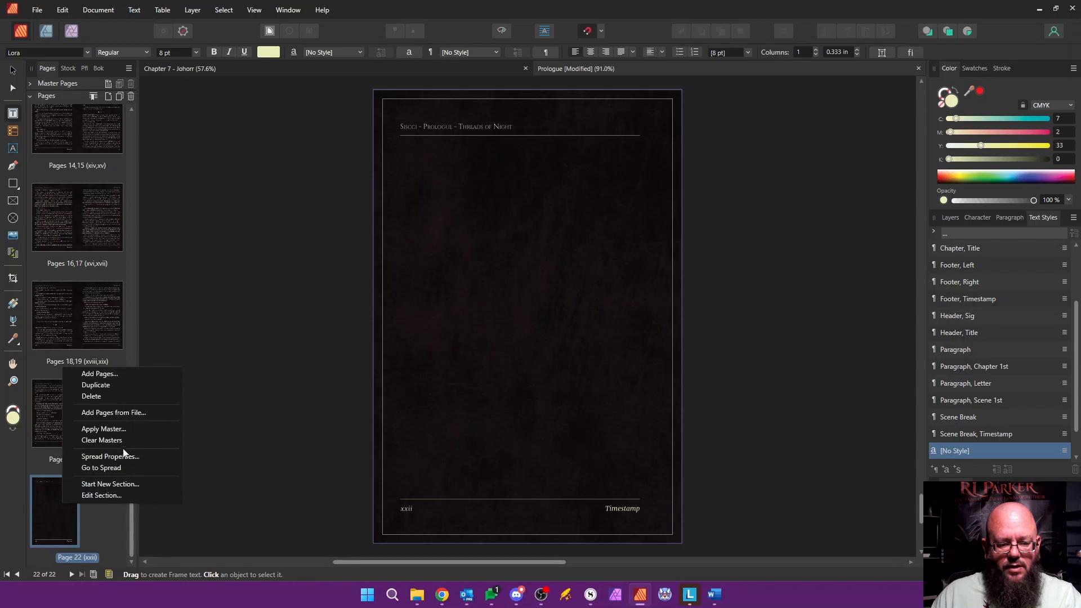
click(164, 429)
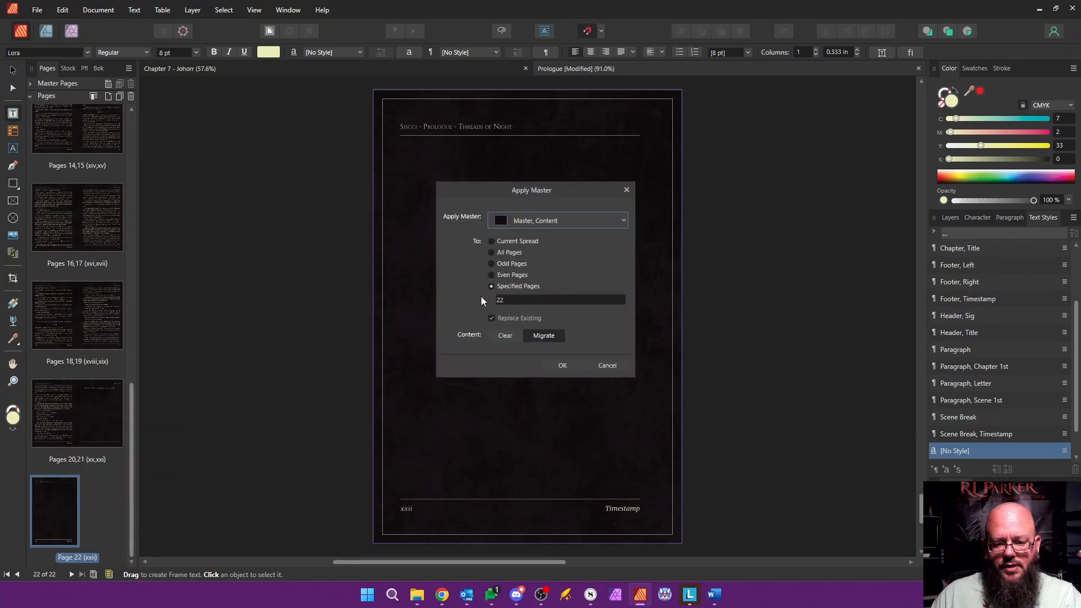
click(586, 222)
scroll(526, 411, down, 1)
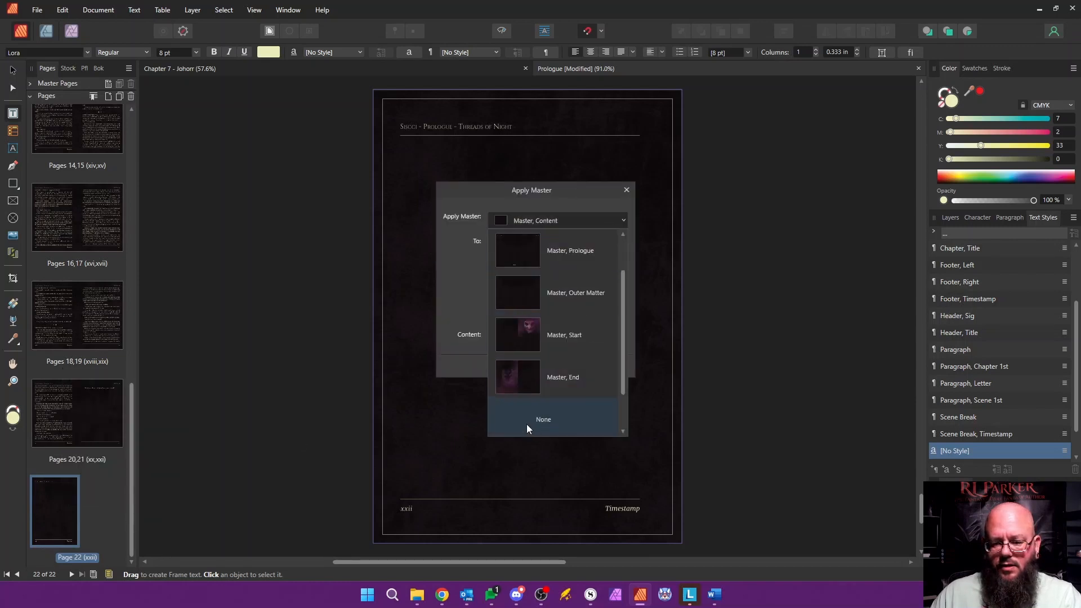
click(518, 383)
click(562, 366)
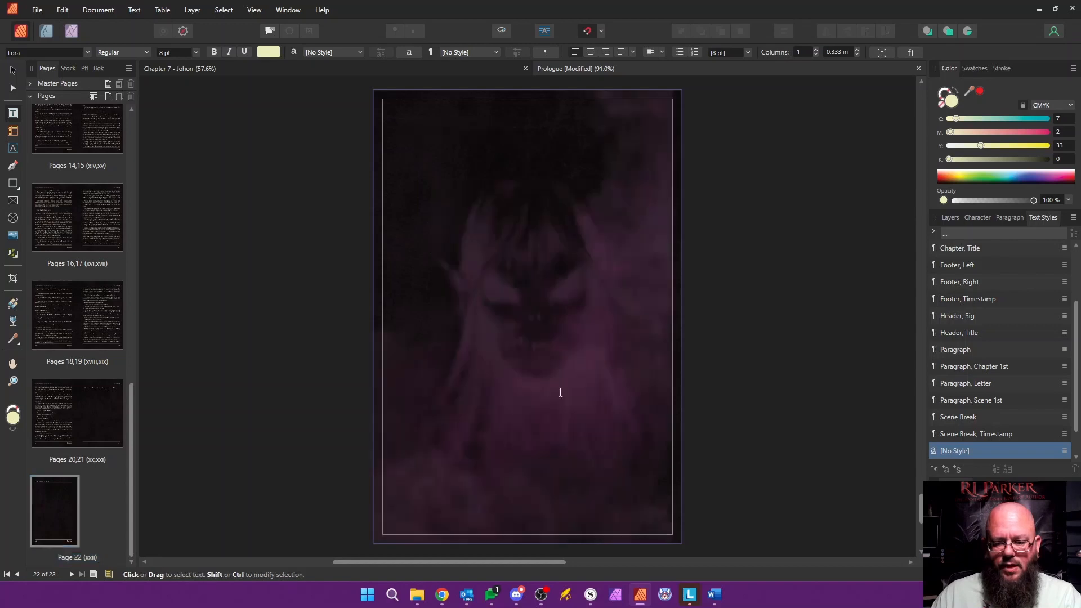
Step: Review the Prologue's pages from the spread xx–xxi back to the opening page, checking text flow and styles
double_click(104, 414)
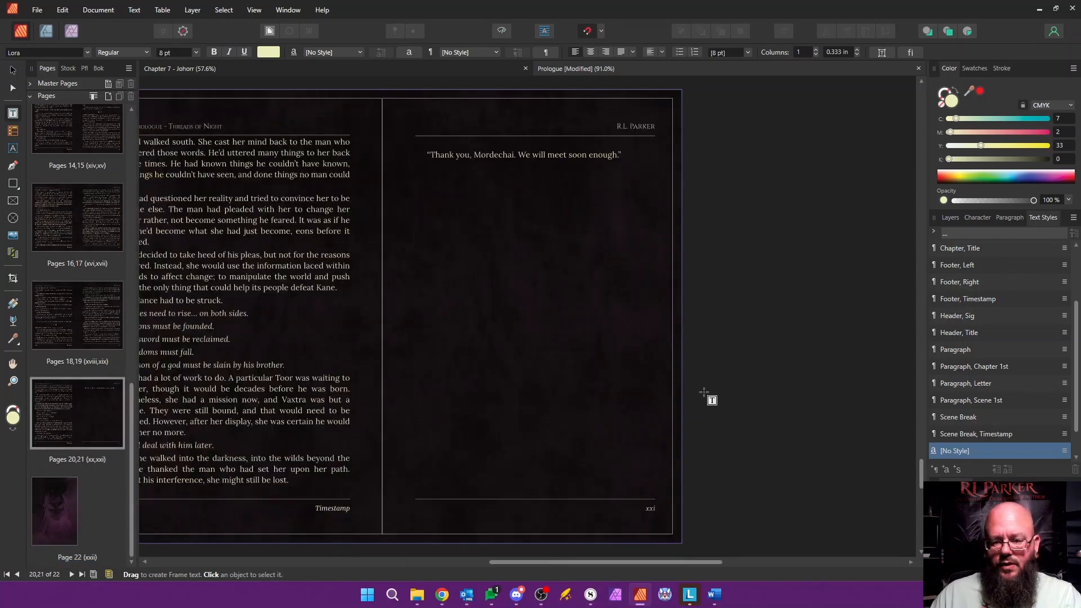
drag(512, 562, 418, 571)
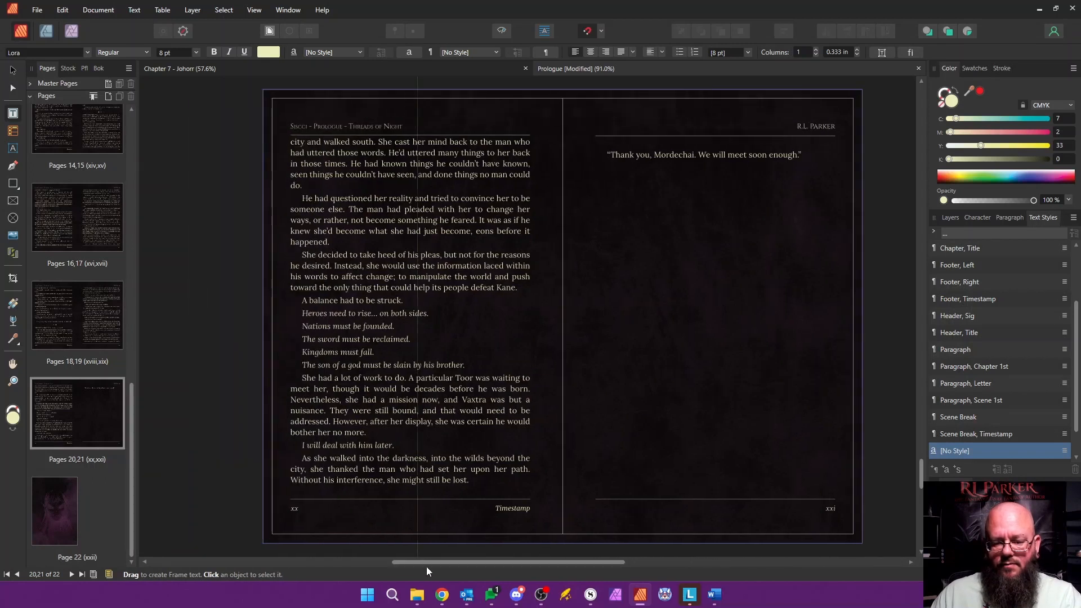
scroll(417, 404, up, 12)
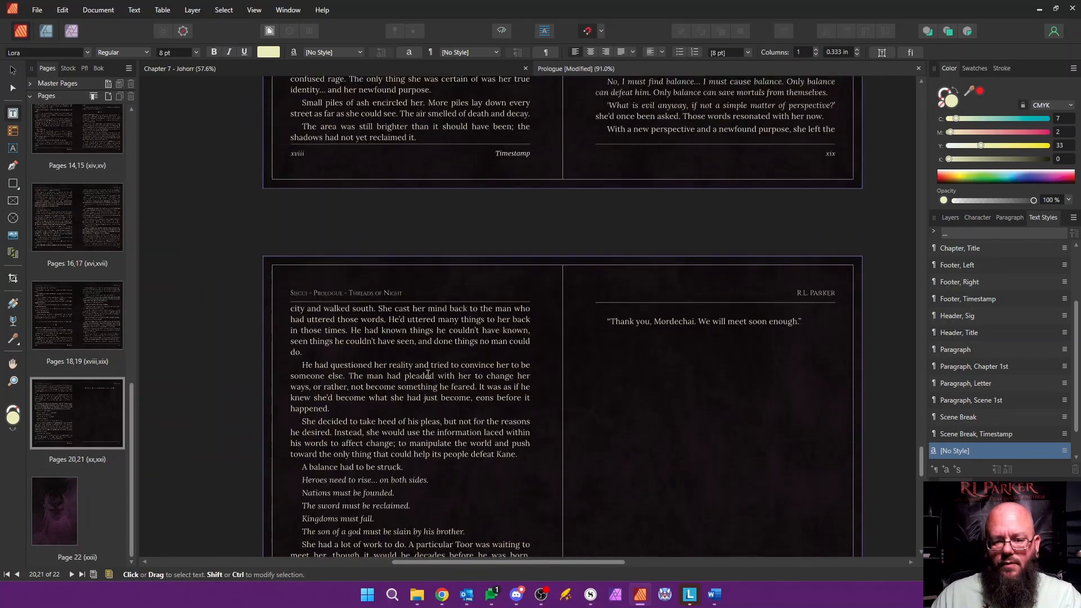
scroll(445, 378, up, 10)
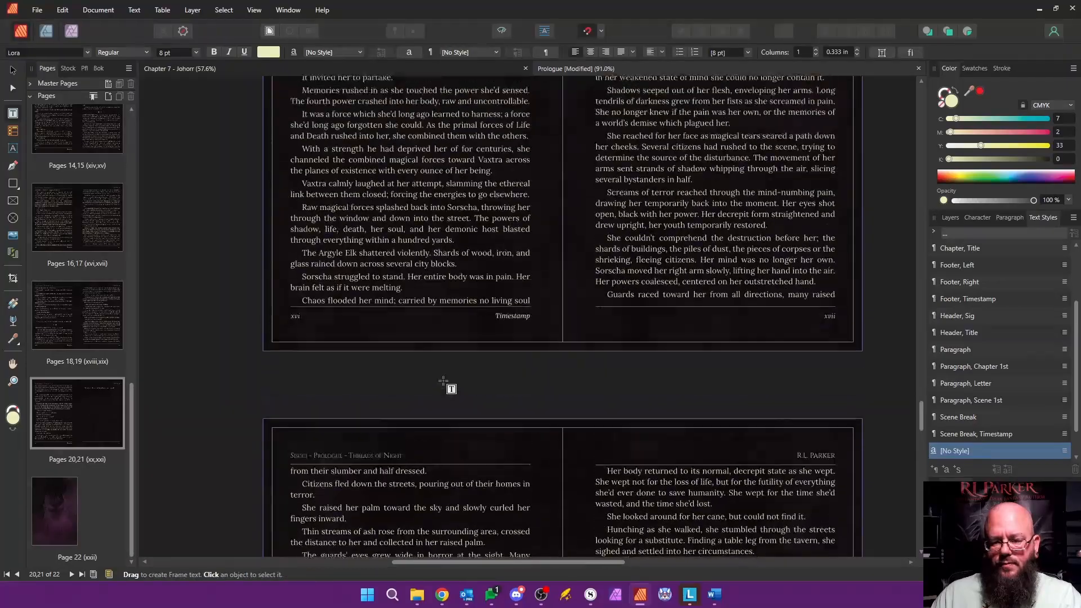
scroll(439, 382, up, 10)
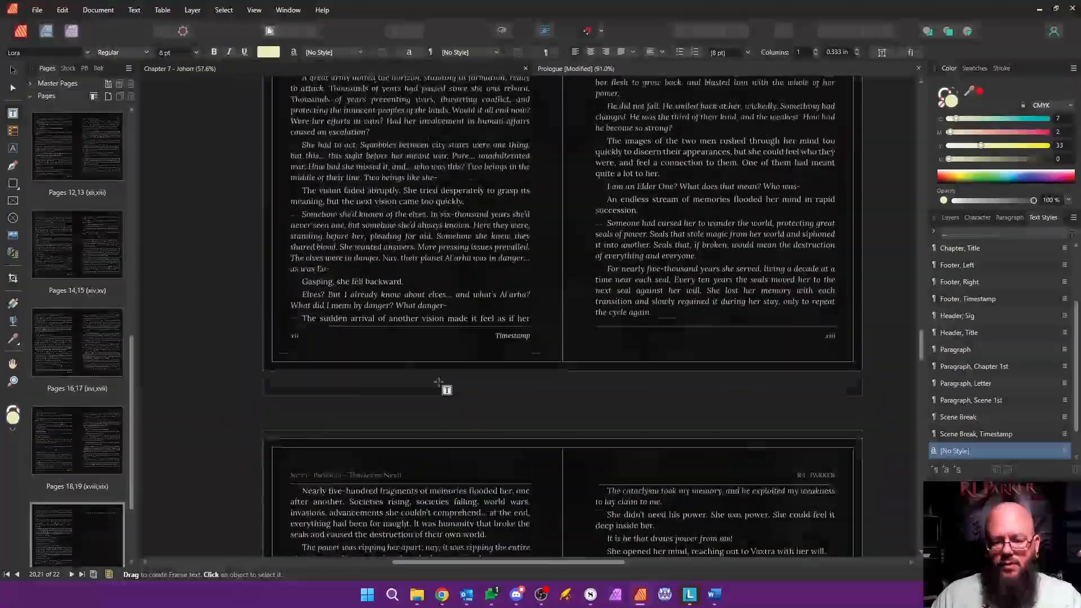
scroll(442, 382, up, 2)
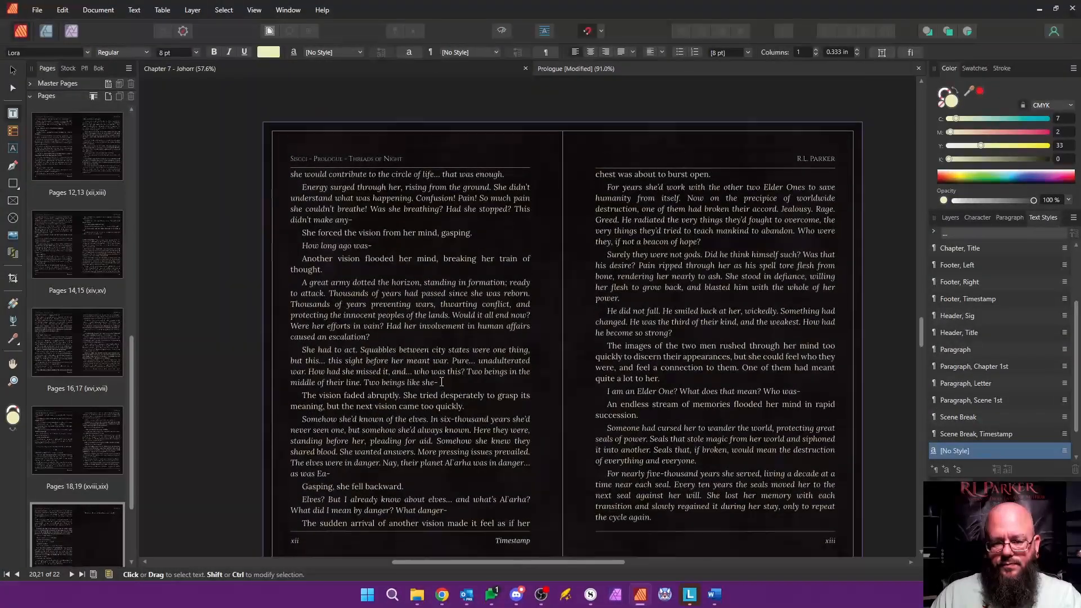
scroll(443, 381, up, 9)
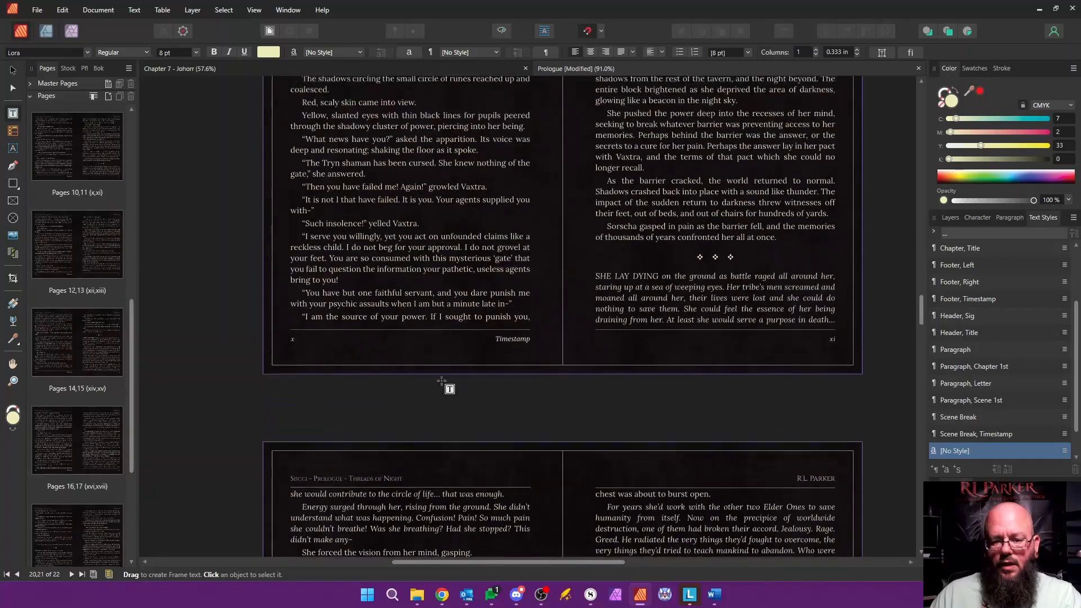
scroll(443, 381, up, 18)
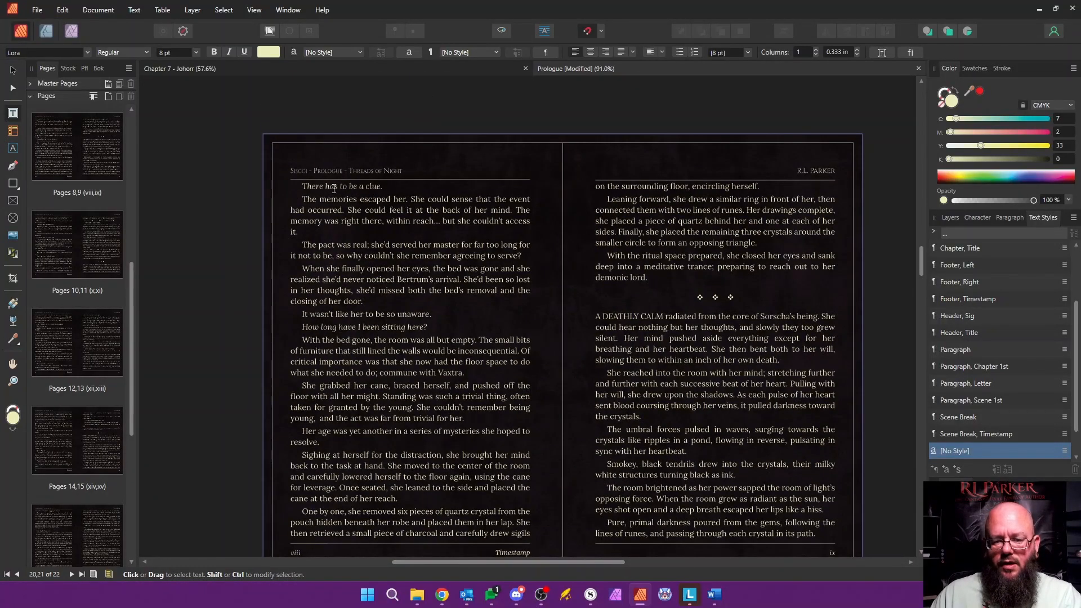
scroll(424, 296, up, 9)
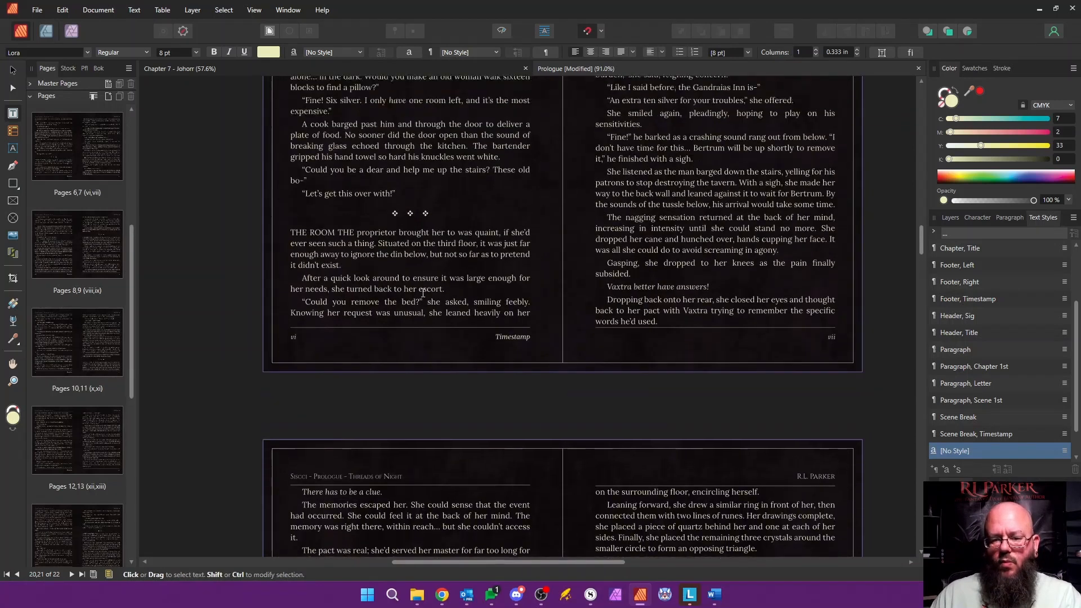
scroll(423, 293, up, 10)
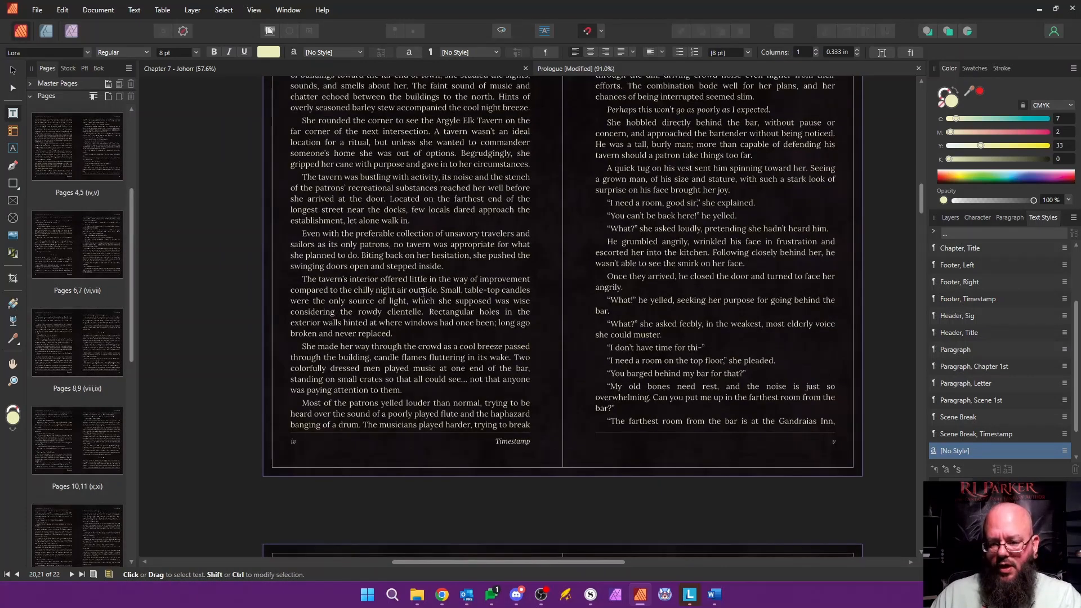
scroll(424, 290, up, 12)
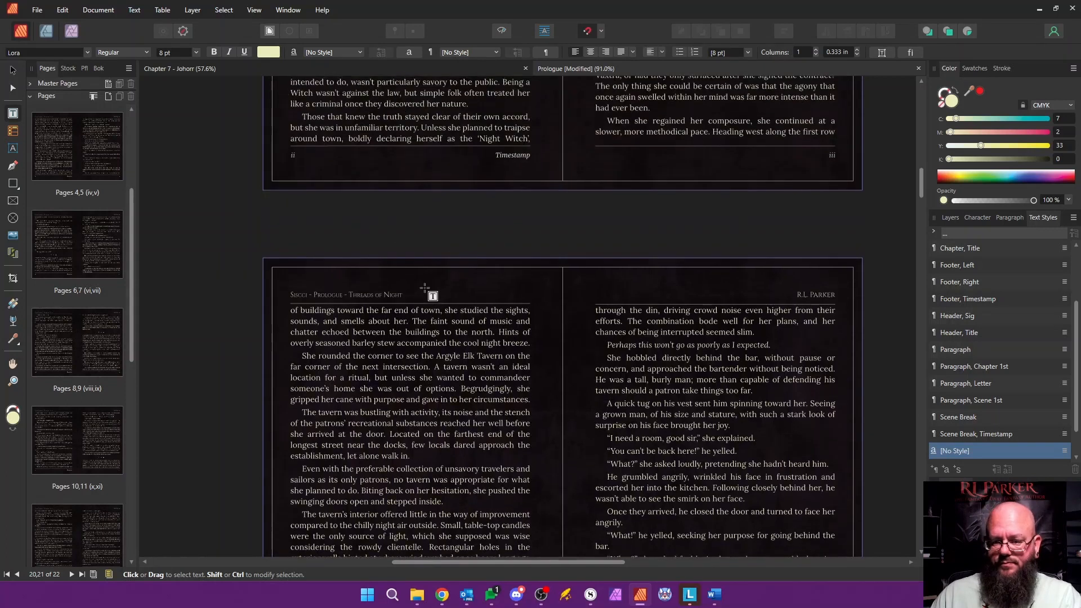
scroll(425, 287, up, 20)
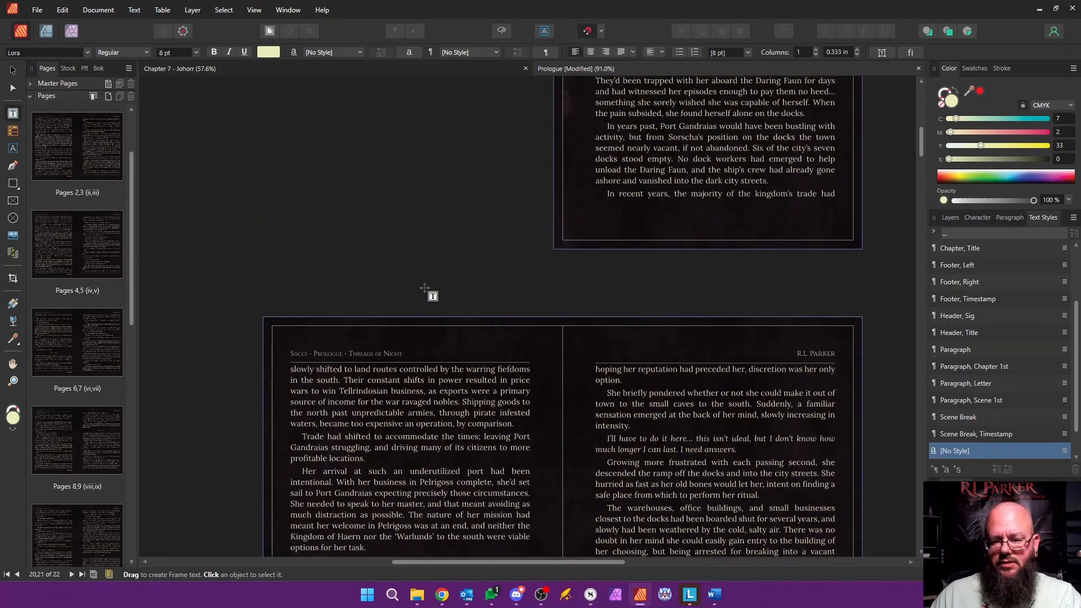
scroll(425, 287, down, 4)
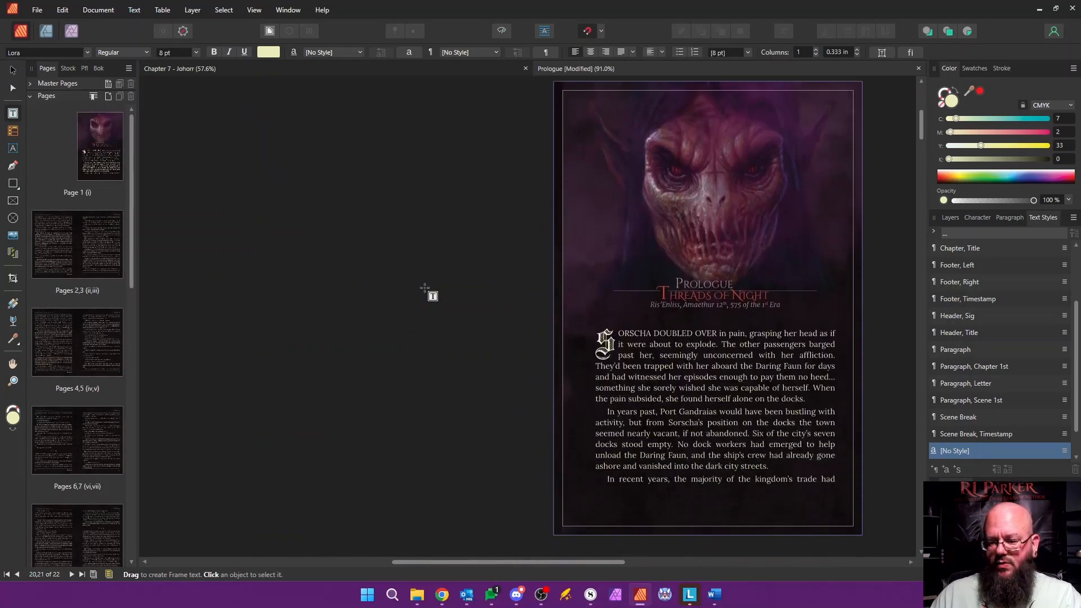
Step: Save the Prologue and close it to return to the Chapter 7 document
key(ctrl+s)
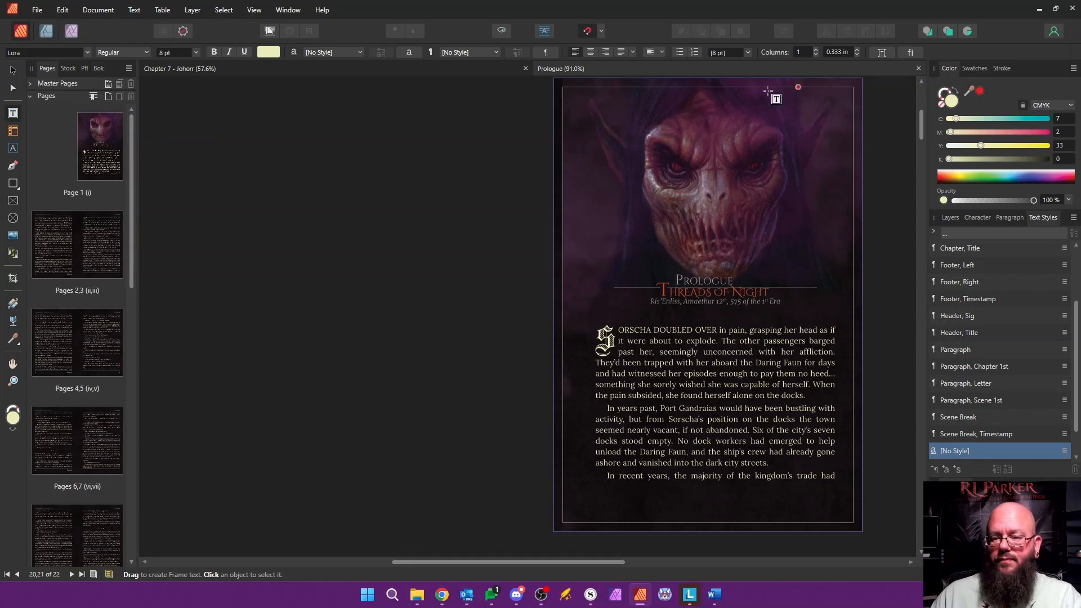
click(918, 69)
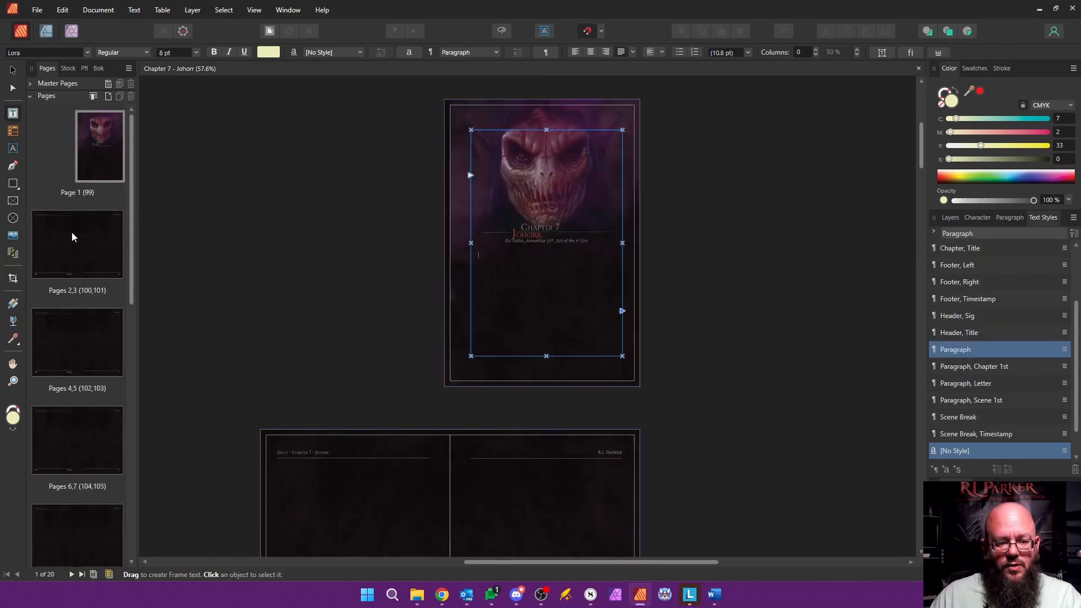
drag(132, 276, 174, 243)
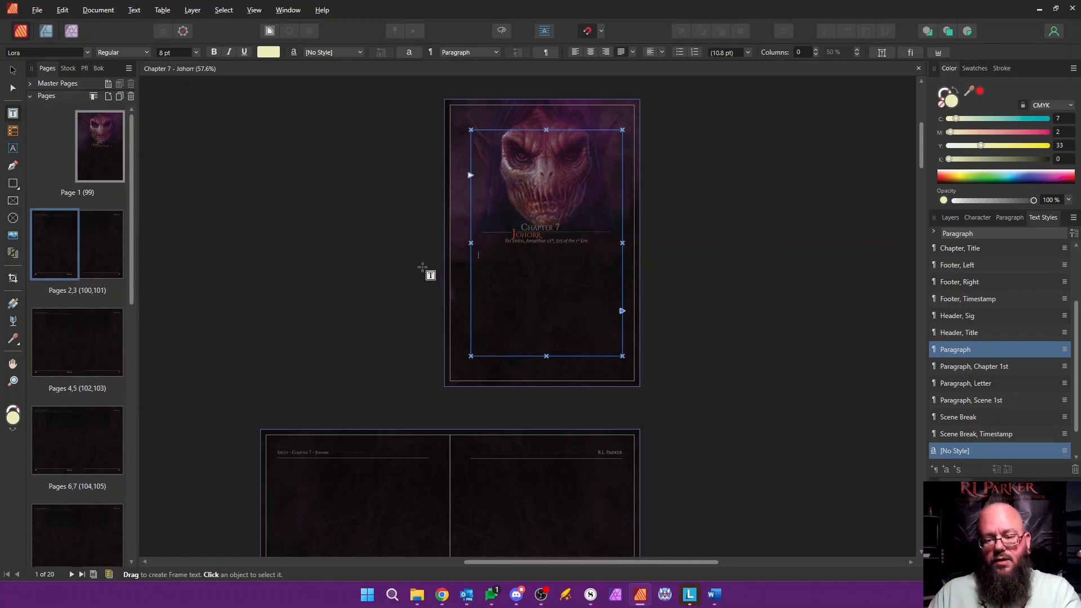
Step: Switch to the Word manuscript, copy the Chapter Seven body text from "SYLK SPUN" to the chapter's end, and return to Affinity Publisher
key(alt+Tab)
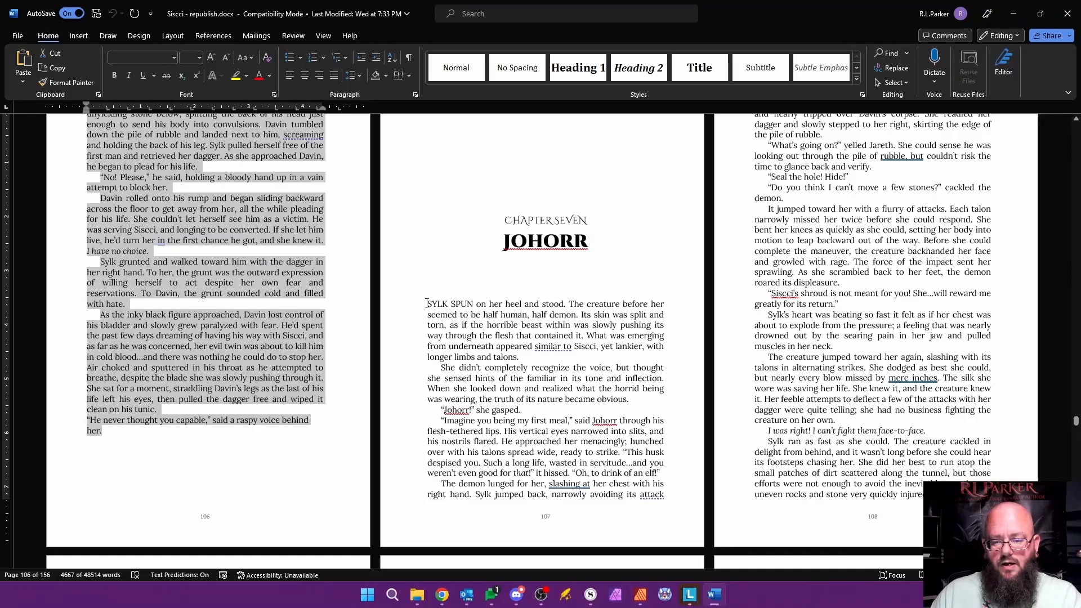
drag(424, 303, 437, 357)
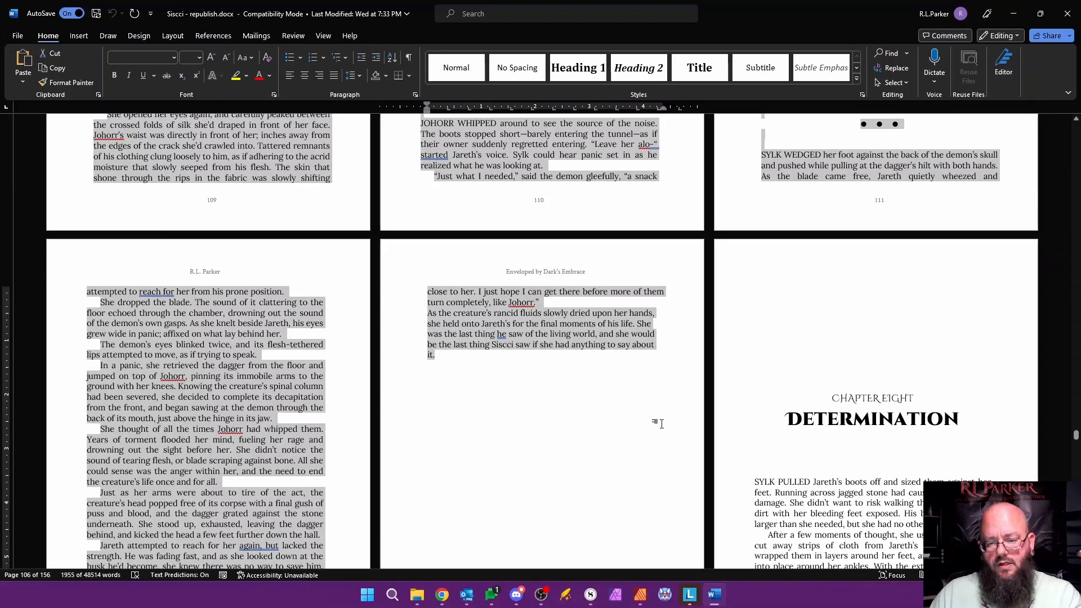
key(alt+Tab)
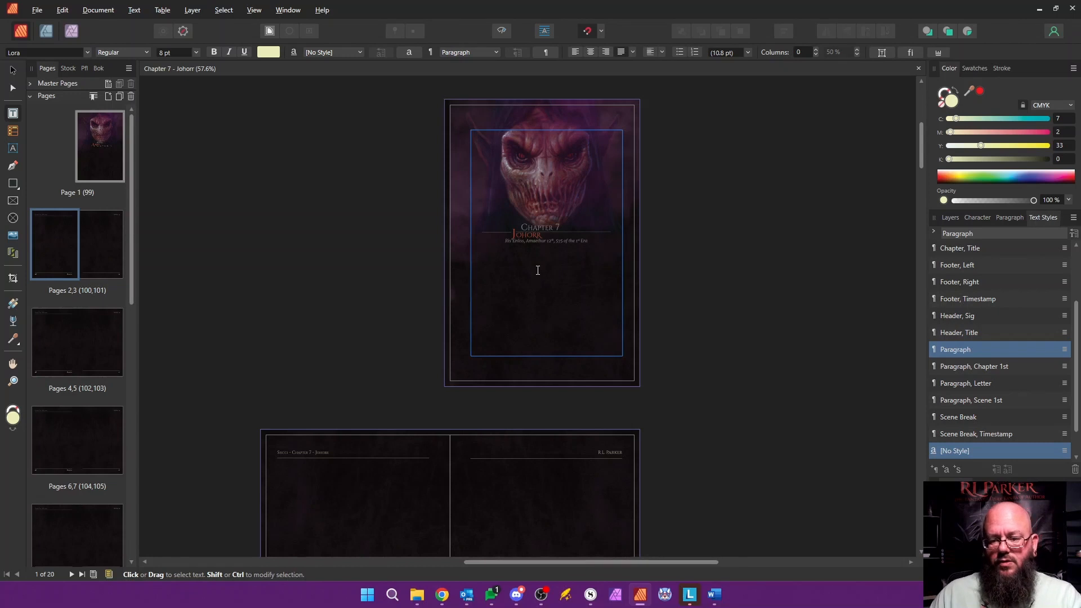
Step: Paste the copied Chapter Seven text into the linked frames and apply the Paragraph style to the entire text
key(ctrl+v)
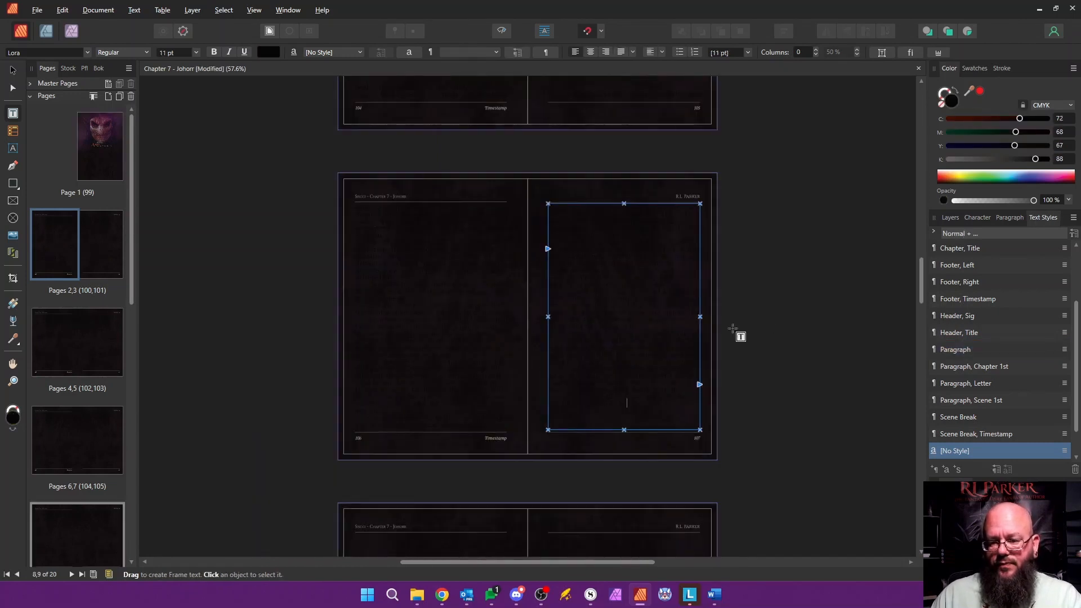
scroll(780, 323, up, 5)
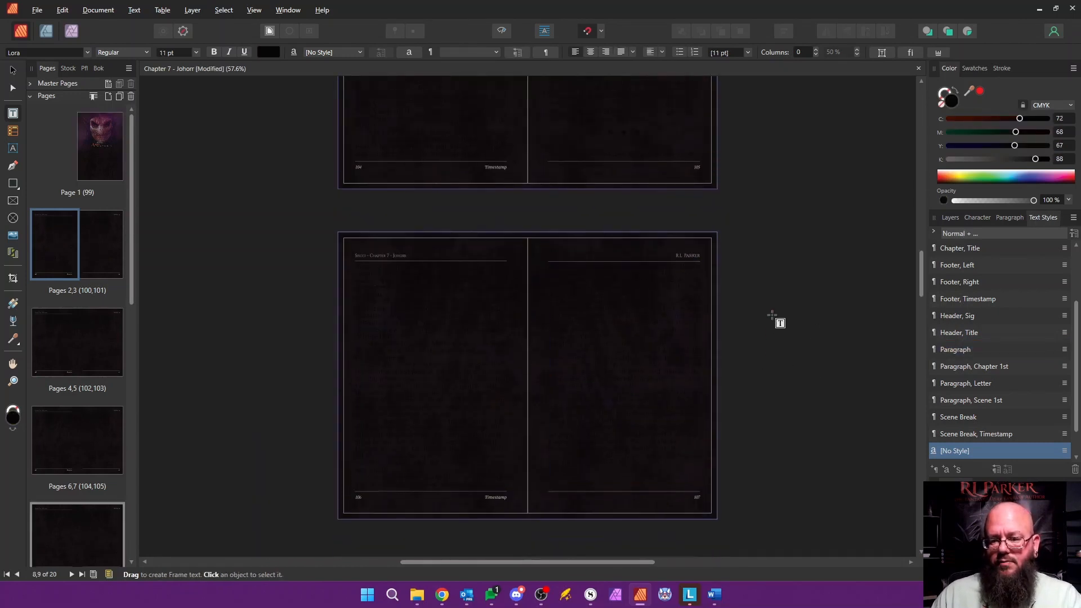
drag(922, 282, 908, 157)
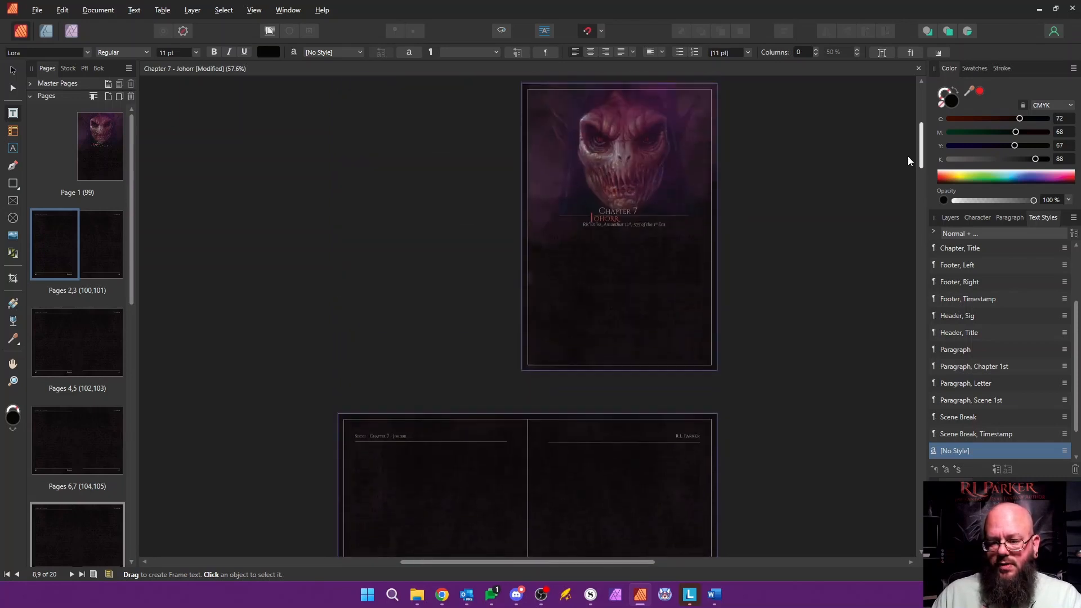
click(564, 265)
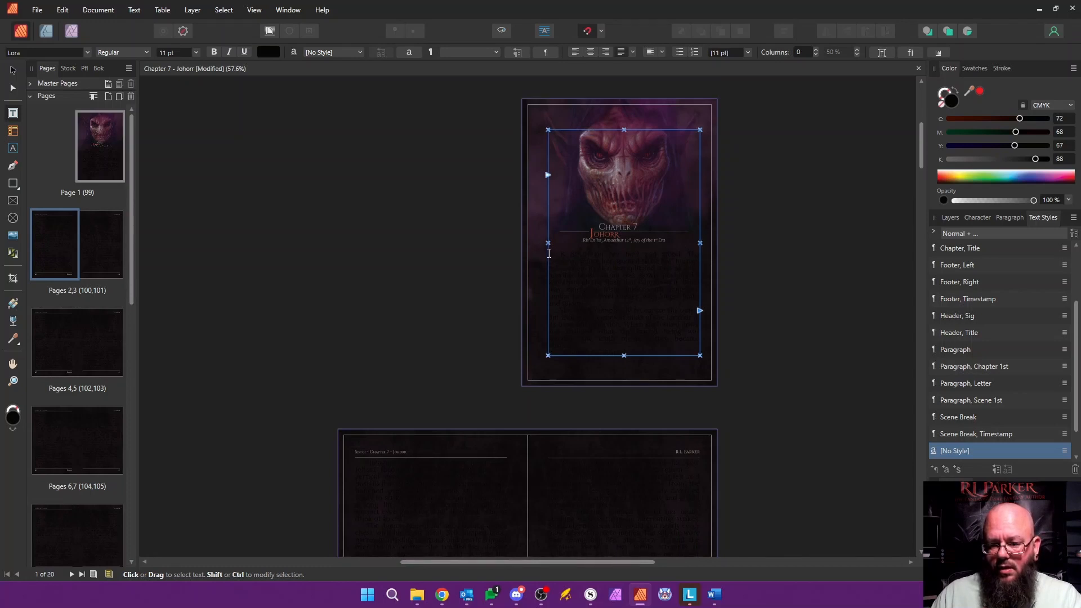
drag(554, 255, 476, 362)
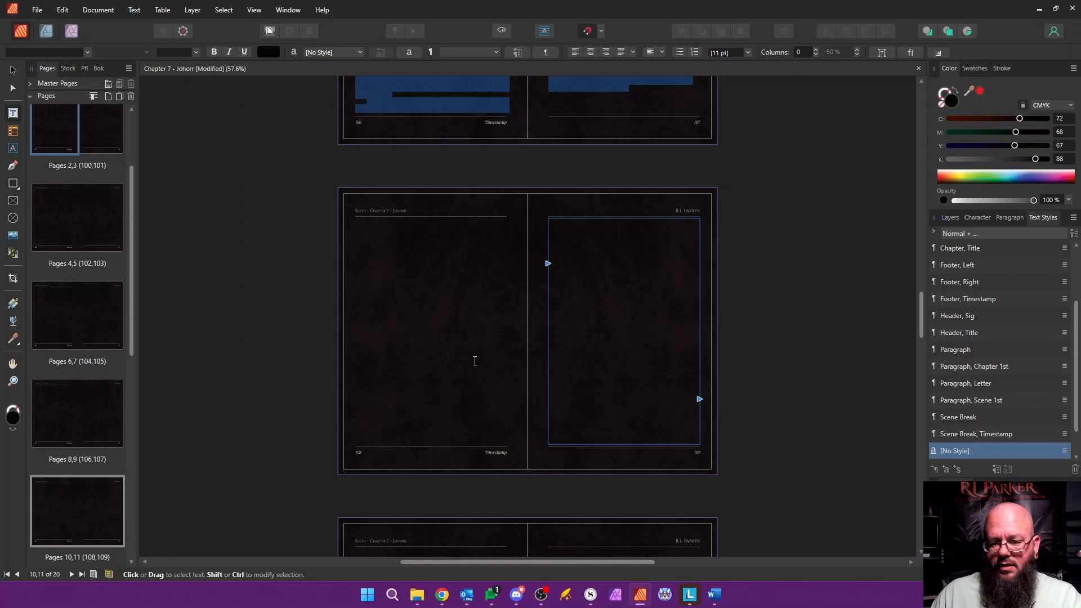
click(644, 105)
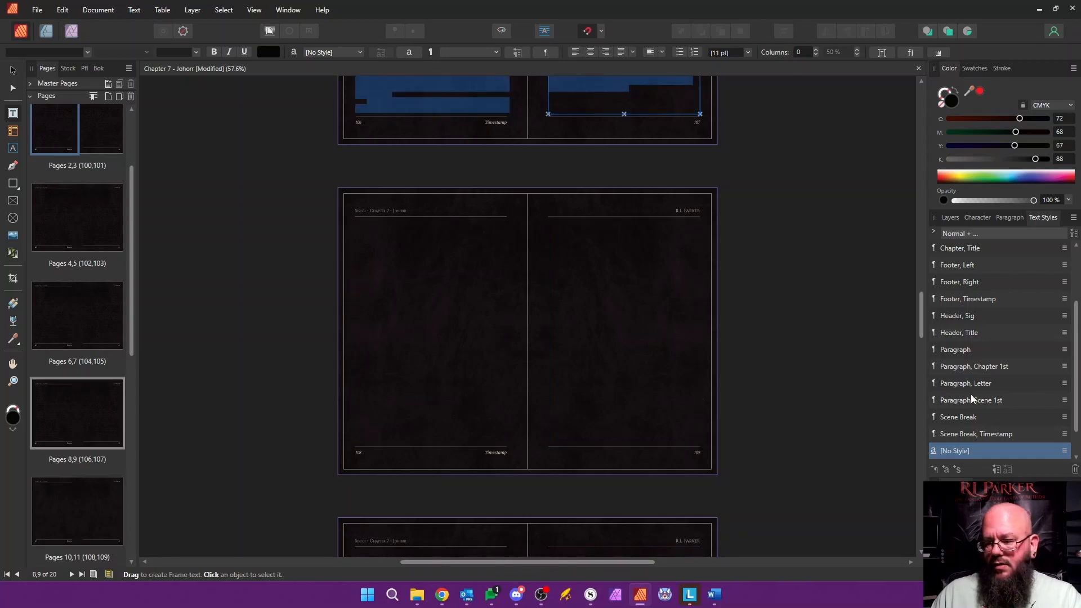
click(957, 350)
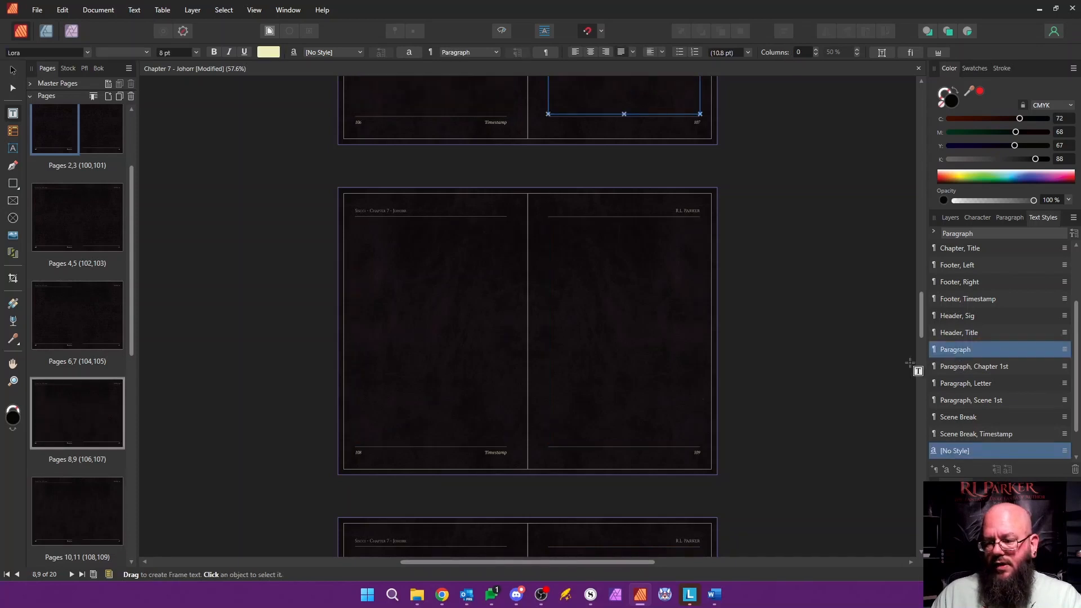
Step: Apply the Paragraph, Chapter 1st style to the opening "SYLK SPUN" paragraph on page 99
drag(925, 312, 877, 139)
scroll(640, 277, up, 2)
scroll(639, 277, up, 2)
key(ctrl+a)
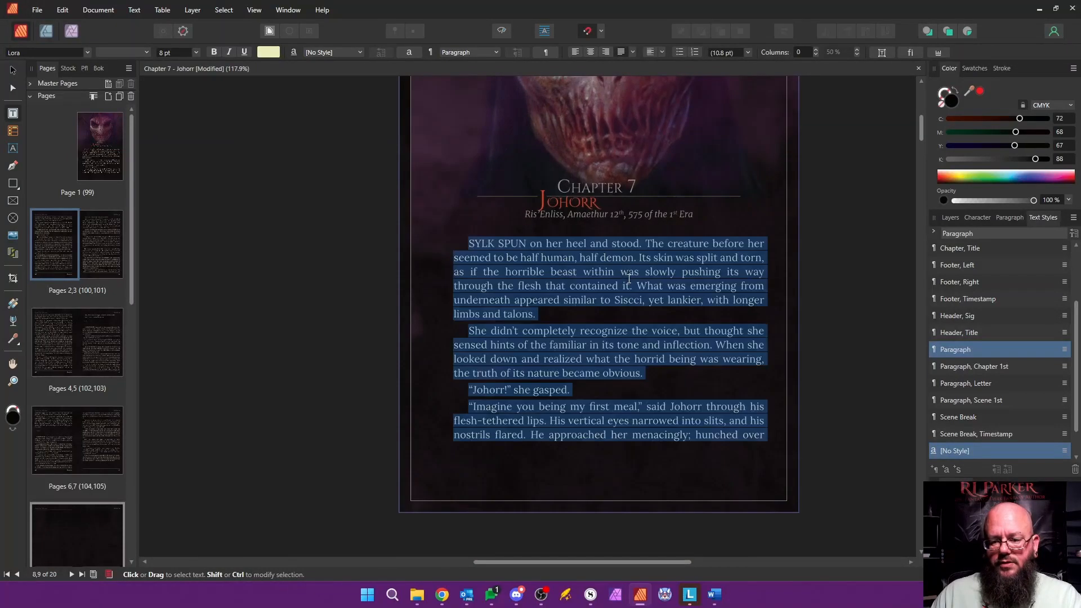
click(514, 249)
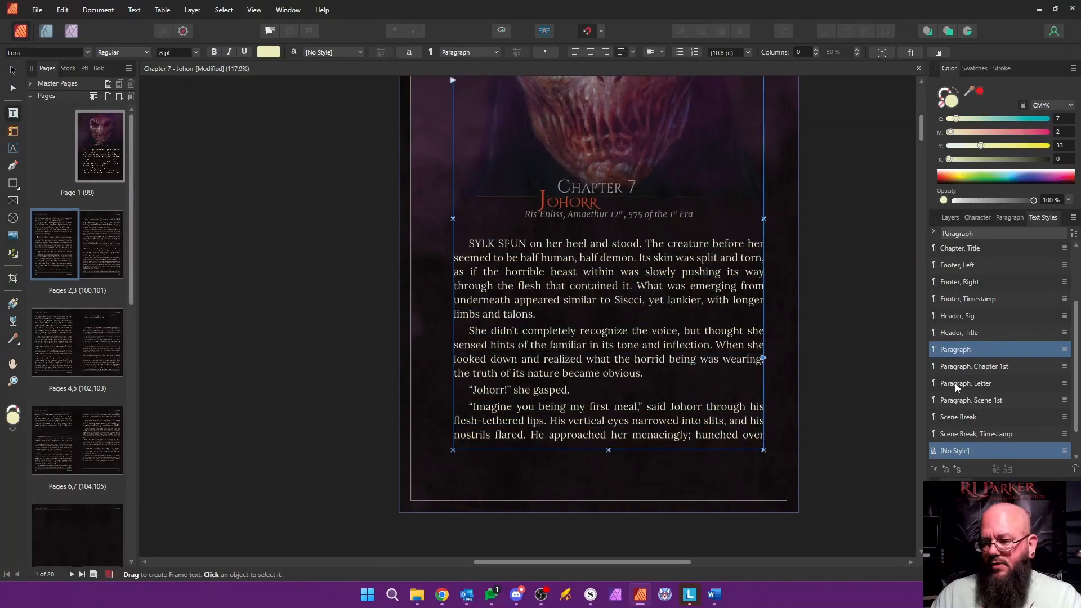
click(992, 367)
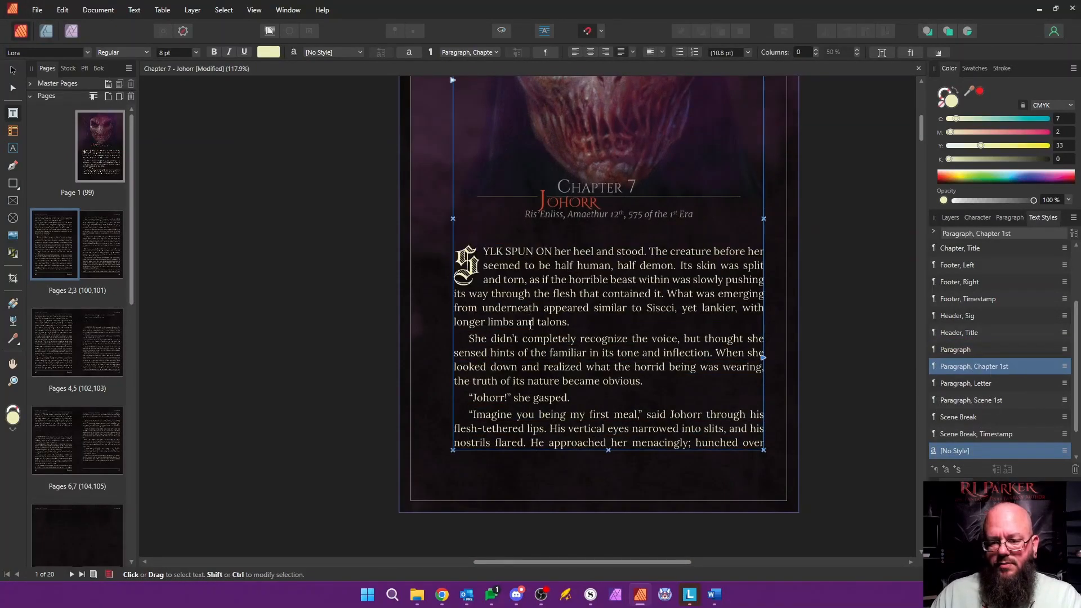
Step: On page 103, style the "JOHORR WHIPPED" paragraph as Paragraph, Scene 1st and the "v v v" line above it as Scene Break
scroll(649, 516, down, 5)
drag(649, 562, 550, 563)
scroll(690, 429, down, 12)
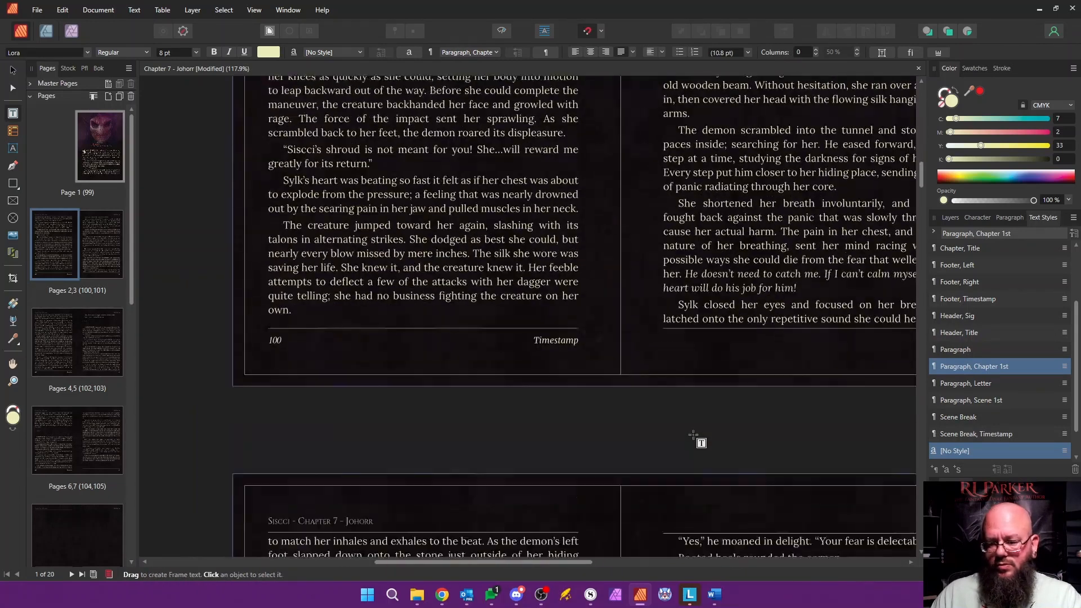
scroll(711, 205, down, 1)
drag(711, 112, 664, 163)
text(v v v)
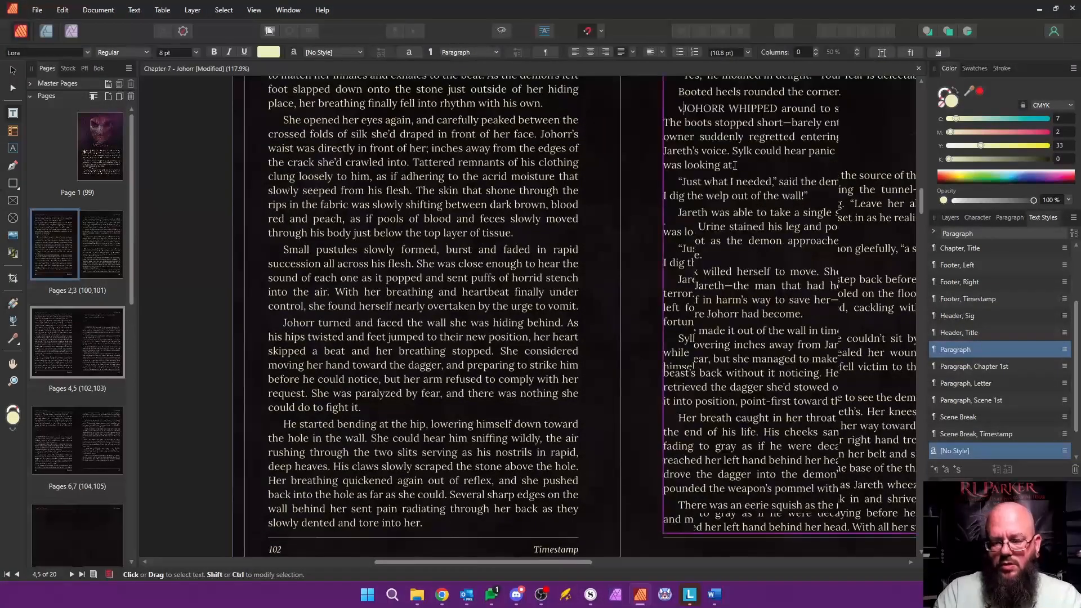
click(992, 399)
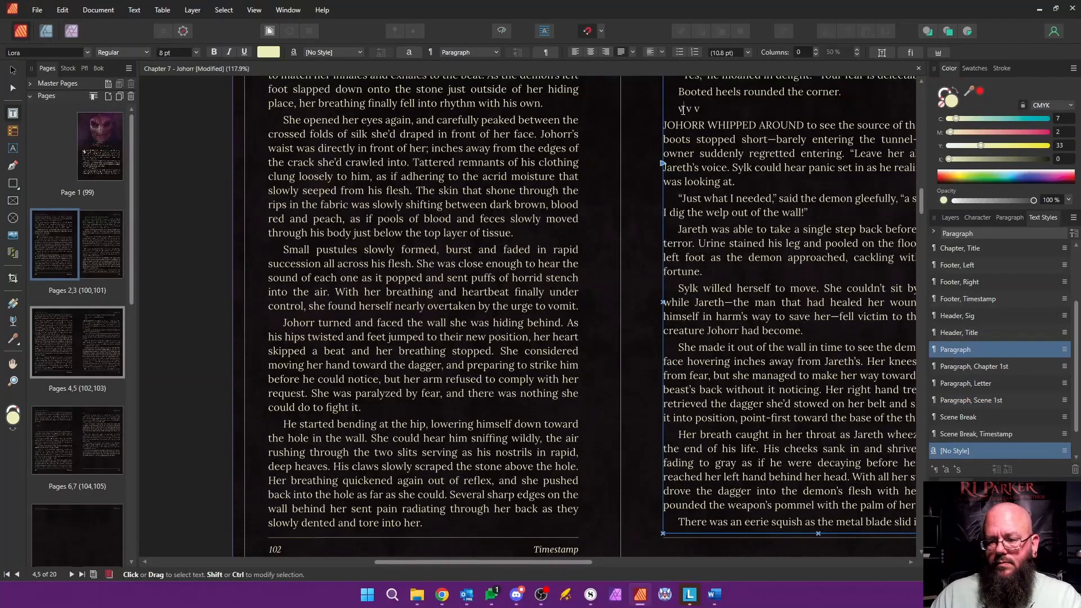
click(965, 417)
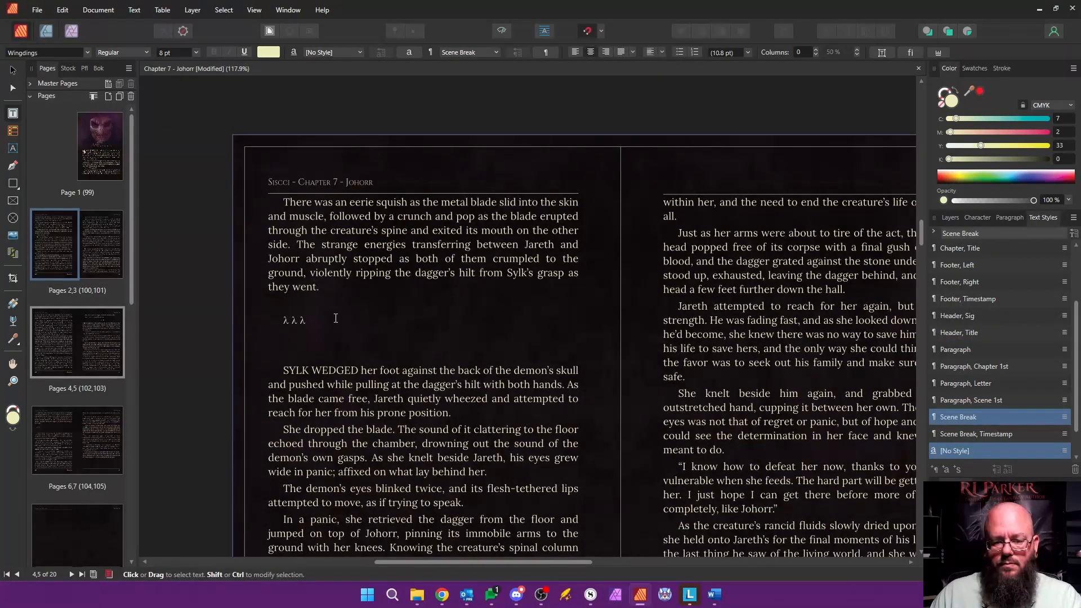
Step: On page 104, style the "SYLK WEDGED" paragraph as Paragraph, Scene 1st and the "v v v" line above it as Scene Break
key(ctrl+z)
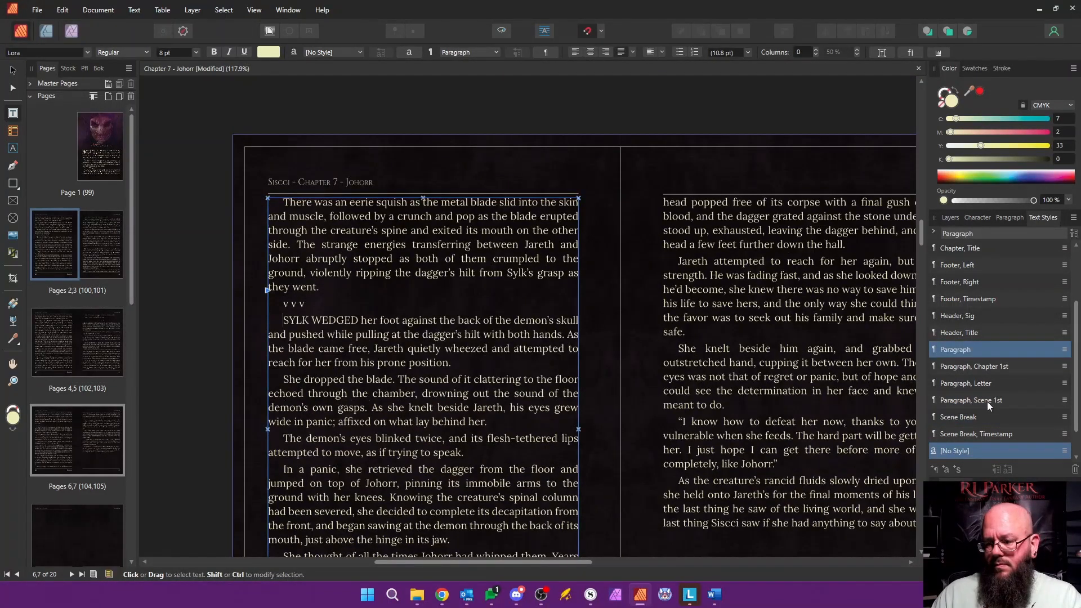
click(988, 403)
click(294, 305)
click(966, 417)
Step: Delete the empty pages 9 through 20 at the end of Chapter 7
scroll(575, 340, down, 5)
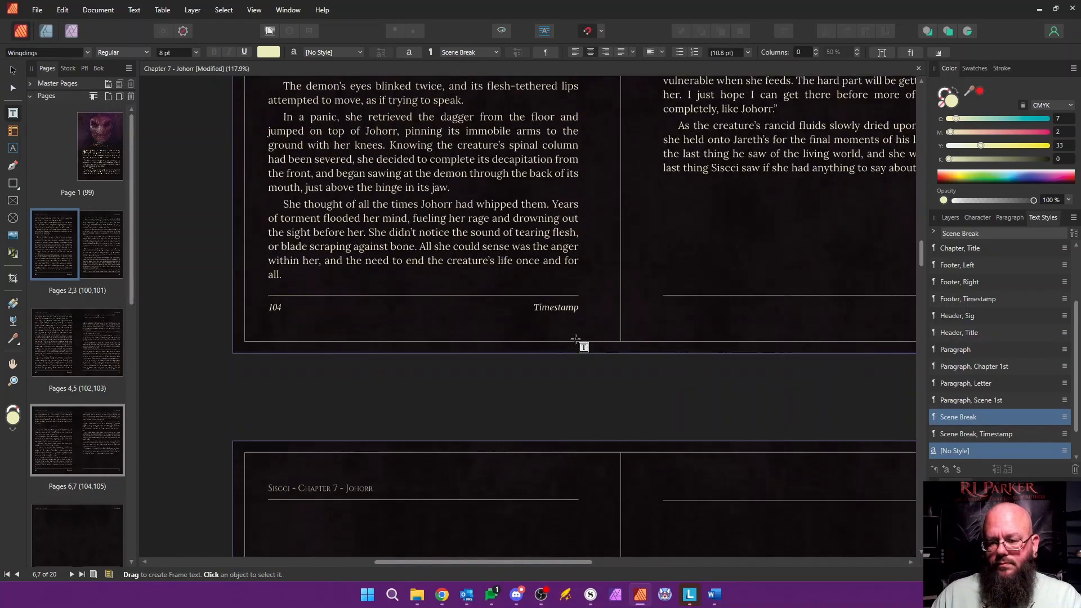
scroll(620, 372, down, 3)
drag(133, 321, 135, 514)
click(112, 351)
shift+click(70, 513)
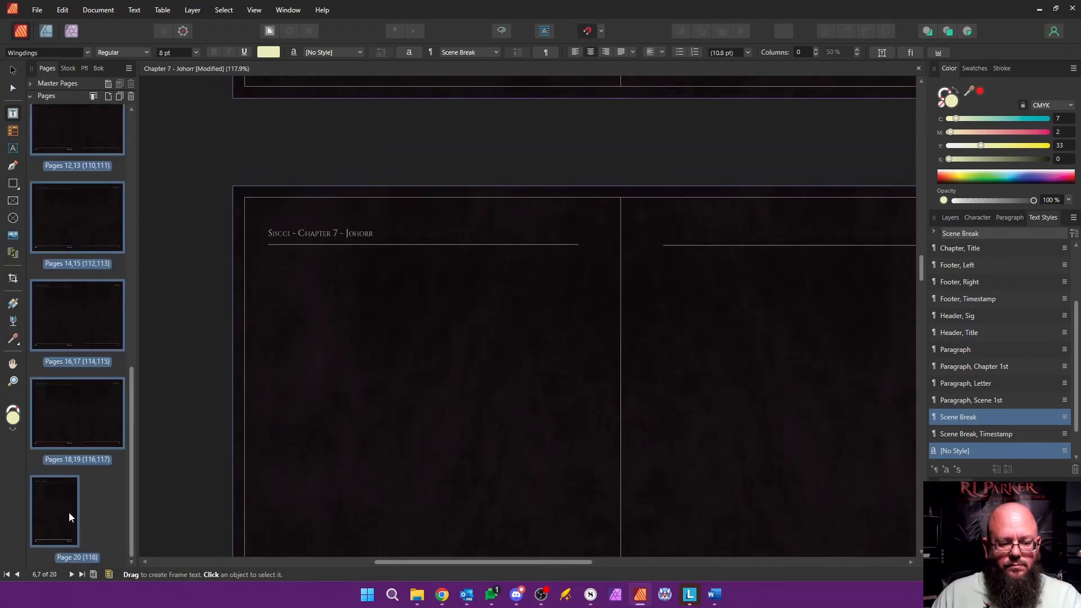
right_click(69, 512)
click(126, 404)
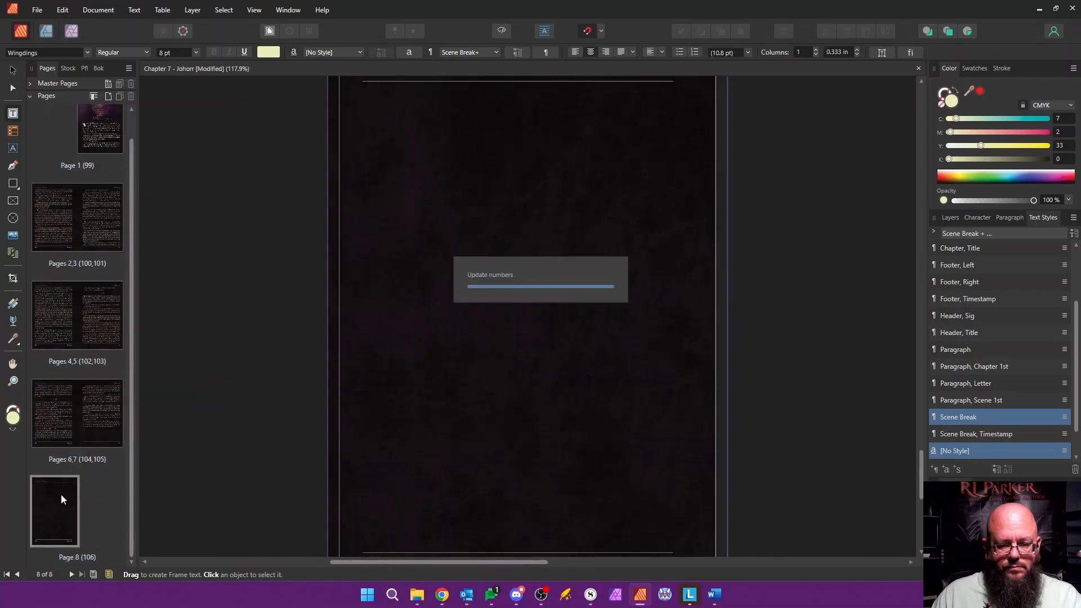
Step: Apply Master, End to page 8 at the end of Chapter 7
right_click(87, 510)
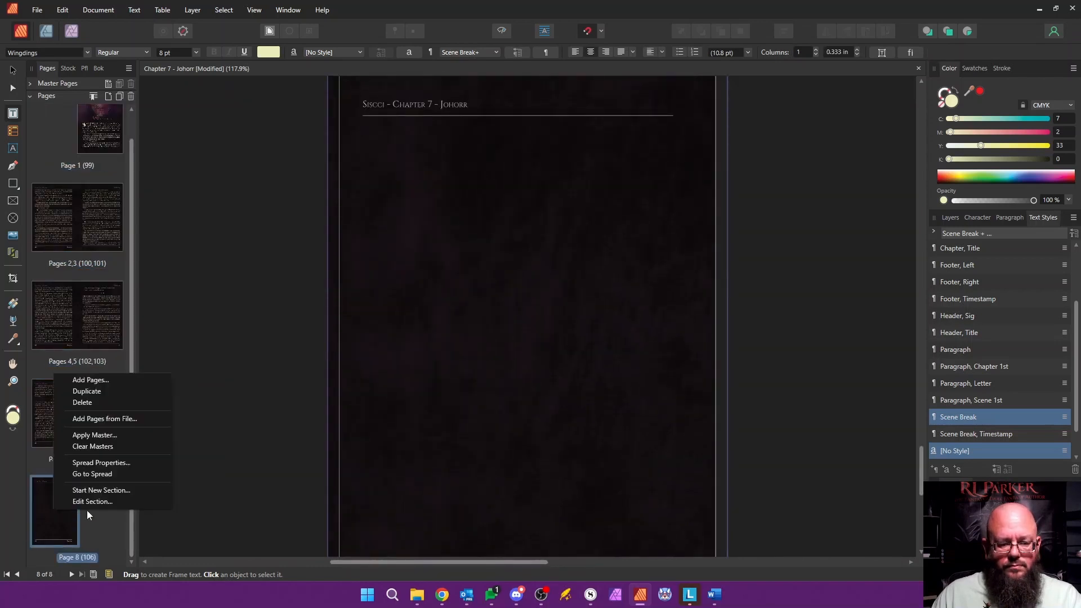
click(140, 435)
click(583, 220)
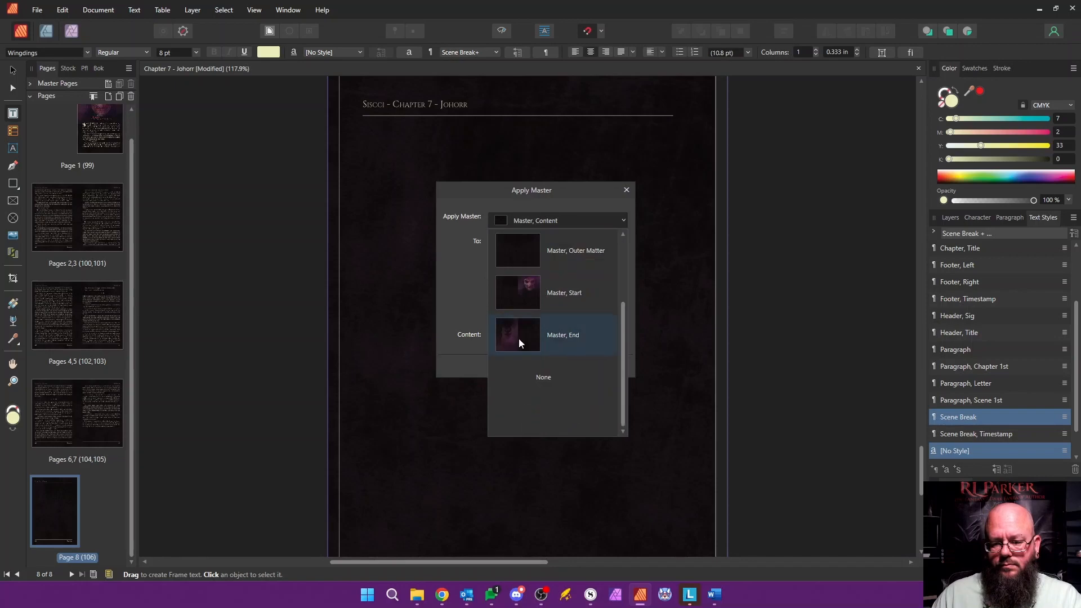
click(519, 341)
click(557, 366)
Step: Review Chapter 7 from its end page back to the opening page, checking the artwork, scene breaks and text flow
drag(518, 563, 604, 563)
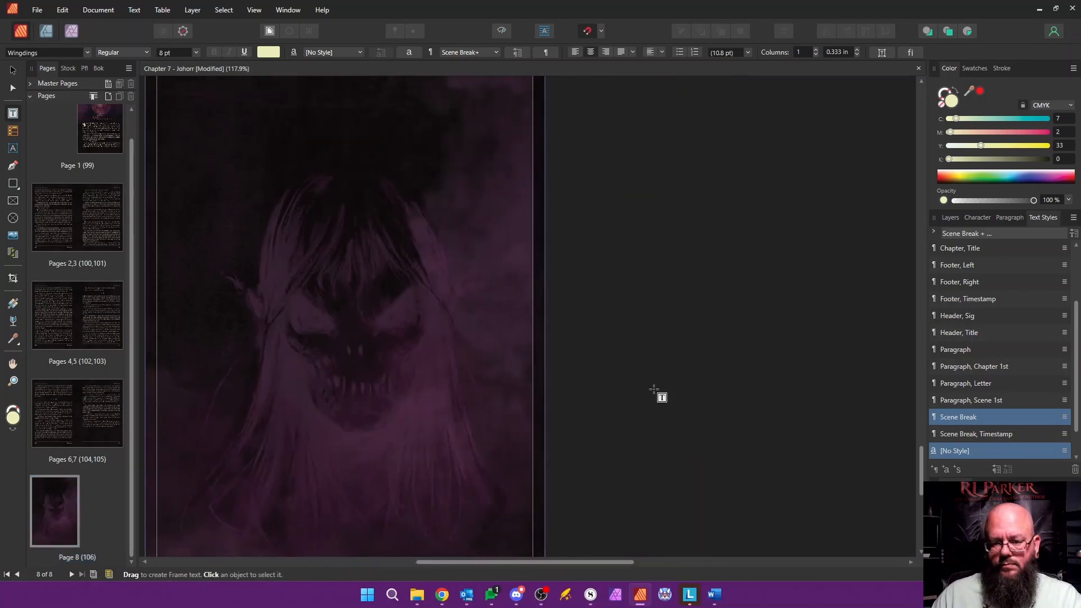
scroll(631, 383, up, 17)
scroll(607, 372, down, 1)
scroll(606, 371, up, 3)
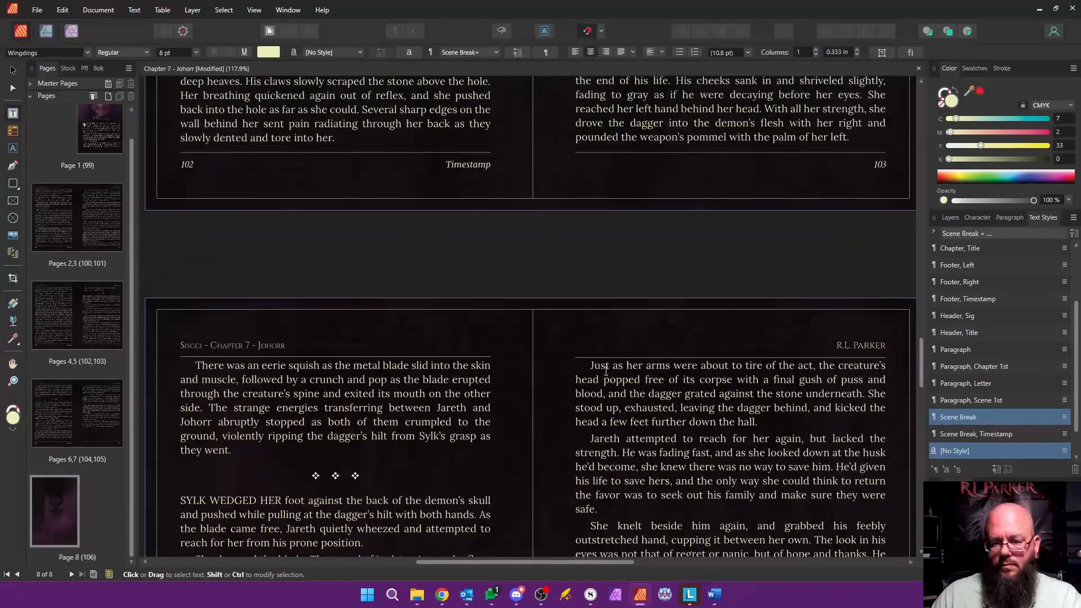
scroll(606, 371, up, 4)
scroll(1042, 301, up, 3)
drag(921, 347, 900, 153)
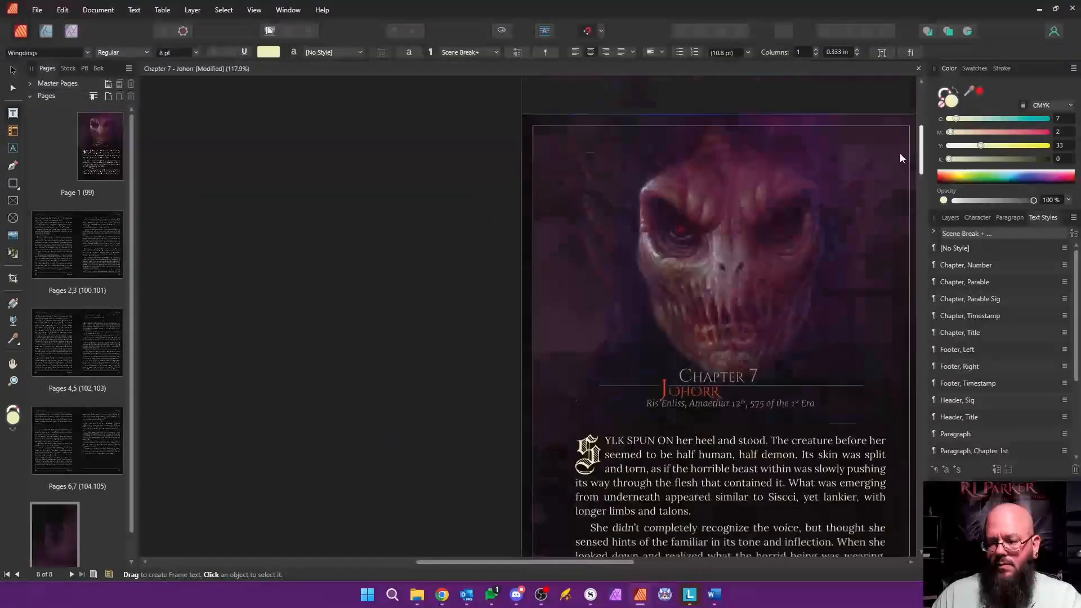
scroll(900, 154, down, 3)
Step: Save and close Chapter 7, and open Chapter 8 from the Siscci-Stealth-Edition-4x6 book
key(ctrl+s)
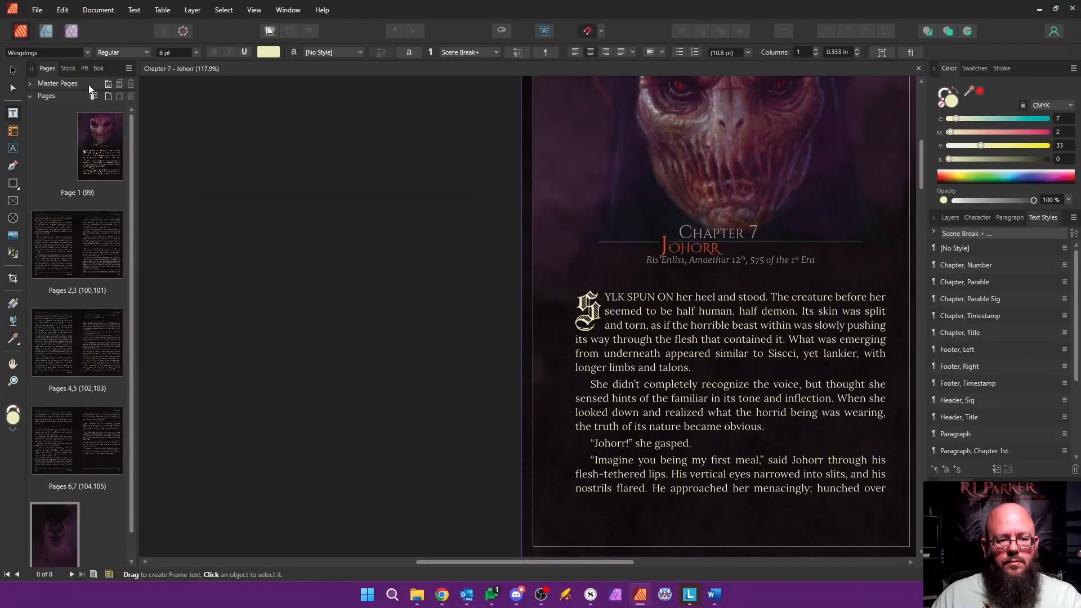
click(919, 68)
click(99, 69)
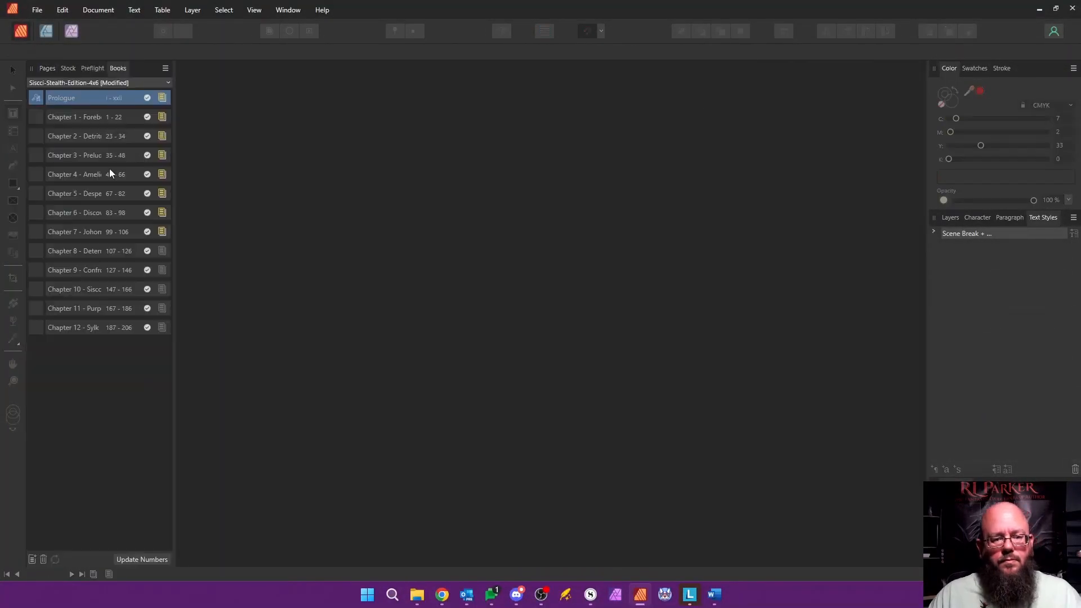
double_click(117, 250)
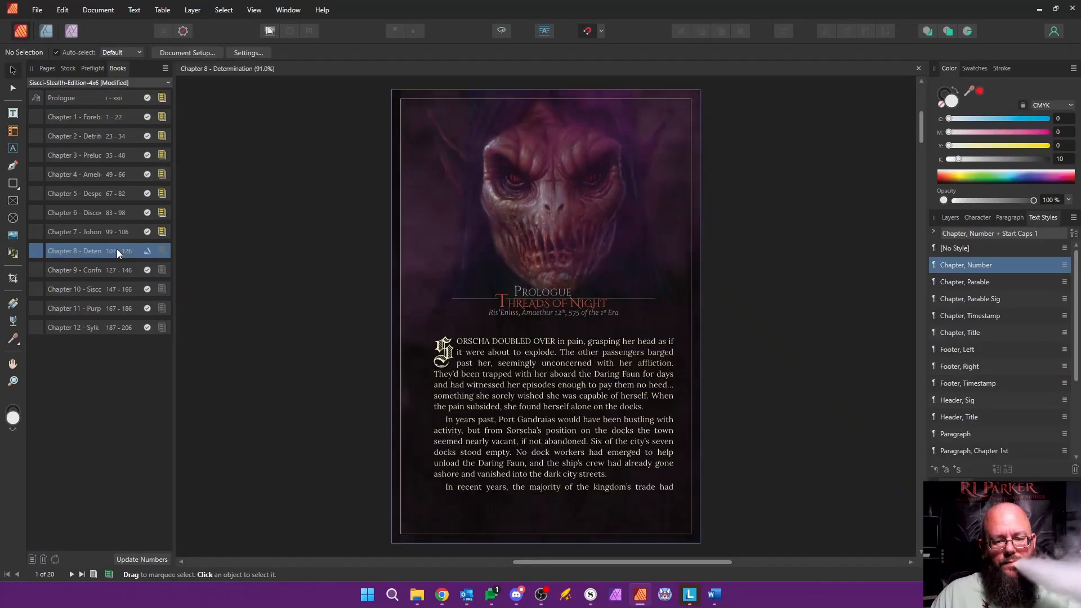
Step: Rename the document's section "Chapter 8 - Determination" in the Section Manager and save the document
right_click(100, 161)
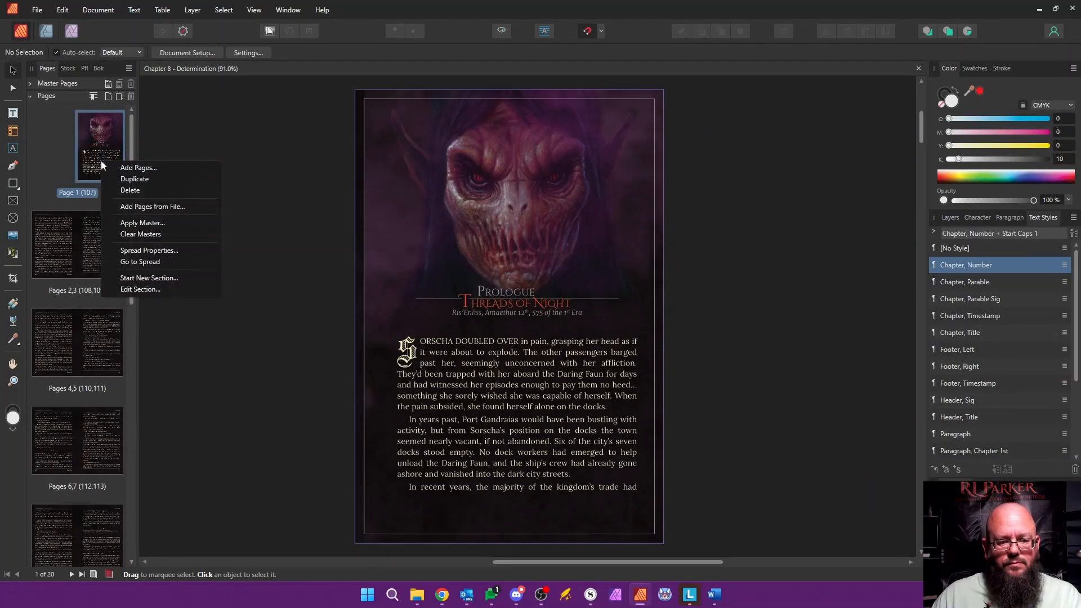
click(99, 68)
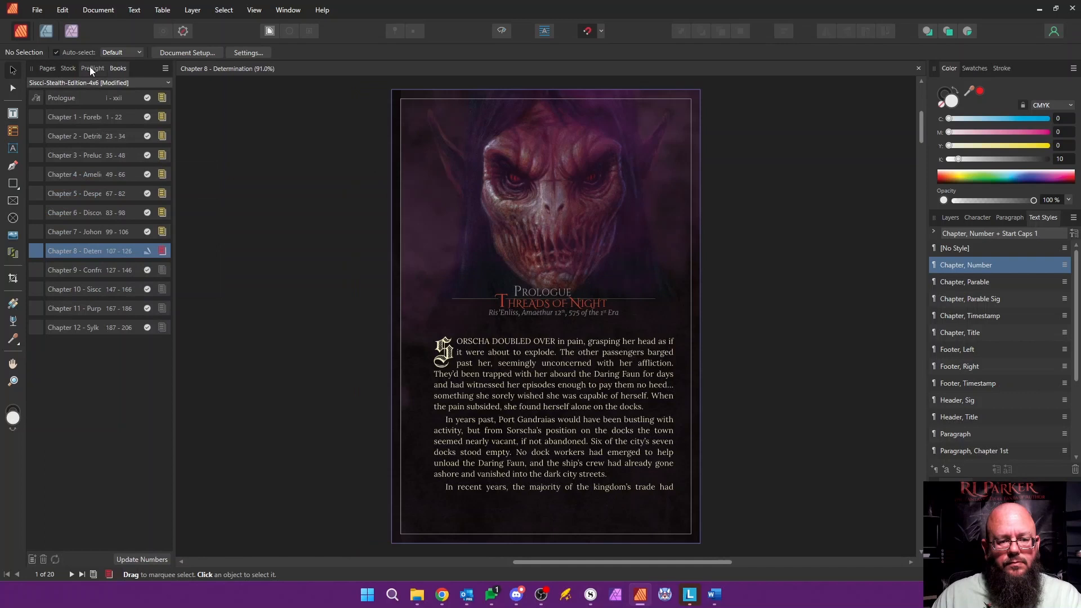
click(48, 68)
right_click(102, 146)
click(164, 275)
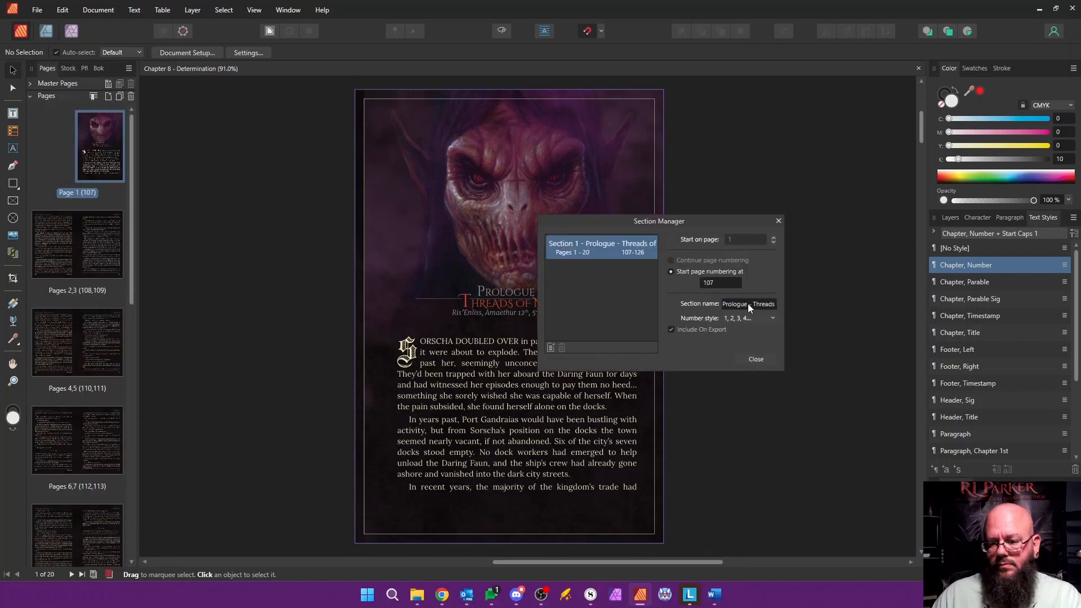
text(Chapter 8 - )
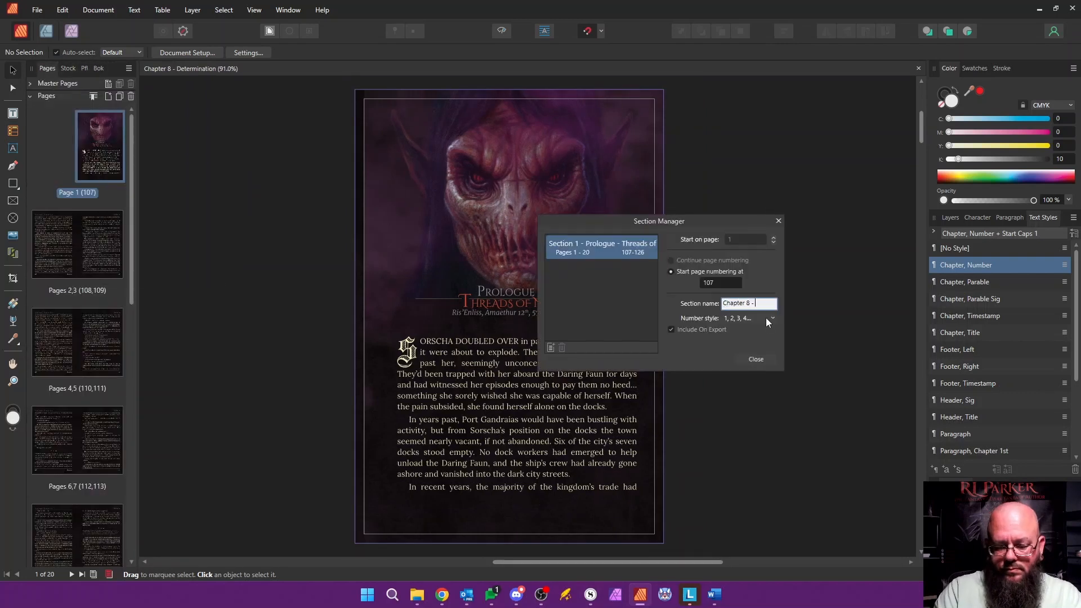
text(Determination)
key(Return)
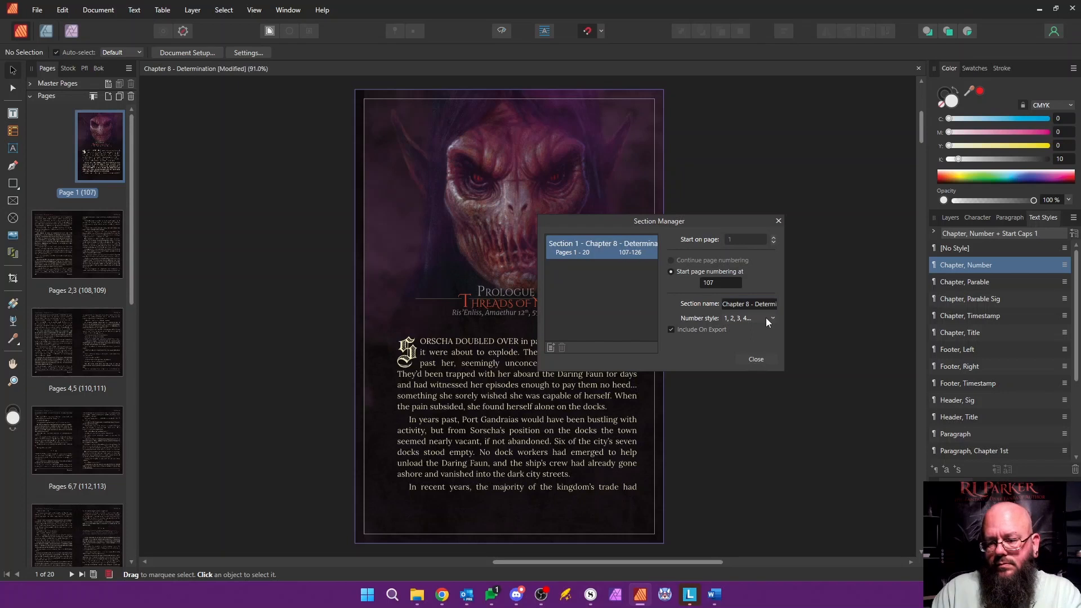
click(754, 361)
key(ctrl+s)
Step: Change the "Prologue" heading on the chapter's opening page to "Chapter 8"
click(99, 69)
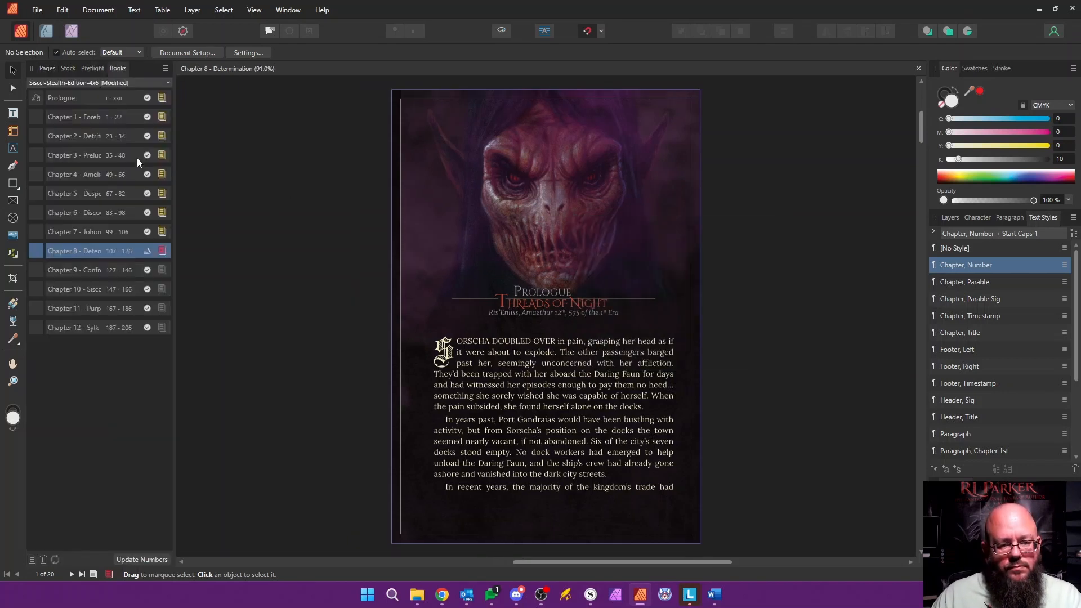
click(48, 68)
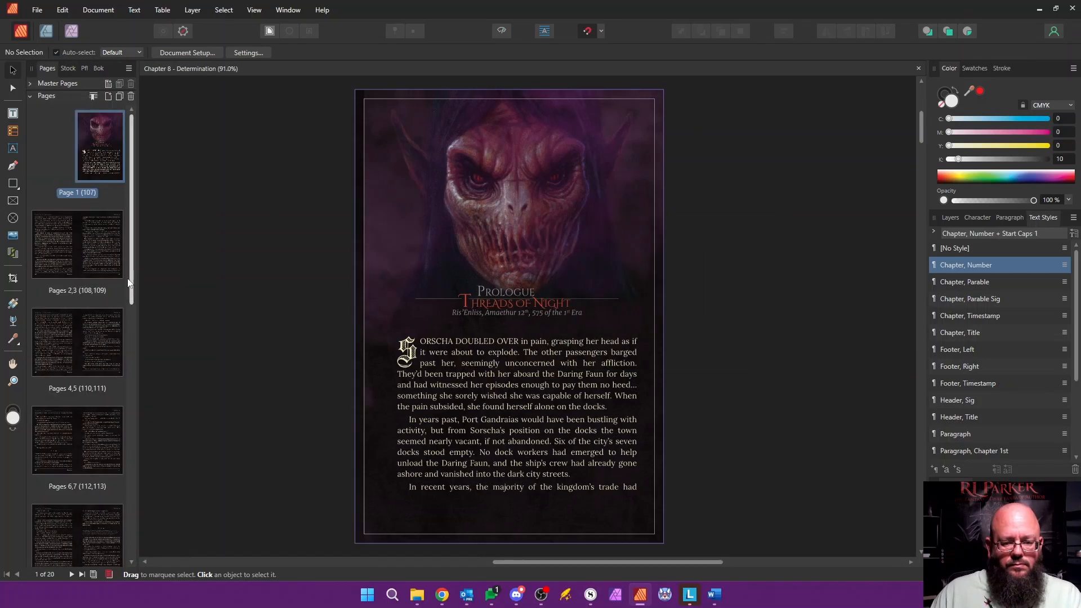
double_click(482, 292)
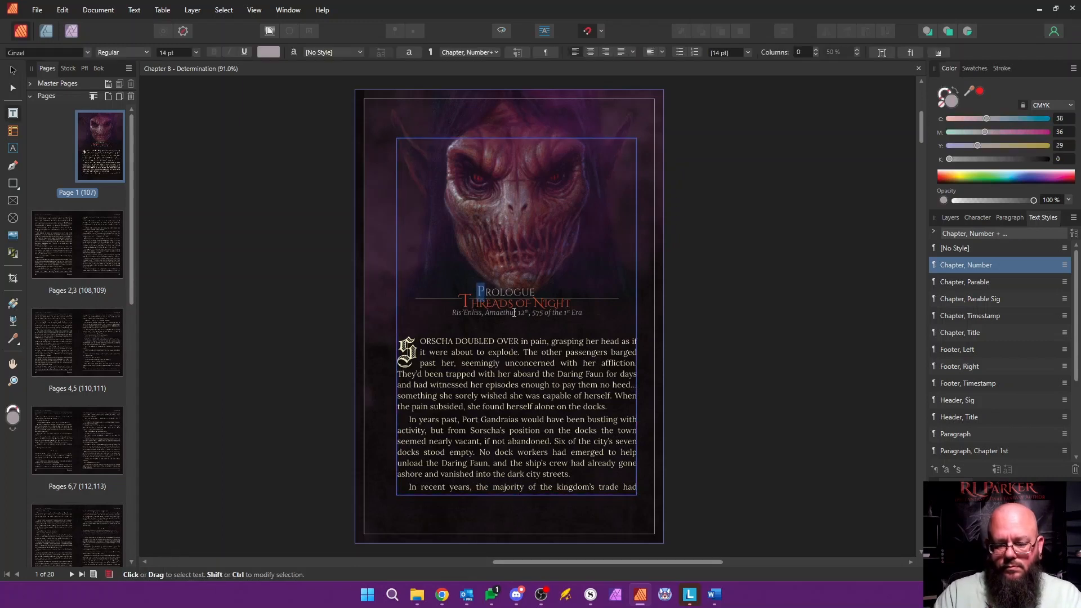
text(C)
key(shift+Right)
key(shift+Right)
key(shift+Right)
key(shift+Right)
key(shift+Right)
key(shift+Right)
key(shift+Right)
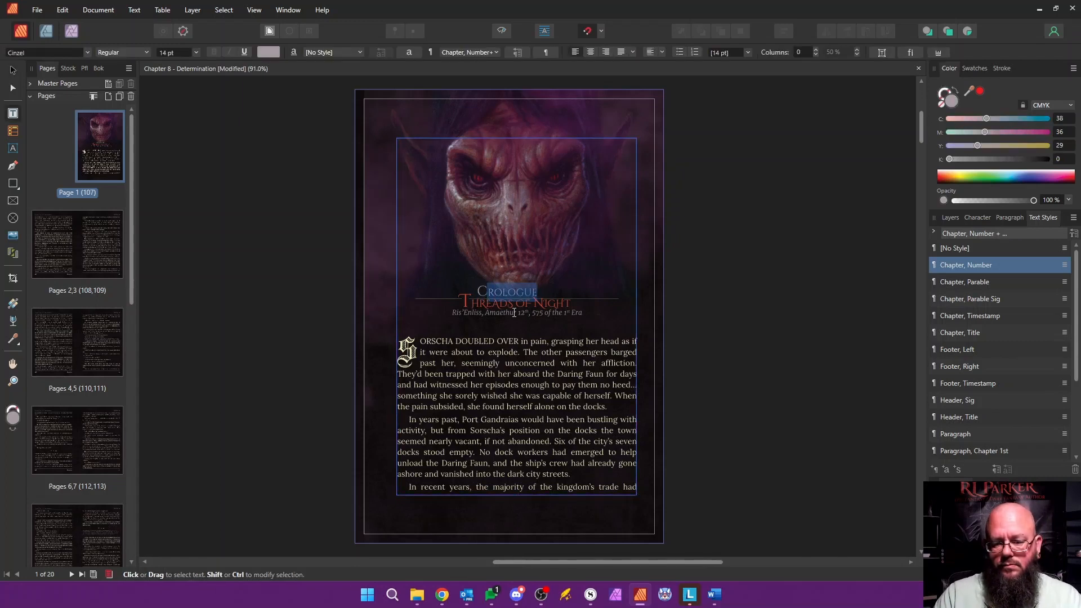
text(hapter 8)
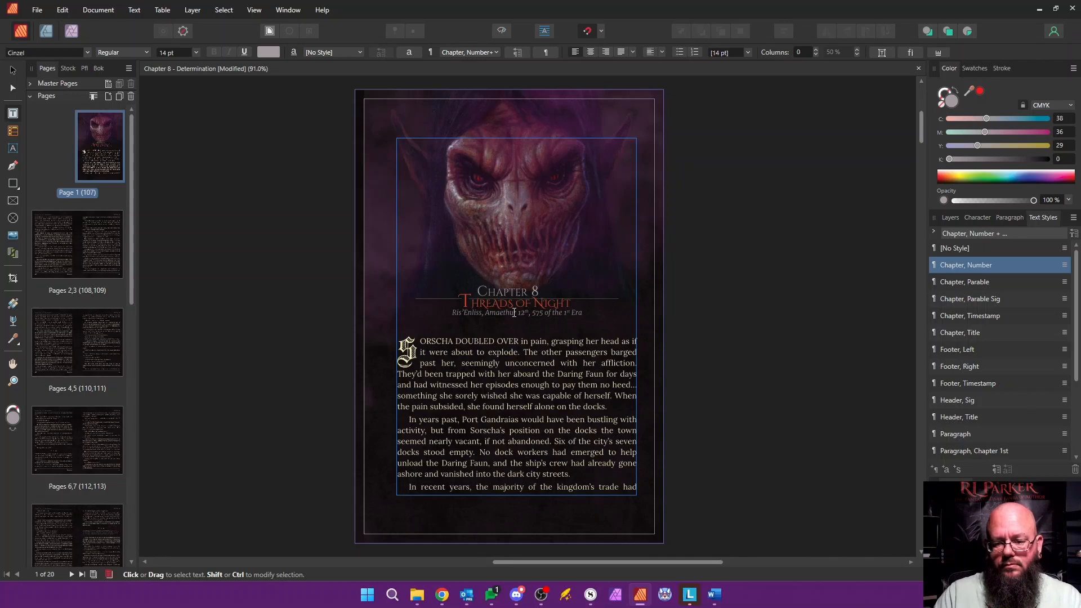
Step: Replace the chapter title "Threads of Night" with "Determination"
key(Right)
text(D)
key(shift+Right)
key(shift+Right)
key(shift+Right)
key(shift+Right)
key(shift+Right)
key(shift+Right)
key(shift+Right)
key(shift+Right)
key(shift+Right)
key(shift+Right)
key(shift+Right)
key(shift+Right)
key(shift+Right)
key(shift+Right)
key(shift+Right)
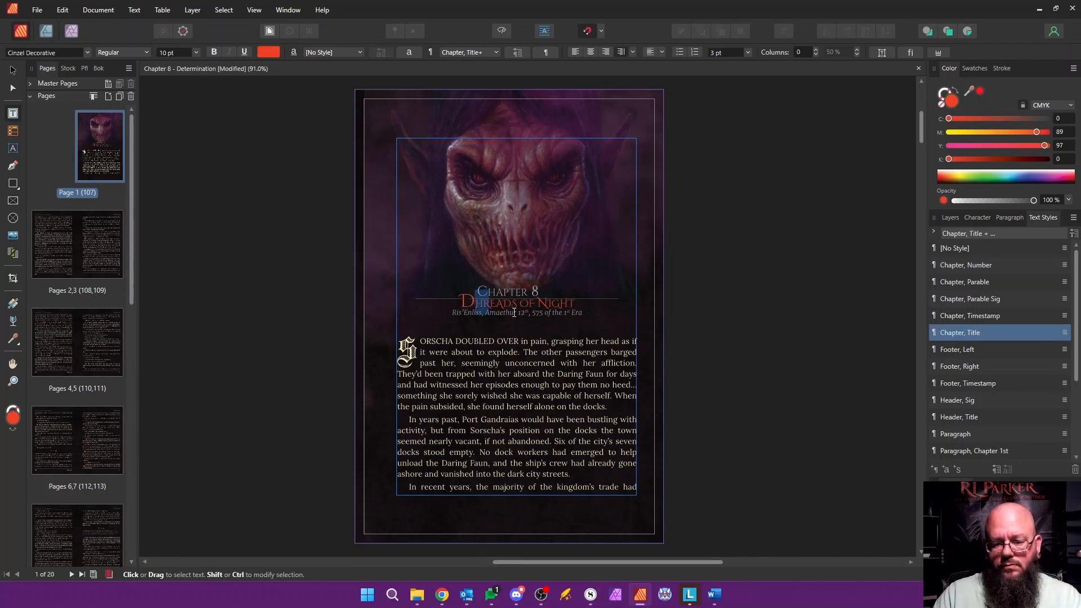
text(eter)
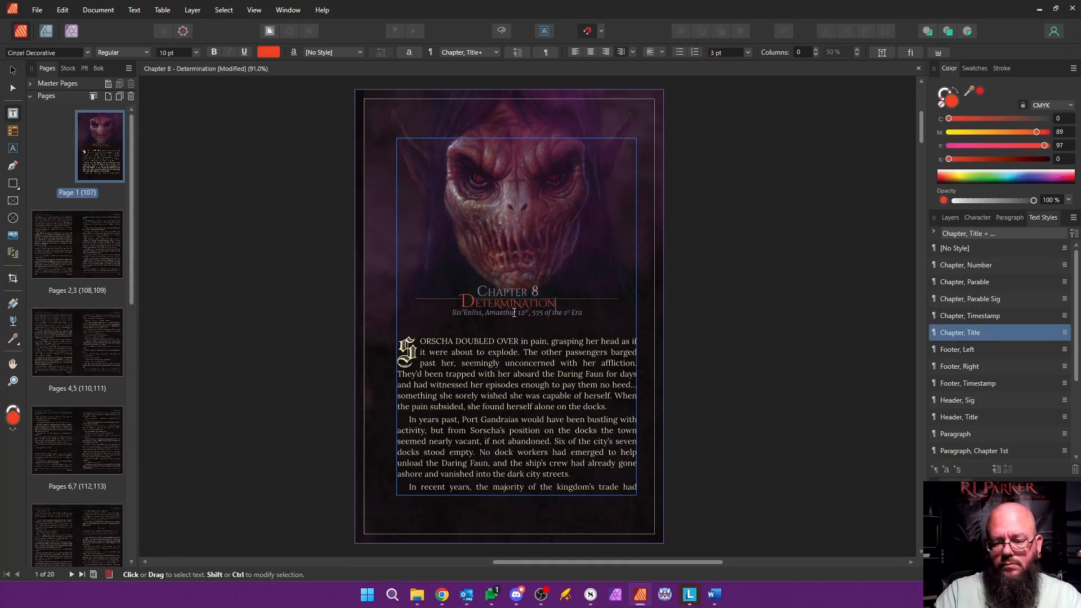
Step: Edit the Chapter, Title text style to fine-tune the right indent of its decoration line beside the title
scroll(460, 295, up, 7)
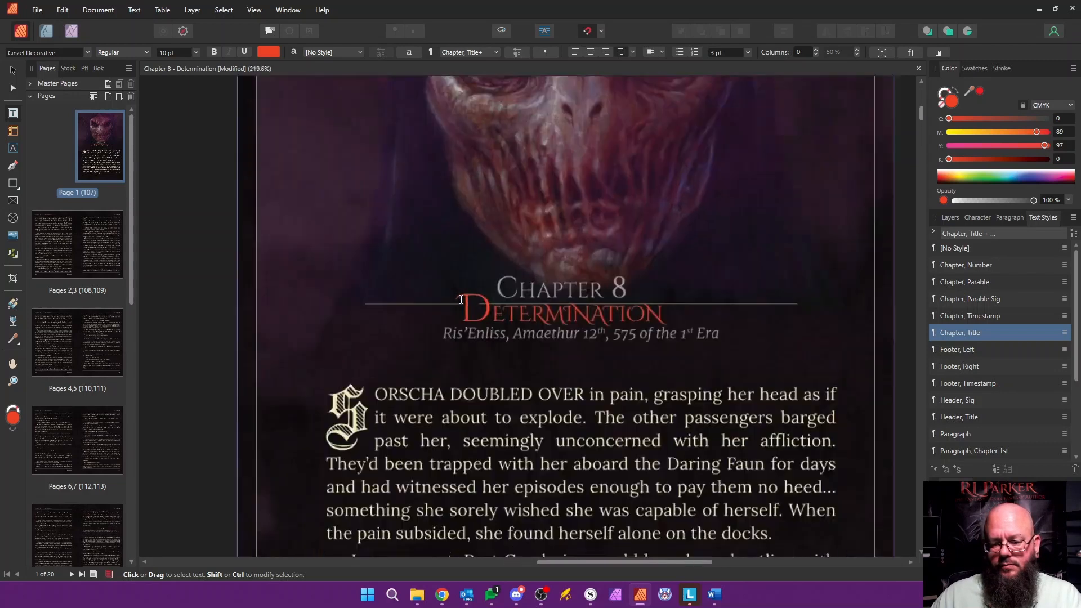
right_click(980, 333)
click(804, 428)
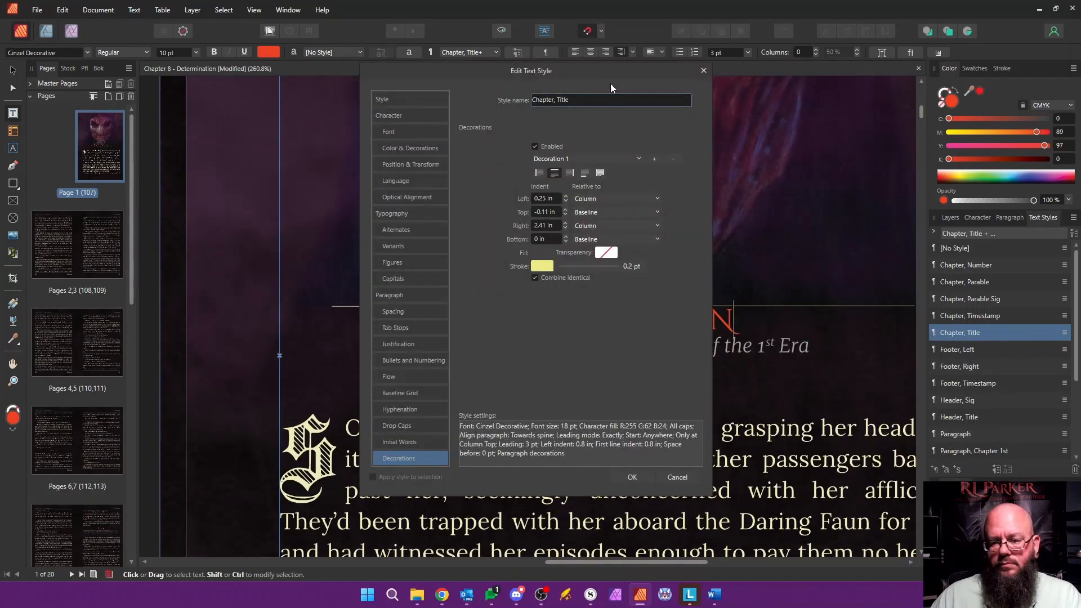
drag(610, 83, 992, 143)
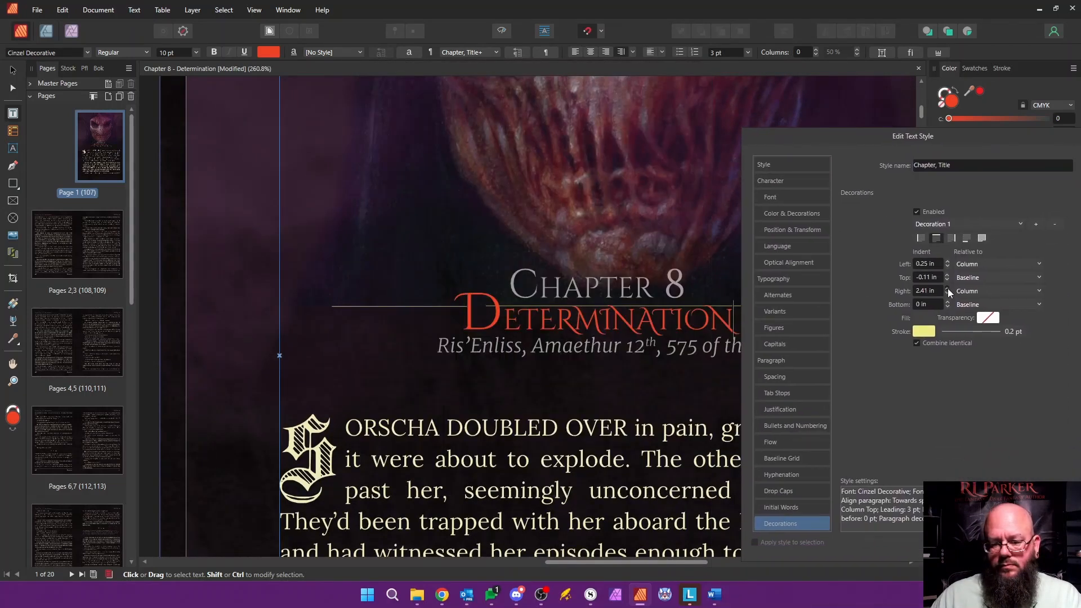
key(Return)
Step: Edit the Chapter, Number text style and set its decoration's left indent to 1.07 in
right_click(985, 266)
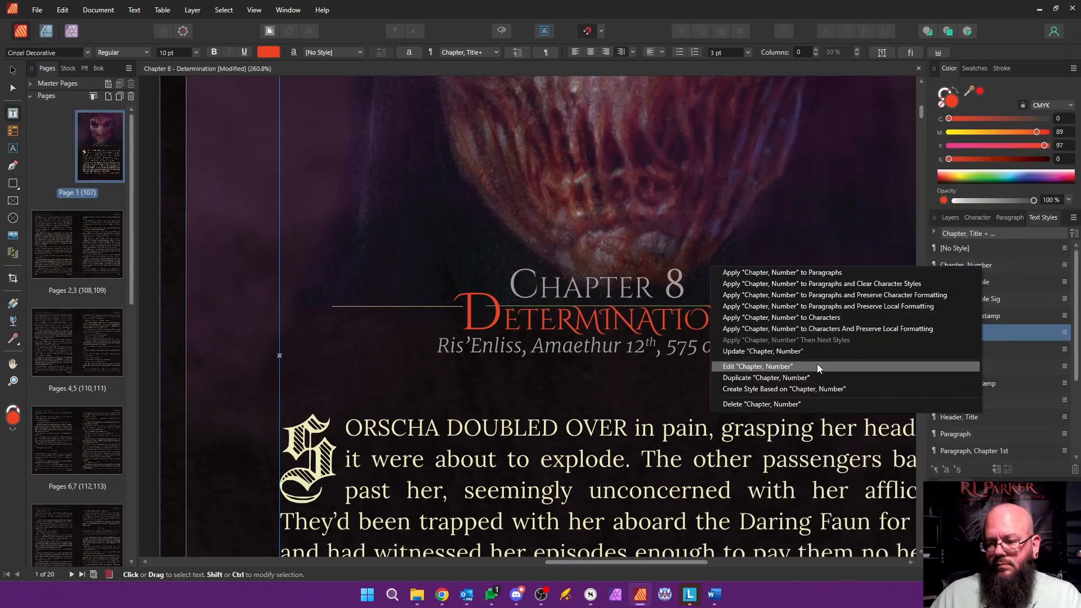
click(816, 364)
drag(613, 76, 912, 127)
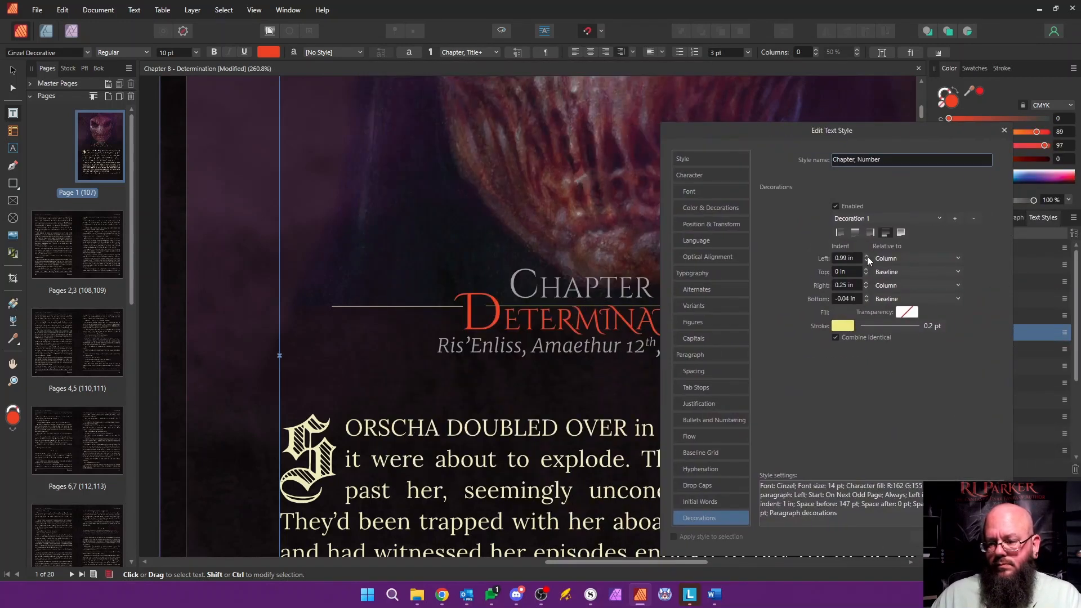
click(867, 256)
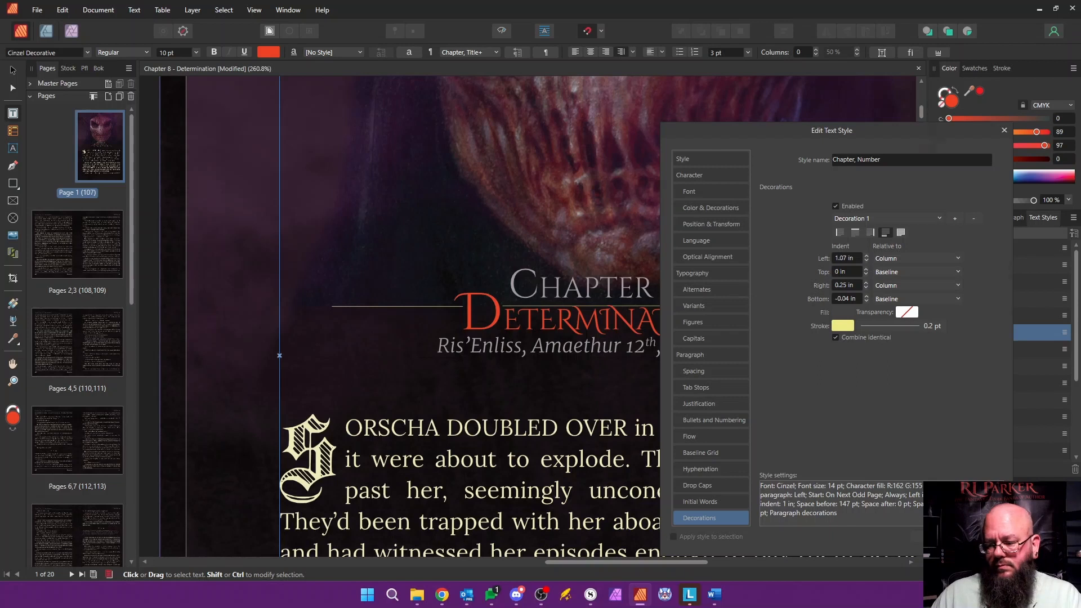
click(935, 537)
Step: Delete the template's Prologue body text below the timestamp, through to the end of the document
scroll(512, 338, down, 8)
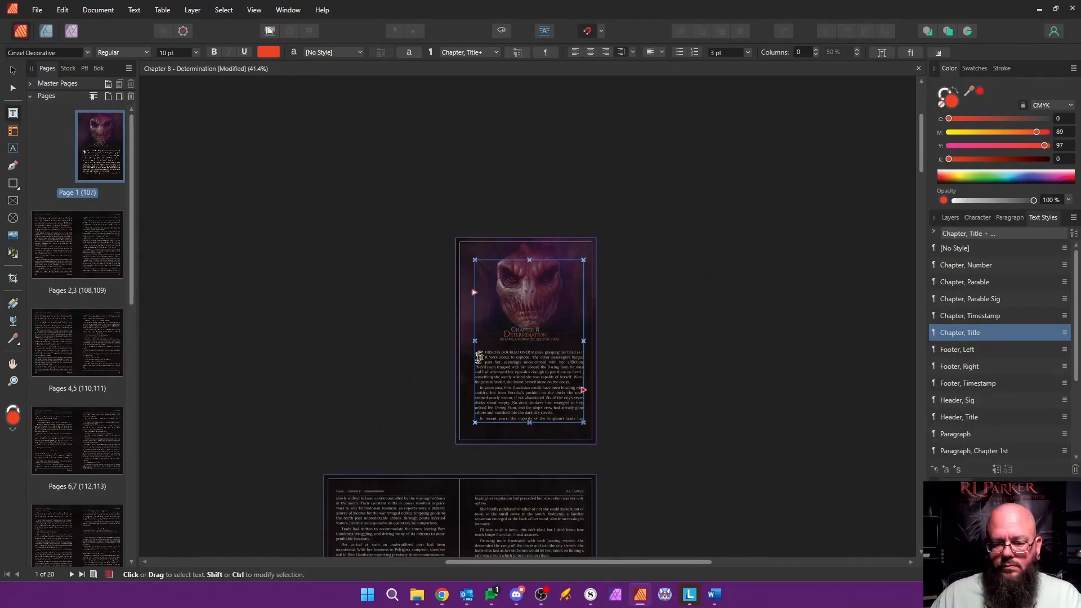
drag(479, 358, 432, 193)
key(BackSpace)
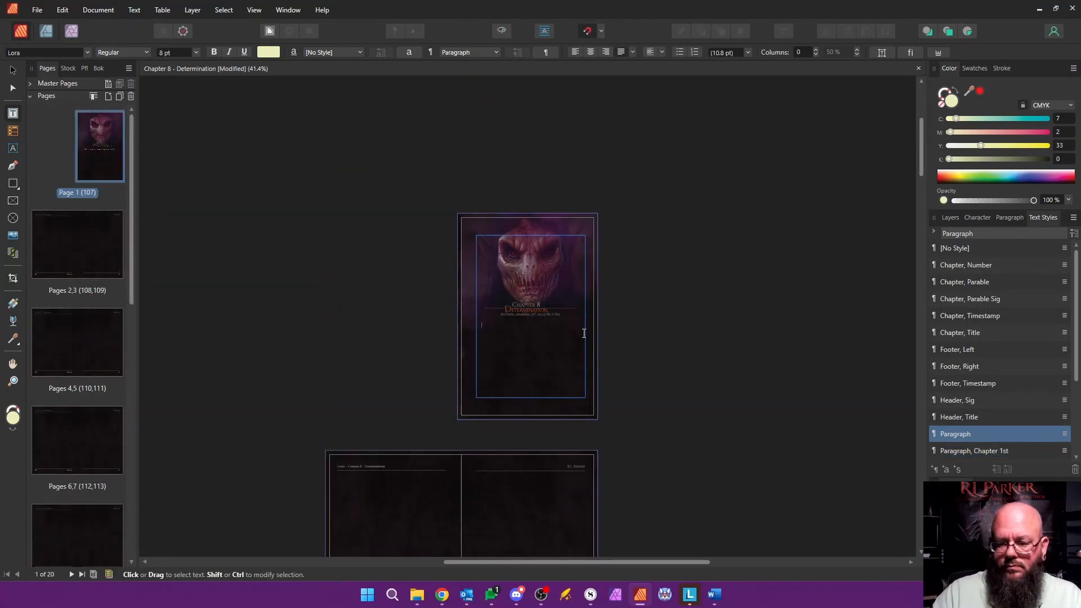
Step: Copy the Chapter 8 body text from the manuscript document and paste it below the timestamp on the opening page
key(alt+Tab)
scroll(648, 290, down, 4)
drag(755, 314, 196, 297)
key(alt+Tab)
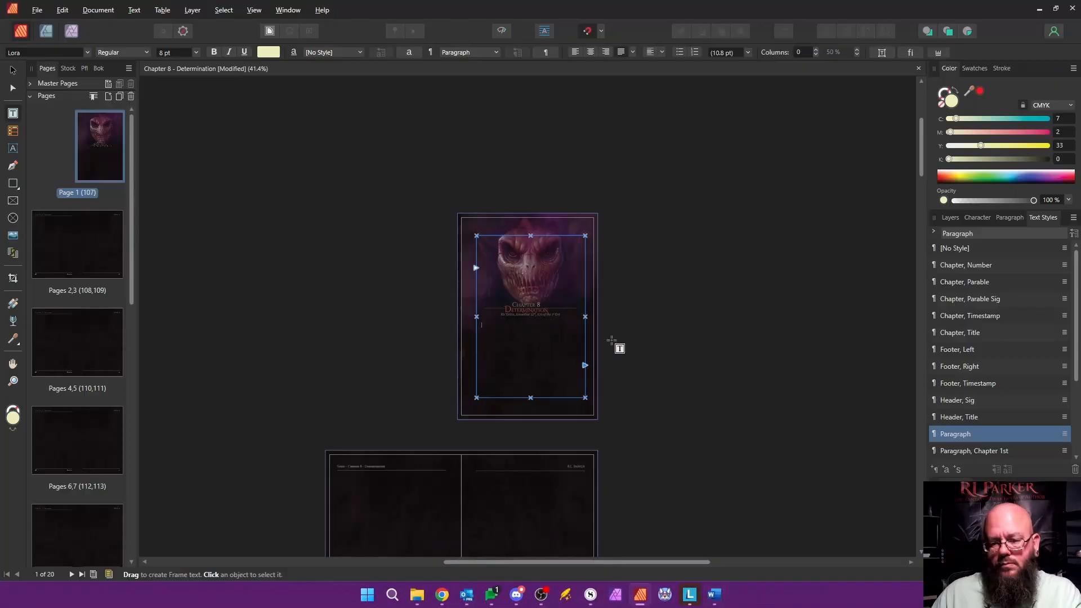
key(ctrl+v)
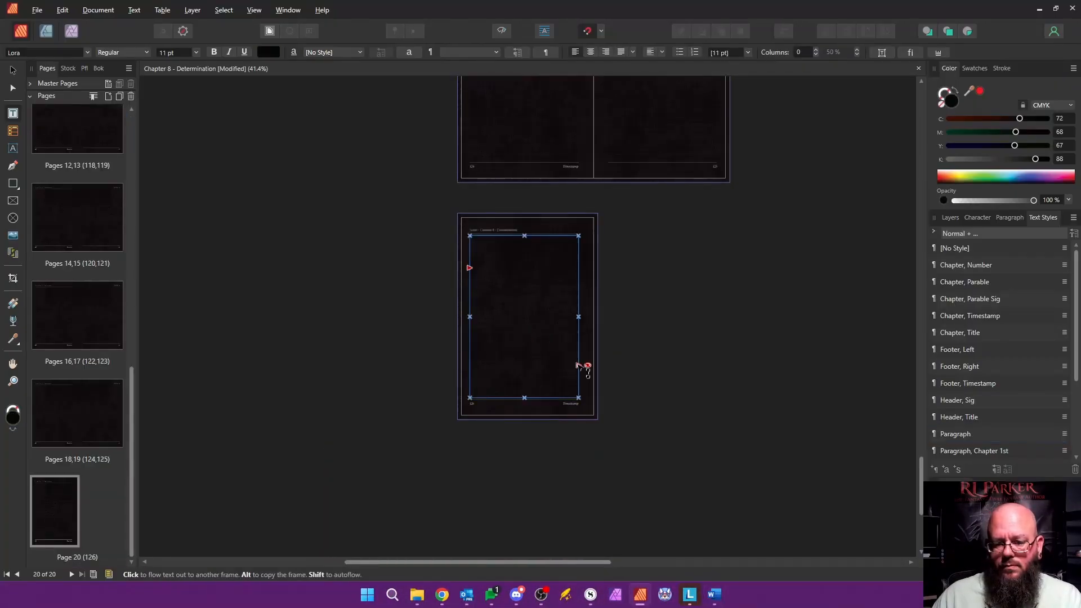
Step: Autoflow the overflowing text from page 20's frame onto new pages until the document reaches 26 pages
shift+click(579, 365)
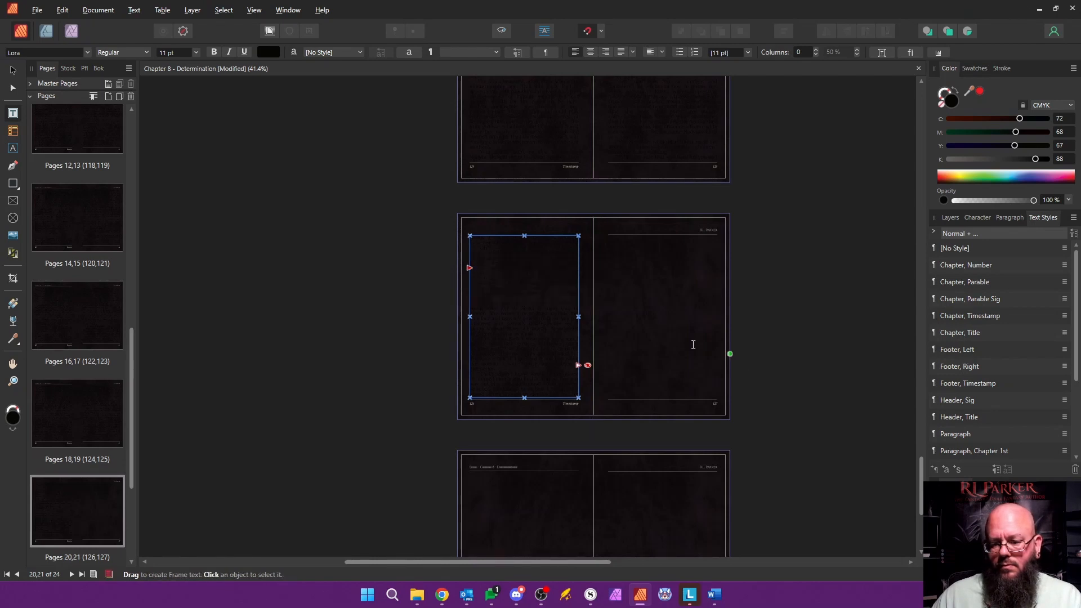
click(649, 297)
click(543, 290)
scroll(778, 489, down, 1)
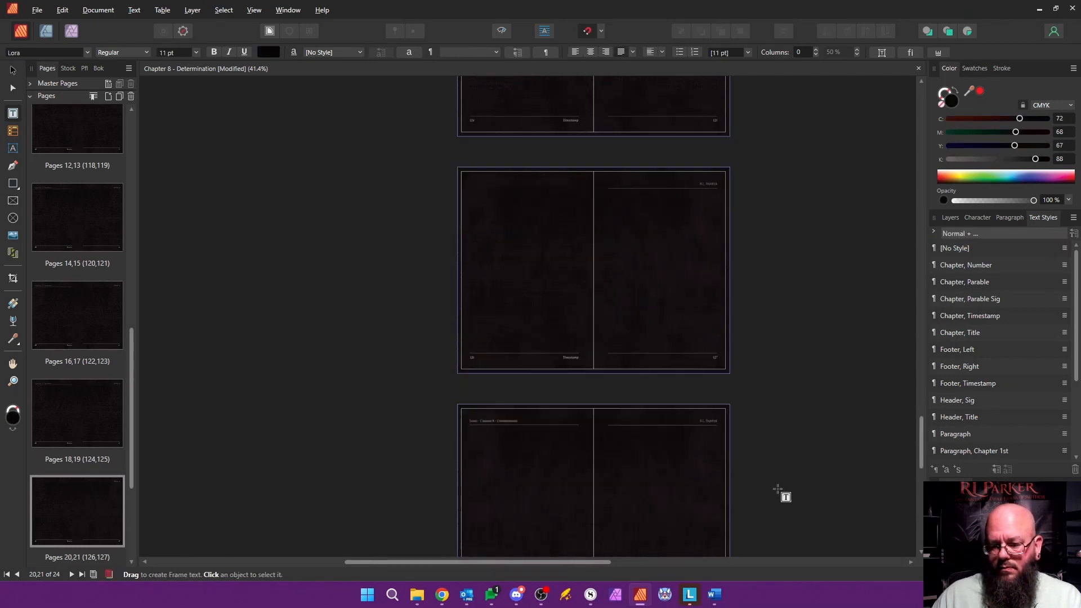
scroll(778, 489, down, 3)
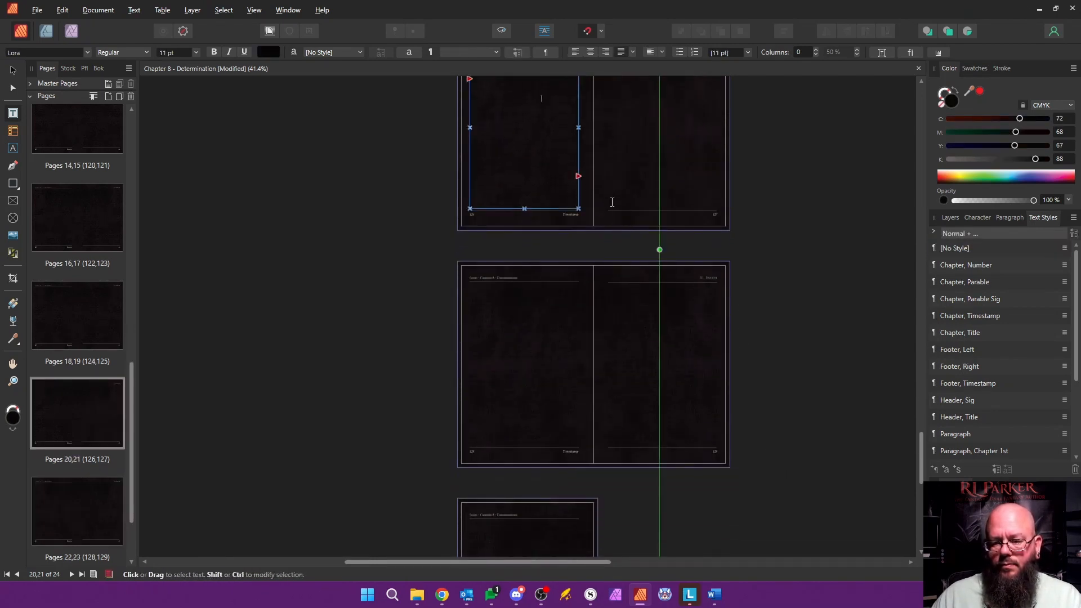
shift+click(579, 176)
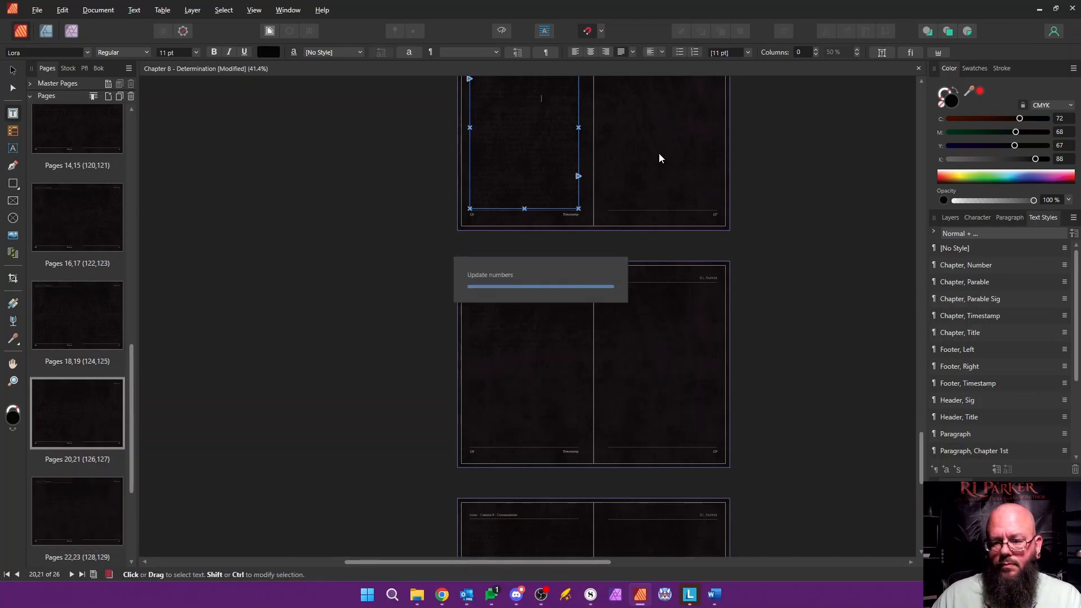
Step: Select the whole pasted body text from below the timestamp to page 26 and apply the Paragraph text style
scroll(729, 288, up, 15)
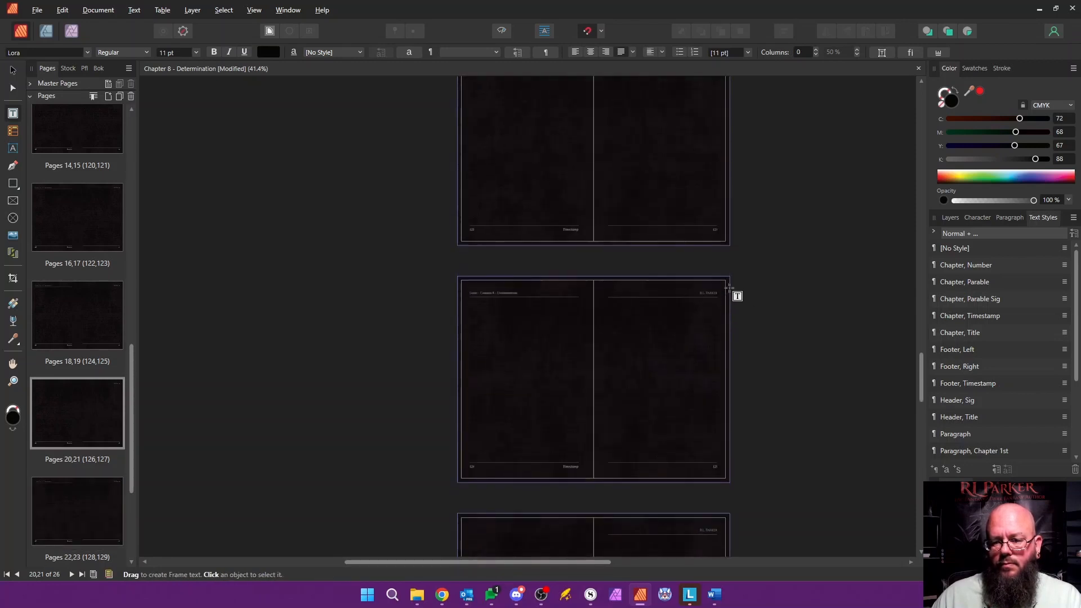
scroll(730, 288, up, 20)
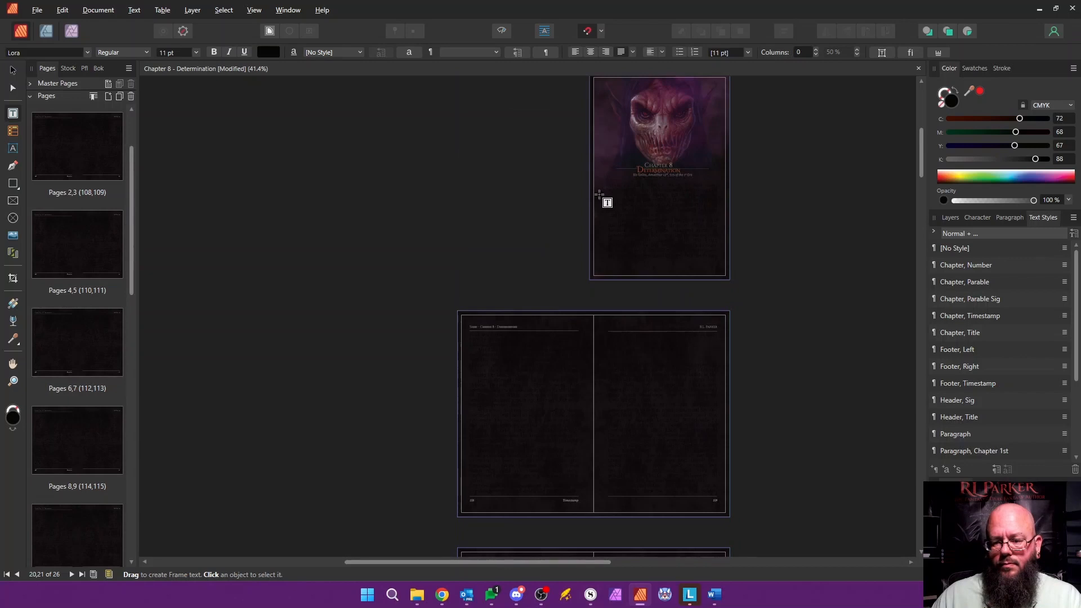
click(13, 70)
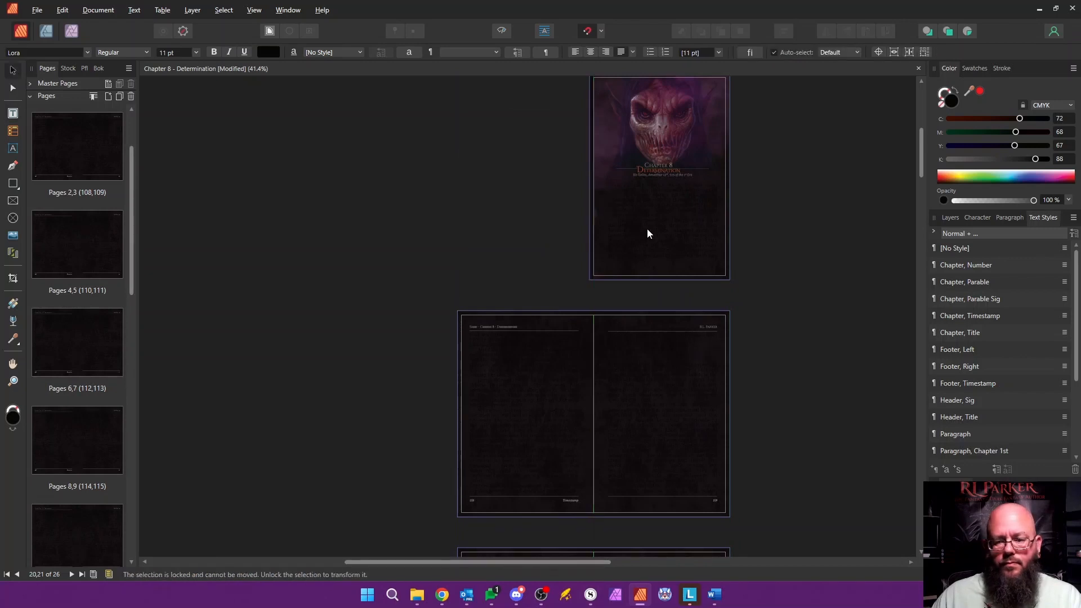
double_click(647, 228)
drag(610, 191, 715, 535)
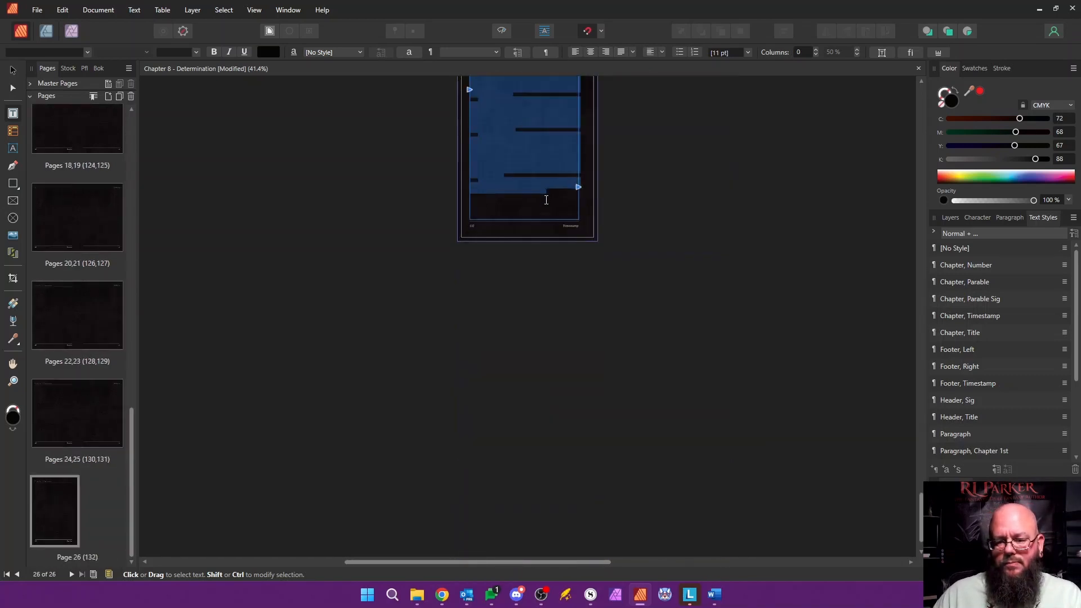
click(958, 433)
Step: Apply the Paragraph, Chapter 1st style to the opening paragraph on page 1
drag(133, 434, 134, 135)
double_click(102, 154)
click(454, 345)
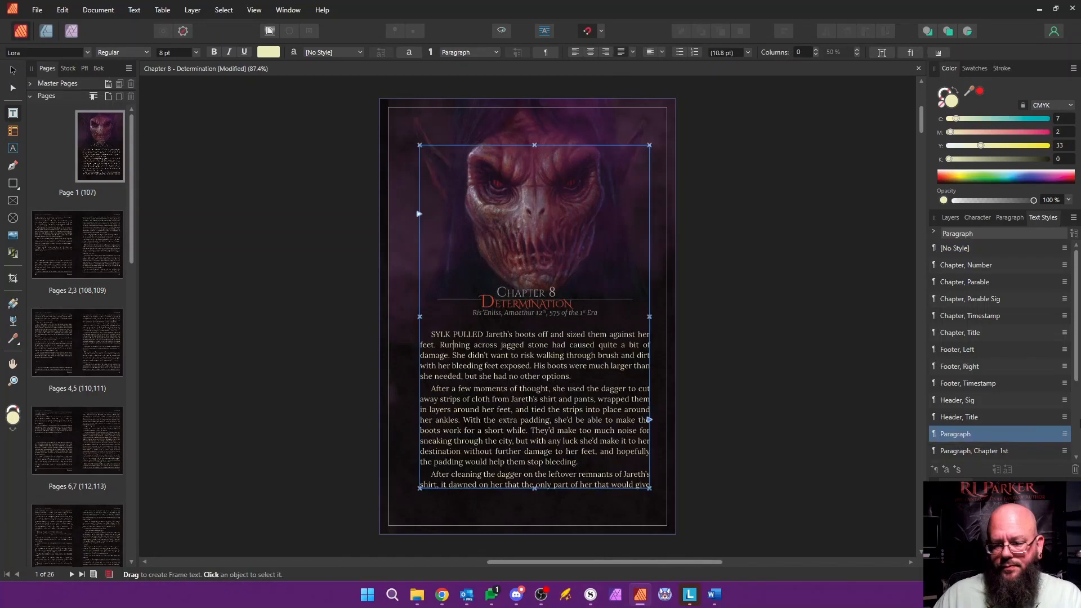
scroll(993, 445, down, 3)
click(983, 333)
Step: Replace the scene break on page 108 with "v v v" in Scene Break style, and apply Paragraph, Scene 1st to the paragraph below
scroll(537, 360, down, 4)
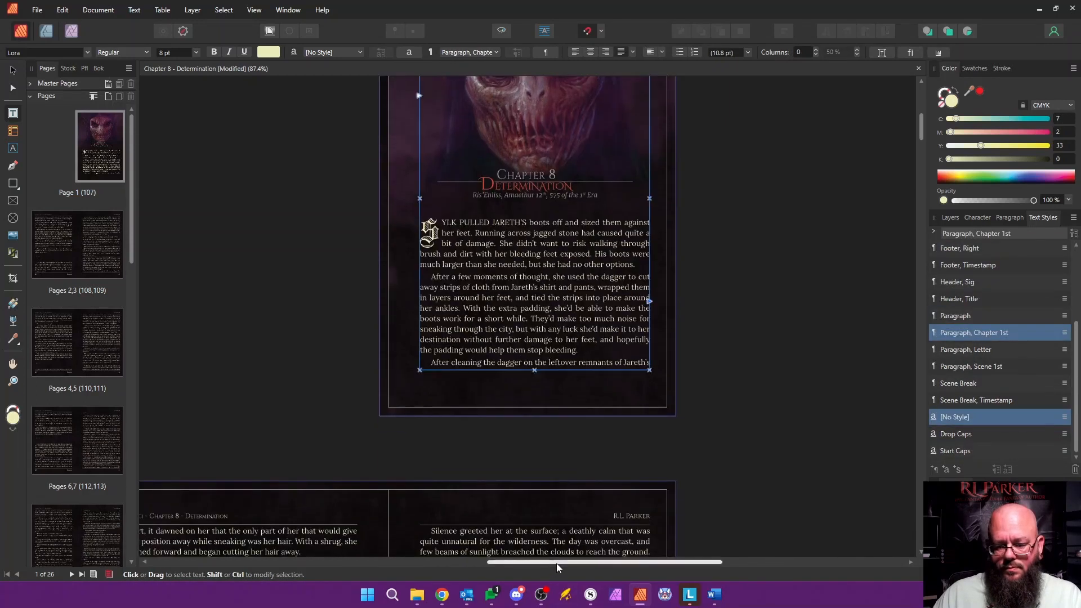
drag(562, 564, 467, 570)
scroll(447, 405, down, 8)
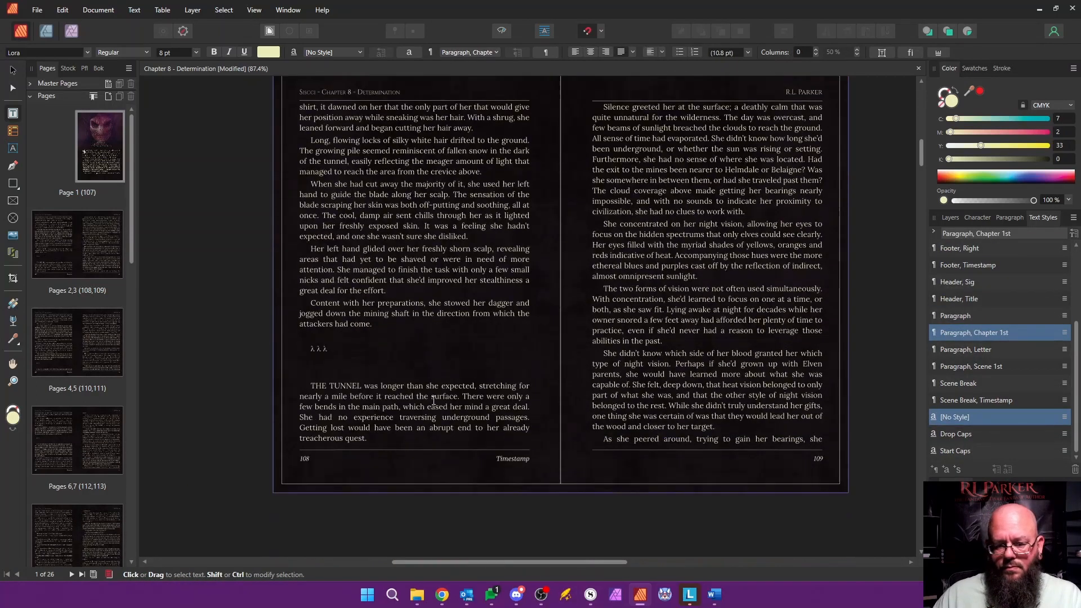
click(337, 304)
text(v v v)
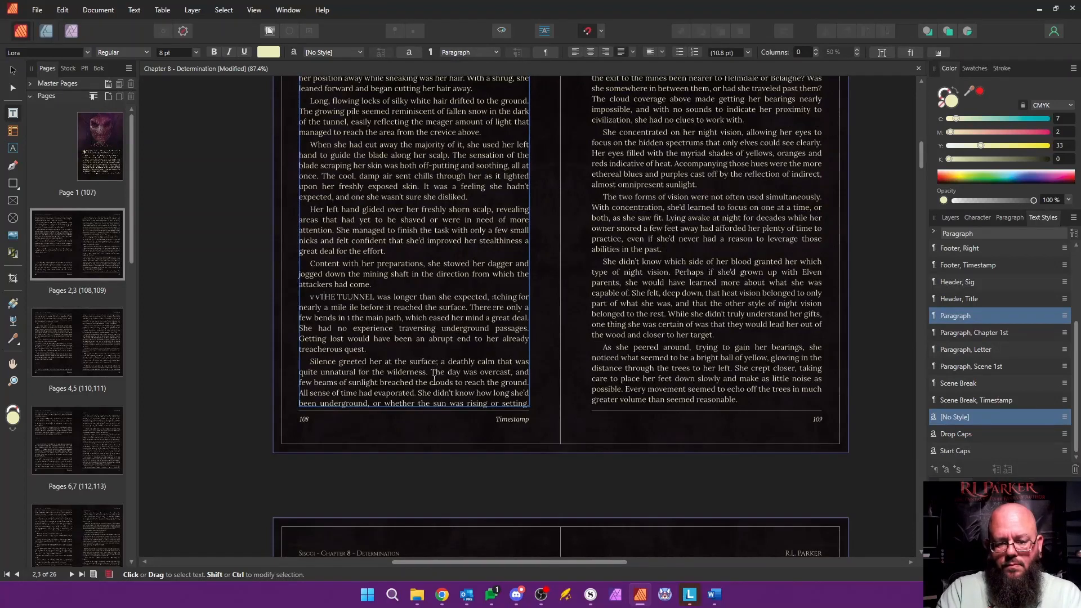
key(Return)
click(959, 369)
click(329, 296)
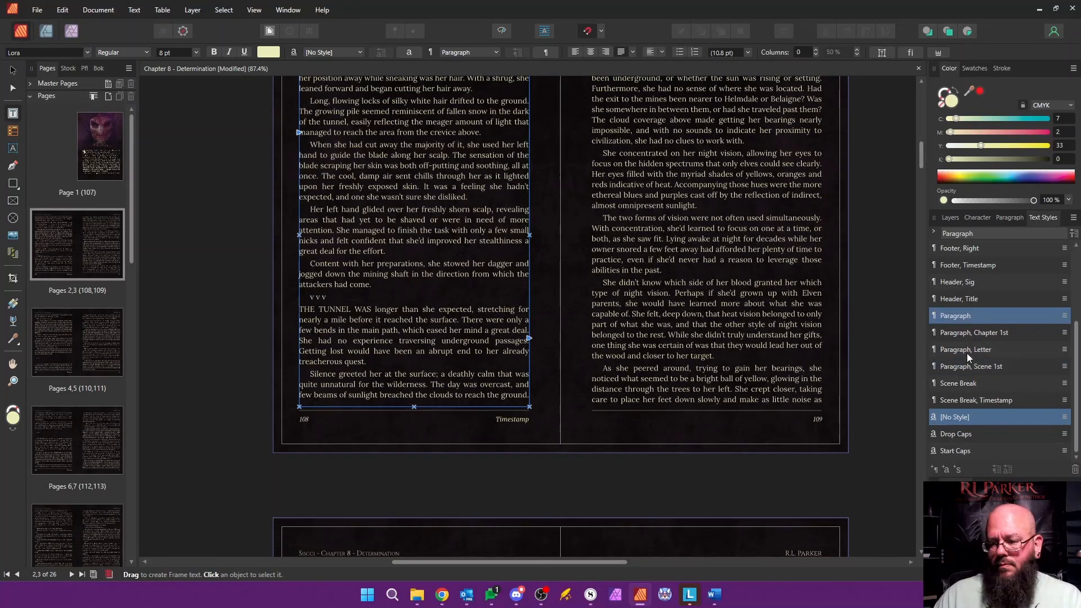
click(963, 384)
Step: Paste "v v v" over page 110's scene break, style it as Scene Break, and set the following paragraph to Paragraph, Scene 1st
scroll(564, 347, down, 10)
drag(336, 287, 313, 331)
text(v v v)
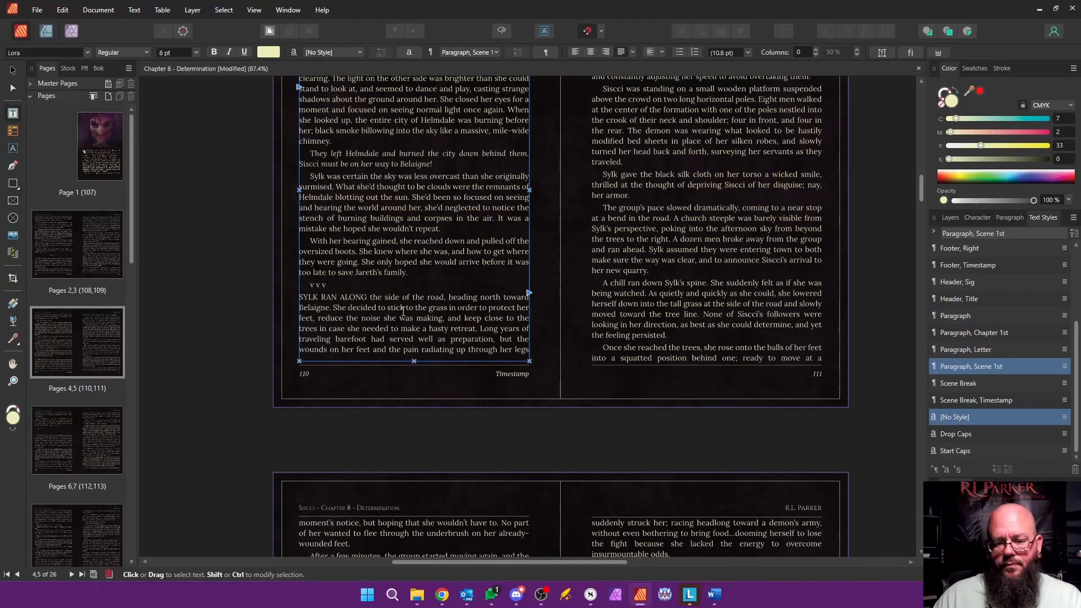
click(963, 383)
Step: Rebuild the scene break on page 112 as "v v v" in Scene Break style, with Paragraph, Scene 1st on the paragraph after it
scroll(551, 299, down, 5)
scroll(551, 299, down, 3)
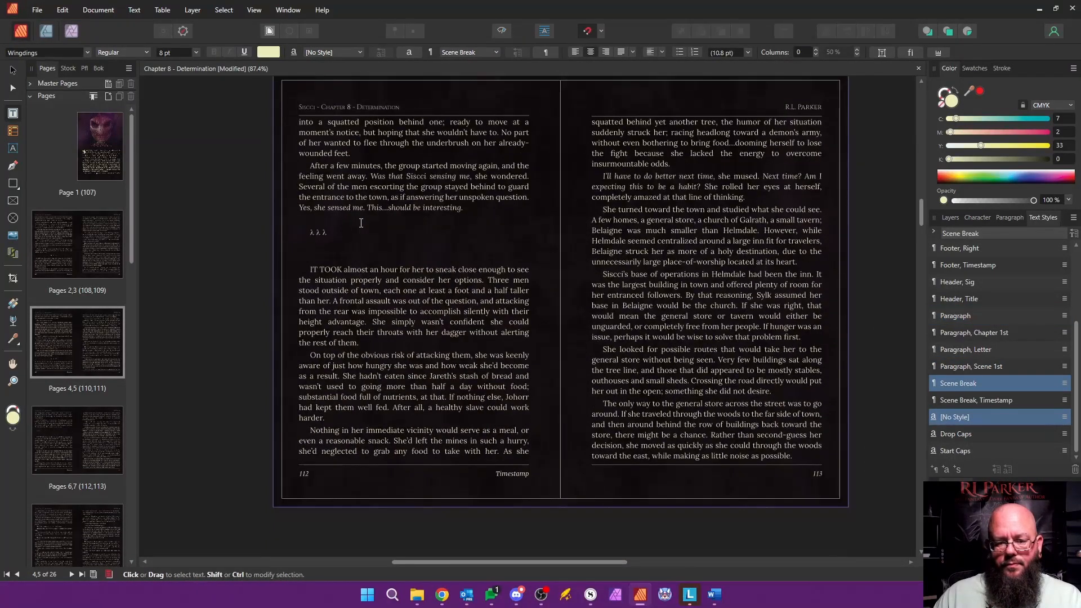
drag(313, 221, 310, 269)
text(v v v)
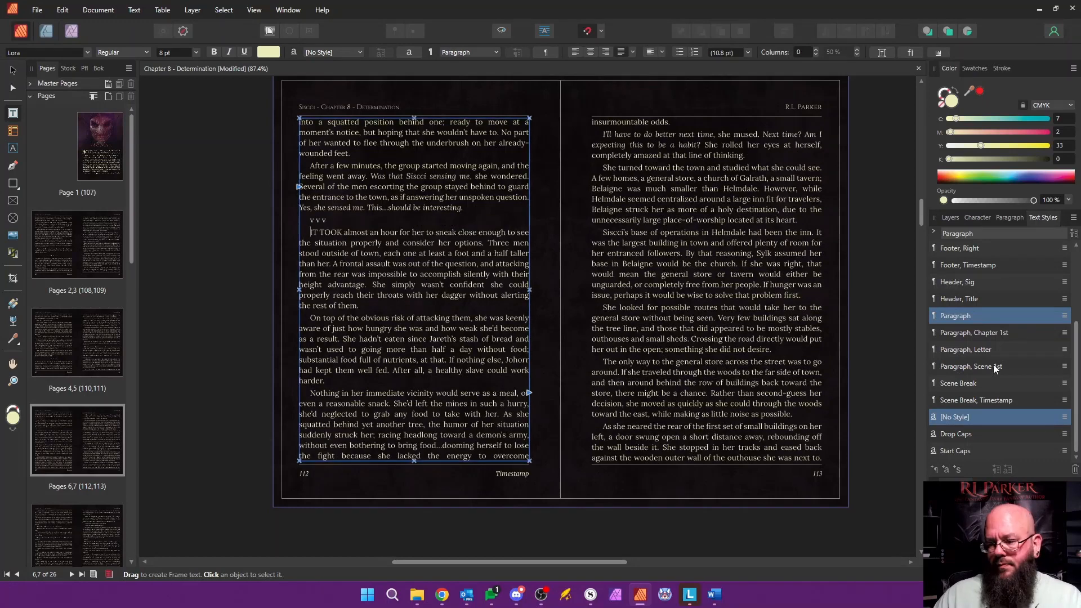
click(963, 384)
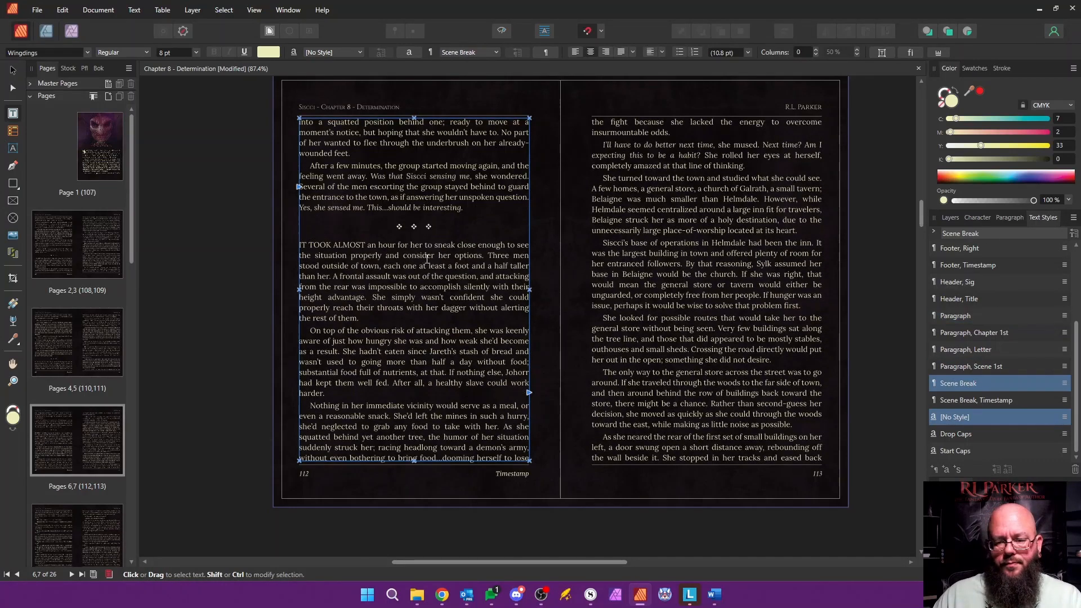
Step: Replace the scene break on page 117 with "v v v" in Scene Break style, and apply Paragraph, Scene 1st to the paragraph below
scroll(511, 288, down, 10)
drag(637, 332, 640, 361)
text(v v v)
key(Return)
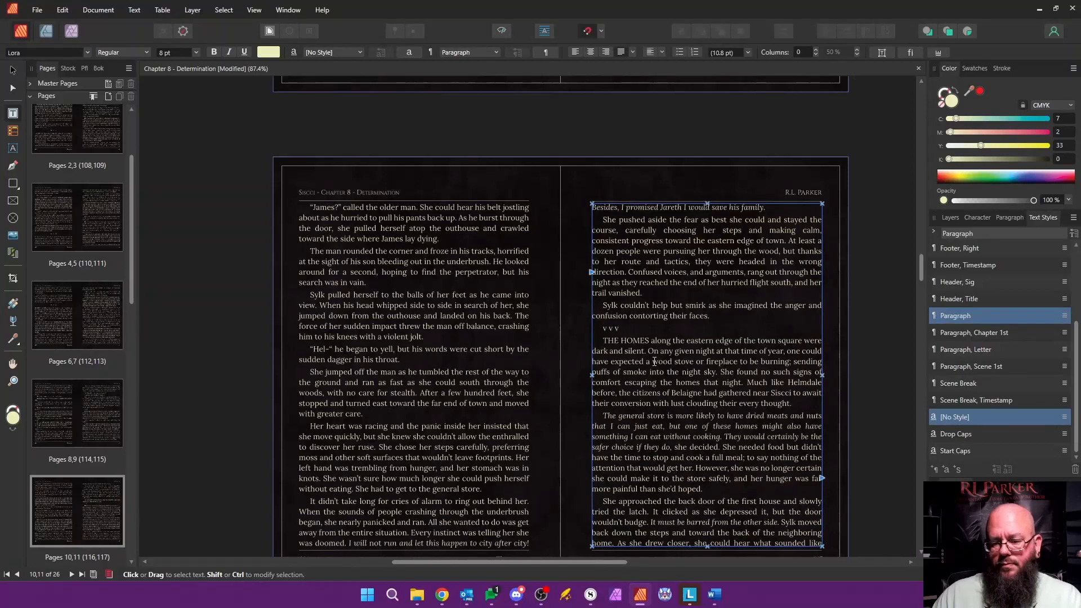
click(981, 367)
key(Left)
click(963, 384)
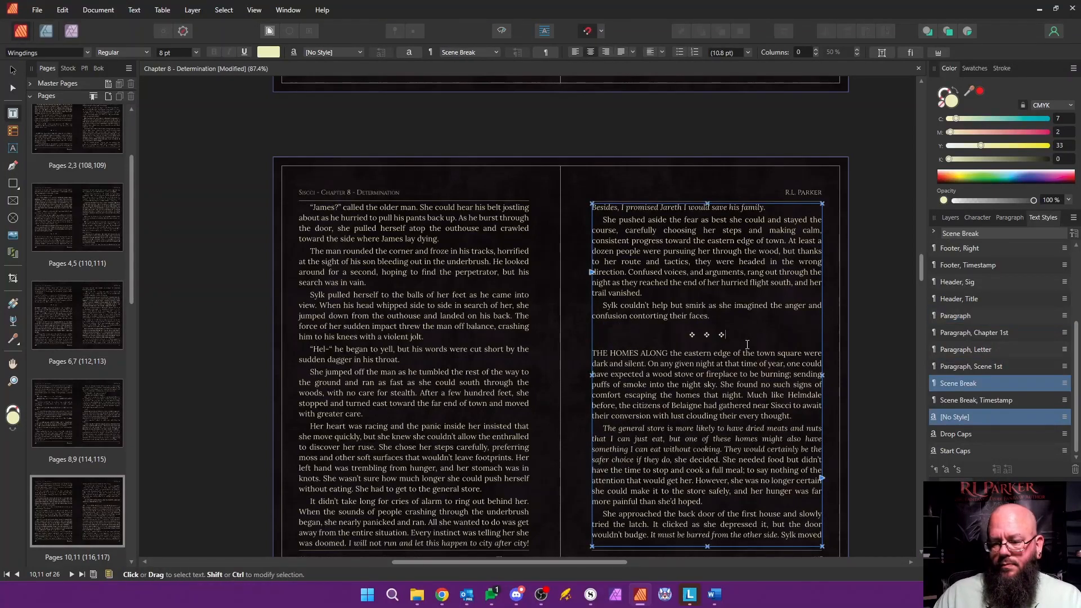
Step: Apply the Paragraph style to the unstyled closing text on page 124, and check the chapter's ending against the Word manuscript
scroll(658, 345, down, 10)
scroll(658, 345, down, 15)
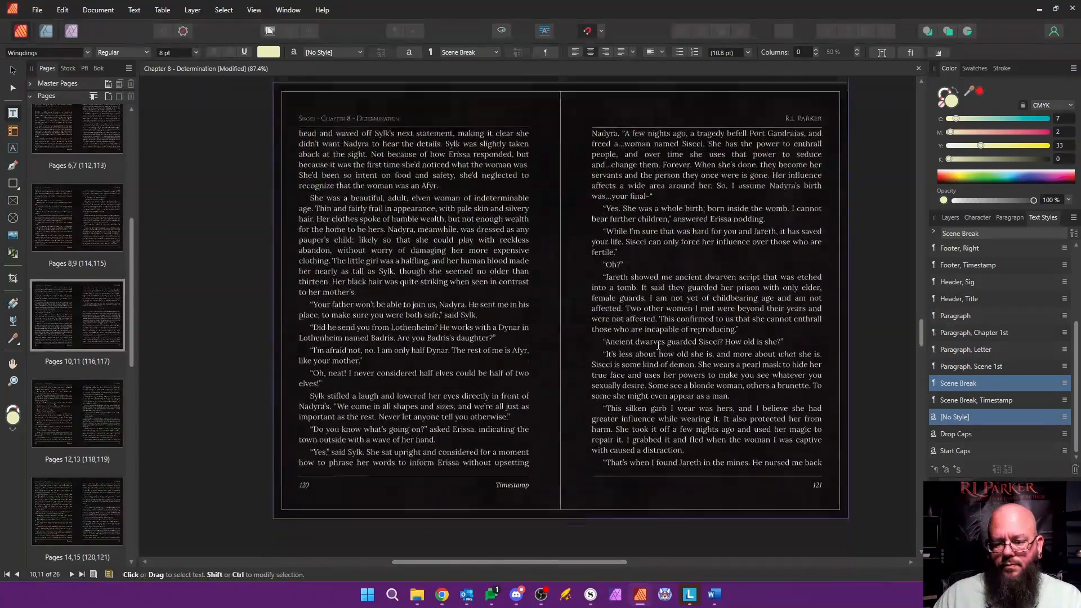
scroll(660, 345, down, 8)
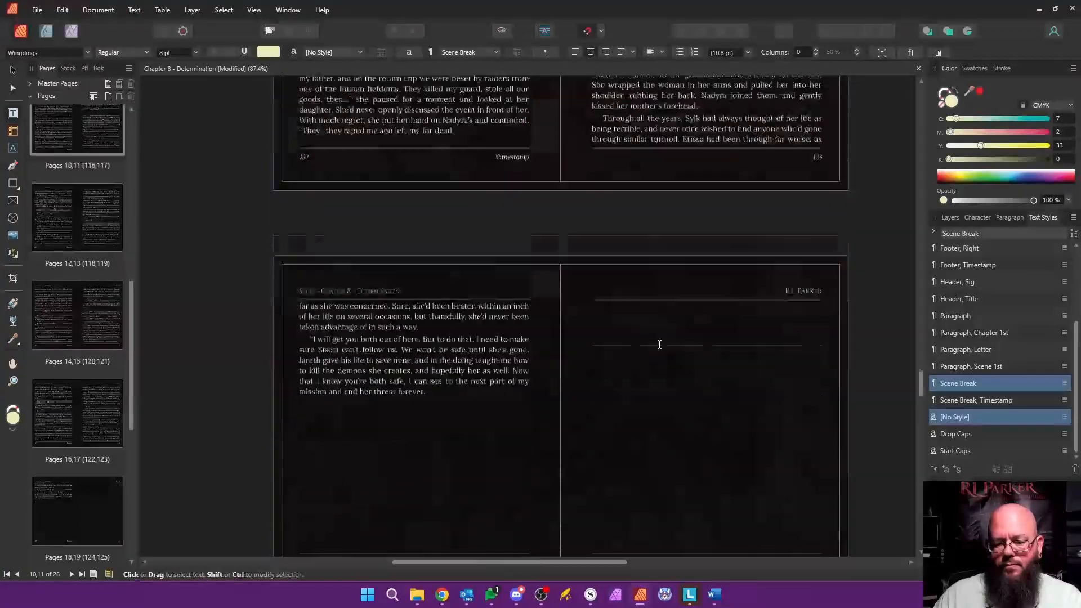
click(313, 224)
drag(304, 232, 691, 467)
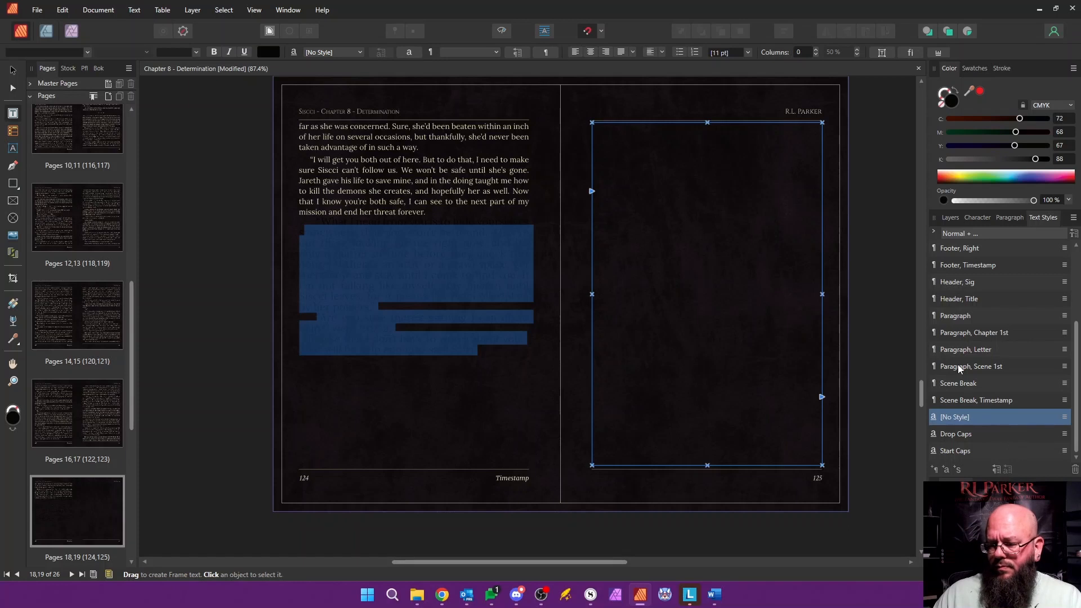
click(956, 316)
click(377, 245)
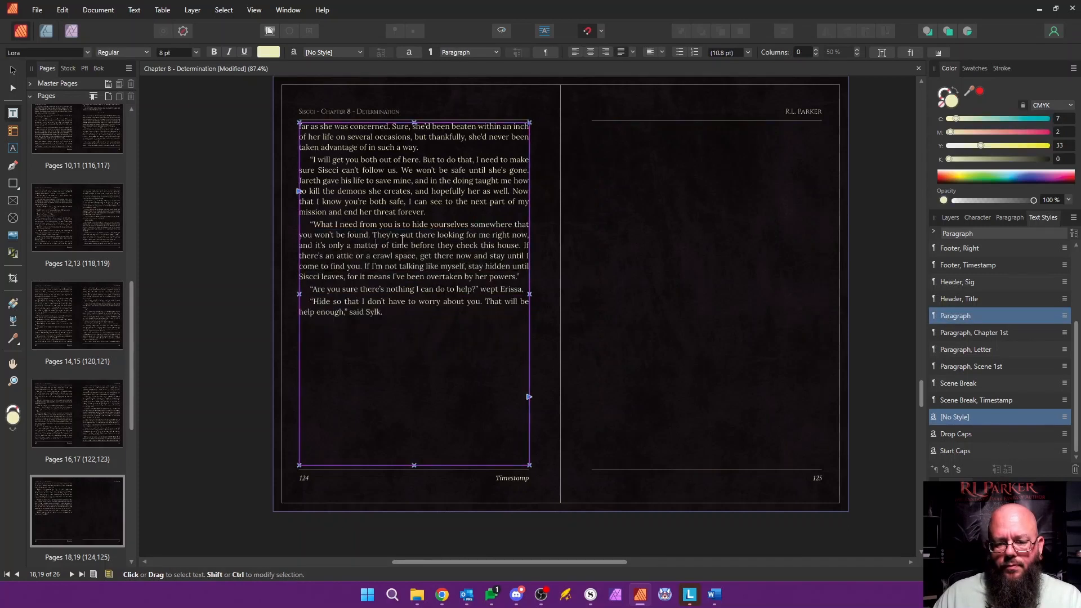
key(alt+Tab)
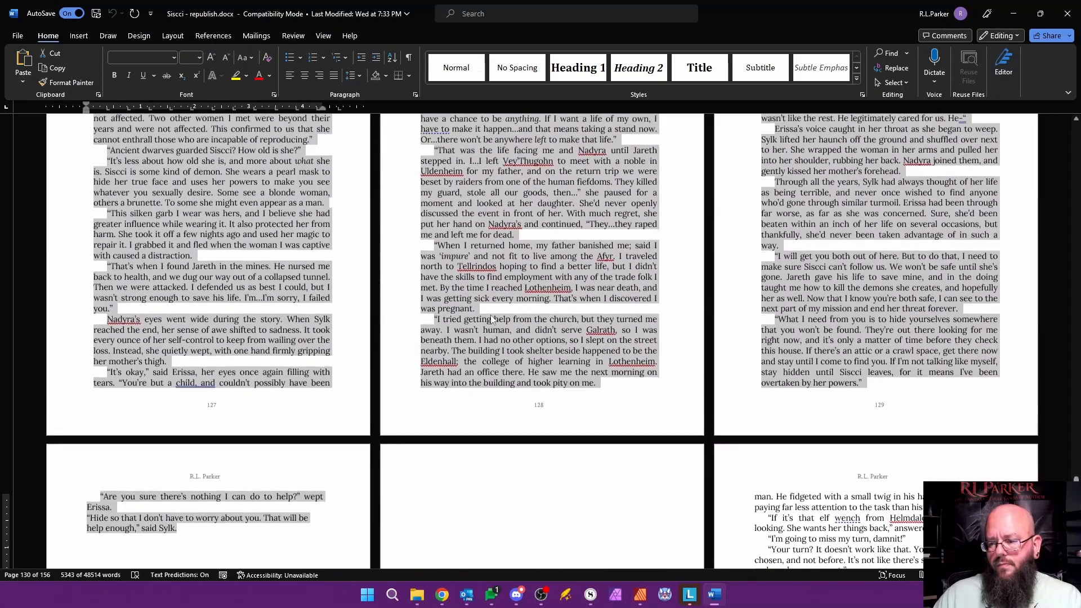
scroll(491, 320, down, 1)
key(alt+Tab)
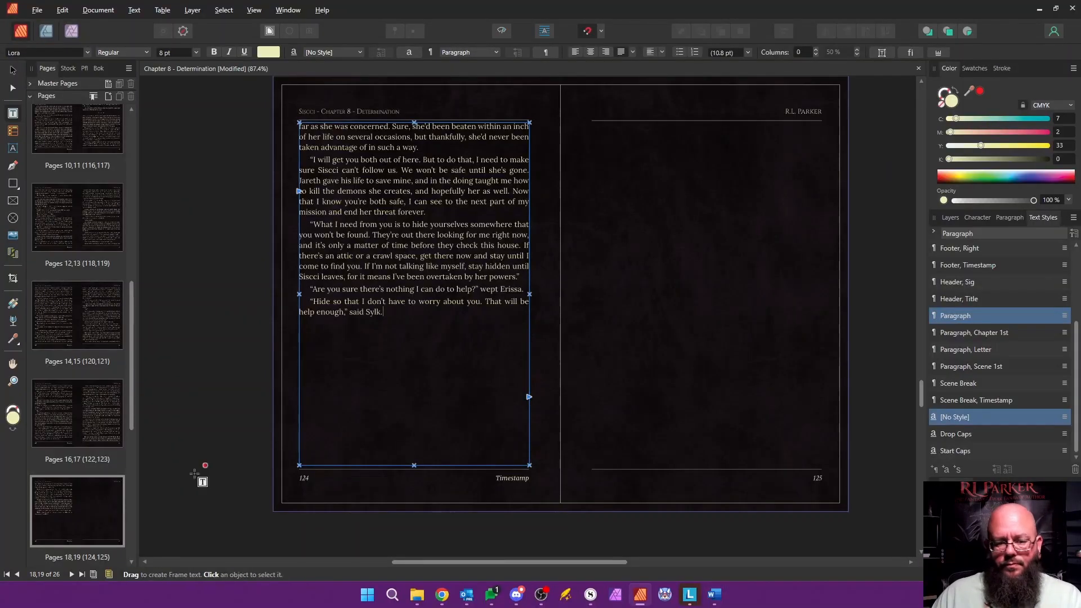
Step: Delete the empty pages 19 to 26 (125–132) after the end of the chapter text
drag(131, 427, 140, 558)
click(95, 145)
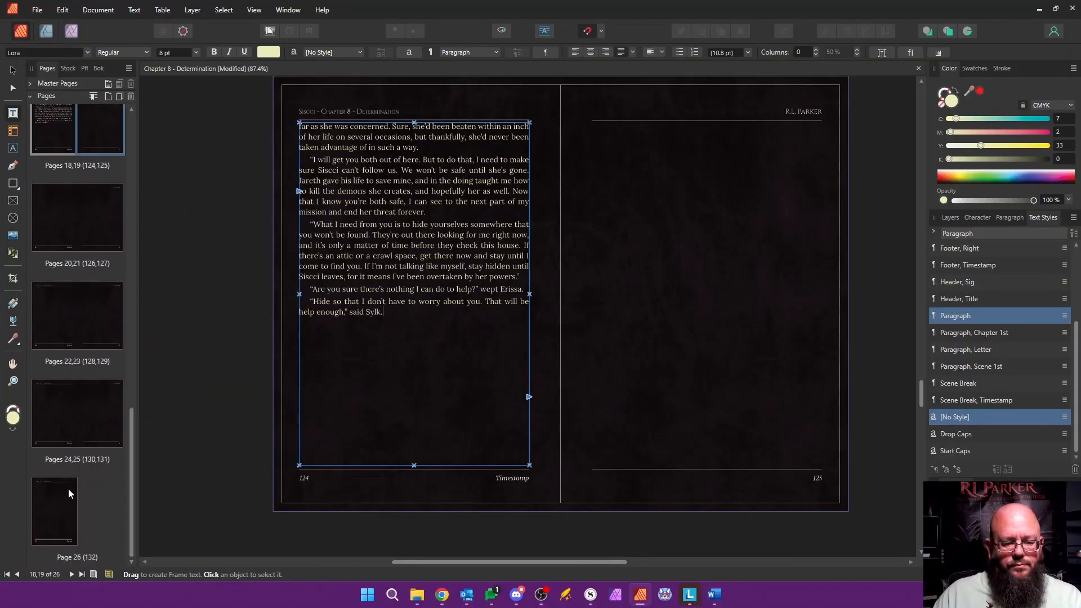
shift+click(68, 494)
right_click(109, 227)
click(206, 250)
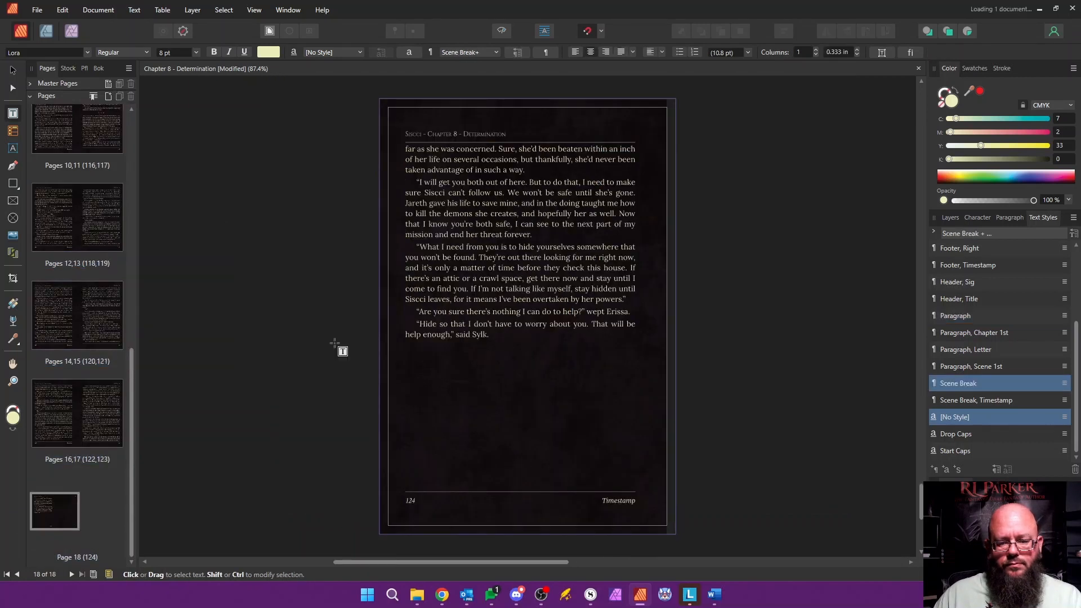
Step: Return to page 1 of Chapter 8, then save and close the document
drag(131, 428, 135, 113)
click(104, 143)
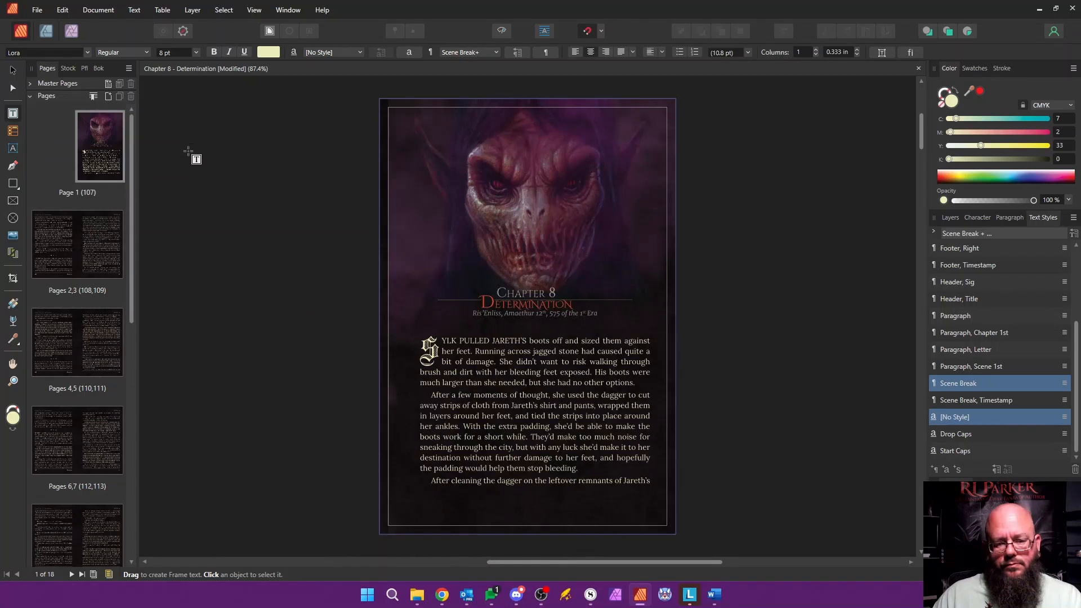
key(ctrl+s)
click(918, 69)
Step: Open the Chapter 9 - Confrontation document from the book's chapter list and show its page thumbnails
click(97, 68)
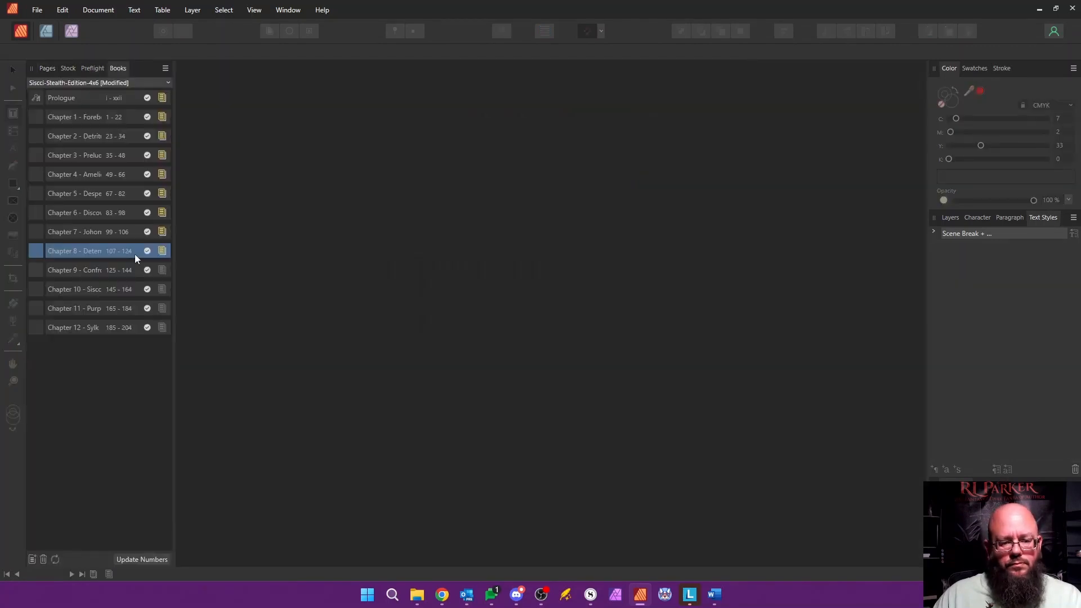
double_click(81, 268)
click(48, 70)
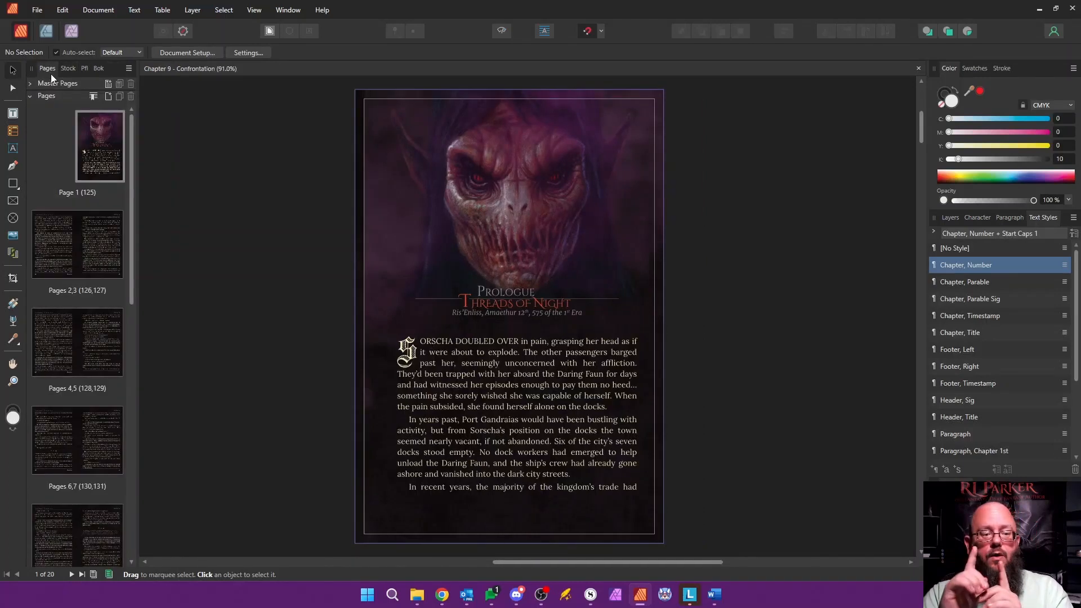
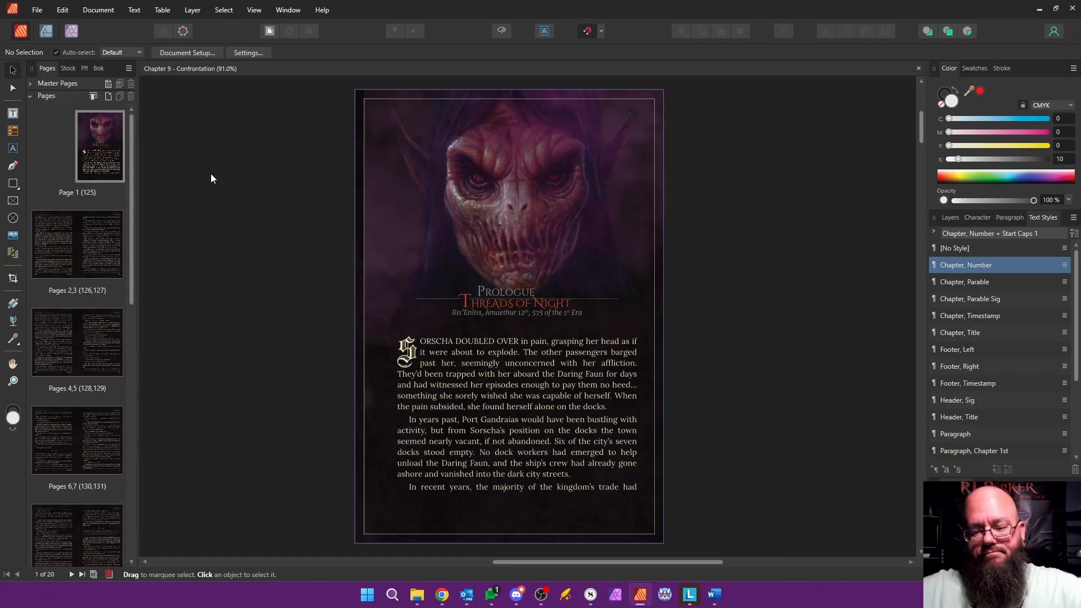
Step: Rename the document's section as Chapter 9 - Confrontation in the Section Manager
right_click(103, 148)
click(150, 261)
click(751, 302)
text(Chapter 9 - C)
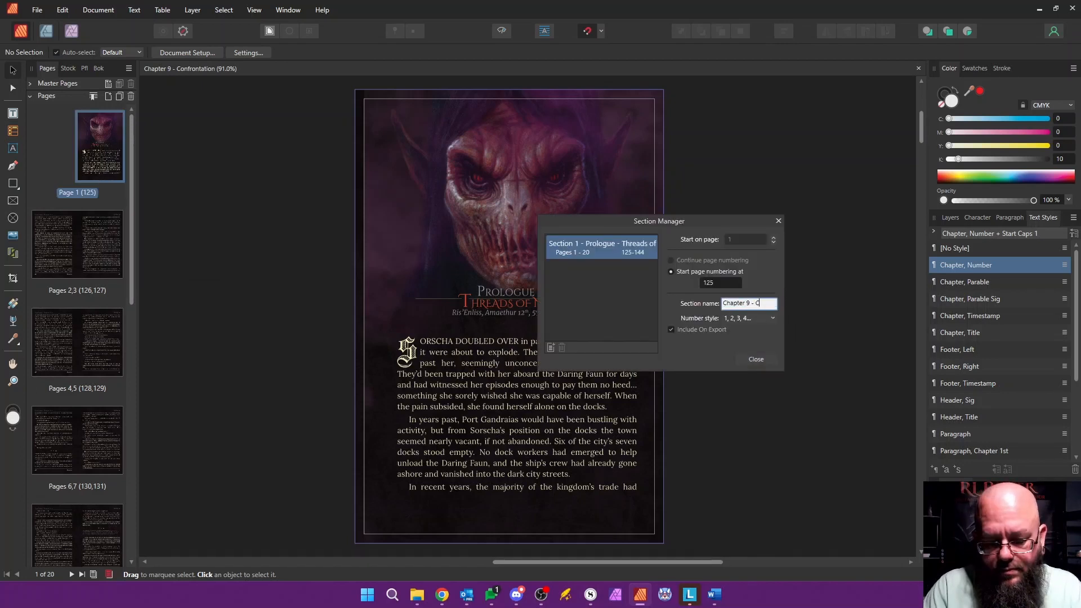
text(onfrontation)
key(Return)
click(757, 360)
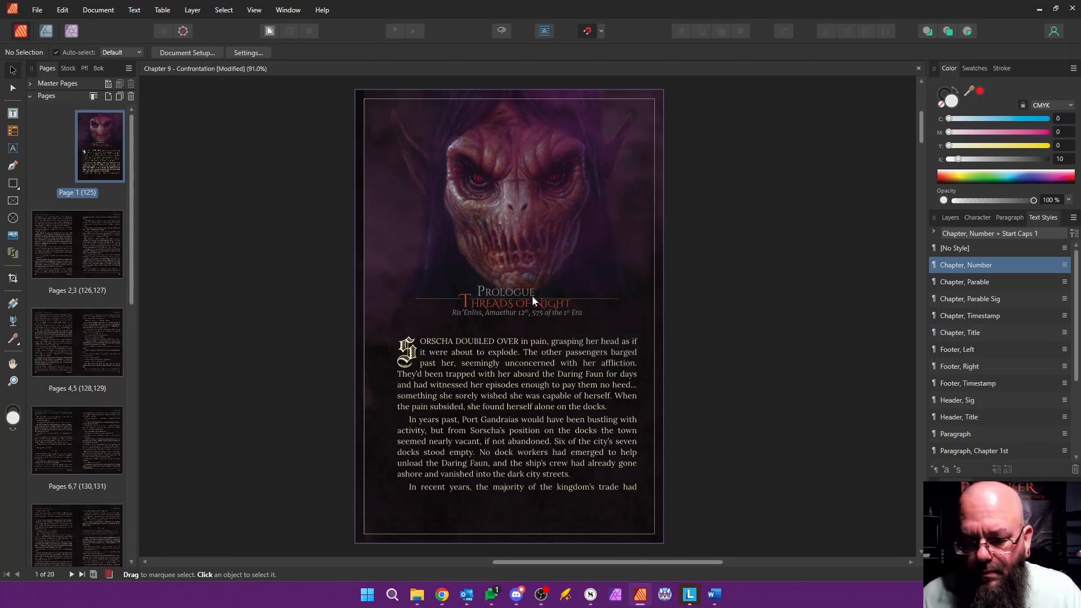
Step: Replace the Prologue heading on the opening page with Chapter 9, keeping the heading's styling
double_click(482, 292)
drag(477, 292, 485, 294)
text(C)
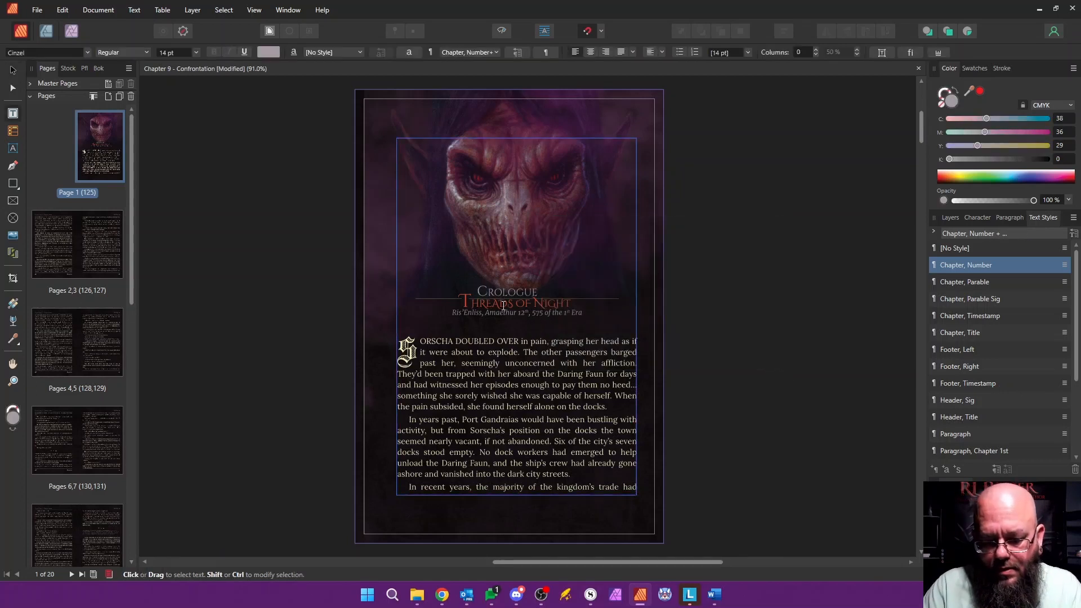
key(shift+End)
text(hapt)
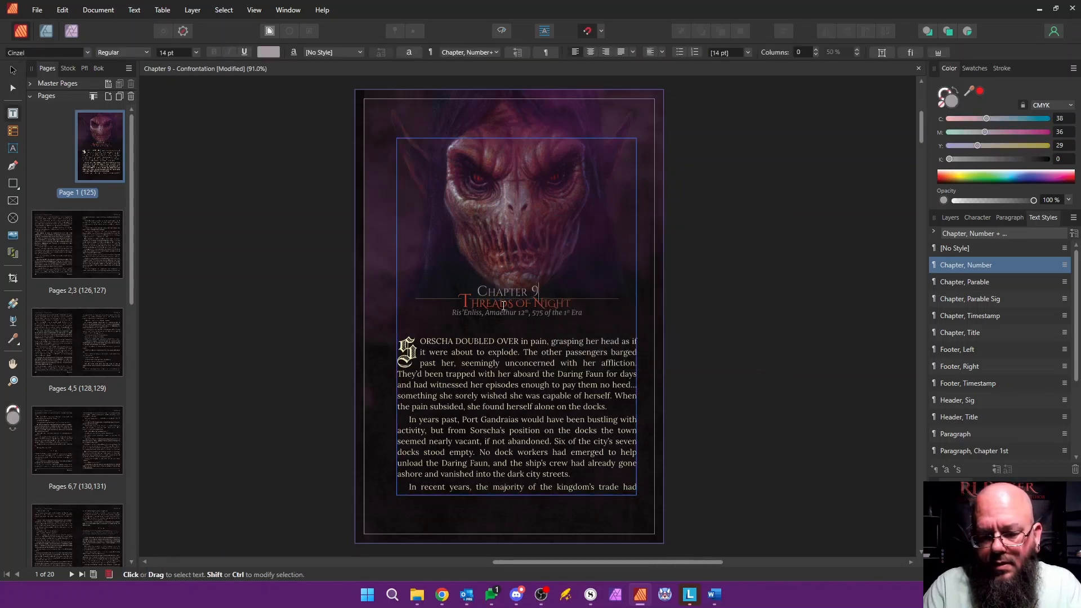
Step: Replace the chapter title Threads of Night with Confrontation, keeping the title's lettering style
click(482, 302)
text(C)
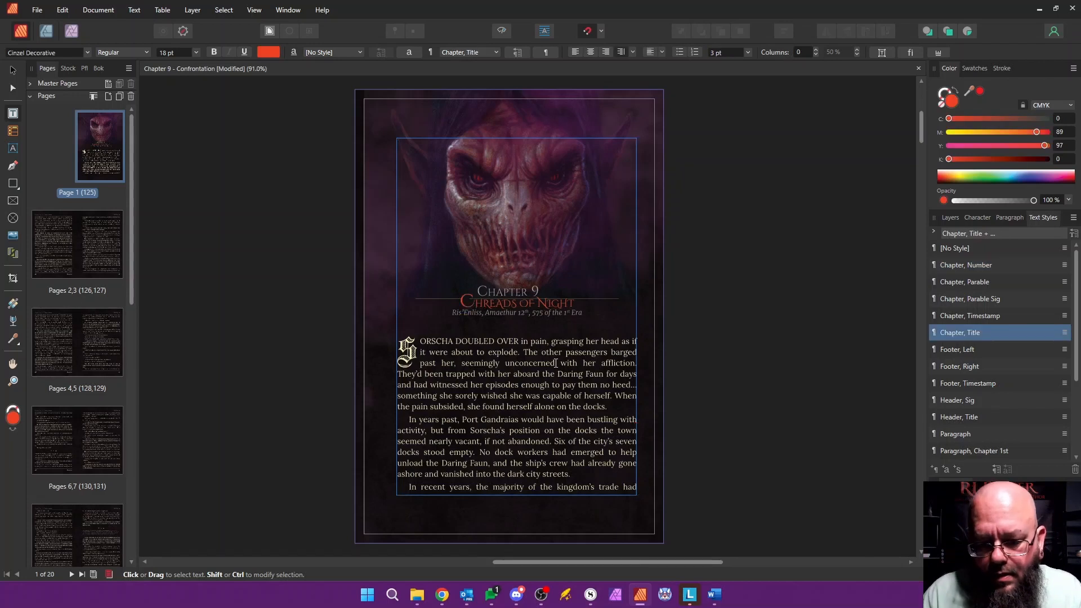
key(ctrl+shift+Right)
key(ctrl+shift+Right)
key(ctrl+shift+Right)
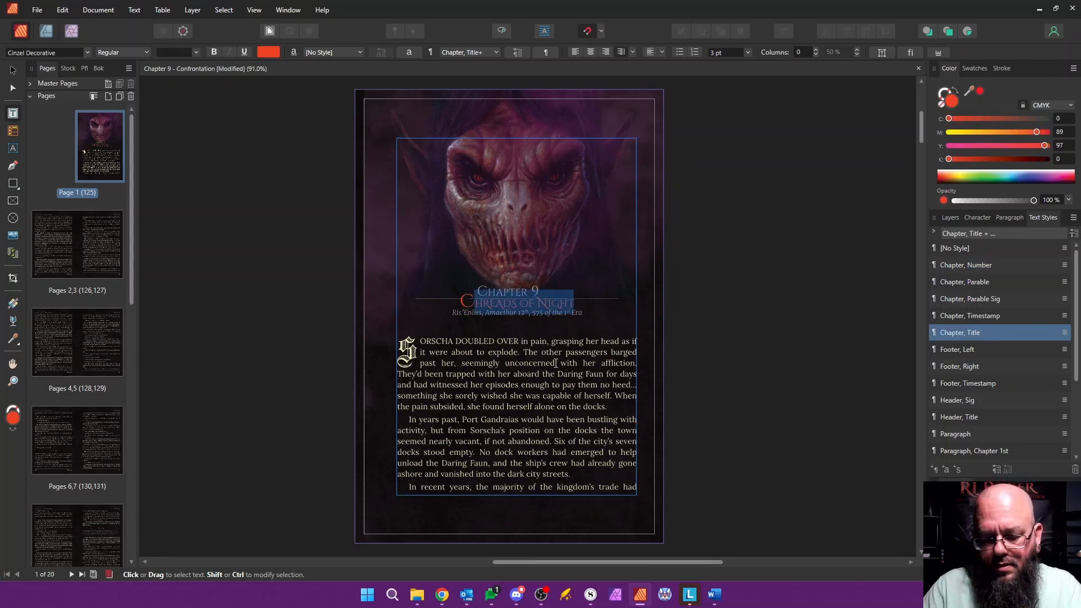
text(ONFRONTATION)
Step: Edit the Chapter, Number style's paragraph decoration, setting the line's left indent to 0.93 in
scroll(464, 304, up, 5)
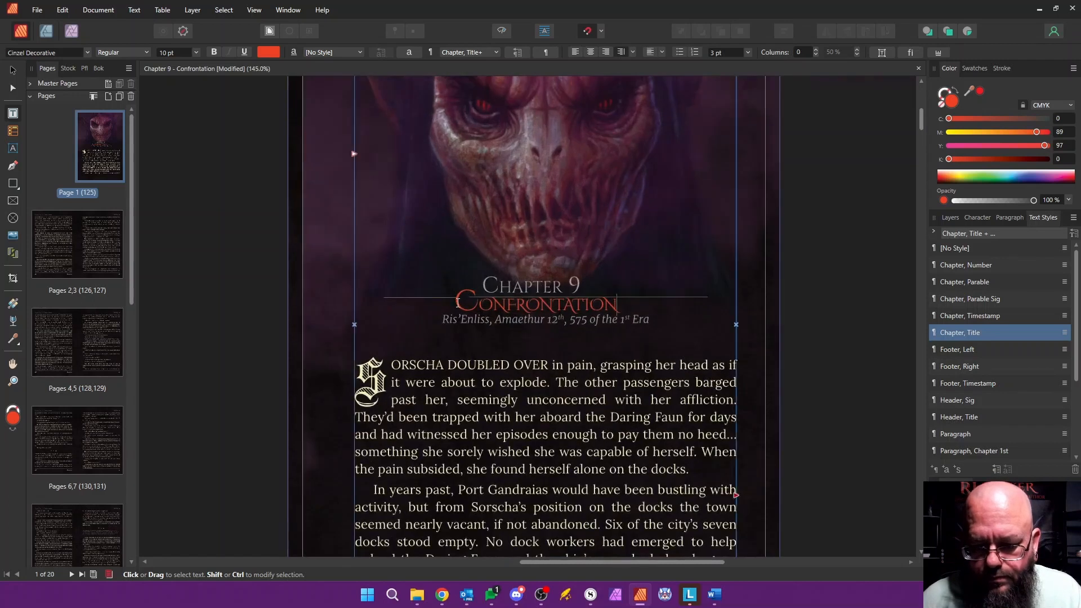
right_click(973, 267)
click(810, 357)
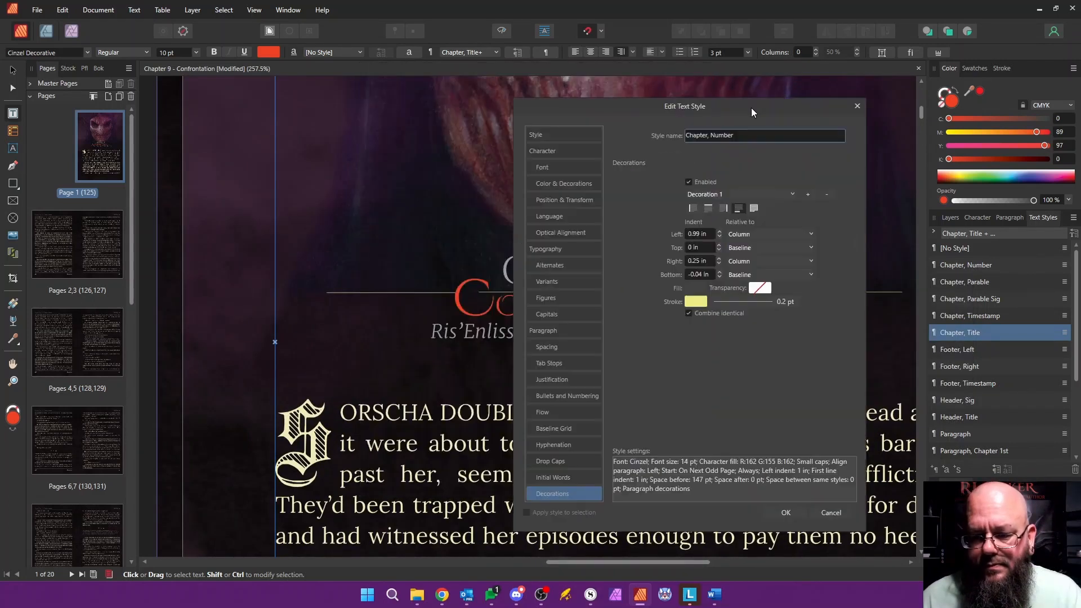
drag(751, 107, 949, 134)
click(918, 264)
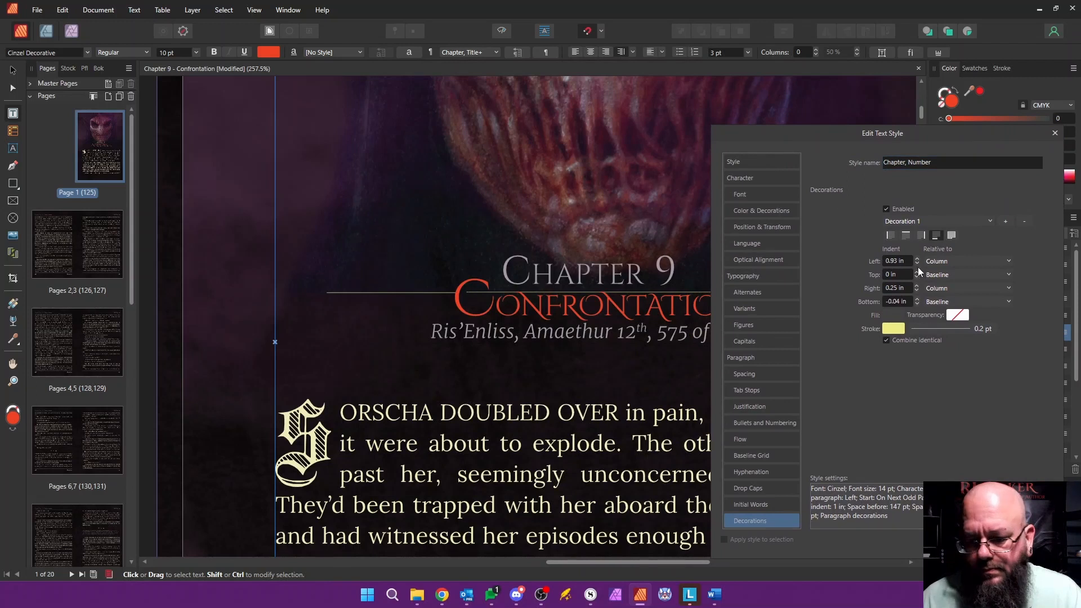
click(983, 540)
right_click(979, 268)
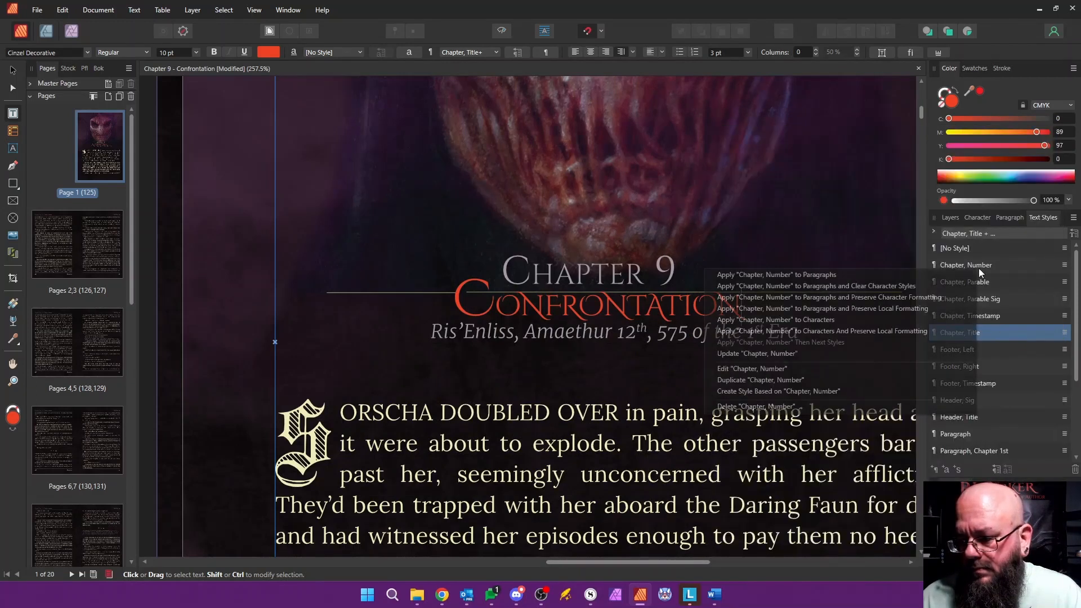
Step: Edit the Chapter, Title style's paragraph decoration, setting the line's right indent to 2.45 in
right_click(996, 336)
click(818, 437)
drag(640, 67, 976, 67)
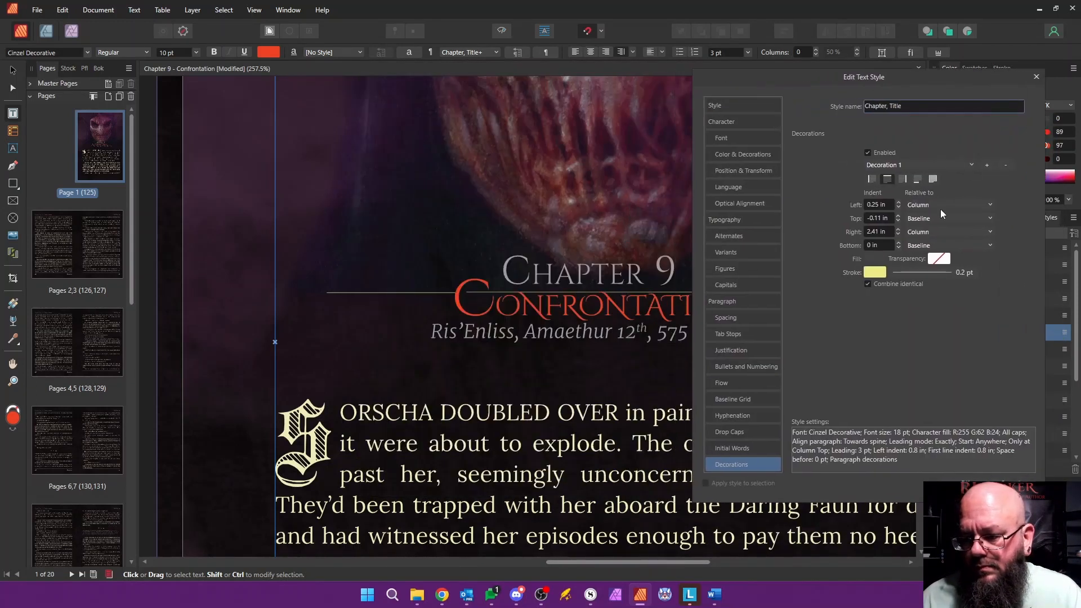
click(898, 230)
click(899, 230)
click(898, 230)
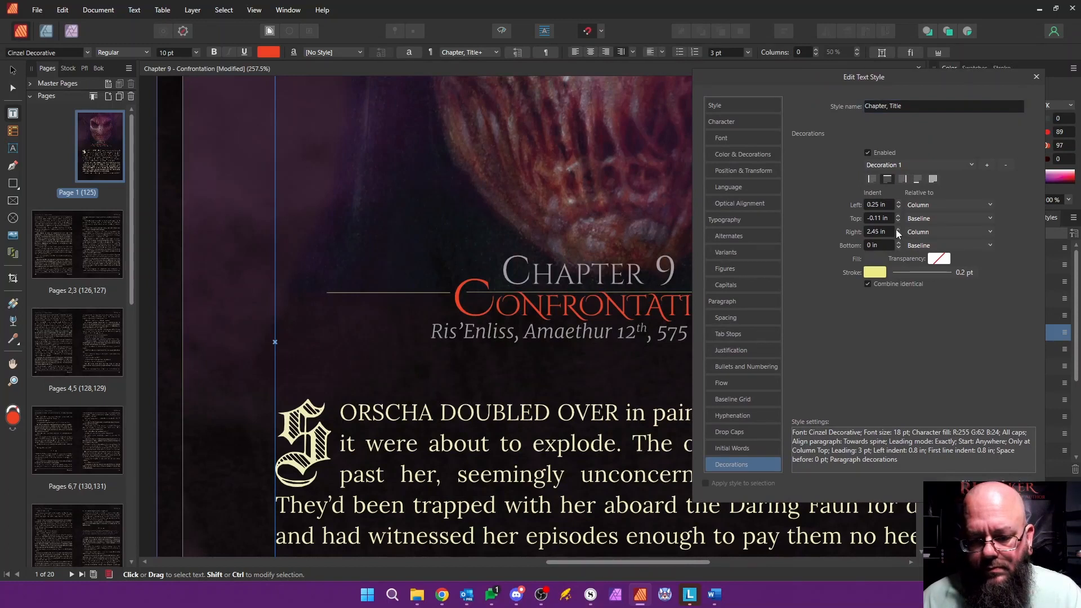
click(975, 488)
Step: Delete all of the template's prologue body text, leaving only the chapter number, title and timestamp on page 1
scroll(545, 336, down, 5)
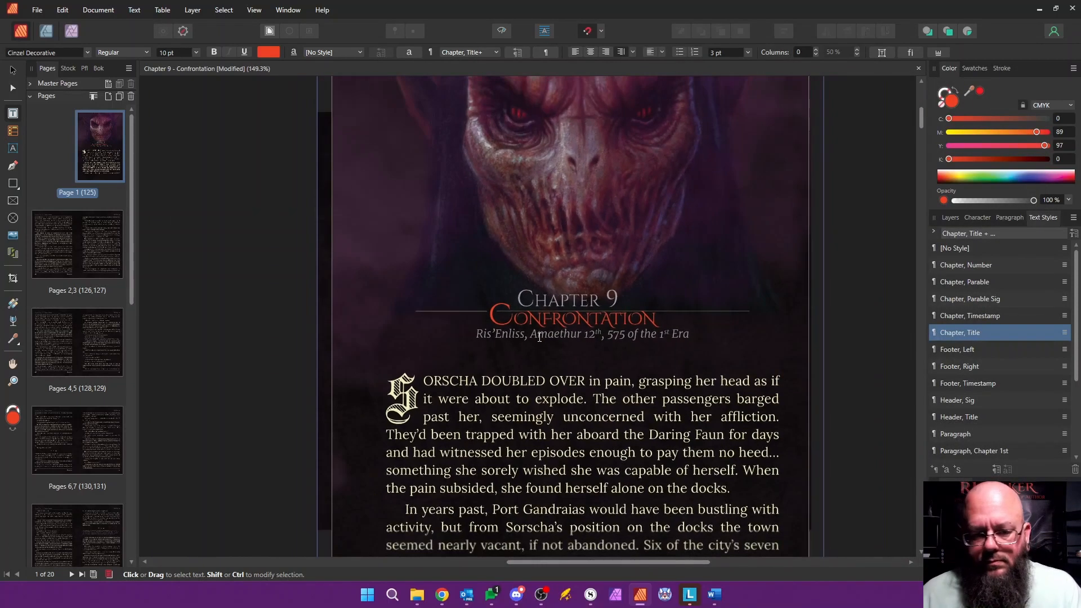
scroll(529, 349, down, 5)
scroll(522, 354, up, 5)
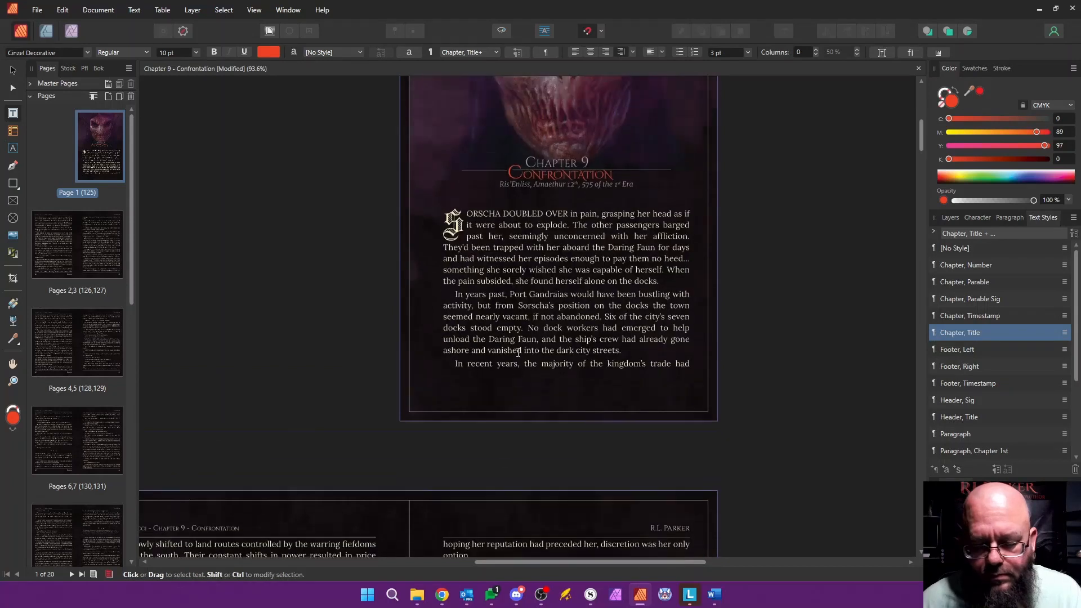
scroll(411, 345, down, 5)
scroll(412, 343, up, 1)
drag(419, 342, 401, 195)
key(Delete)
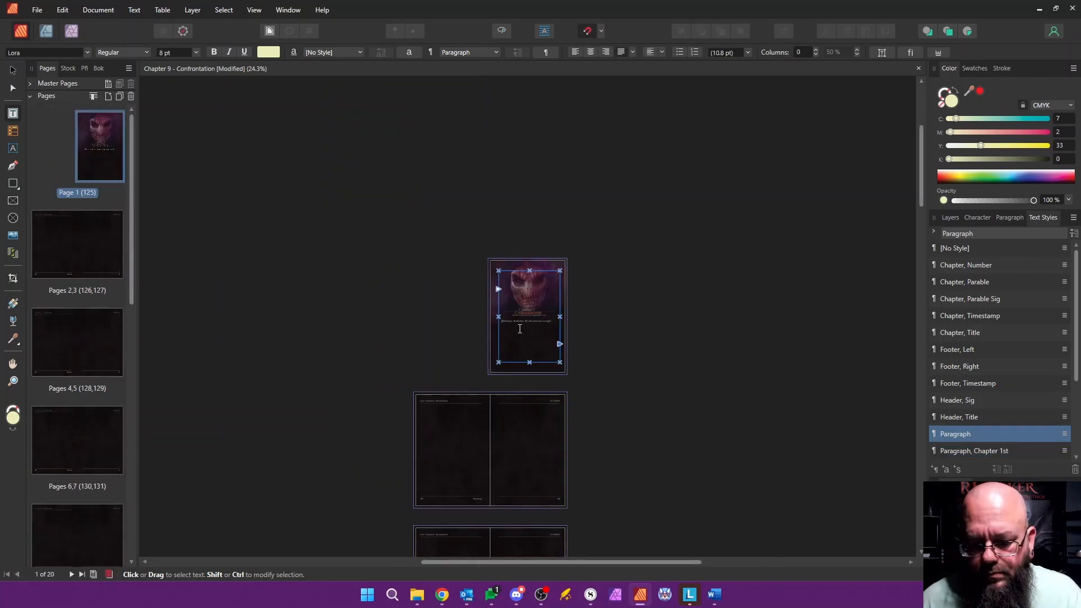
scroll(520, 327, up, 5)
key(ctrl+a)
key(Delete)
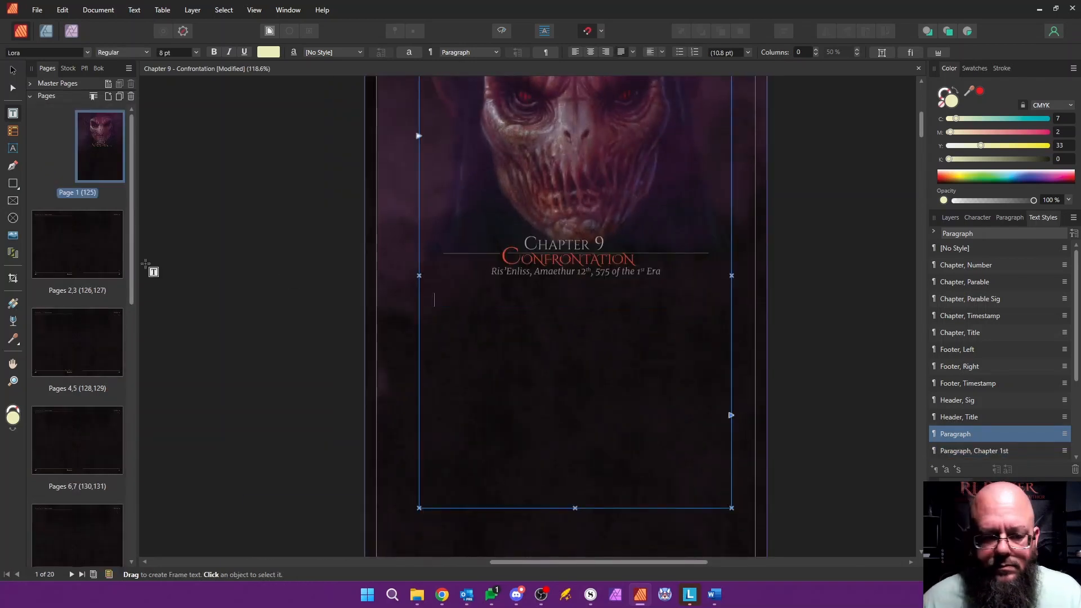
Step: Delete the 19 emptied pages, 2 to 20, so that only the chapter's opening page is left
click(71, 241)
drag(131, 243, 125, 552)
shift+click(54, 530)
right_click(68, 382)
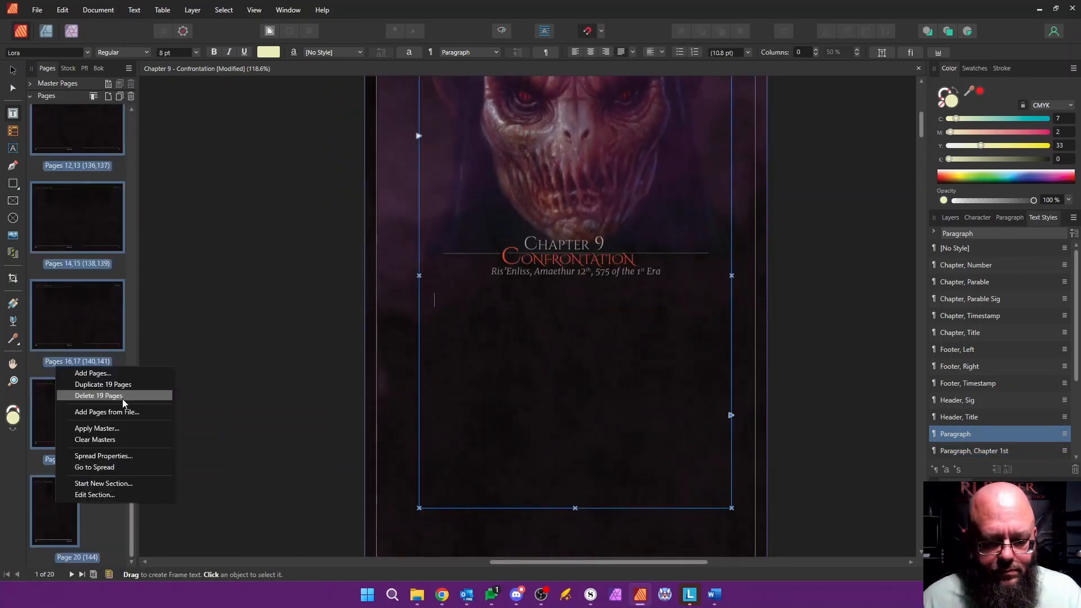
click(127, 411)
Step: Switch to the Word manuscript and copy the full body text of Chapter Nine, up to the start of Chapter Ten
click(714, 595)
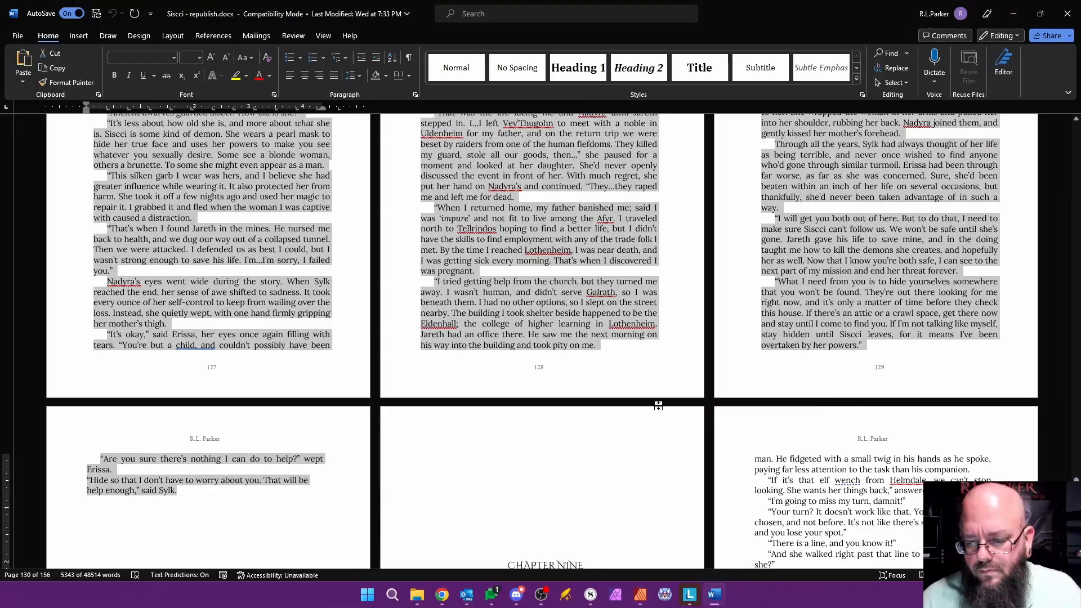
scroll(658, 406, down, 15)
scroll(560, 315, up, 1)
drag(484, 322, 293, 236)
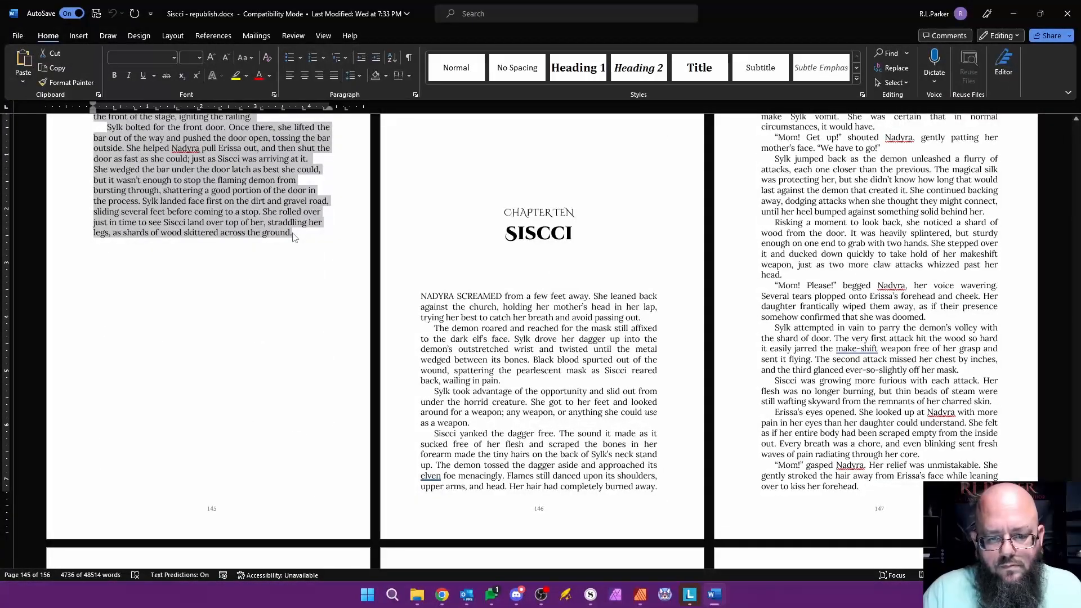
Step: Return to Affinity Publisher, paste the chapter text below the timestamp and autoflow the overflow onto new pages
key(alt+Tab)
click(617, 386)
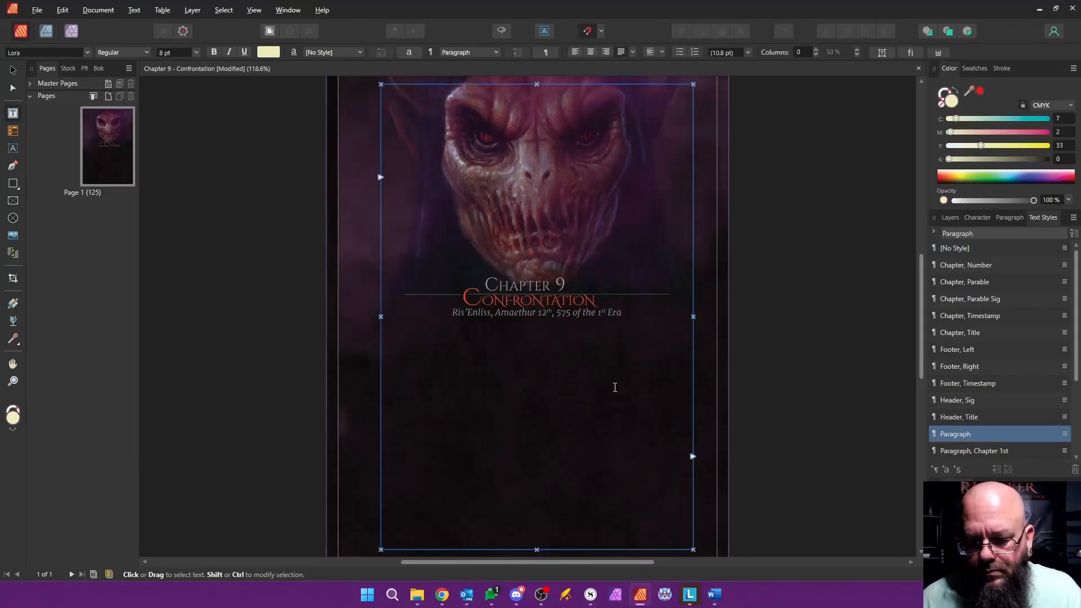
key(ctrl+v)
shift+click(692, 456)
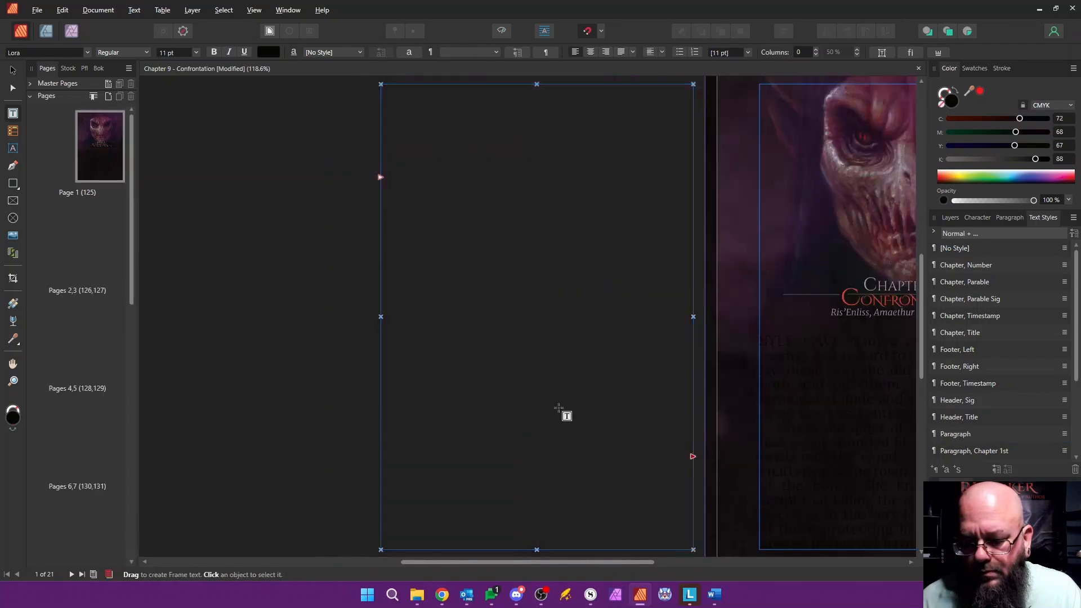
Step: Apply the text-page master with headers and footers to pages 2 to 21 in place of the chapter-start master
click(53, 241)
drag(133, 243, 136, 501)
shift+click(106, 518)
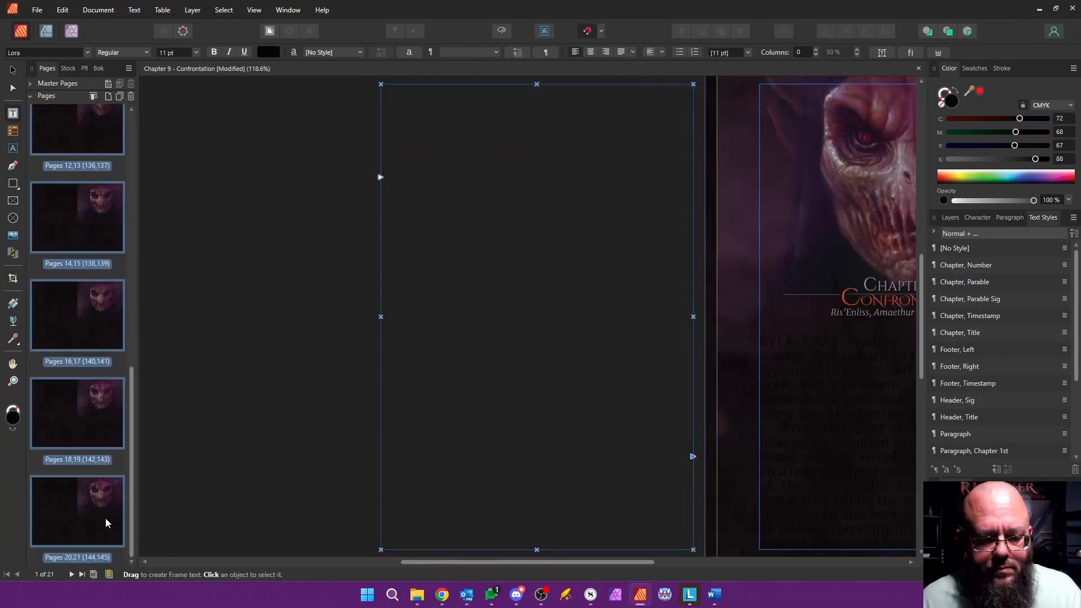
right_click(106, 518)
click(164, 442)
click(577, 221)
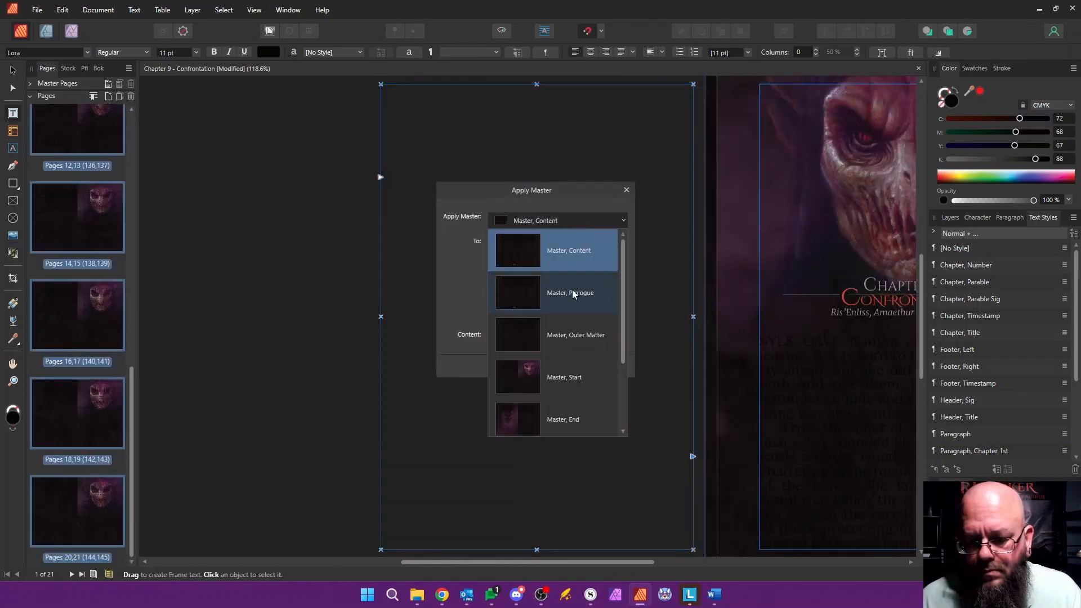
click(573, 291)
click(564, 366)
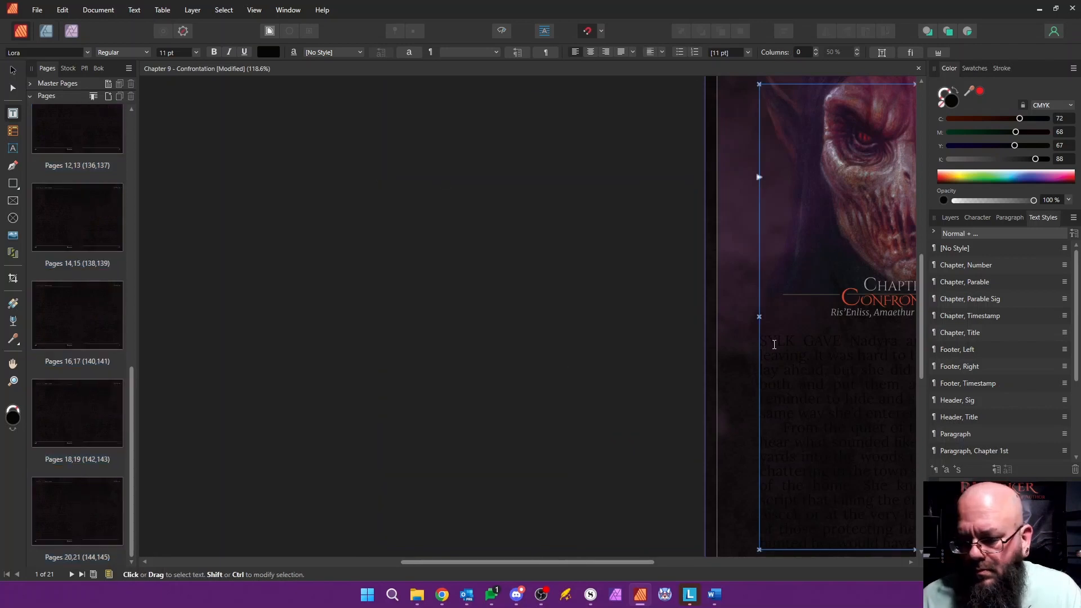
Step: Apply the Paragraph style to all the pasted body text, from below the timestamp to the end of the chapter
scroll(764, 341, down, 3)
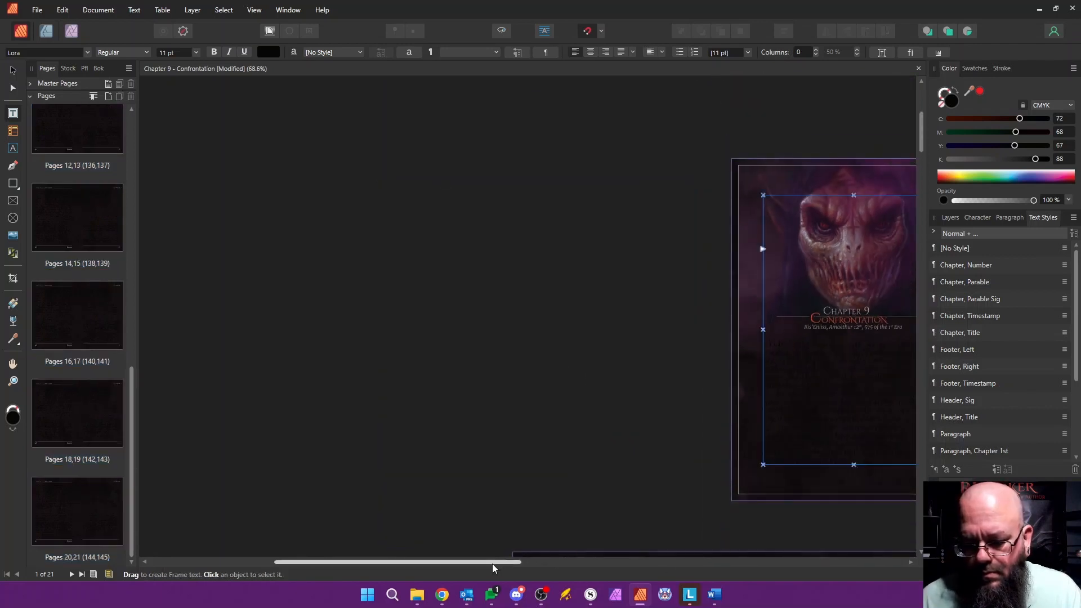
drag(493, 564, 588, 564)
drag(609, 342, 646, 279)
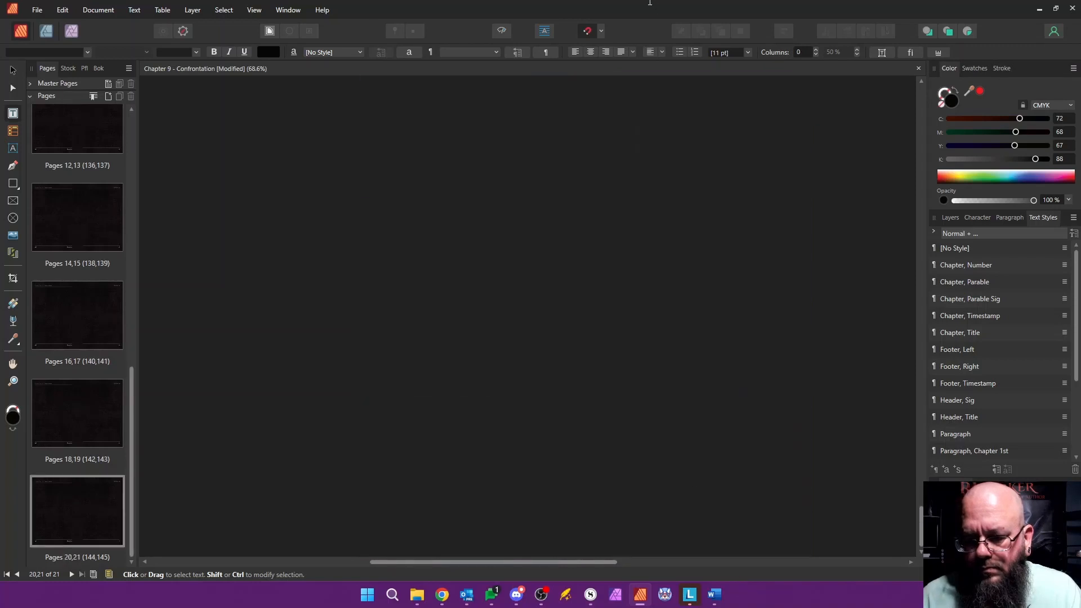
drag(650, 3, 697, 327)
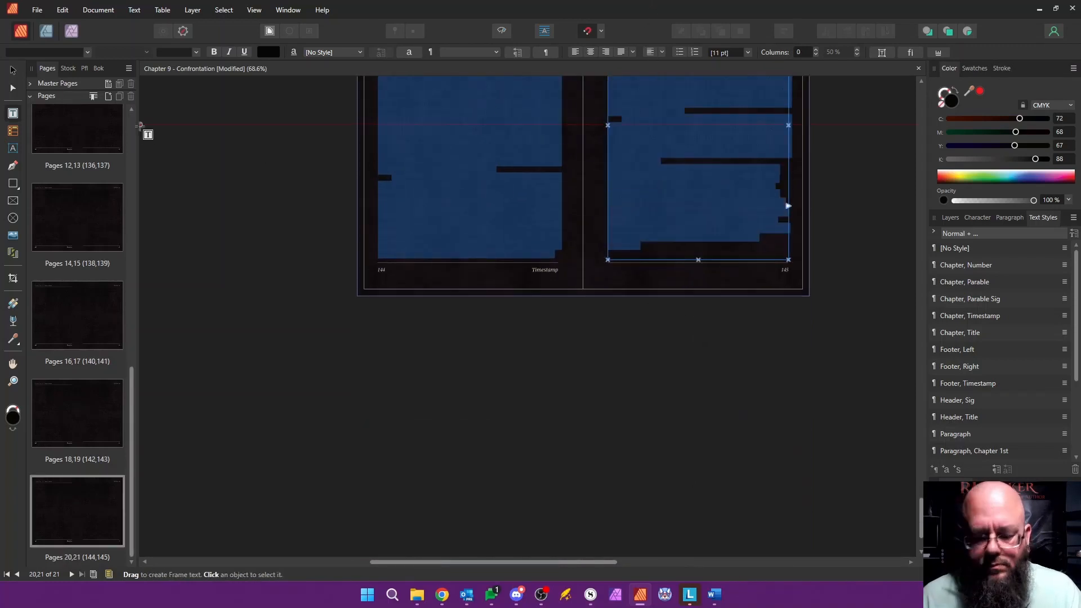
click(952, 434)
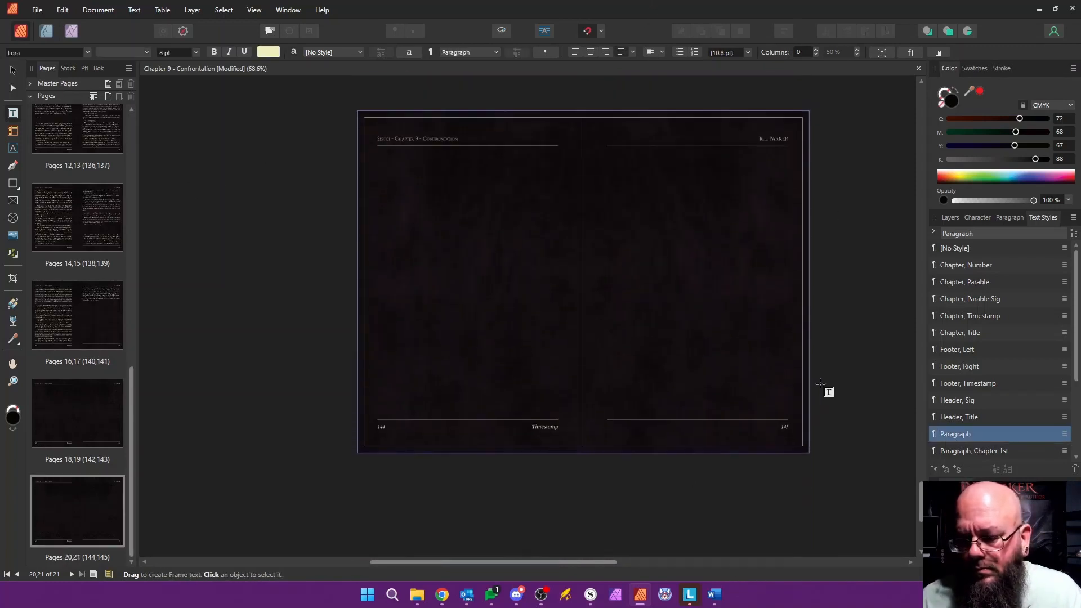
Step: Apply the Paragraph, Chapter 1st style to the opening paragraph that begins SYLK GAVE on page 1
drag(922, 502, 884, 139)
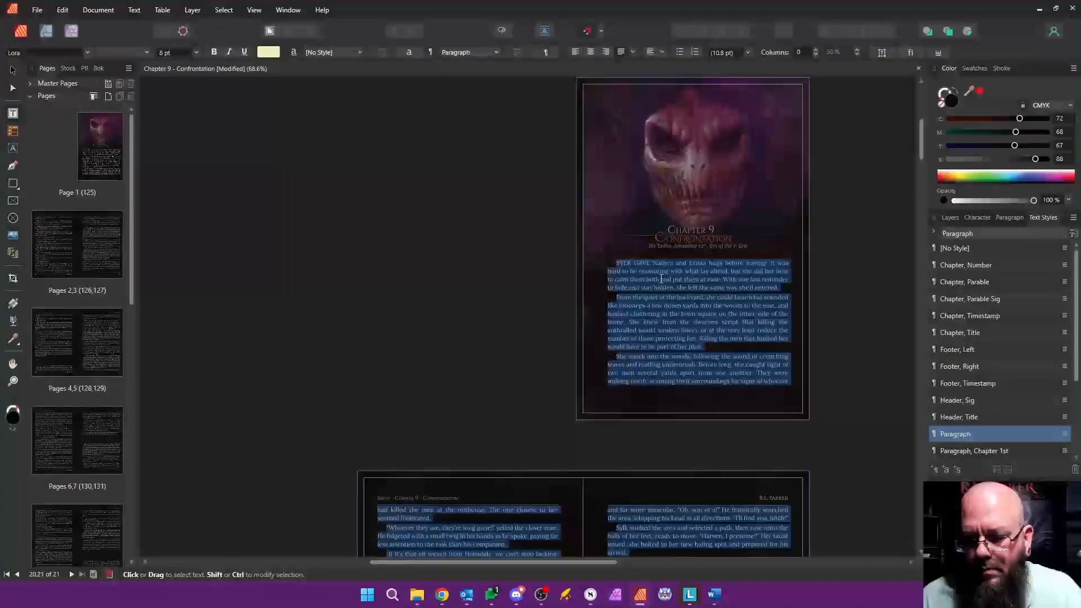
scroll(662, 279, up, 3)
click(668, 252)
scroll(983, 394, down, 3)
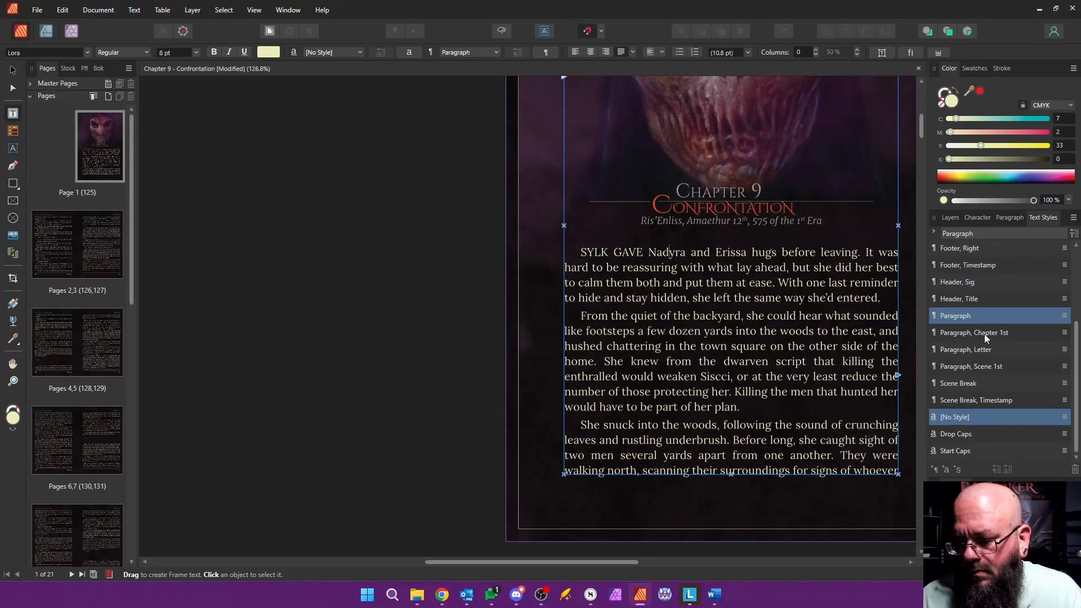
click(984, 333)
Step: Insert a v v v line before THE VILLAGE on page 128 and give it the Scene Break style
scroll(543, 570, down, 15)
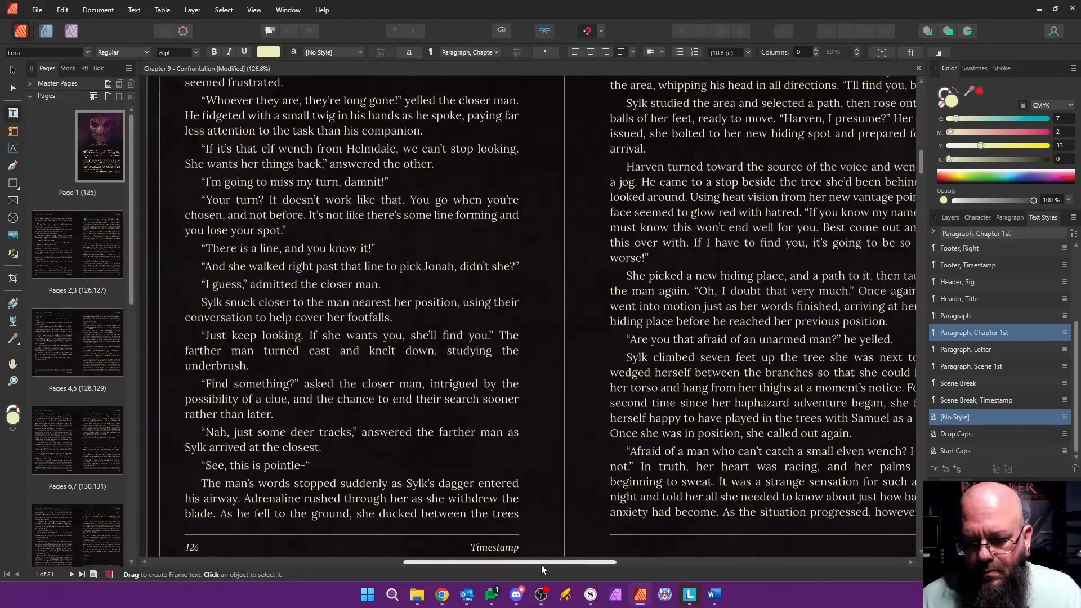
ctrl+scroll(578, 436, down, 3)
scroll(578, 437, down, 6)
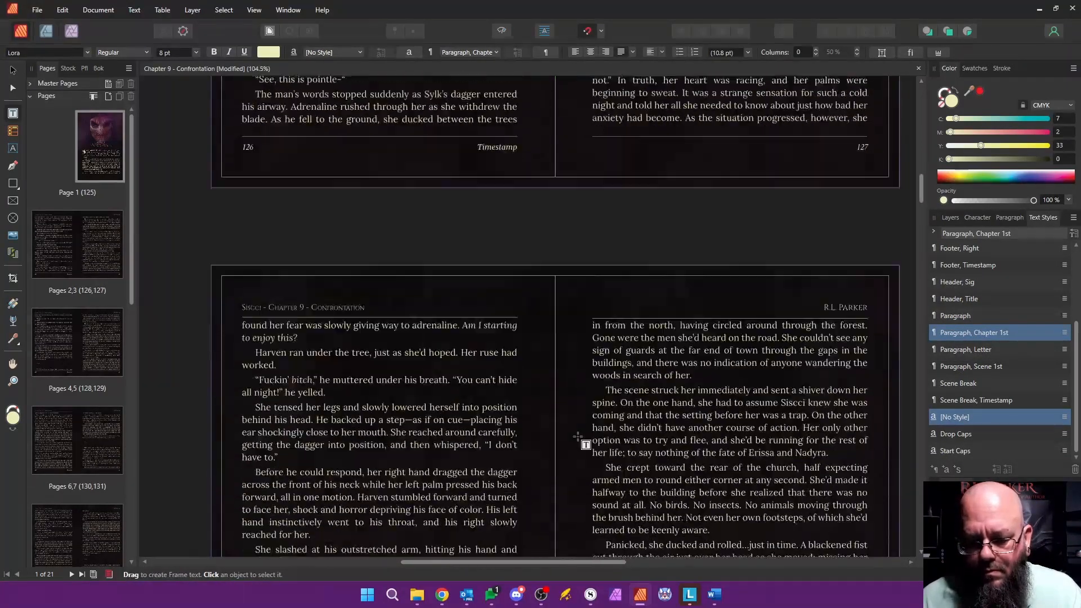
scroll(578, 436, down, 7)
click(257, 213)
text(v)
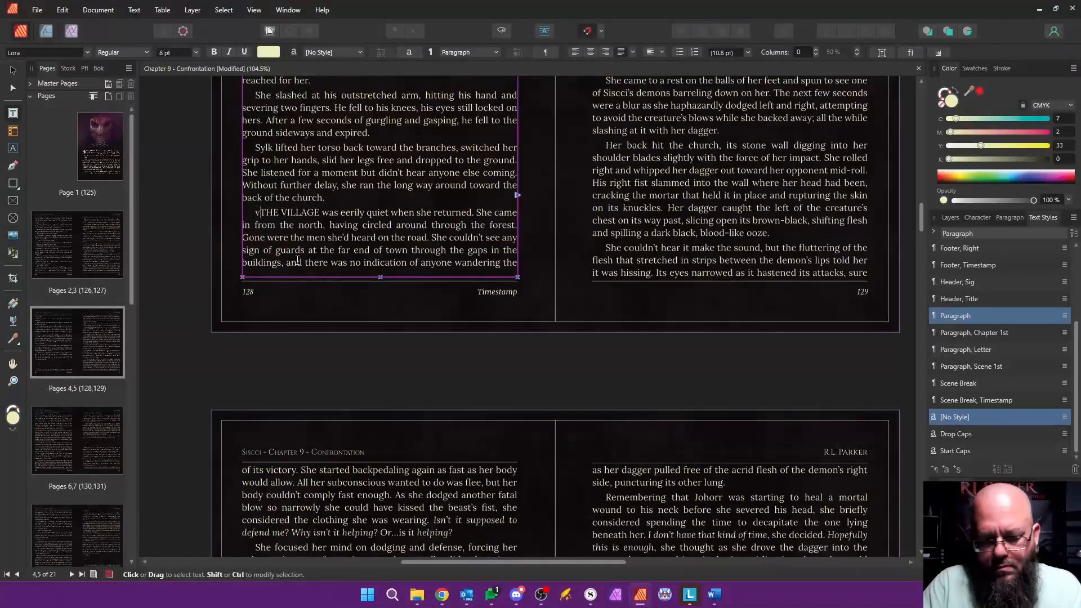
text( v v)
key(Return)
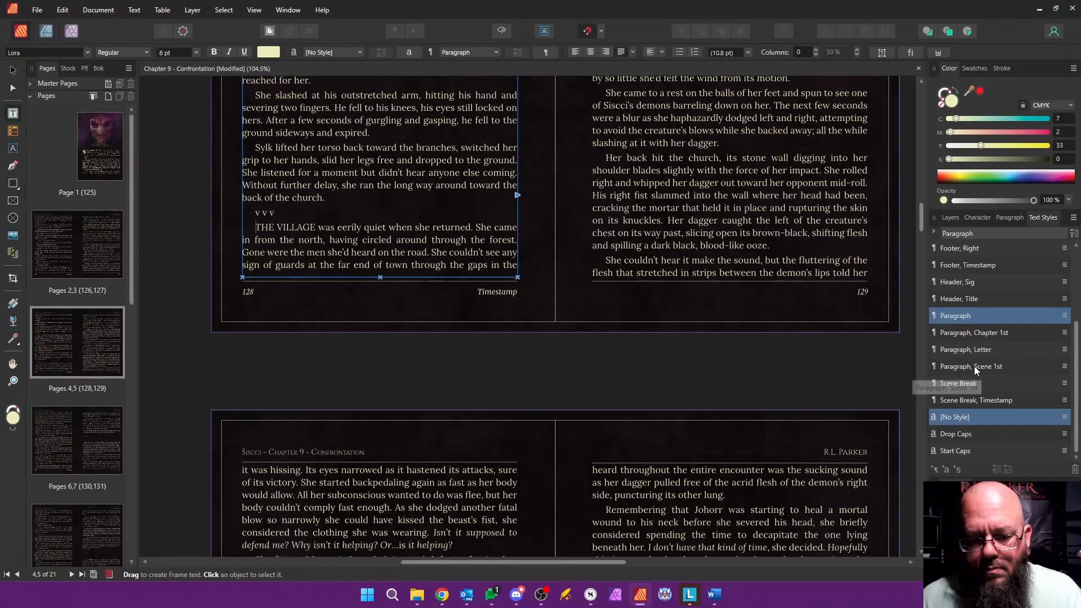
click(958, 383)
scroll(557, 322, down, 4)
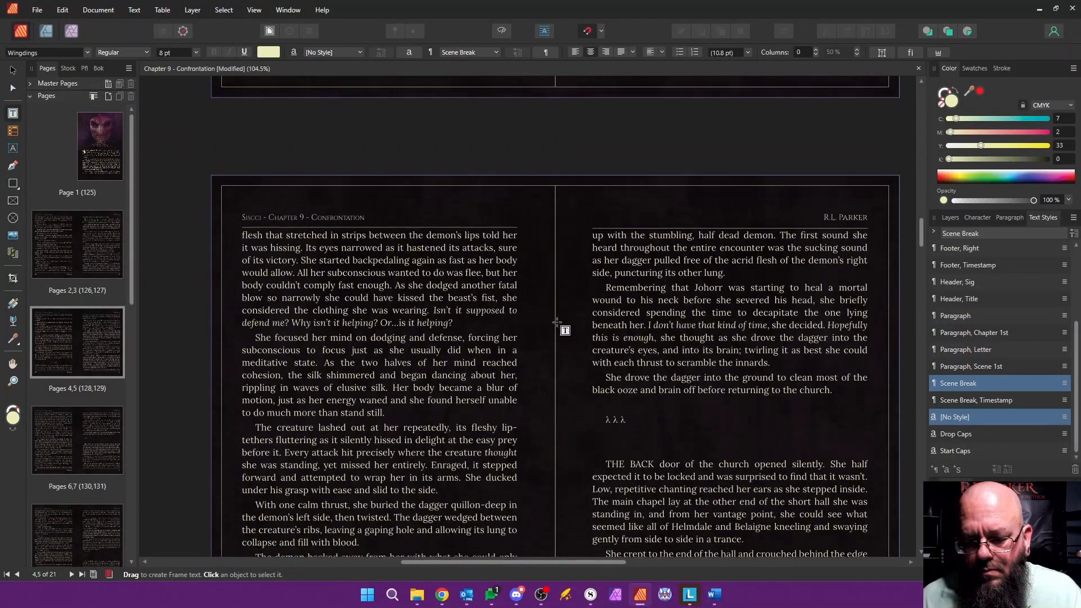
Step: Replace the λ λ λ break on page 131 with v v v in Scene Break style, and style THE BACK DOOR paragraph as Paragraph, Scene 1st
scroll(557, 322, down, 3)
drag(606, 343, 613, 285)
text(v v v)
key(Return)
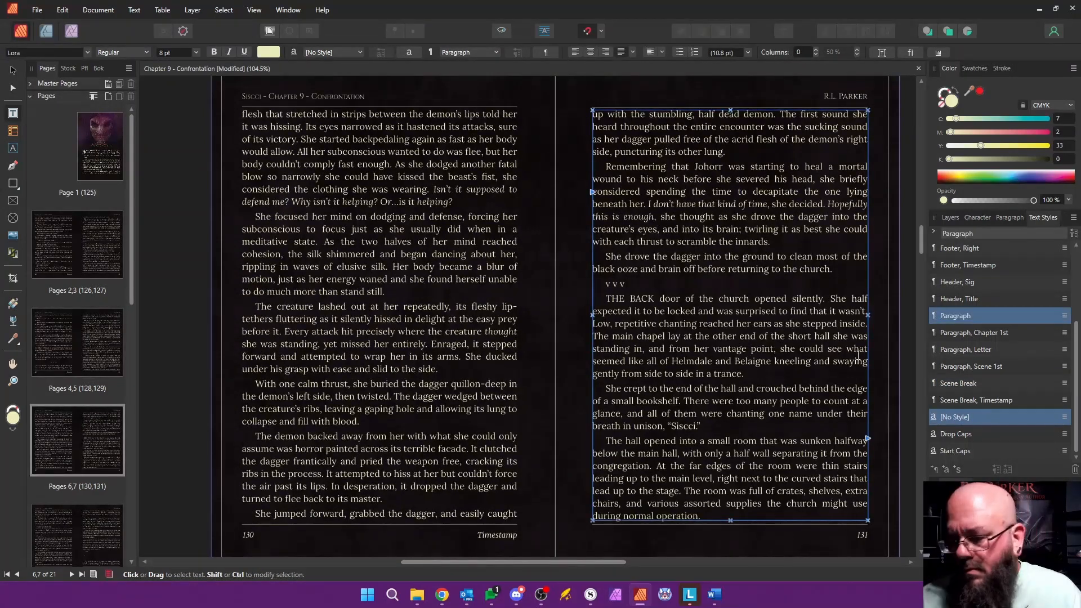
click(971, 366)
key(Up)
click(959, 384)
Step: Replace the λ λ λ break on page 133 with v v v in Scene Break style, and style the SYLK LOOKED paragraph as Paragraph, Scene 1st
scroll(632, 335, down, 4)
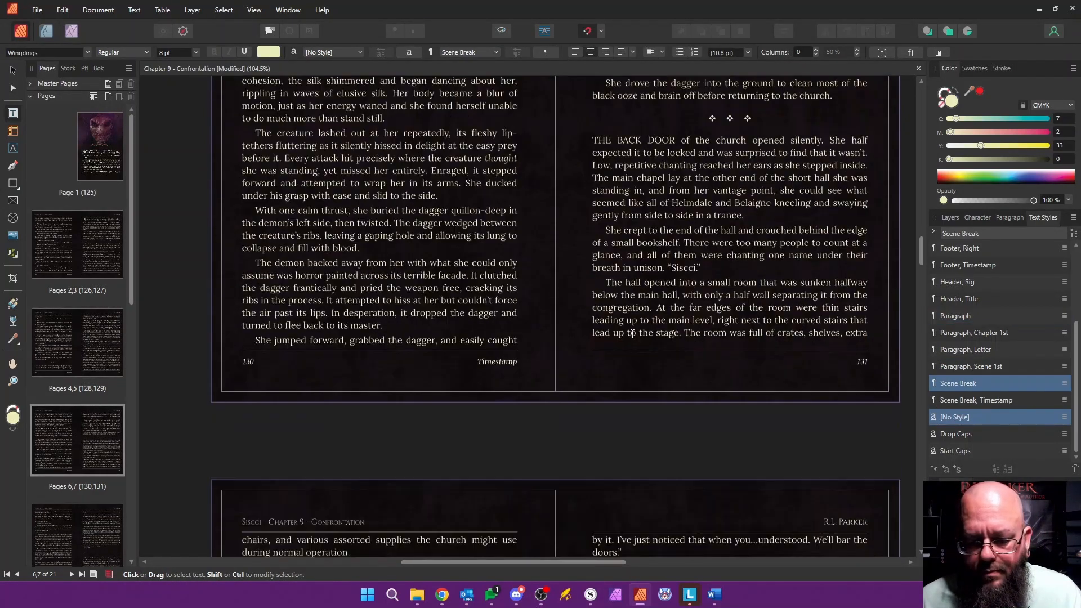
scroll(633, 335, down, 10)
drag(630, 171, 634, 212)
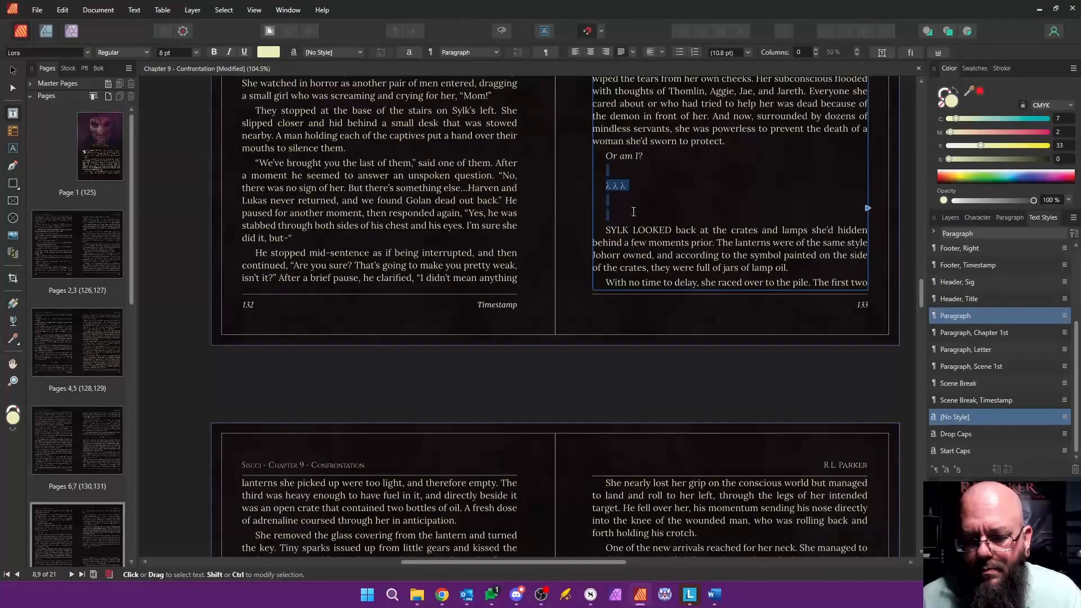
text(v v v)
key(Return)
click(966, 367)
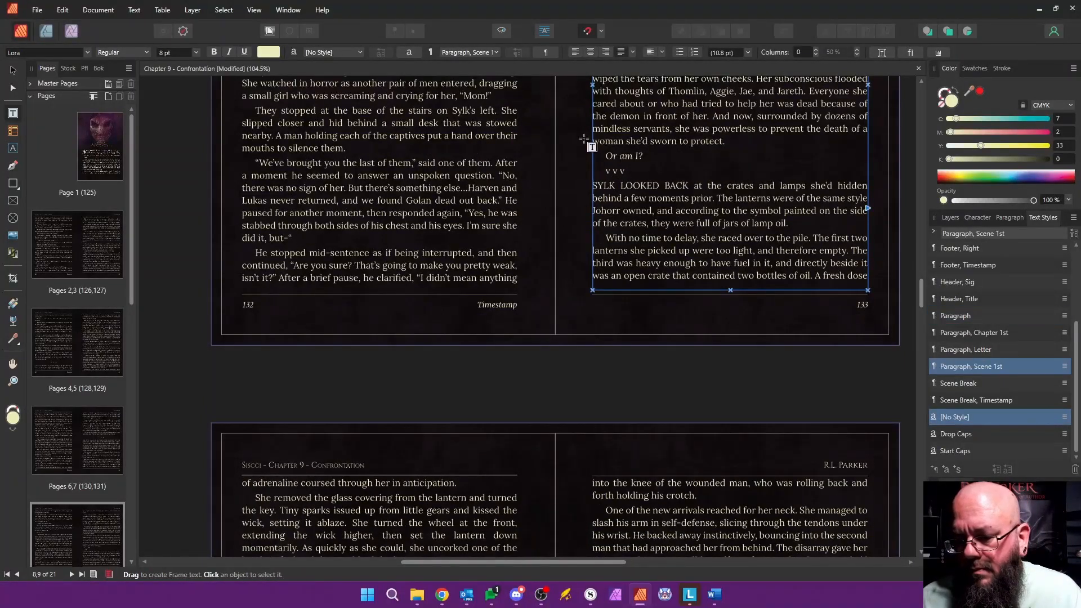
click(986, 316)
click(958, 384)
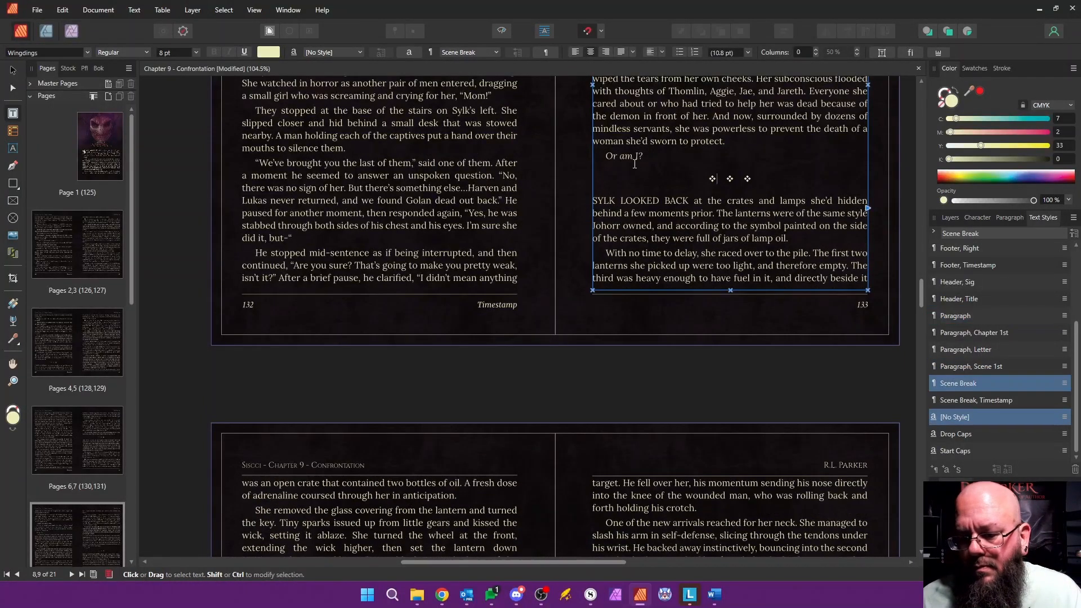
Step: Replace the λ λ λ break on page 136 with v v v in Scene Break style, and style THE COOL paragraph as Paragraph, Scene 1st
scroll(652, 204, down, 8)
scroll(657, 201, down, 17)
scroll(656, 202, up, 3)
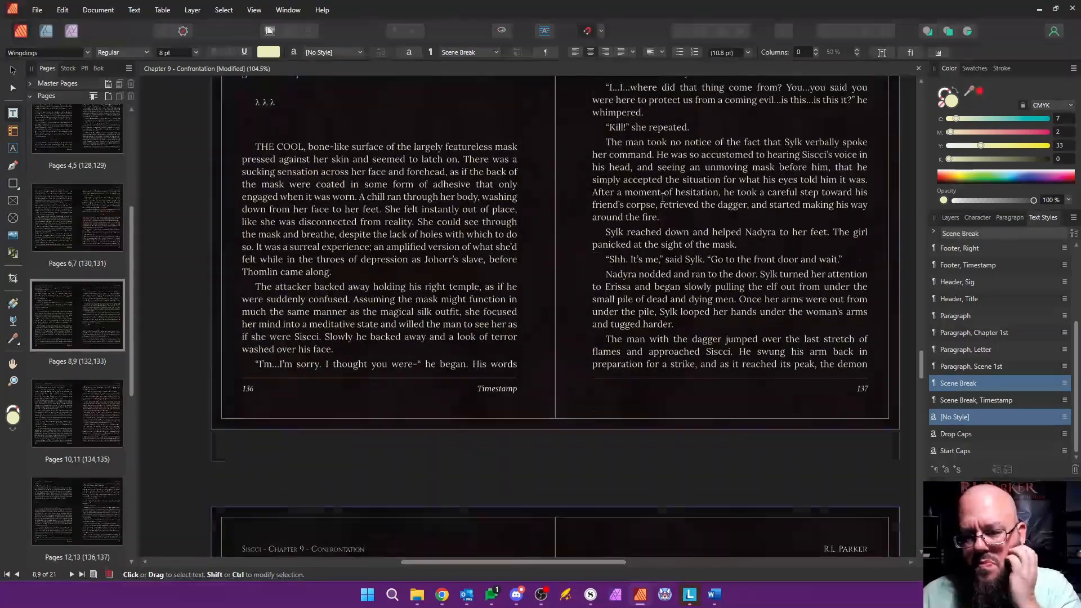
drag(290, 174, 298, 220)
key(ctrl+z)
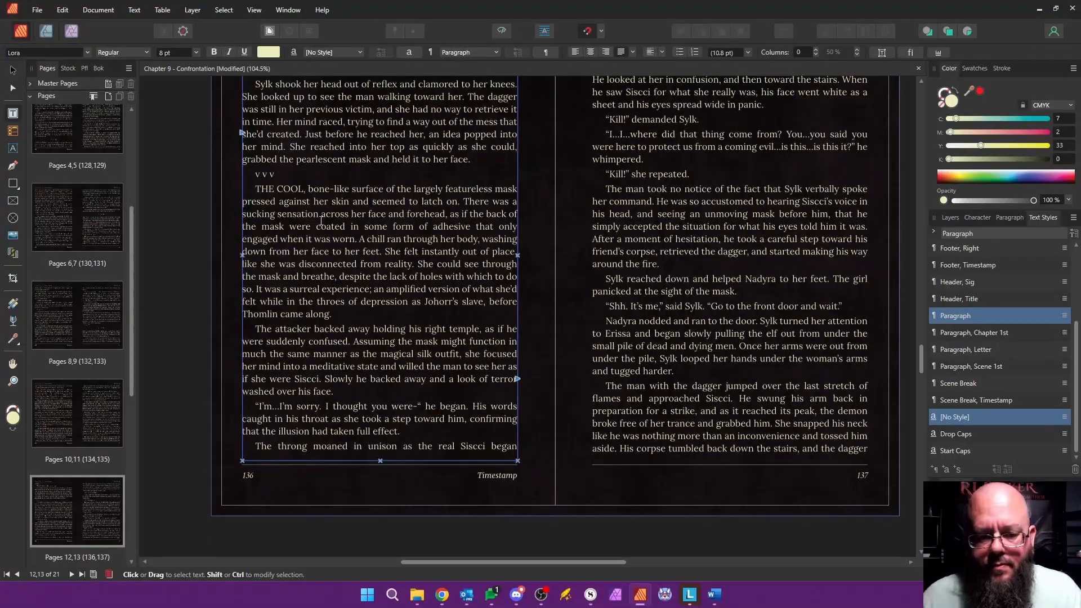
click(990, 371)
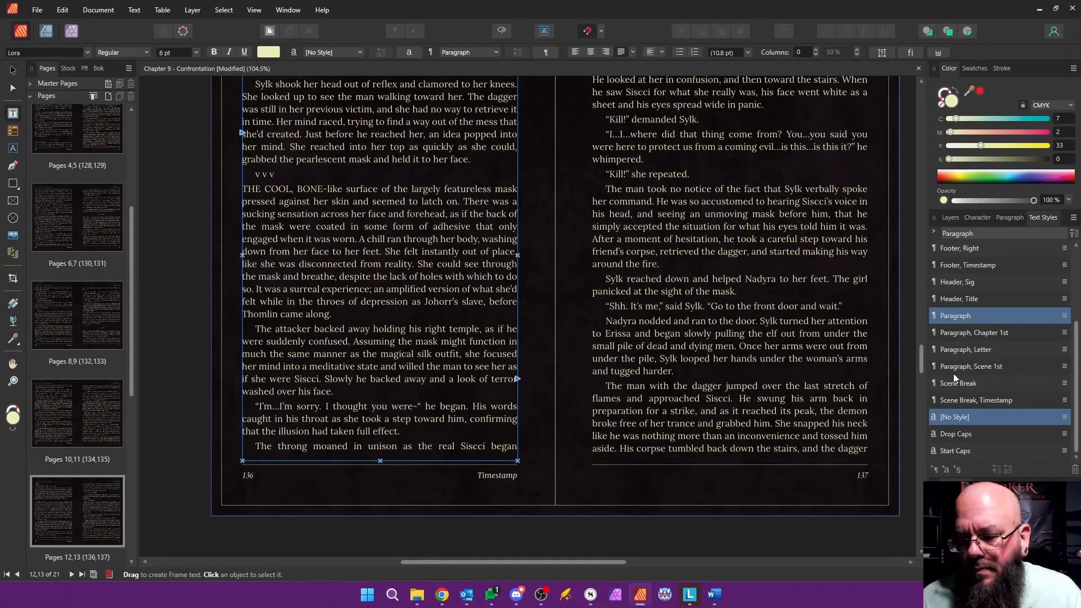
click(958, 383)
Step: Replace the λ λ λ break on page 139 with v v v in Scene Break style, and style the SYLK DUCKED paragraph as Paragraph, Scene 1st
scroll(532, 293, down, 10)
scroll(531, 293, down, 3)
scroll(611, 223, up, 3)
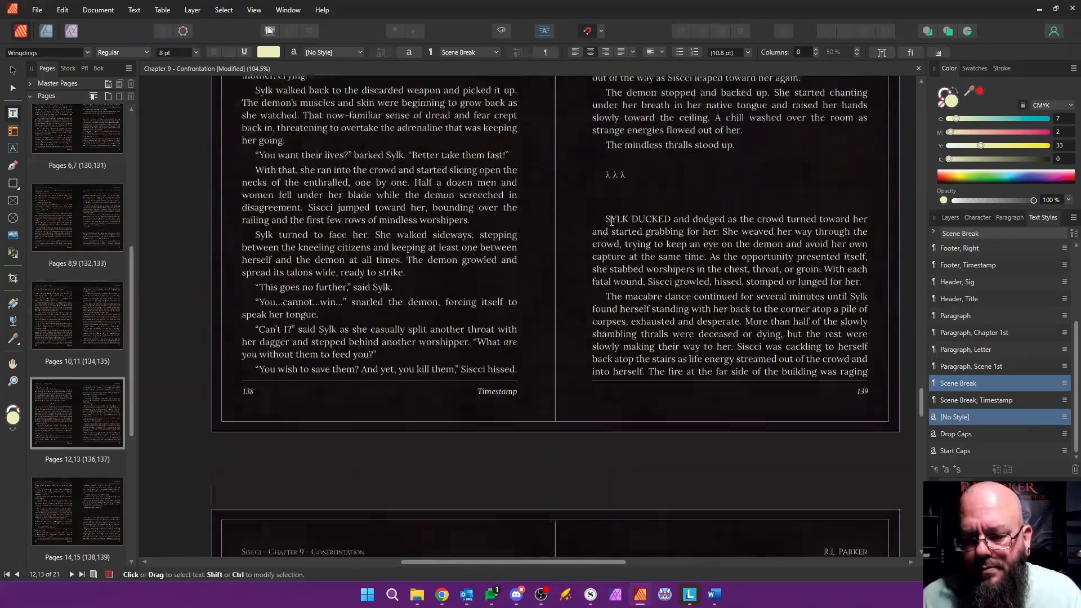
drag(629, 206, 636, 244)
text(v v)
key(Return)
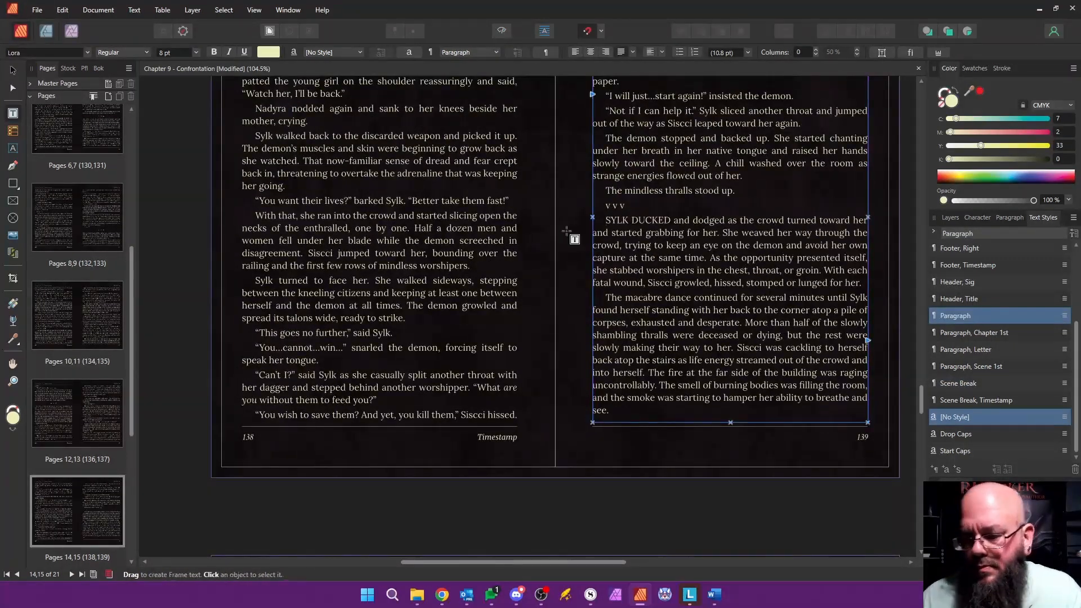
click(972, 367)
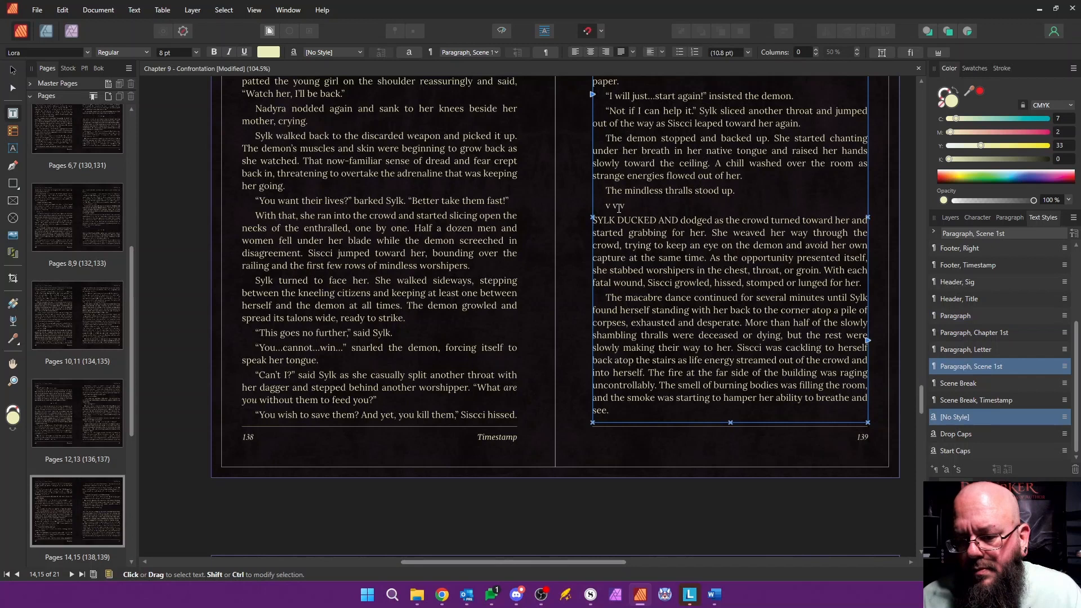
click(958, 383)
Step: Delete the five empty pages 17 to 21 (141 to 145) at the end of Chapter 9
scroll(545, 249, down, 5)
scroll(544, 249, down, 10)
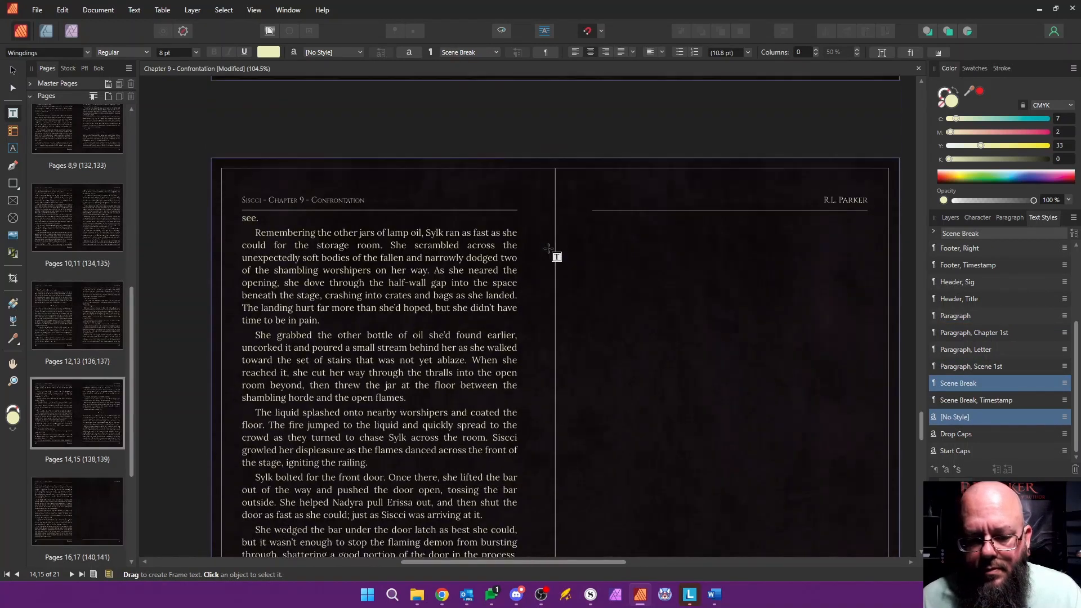
scroll(205, 283, up, 1)
scroll(134, 396, down, 3)
scroll(129, 389, down, 2)
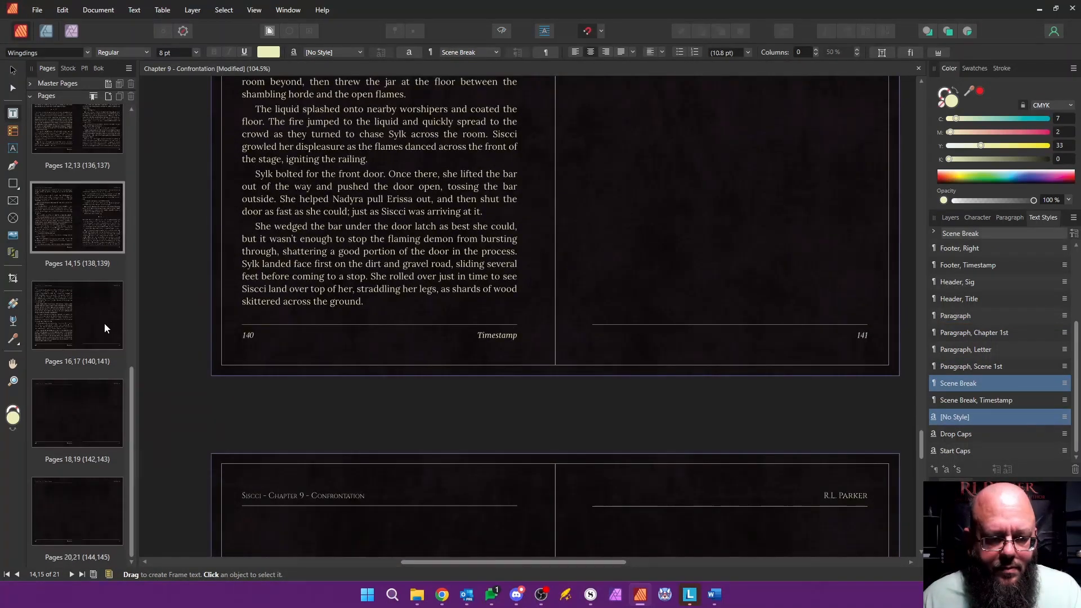
shift+click(104, 479)
right_click(103, 517)
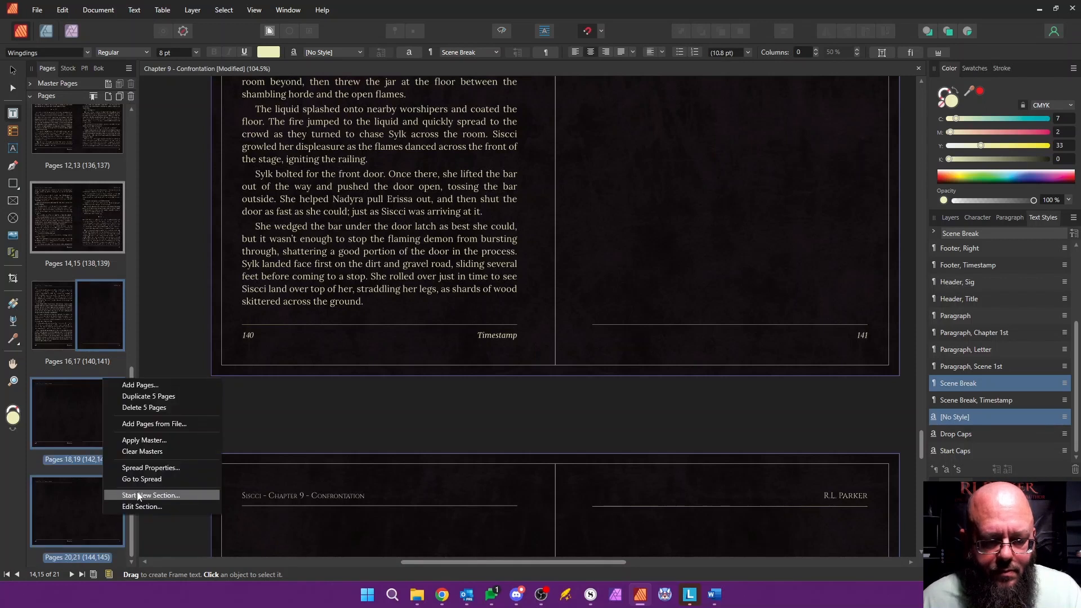
click(147, 408)
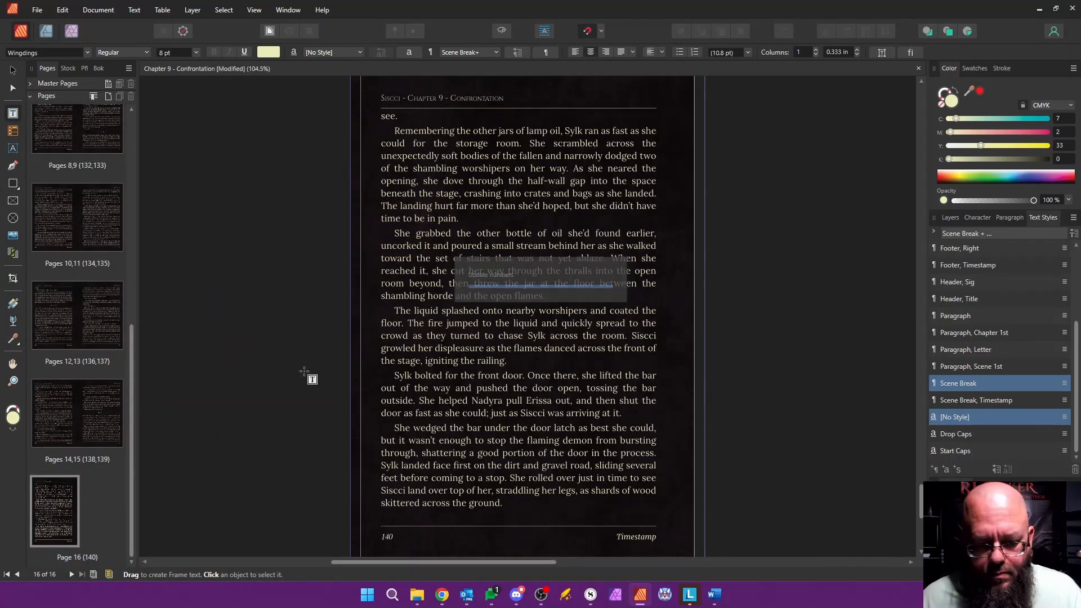
Step: Close the saved Chapter 9 document and open Chapter 10 from the book's chapter list
click(98, 68)
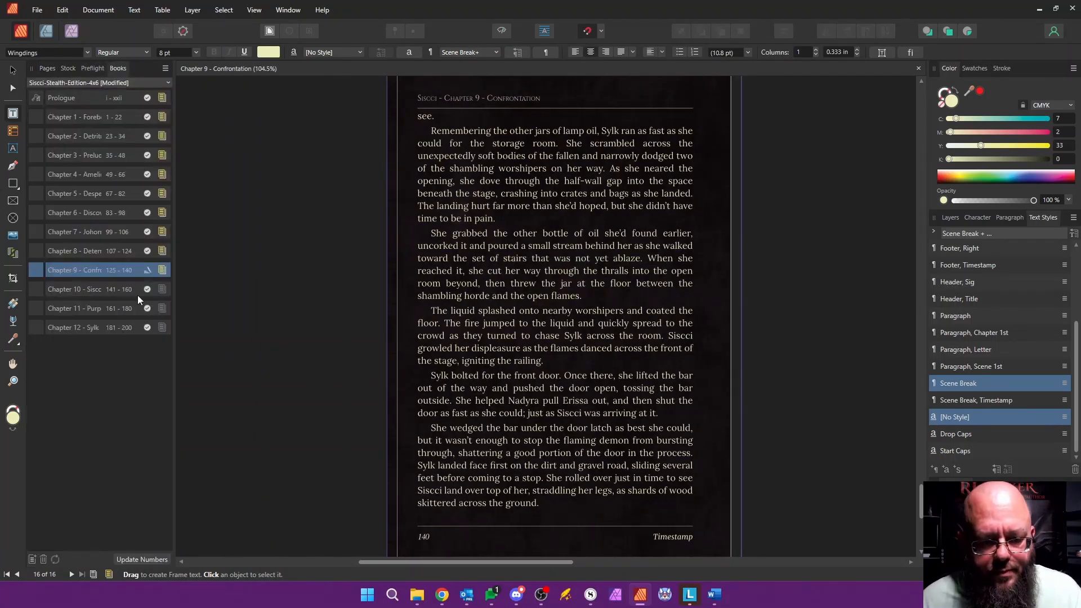
click(919, 68)
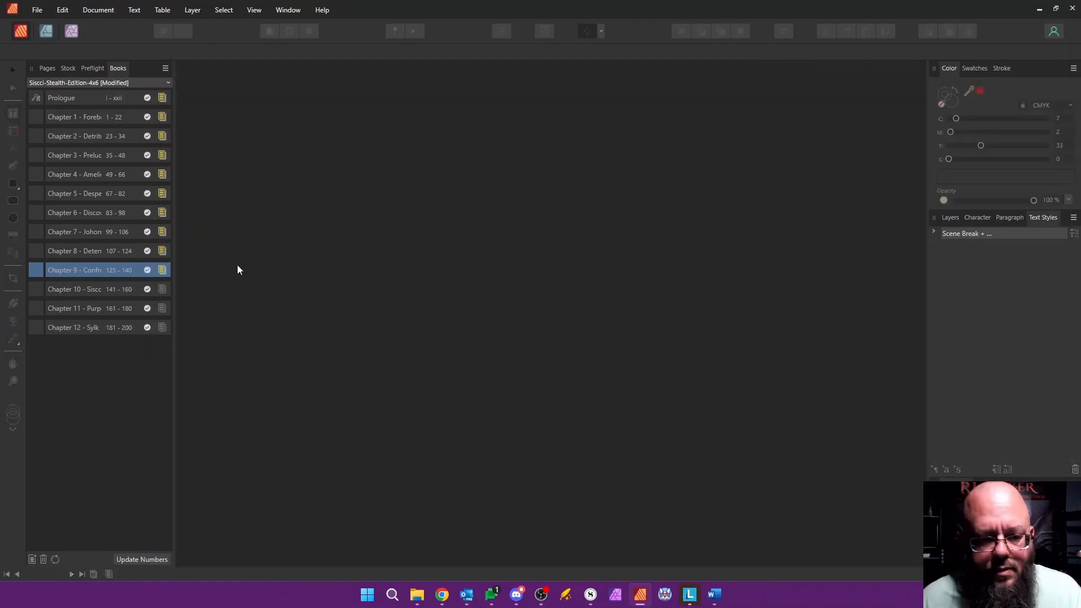
double_click(116, 289)
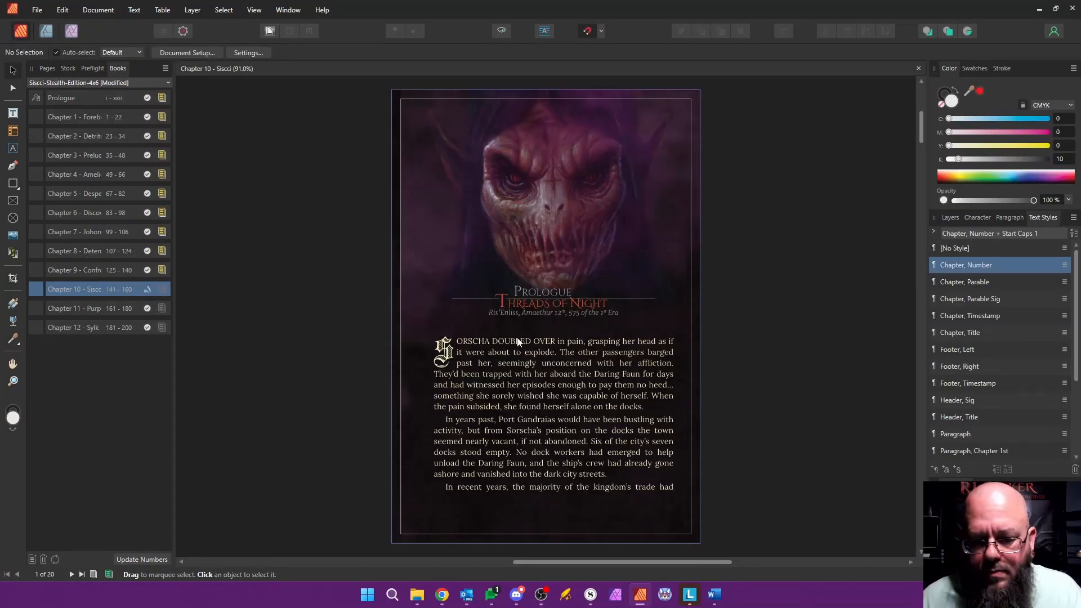
Step: Rename the document's section from the Prologue name to Chapter 10 - Siscci in the Section Manager
click(46, 68)
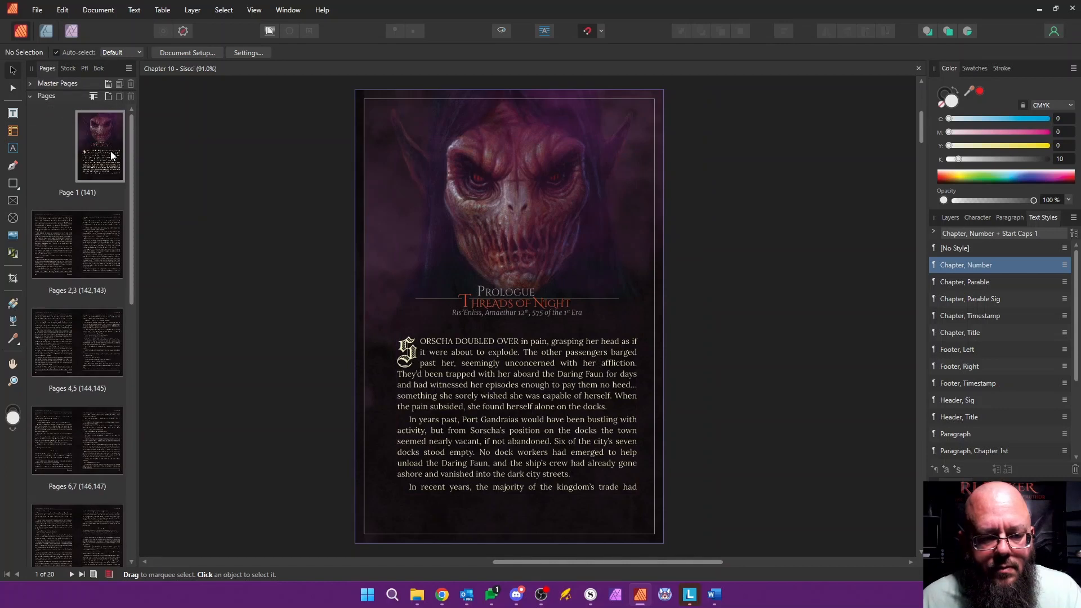
right_click(112, 156)
click(168, 252)
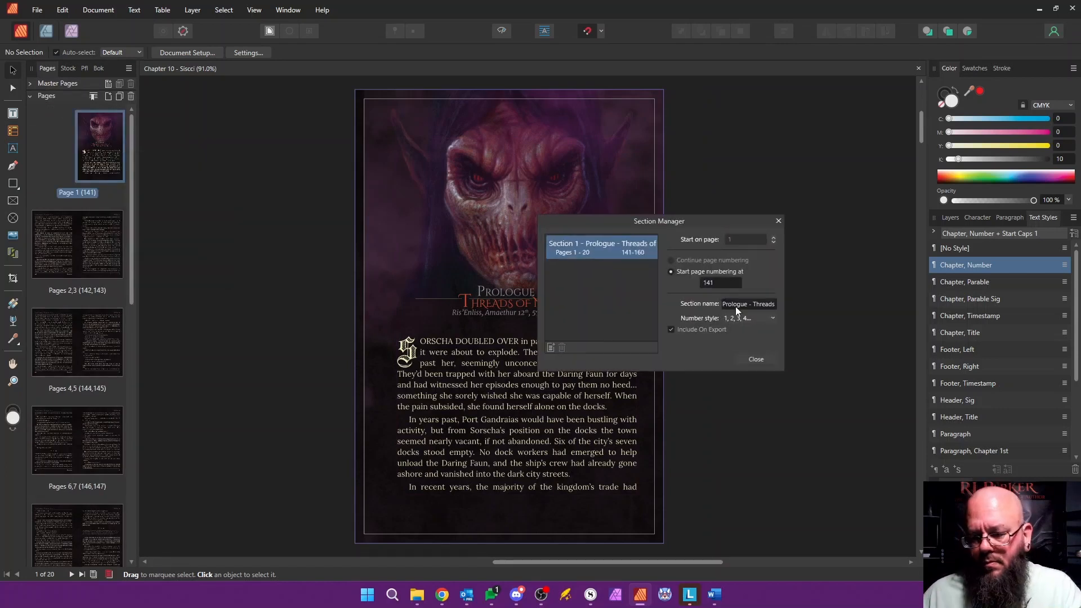
text(Chapte)
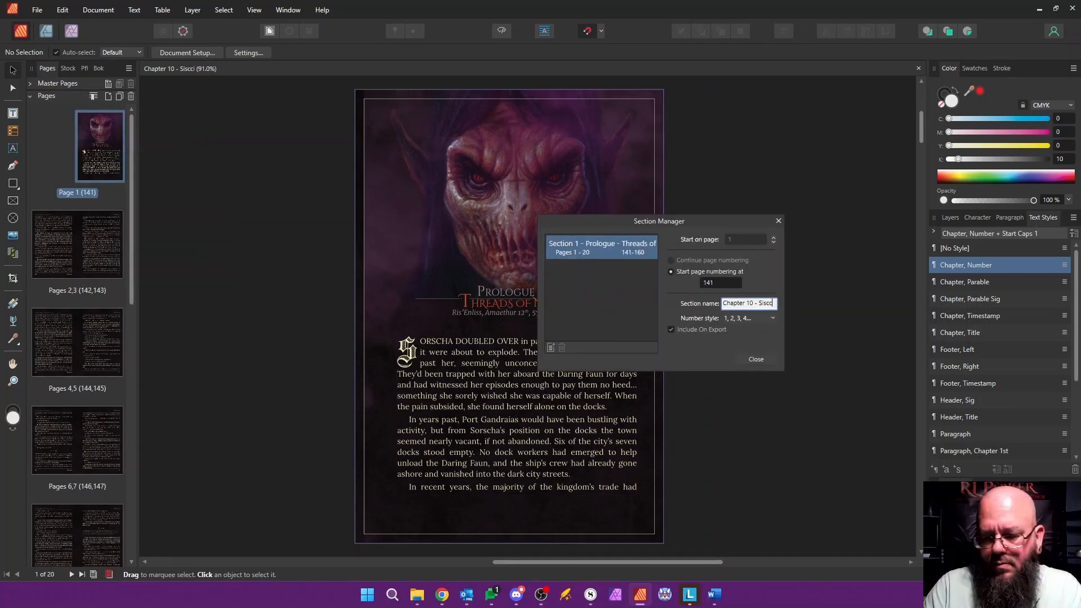
text(r 10 - Siscc)
key(Return)
click(755, 359)
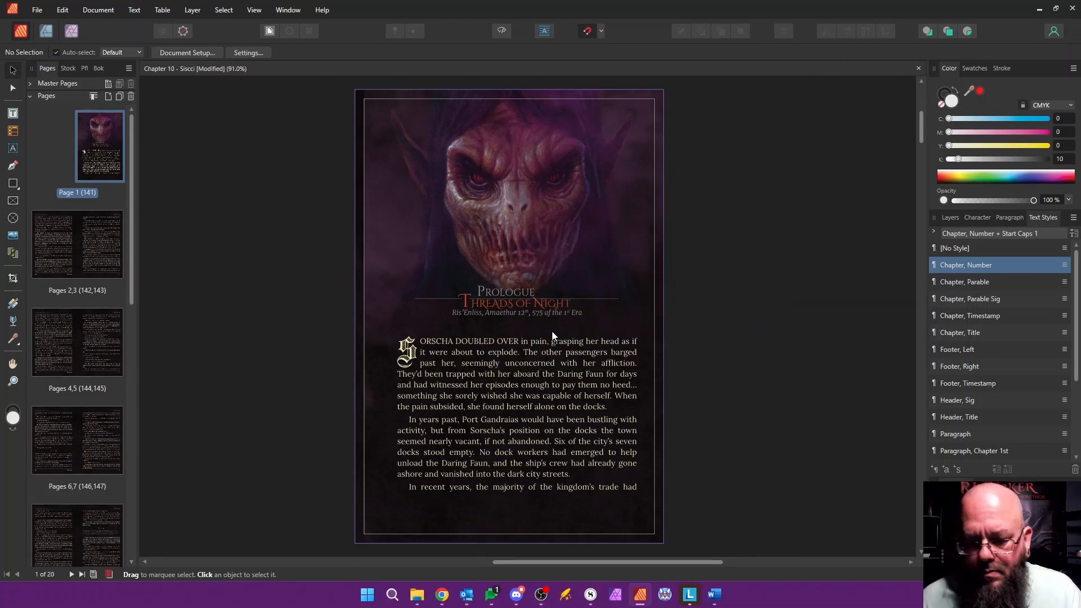
Step: Replace the page 1 heading Prologue with Chapter 10 and the title Threads of Night with Siscci
double_click(488, 299)
drag(487, 296, 460, 304)
text(Chapt)
click(472, 302)
text(S)
key(shift+Right)
key(shift+Right)
key(shift+Right)
key(shift+Right)
key(shift+Right)
key(shift+Right)
key(shift+Right)
key(shift+Right)
key(shift+Right)
key(shift+Right)
key(shift+Right)
key(shift+Right)
key(shift+Right)
key(shift+Right)
key(shift+Right)
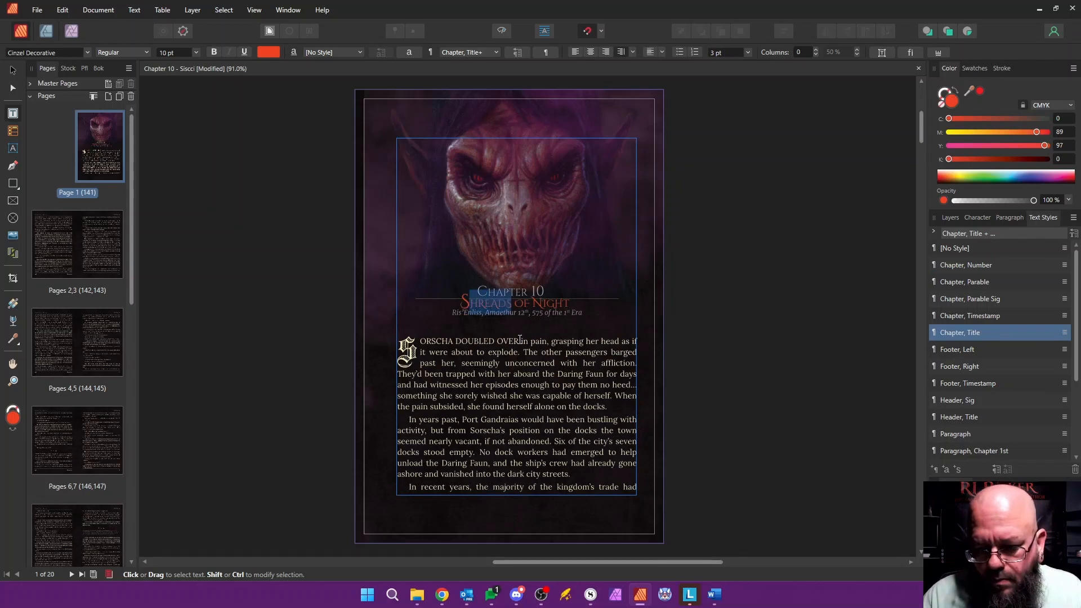
text(iscci)
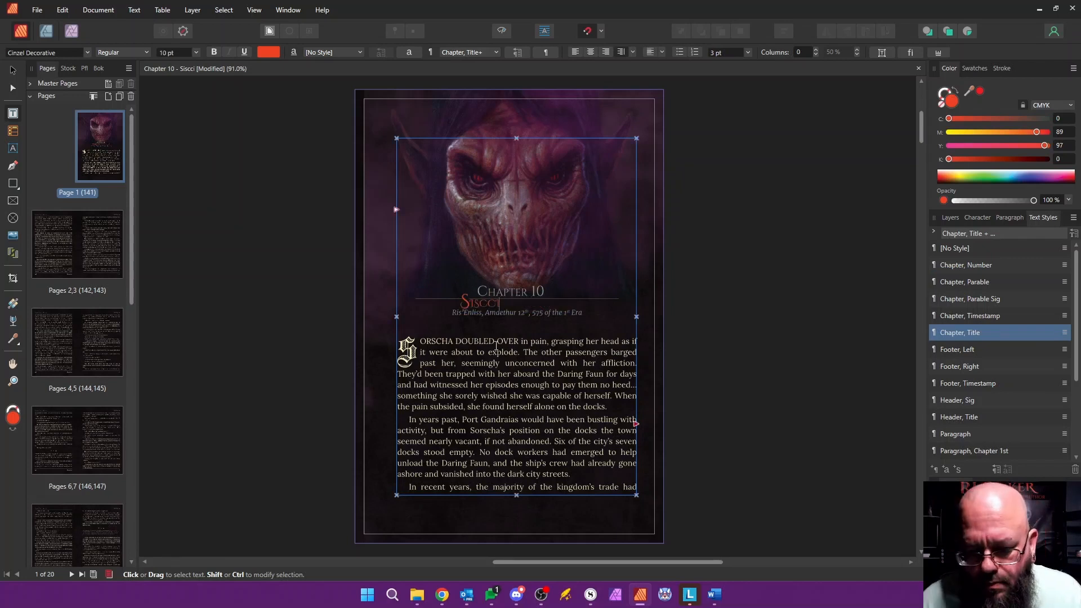
Step: Set the font size of the space in front of the Siscci title to 10 pt
scroll(473, 301, up, 5)
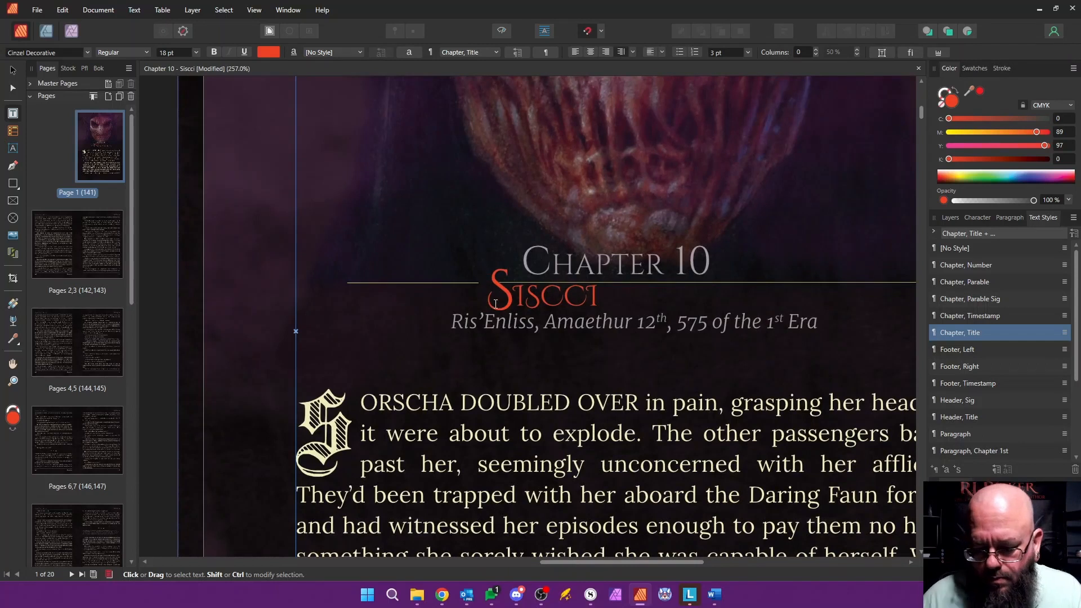
key(shift+Left)
click(196, 53)
click(173, 66)
click(196, 52)
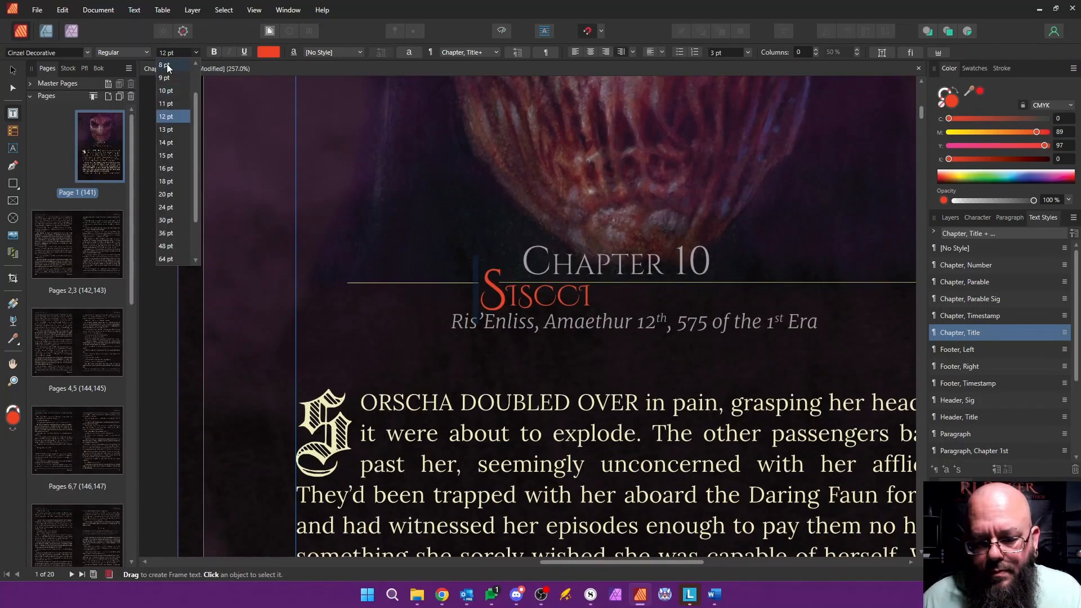
click(166, 90)
scroll(540, 367, down, 4)
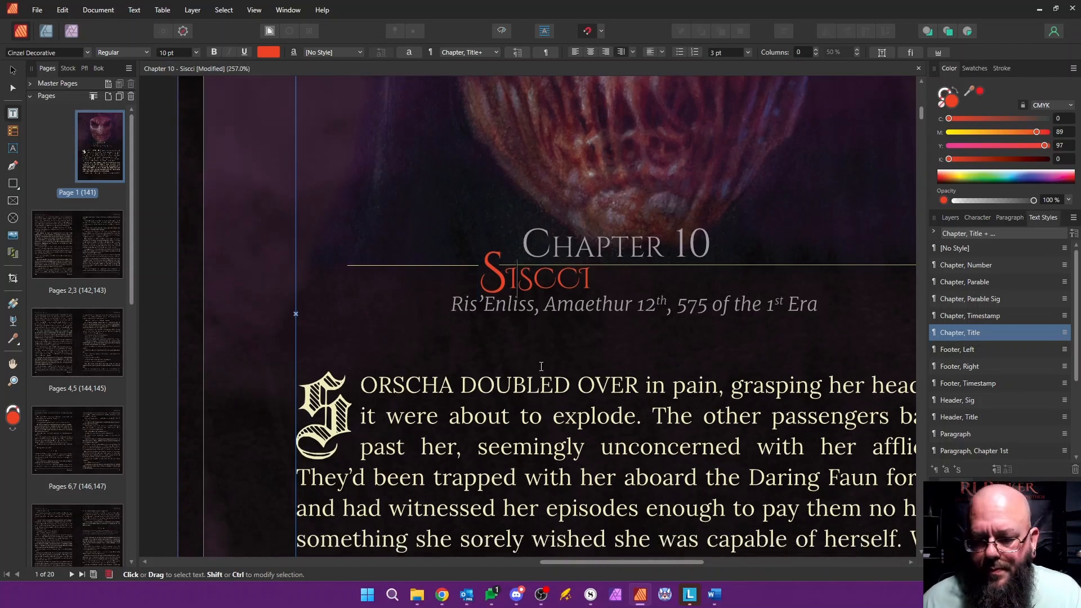
Step: Delete all the old Prologue body text below the timestamp, through to the last page of Chapter 10
click(76, 254)
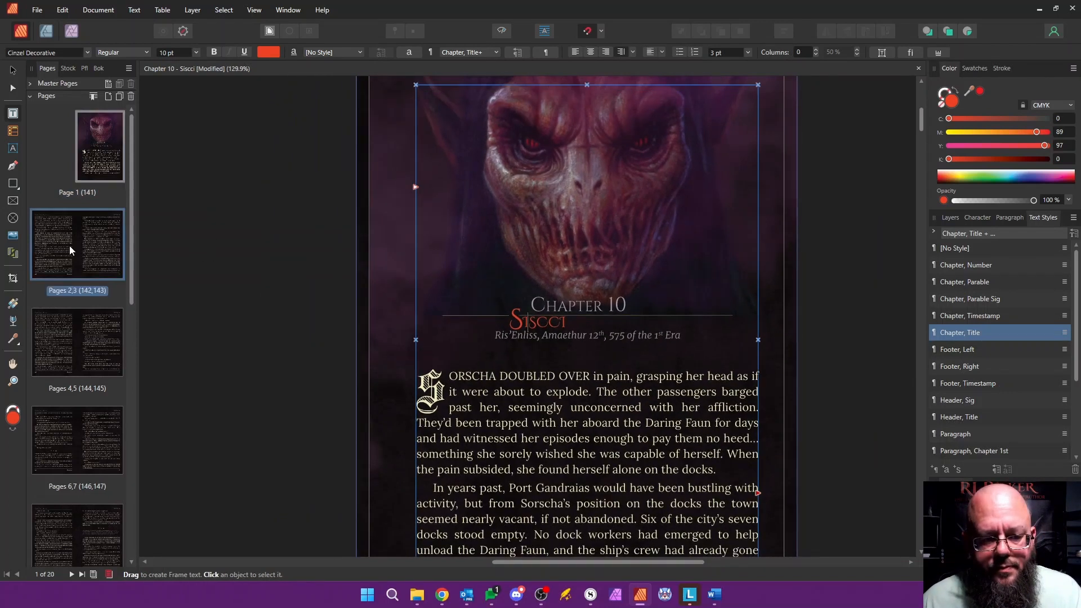
click(95, 161)
key(ctrl+a)
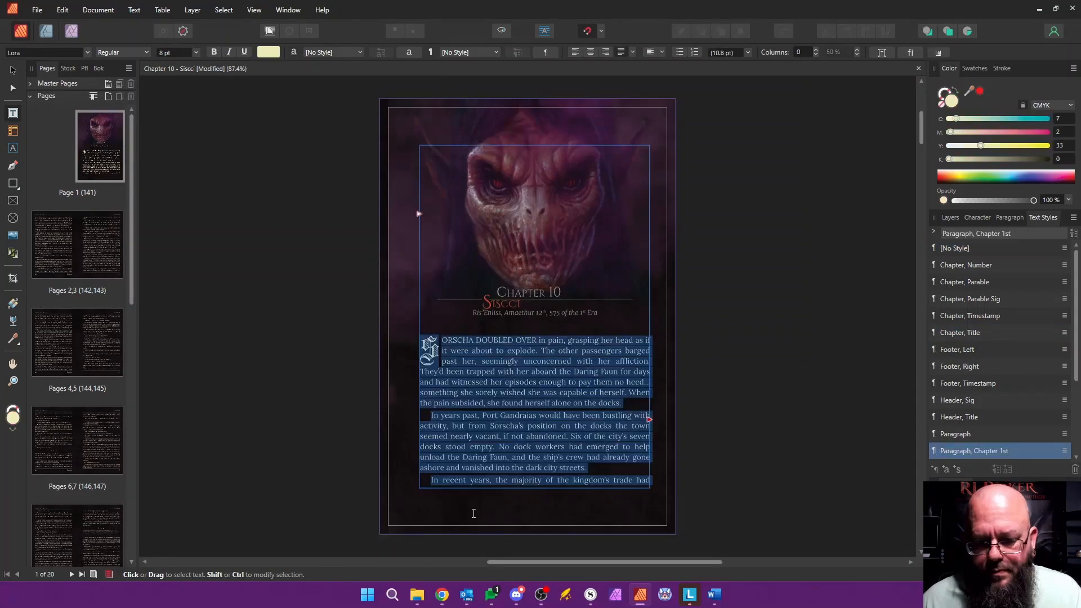
scroll(471, 512, down, 10)
scroll(525, 606, down, 15)
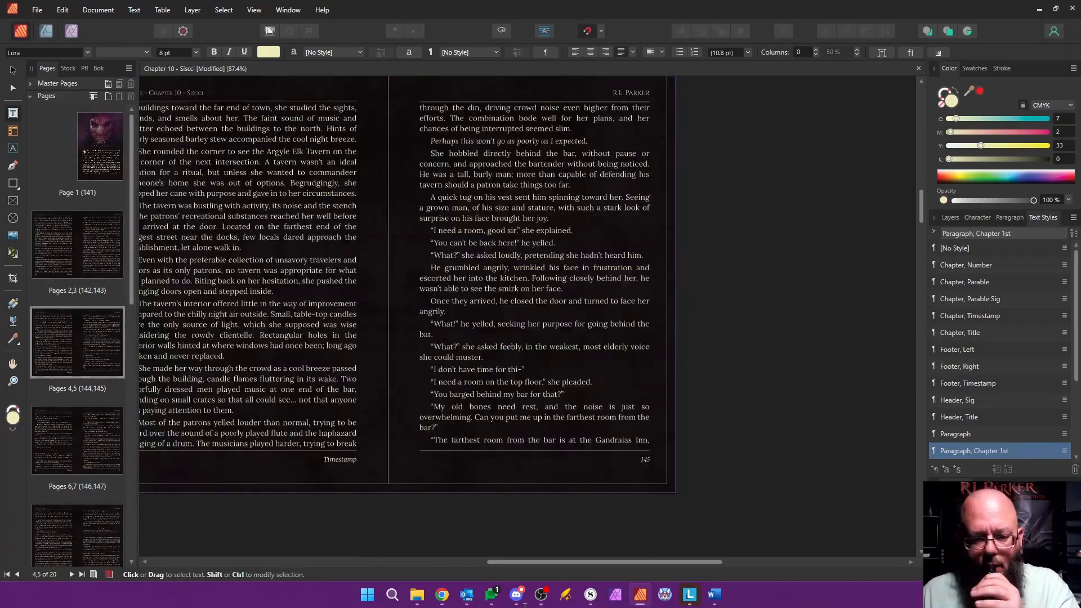
scroll(547, 604, down, 20)
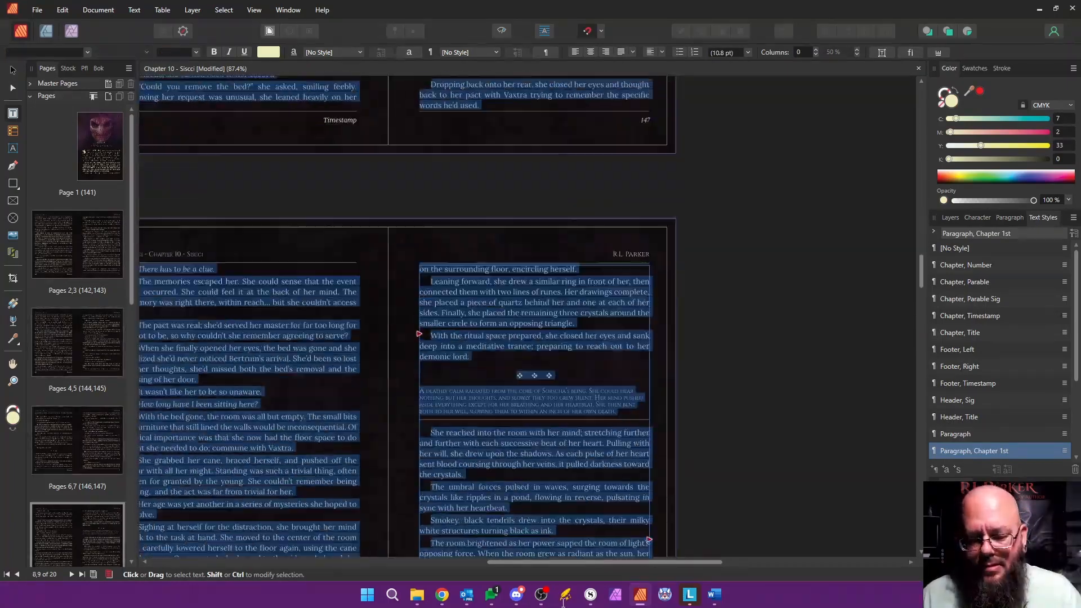
scroll(538, 565, down, 10)
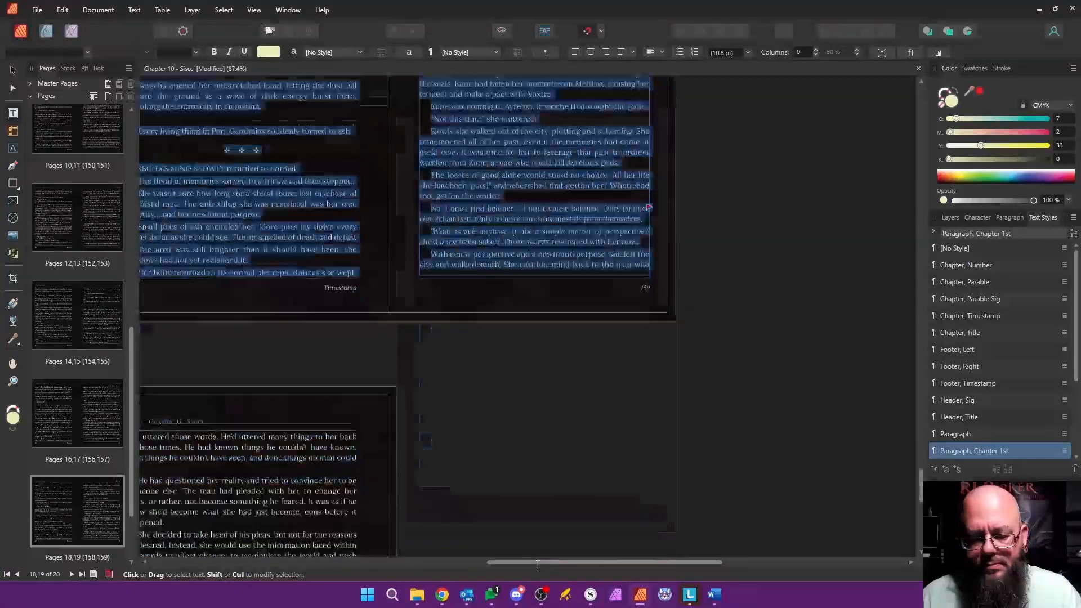
key(ctrl+Home)
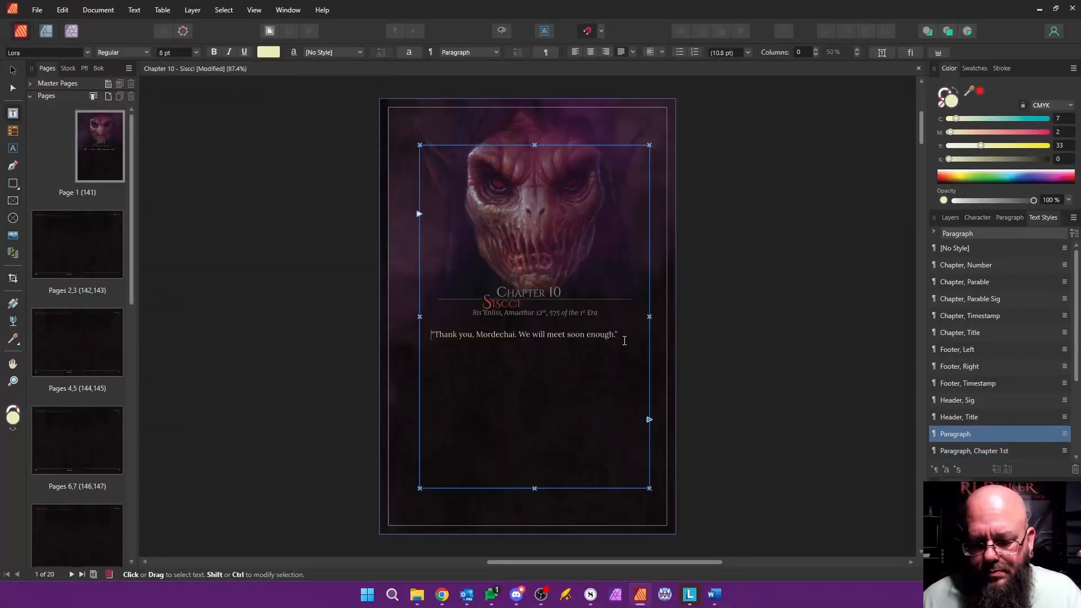
key(ctrl+a)
key(Delete)
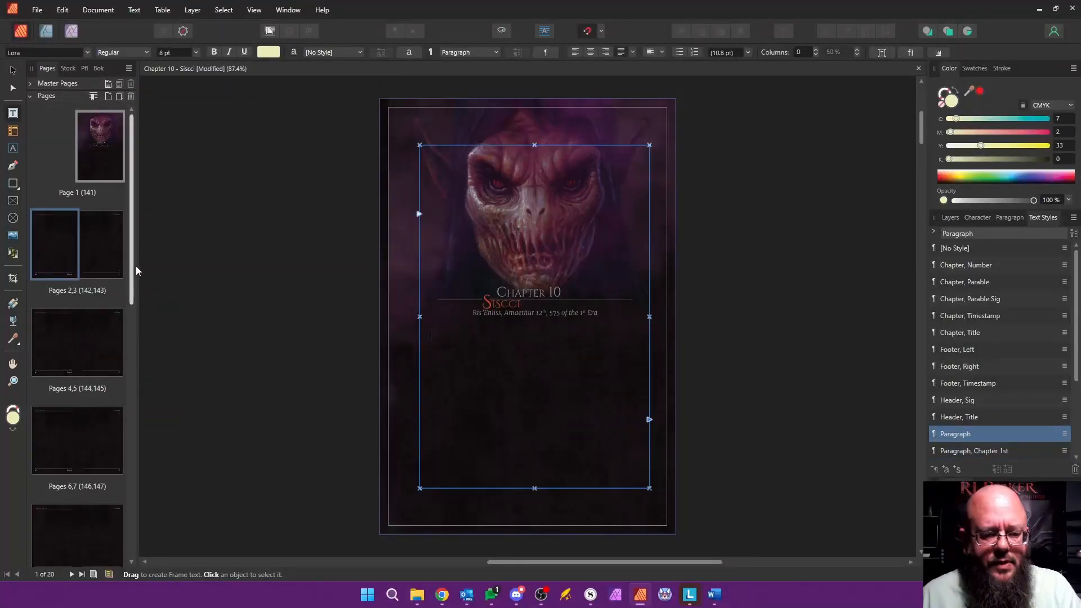
Step: Delete pages 2 through 20 of the Chapter 10 document, keeping only the opening page
drag(131, 281, 130, 541)
shift+click(69, 512)
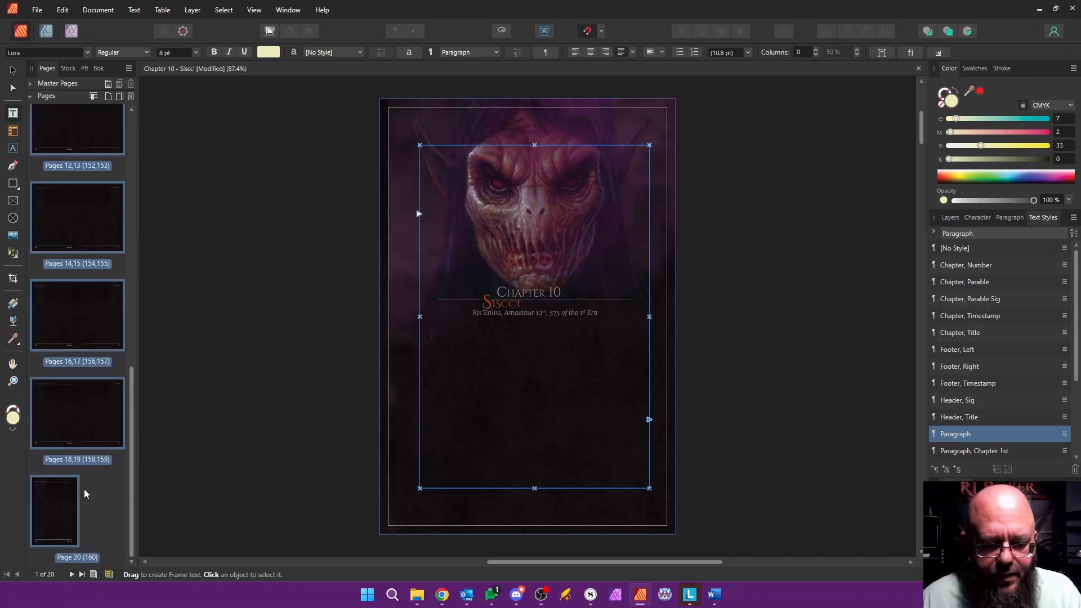
right_click(70, 499)
click(181, 391)
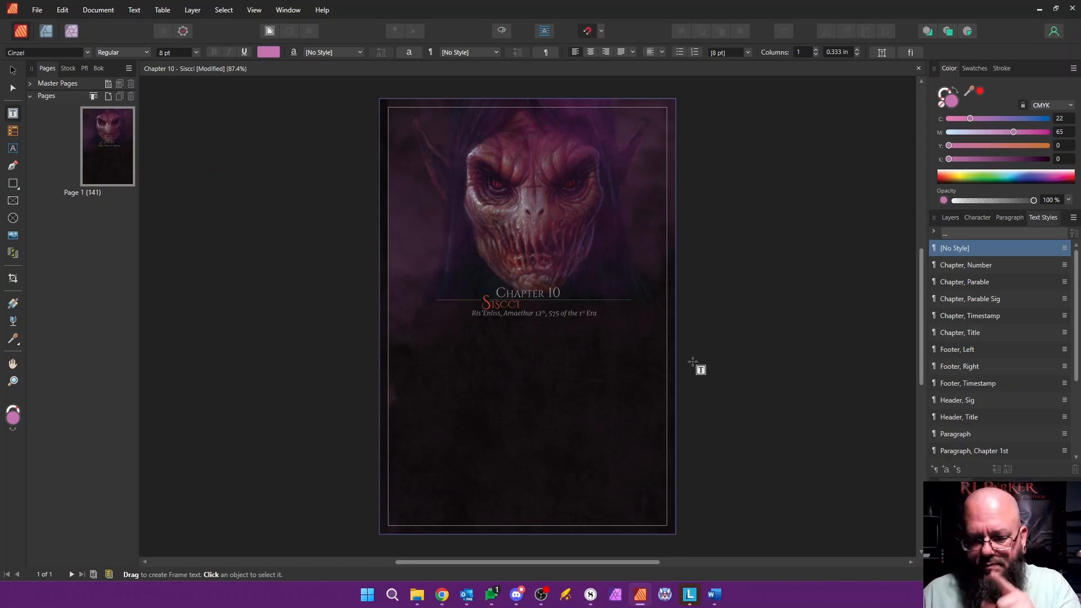
Step: Copy the whole Chapter Ten body text from the Word manuscript and paste it below the timestamp on page 1 in Affinity Publisher
key(alt+Tab)
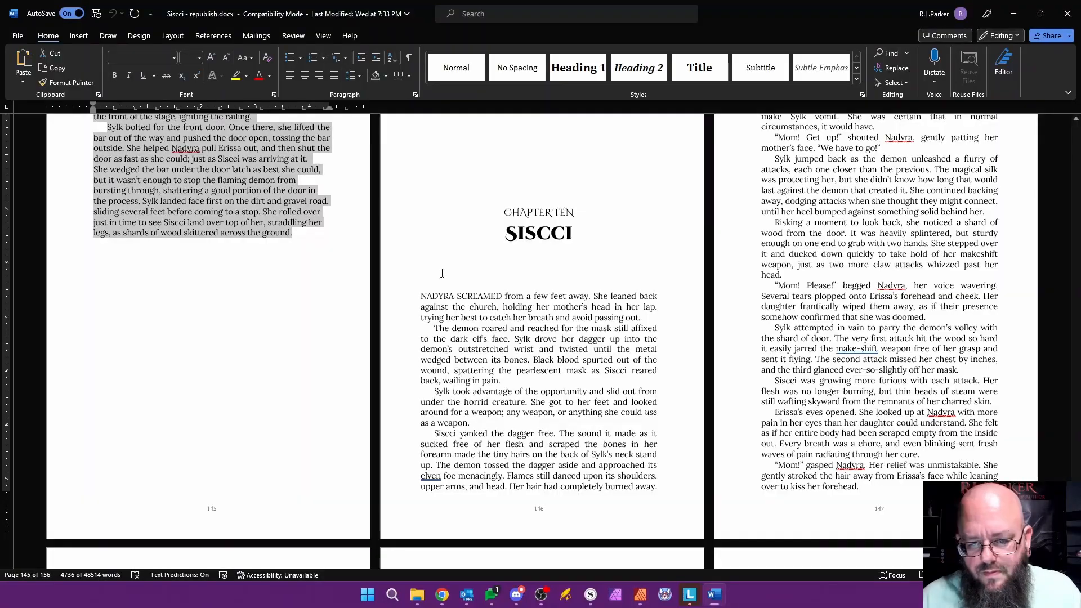
scroll(795, 333, up, 3)
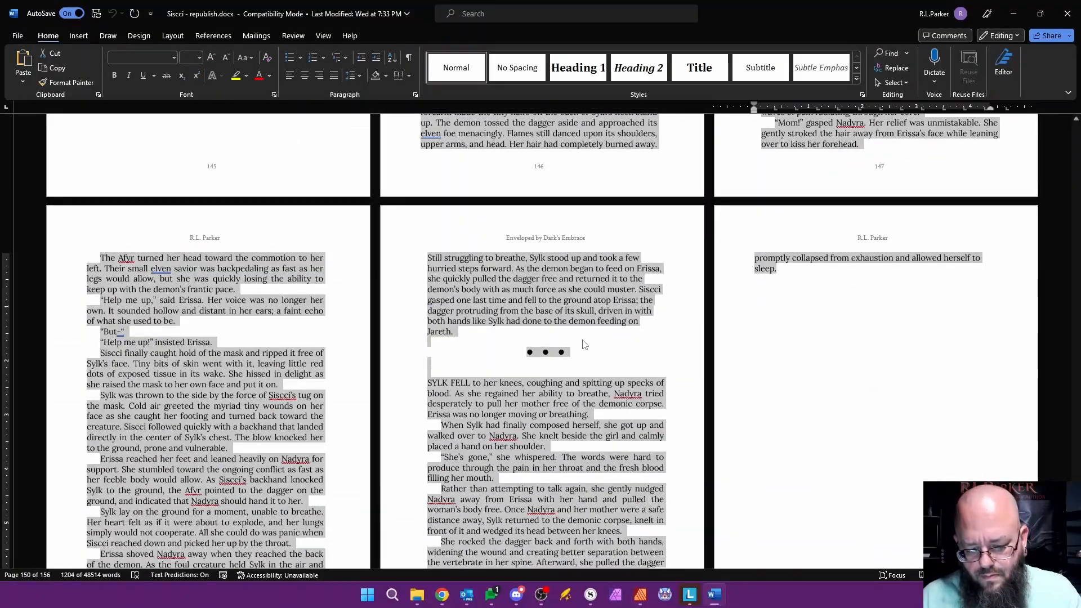
scroll(597, 342, down, 15)
scroll(597, 341, up, 1)
key(alt+Tab)
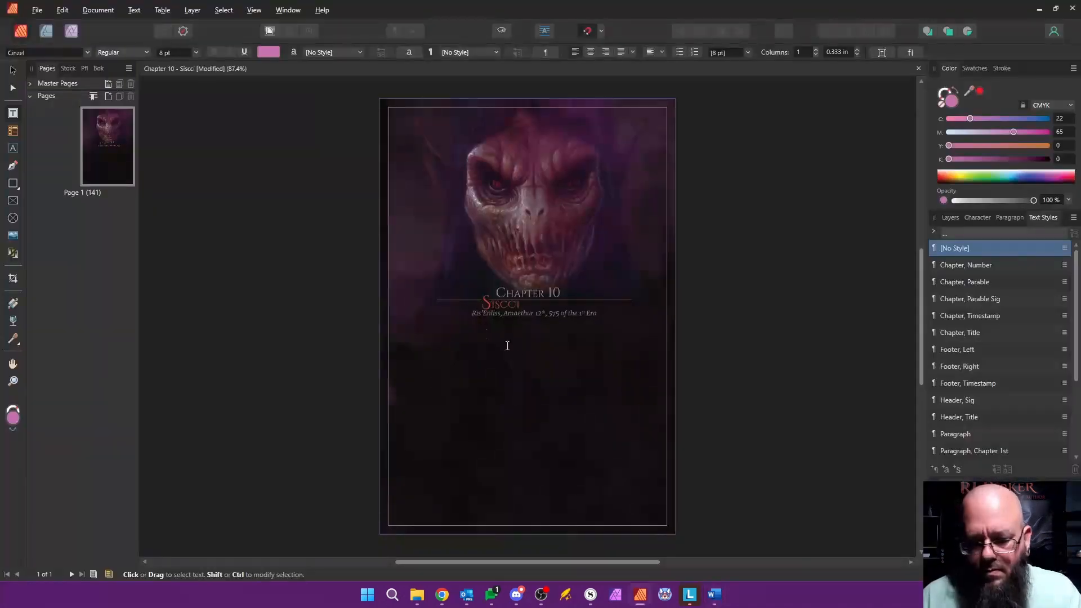
click(518, 360)
key(ctrl+v)
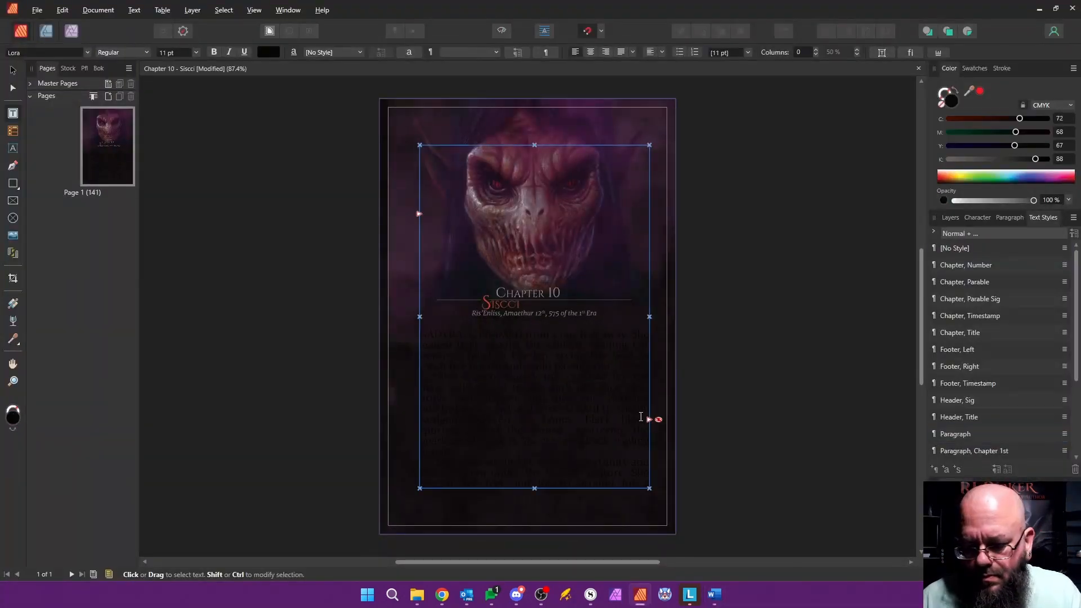
Step: Autoflow the overflowing text from page 1 onto new pages and apply Master, Content to pages 2-7
shift+click(649, 419)
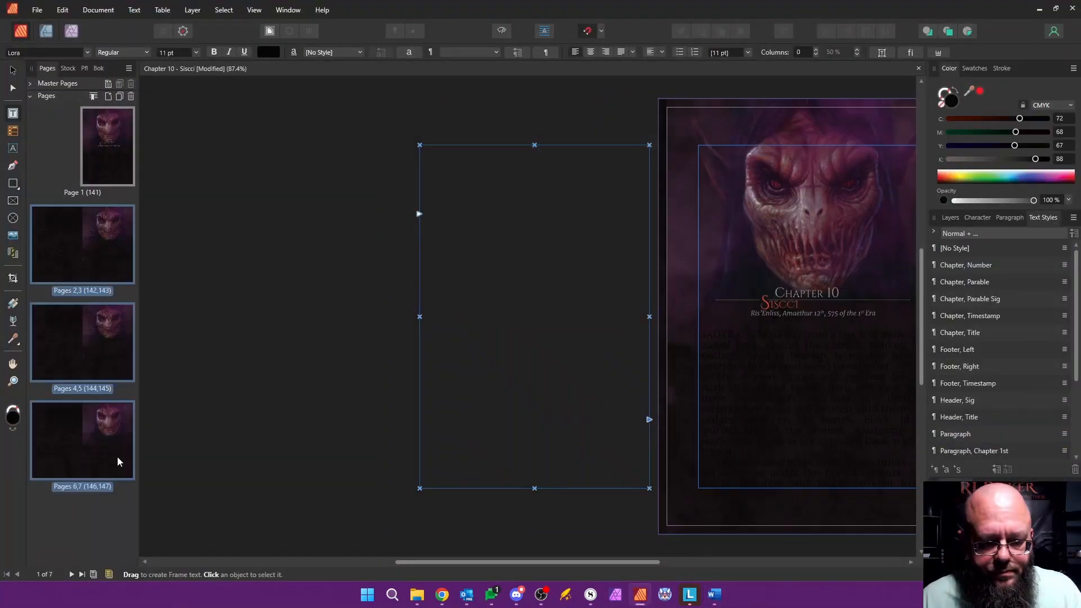
right_click(127, 416)
click(181, 475)
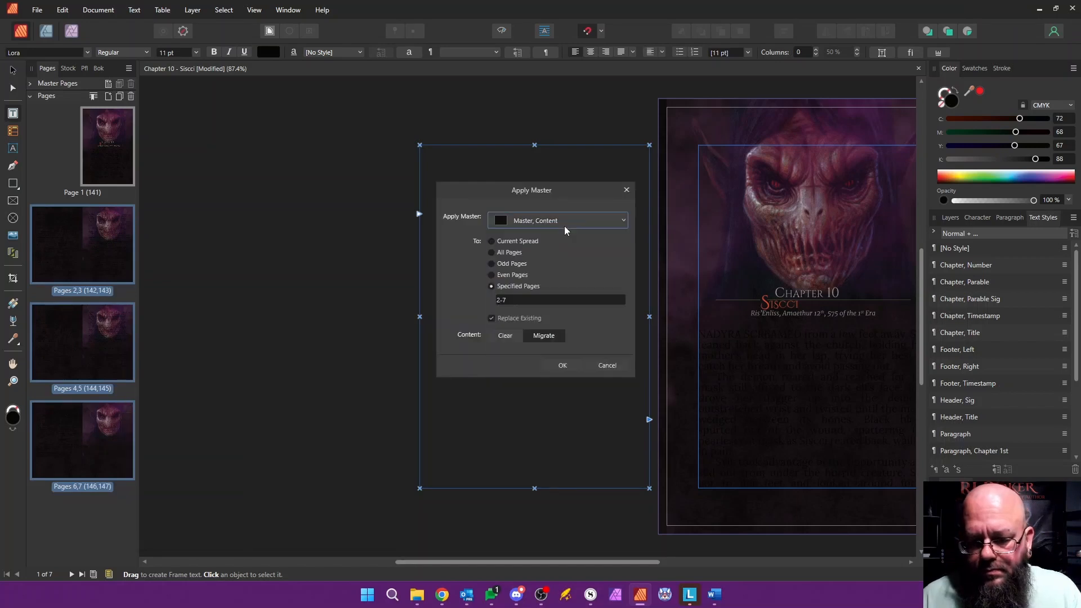
click(560, 365)
Step: Apply the Paragraph style to the pasted Chapter 10 text and Paragraph, Chapter 1st to its opening paragraph
drag(716, 338, 609, 235)
click(954, 436)
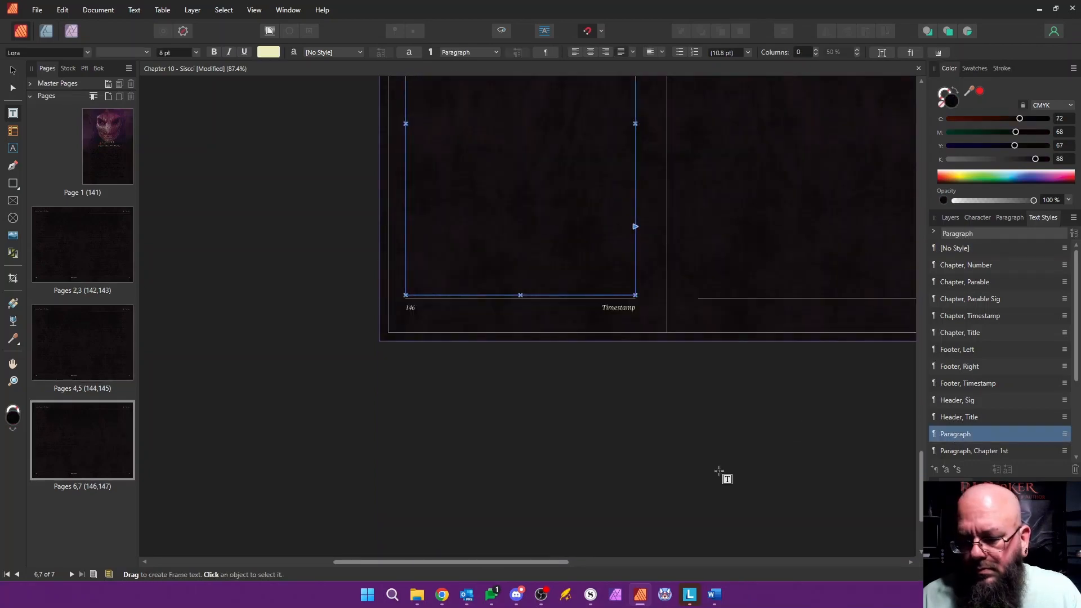
drag(548, 564, 616, 483)
scroll(618, 422, up, 3)
scroll(620, 365, up, 15)
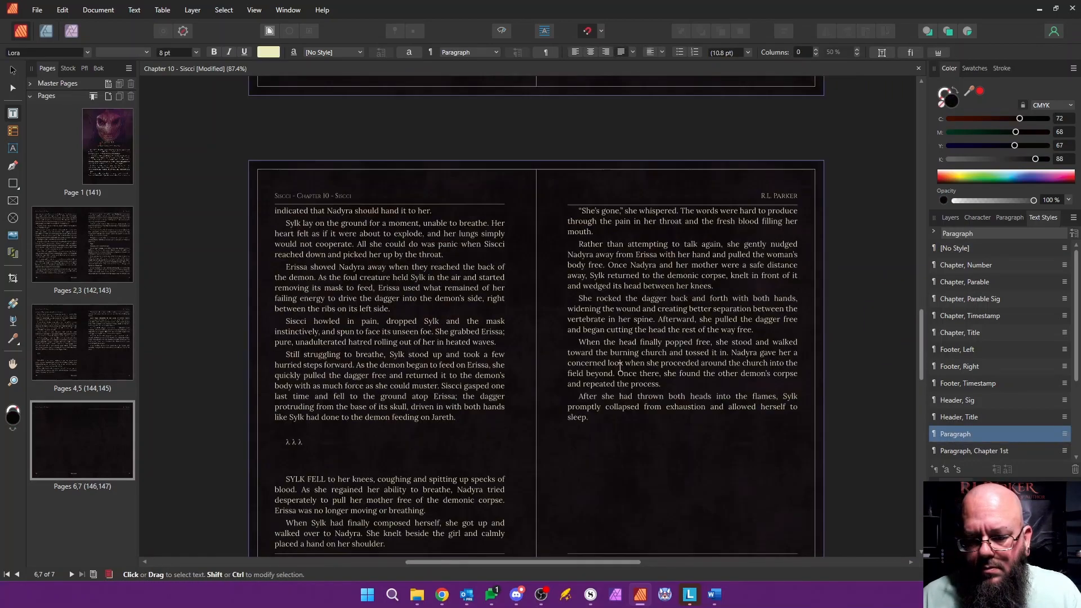
click(641, 410)
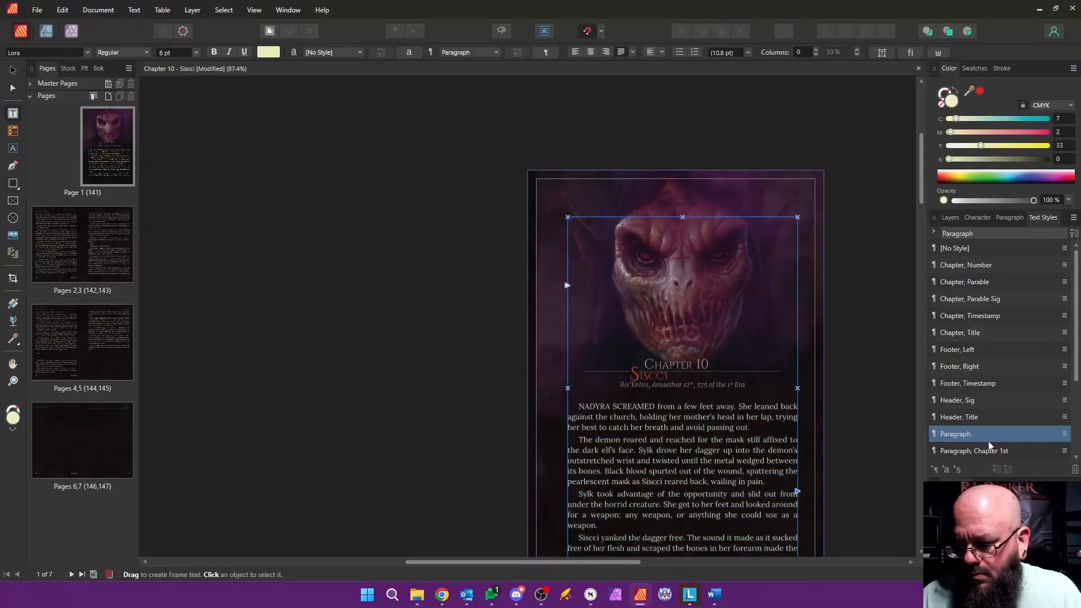
click(974, 451)
Step: Replace the scene break characters and blank lines on page 4 with v v v, and apply the Scene Break style
scroll(652, 433, down, 5)
scroll(652, 432, down, 5)
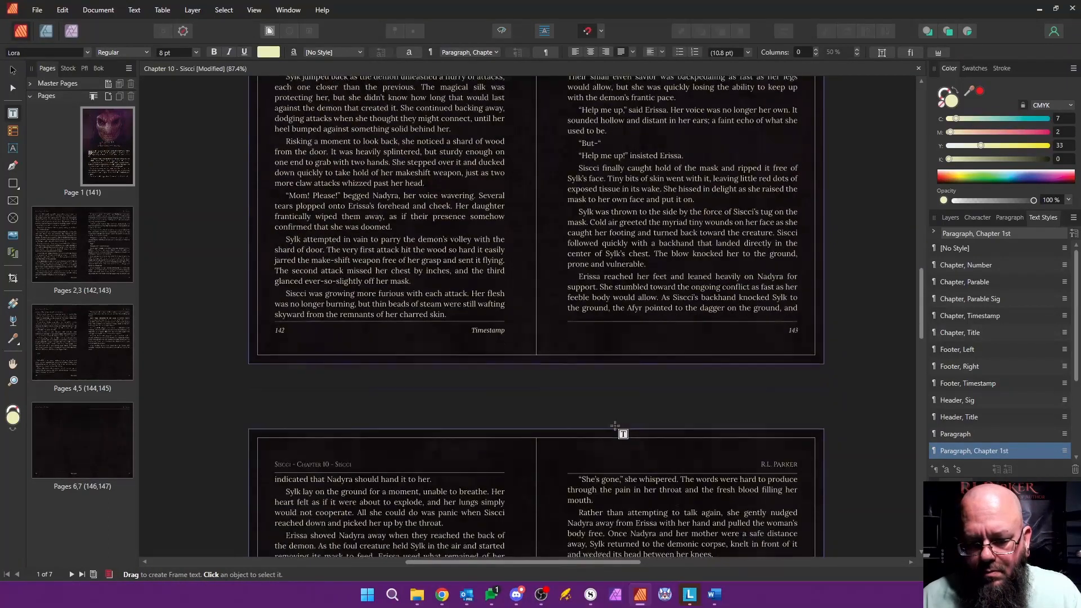
drag(288, 332, 294, 369)
text(v v v)
key(Delete)
scroll(960, 445, down, 3)
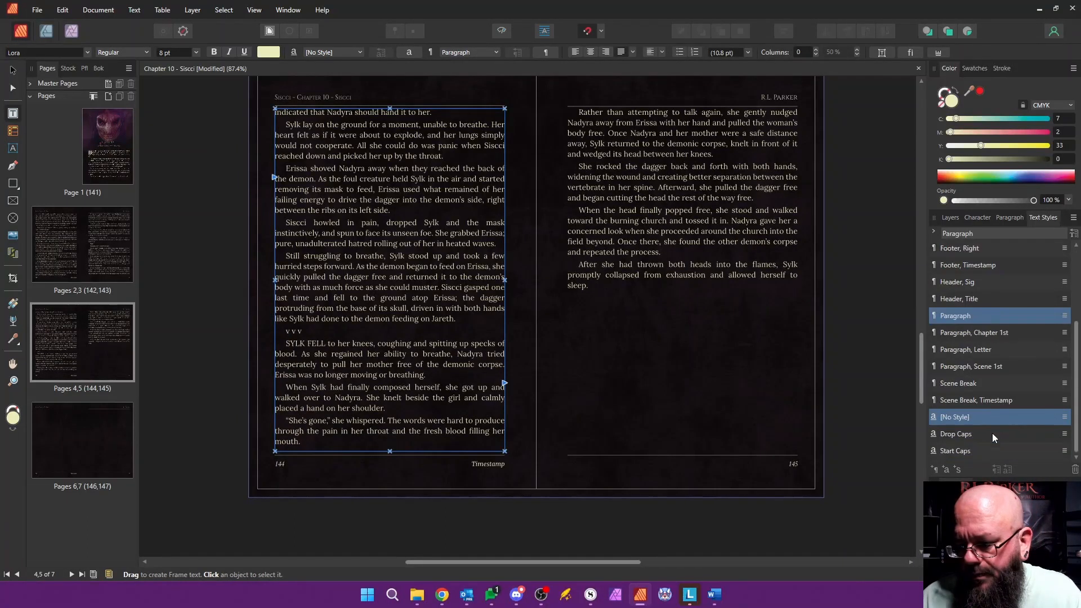
click(980, 383)
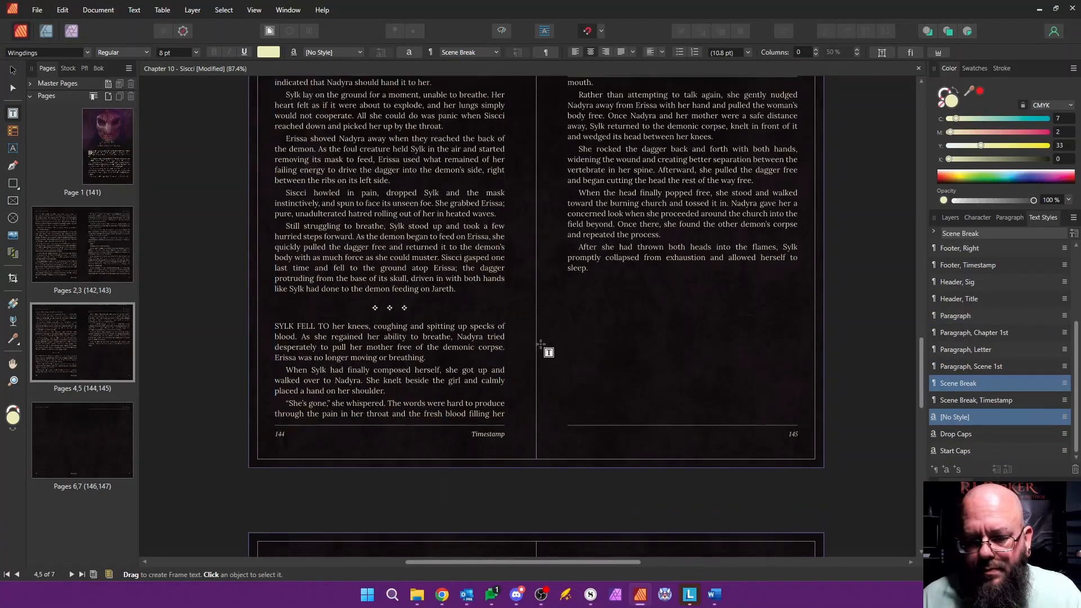
Step: Delete the blank page 7 at the end of Chapter 10
scroll(557, 352, up, 5)
scroll(564, 347, up, 10)
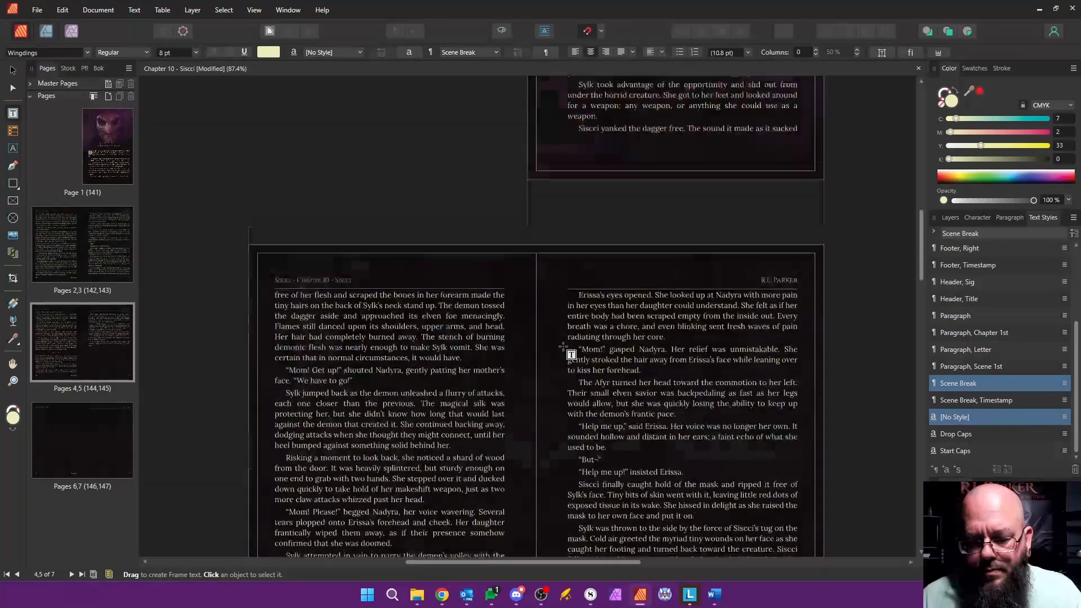
scroll(565, 347, down, 5)
click(116, 441)
right_click(116, 444)
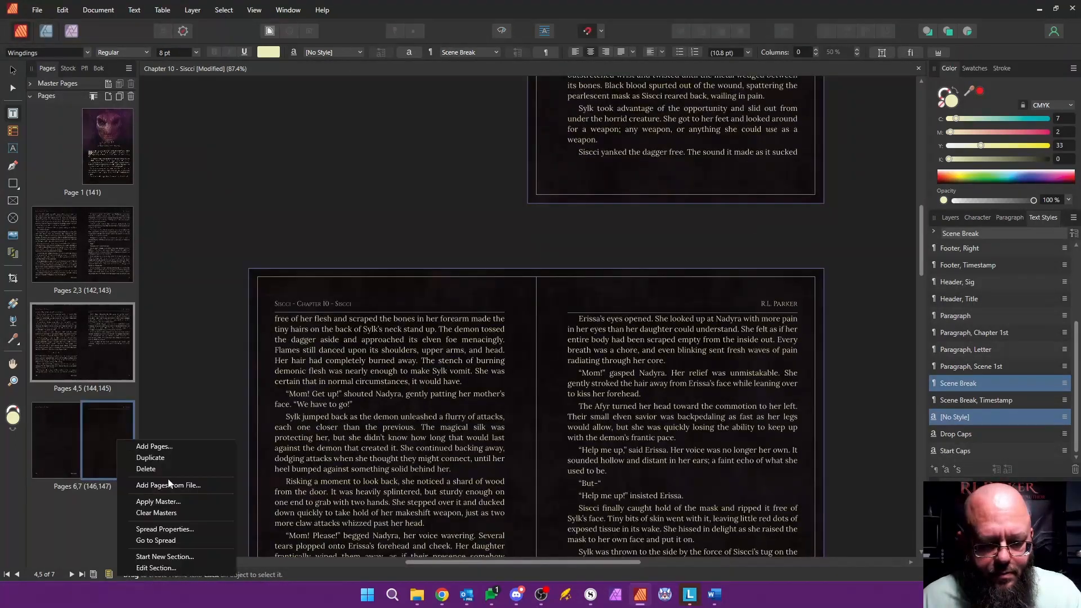
click(146, 474)
Step: Apply the purple closing artwork master to page 6 in place of Master, Content
right_click(66, 437)
click(106, 499)
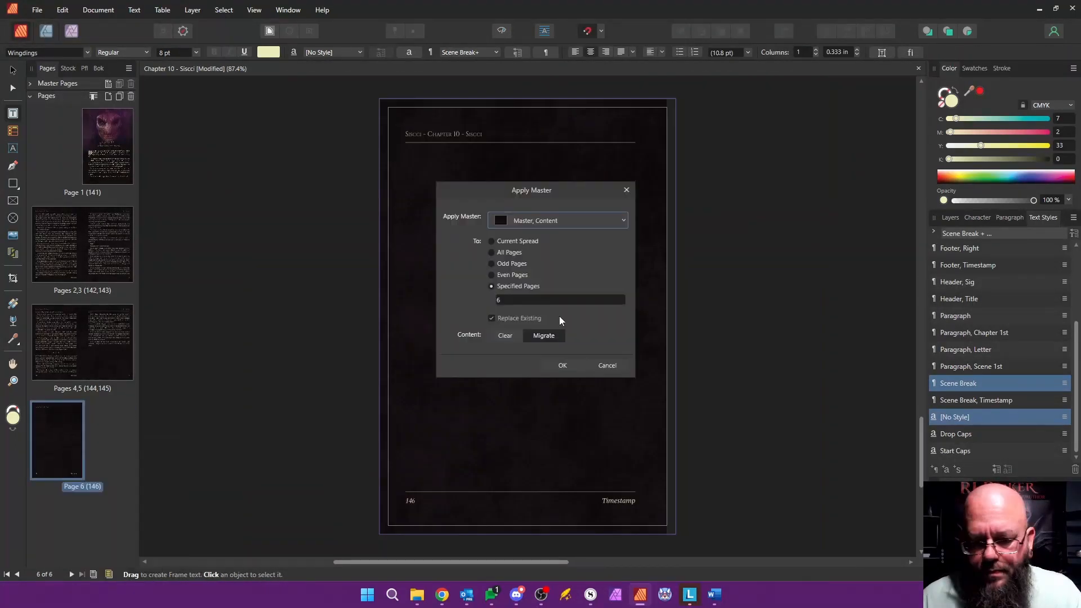
click(622, 221)
click(533, 376)
click(562, 365)
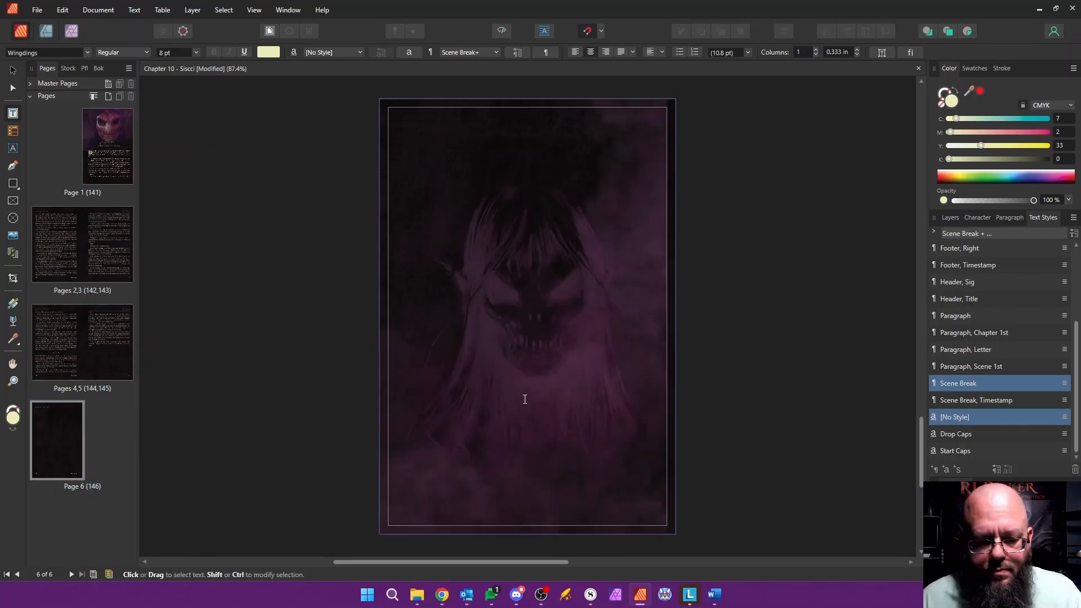
Step: Look back over the Chapter 10 pages, then save and close the document
scroll(420, 476, up, 5)
scroll(410, 462, up, 10)
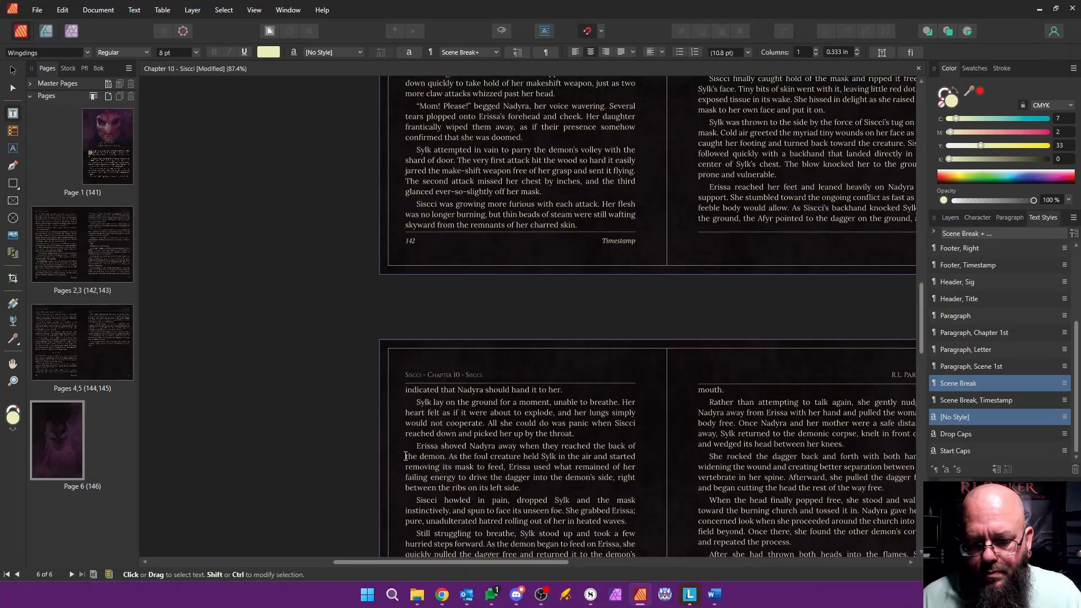
drag(427, 563, 510, 564)
scroll(483, 352, up, 2)
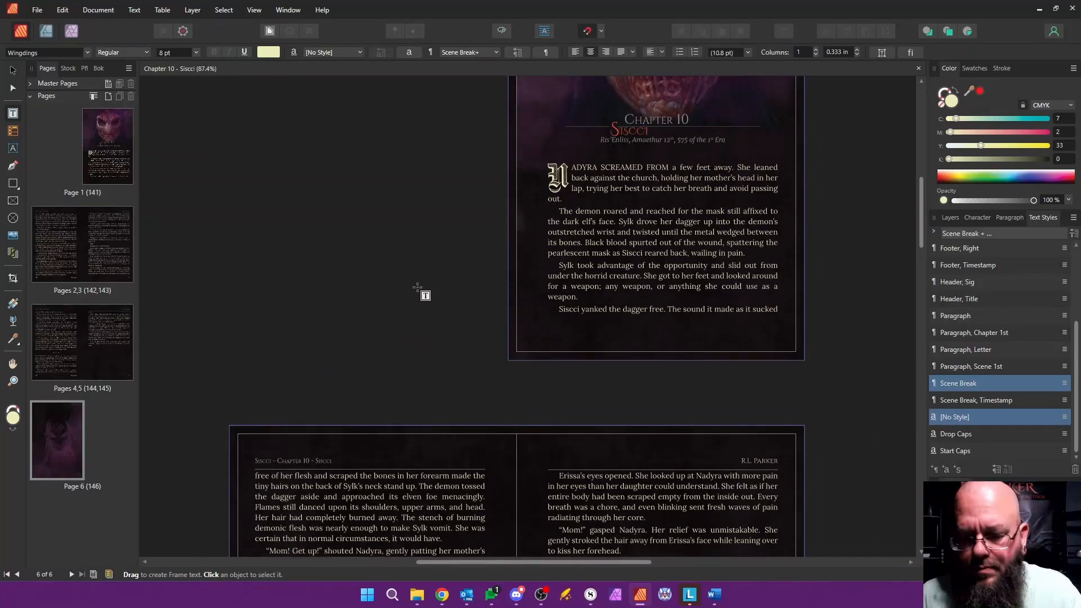
click(919, 69)
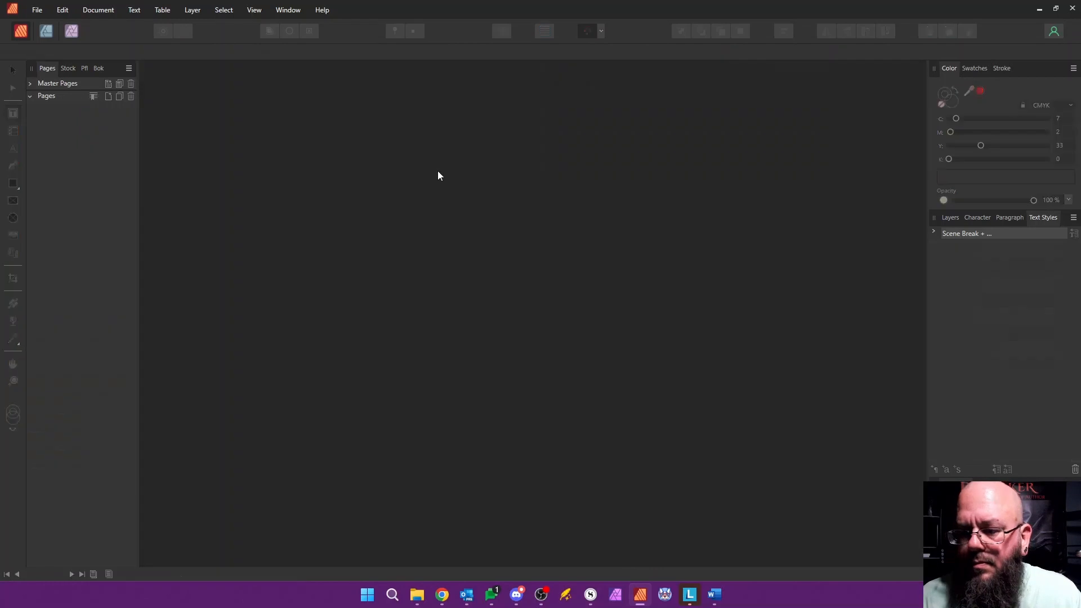
Step: Open the Chapter 11 document from the book and set its section name to Chapter 11 - Purpose
double_click(116, 309)
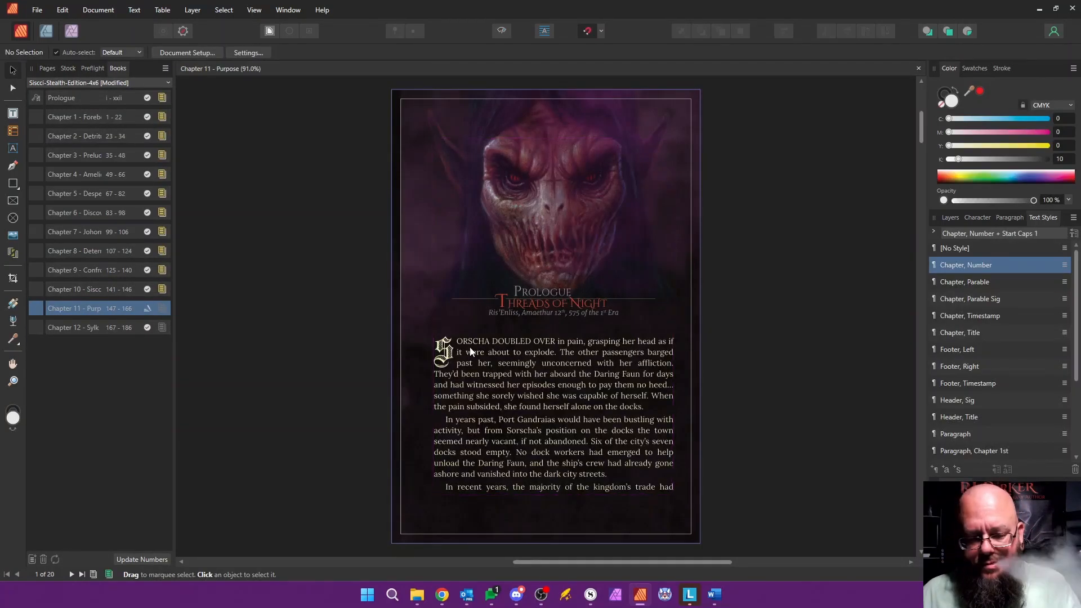
click(47, 68)
right_click(113, 175)
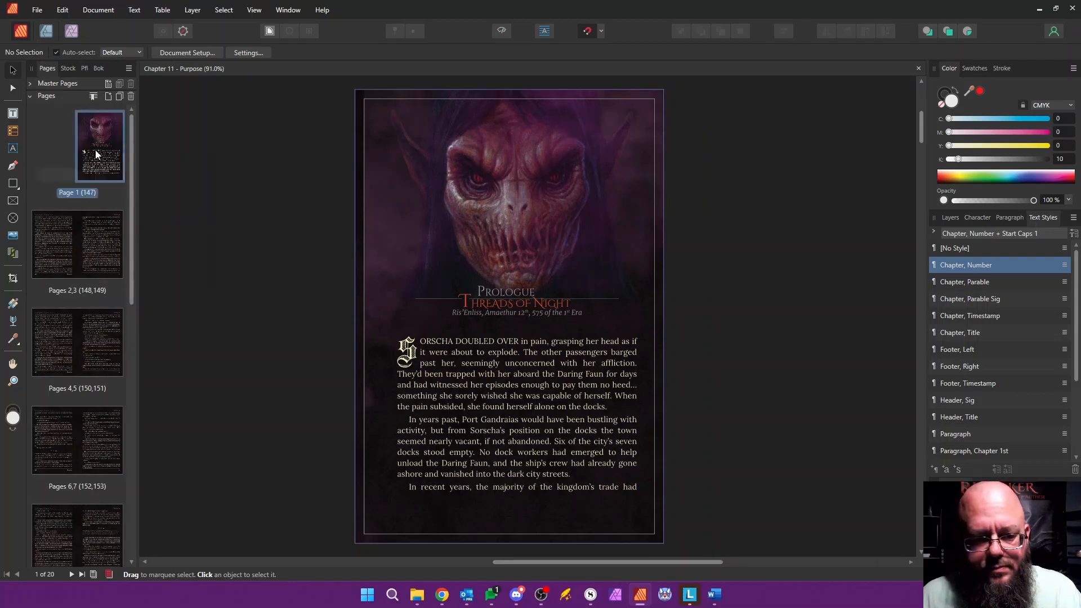
click(148, 278)
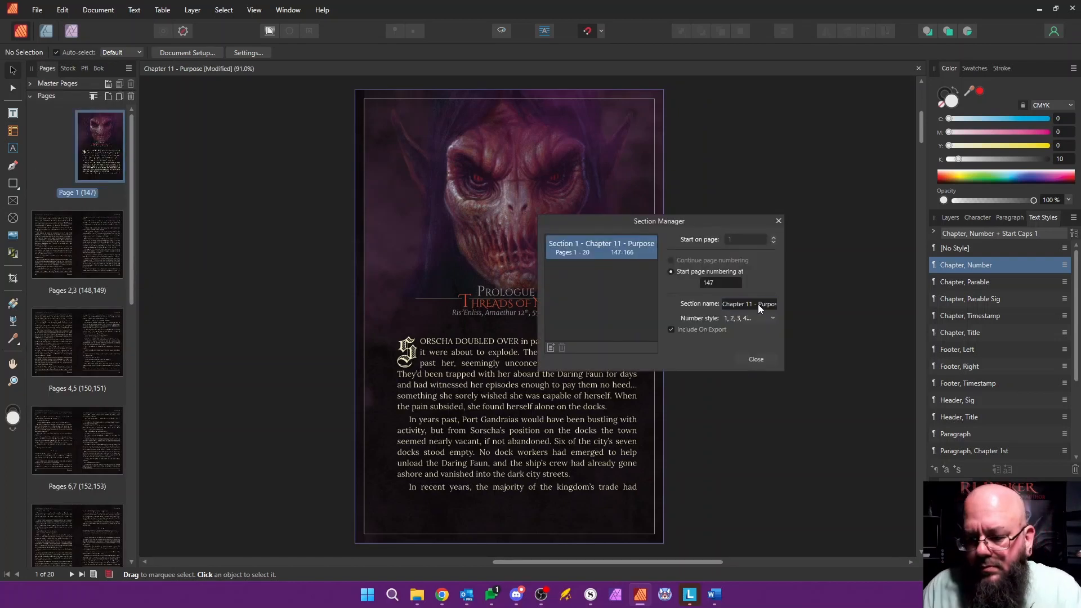
click(755, 360)
Step: Replace the page 1 heading Prologue with Chapter 11 and the title Threads of Night with Purpose
double_click(484, 289)
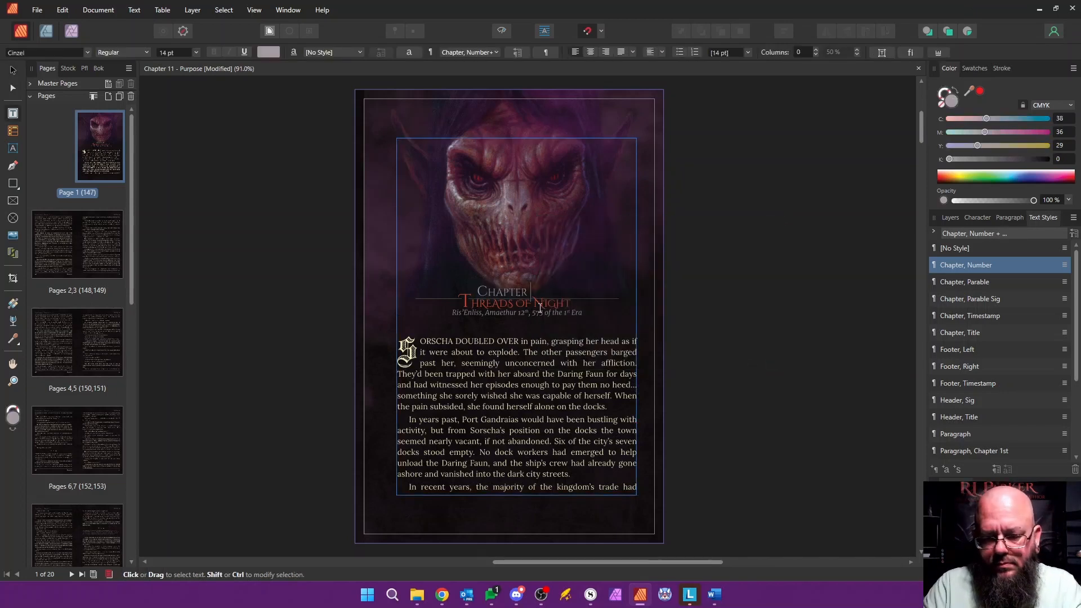
key(Down)
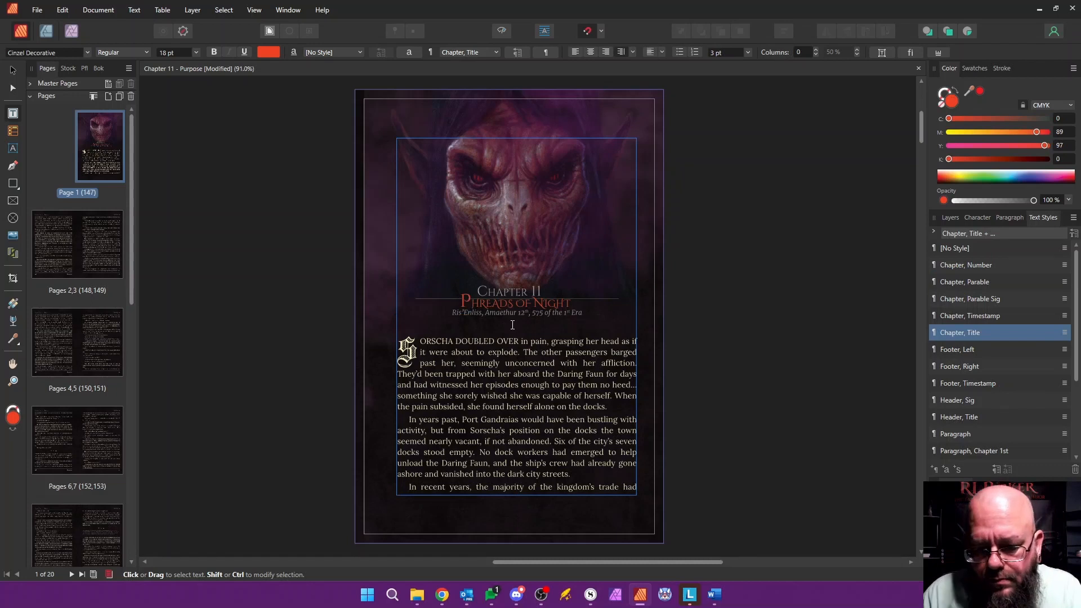
text(urpose)
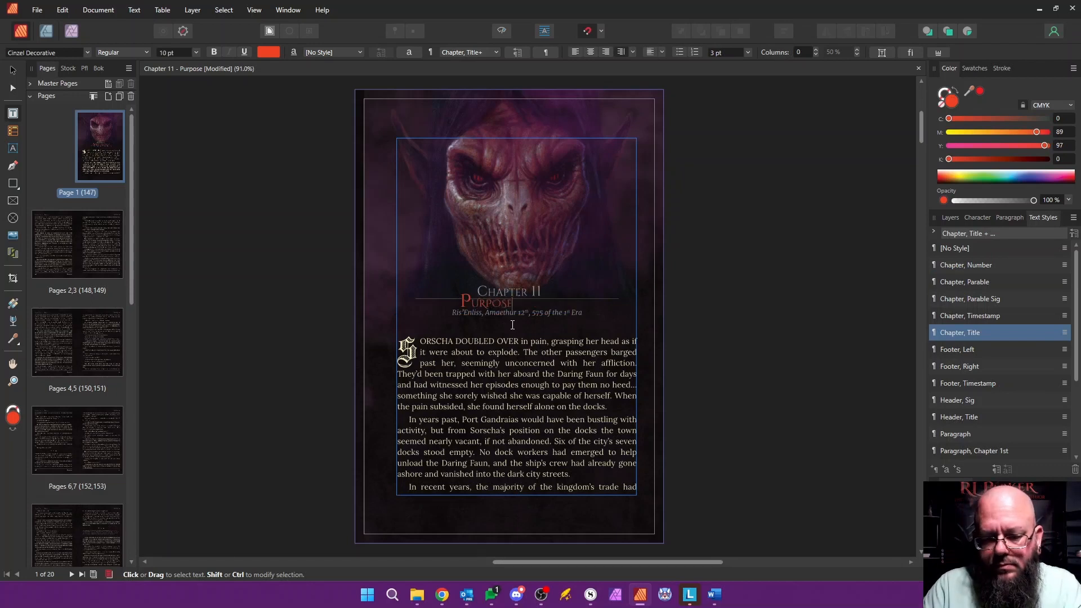
Step: Edit the Chapter, Number text style and adjust the left indent of its decoration line to fit the Purpose title
scroll(458, 301, up, 5)
right_click(988, 266)
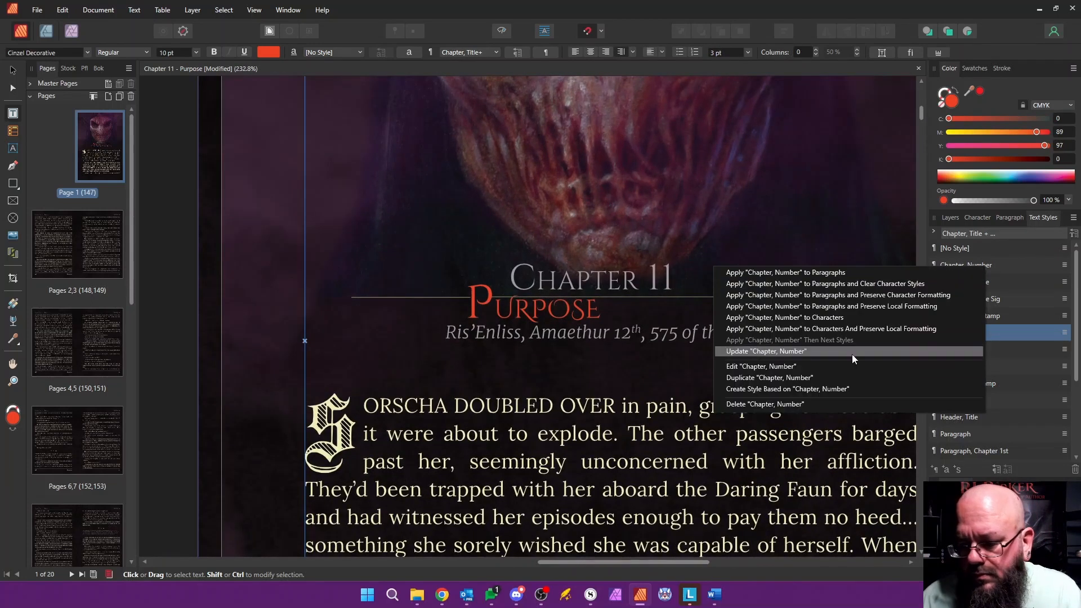
click(734, 367)
drag(575, 72, 902, 152)
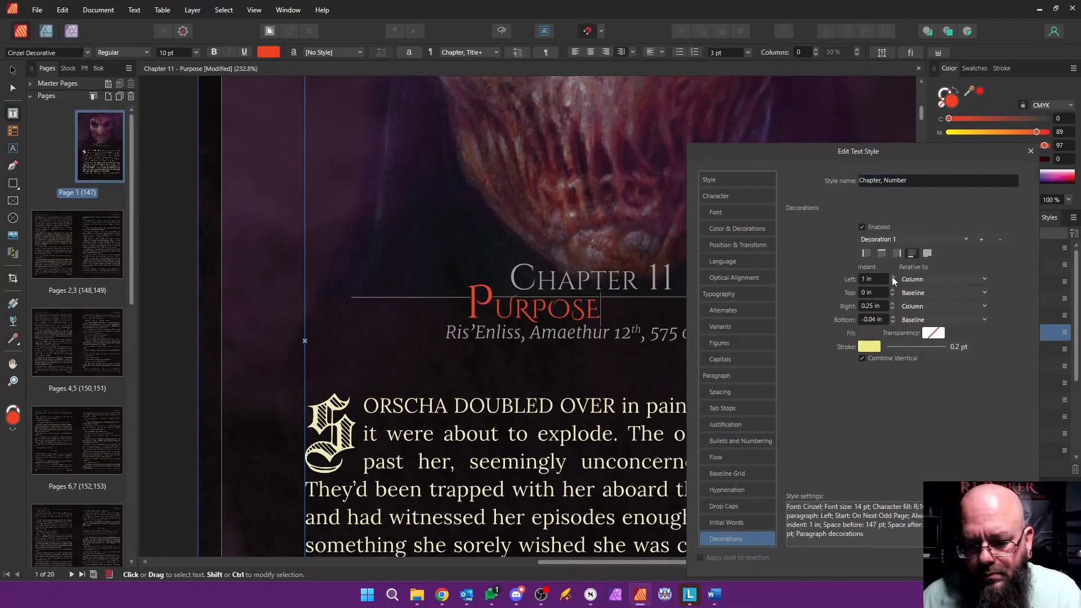
click(996, 557)
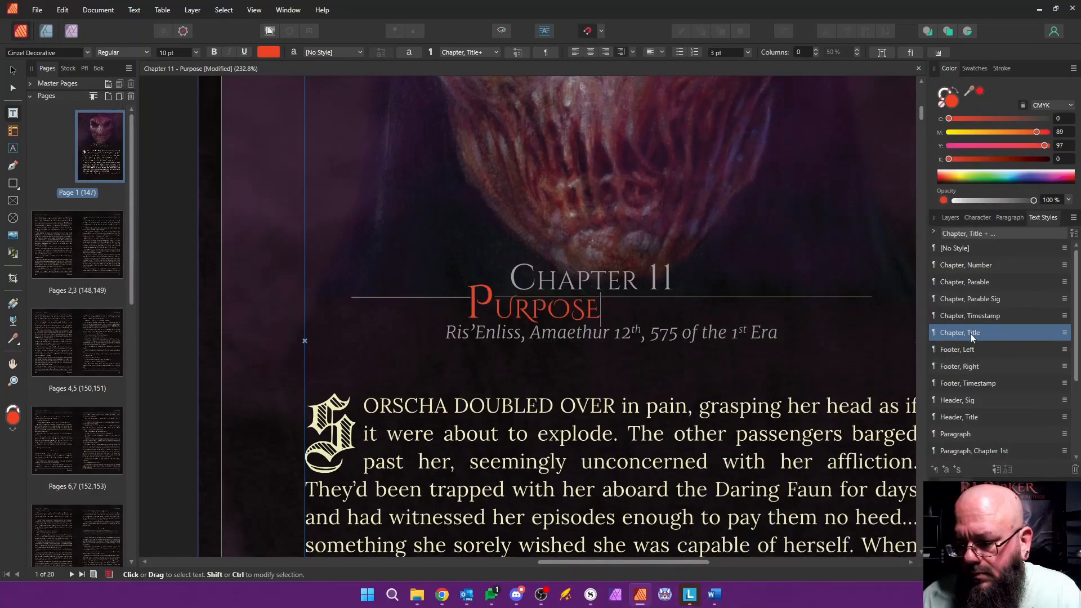
Step: Edit the Chapter, Title text style and adjust the right indent of its decoration line
right_click(971, 337)
click(802, 437)
drag(643, 66, 993, 81)
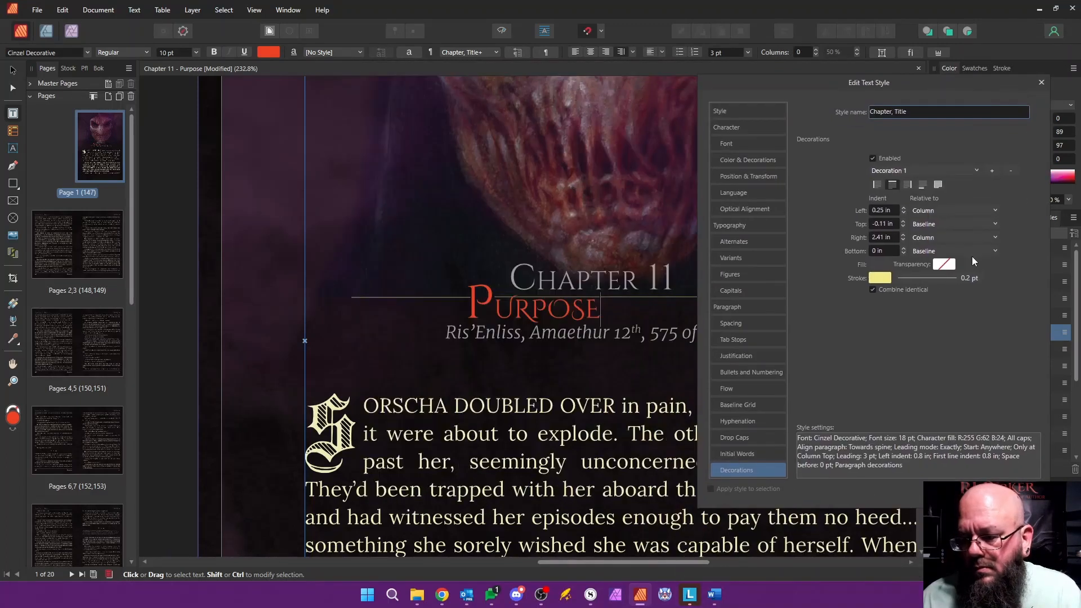
click(903, 235)
click(971, 493)
Step: Delete the old Prologue body text below the timestamp in the Chapter 11 document
scroll(613, 327, down, 4)
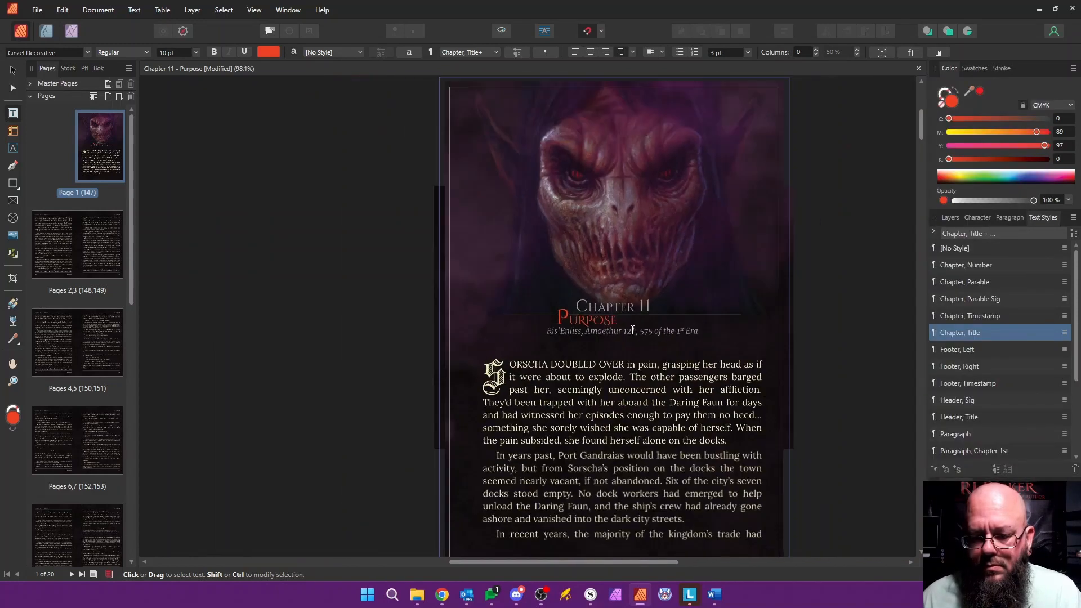
scroll(633, 331, down, 2)
drag(541, 356, 466, 124)
key(Delete)
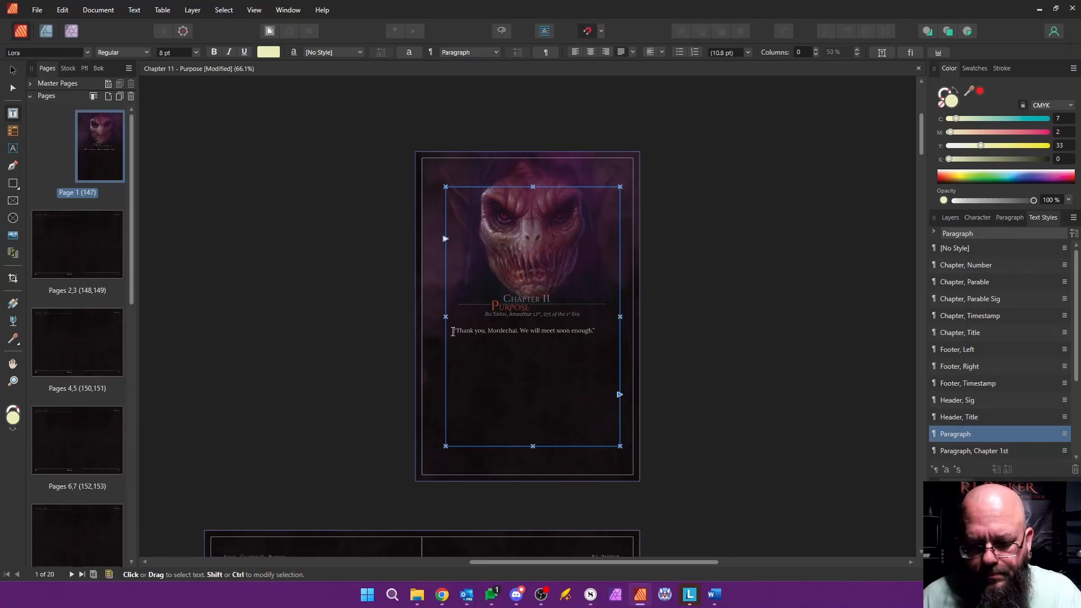
Step: Switch to Word and copy the Chapter Eleven body text from the Siscci - republish manuscript
key(alt+Tab)
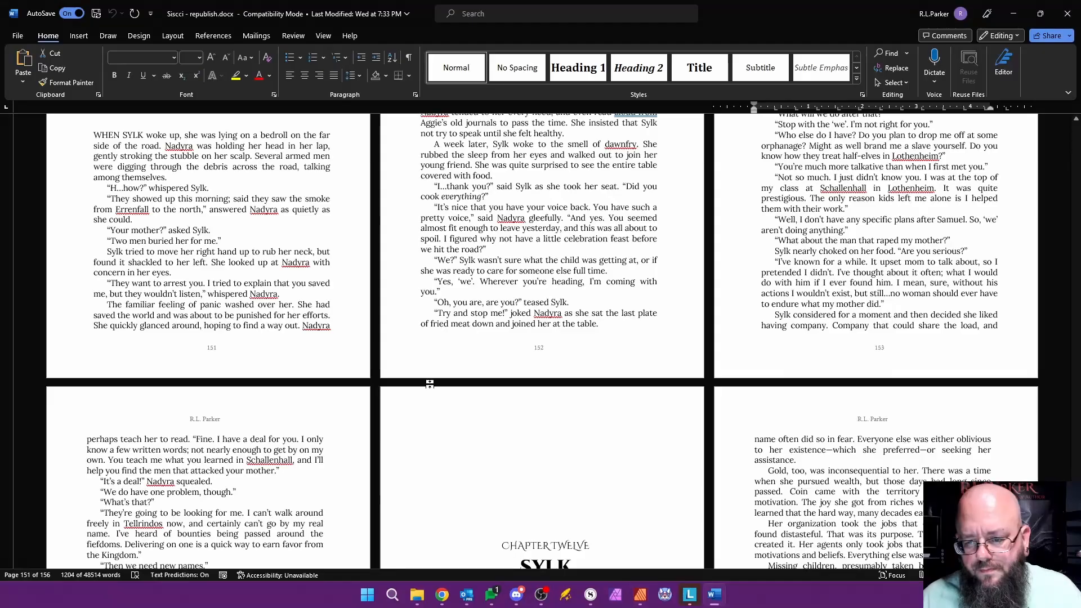
scroll(600, 452, up, 5)
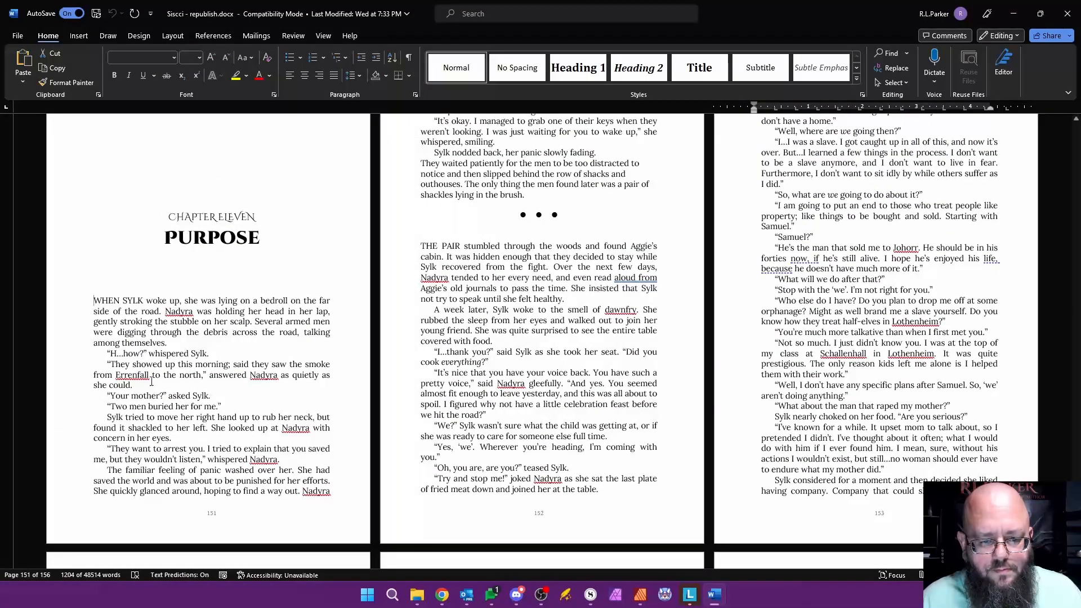
drag(152, 381, 210, 433)
key(alt+Tab)
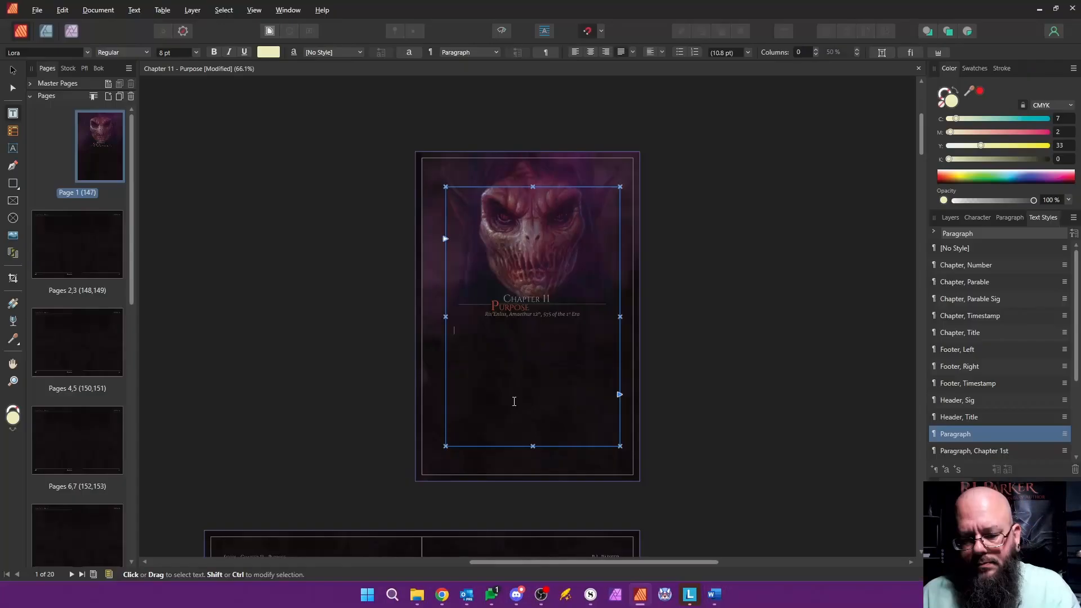
Step: Delete pages 2 to 20 from the Chapter 11 document in Affinity Publisher
click(39, 246)
scroll(134, 227, down, 15)
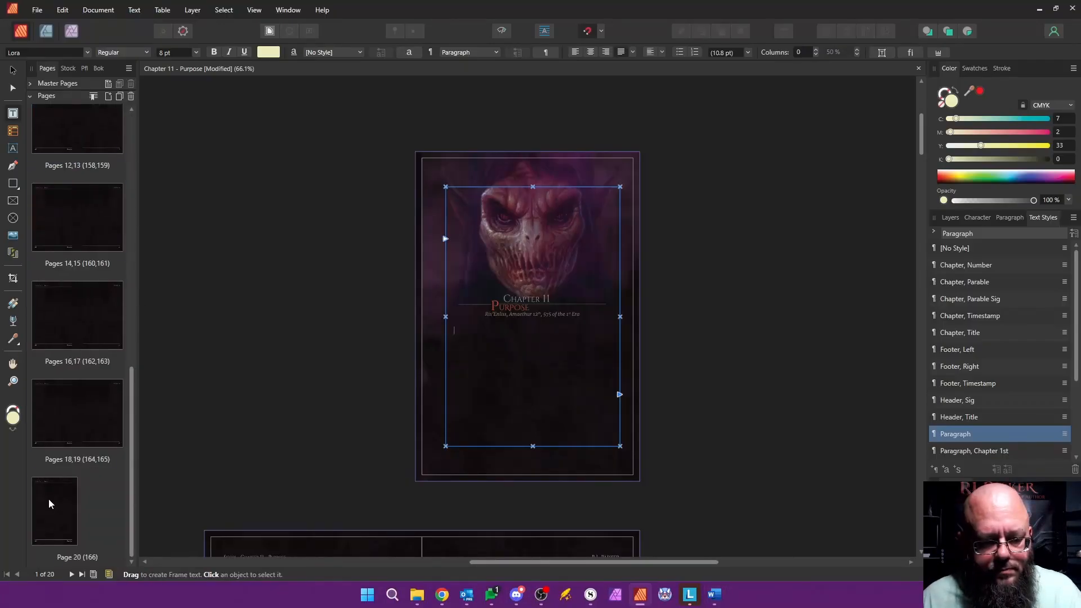
shift+click(49, 499)
right_click(50, 499)
click(101, 390)
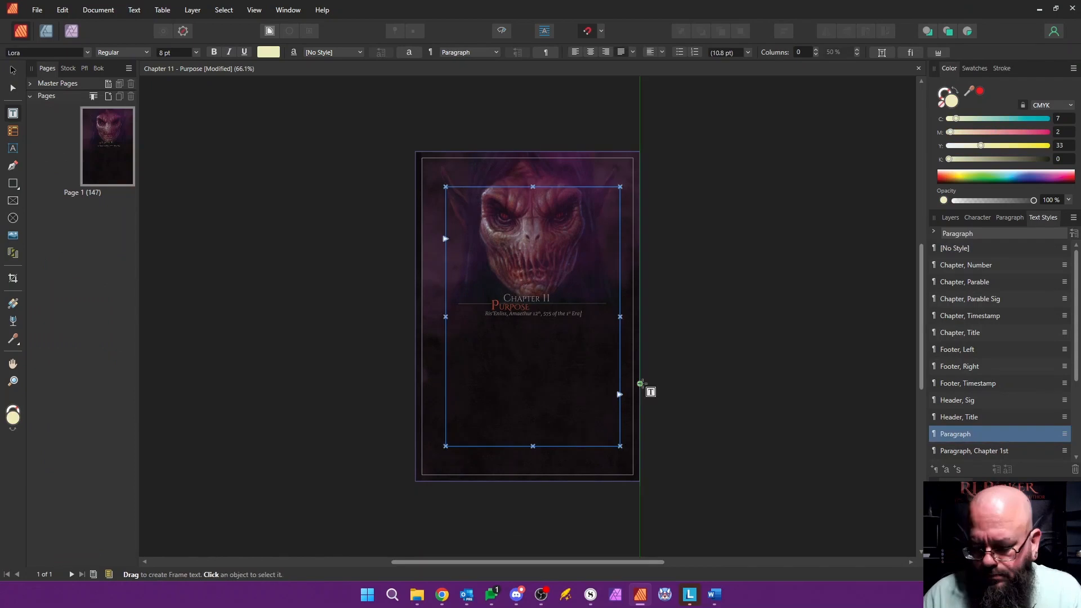
Step: Paste the chapter text into the page 1 frame, autoflow it onto new pages and apply Master, Content to pages 2-7
key(ctrl+v)
shift+click(619, 394)
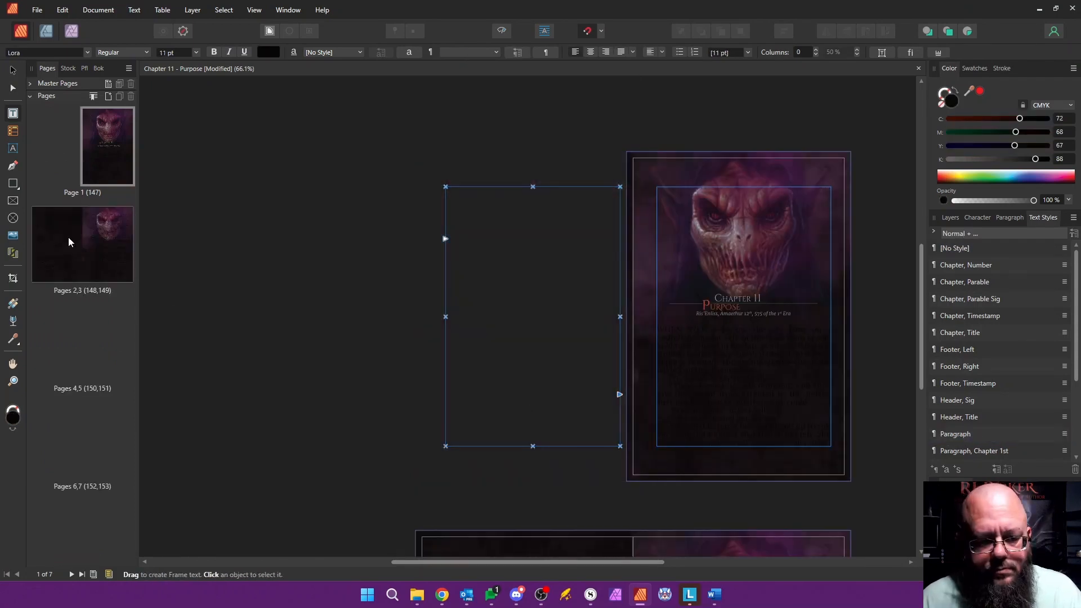
click(68, 242)
shift+click(117, 450)
right_click(116, 450)
click(169, 377)
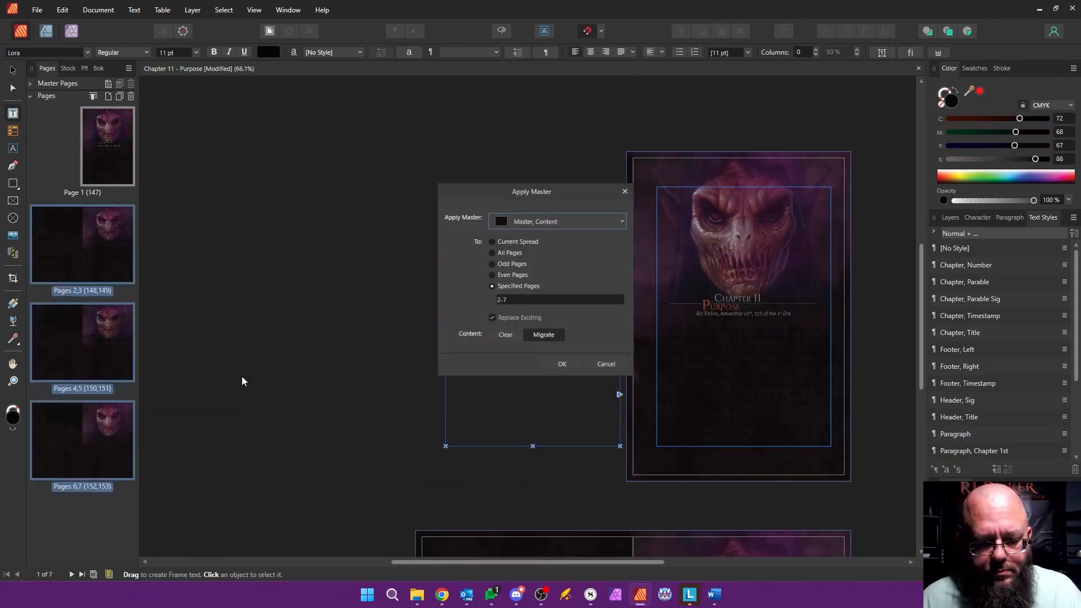
click(562, 220)
click(527, 248)
click(563, 365)
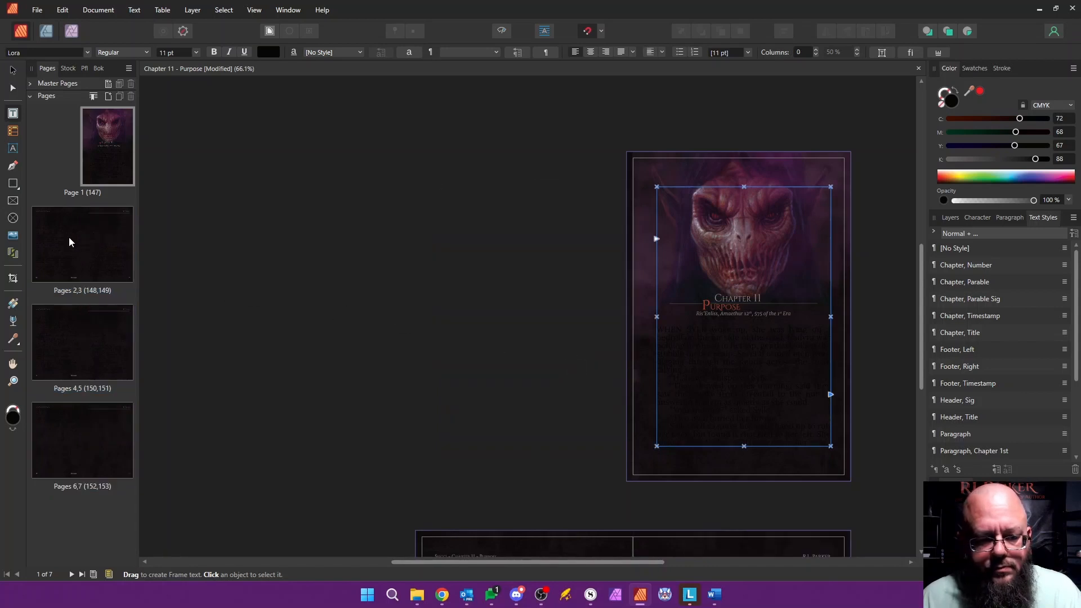
Step: Apply the Paragraph text style to all of the pasted Chapter 11 body text
drag(659, 330, 542, 205)
click(1004, 435)
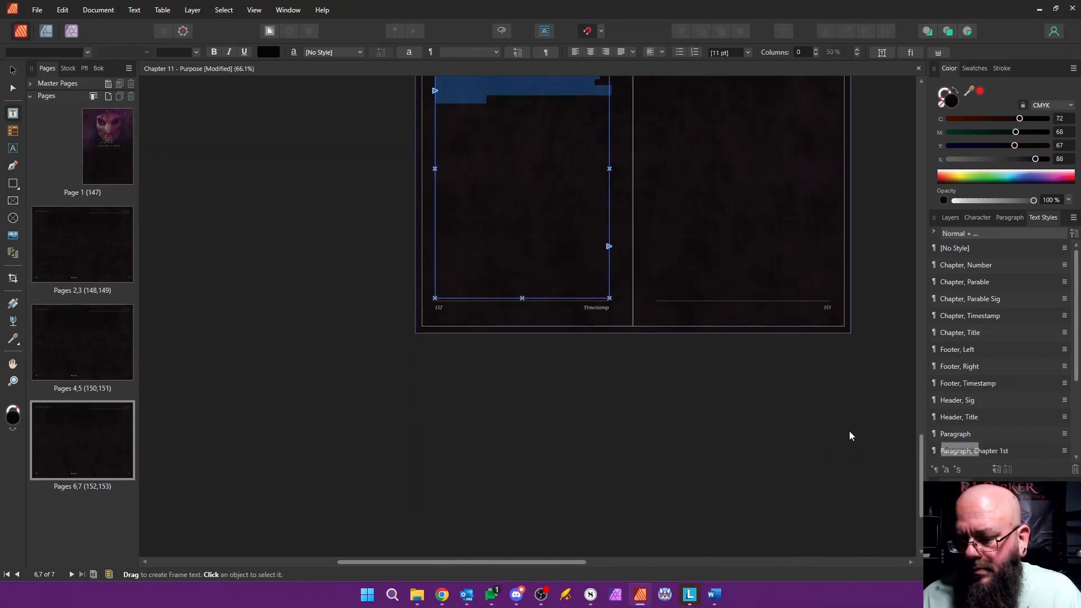
scroll(758, 417, up, 10)
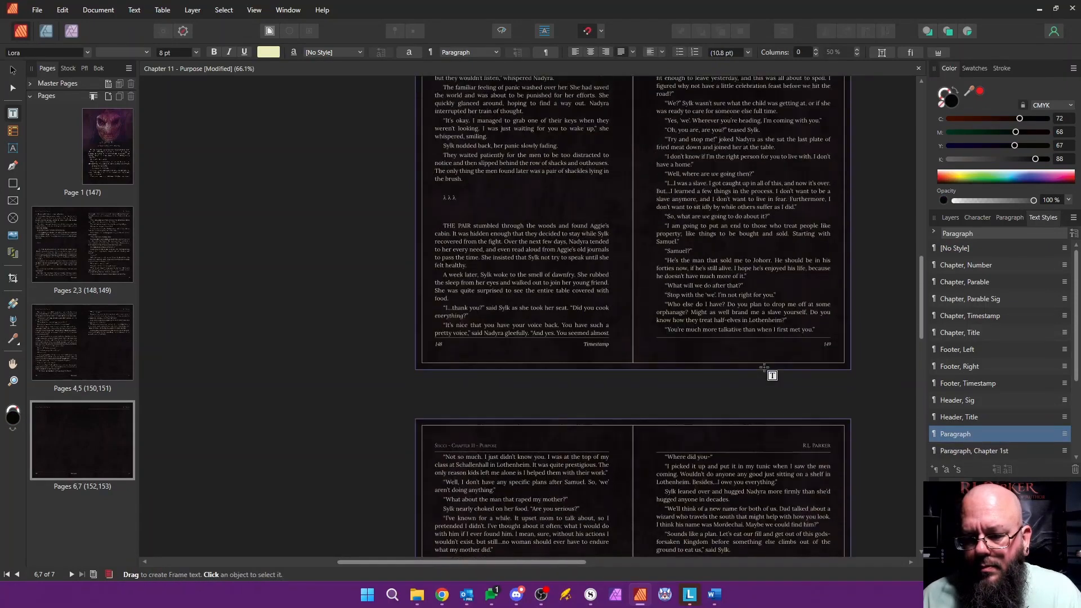
scroll(754, 350, up, 3)
scroll(754, 348, down, 2)
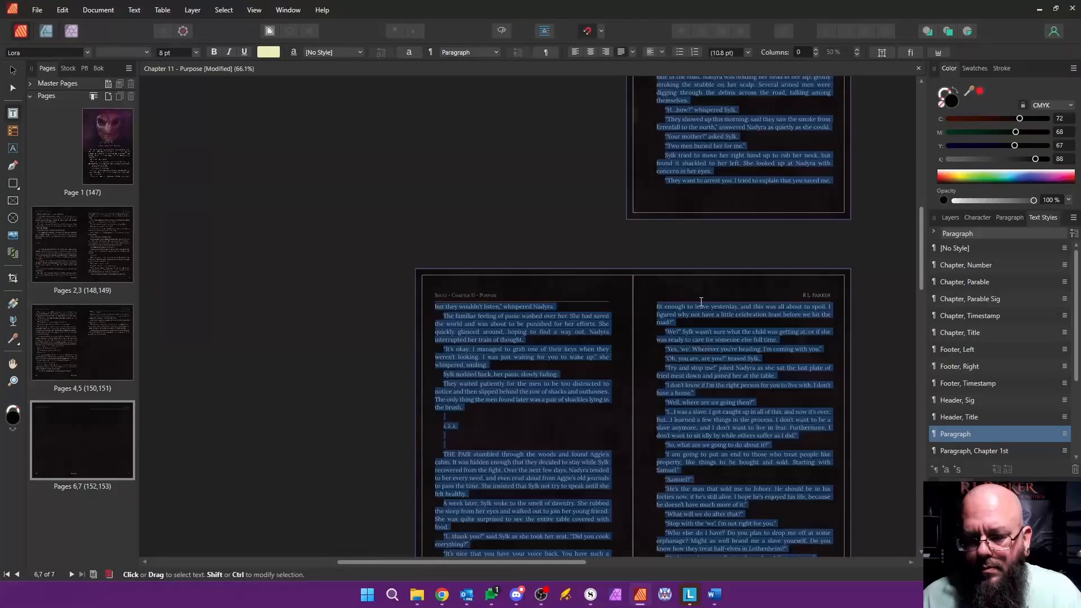
Step: Apply the Paragraph, Chapter 1st style to the opening paragraph beginning WHEN SYLK
scroll(700, 304, up, 1)
scroll(692, 123, up, 4)
click(718, 102)
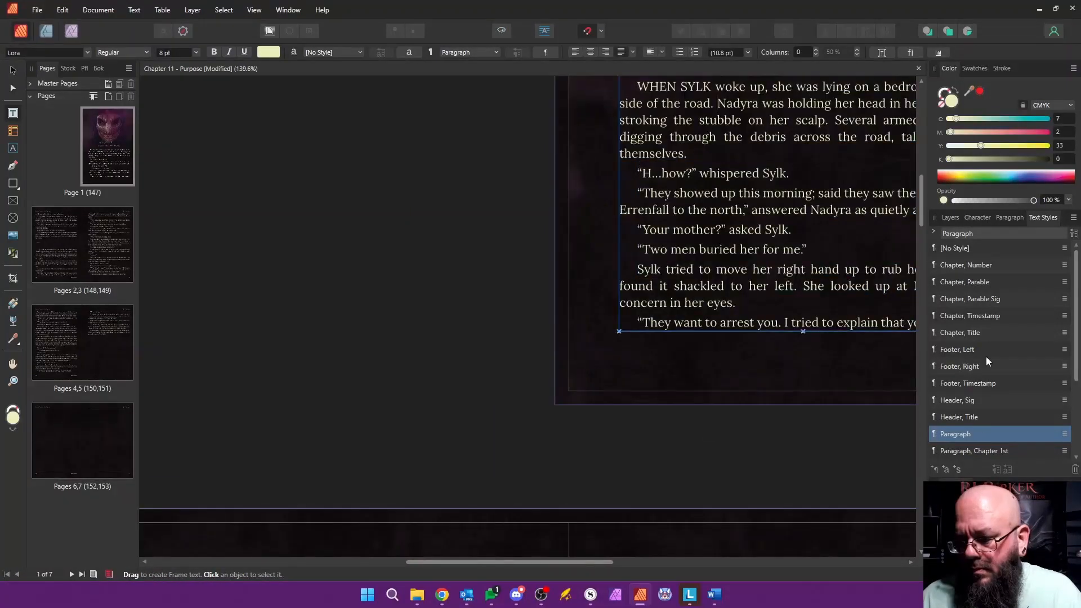
scroll(986, 358, down, 3)
click(987, 334)
Step: Replace the scene break symbols and blank lines above THE PAIR on page 2 with v v v
scroll(489, 353, down, 6)
scroll(488, 351, down, 2)
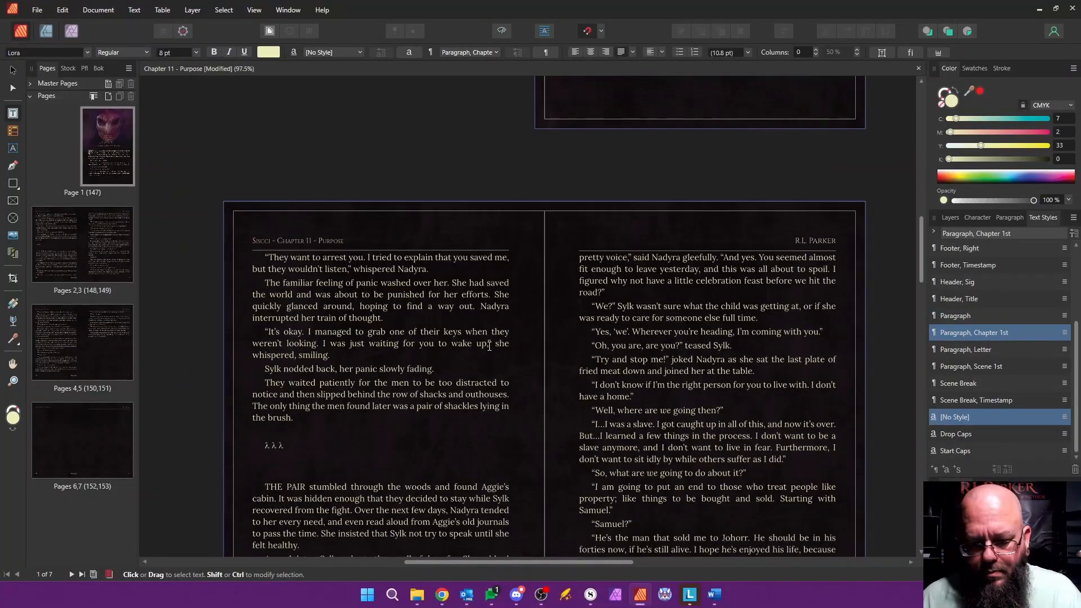
scroll(473, 350, down, 1)
click(297, 362)
drag(290, 390, 317, 400)
text(v v v)
key(Return)
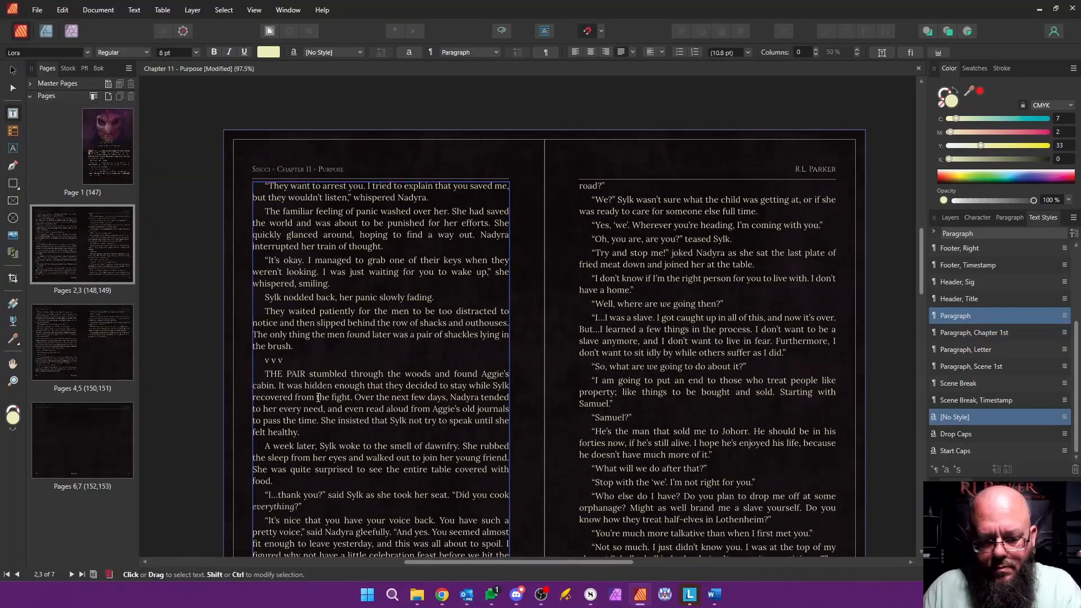
Step: Apply Paragraph, Scene 1st to the paragraph beginning THE PAIR and Scene Break to the v v v line
click(986, 368)
click(324, 365)
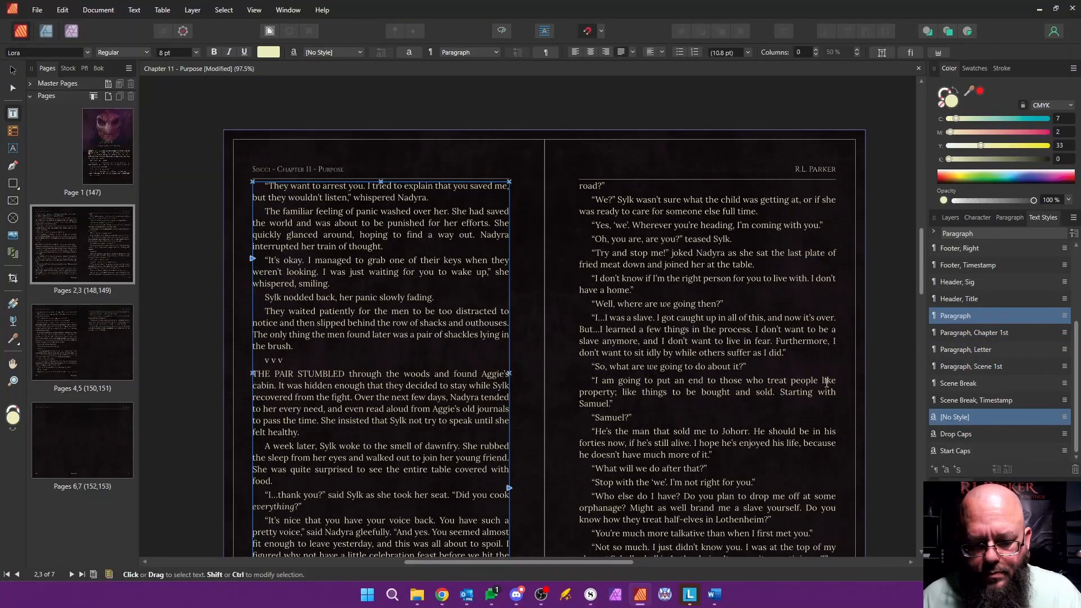
click(962, 383)
Step: Delete the empty page 7 at the end of the Chapter 11 document
scroll(642, 365, down, 5)
scroll(642, 365, down, 5)
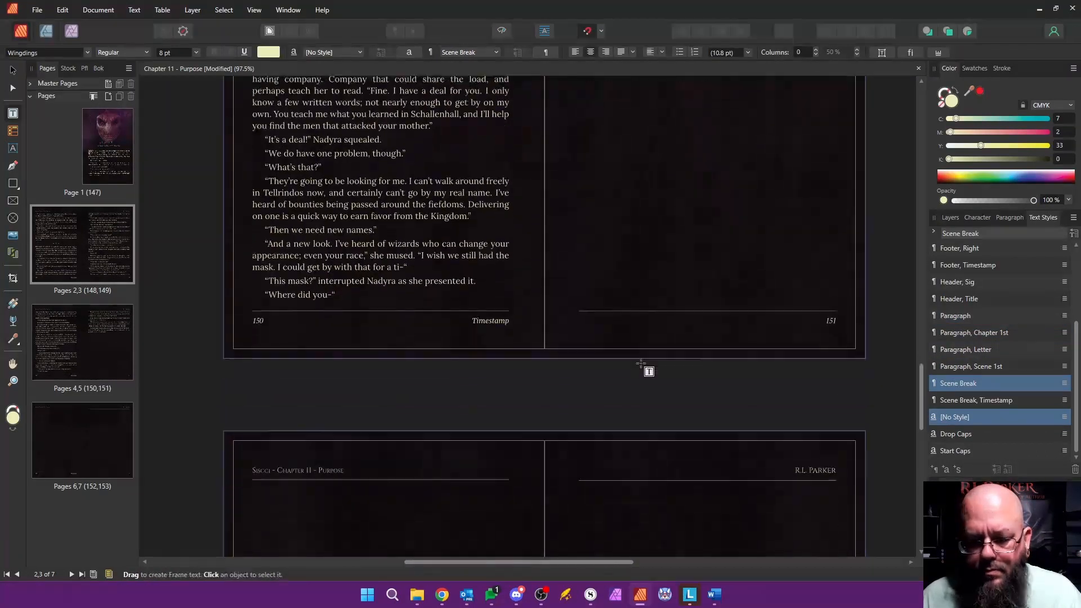
right_click(120, 435)
click(149, 463)
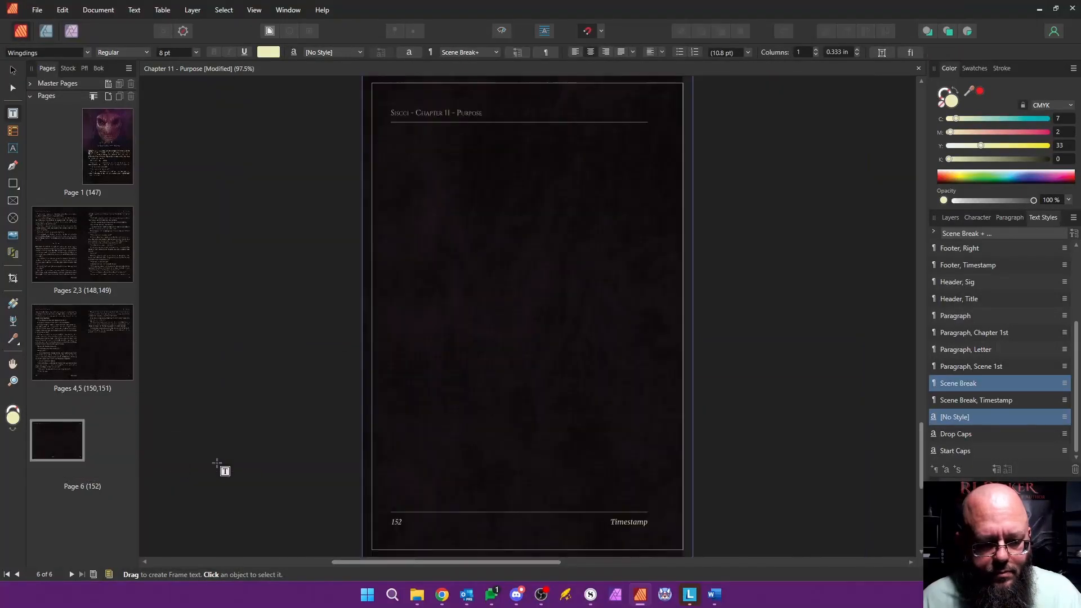
Step: Apply Master, End to page 6 of the Chapter 11 document
right_click(64, 437)
click(101, 498)
click(558, 220)
scroll(524, 374, down, 1)
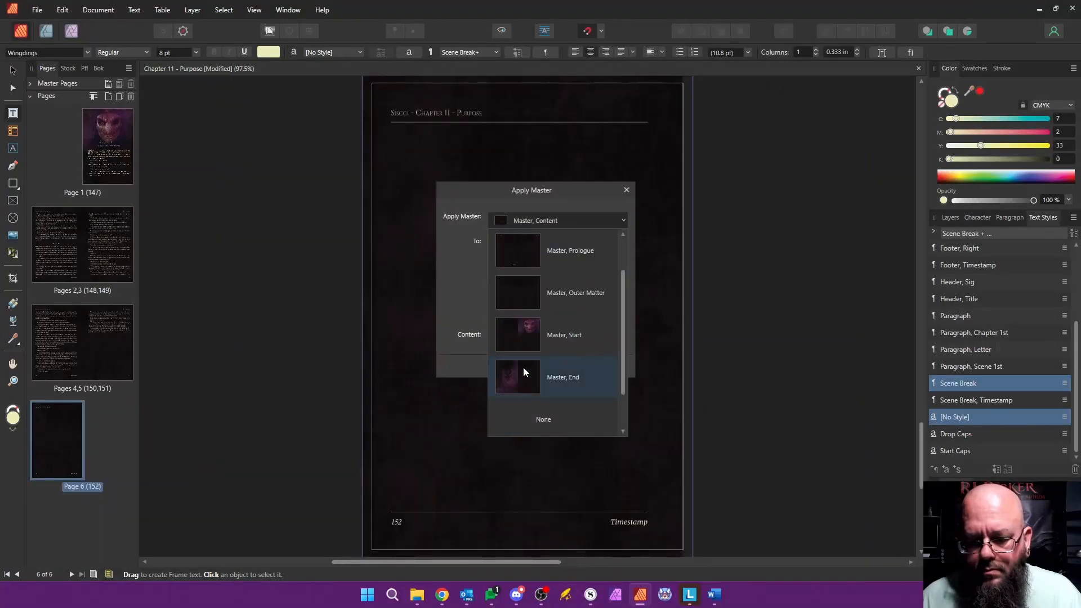
click(524, 374)
click(563, 366)
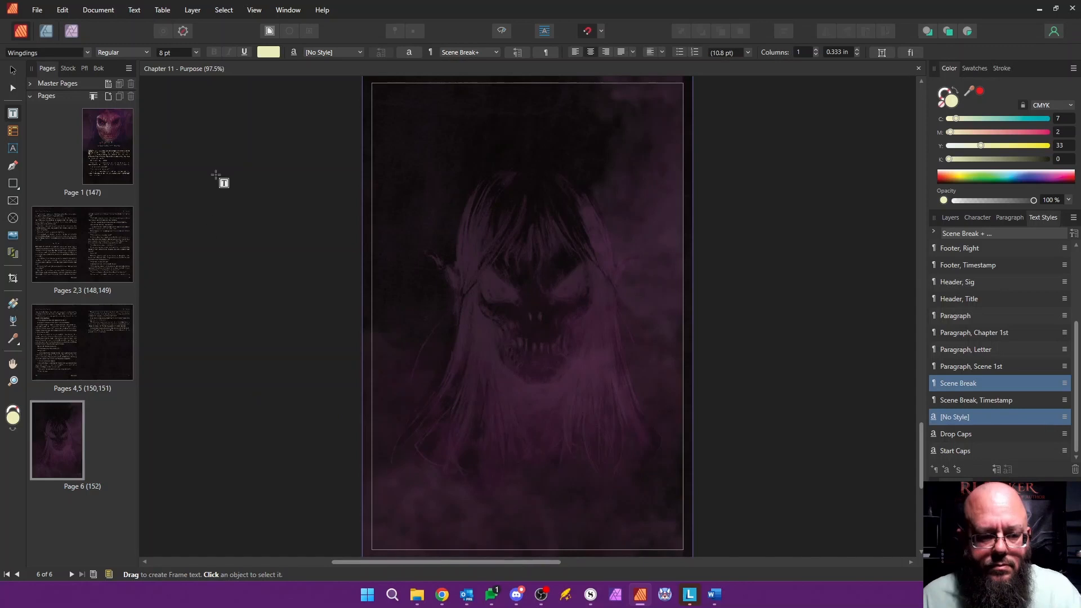
Step: Open the Chapter 12 - Sylk document from the book and close the finished Chapter 11 document
click(116, 151)
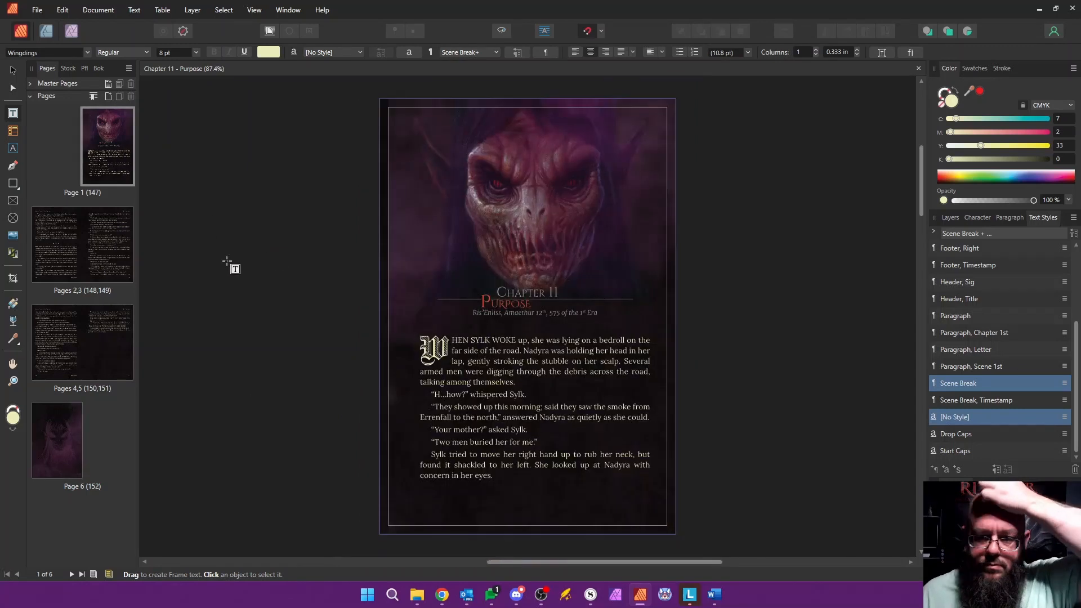
click(99, 70)
click(79, 328)
double_click(83, 326)
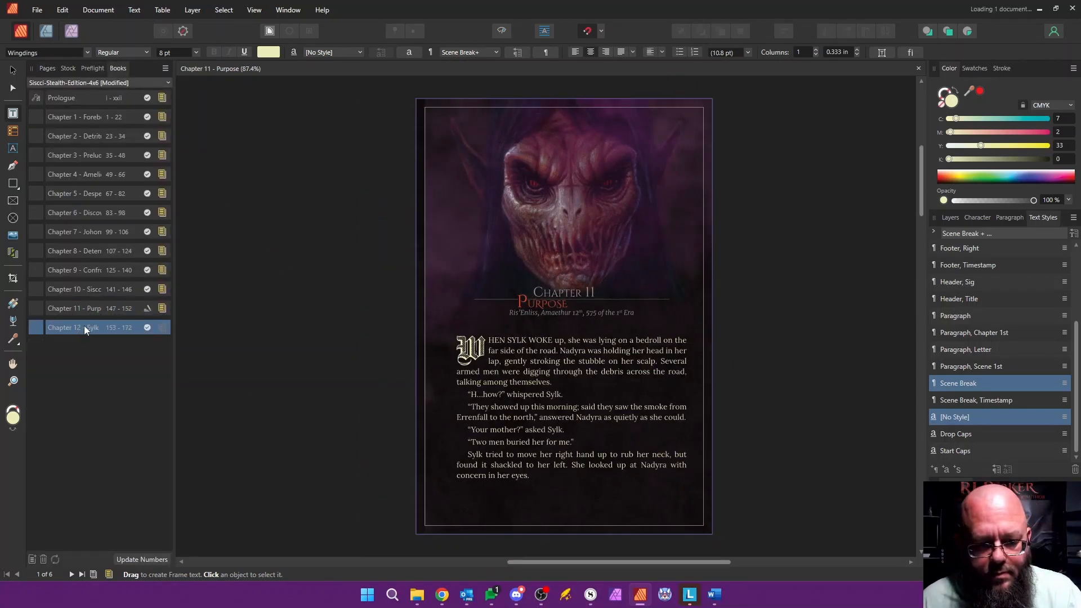
double_click(86, 310)
scroll(330, 495, down, 3)
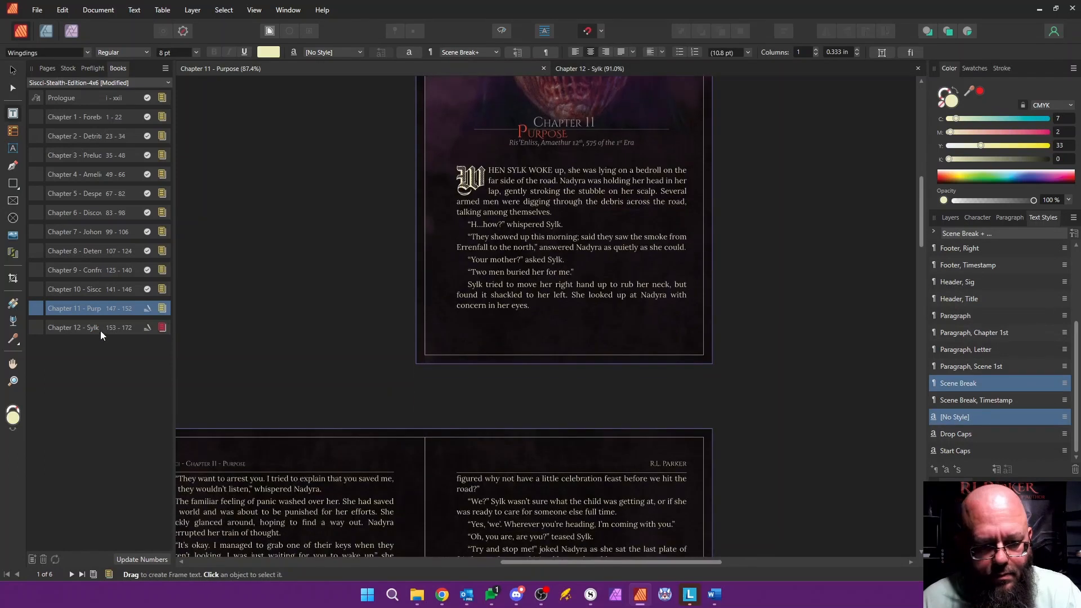
double_click(101, 329)
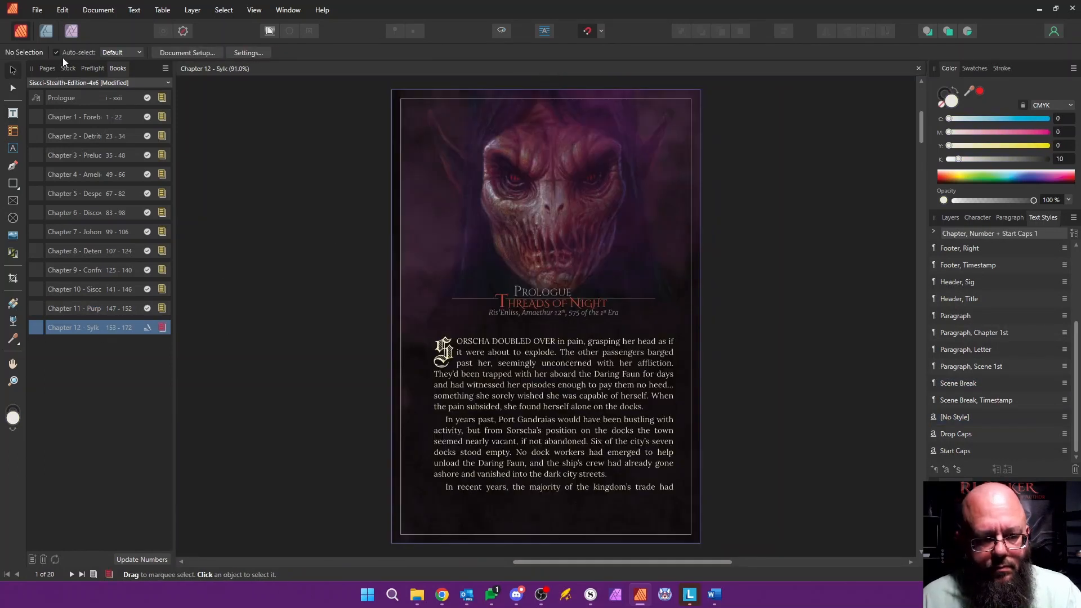
Step: Rename the document's section to Chapter 12 - Sylk in the Section Manager
click(47, 68)
right_click(103, 160)
click(169, 284)
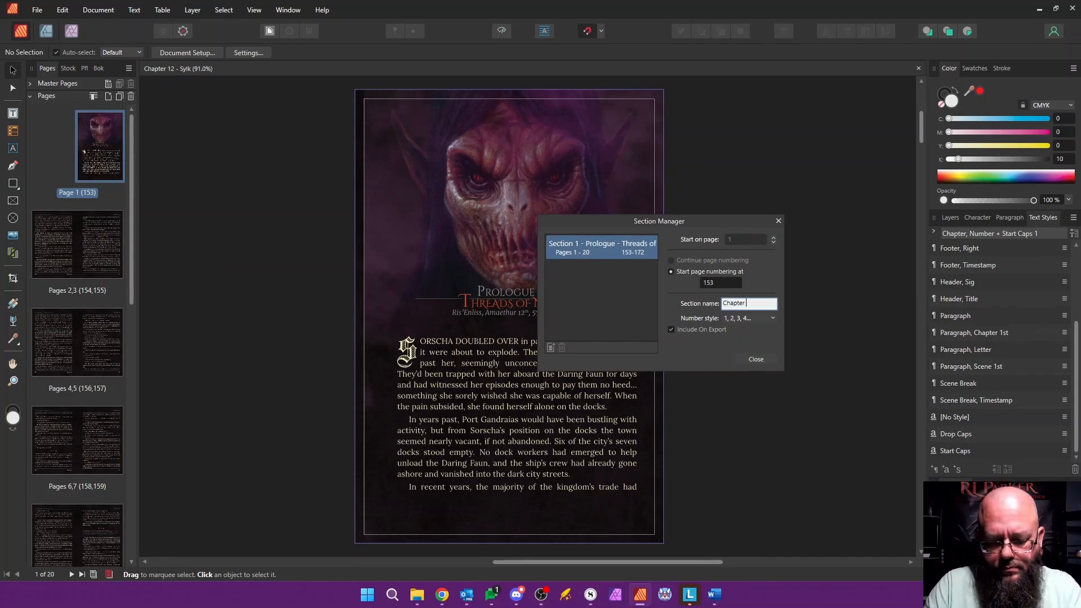
text(k)
key(Return)
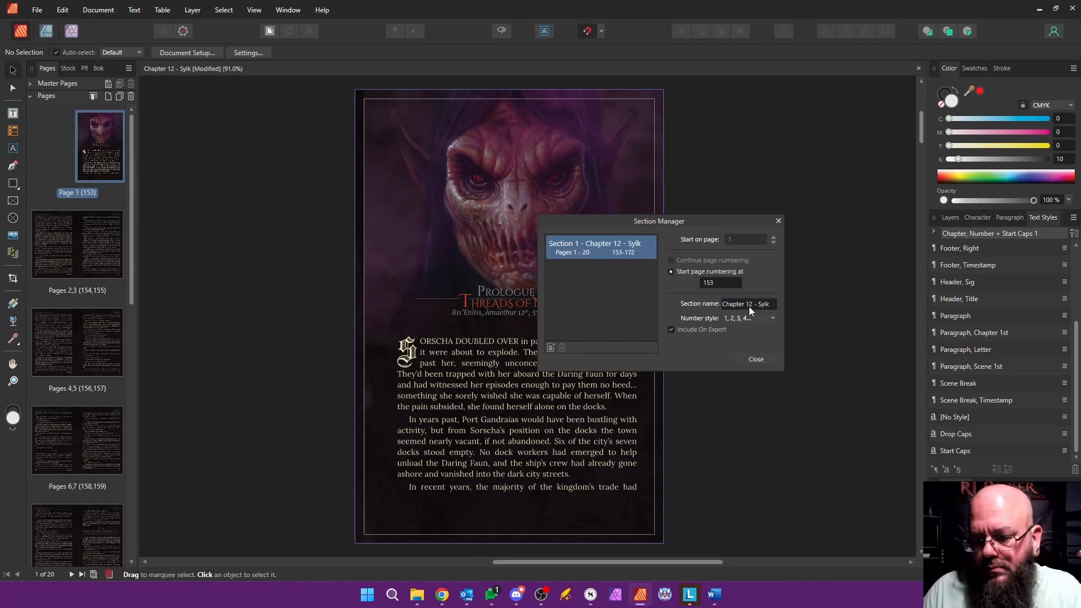
click(756, 360)
Step: Replace the page 1 heading Prologue with Chapter 12 and the title Threads of Night with Sylk
double_click(484, 291)
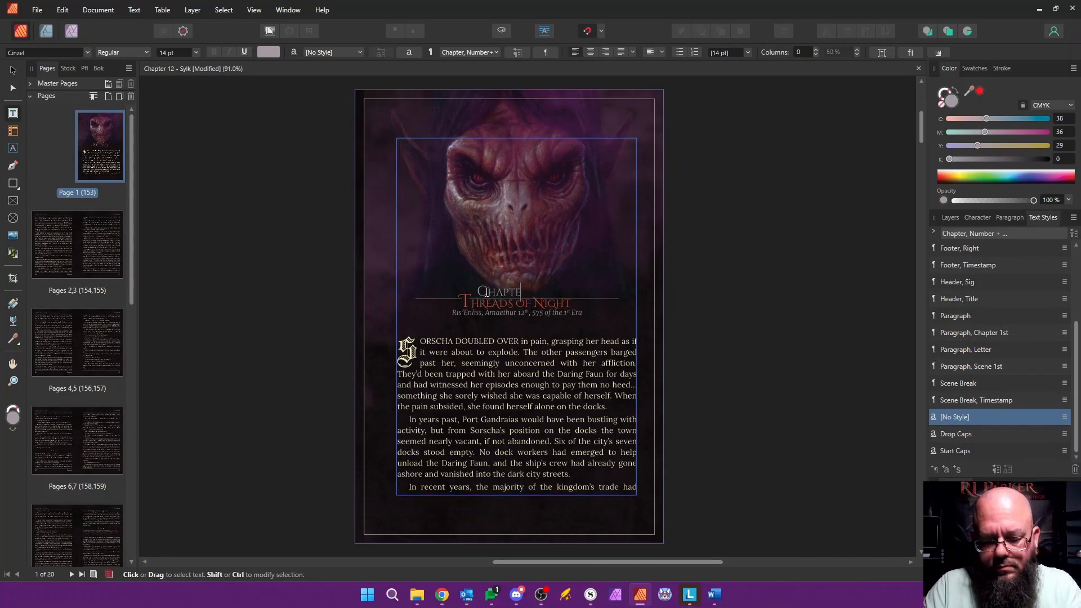
key(Right)
key(shift+Right)
text(S)
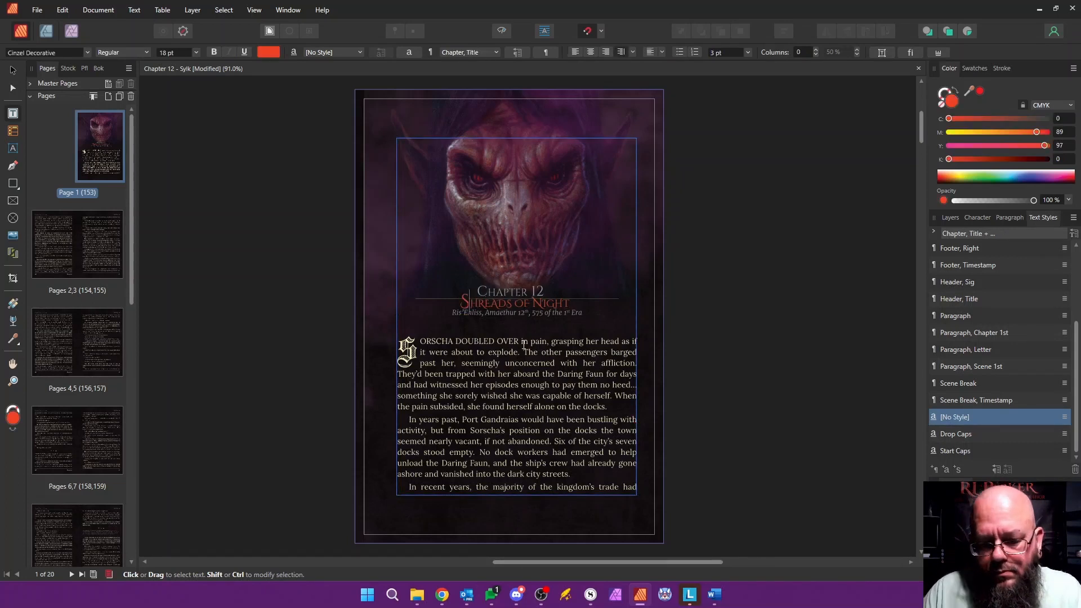
key(shift+End)
text(yl)
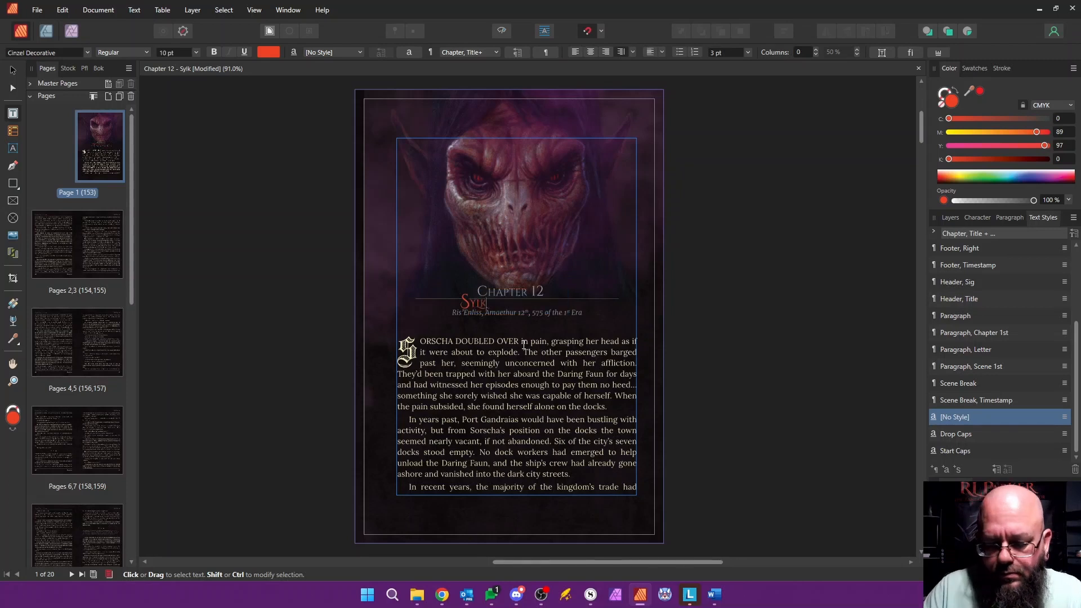
Step: Set the font size of the space before the Sylk title to 9 pt
scroll(457, 299, up, 3)
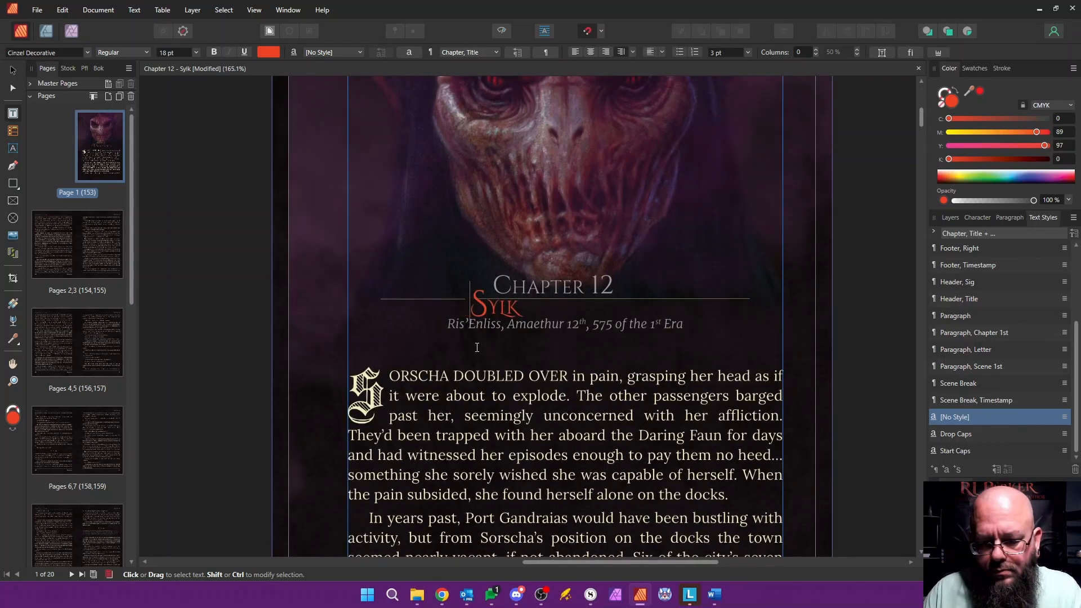
click(196, 53)
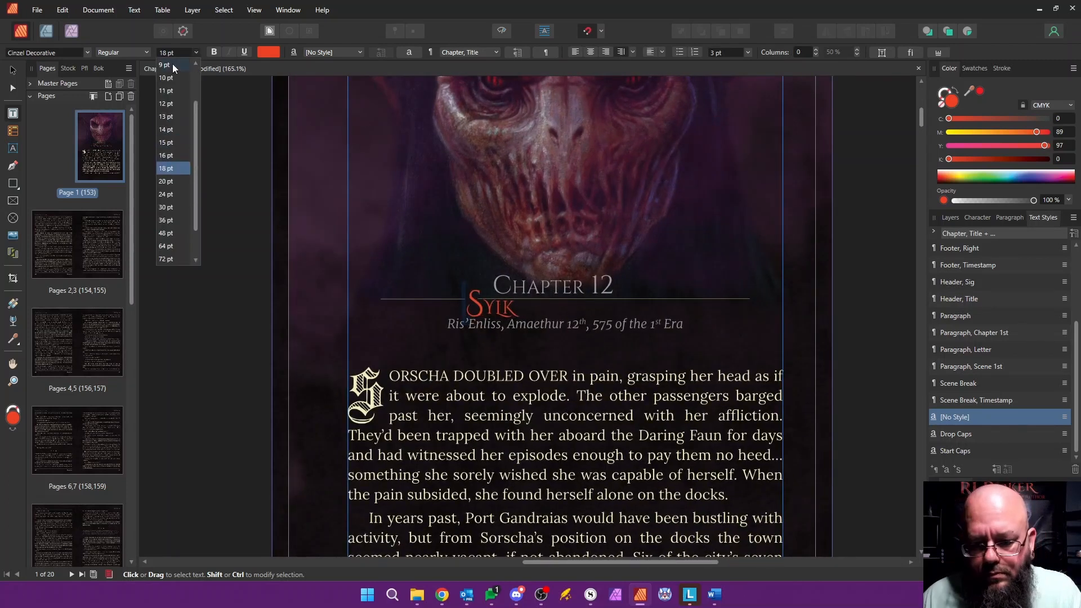
click(175, 67)
click(496, 353)
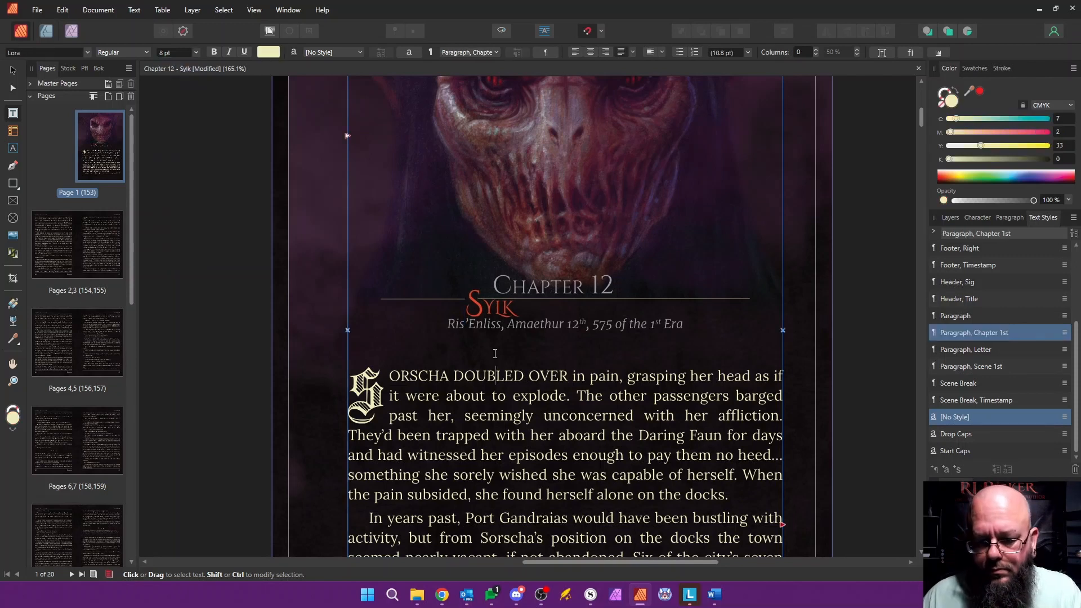
Step: Delete all the template body text from the linked text frames, leaving the Chapter 12 heading in place
scroll(497, 353, down, 5)
double_click(53, 235)
double_click(102, 158)
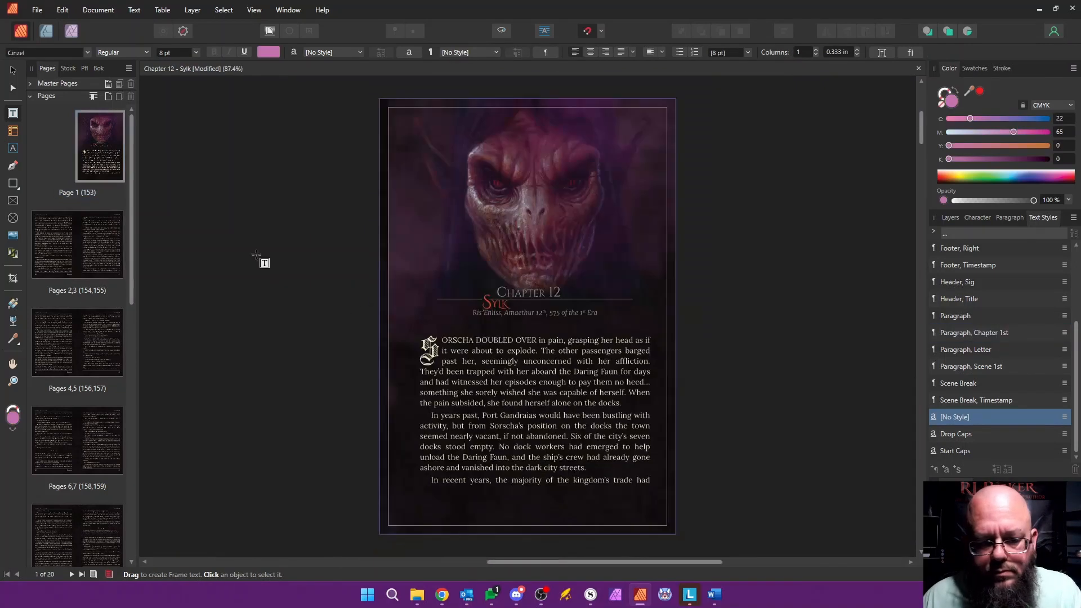
key(ctrl+a)
scroll(437, 385, down, 15)
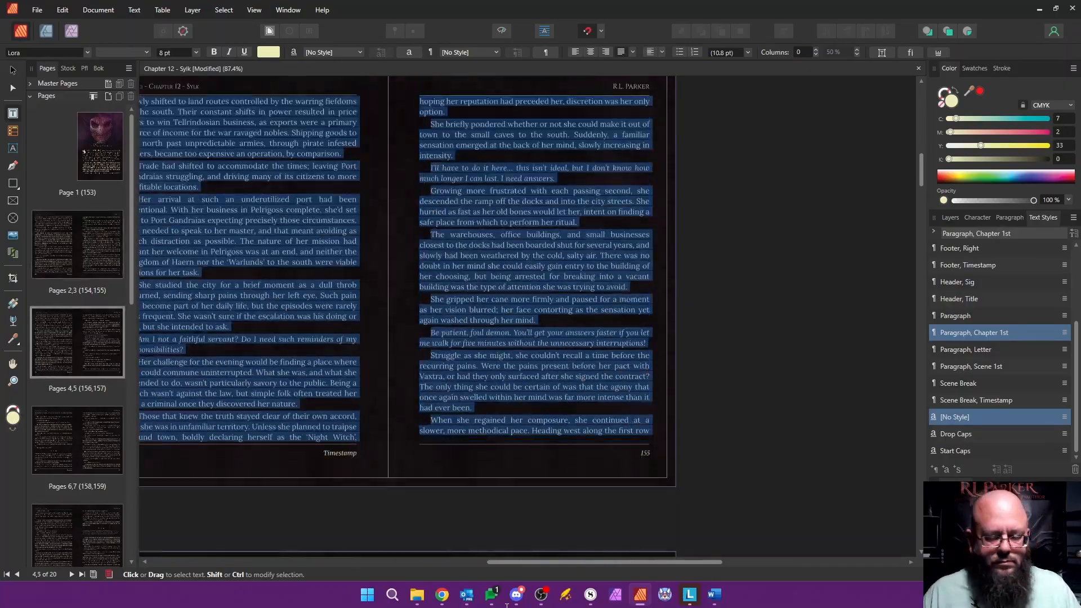
scroll(407, 315, down, 20)
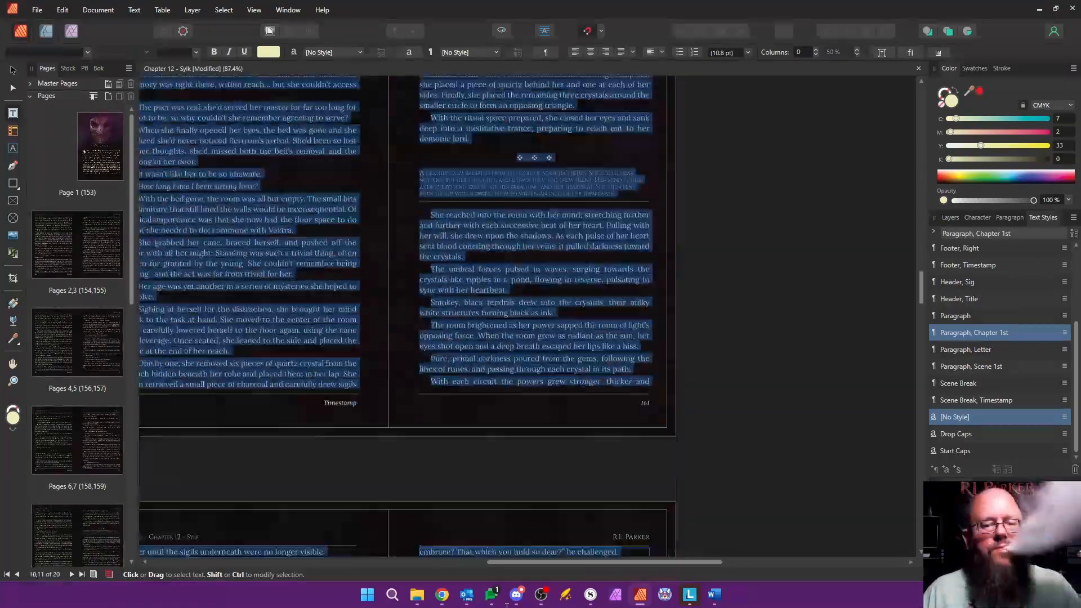
scroll(484, 496, down, 20)
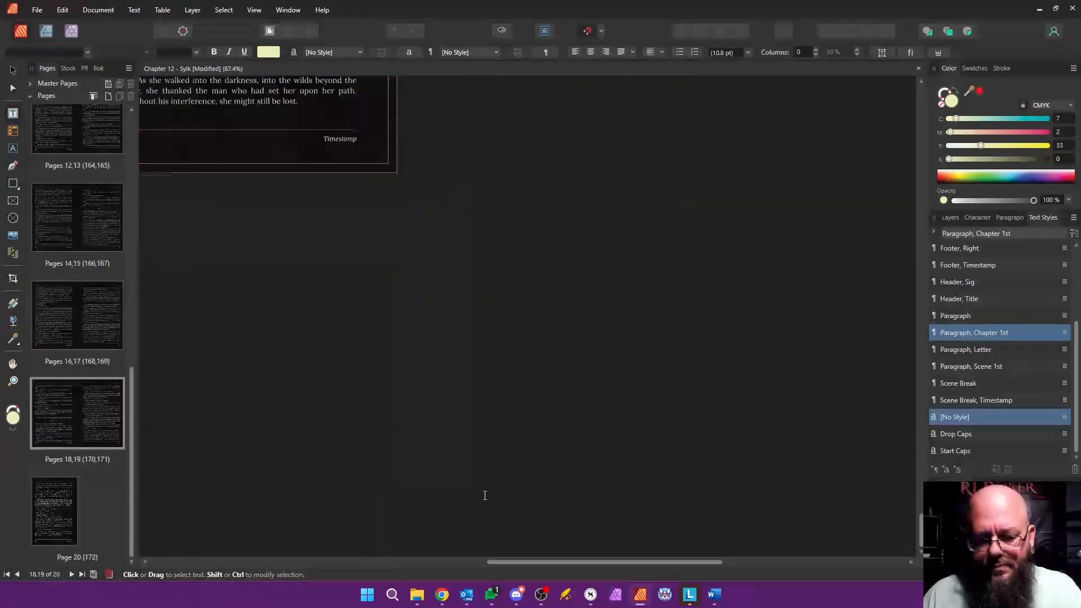
shift+click(302, 115)
key(Delete)
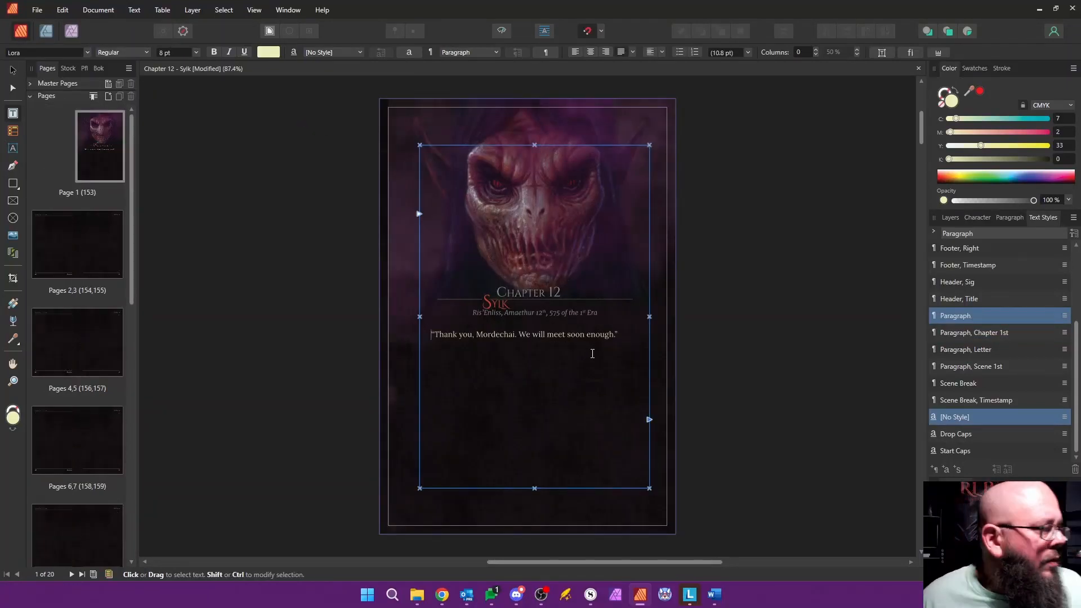
key(ctrl+a)
key(Delete)
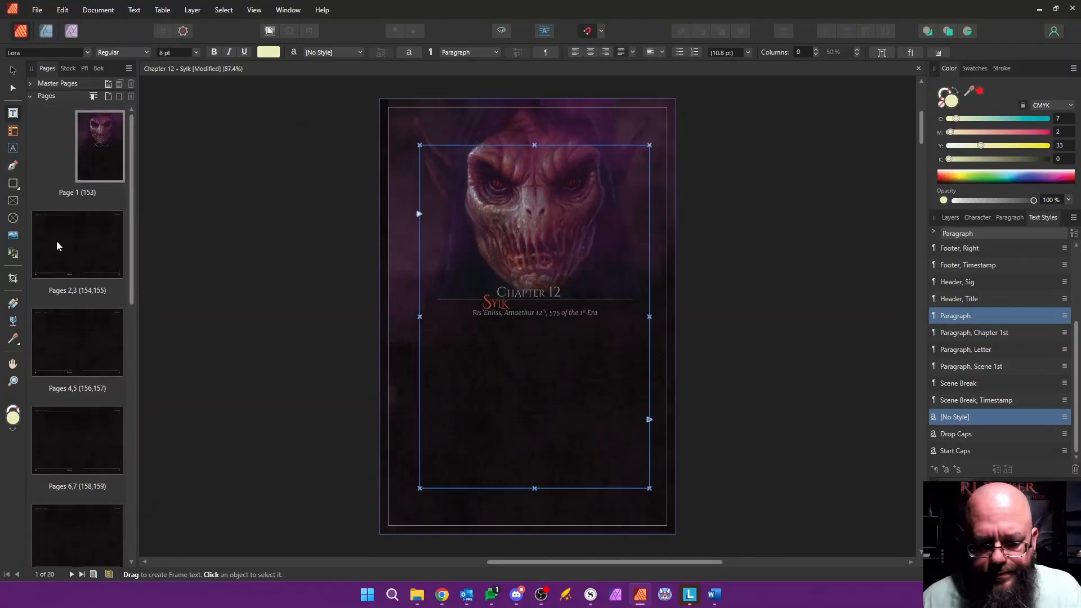
Step: Delete the emptied pages 2 to 20 from the Chapter 12 document
drag(133, 286, 146, 562)
shift+click(116, 498)
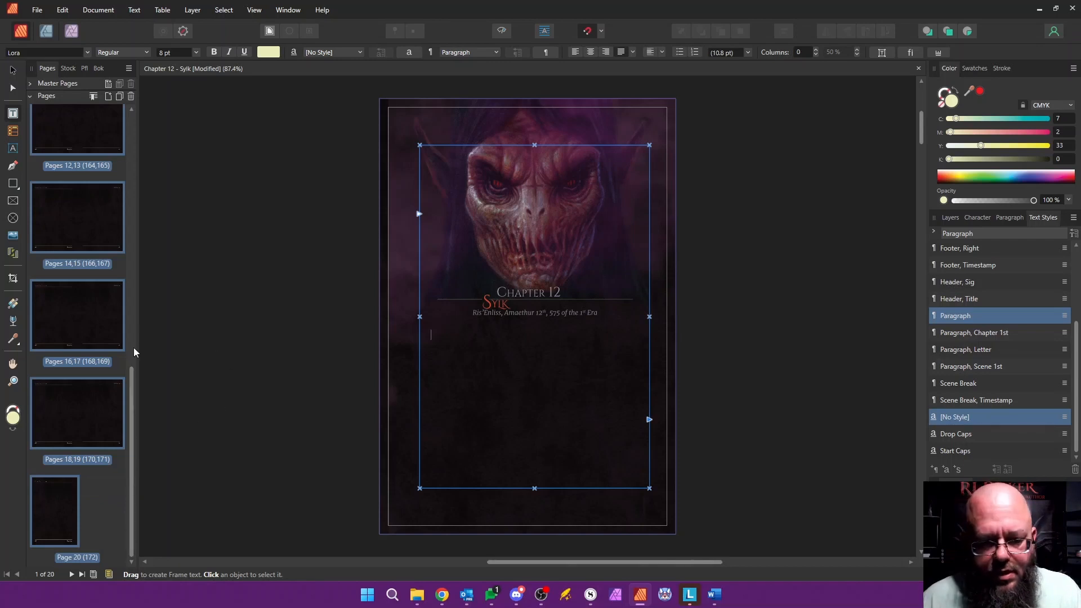
right_click(82, 324)
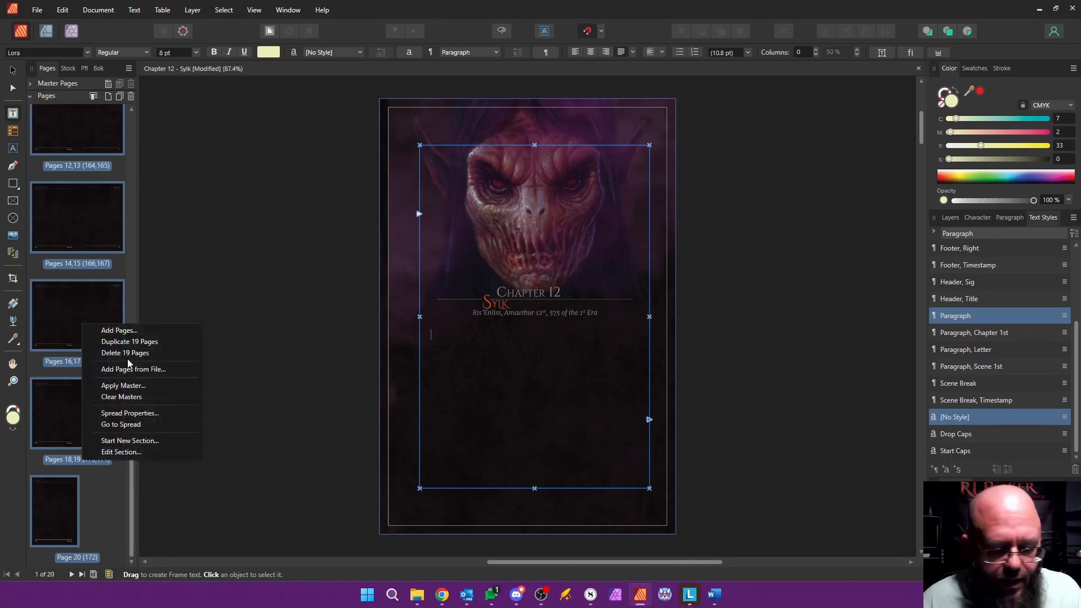
click(143, 352)
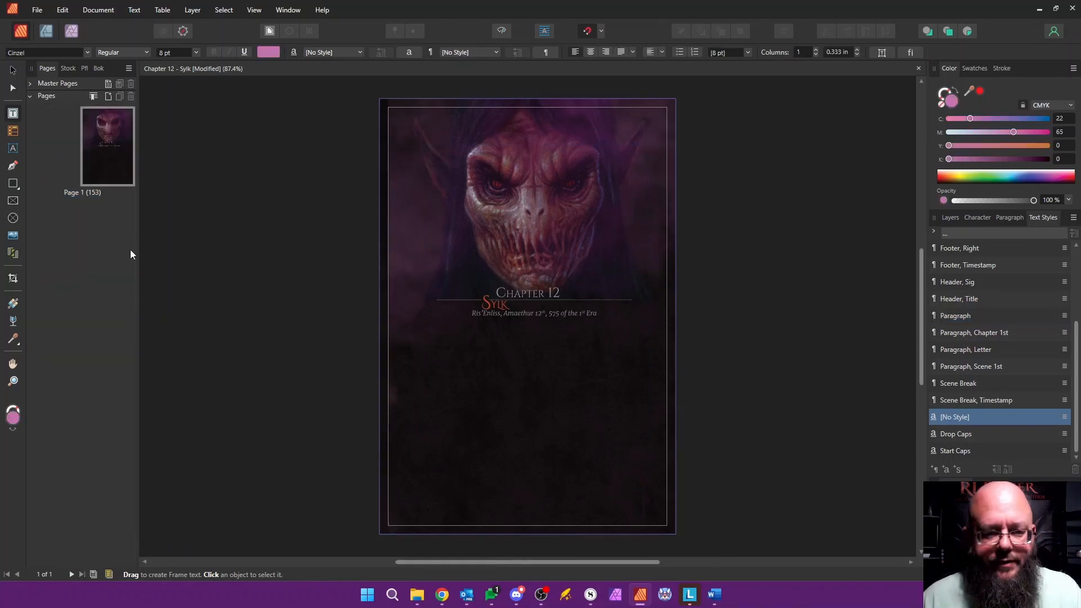
Step: Place the text cursor in page 1's body frame, switch to Word and copy the whole Chapter Twelve body text
click(111, 153)
click(606, 336)
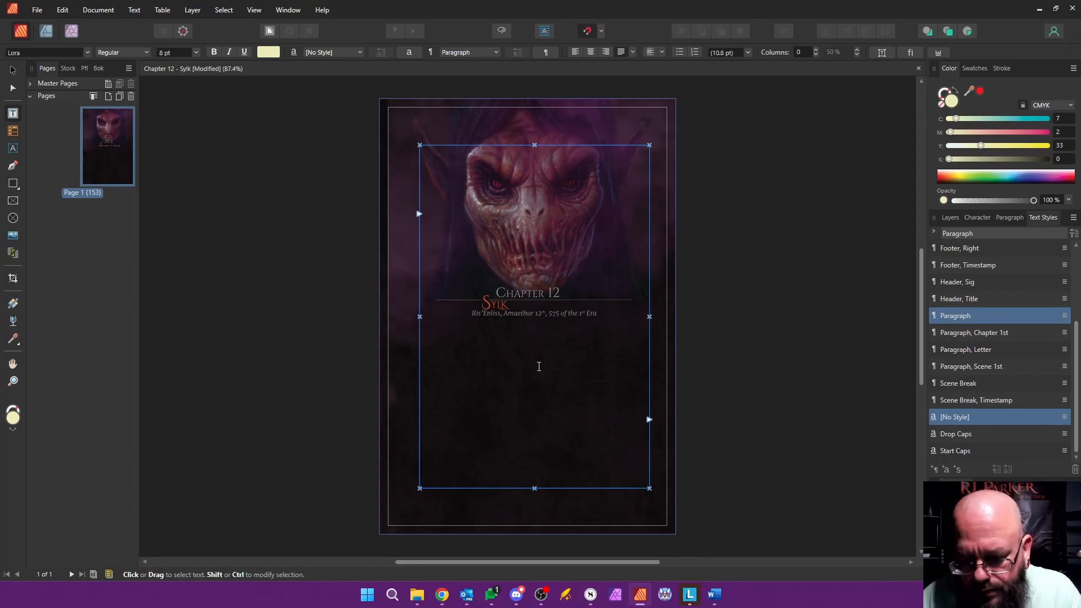
key(alt+Tab)
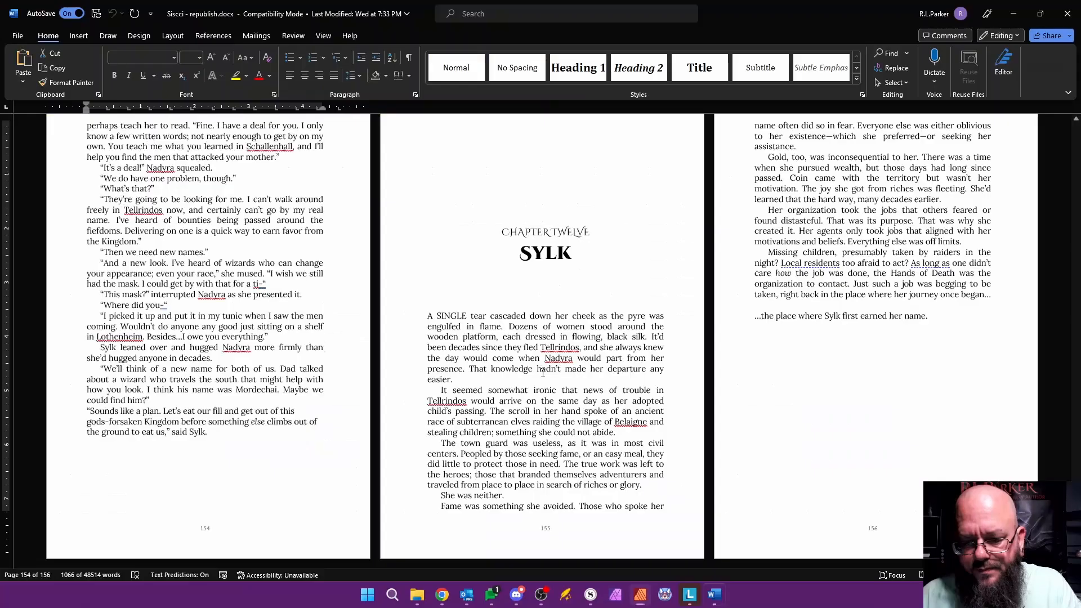
drag(428, 315, 929, 322)
key(shift+Left)
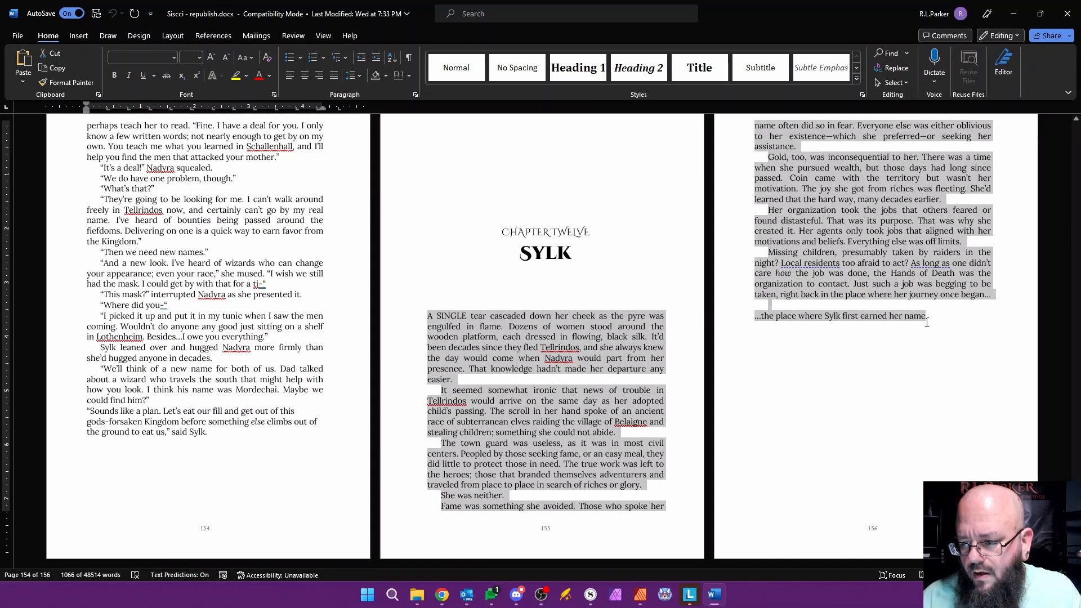
key(shift+Right)
key(shift+Right)
key(shift+Left)
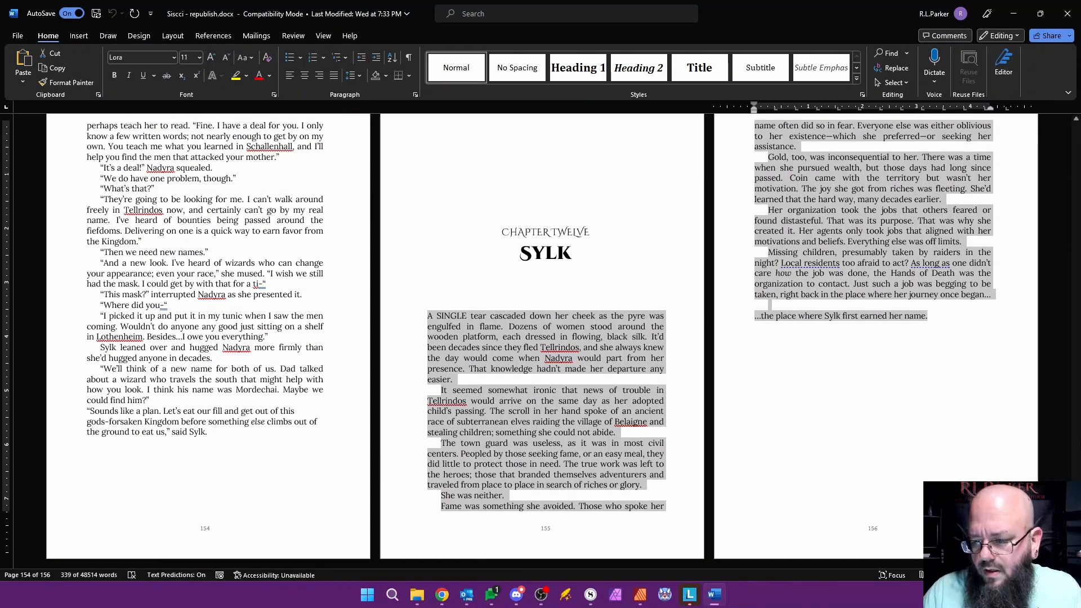
Step: Switch back to Affinity Publisher, paste the chapter text into the page 1 frame and autoflow the overflow onto new pages
key(alt+Tab)
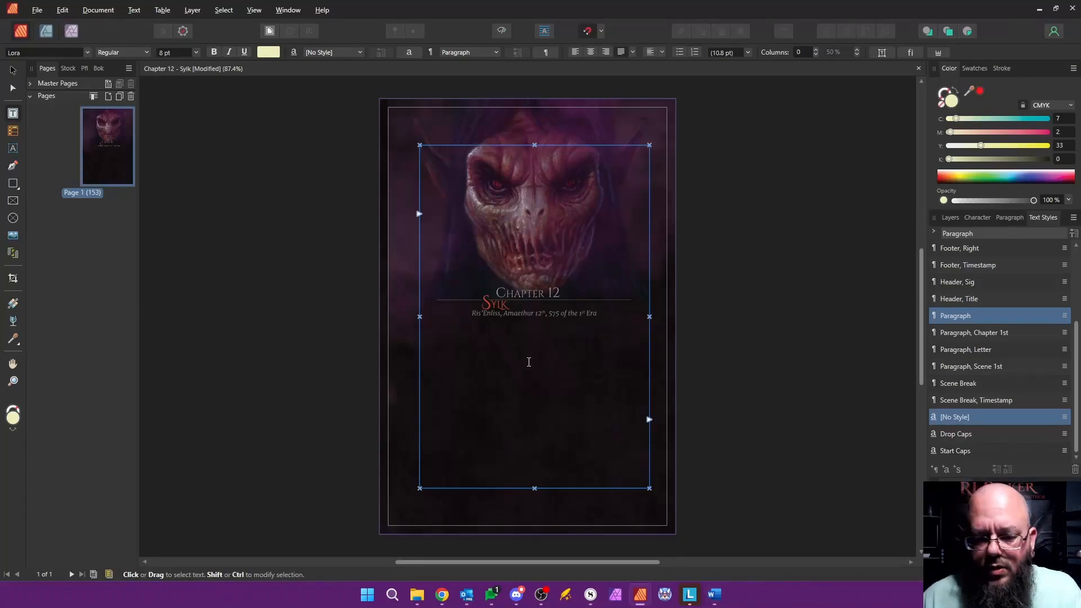
key(ctrl+v)
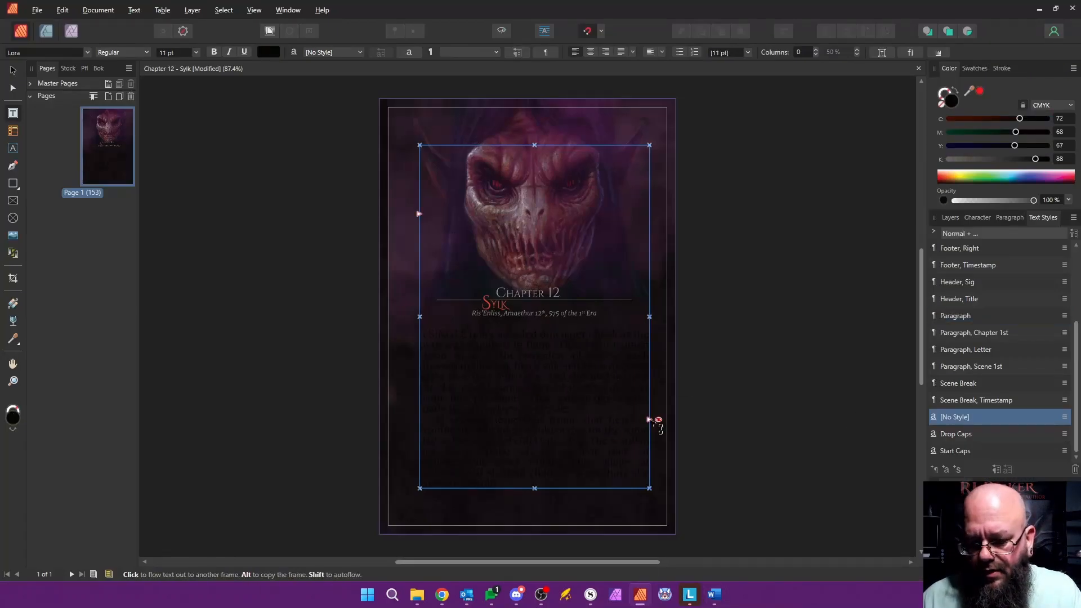
click(651, 420)
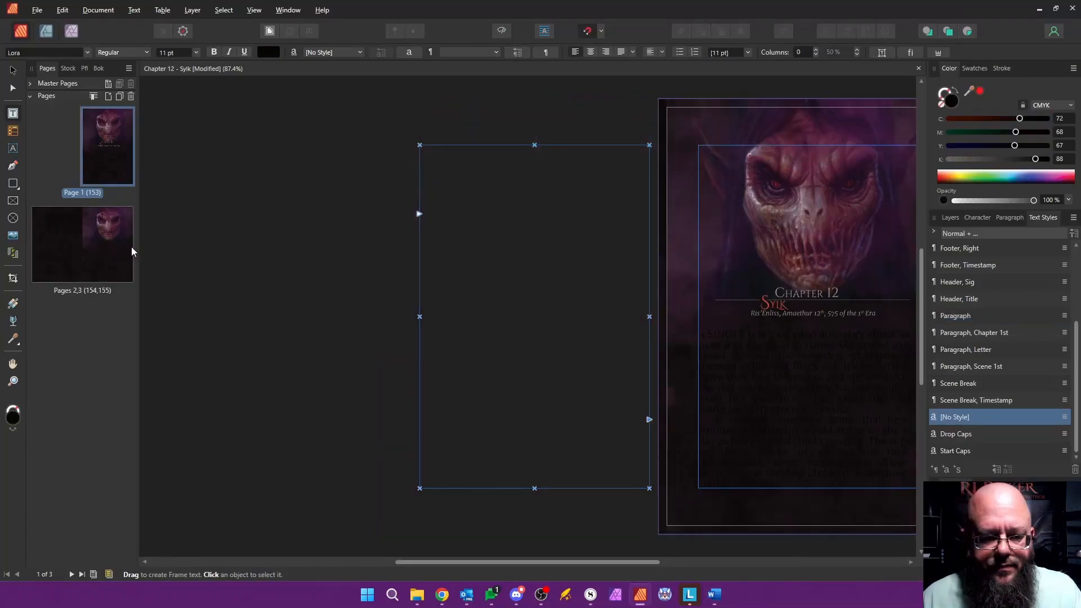
Step: Apply the Master, Content master page to pages 2-3, replacing the existing master
right_click(102, 238)
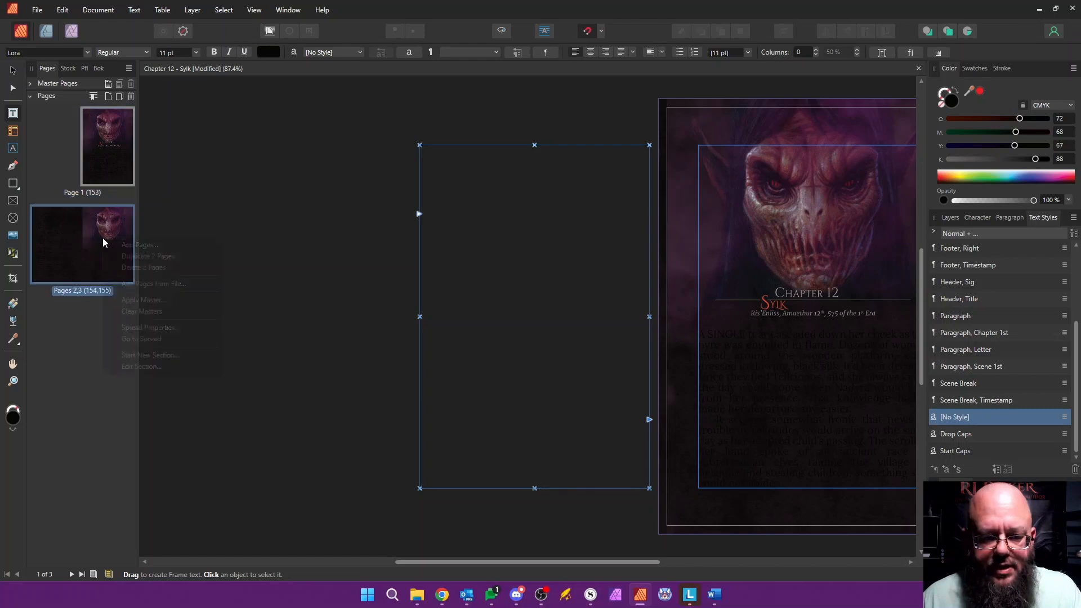
click(161, 299)
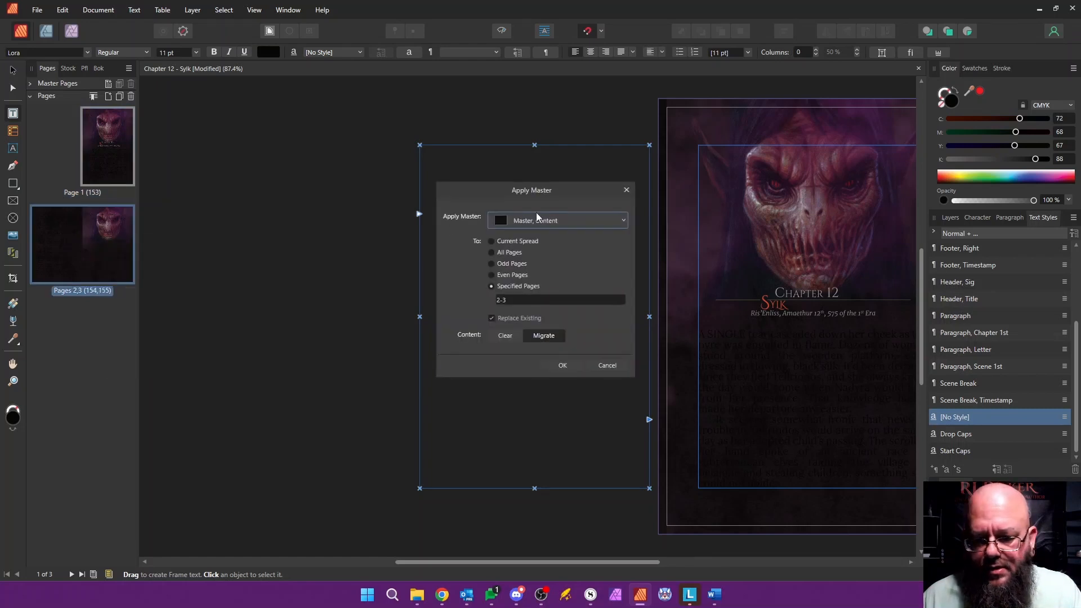
click(559, 365)
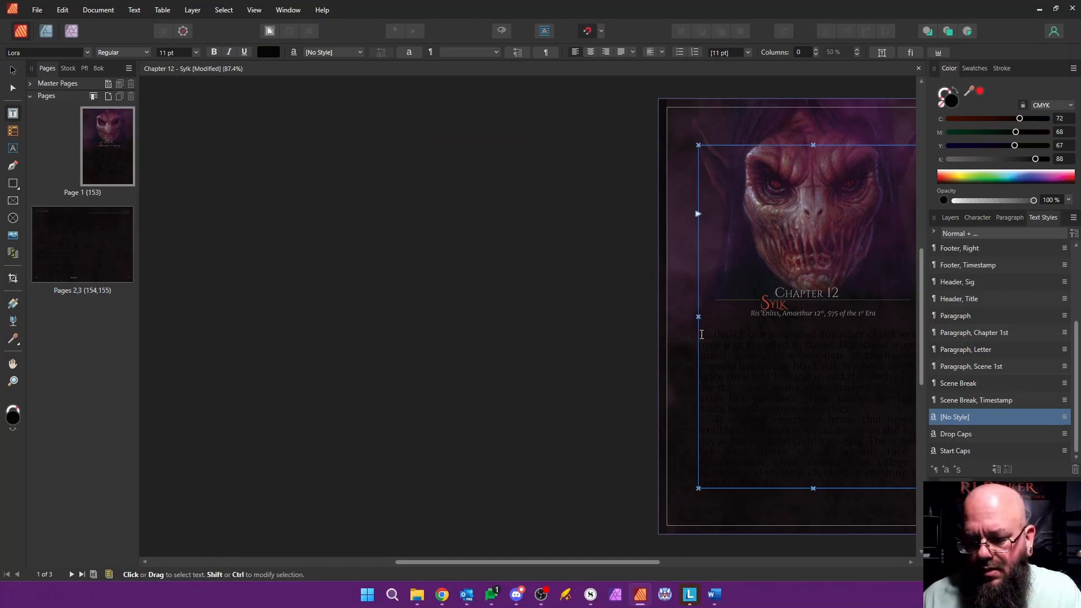
Step: Apply the Paragraph text style to all the pasted body text
drag(702, 333, 744, 485)
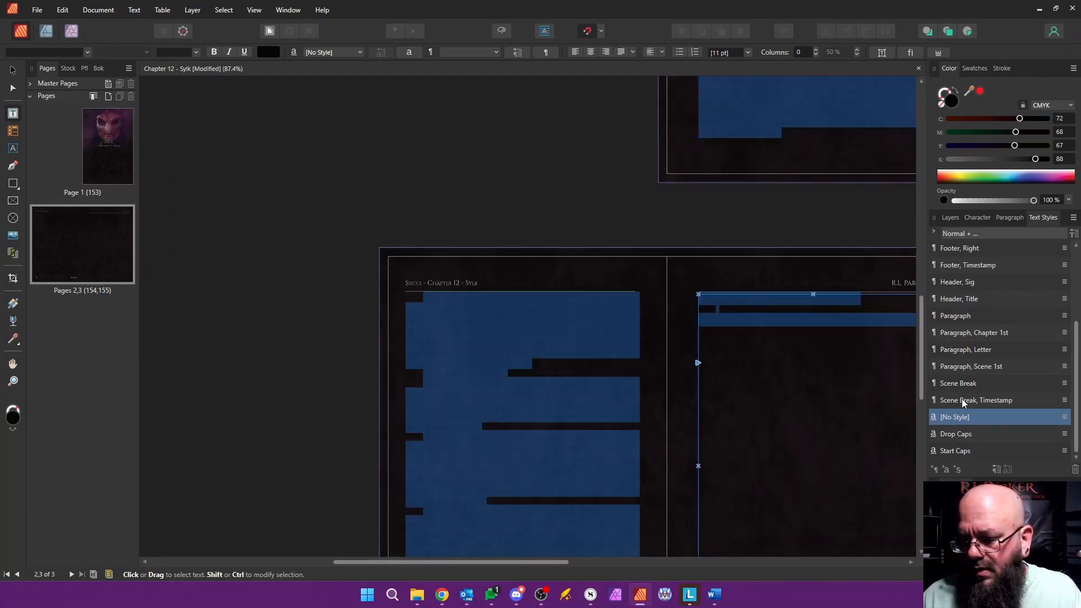
click(952, 315)
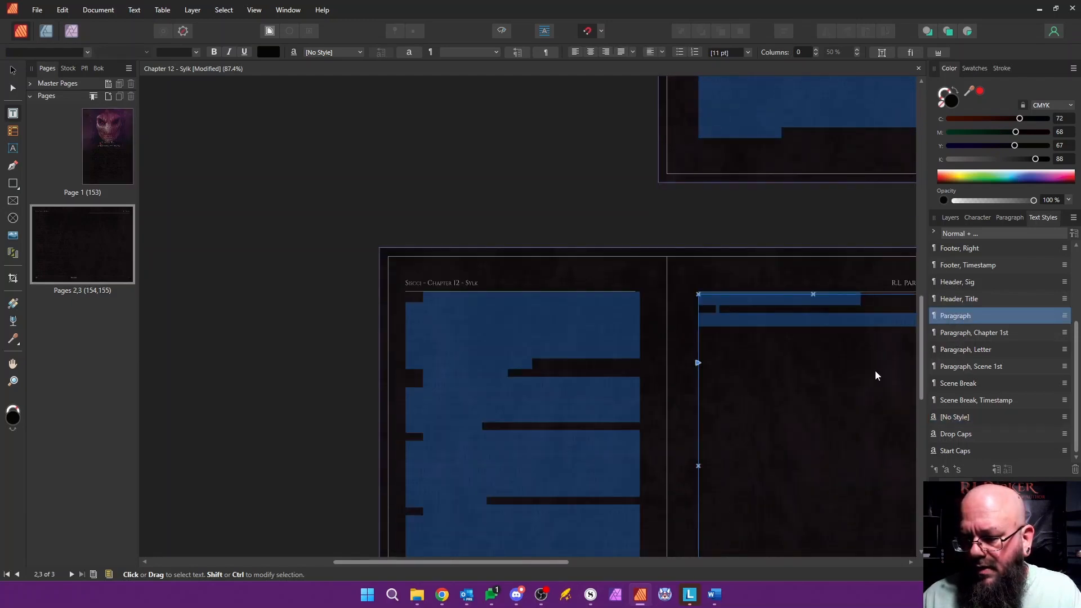
key(Escape)
scroll(746, 414, up, 5)
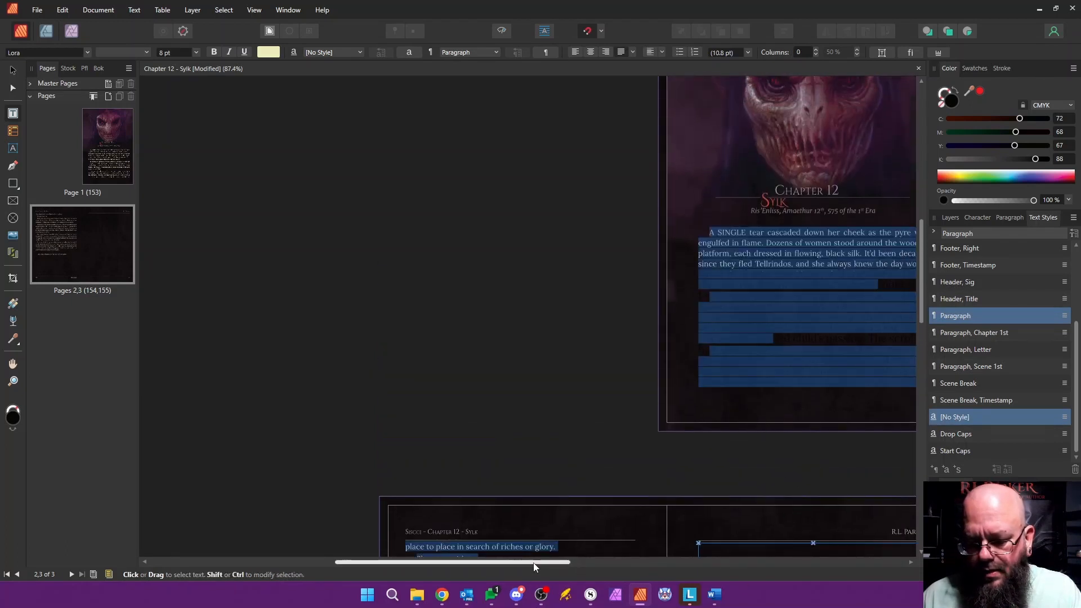
drag(533, 563, 672, 568)
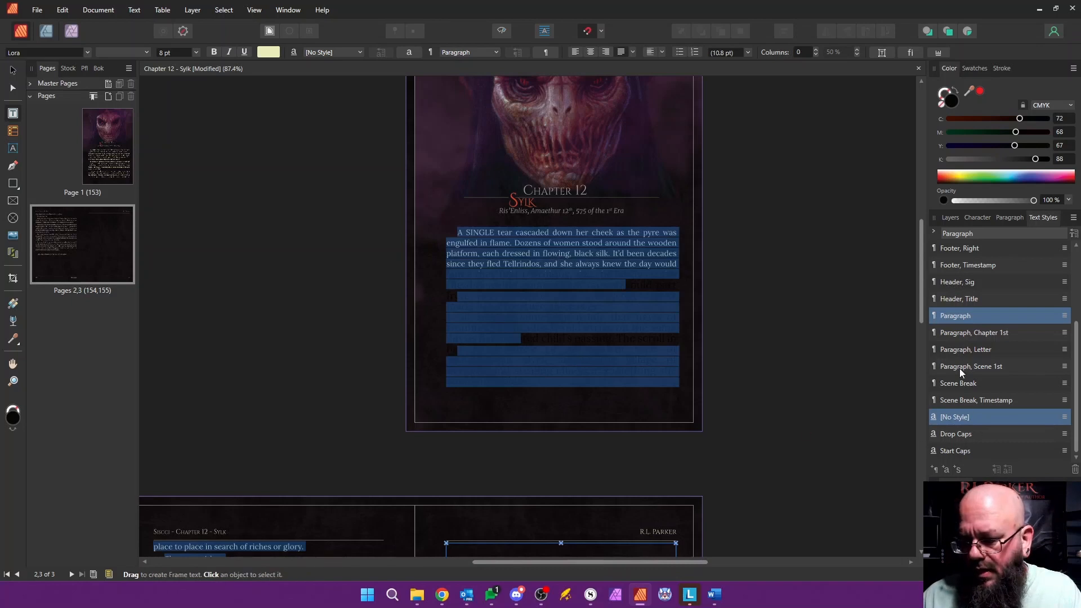
click(960, 330)
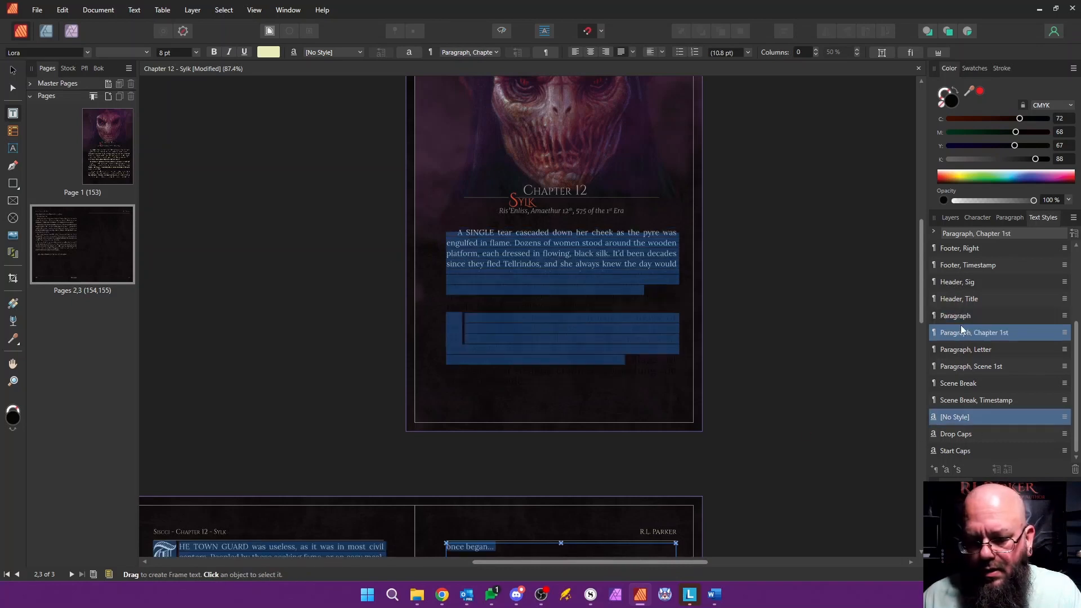
click(961, 318)
Step: Apply the Paragraph, Chapter 1st style to the opening paragraph on page 1
click(523, 318)
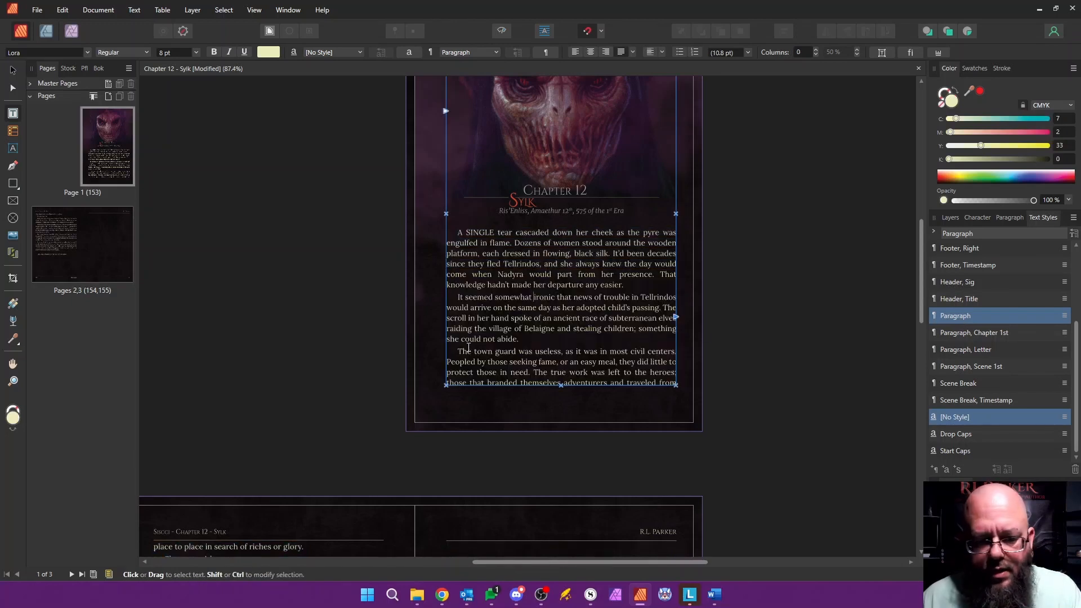
scroll(472, 337, down, 1)
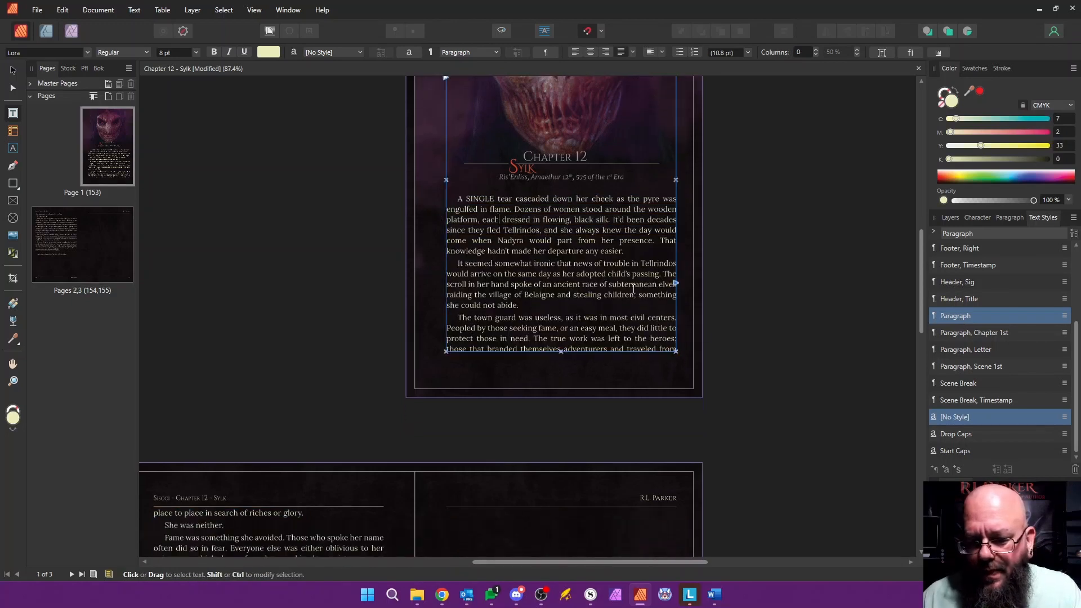
click(986, 332)
Step: Delete the blank page 3 that follows the end of the chapter text
scroll(507, 321, down, 5)
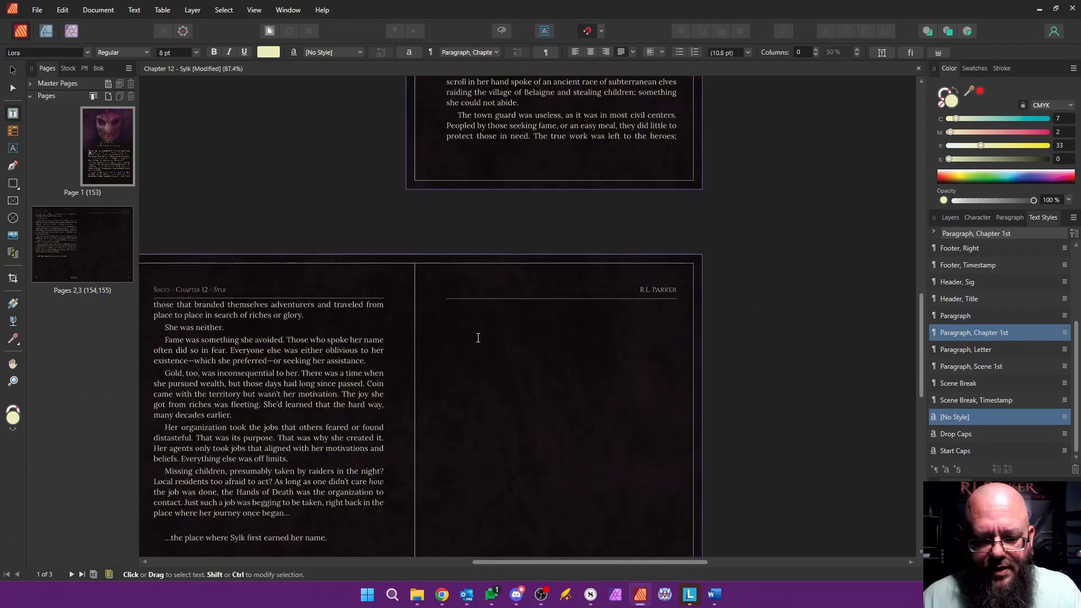
scroll(476, 342, down, 3)
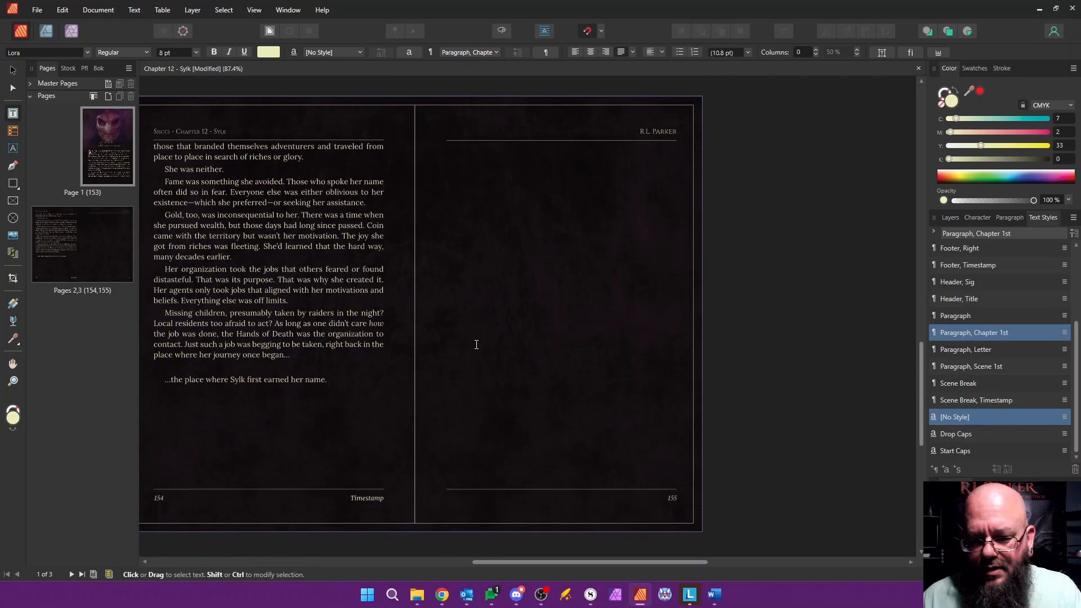
right_click(110, 251)
click(138, 278)
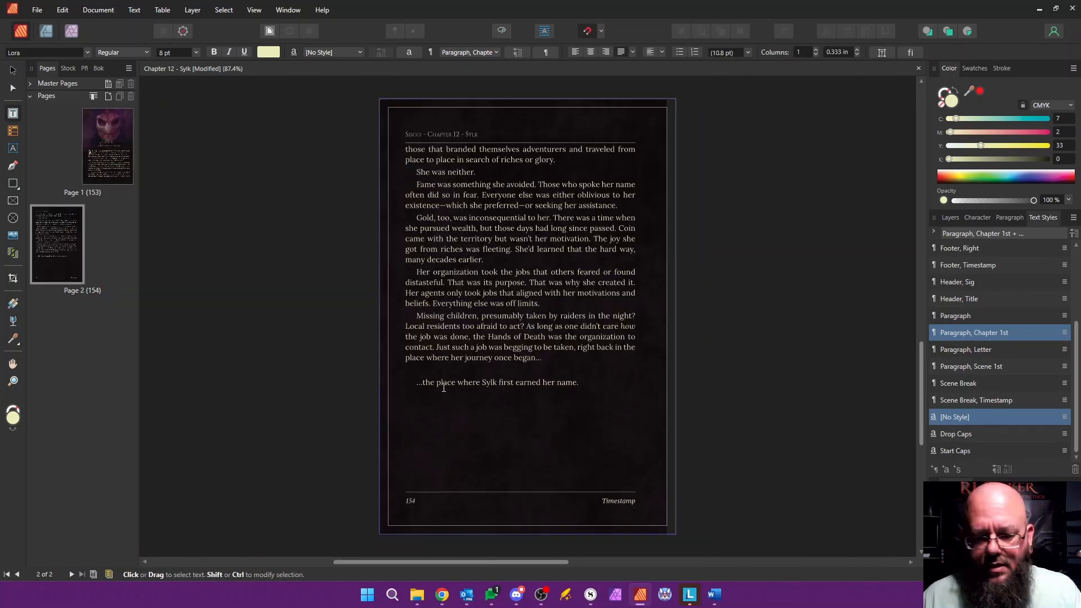
Step: Save and close the Chapter 12 document and select the Prologue in the book's chapter list
scroll(658, 473, up, 10)
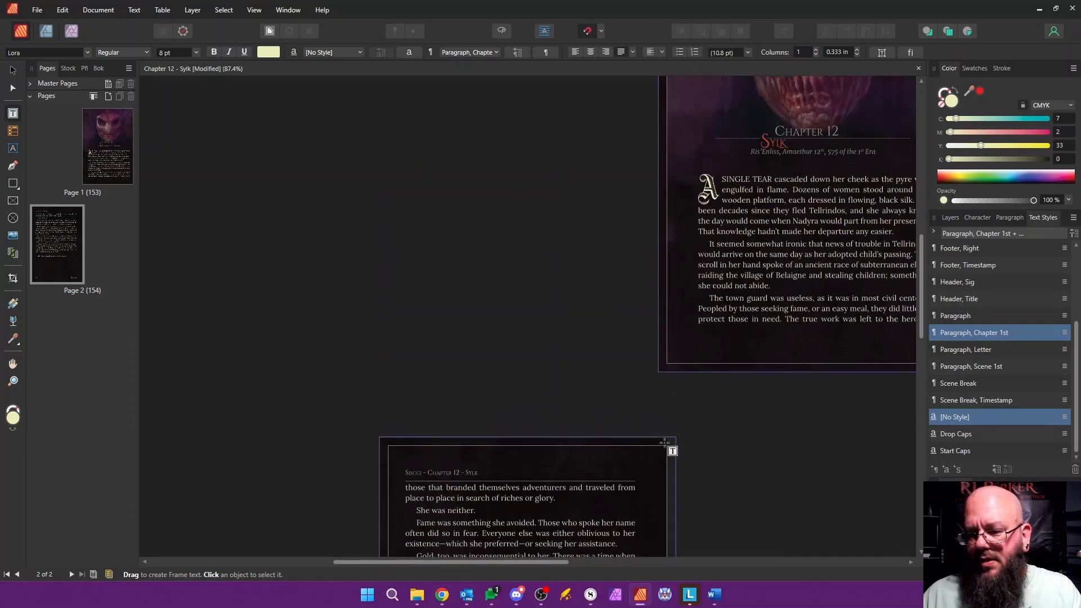
scroll(575, 391, up, 8)
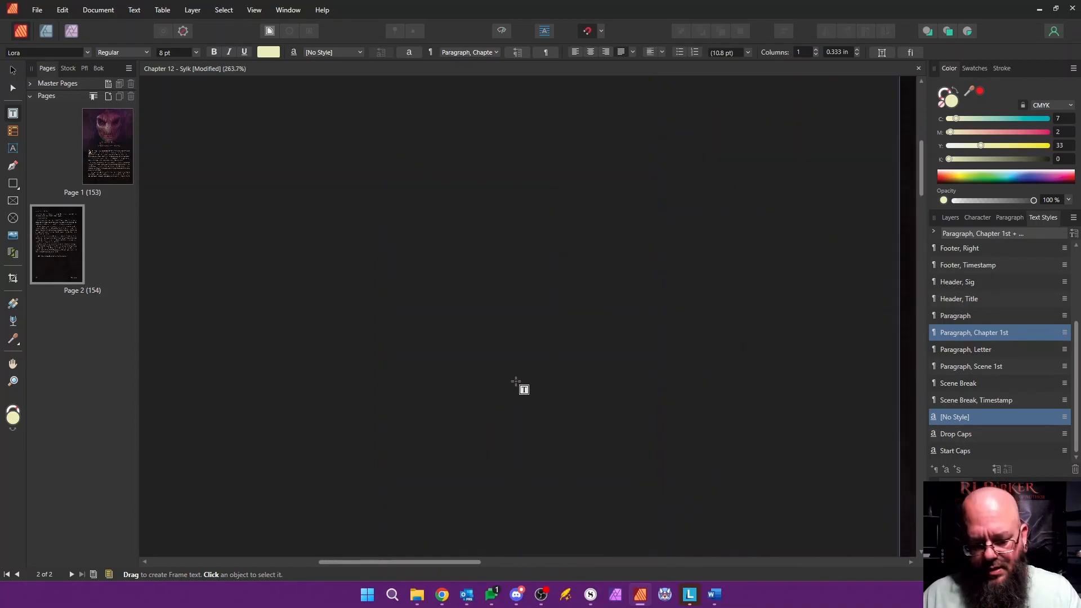
scroll(529, 395, down, 9)
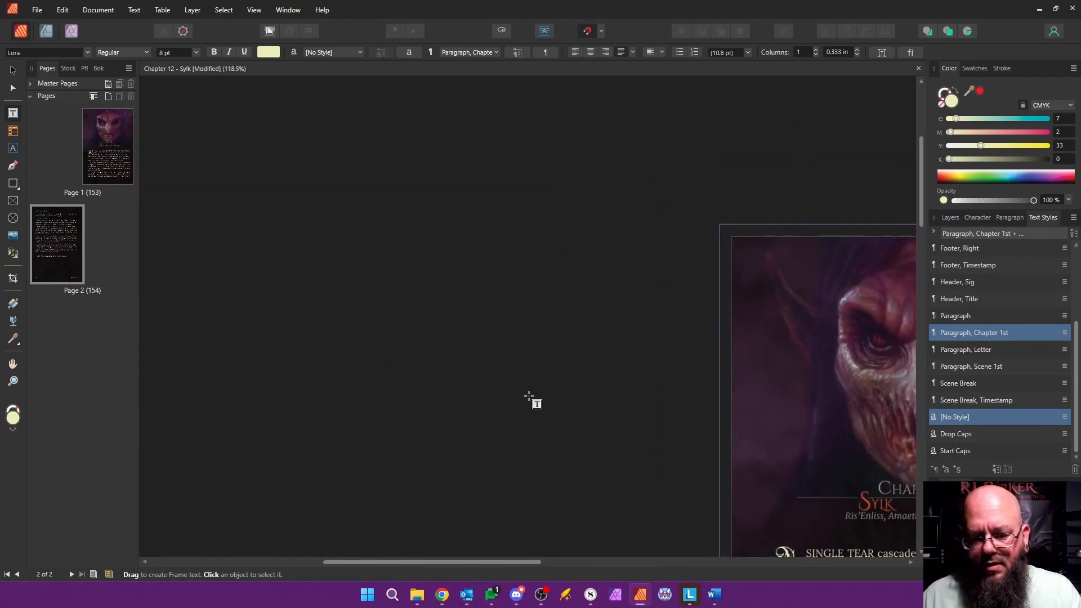
scroll(529, 396, down, 1)
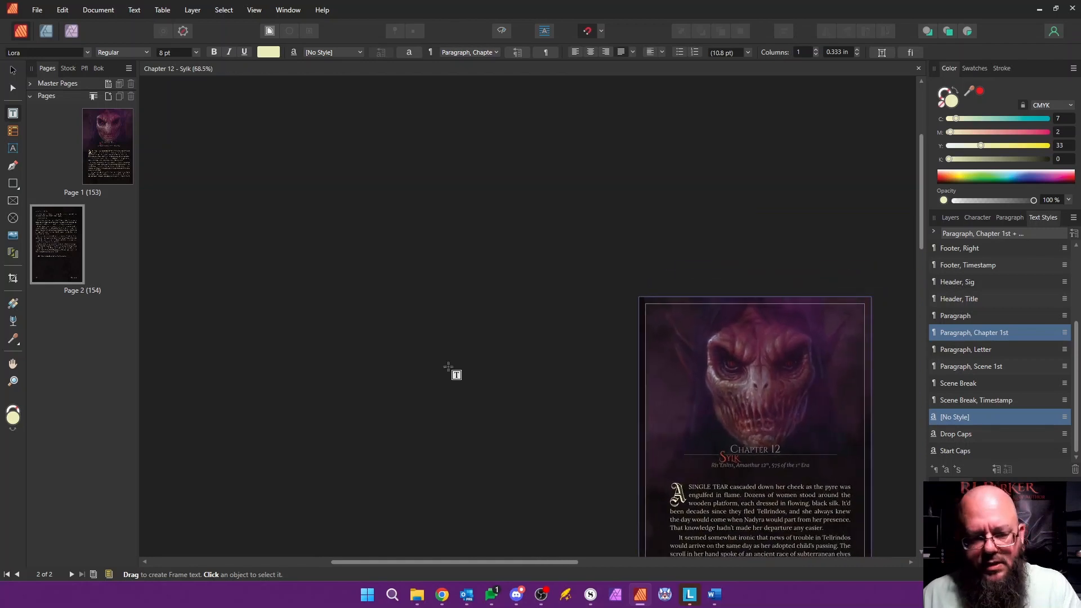
click(919, 69)
click(97, 68)
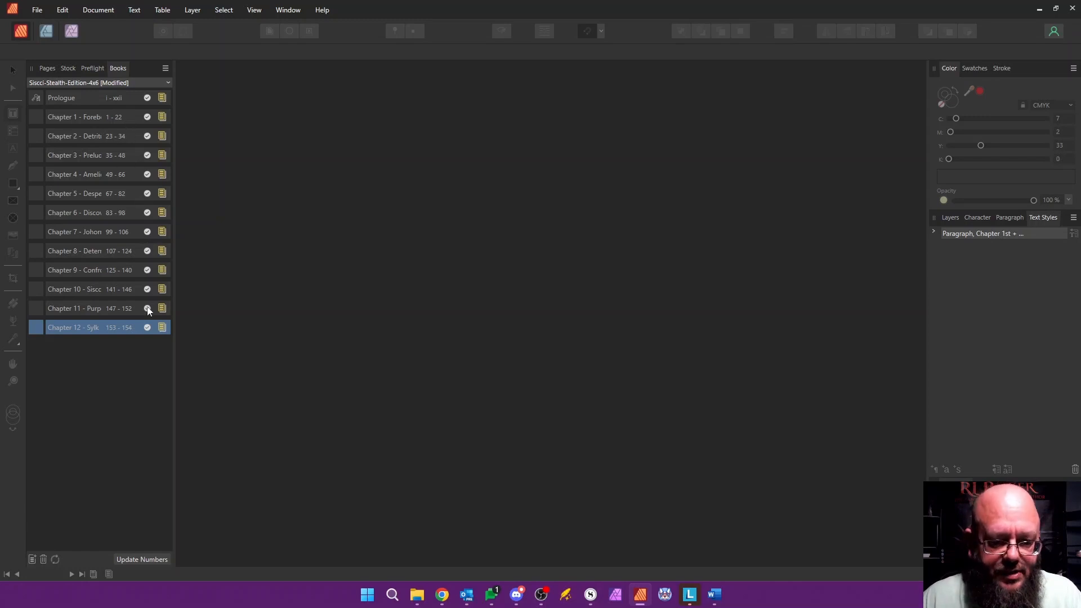
click(85, 100)
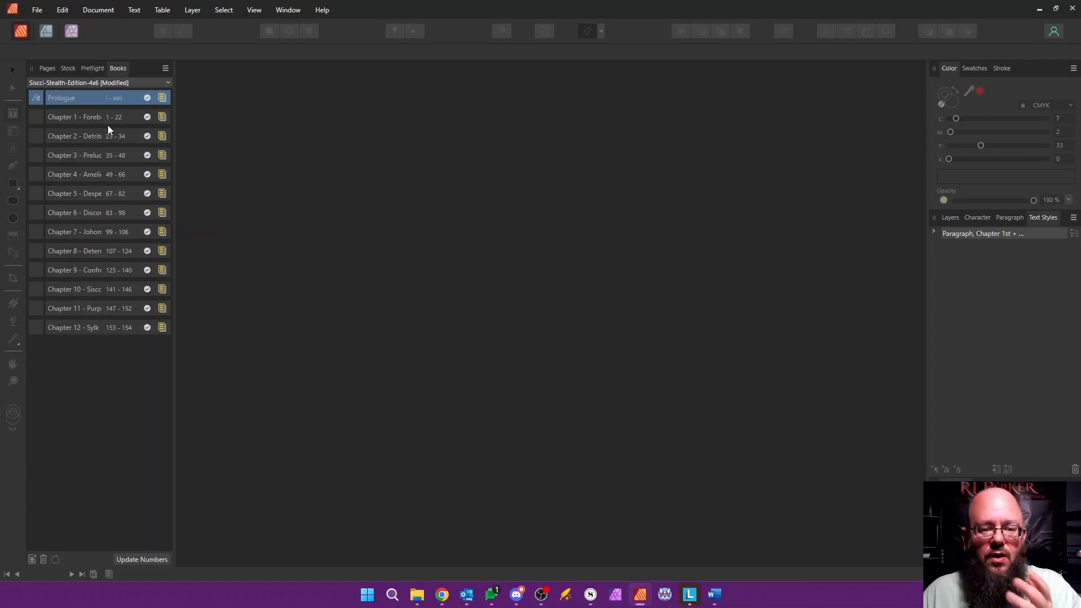
Step: Save the book and set up its export as a PDF with the area set to All Chapters as Pages
click(166, 68)
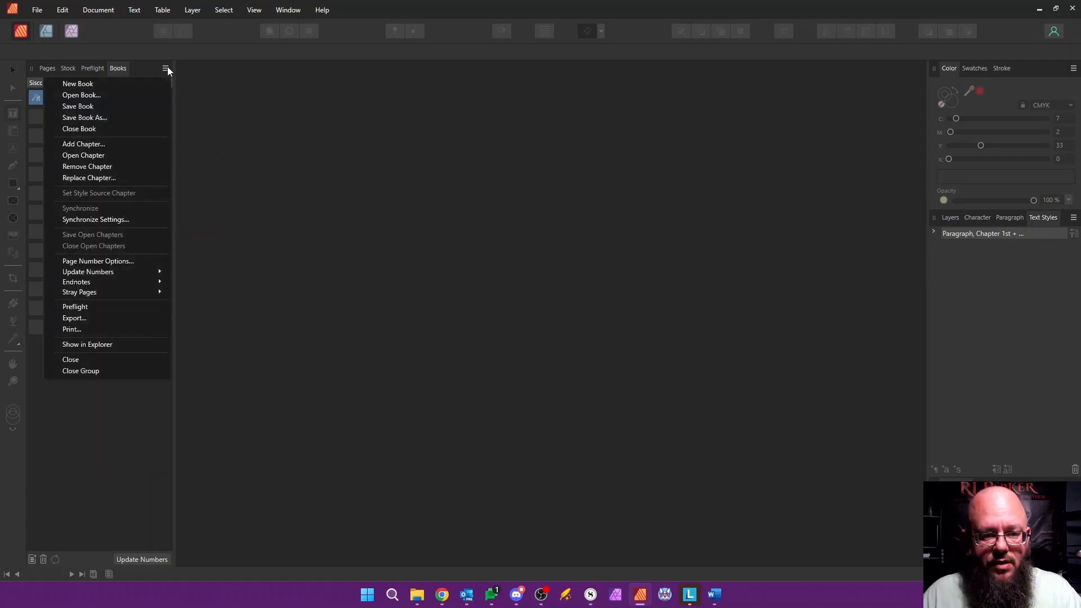
click(108, 105)
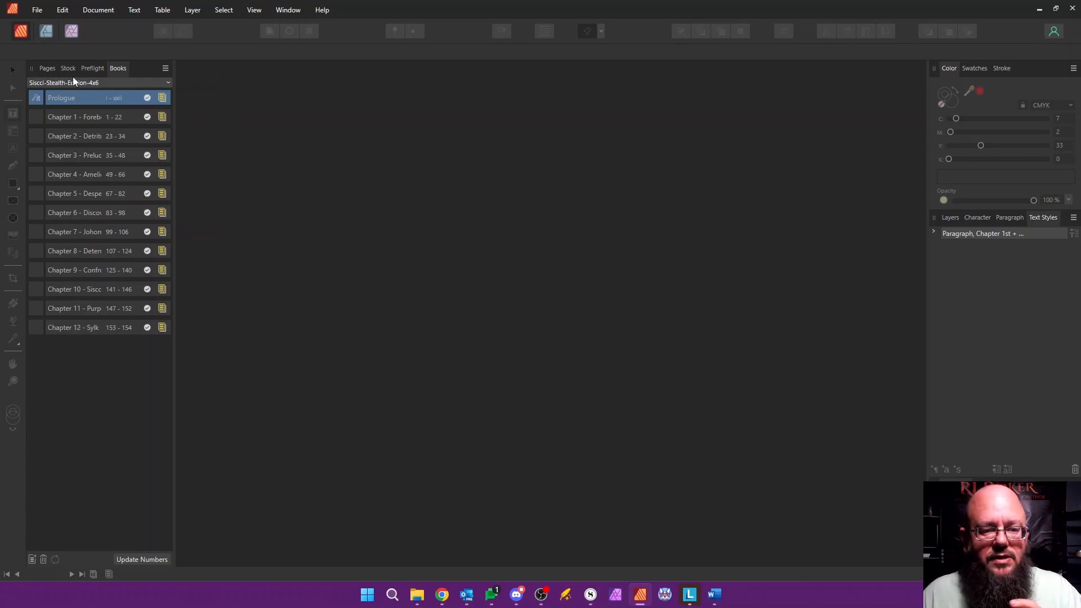
click(165, 68)
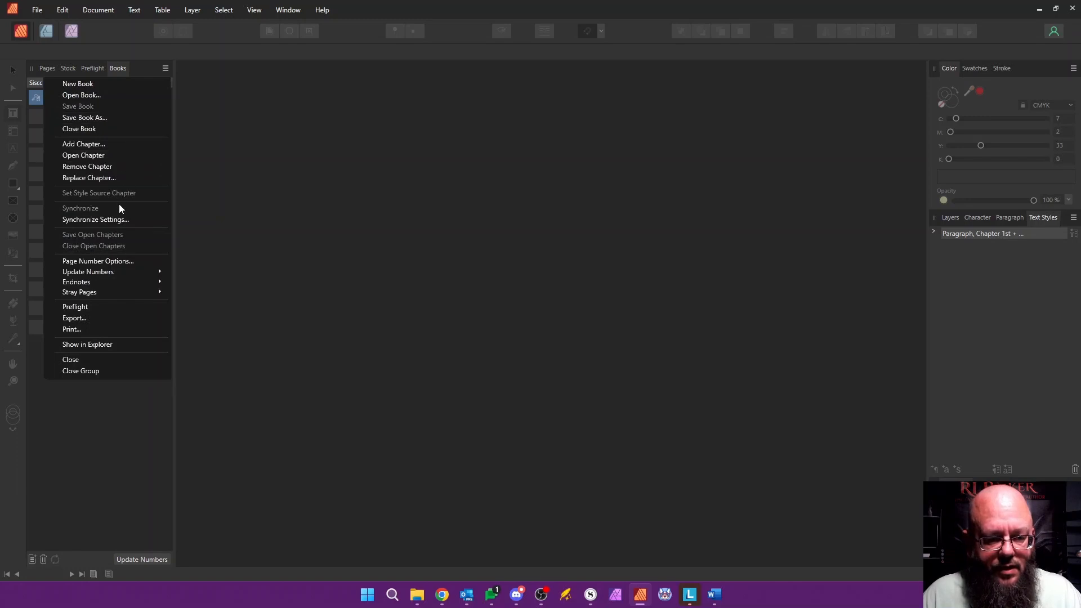
click(108, 317)
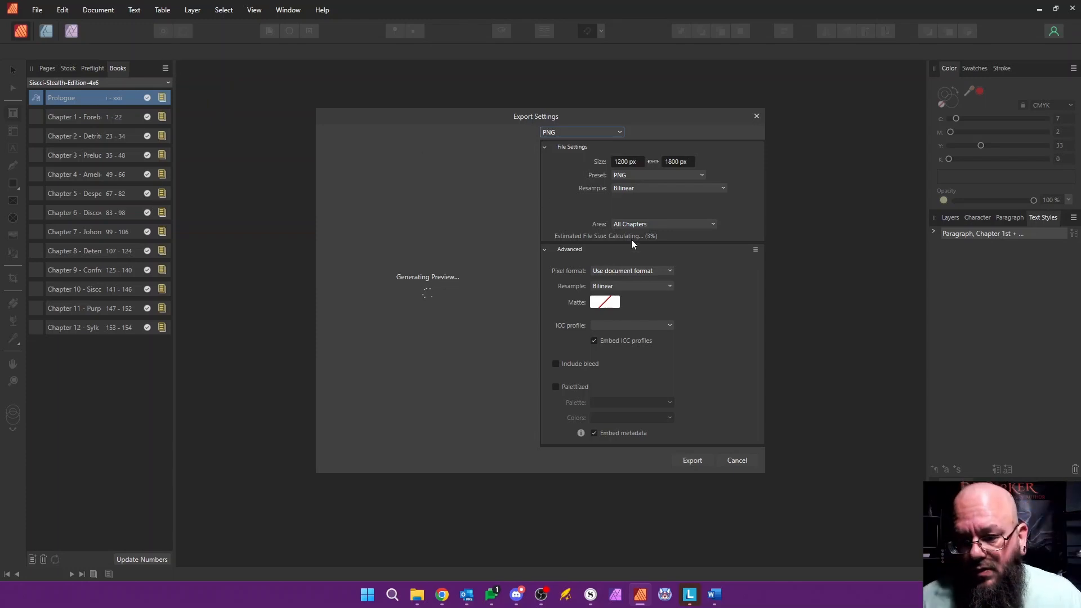
click(580, 133)
click(560, 211)
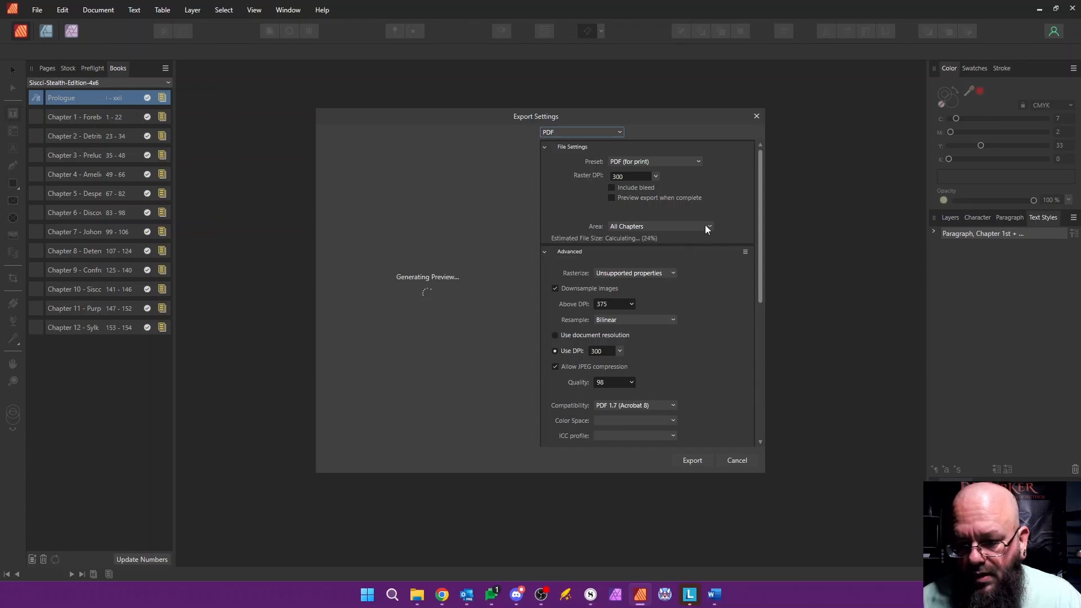
click(708, 226)
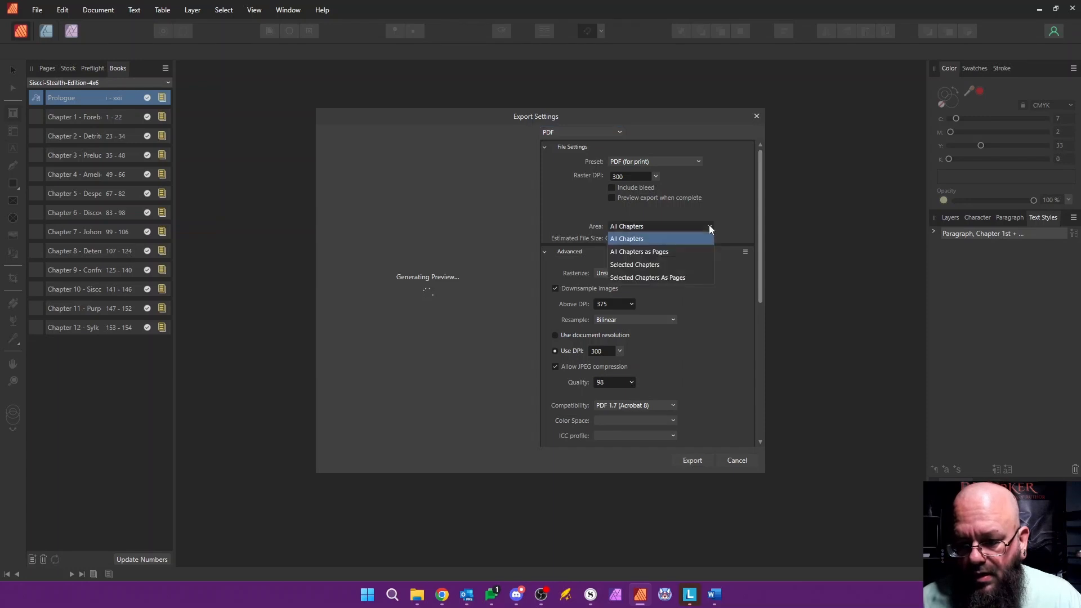
click(671, 252)
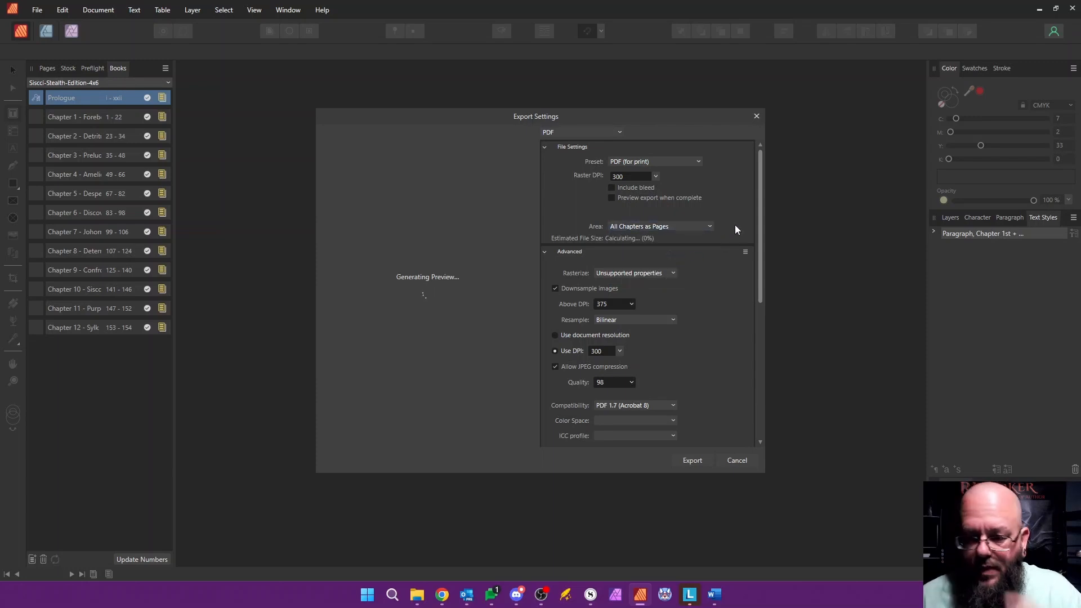
Step: Set the JPEG compression quality of the PDF export to 100
drag(761, 207, 759, 230)
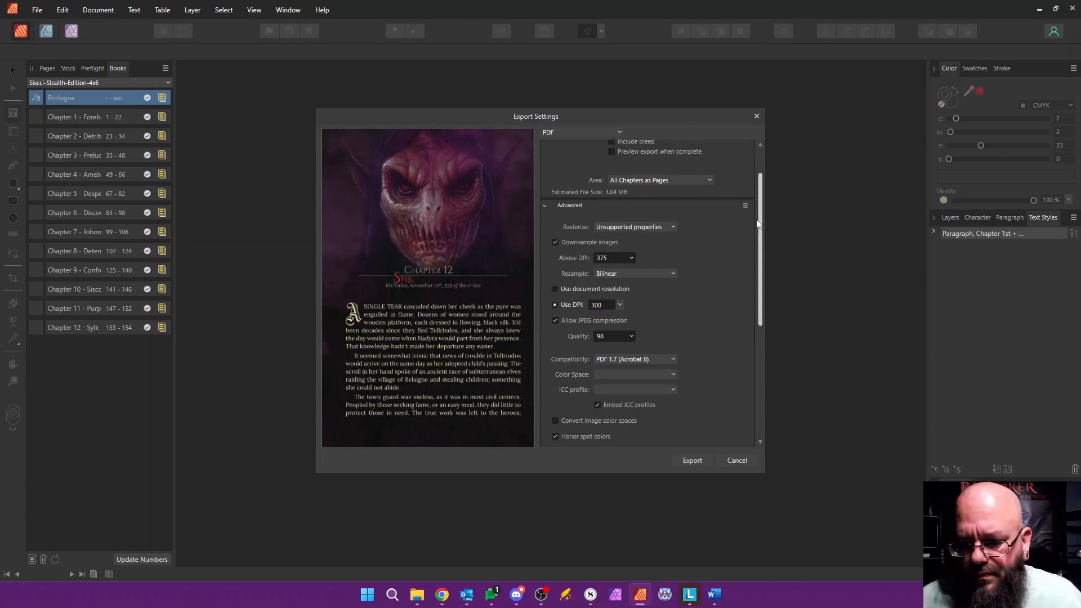
drag(760, 225, 763, 334)
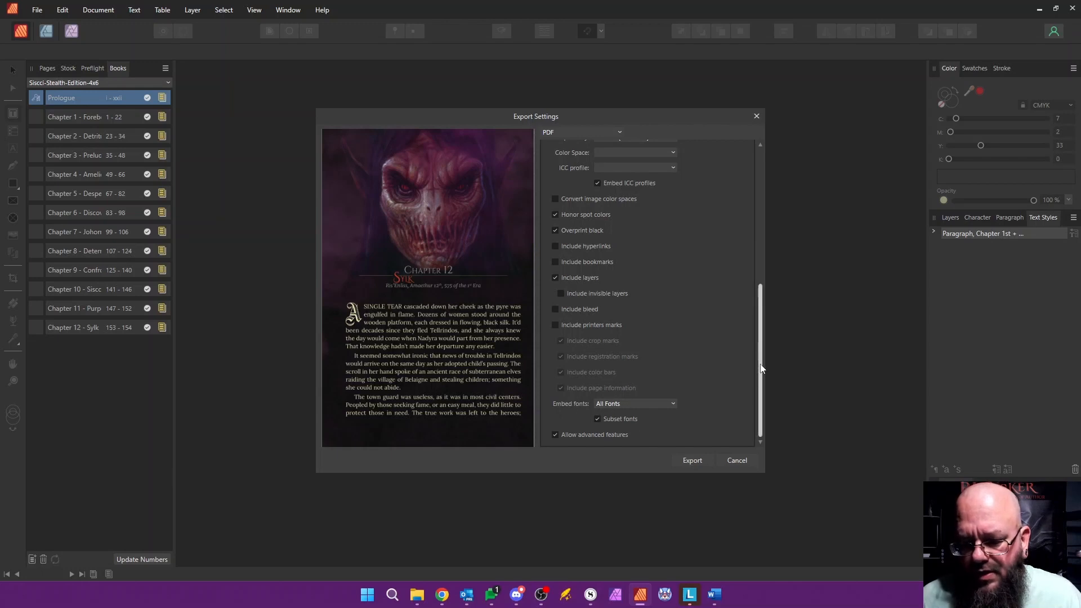
drag(762, 367, 740, 261)
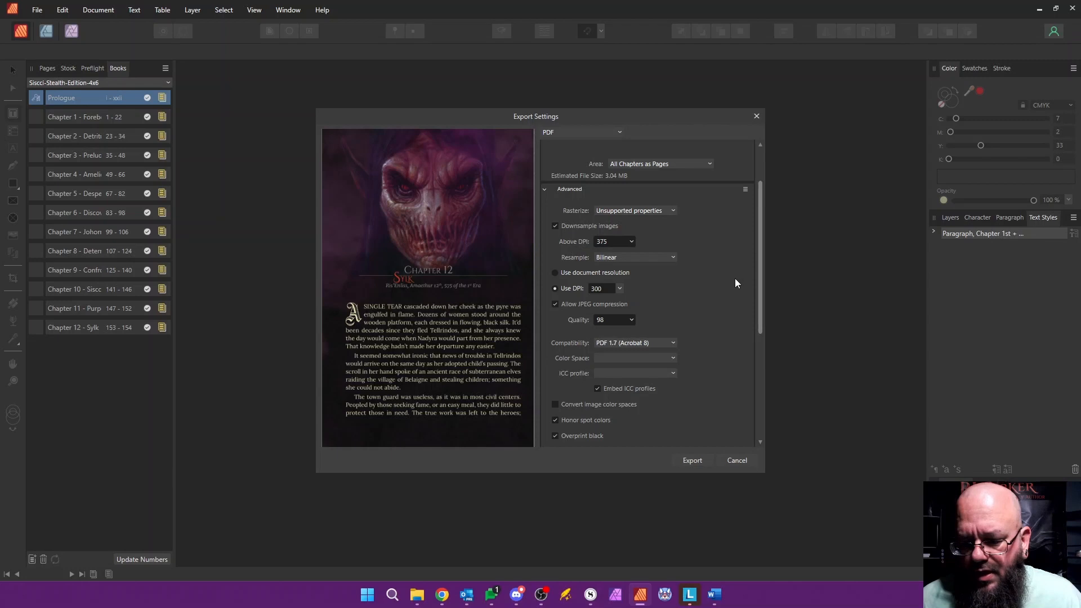
click(631, 320)
drag(650, 333, 651, 333)
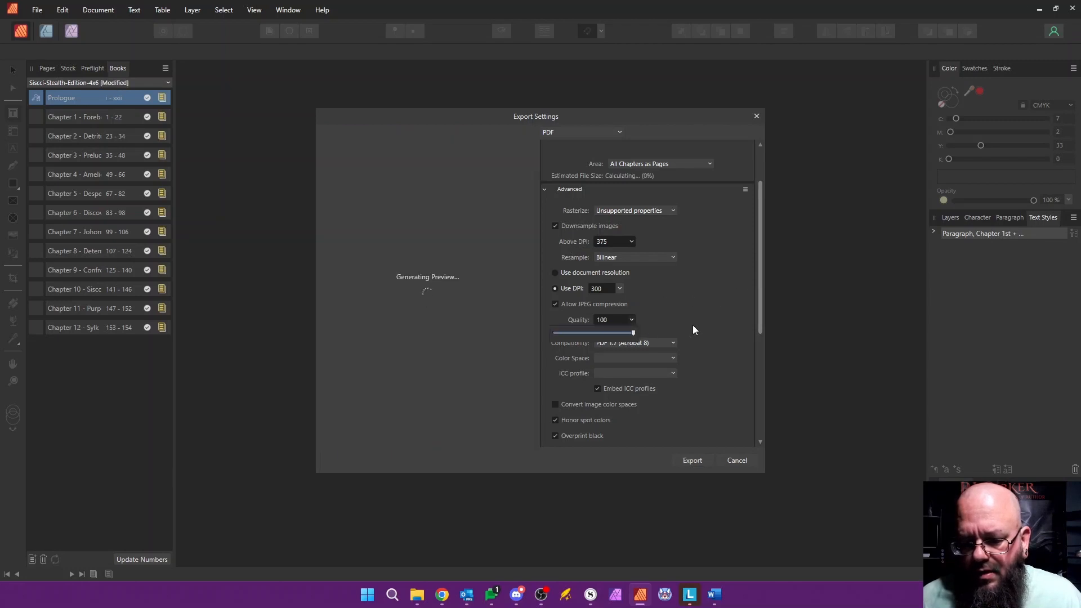
click(713, 317)
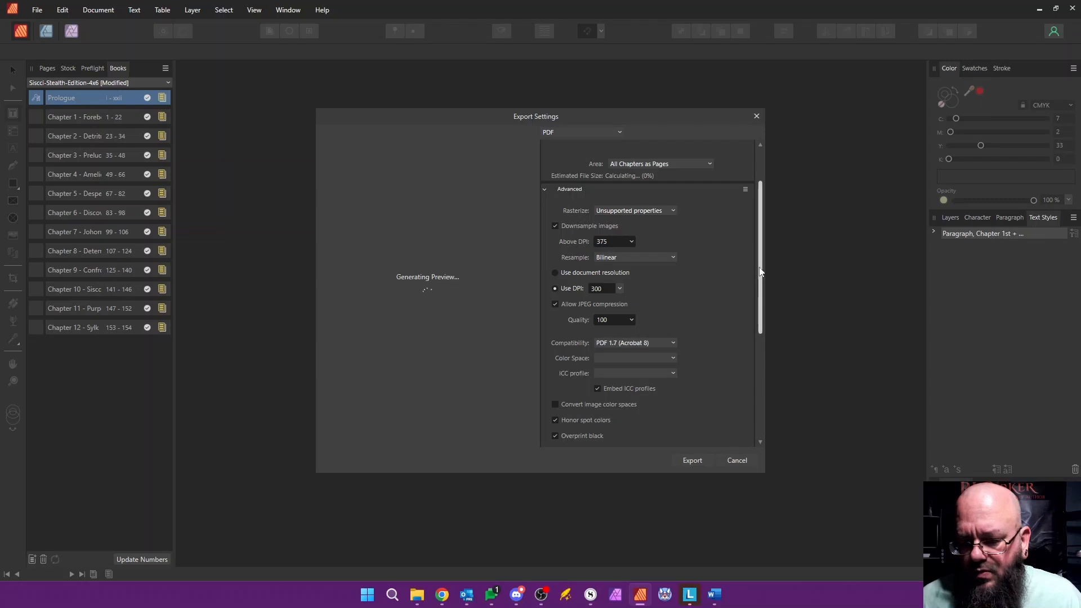
Step: Set the PDF export's compatibility to PDF/X-1a:2003
drag(763, 271, 742, 337)
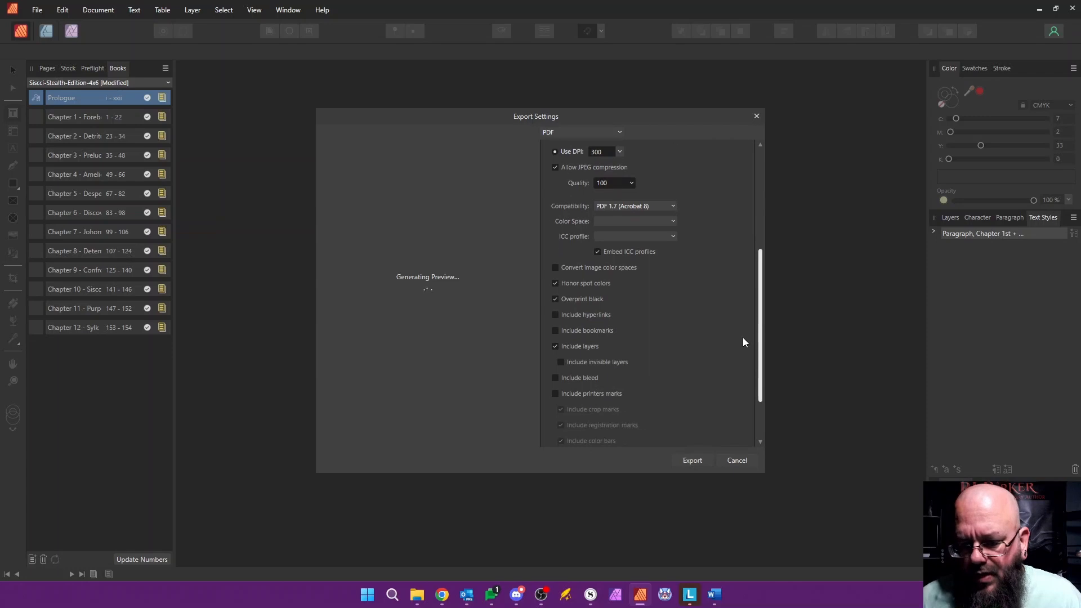
click(673, 237)
click(674, 237)
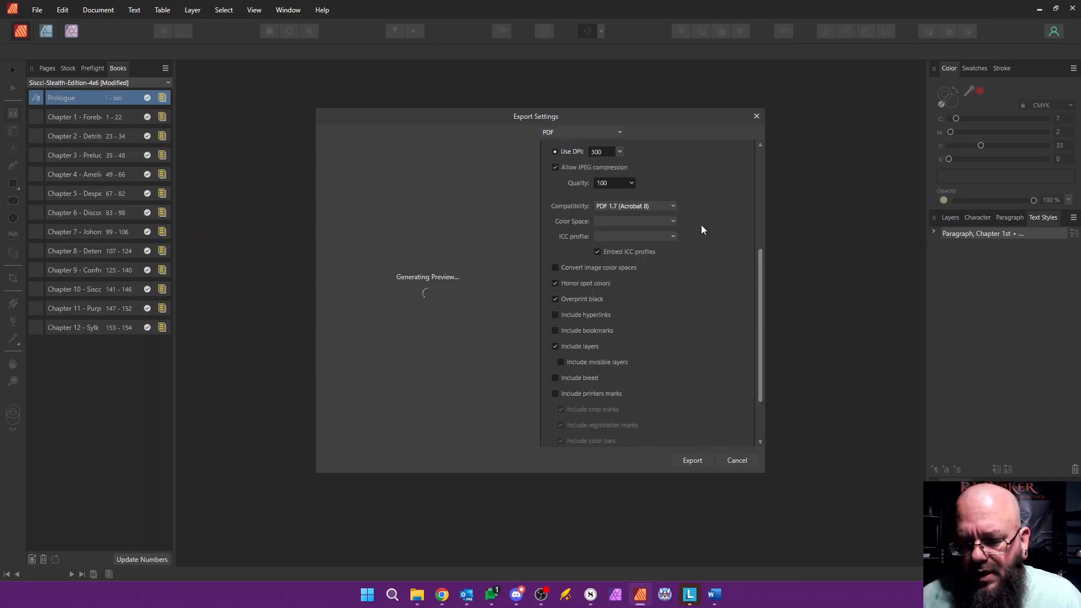
click(673, 206)
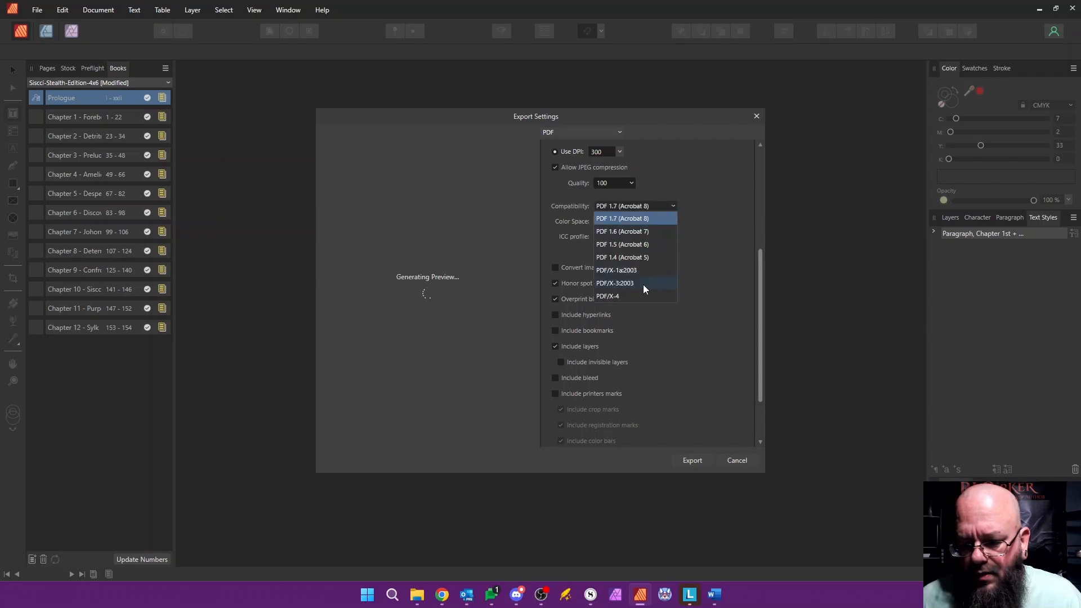
click(640, 270)
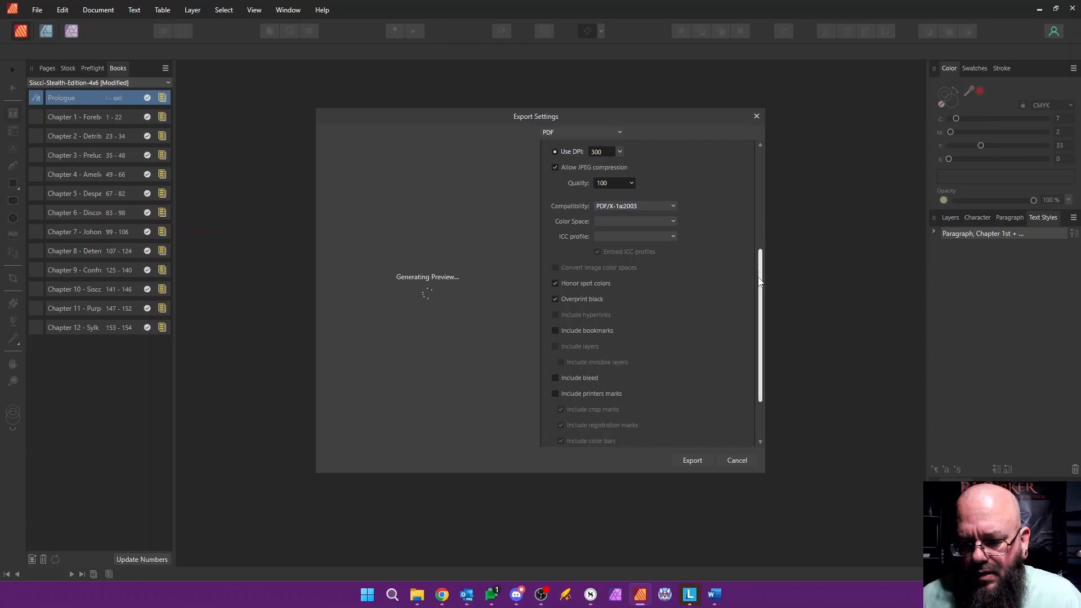
Step: Include the bleed and export the book as Siscci-Stealth-Edition-4x6.pdf in the Stealth 4x6 folder
drag(760, 276, 745, 323)
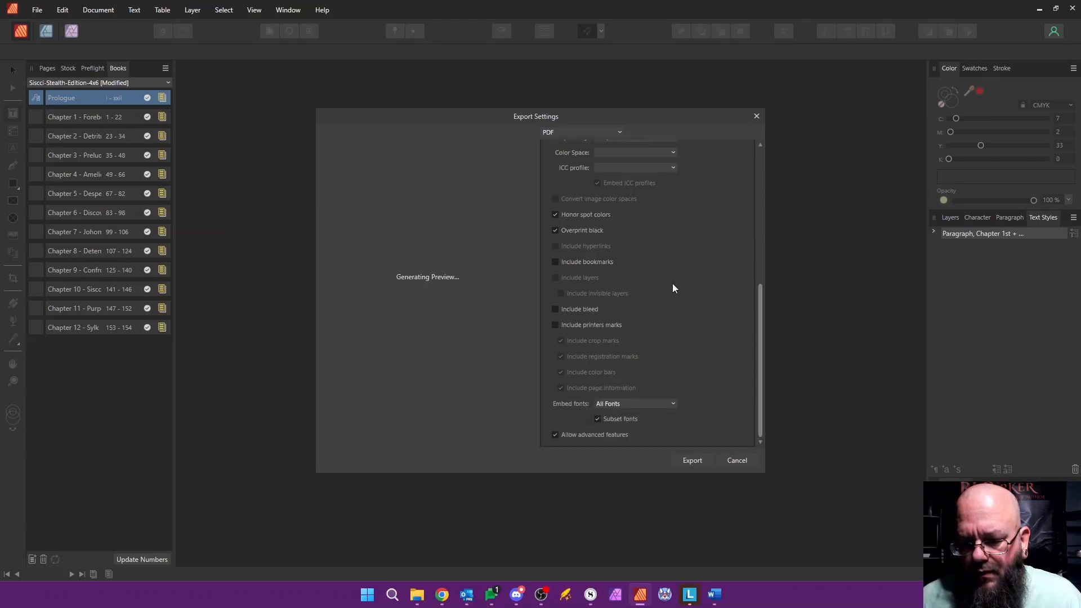
click(556, 310)
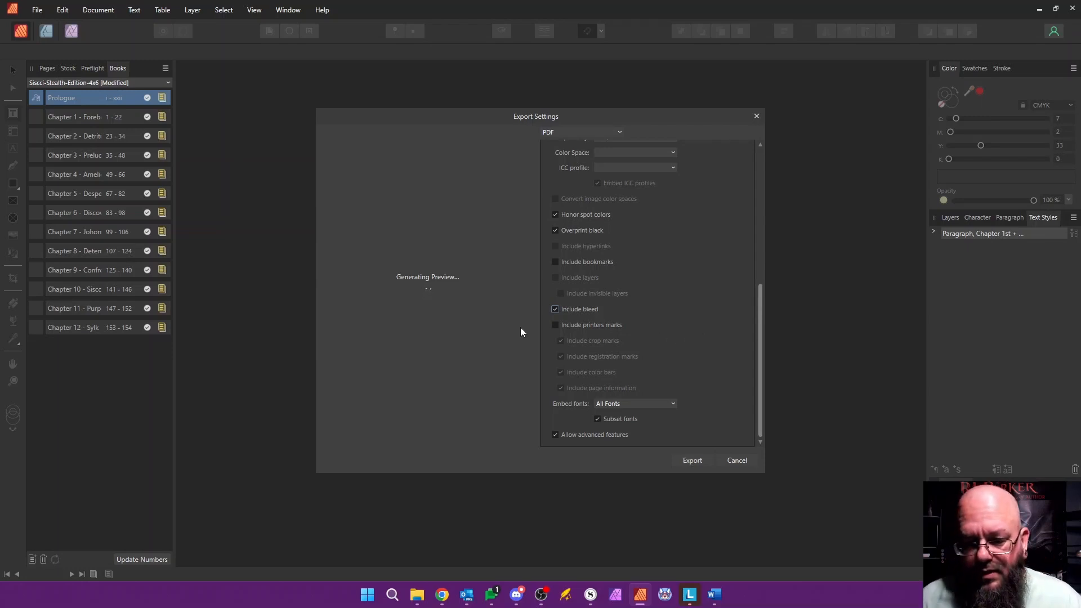
drag(755, 309, 758, 146)
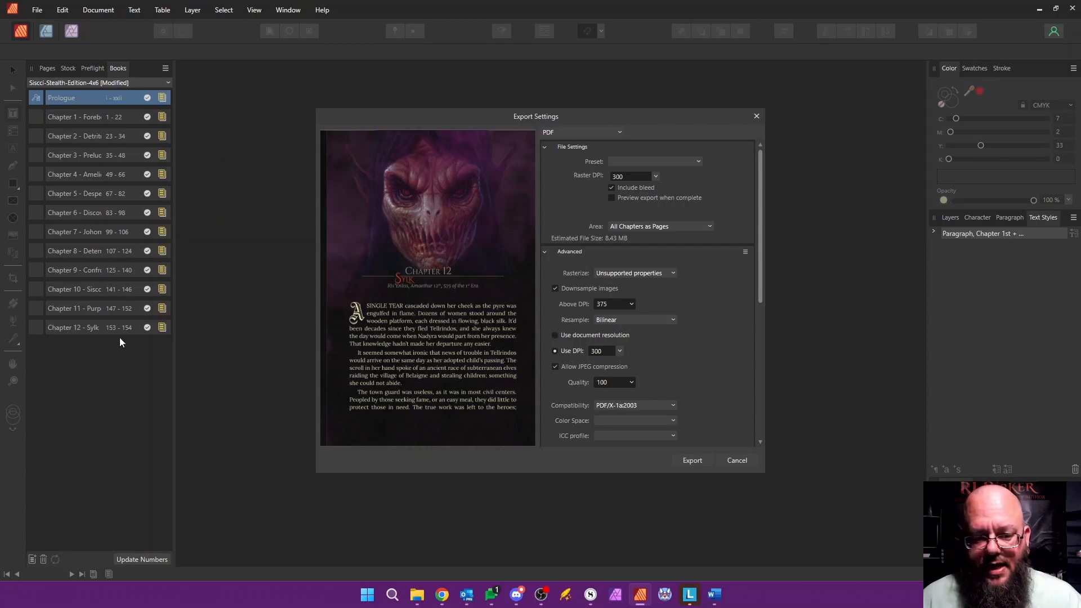
click(694, 460)
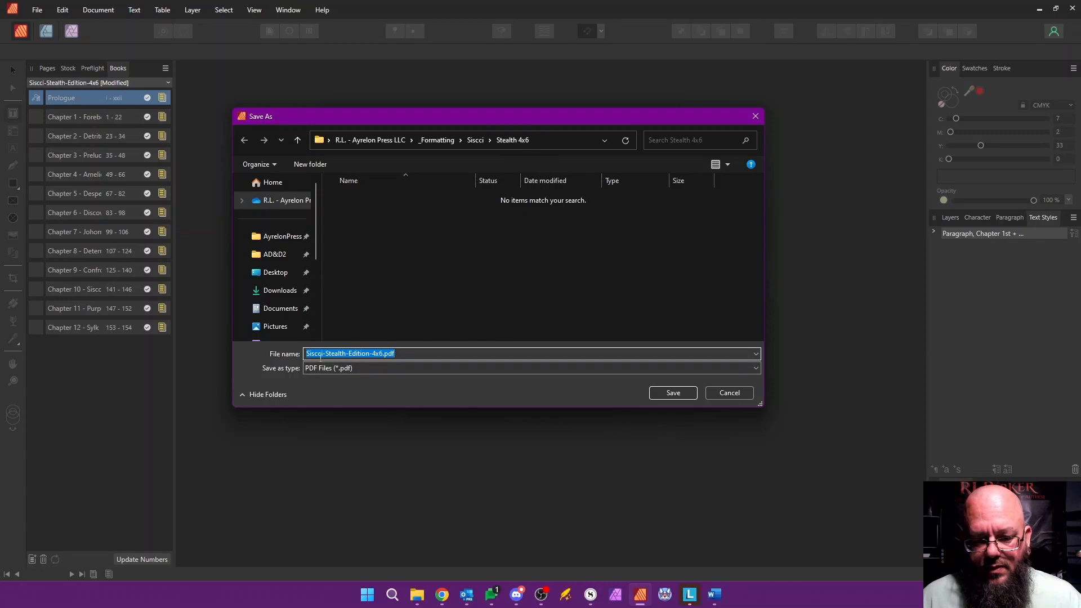
click(671, 394)
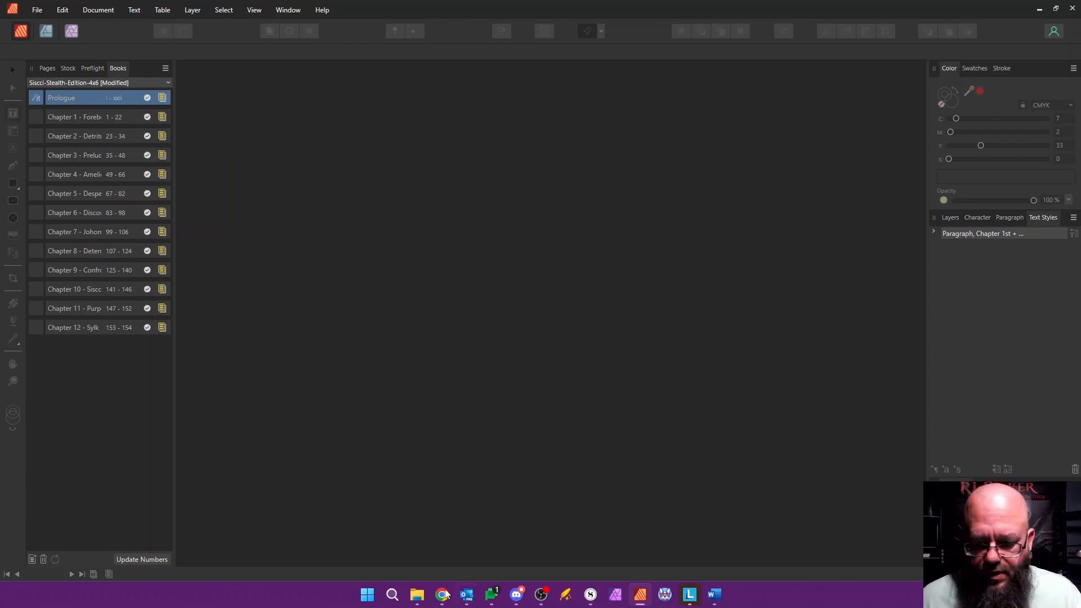
Step: Switch to the Stealth 4x6 folder in File Explorer and open Siscci-Stealth-Edition-4x6.pdf
mouse_move(416, 594)
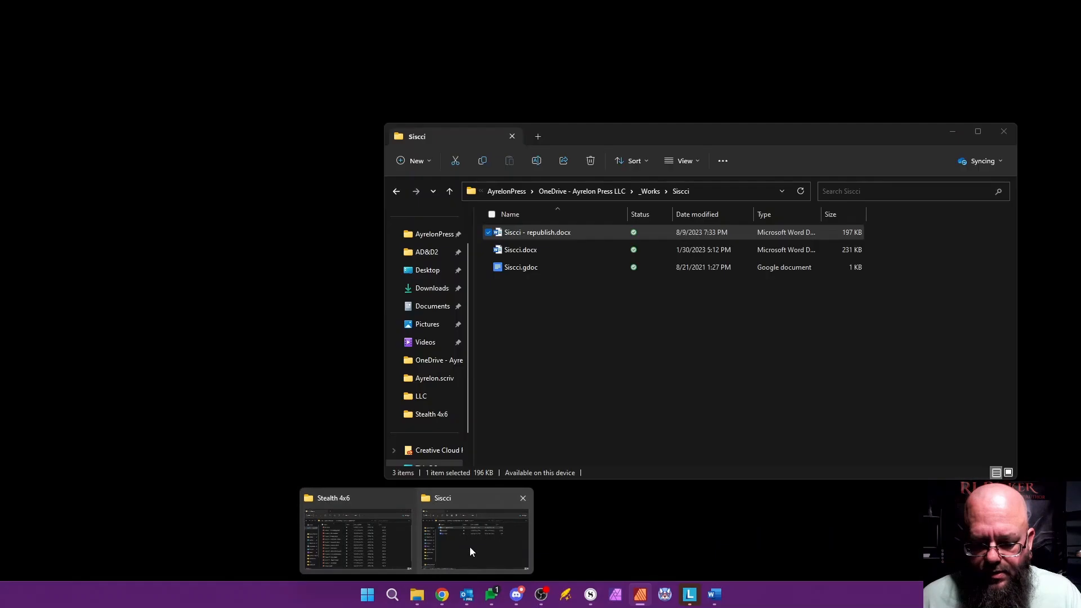
click(401, 543)
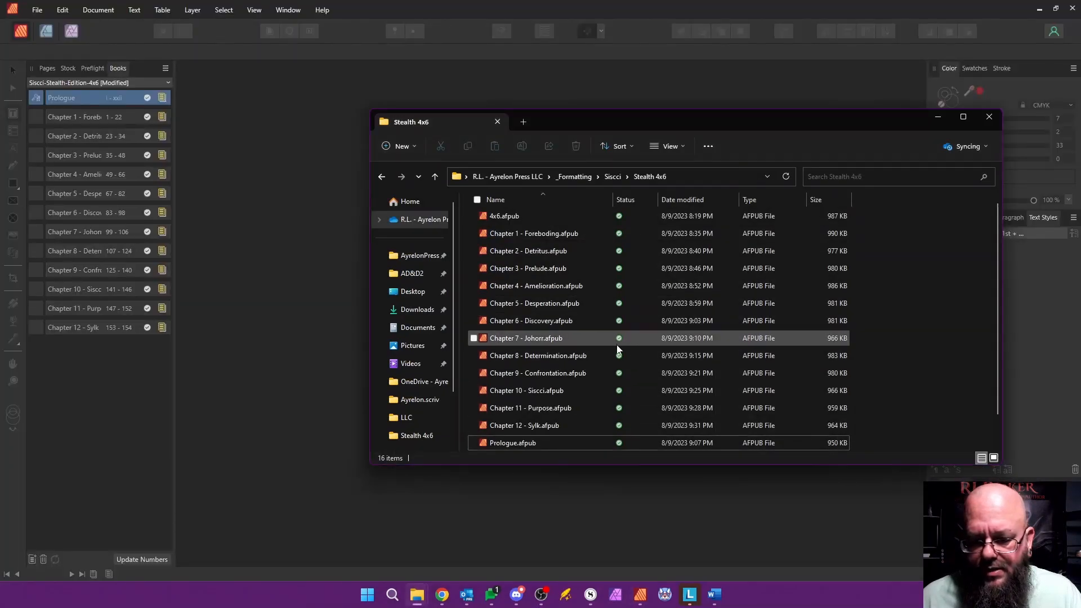
scroll(625, 349, down, 1)
click(570, 447)
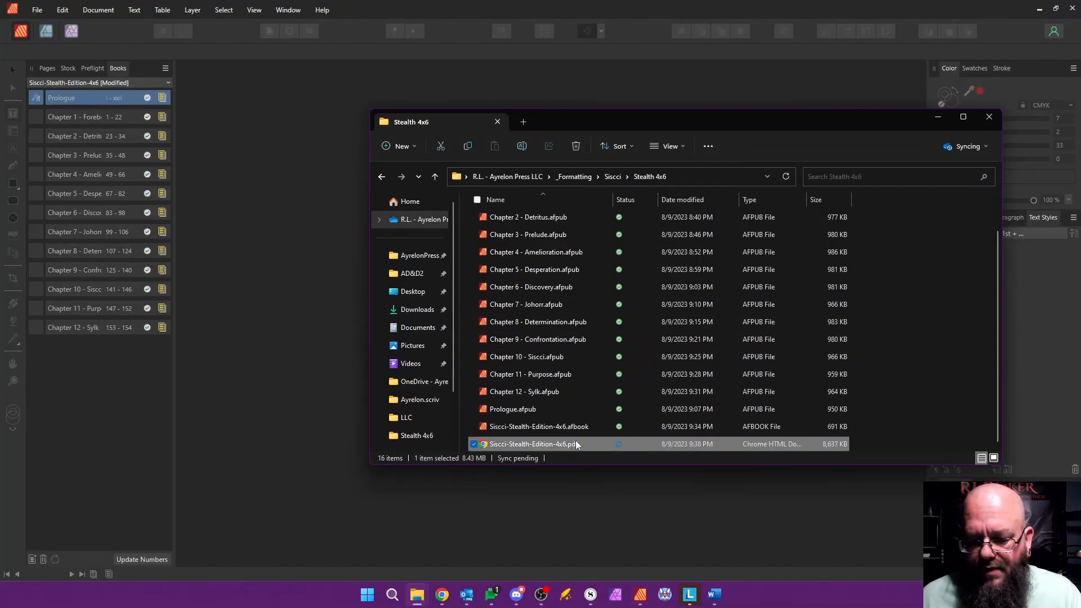
double_click(577, 445)
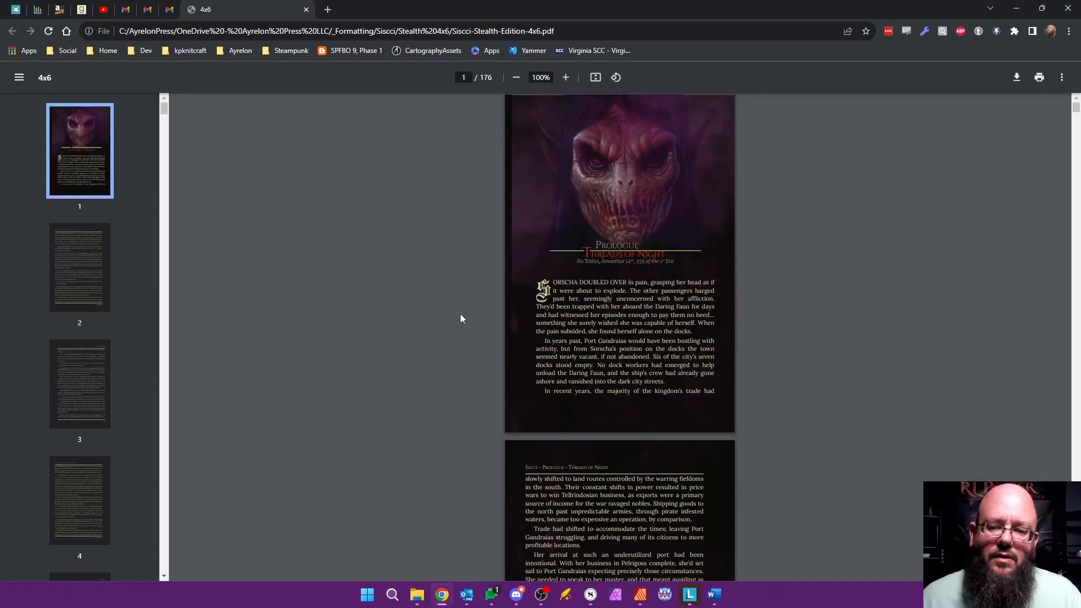
Step: Examine the Prologue pages of the exported PDF up to the start of Chapter 1, checking headers, body text and page numbers
scroll(327, 287, down, 10)
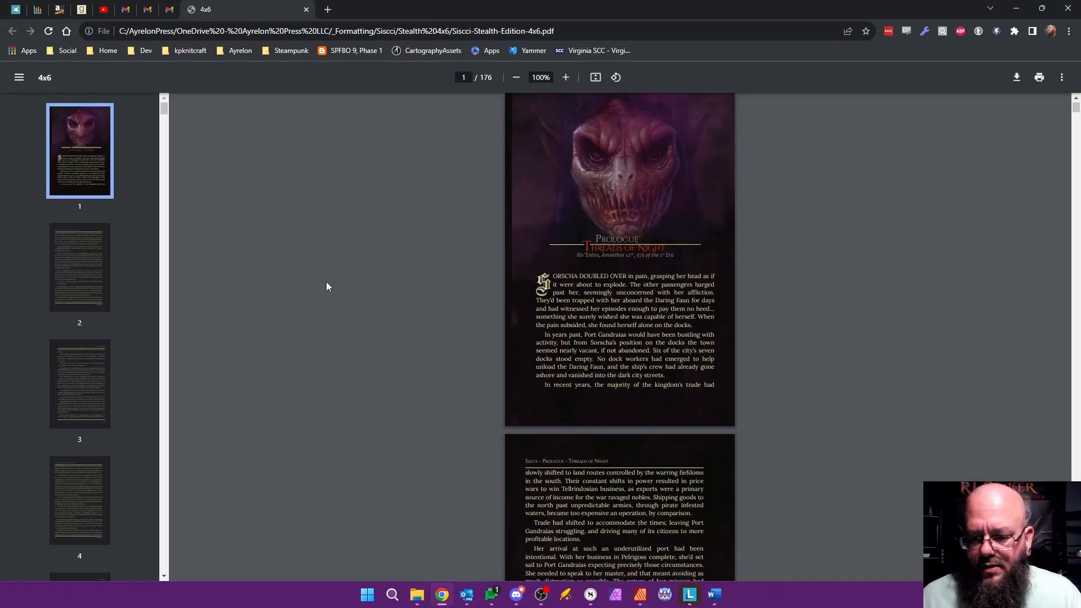
scroll(327, 286, down, 10)
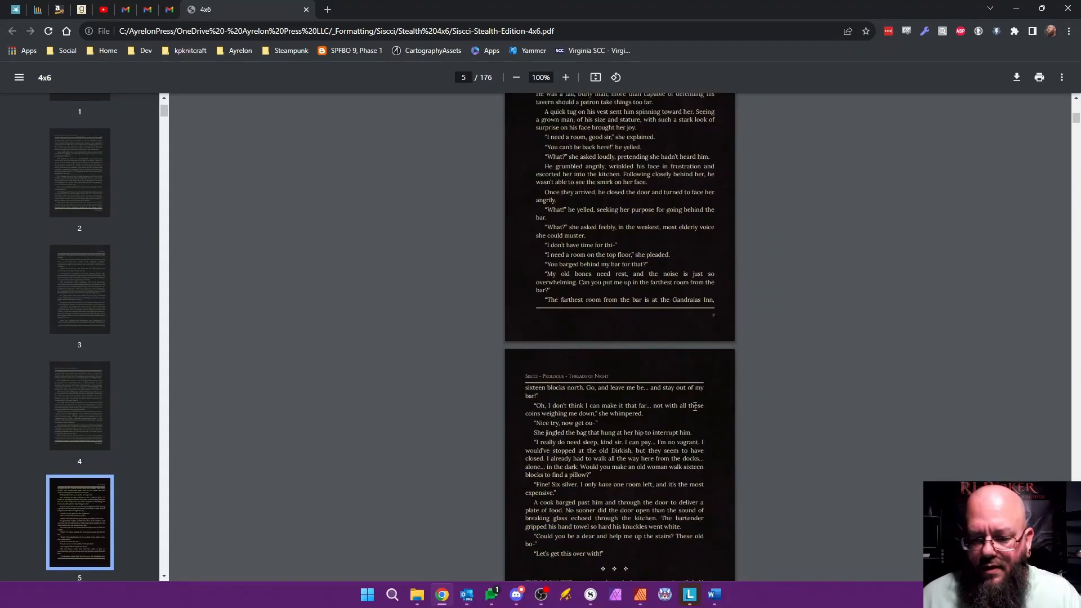
scroll(476, 360, down, 15)
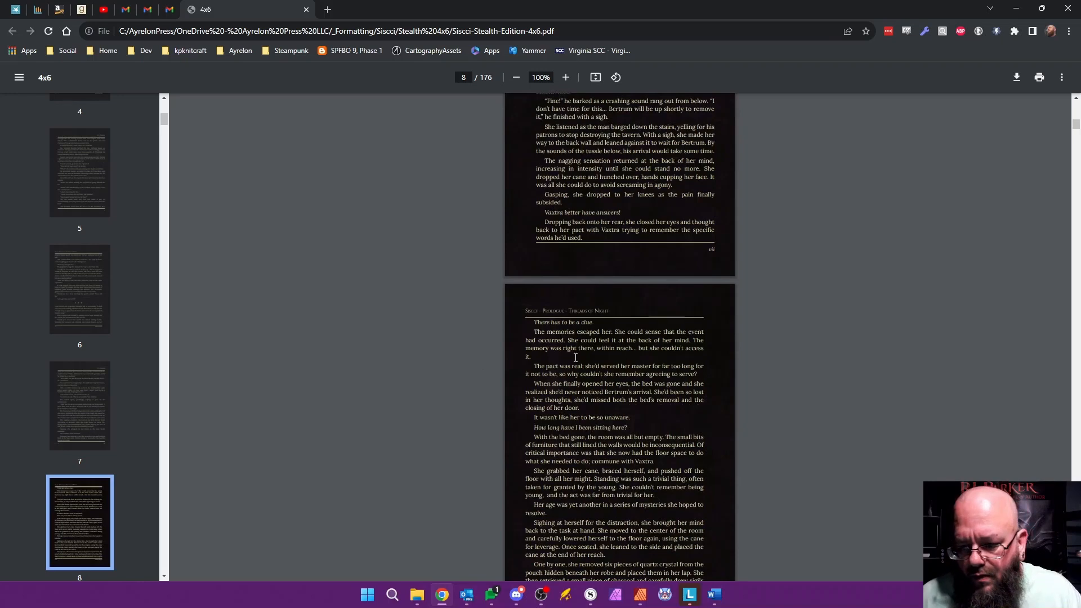
ctrl+scroll(671, 367, up, 5)
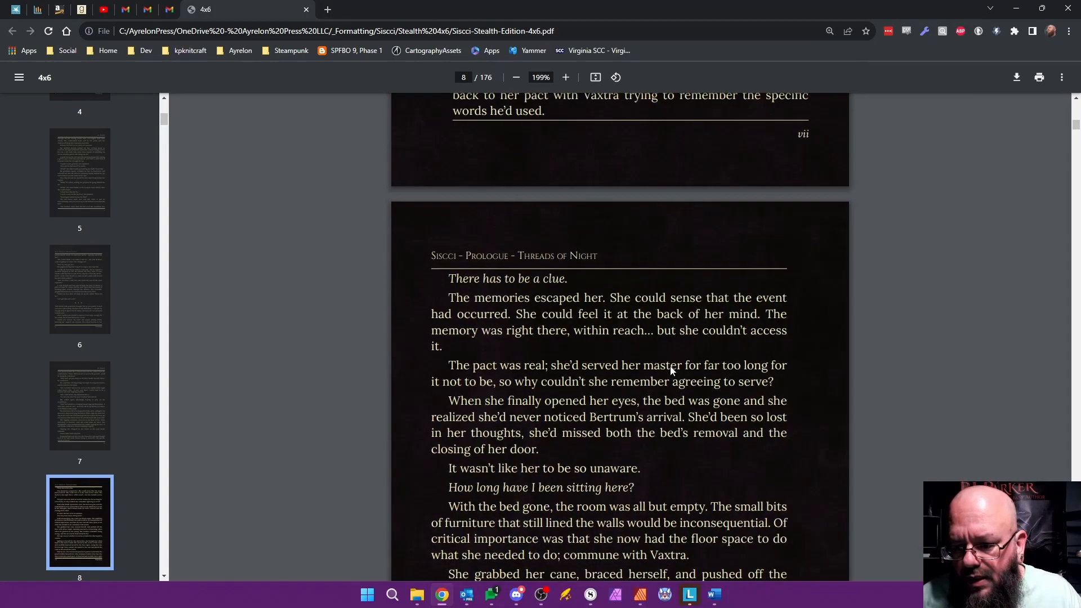
ctrl+scroll(670, 366, up, 5)
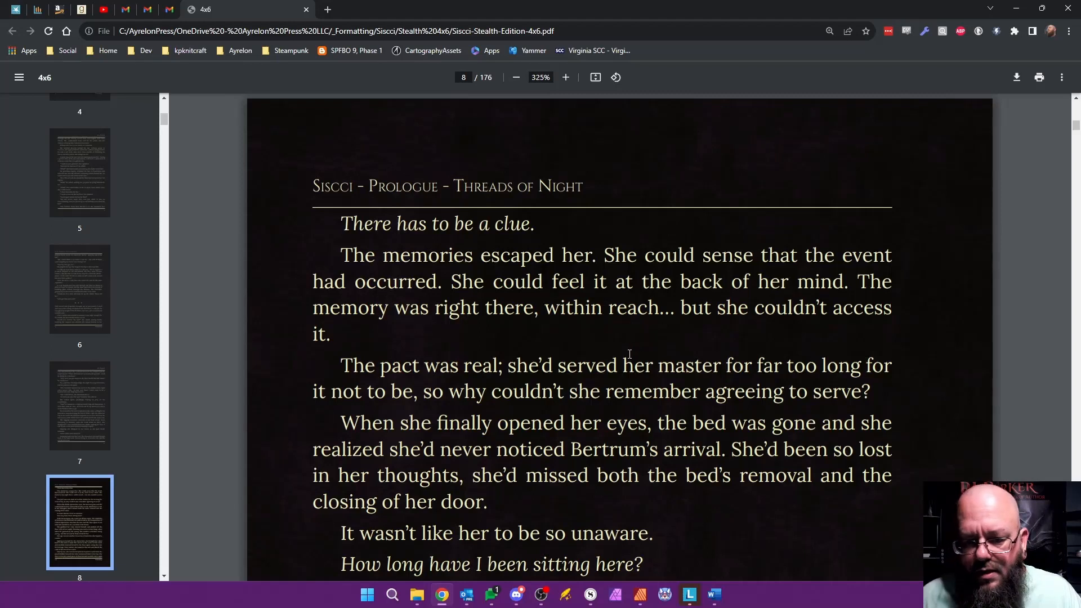
ctrl+scroll(634, 355, down, 10)
ctrl+scroll(652, 365, up, 3)
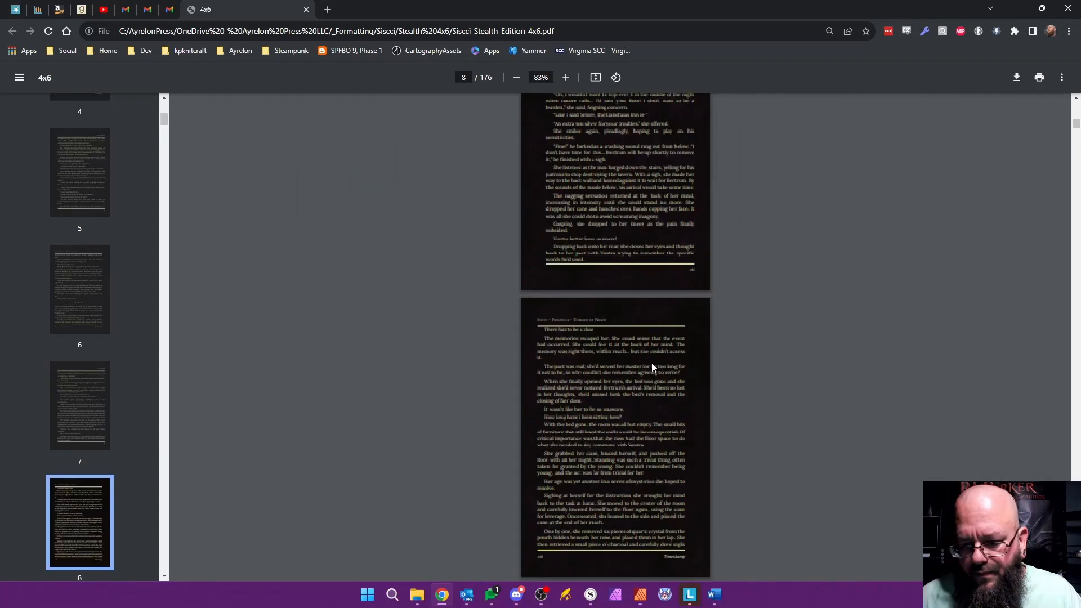
scroll(651, 363, down, 5)
scroll(651, 363, down, 20)
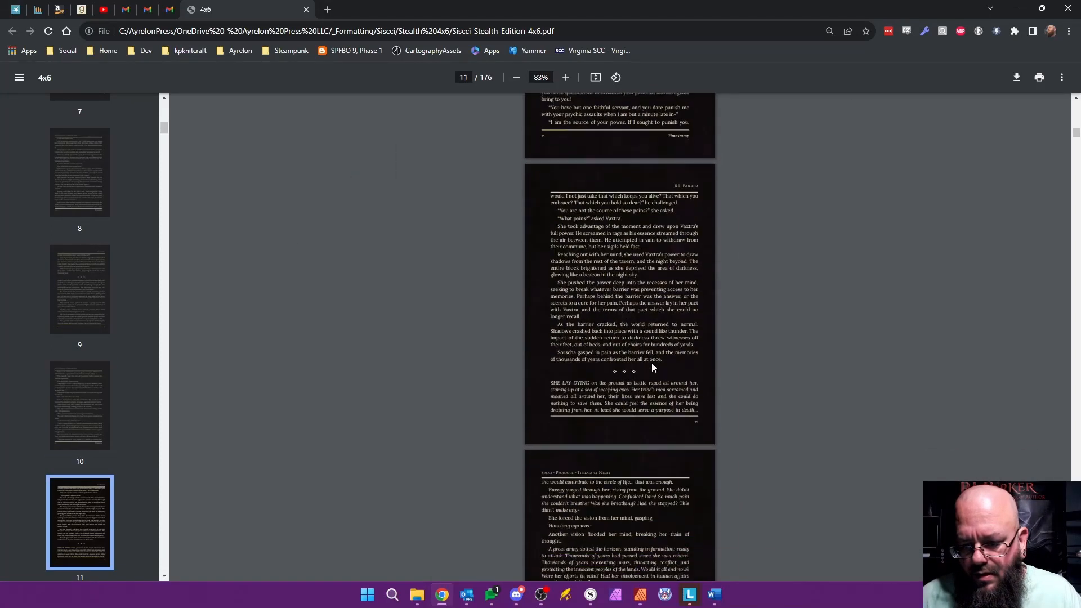
scroll(651, 368, down, 20)
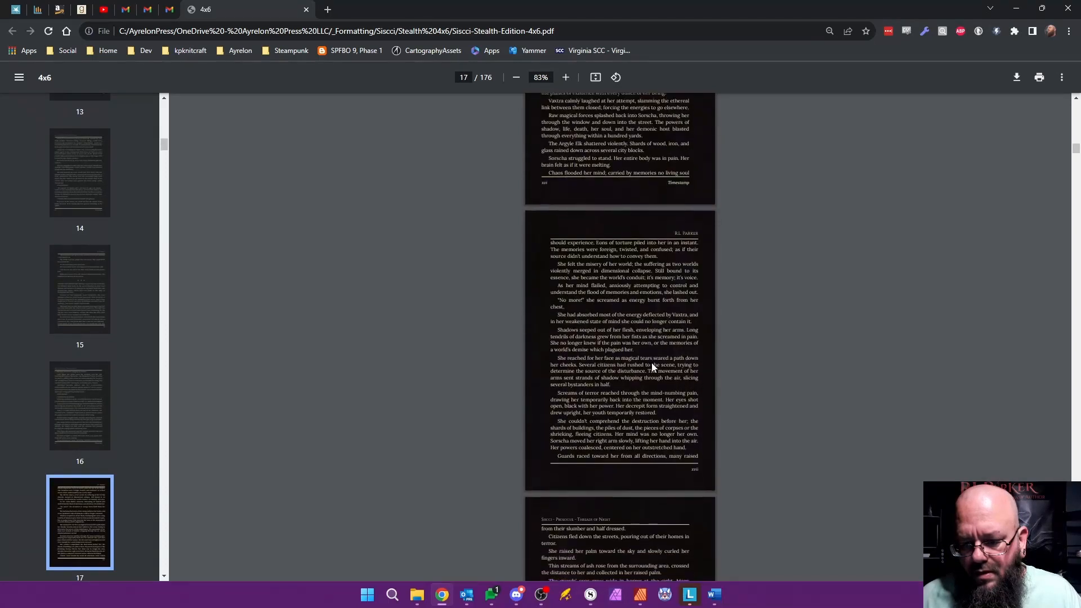
scroll(654, 365, up, 5)
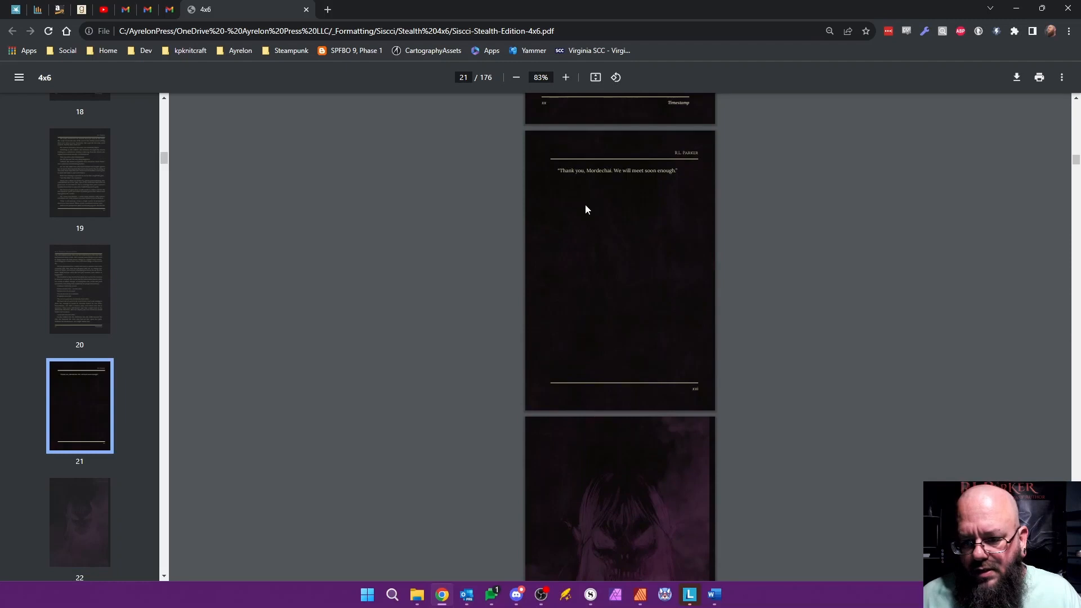
scroll(637, 286, down, 5)
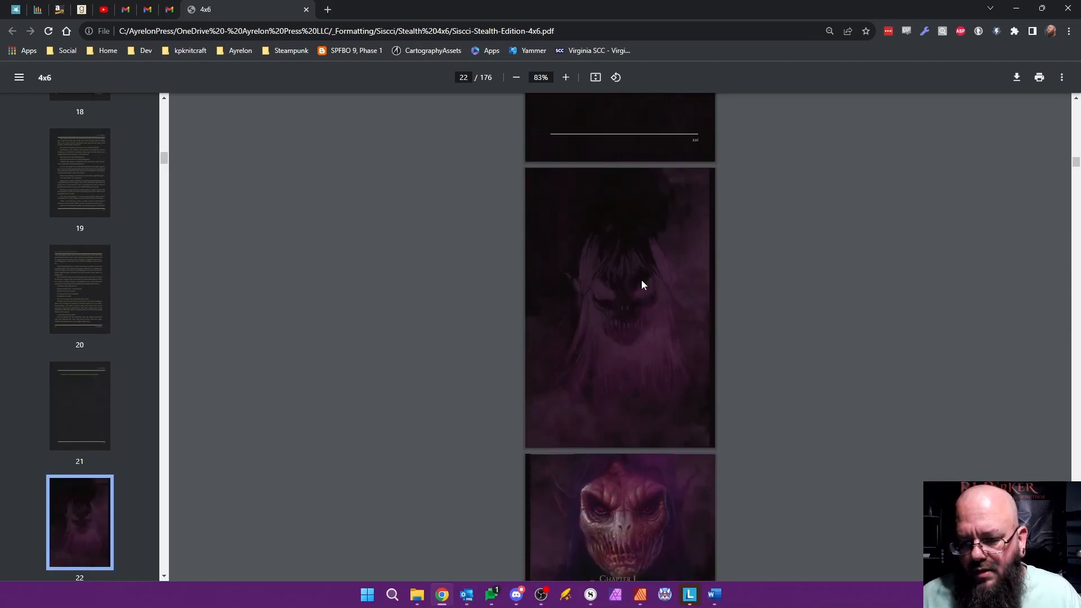
Step: Examine the Chapter 1 opening spread of the exported PDF closely, checking the artwork at the page edges and the chapter heading
scroll(619, 288, down, 3)
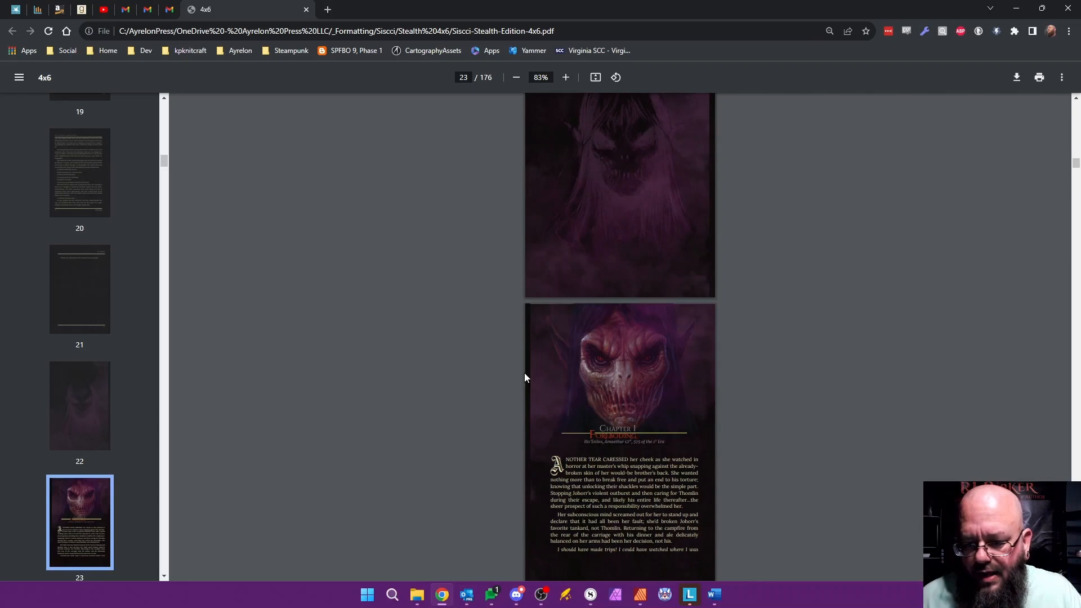
scroll(542, 329, up, 5)
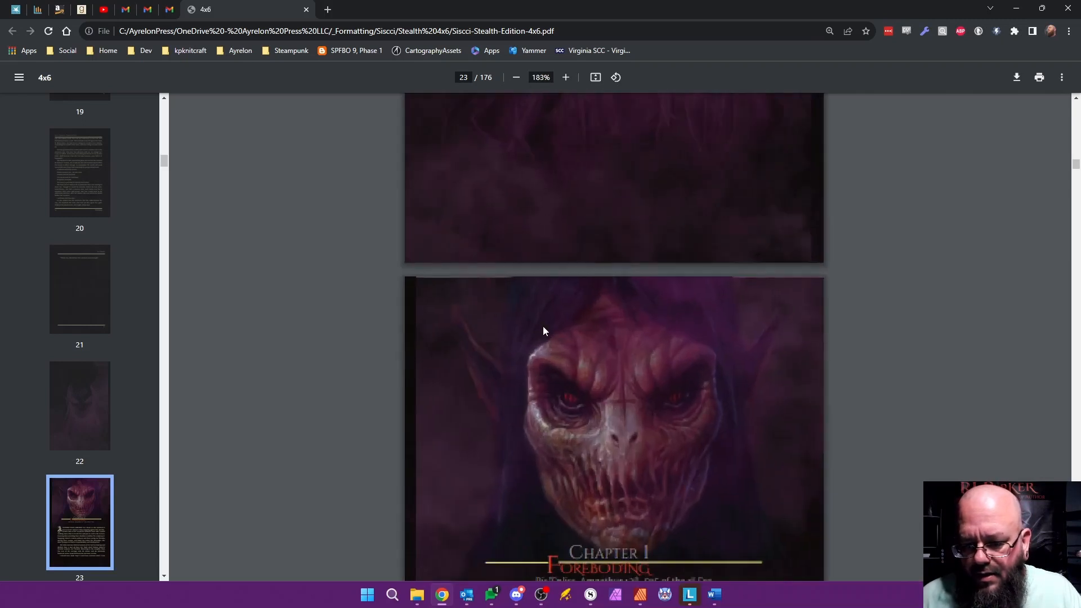
scroll(512, 332, up, 4)
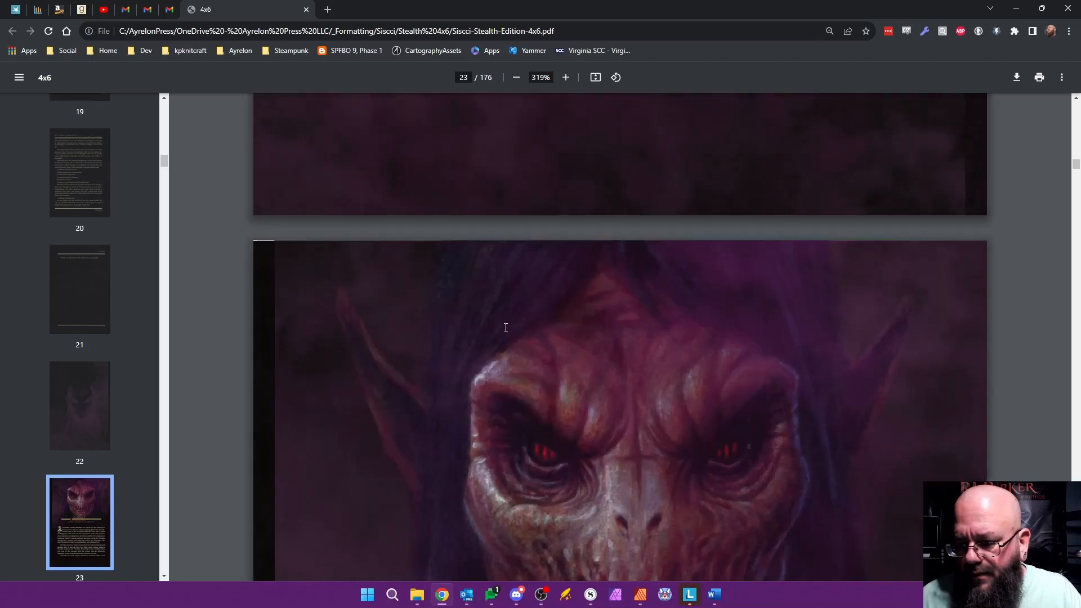
scroll(264, 279, up, 1)
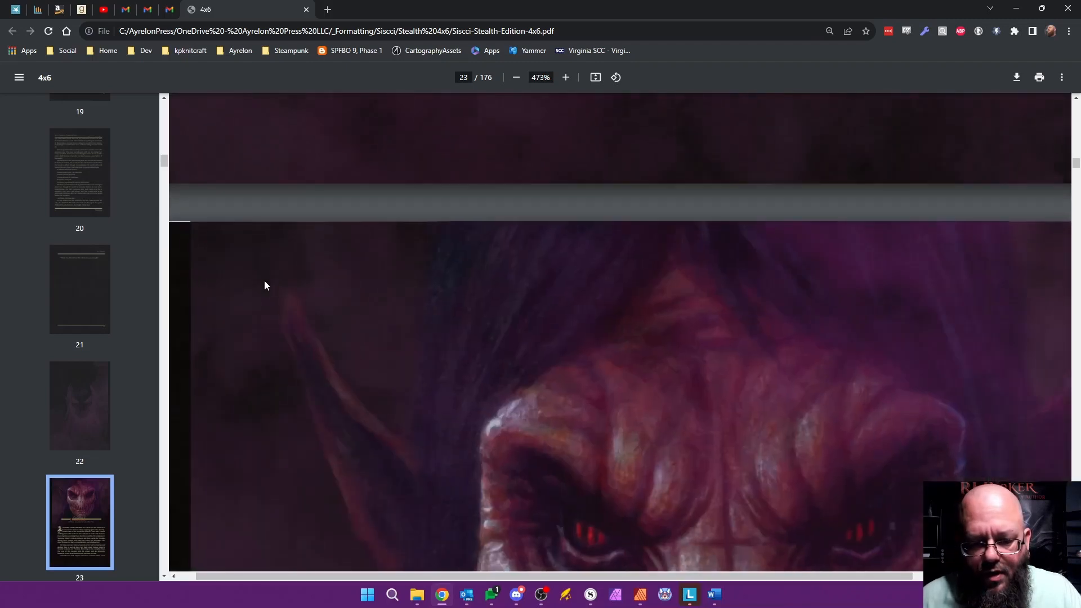
scroll(265, 281, down, 5)
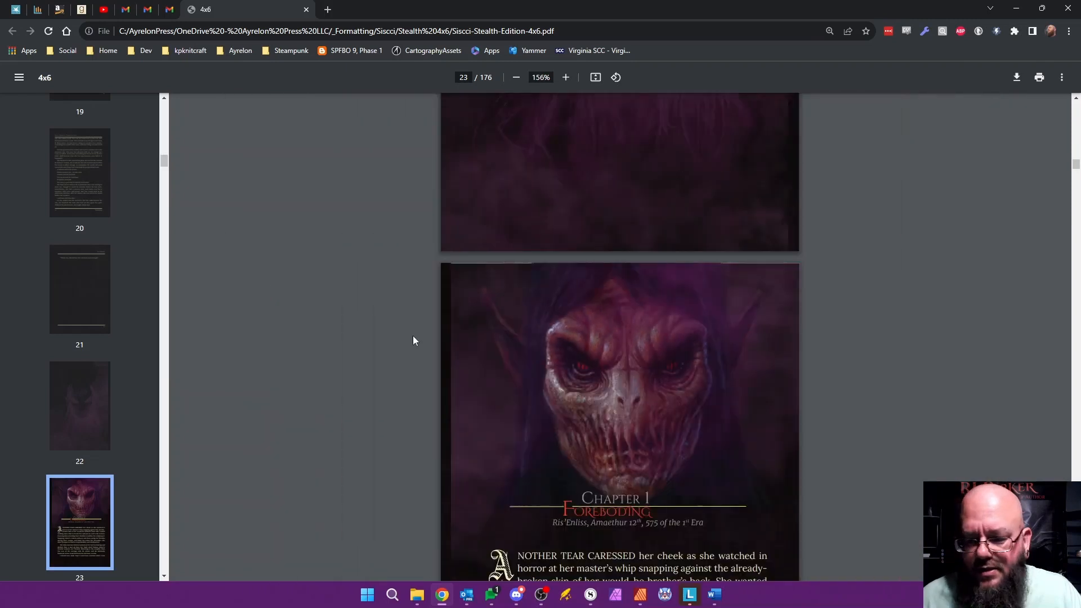
scroll(411, 341, down, 5)
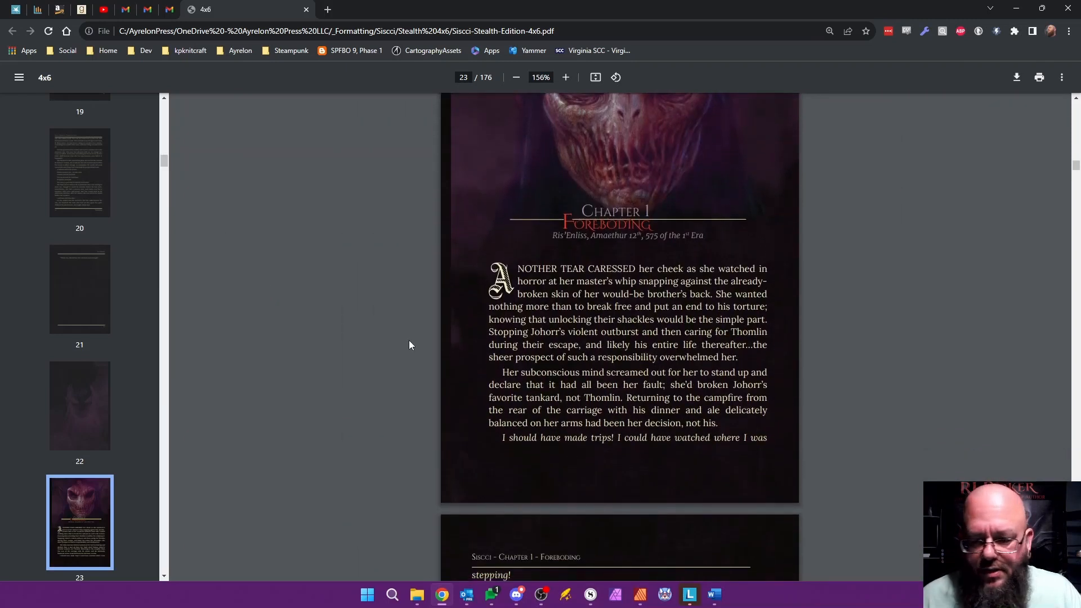
Step: Examine the Chapter 1 body pages, checking running headers, scene breaks, text alignment and page numbers through to the chapter's end
scroll(409, 341, down, 15)
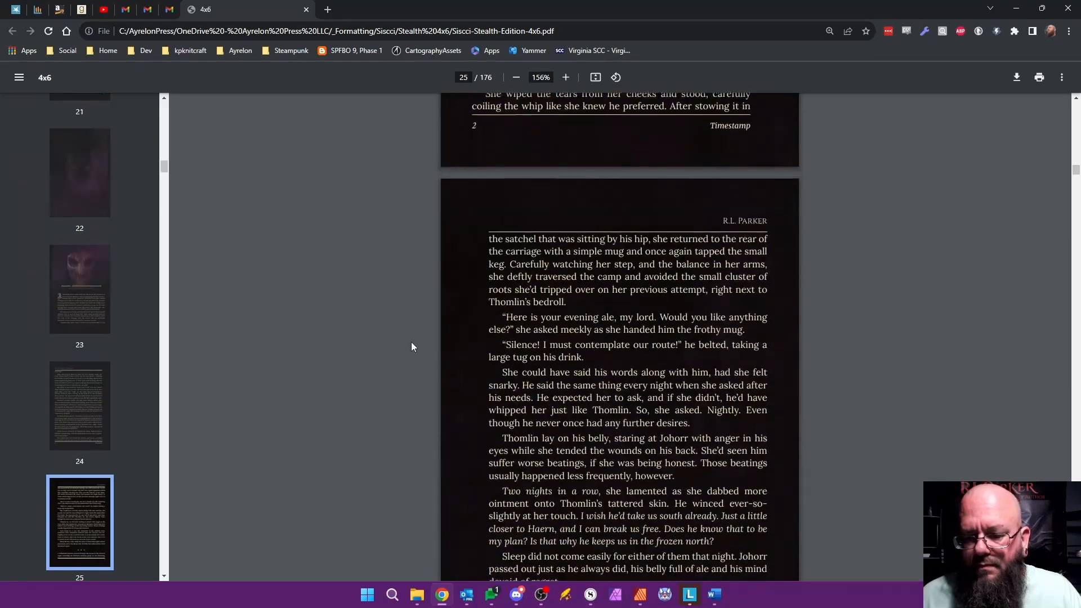
scroll(411, 345, down, 20)
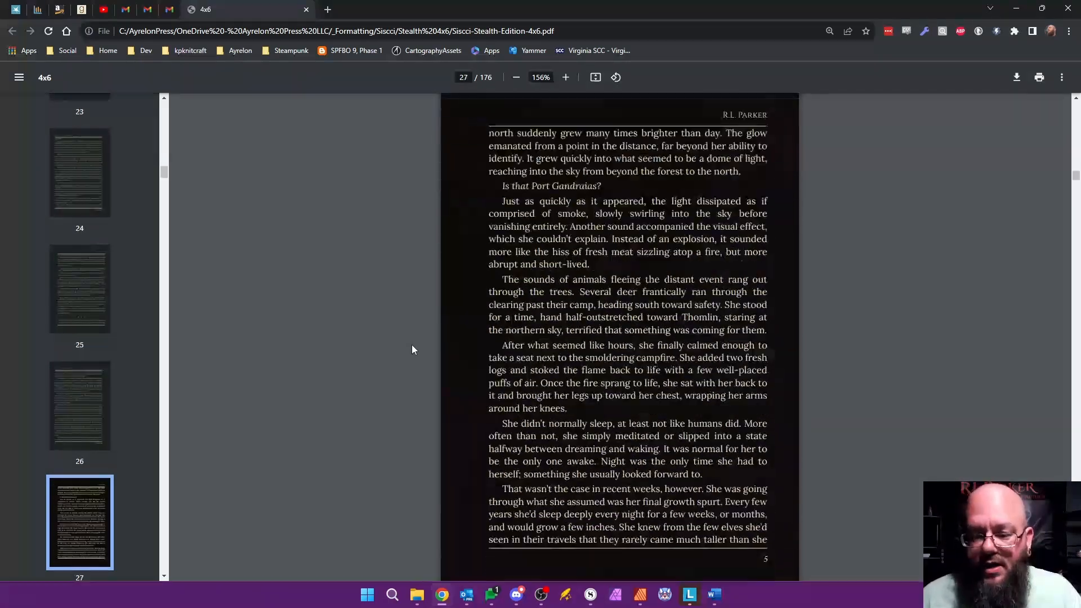
scroll(412, 349, down, 20)
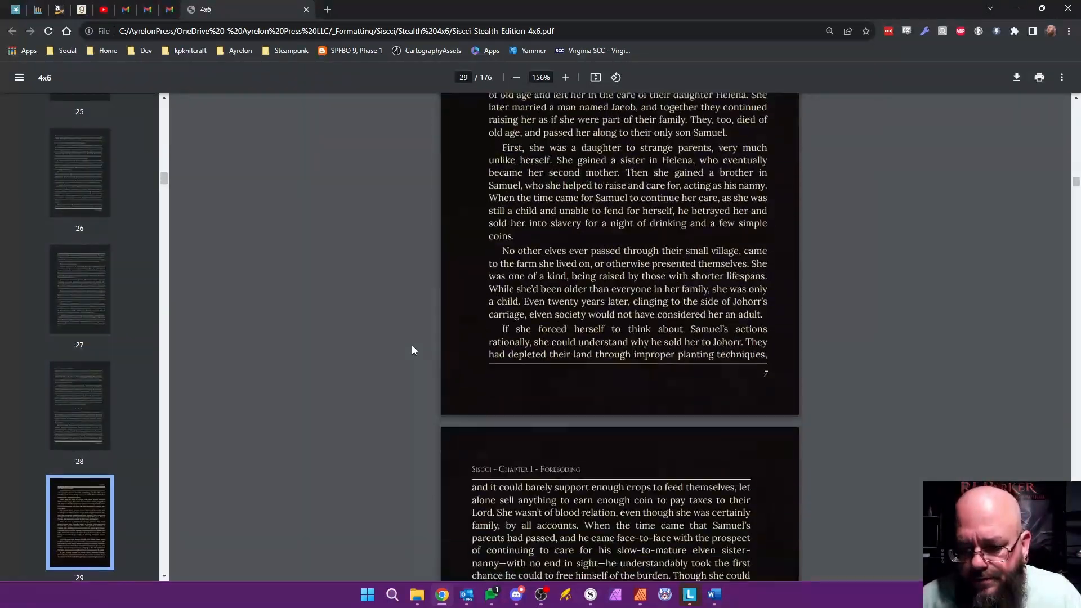
scroll(411, 349, down, 20)
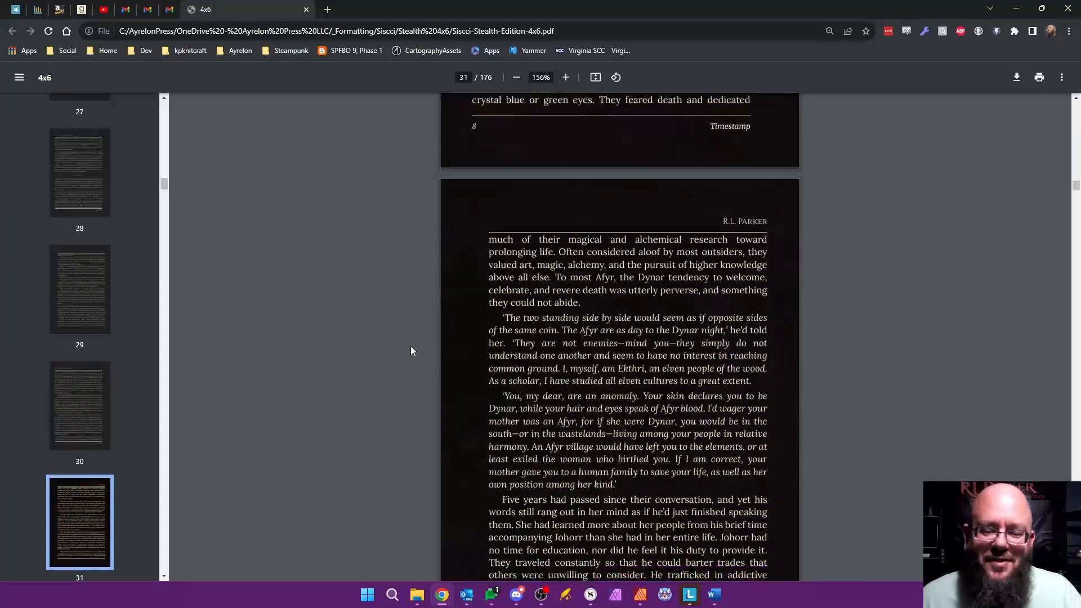
scroll(411, 347, down, 7)
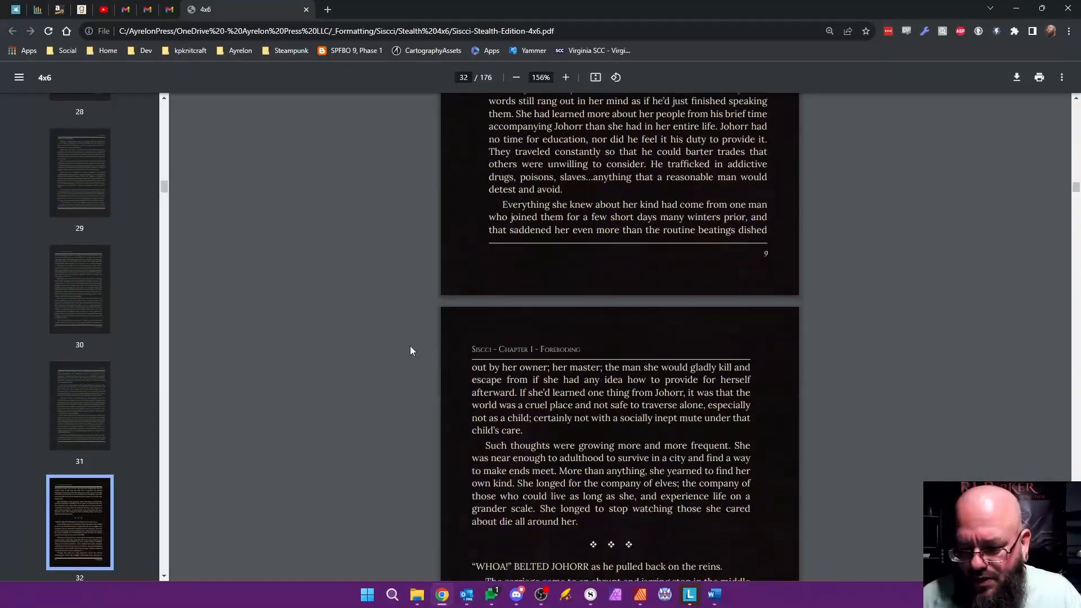
scroll(410, 349, down, 8)
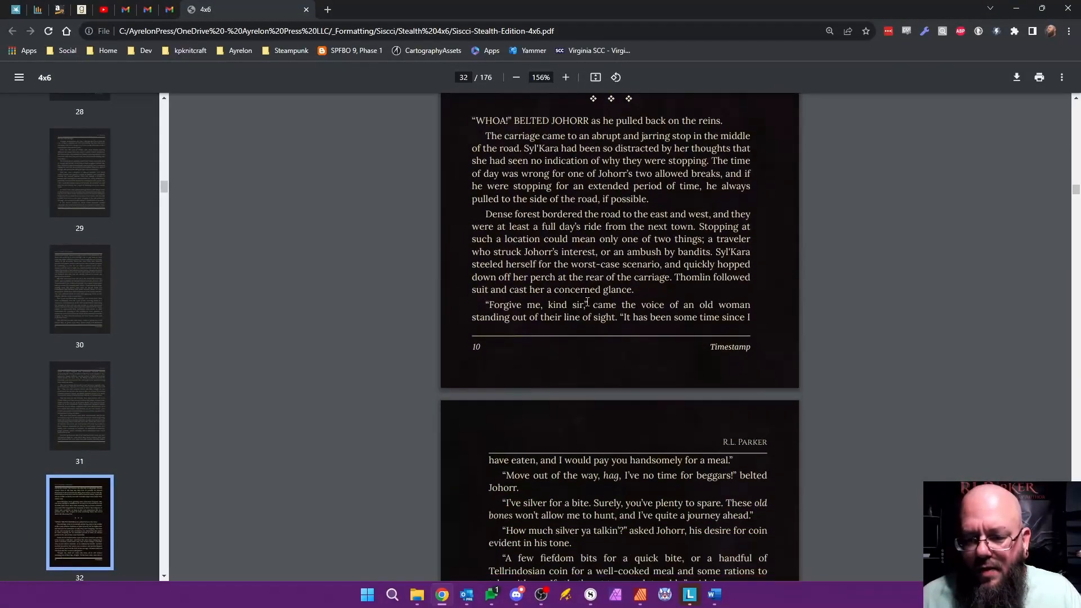
scroll(389, 284, down, 1)
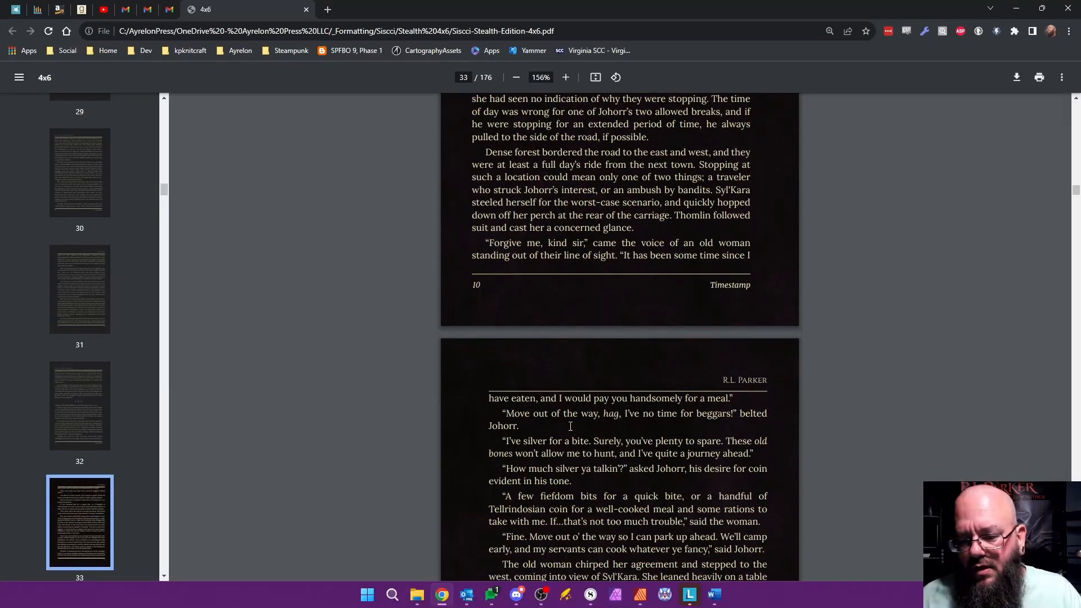
scroll(408, 404, down, 6)
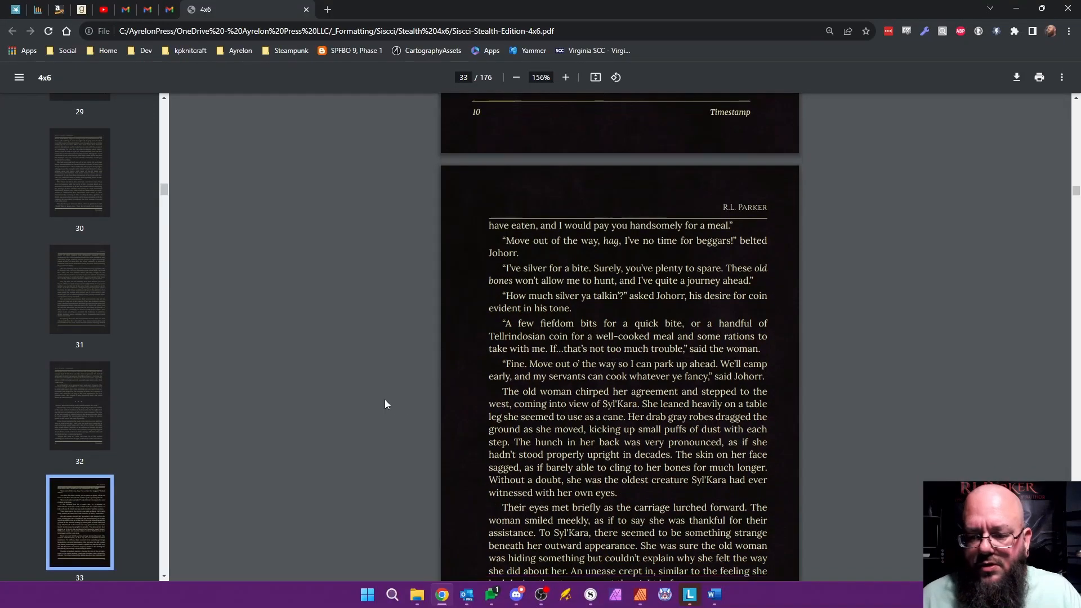
scroll(385, 402, down, 14)
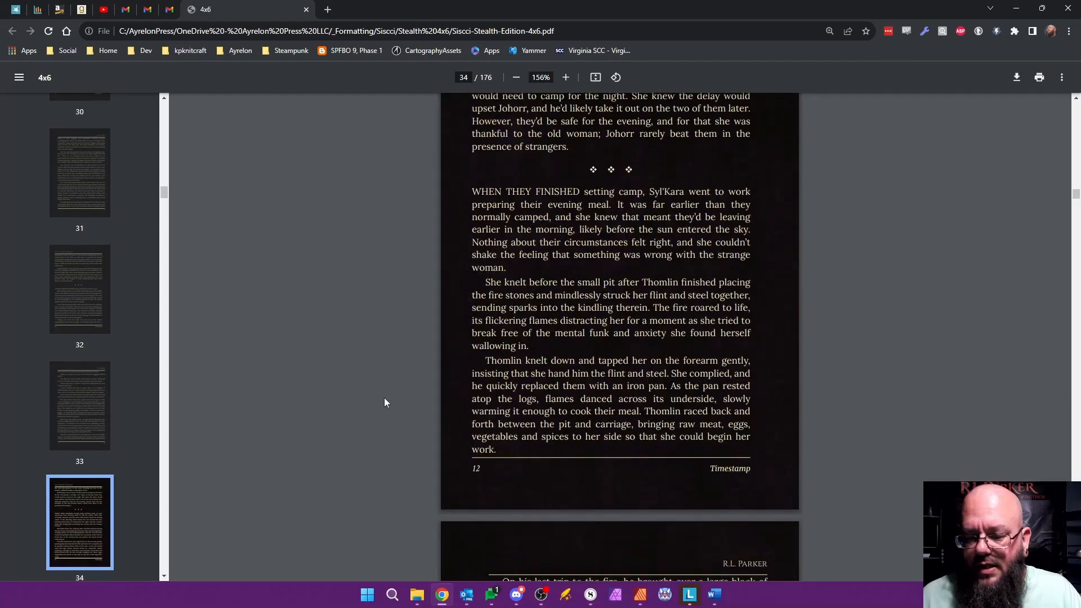
scroll(385, 402, down, 15)
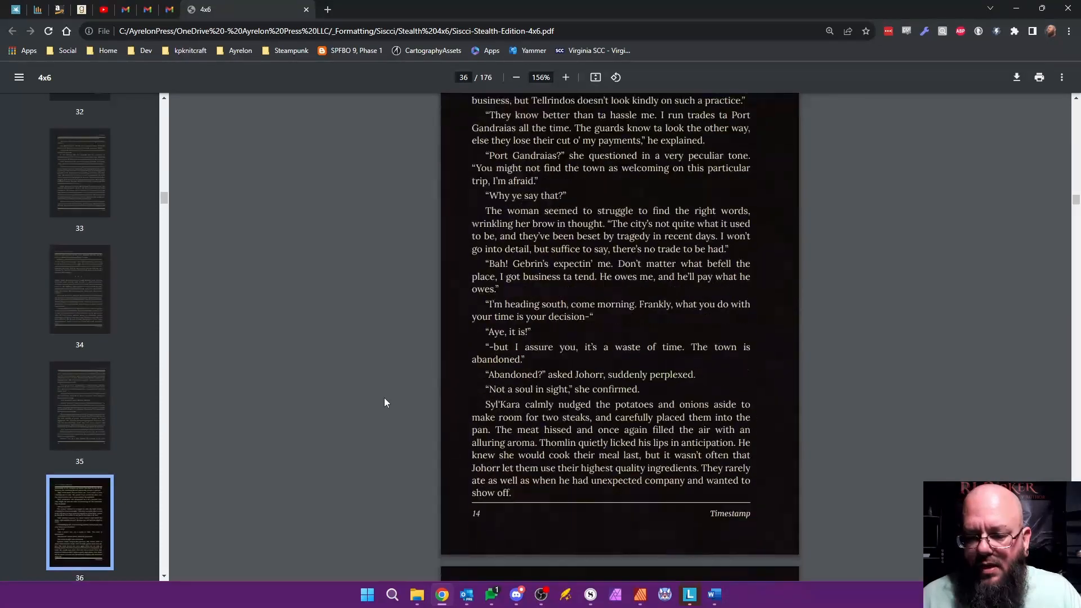
scroll(385, 402, down, 15)
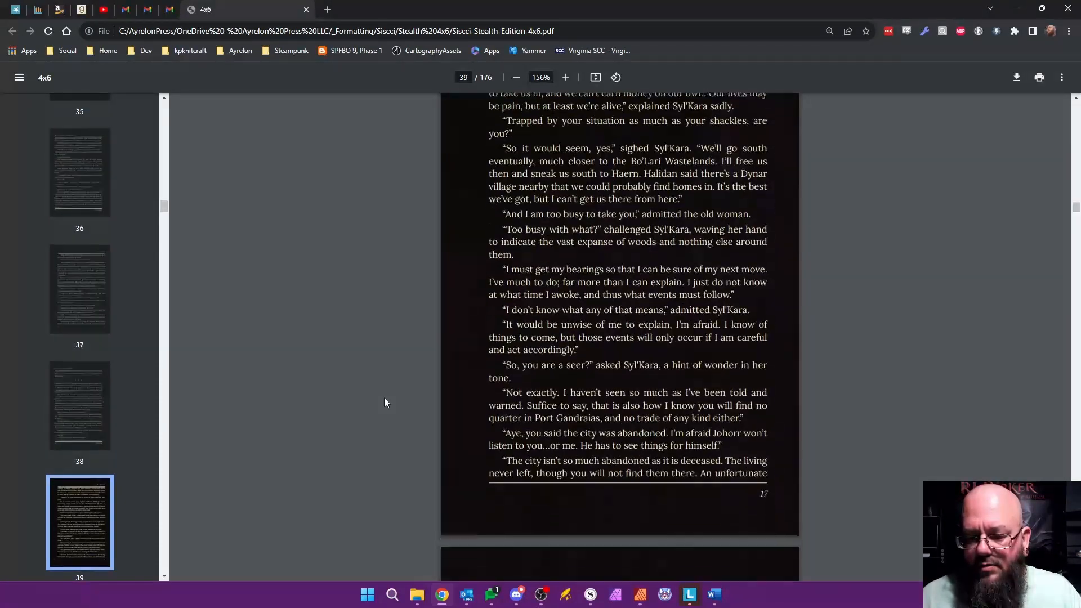
scroll(385, 402, down, 11)
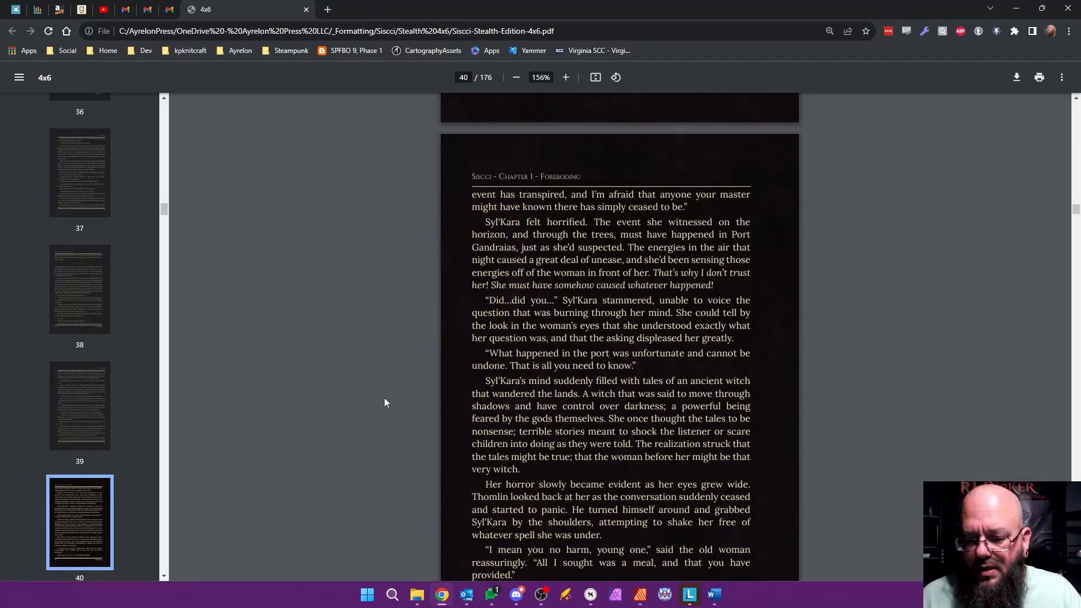
scroll(385, 398, down, 5)
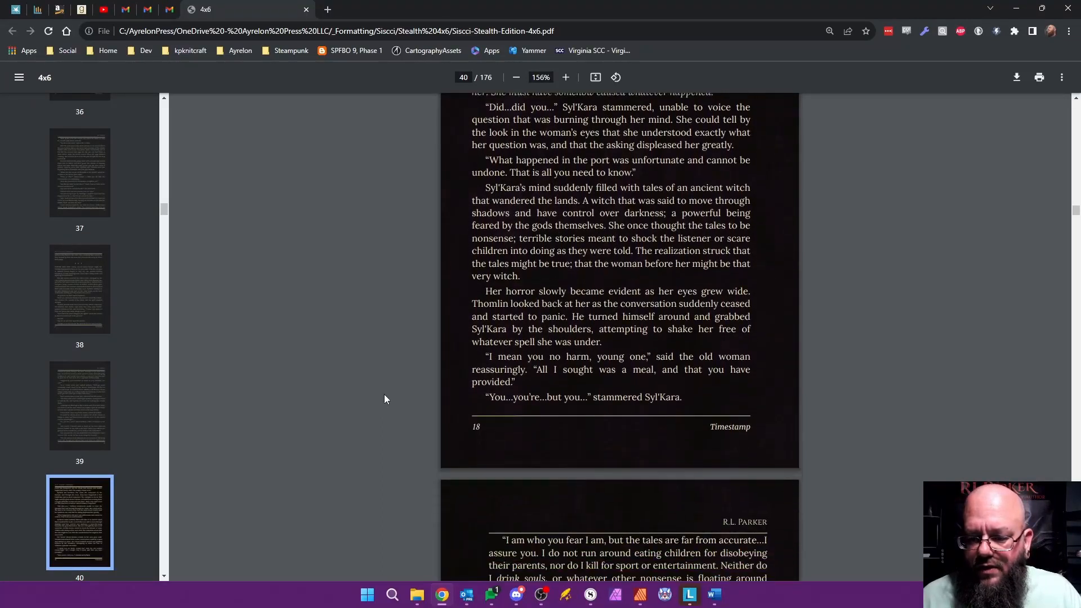
scroll(384, 398, down, 5)
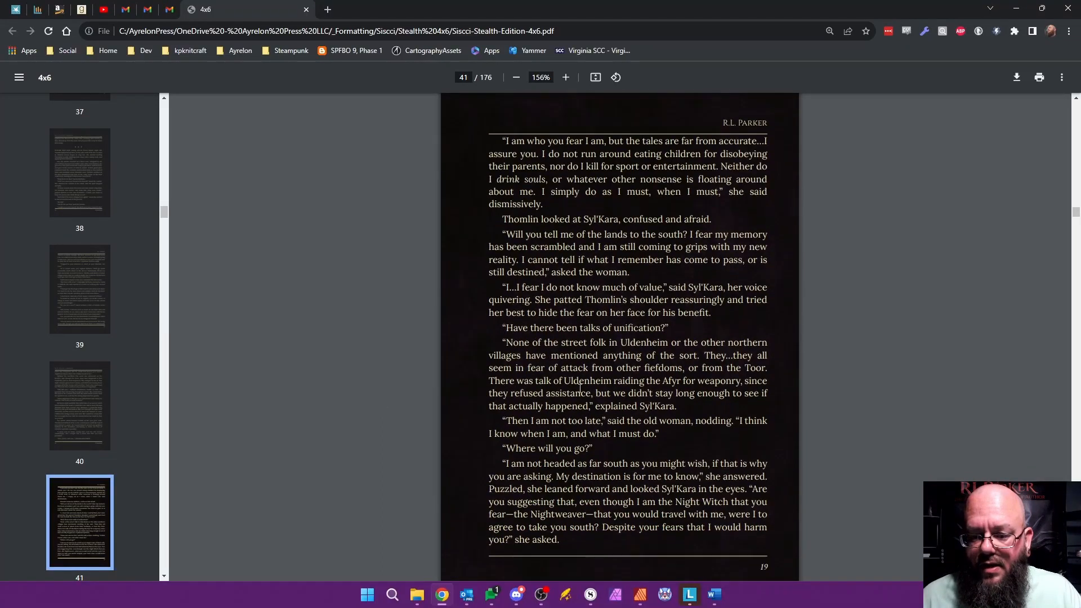
scroll(371, 370, down, 3)
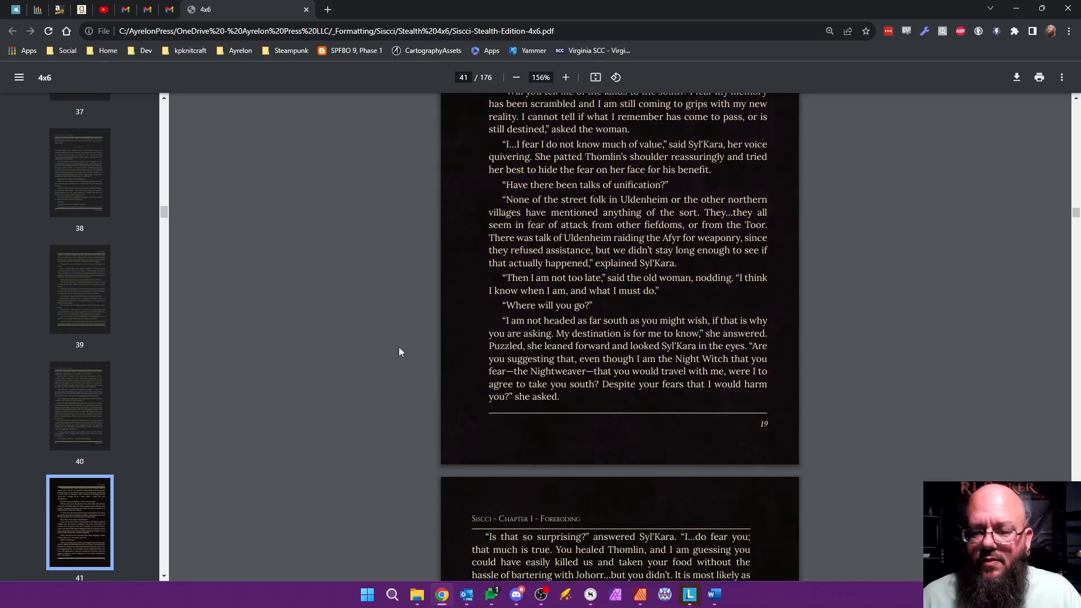
scroll(394, 351, down, 10)
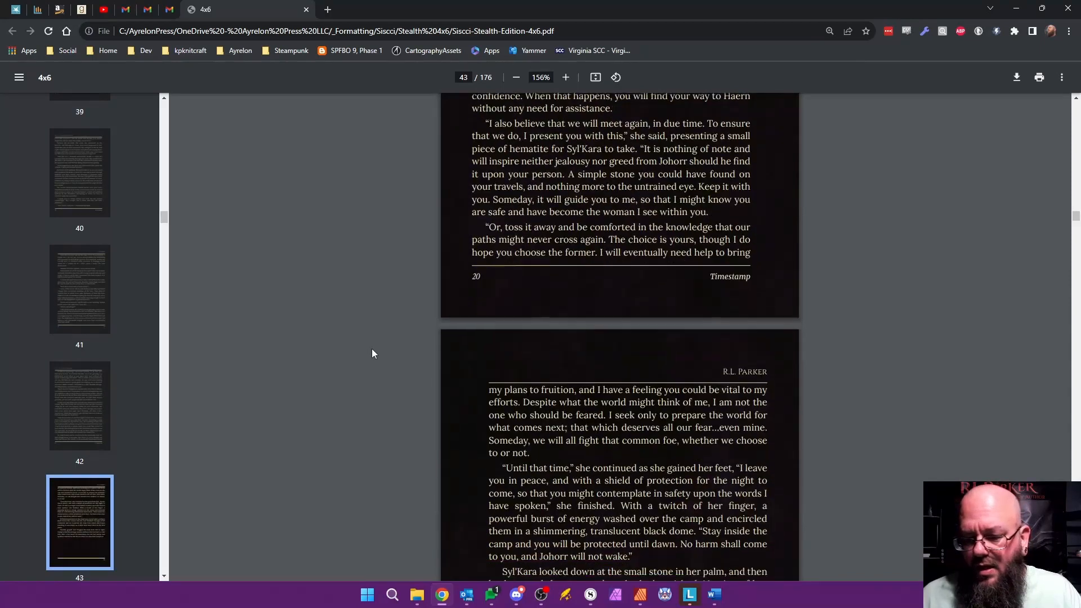
Step: Examine the artwork spread that opens Chapter 2 and its following text page, checking the heading, drop cap and running header
scroll(372, 354, down, 12)
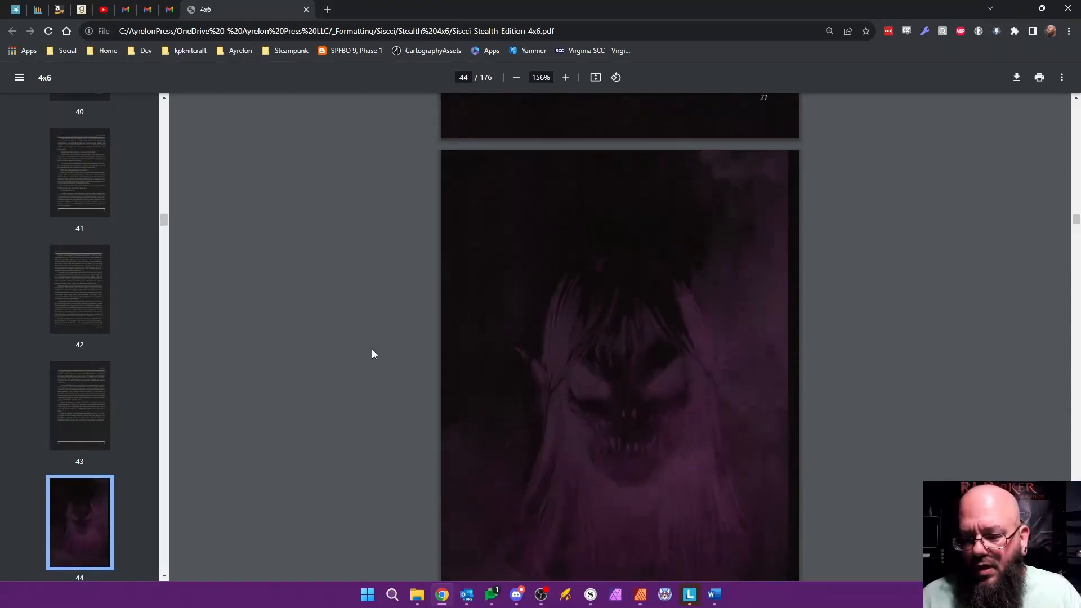
scroll(372, 353, down, 7)
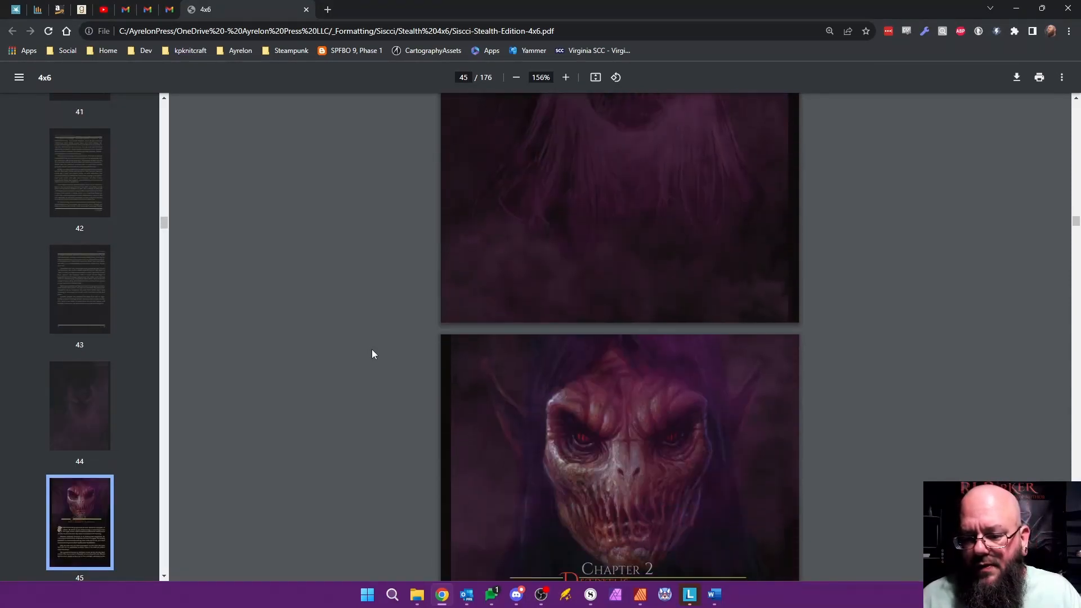
scroll(377, 349, up, 3)
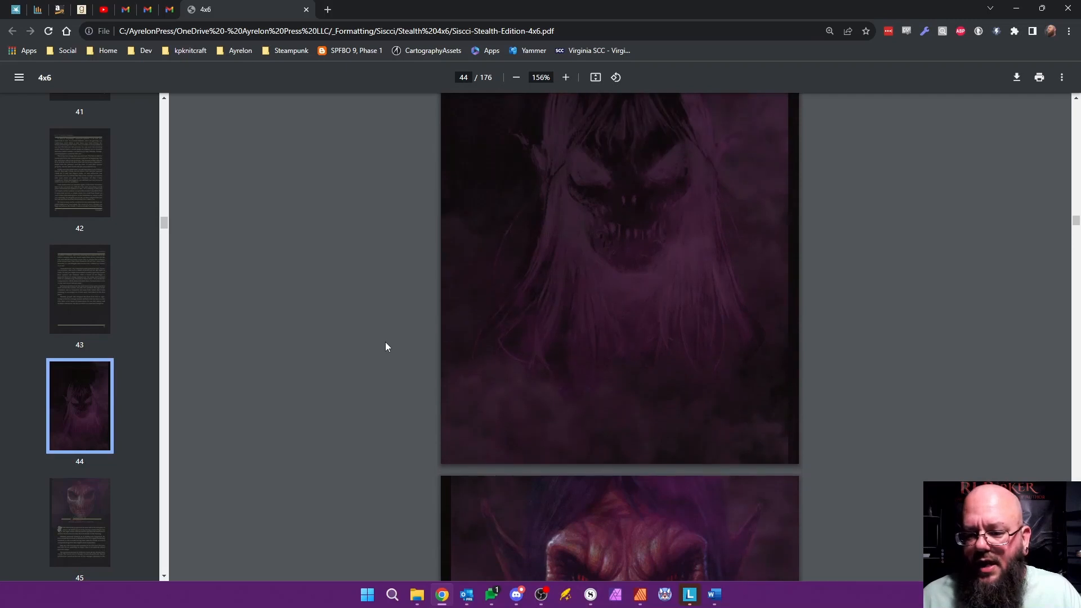
scroll(584, 289, down, 1)
scroll(388, 391, down, 4)
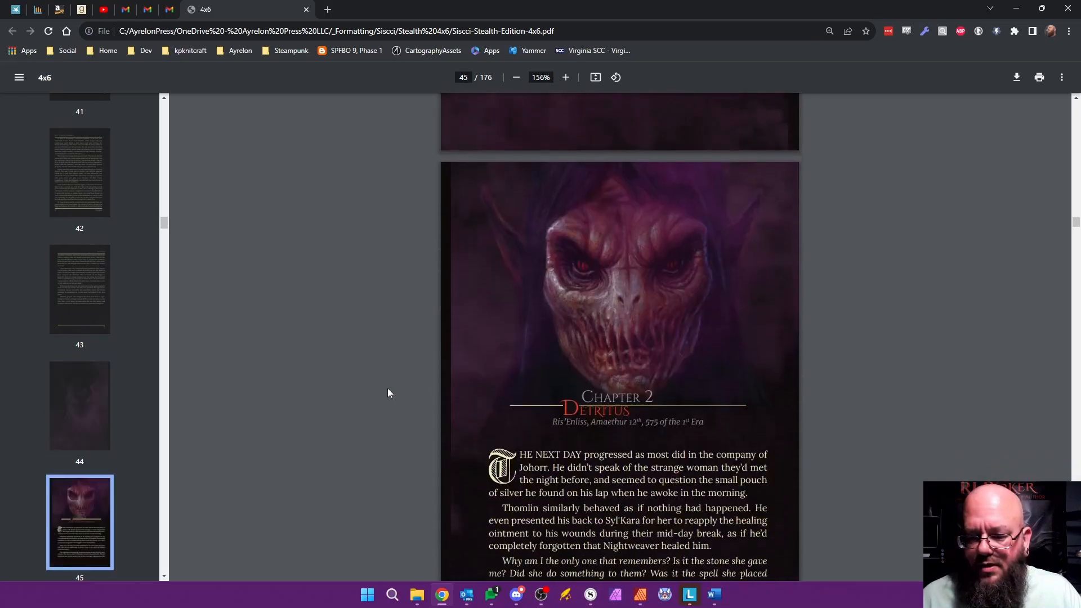
scroll(389, 386, up, 7)
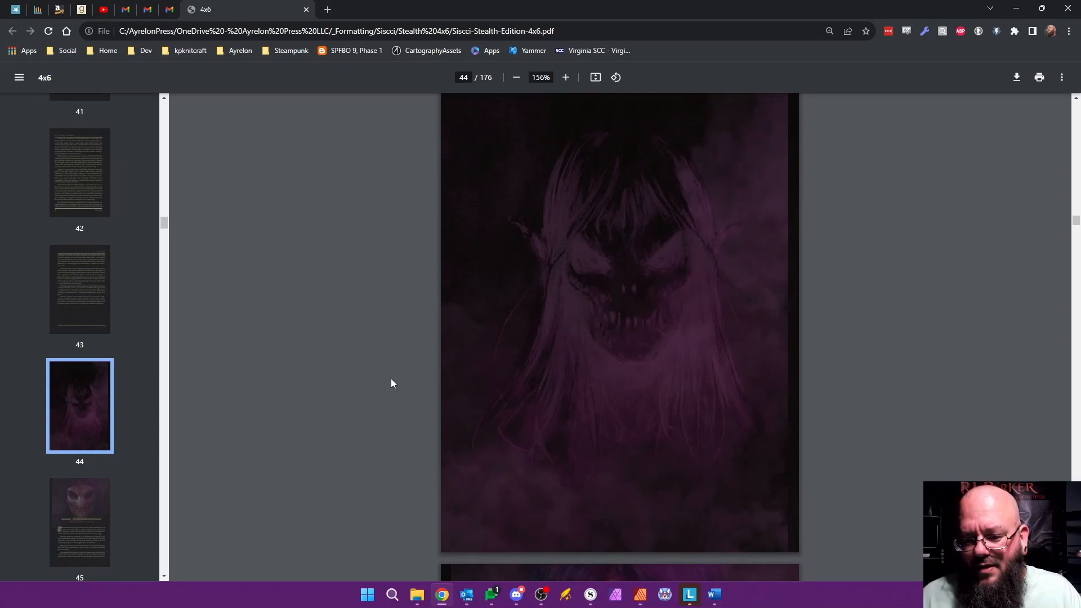
scroll(391, 380, down, 6)
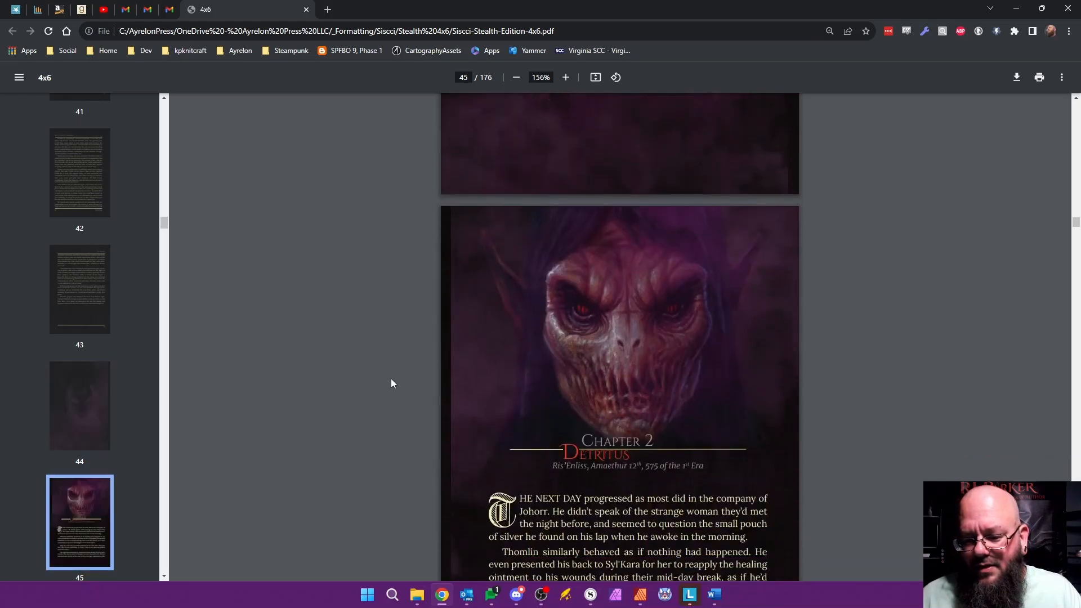
scroll(392, 384, down, 7)
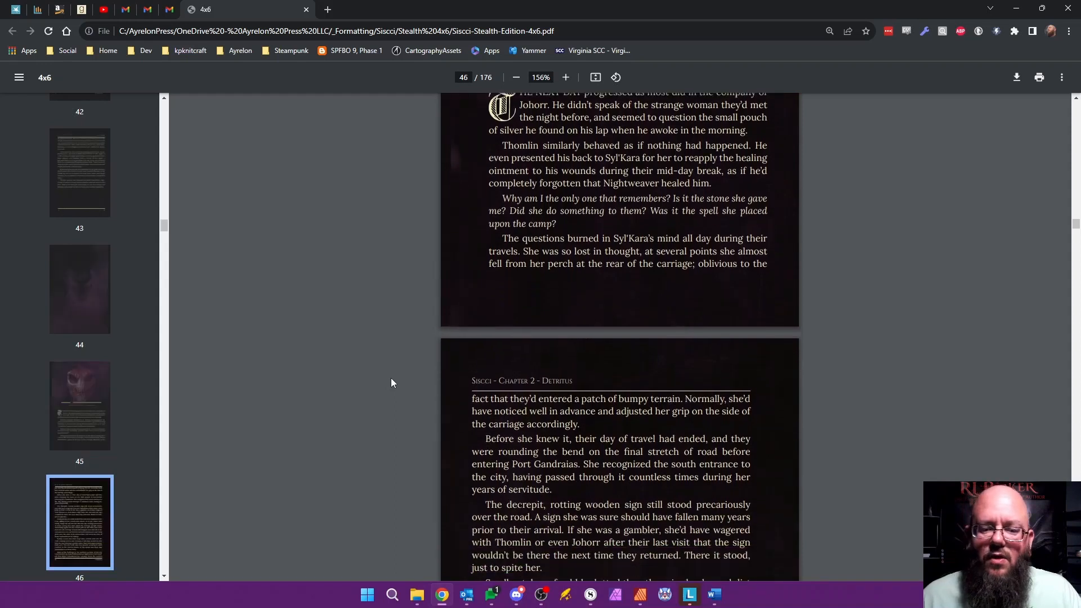
scroll(392, 383, down, 1)
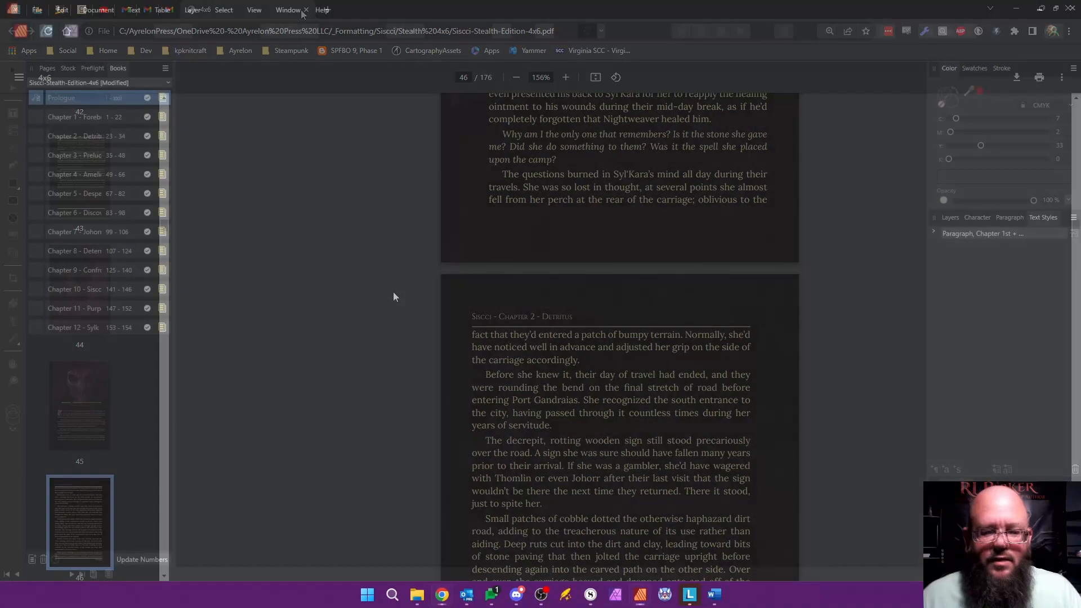